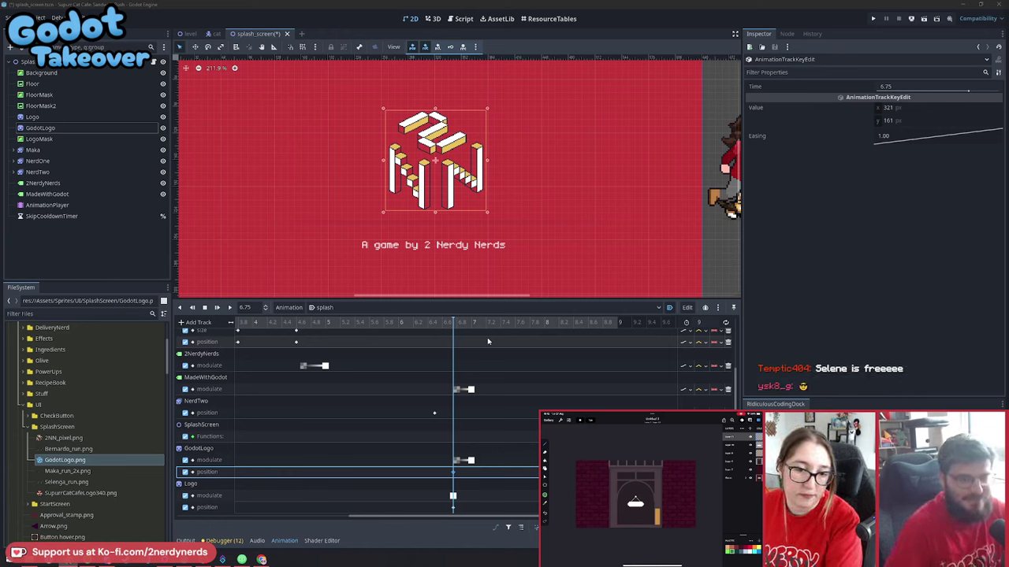
Move the GodotLogo position keyframe to 6.8 s in the splash animation
left_click(456, 324)
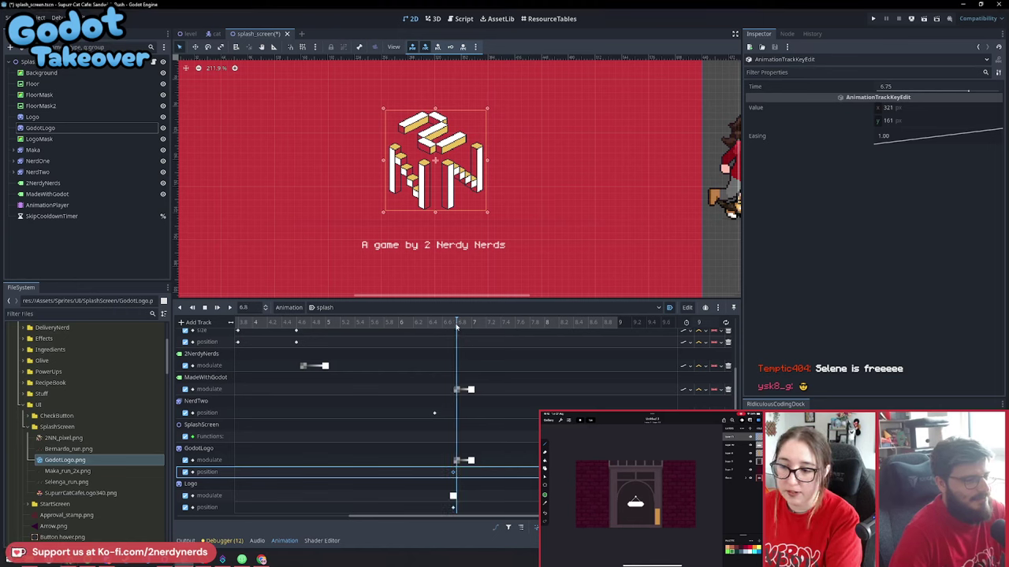
left_click_drag(457, 326, 439, 330)
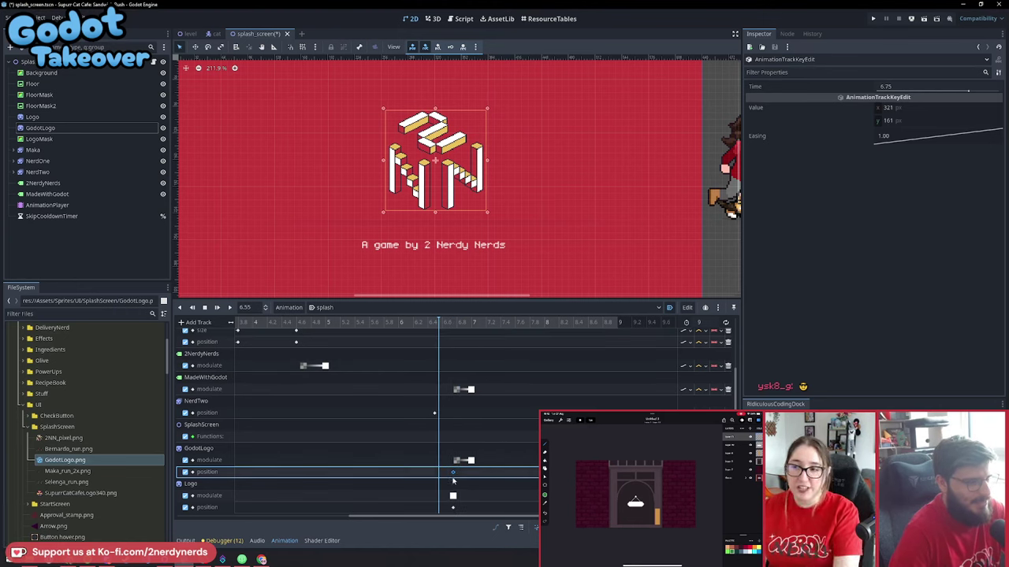
left_click_drag(453, 472, 457, 472)
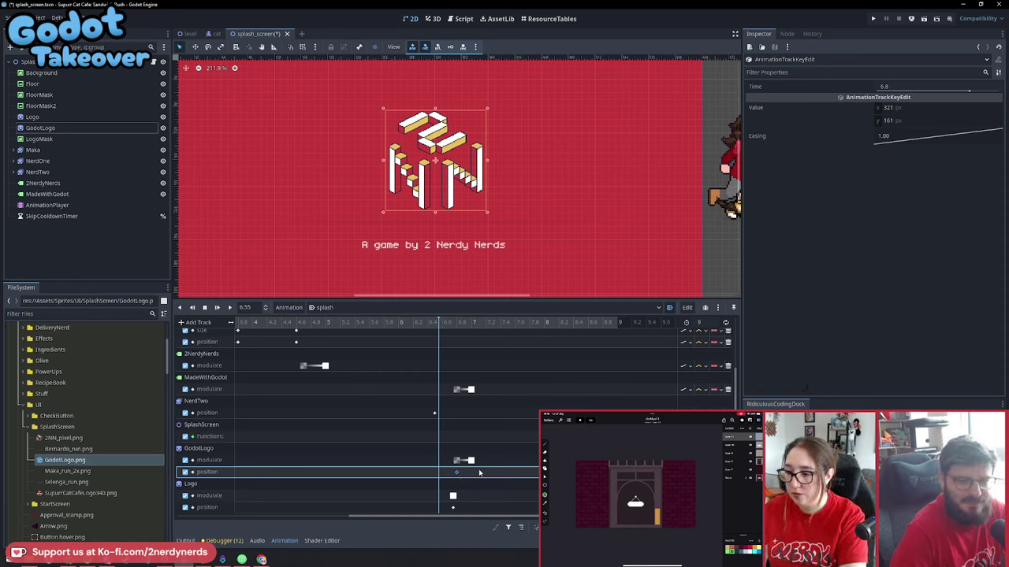
Play and scrub the splash animation between about 6.35 s and the end to examine the transition from the Logo to the GodotLogo
left_click(450, 325)
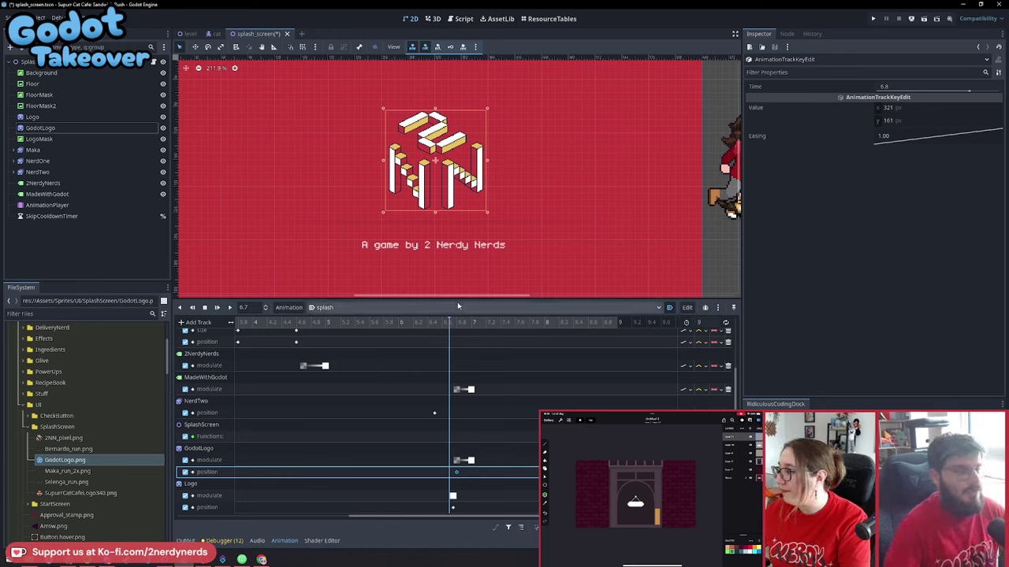
left_click(451, 330)
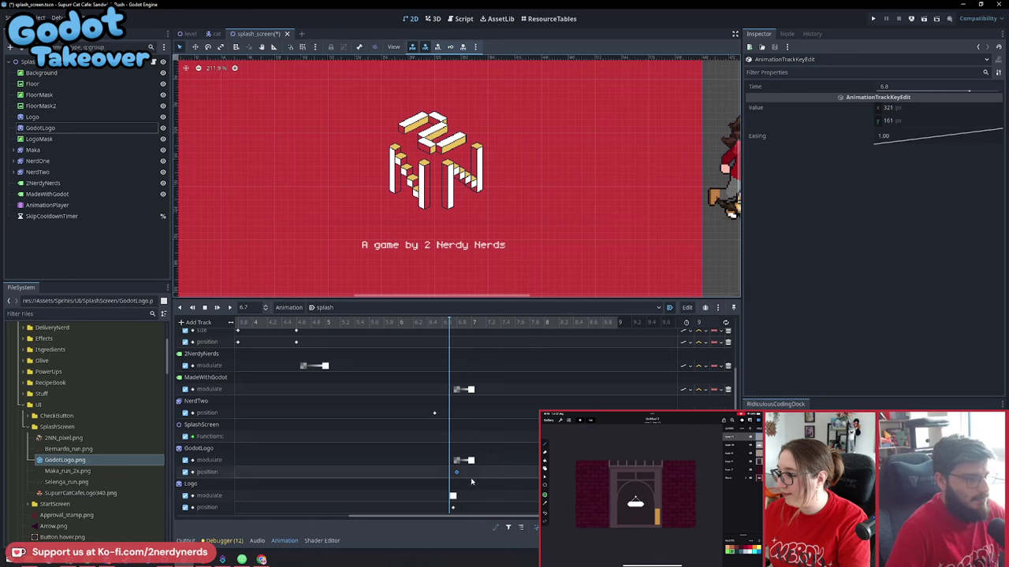
left_click(442, 323)
mouse_move(442, 323)
left_mouse_down()
mouse_move(412, 321)
mouse_move(463, 324)
mouse_move(439, 324)
left_mouse_up()
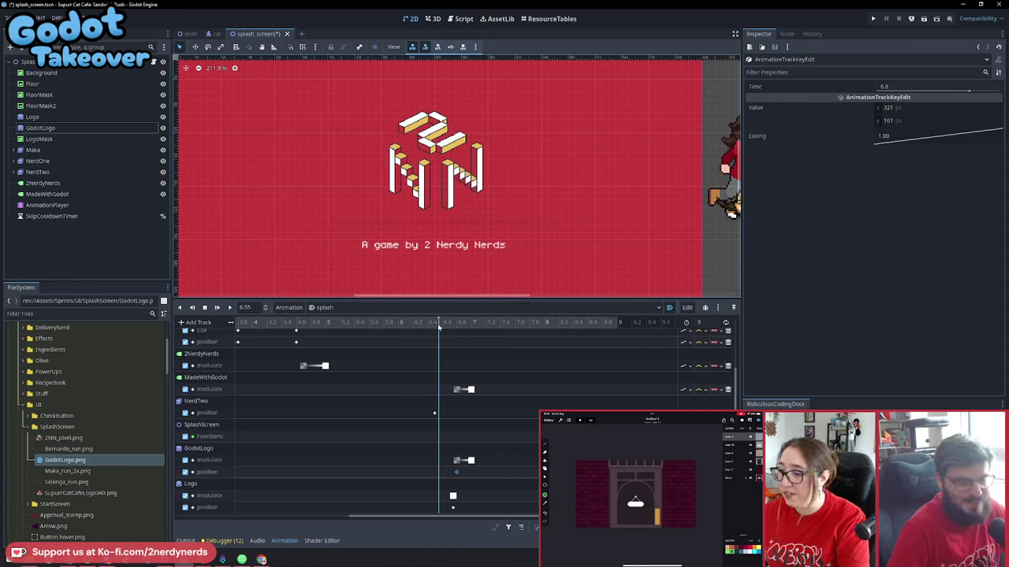
left_click_drag(443, 324, 444, 326)
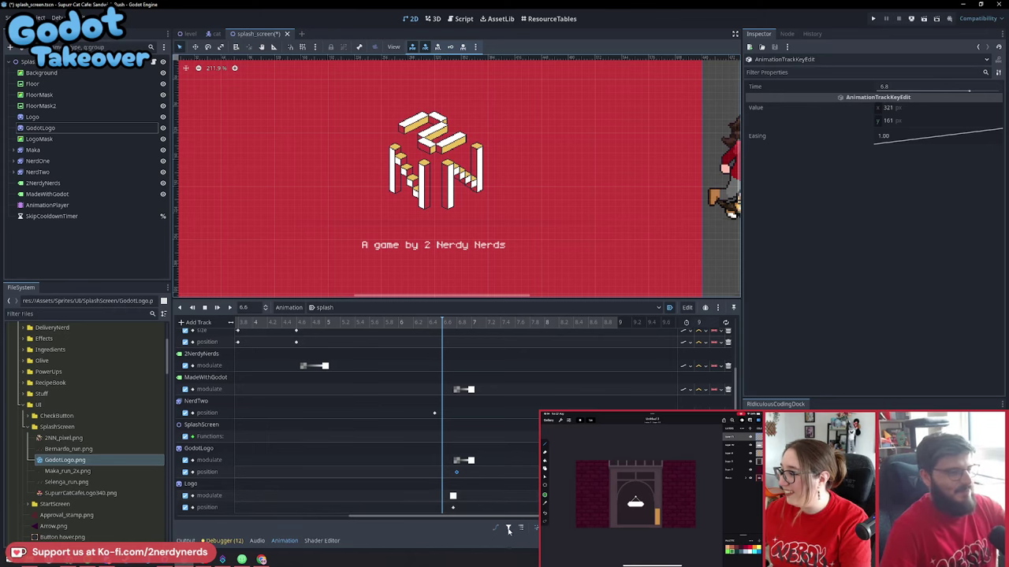
scroll(484, 273, "down", 1)
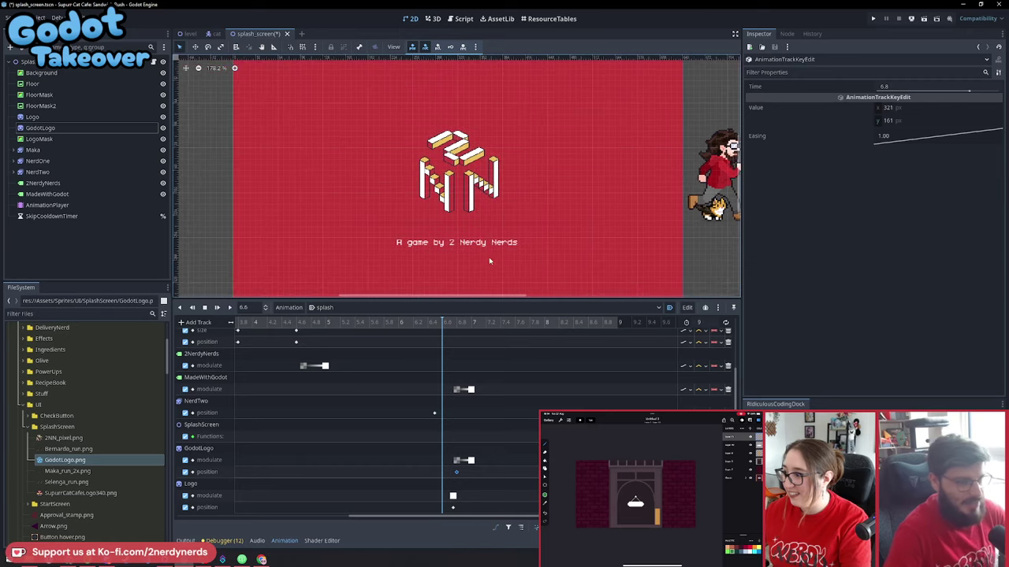
scroll(488, 257, "down", 2)
scroll(500, 239, "up", 1)
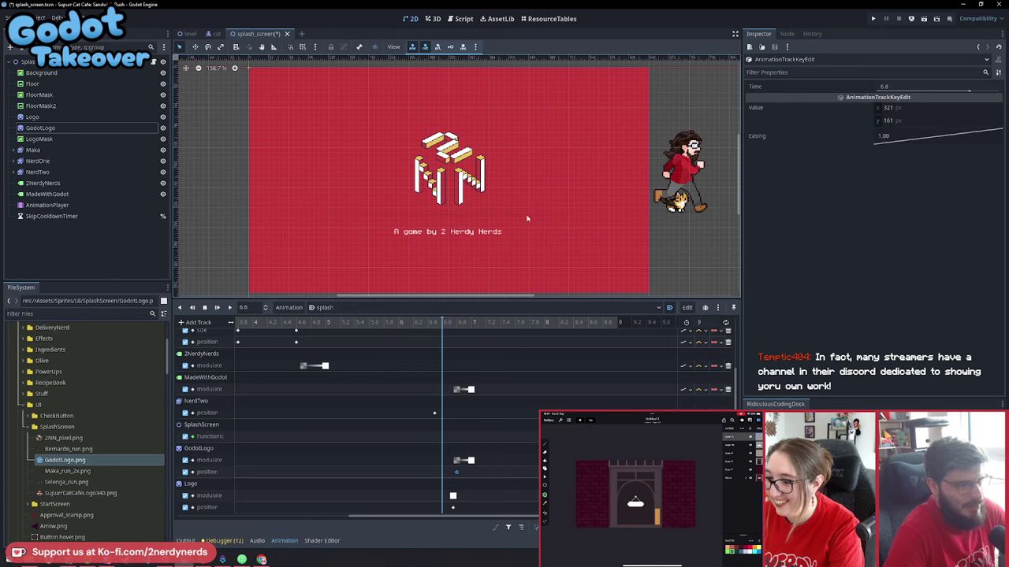
left_click(229, 307)
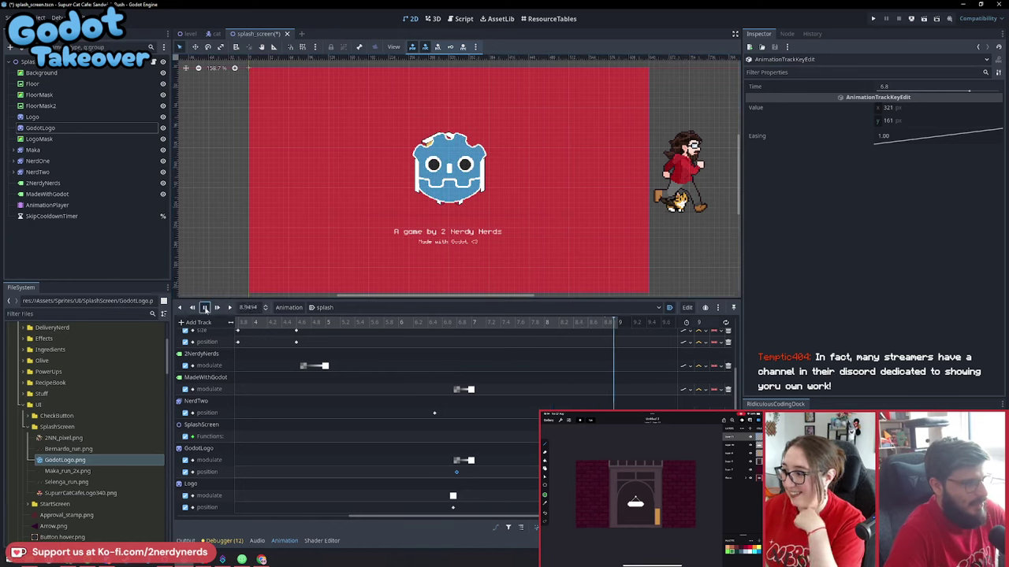
left_click(459, 324)
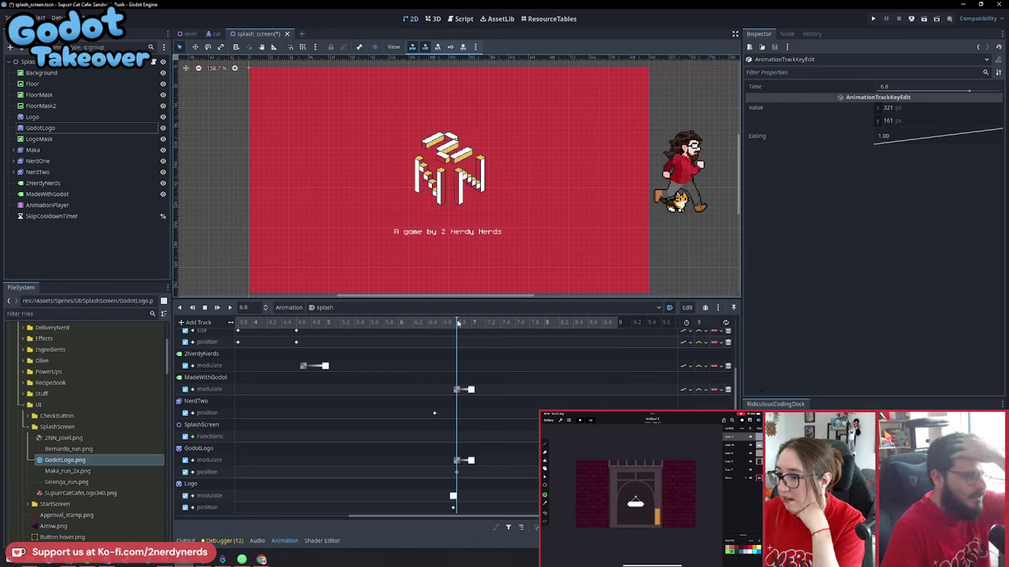
left_click_drag(458, 323, 425, 368)
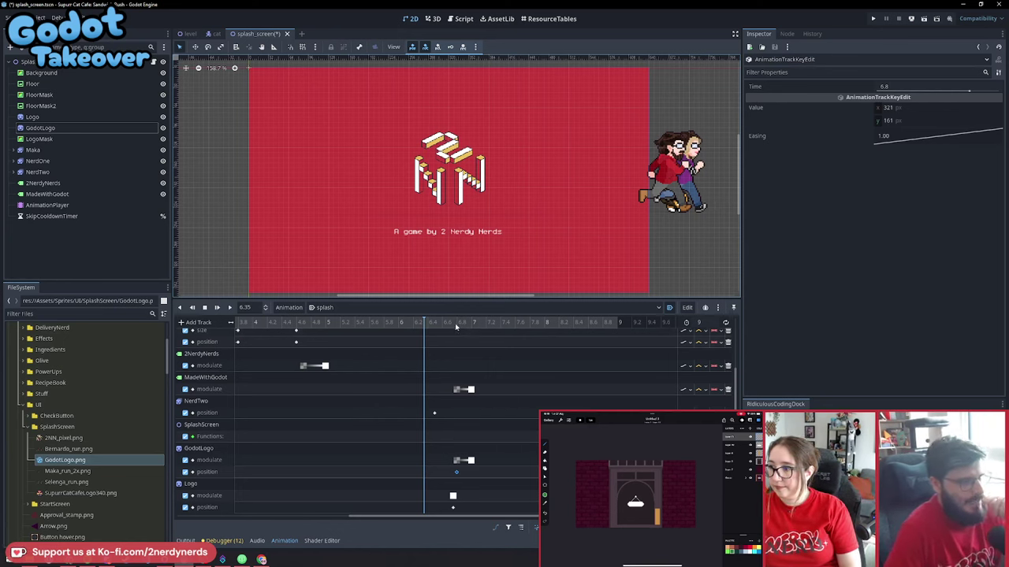
left_click(455, 323)
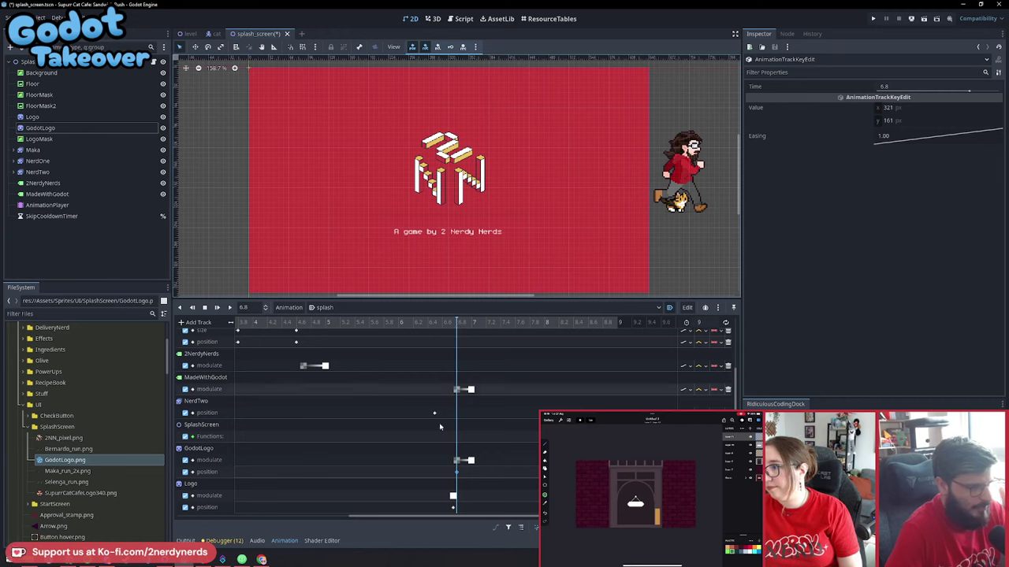
Move the Logo's modulate and position keyframes together to an earlier time of 6.45 s
left_click(449, 501)
left_click_drag(449, 498, 457, 500)
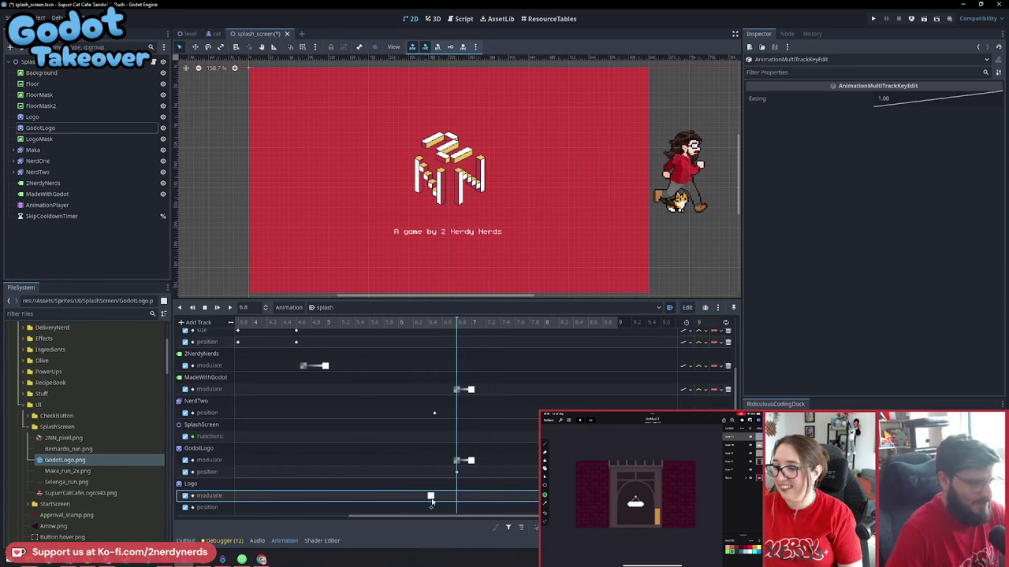
left_click(431, 508)
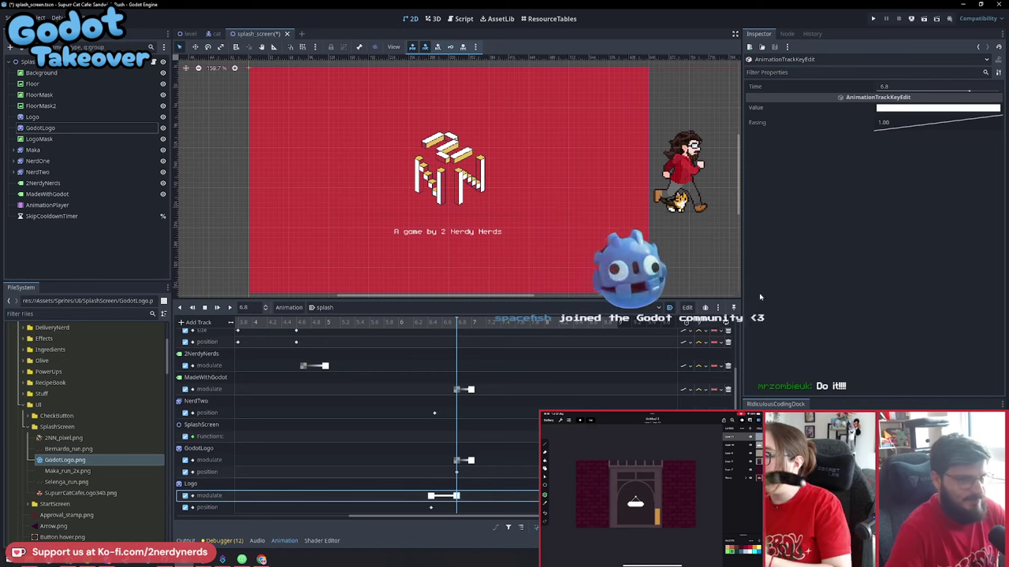
Make the Logo's second modulate keyframe fully transparent white (ffffff00) and move it to 6.7 s
left_click(886, 109)
left_click(887, 291)
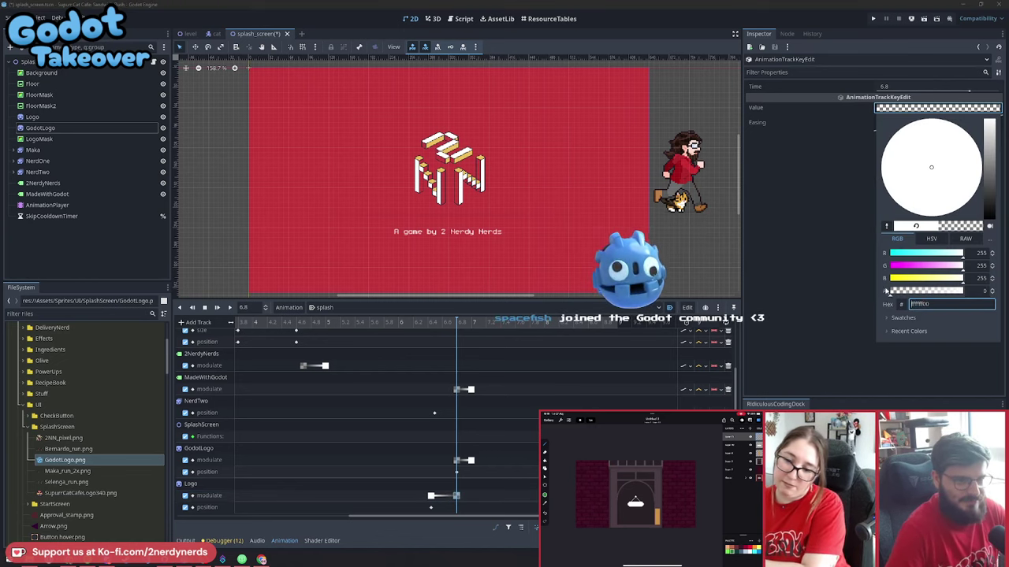
left_click(834, 285)
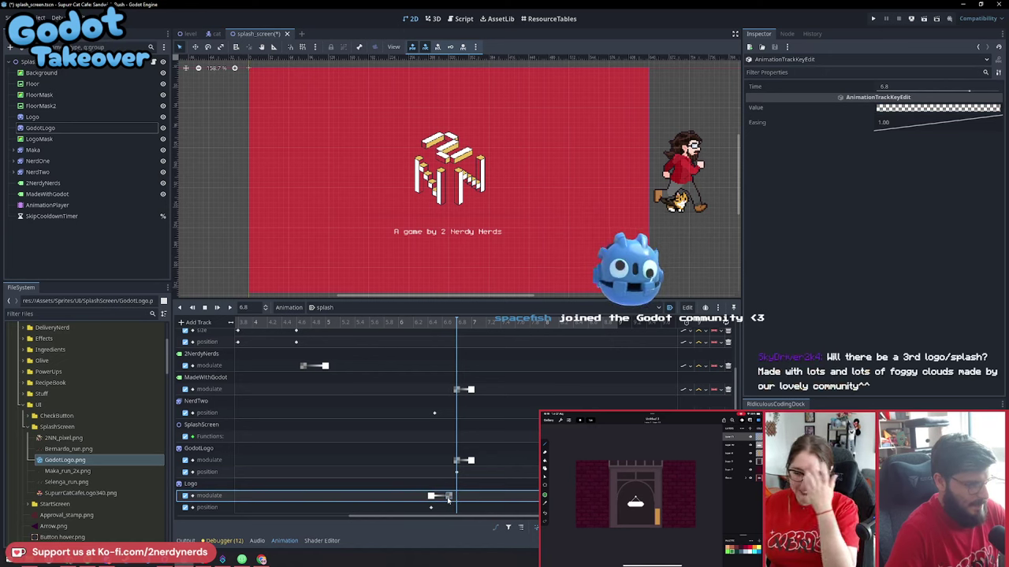
left_click_drag(448, 497, 439, 500)
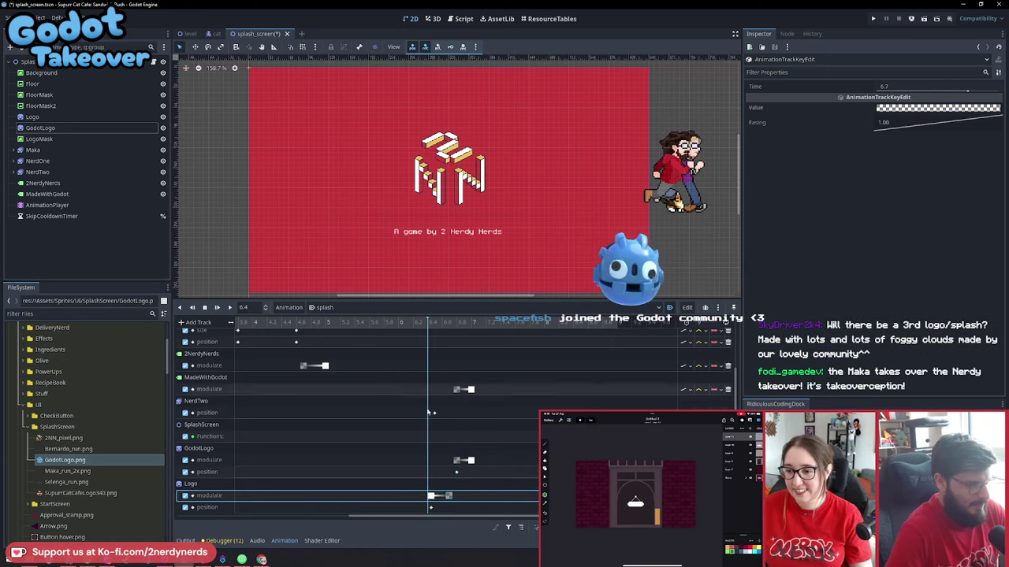
Move the Logo's position keyframe and its opaque modulate keyframe to 6.4 s
left_click(431, 324)
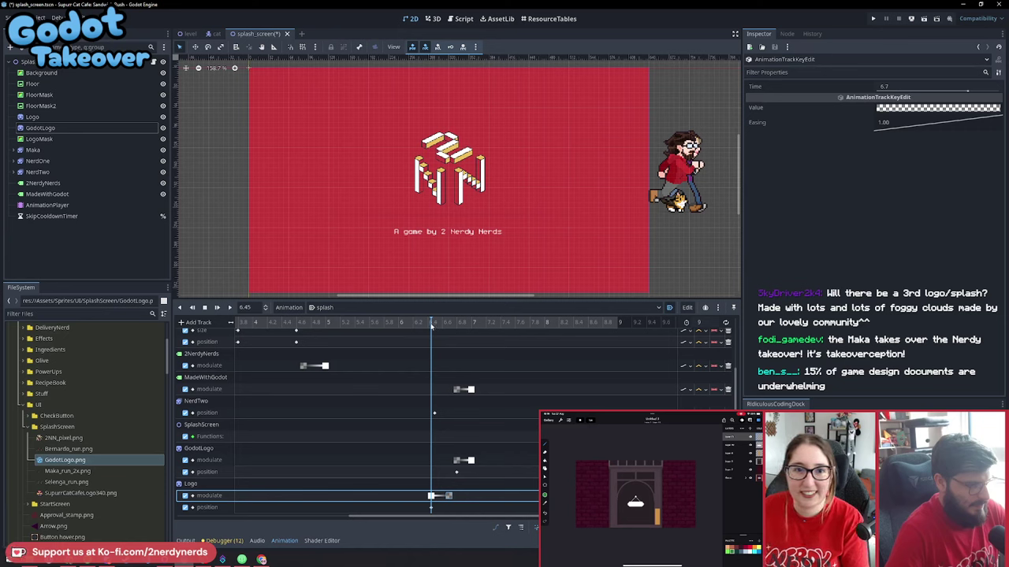
left_click(431, 508)
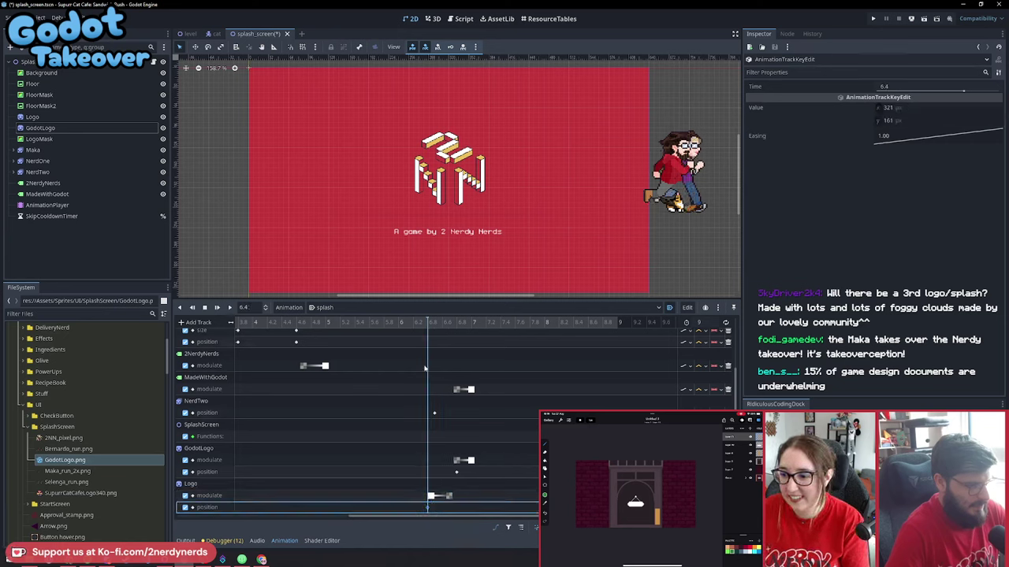
left_click(430, 496)
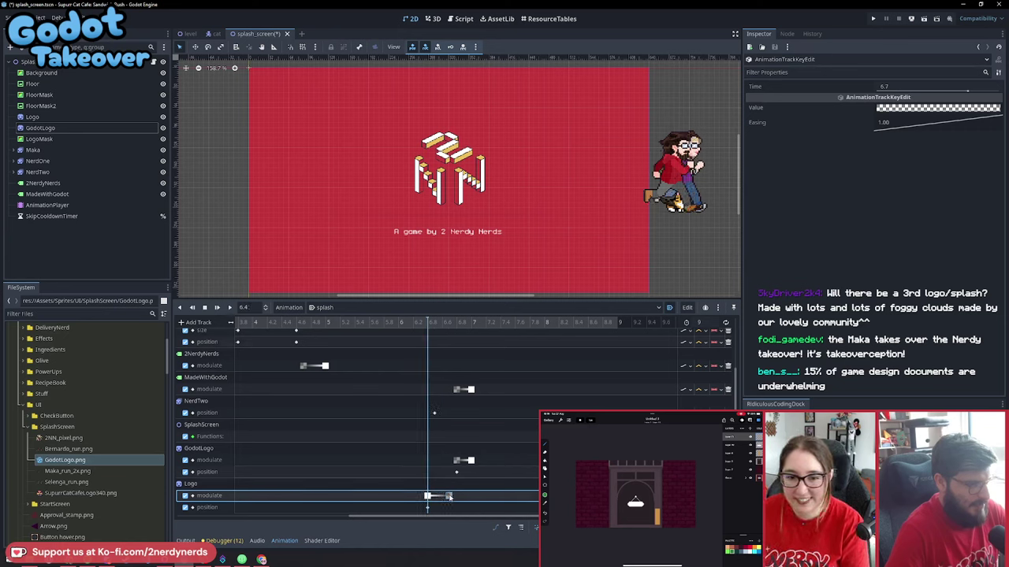
left_click(427, 508)
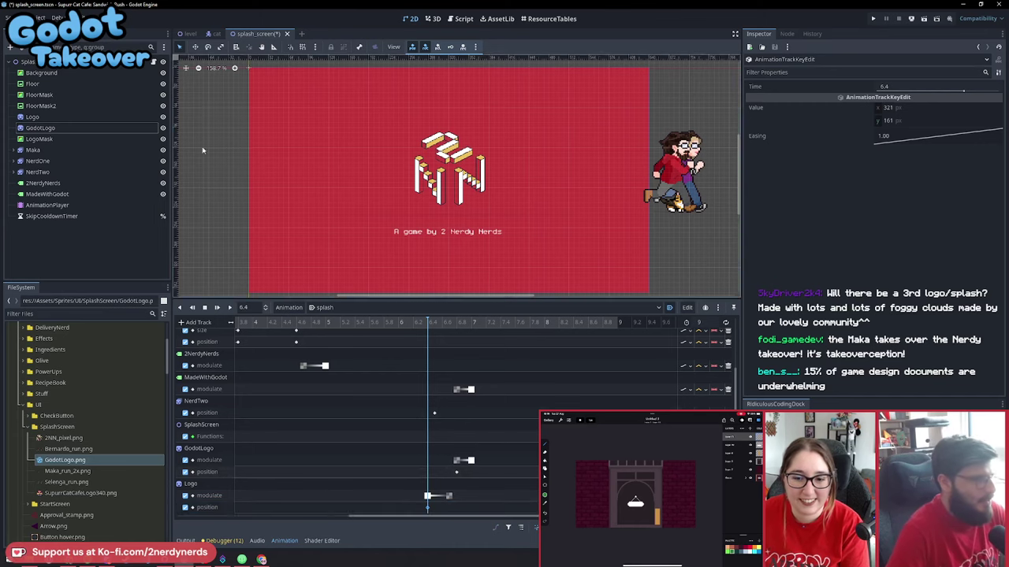
Add a second position keyframe for the Logo sprite at 6.7 s
left_click(451, 172)
left_click_drag(450, 171, 460, 170)
left_click(458, 325)
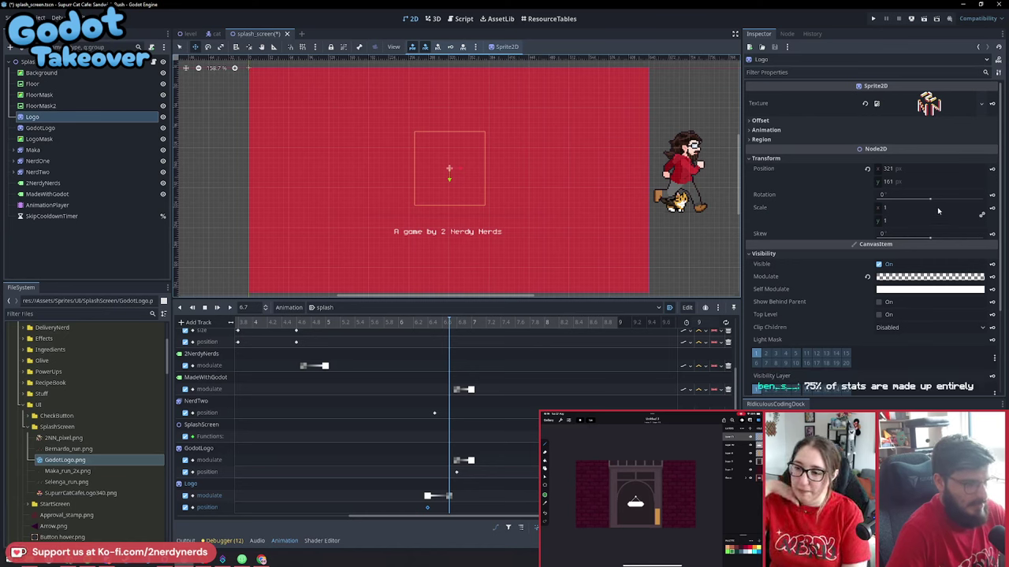
left_click(992, 170)
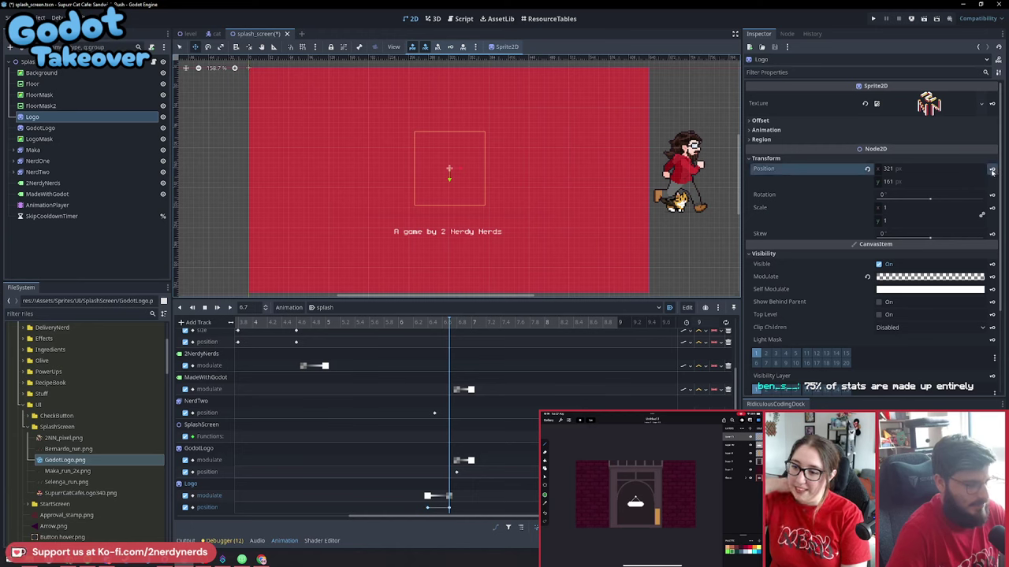
Shift the Logo sprite horizontally to x 329 px at 6.7 s and key that position
left_click(426, 323)
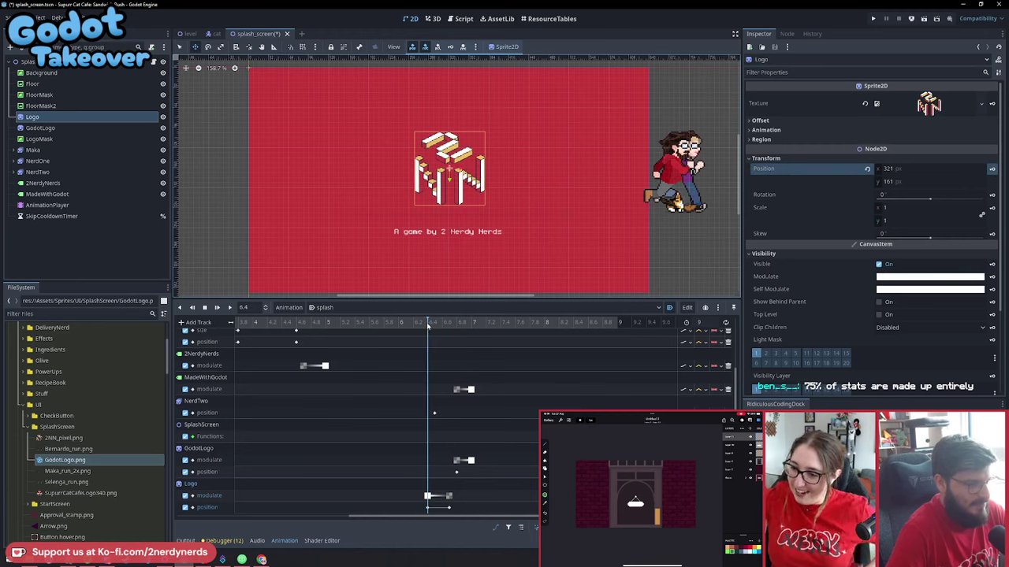
left_click_drag(427, 322, 431, 323)
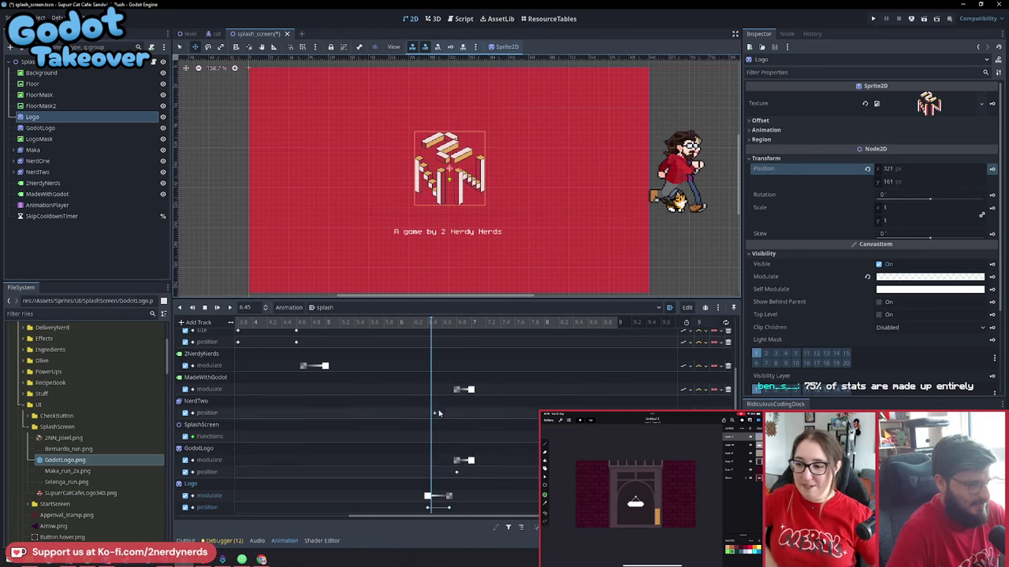
left_click(449, 507)
left_click(450, 323)
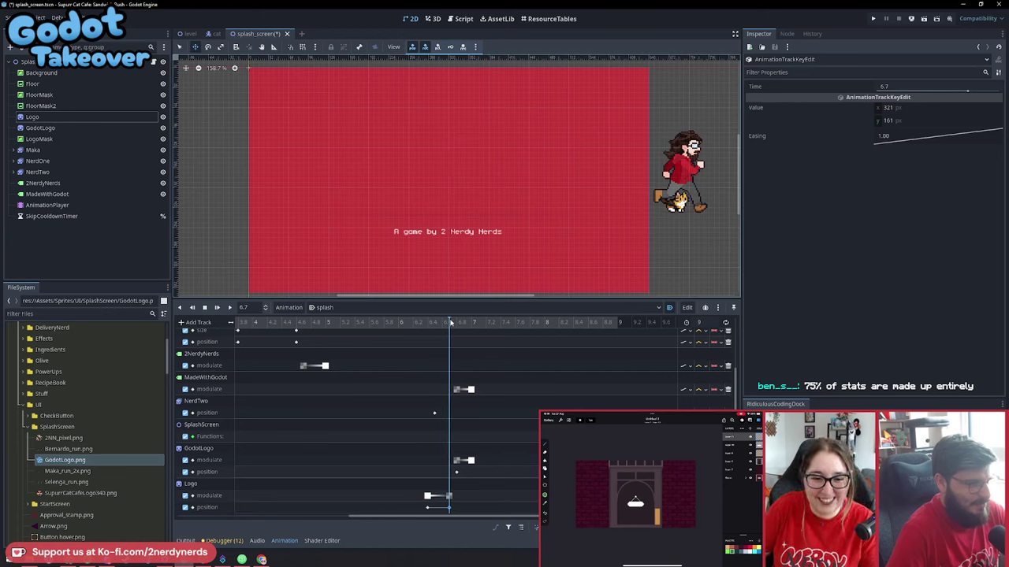
left_click(433, 323)
left_click_drag(433, 322, 449, 323)
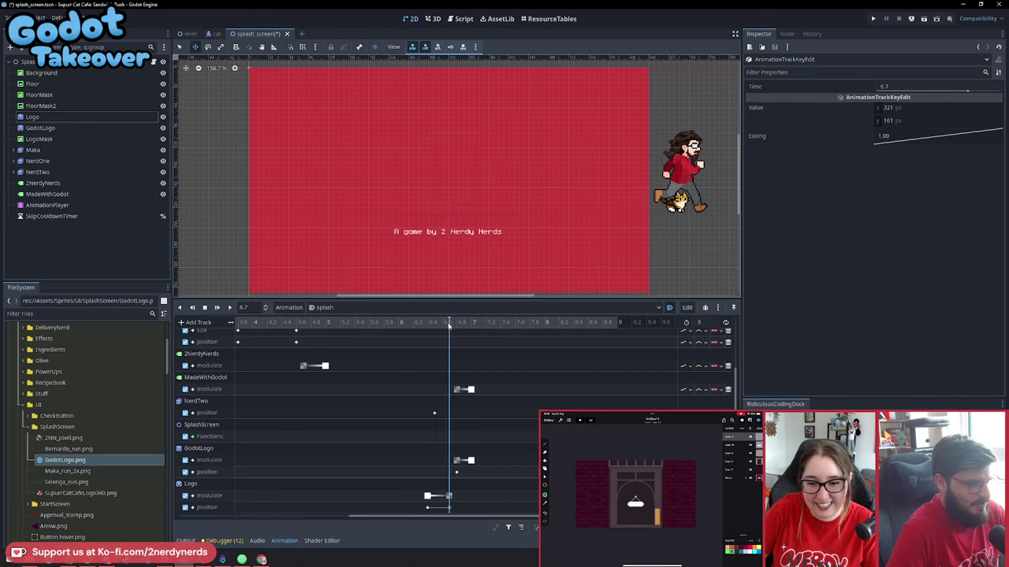
left_click(71, 117)
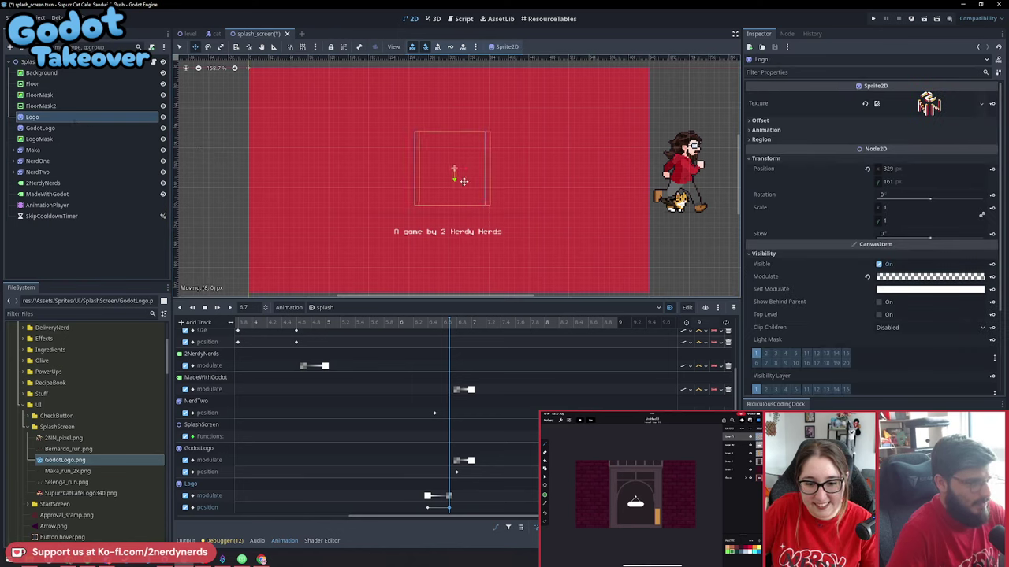
left_click(991, 170)
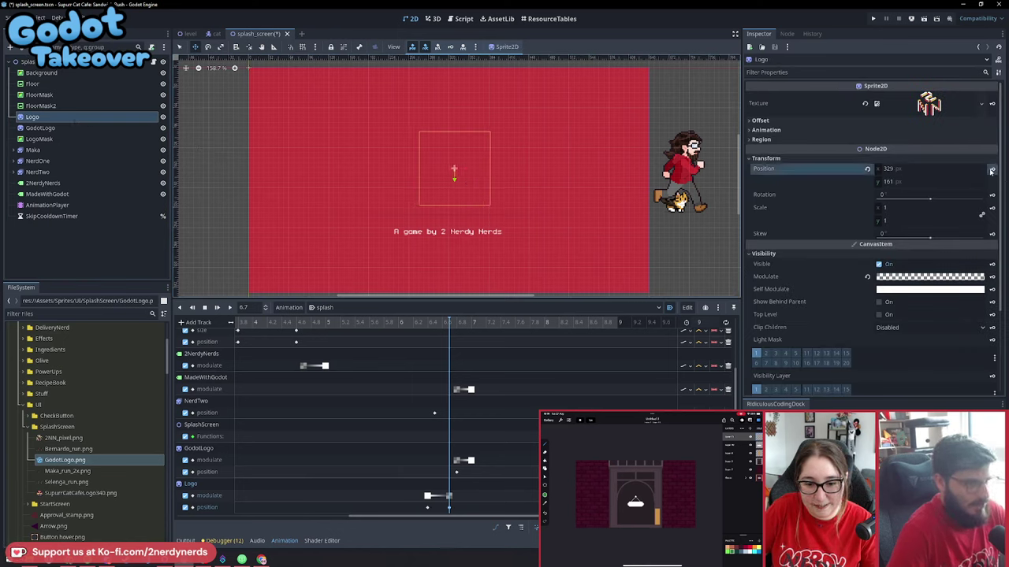
Shift the Logo sprite horizontally to x 317 px at 6.3 s and key that position
mouse_move(430, 325)
left_mouse_down()
mouse_move(410, 323)
mouse_move(453, 323)
mouse_move(425, 324)
left_mouse_up()
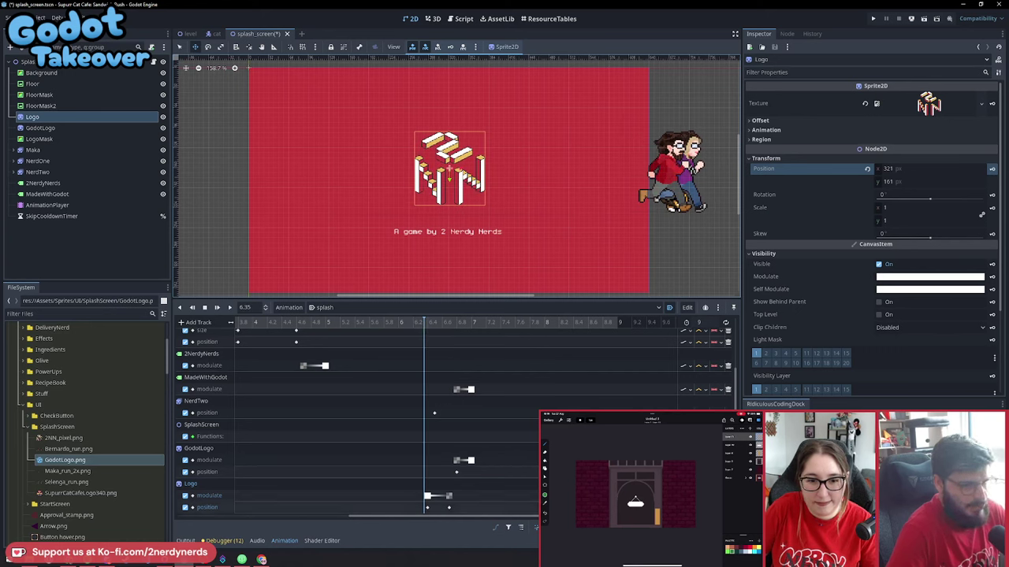
left_click(427, 508)
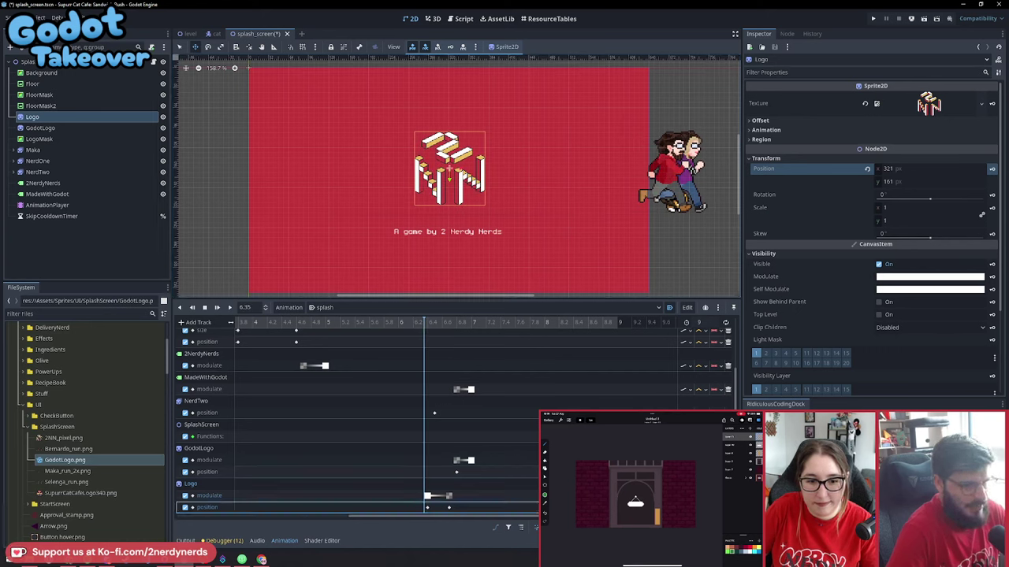
mouse_move(429, 325)
left_mouse_down()
mouse_move(457, 325)
mouse_move(432, 326)
mouse_move(468, 331)
mouse_move(428, 331)
mouse_move(467, 343)
mouse_move(426, 345)
left_mouse_up()
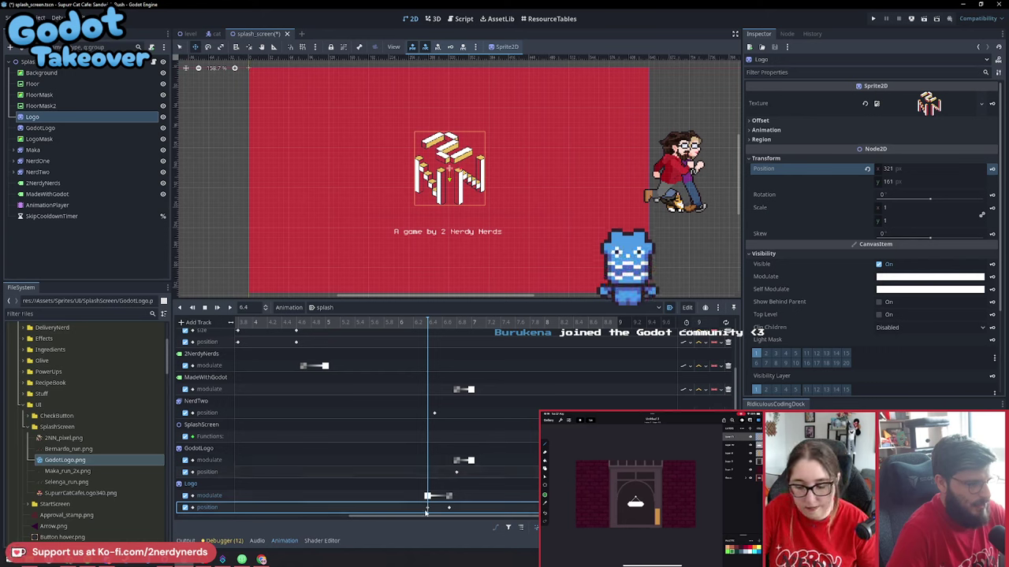
left_click(424, 327)
left_click_drag(424, 327, 420, 328)
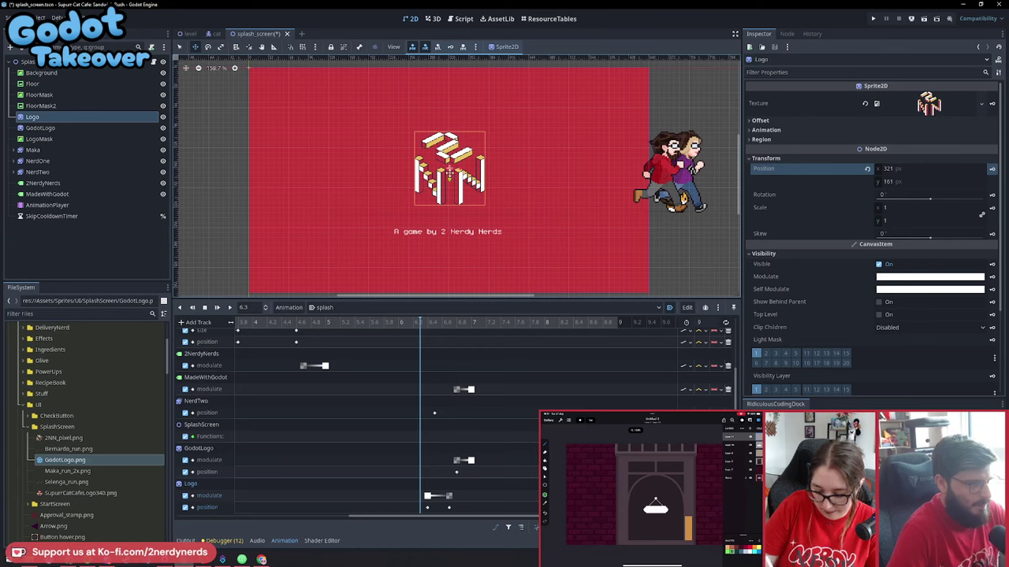
left_click_drag(449, 174, 446, 173)
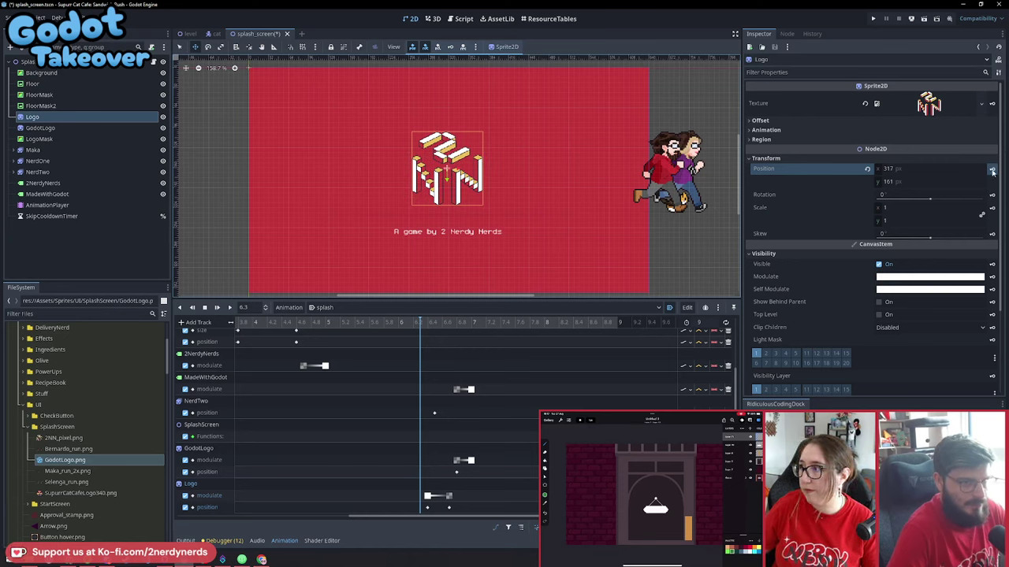
mouse_move(420, 324)
left_mouse_down()
mouse_move(405, 323)
mouse_move(443, 323)
mouse_move(424, 323)
left_mouse_up()
left_click(420, 508)
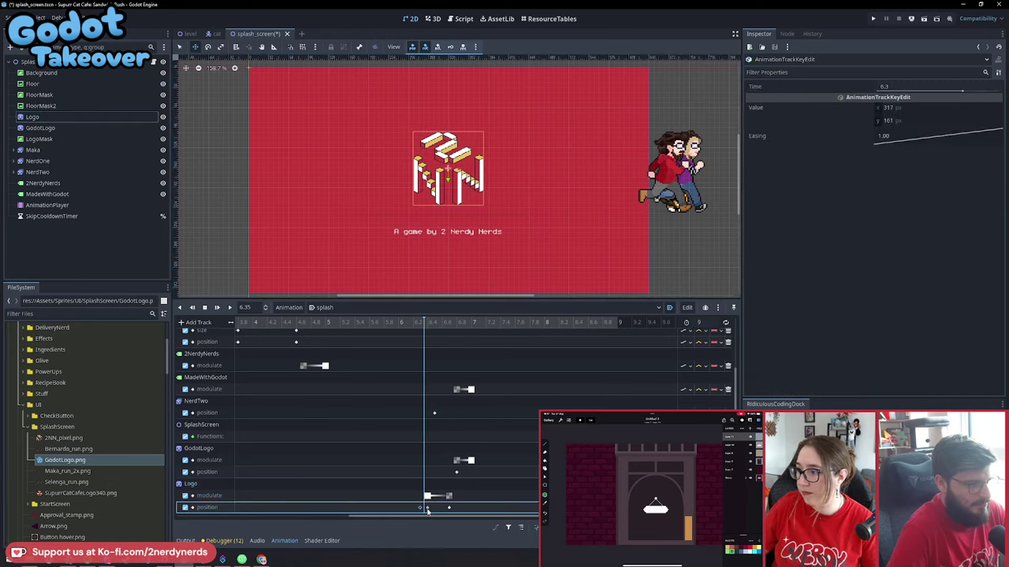
Duplicate the Logo's 6.4 s position keyframe at 6 s
left_click_drag(424, 325, 399, 326)
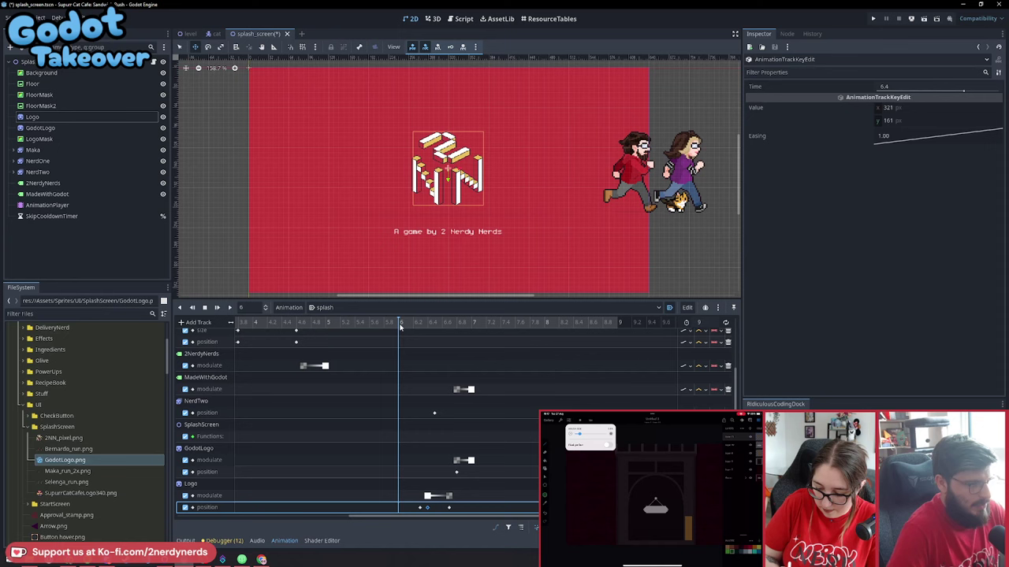
right_click(428, 508)
left_click(445, 522)
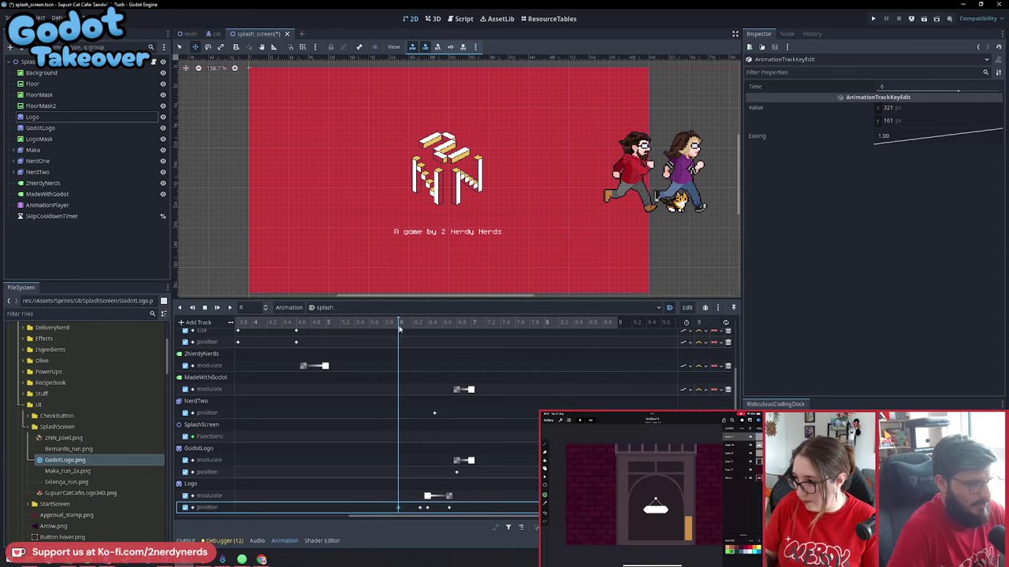
Shift the GodotLogo sprite horizontally to x 308 px at 6.55 s and key that position
left_click_drag(400, 326, 457, 359)
scroll(452, 187, "up", 3)
scroll(452, 187, "up", 1)
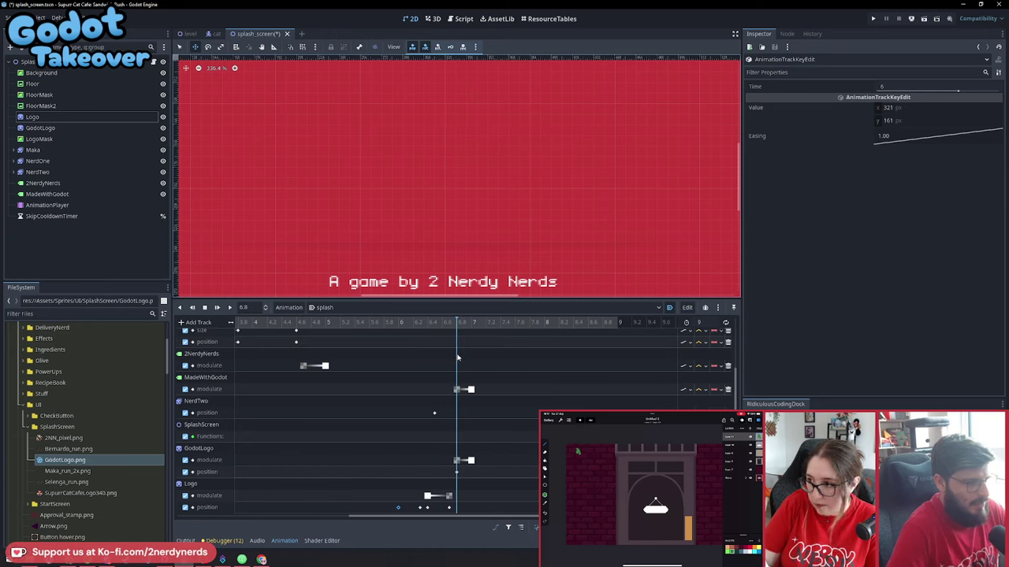
left_click(457, 472)
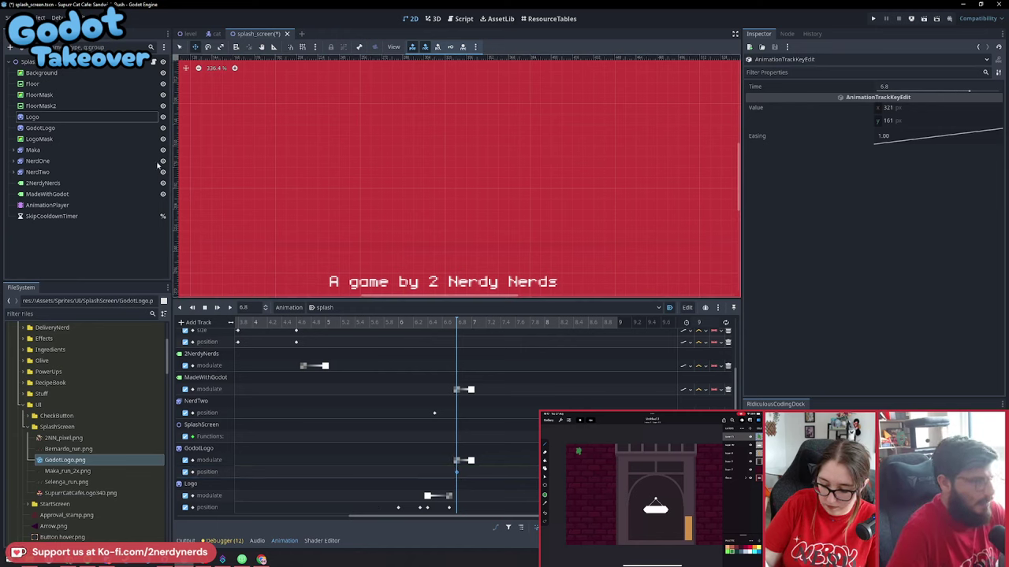
left_click(85, 130)
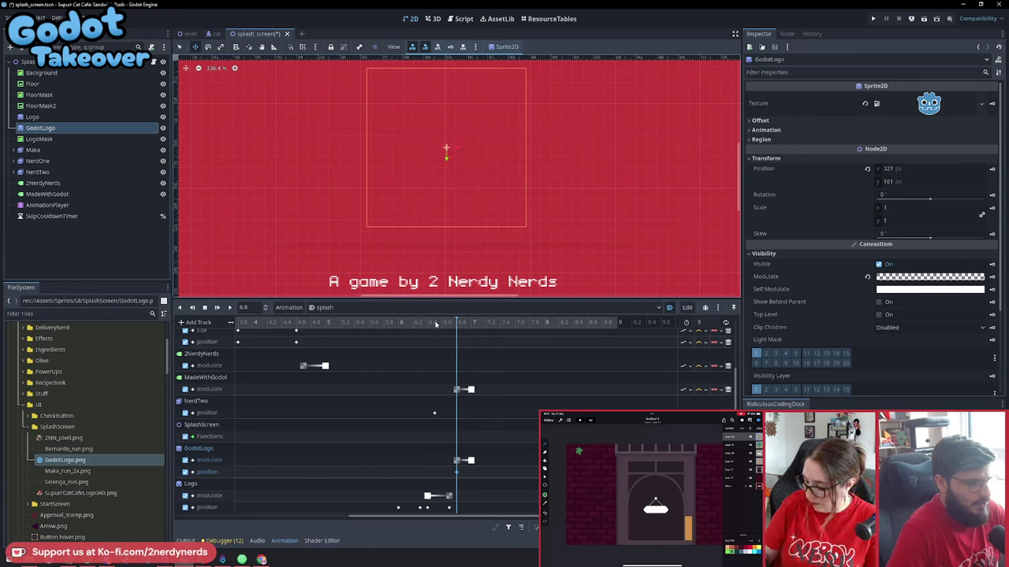
left_click_drag(433, 324, 439, 324)
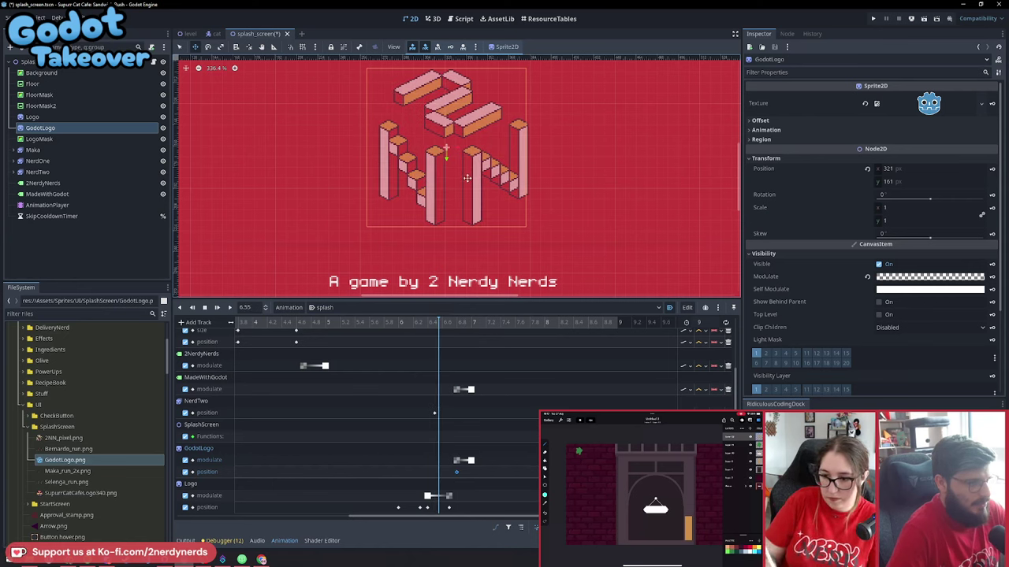
left_click_drag(454, 163, 481, 169)
left_click(992, 170)
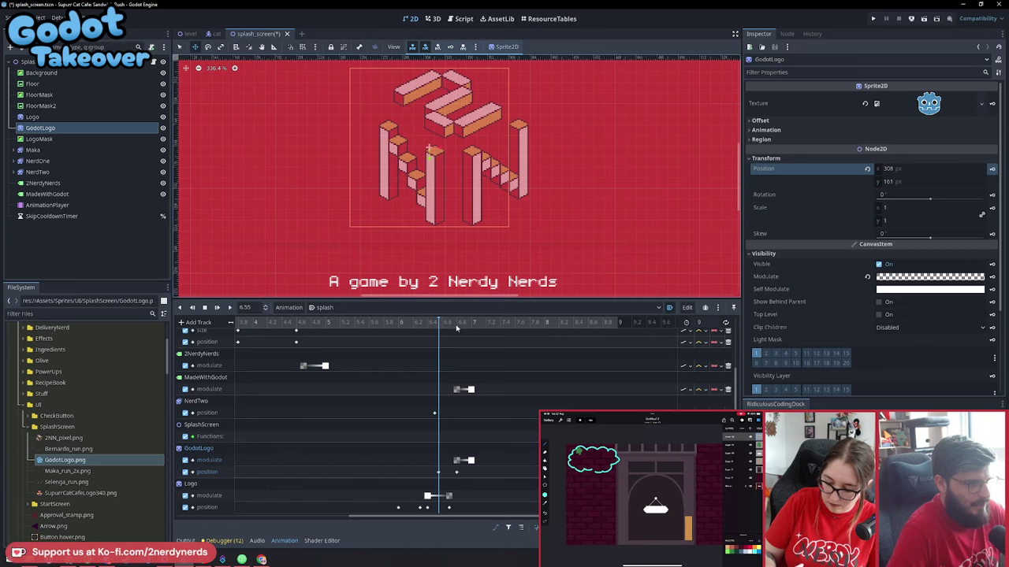
Move the GodotLogo's 6.8 s position keyframe to 7 s
left_click(456, 325)
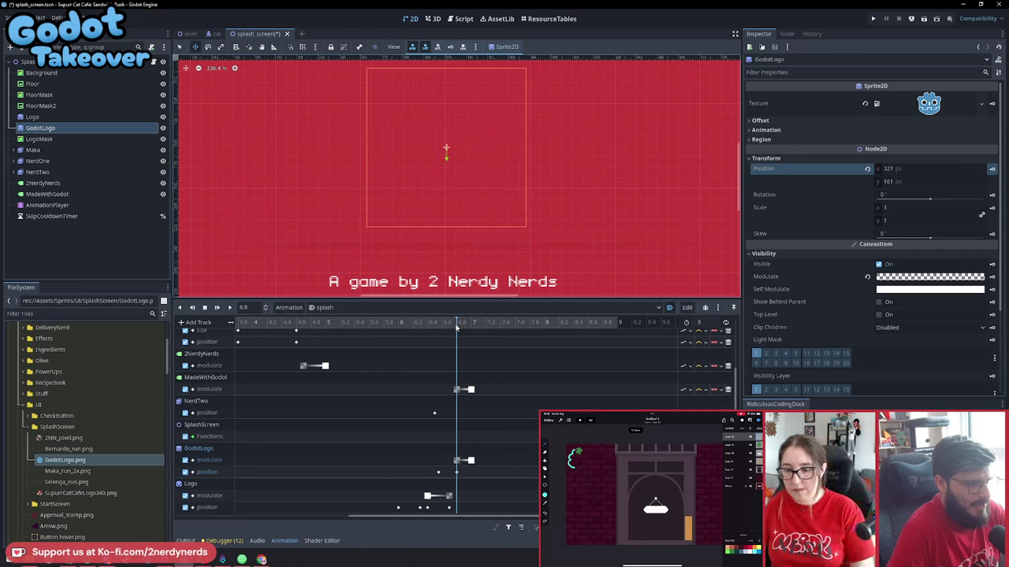
left_click(459, 472)
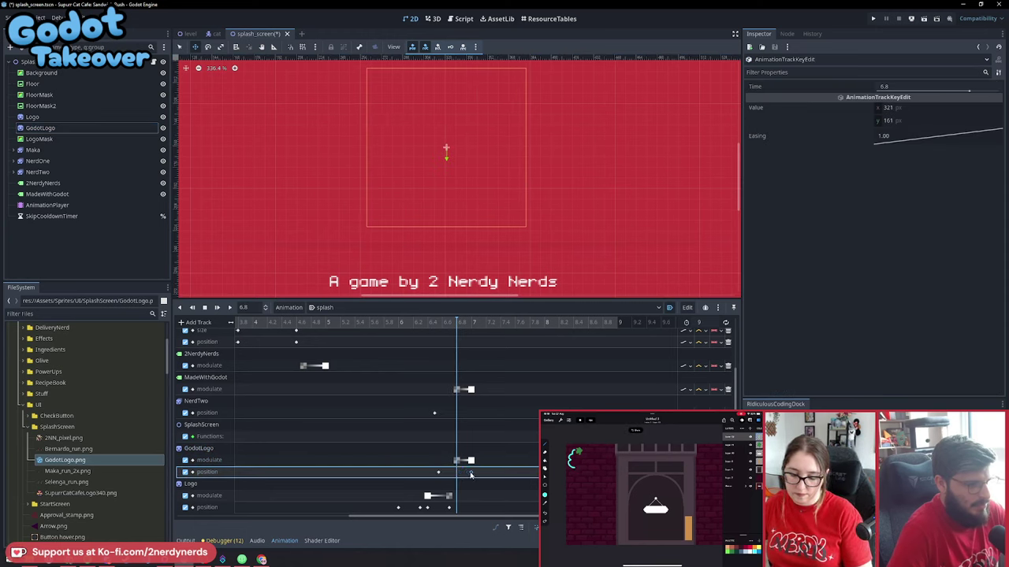
left_click_drag(470, 475, 470, 472)
left_click(480, 326)
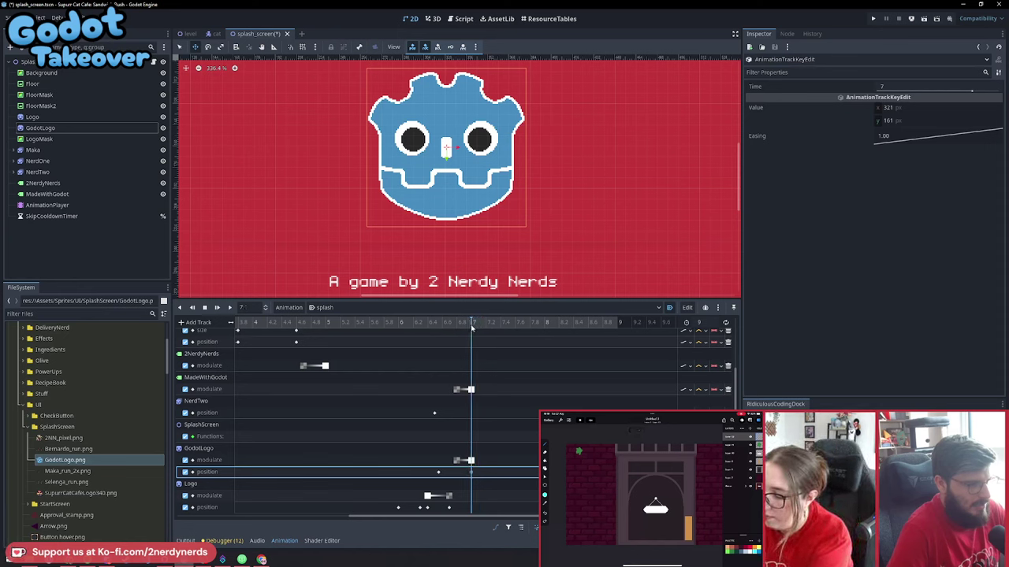
Duplicate the GodotLogo's 7 s position keyframe at 7.1 s
mouse_move(472, 327)
left_mouse_down()
mouse_move(419, 327)
mouse_move(482, 335)
left_mouse_up()
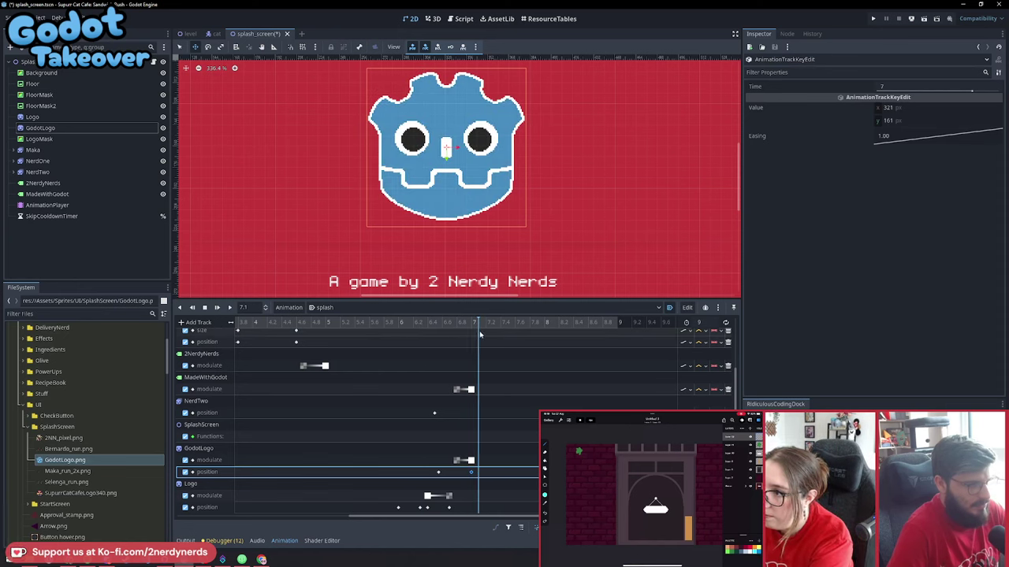
left_click_drag(470, 472, 477, 473)
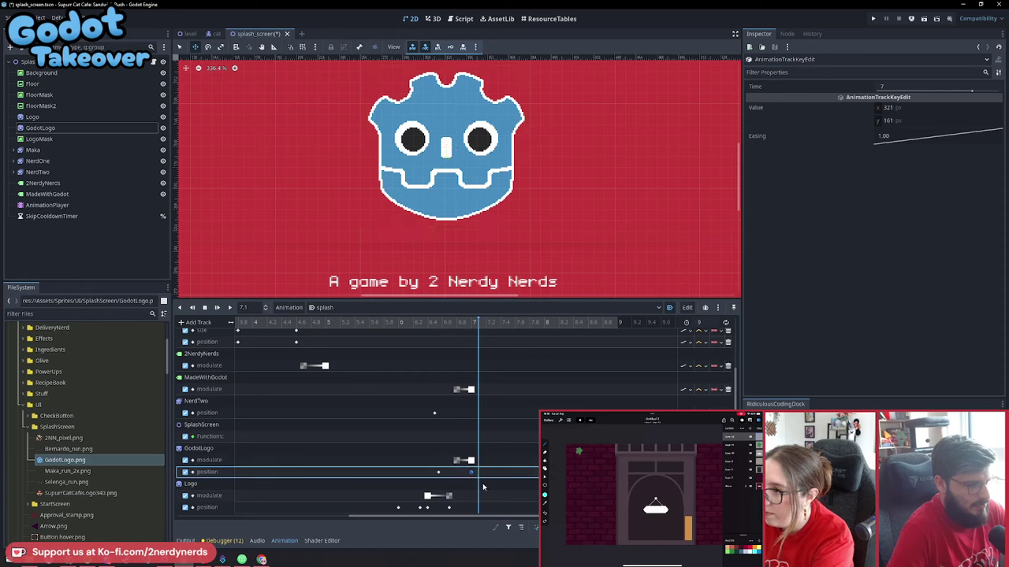
key("ctrl+z")
Shift the GodotLogo sprite to x 325 px at 7 s and update its position keyframe there
left_click(469, 327)
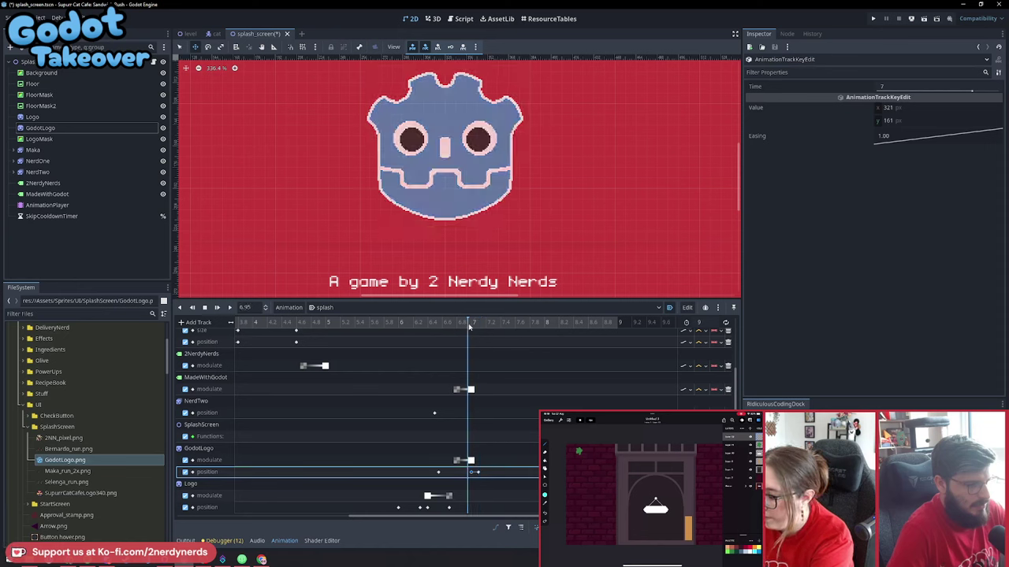
left_click(472, 327)
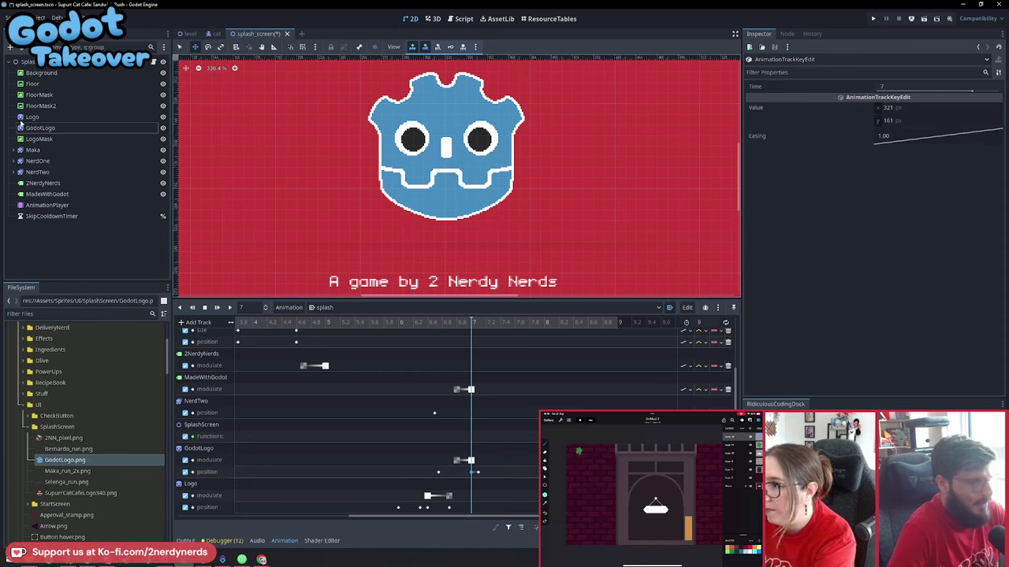
left_click(19, 127)
left_click_drag(441, 187, 451, 187)
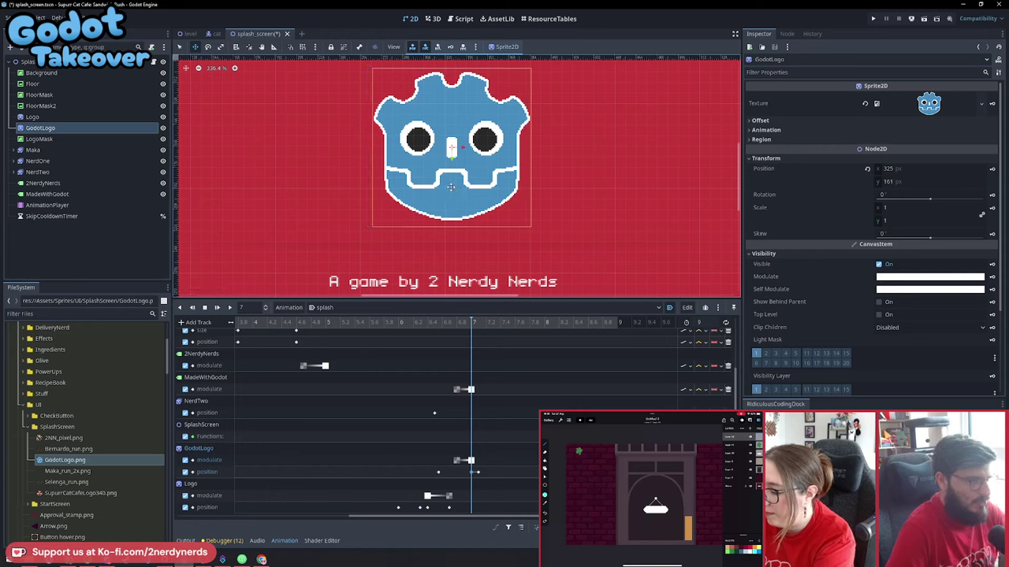
left_click(993, 171)
Select all of the GodotLogo's modulate and position keyframes and shift them together about 0.05 s later
left_click_drag(430, 326, 412, 355)
left_click_drag(494, 489, 461, 463)
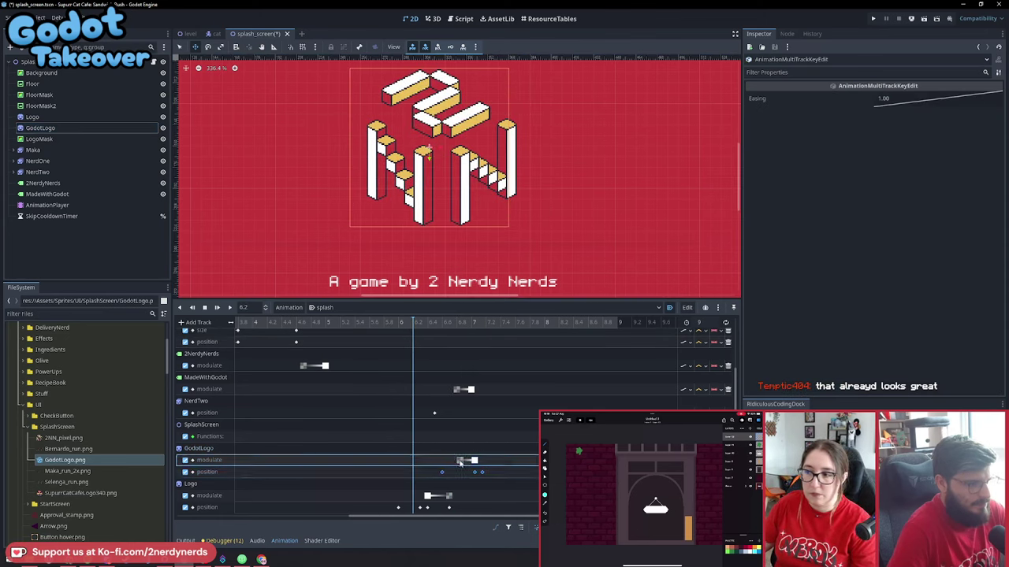
Save the splash scene, run the game to check the logo transition, and close the game window
left_click(365, 322)
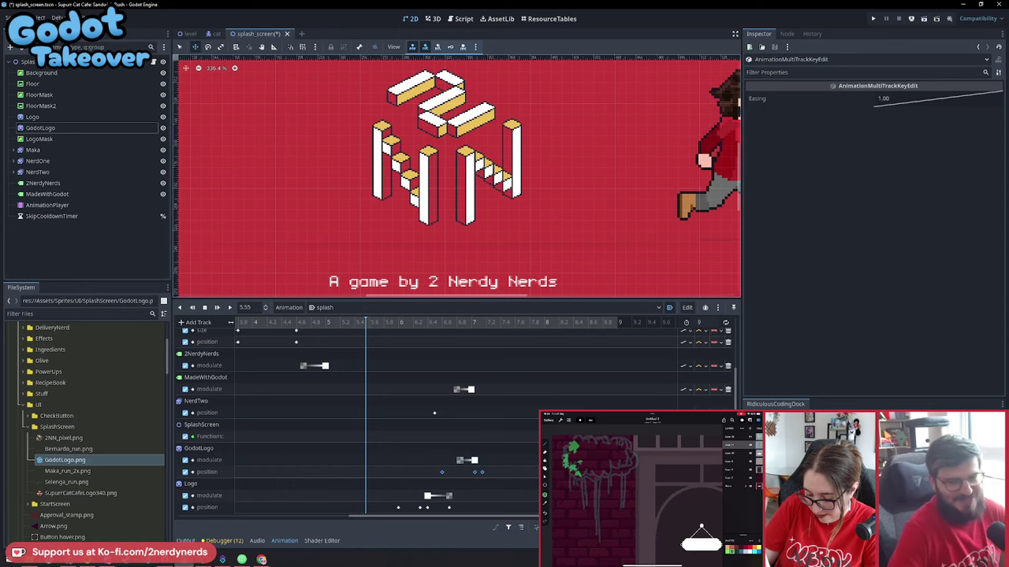
scroll(450, 225, "down", 4)
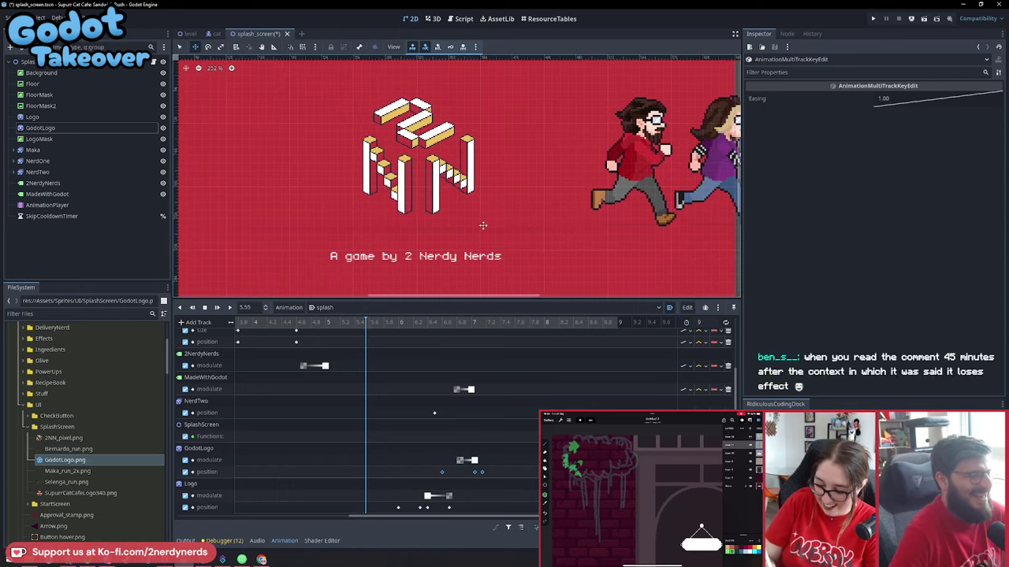
scroll(479, 206, "down", 1)
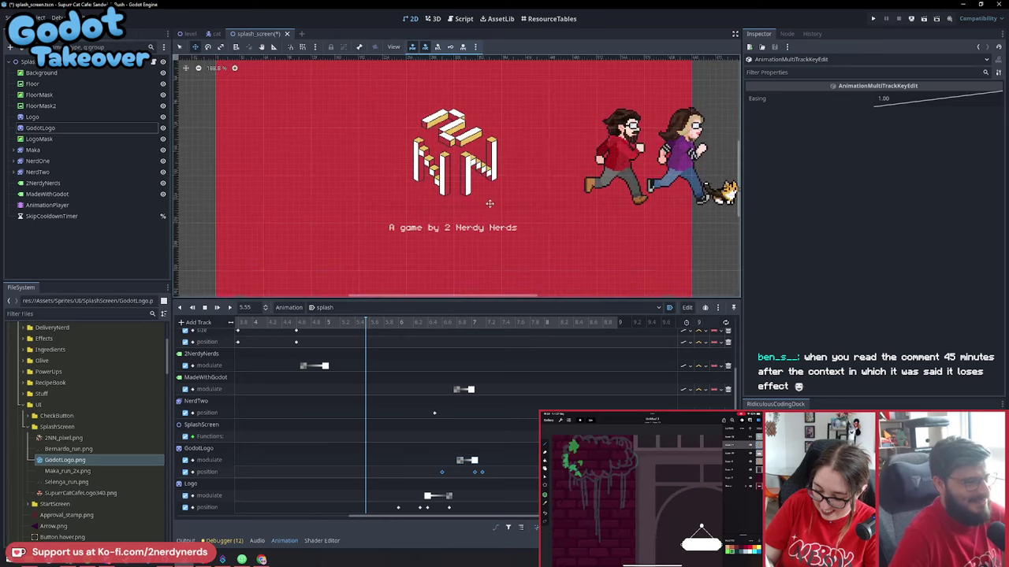
left_click_drag(489, 323, 208, 323)
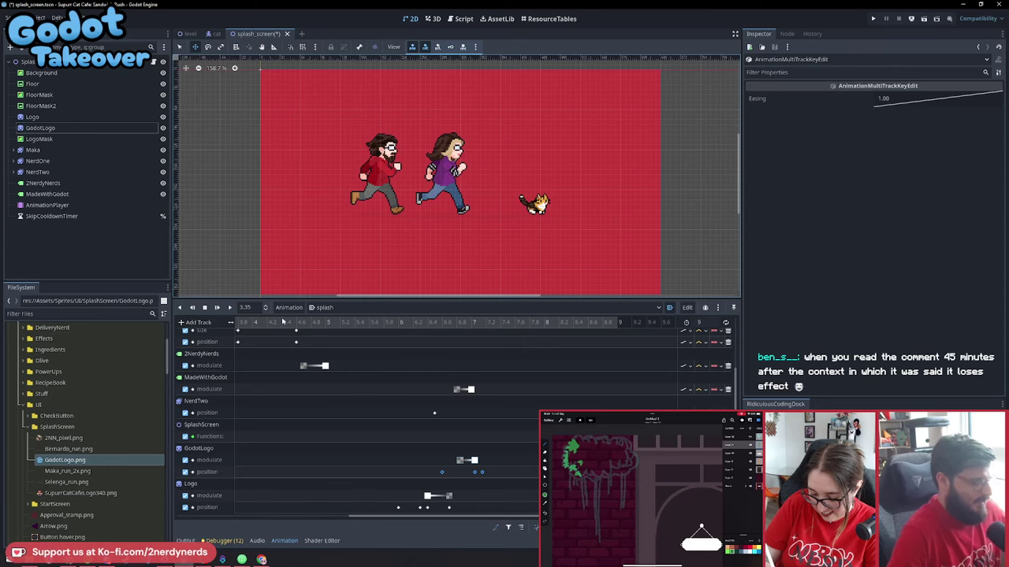
key("ctrl+s")
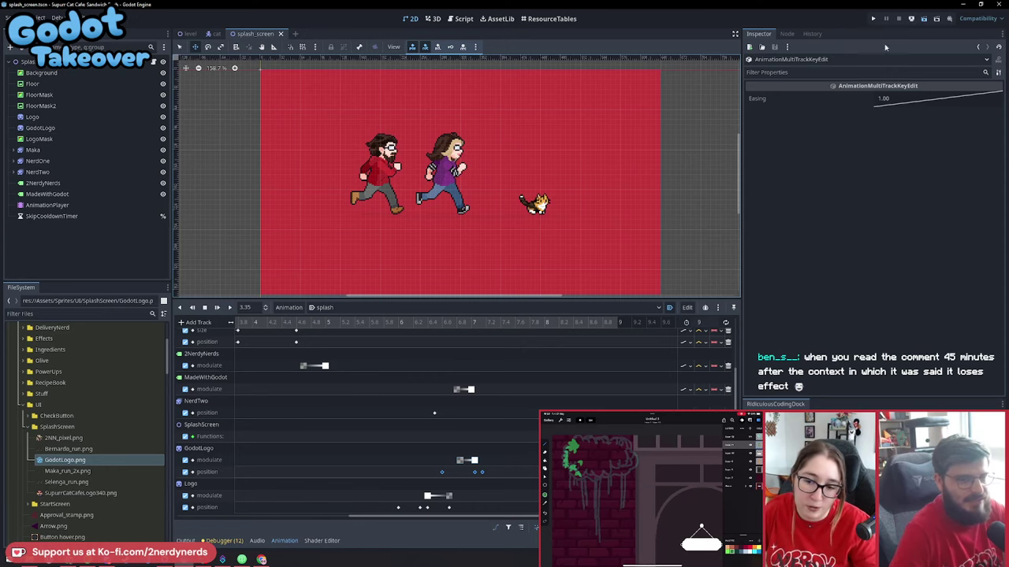
key("F5")
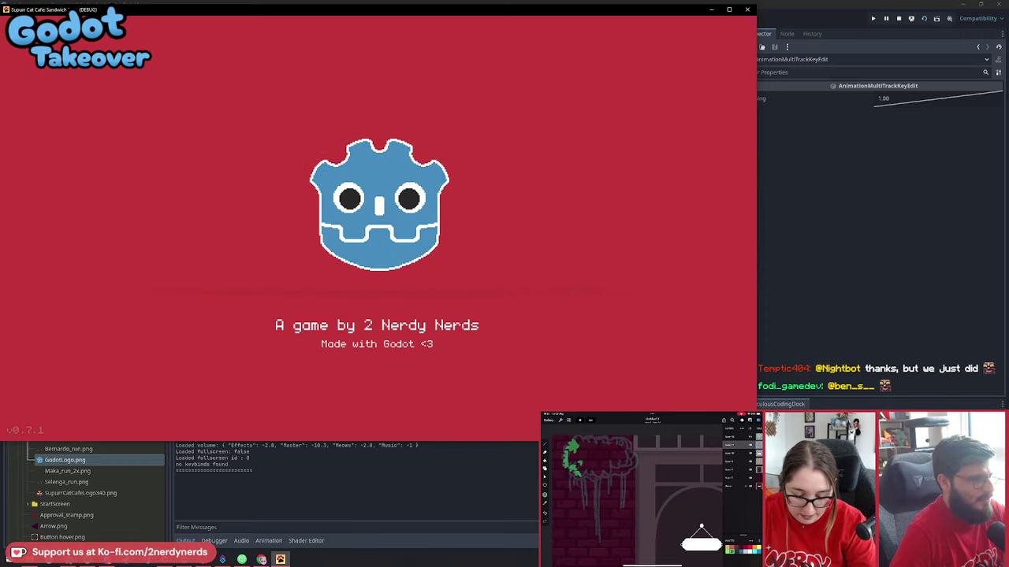
left_click(748, 11)
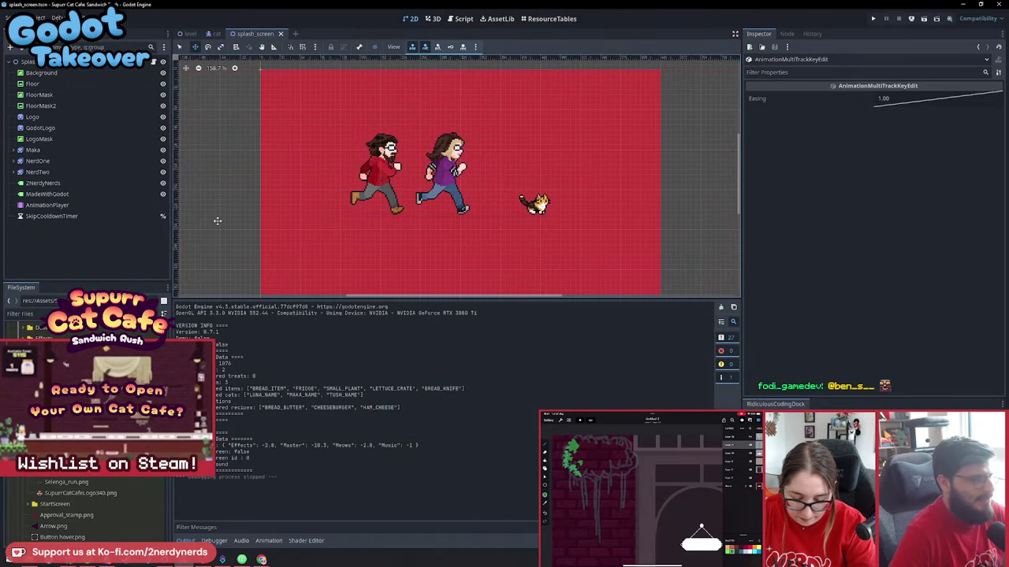
Reopen the splash animation and move the Logo's 6.4 s position keyframe to 6.35 s
left_click(71, 206)
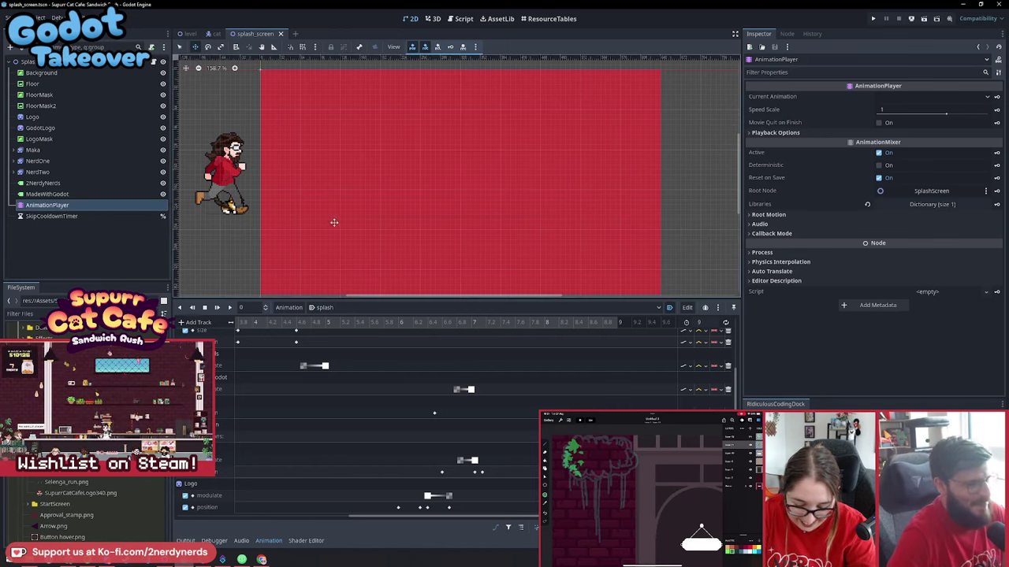
left_click_drag(394, 325, 419, 330)
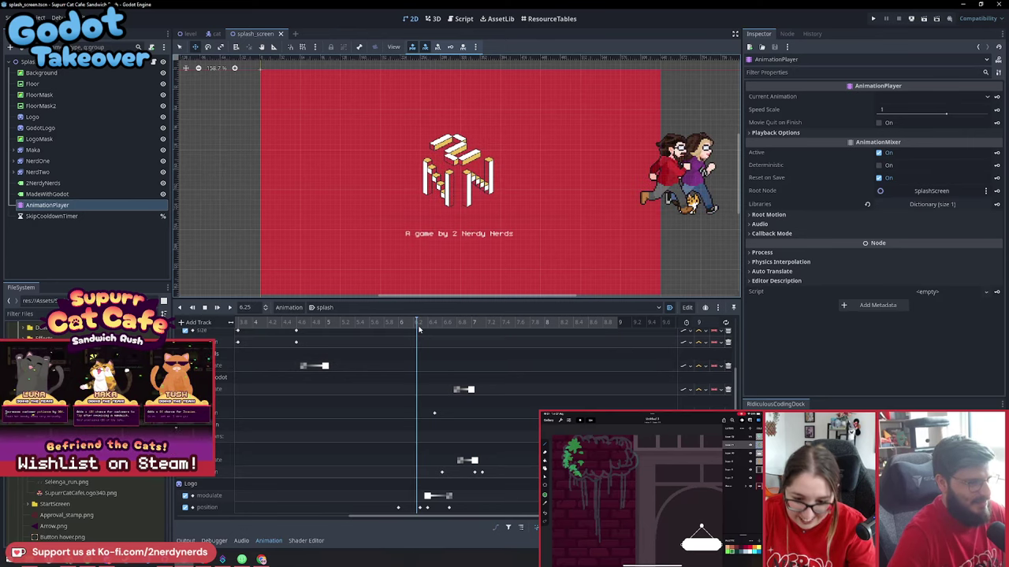
left_click(426, 509)
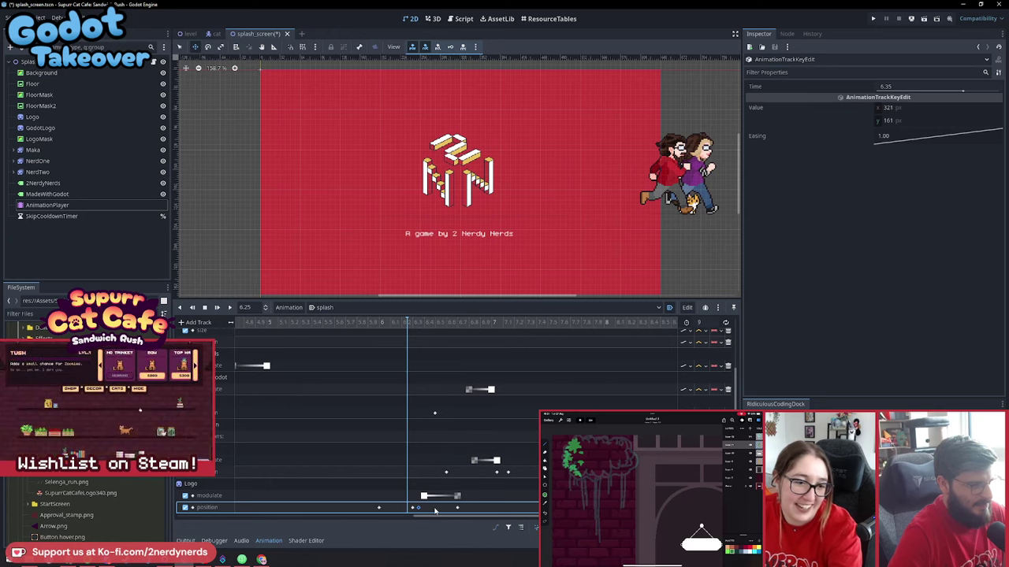
Move the Logo's last position keyframe and its transparent modulate keyframe to 6.55 s
scroll(426, 511, "up", 5, "ctrl")
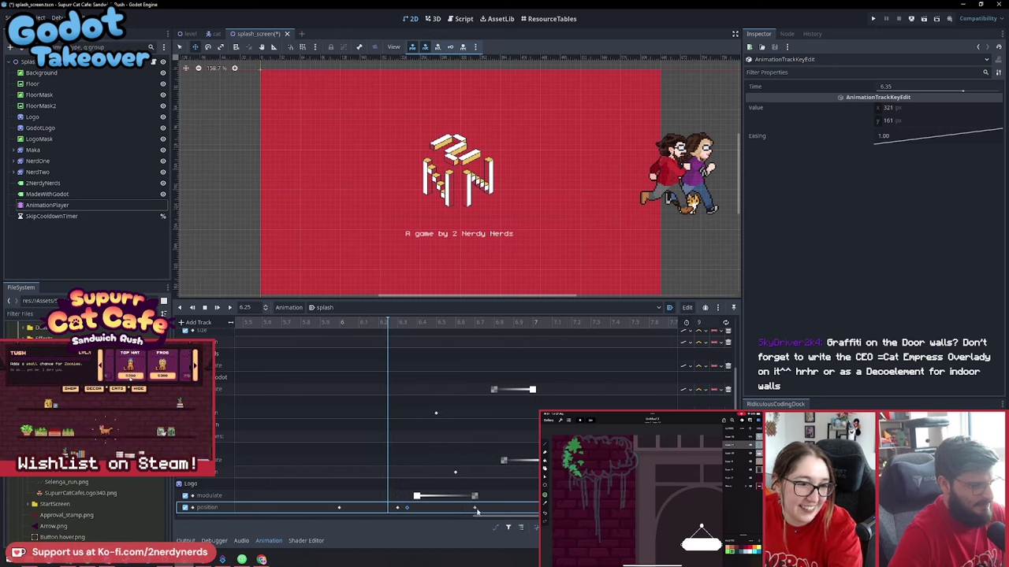
left_click_drag(474, 509, 445, 510)
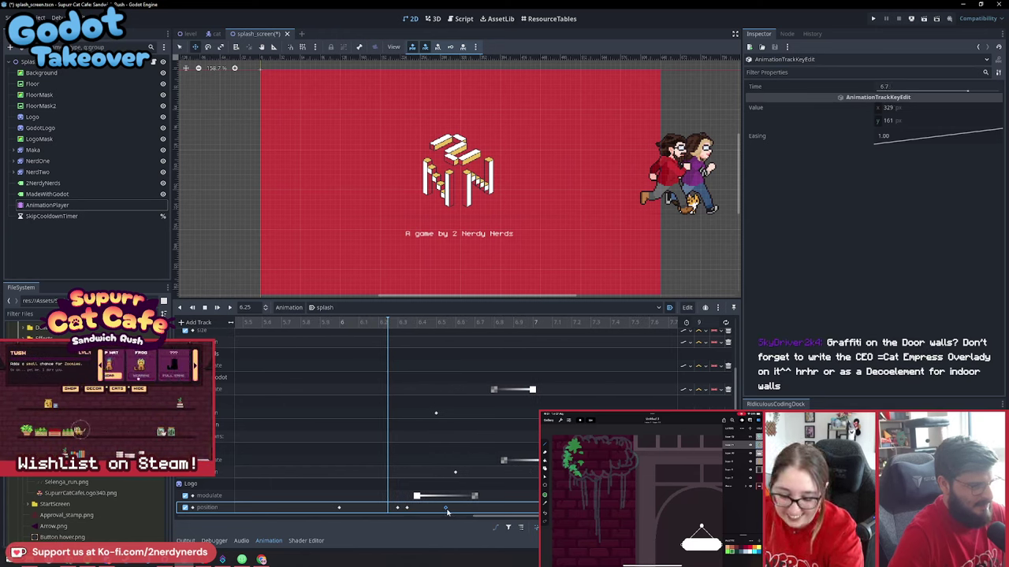
left_click_drag(387, 323, 398, 355)
left_click_drag(473, 495, 445, 496)
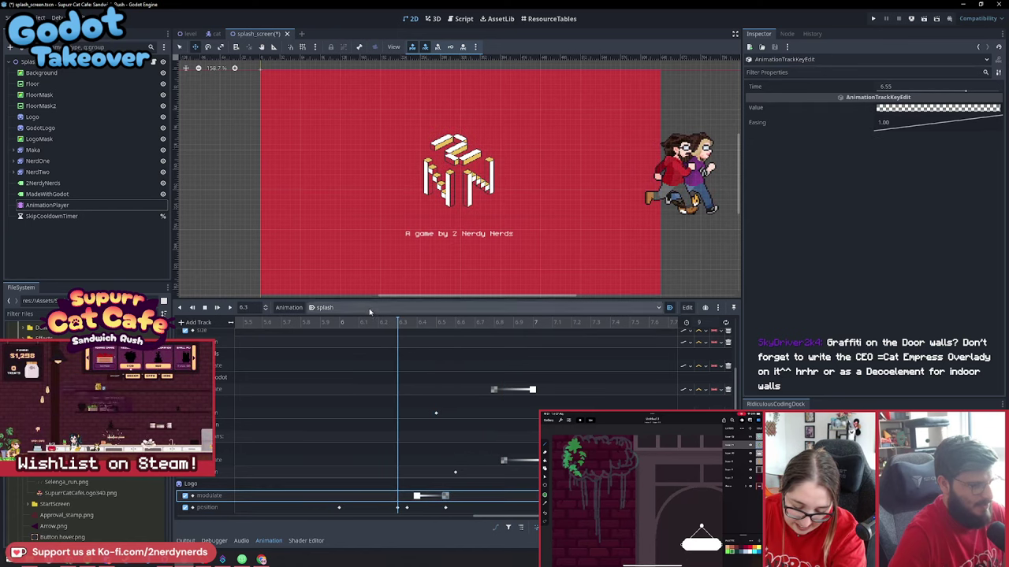
Move the Logo's first position keyframe to 6.2 s on the splash animation timeline
left_click(382, 334)
left_click_drag(382, 333, 333, 357)
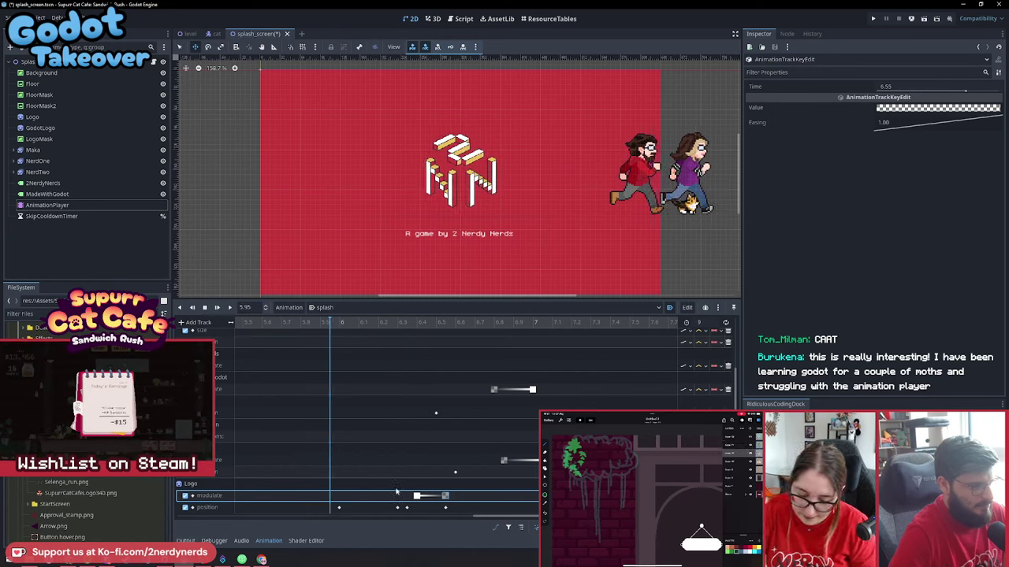
left_click(339, 507)
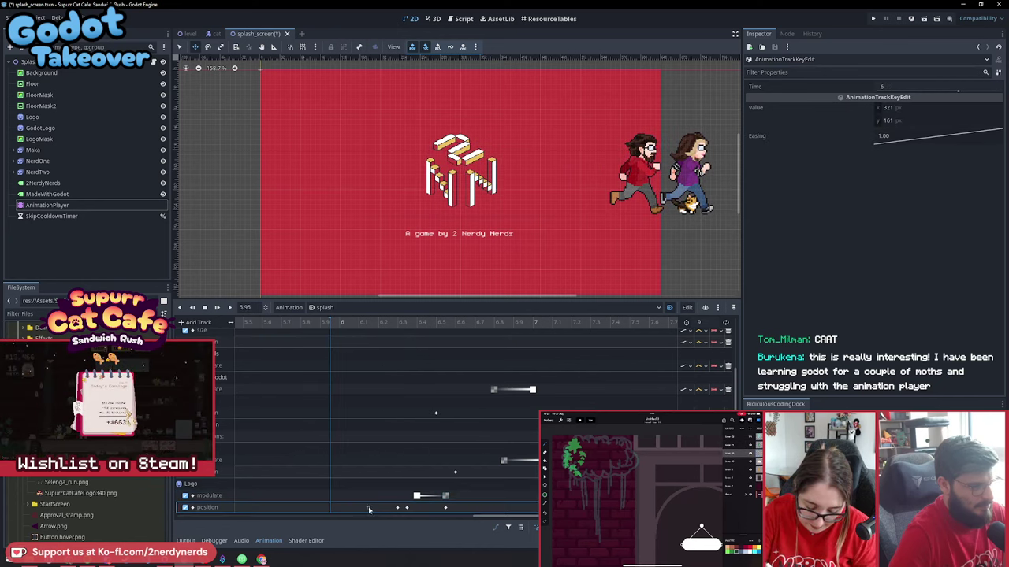
left_click_drag(369, 509, 387, 509)
left_click_drag(336, 330, 368, 329)
left_click_drag(388, 508, 378, 509)
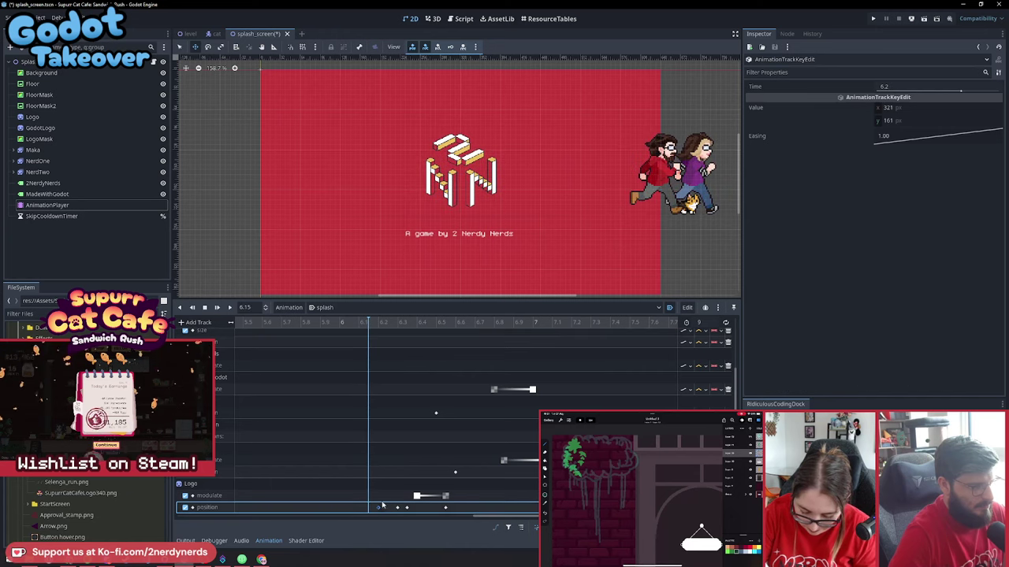
Move the GodotLogo's modulate keyframes to 6.7 s and 6.9 s and its first position keyframe to 6.7 s
left_click_drag(368, 330, 465, 352)
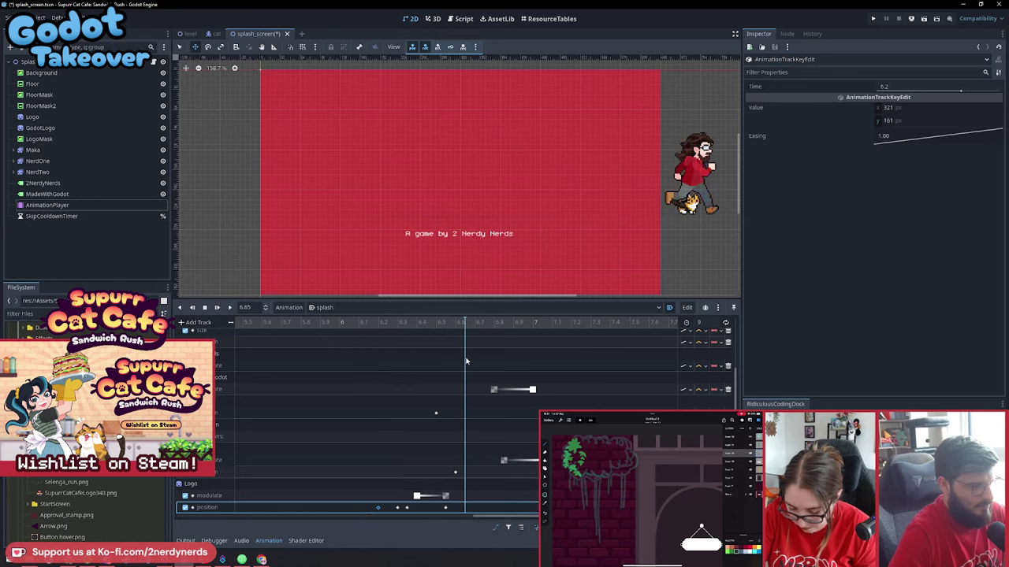
left_click_drag(534, 477, 473, 461)
left_click(435, 413)
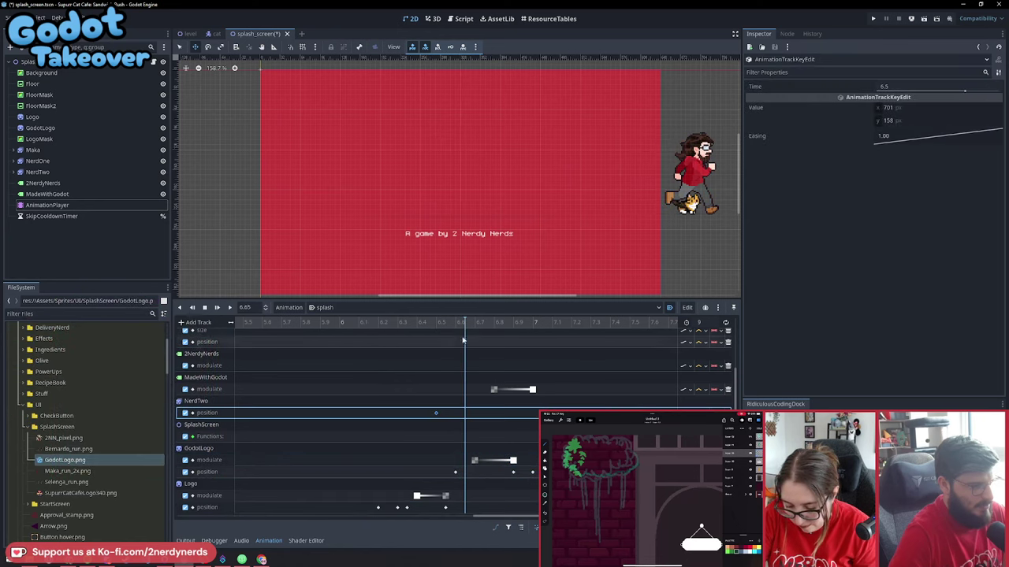
left_click_drag(446, 340, 542, 339)
left_click(476, 472)
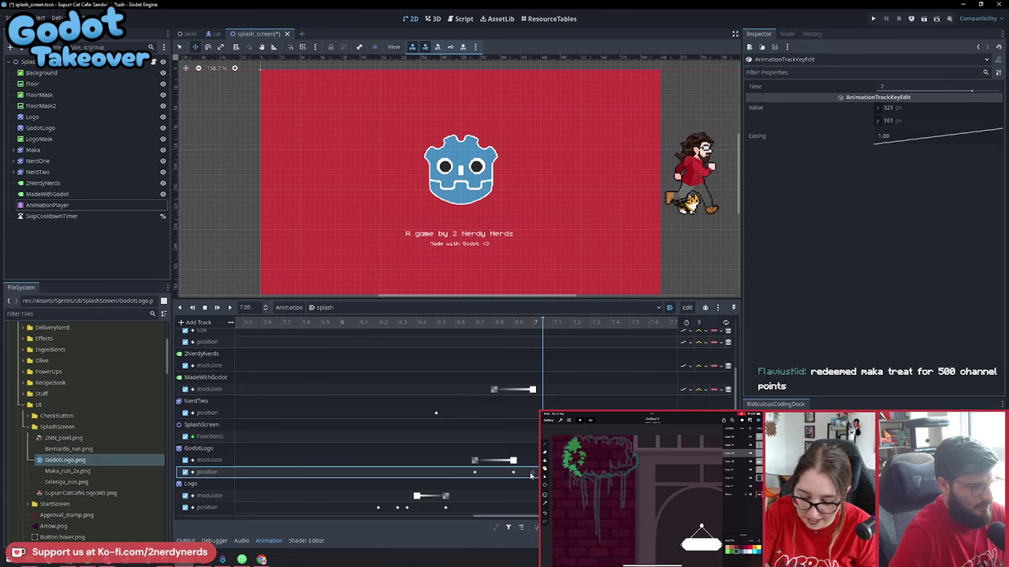
Move the GodotLogo's last position keyframe to 6.9 s and its middle position and opaque modulate keyframes to 6.85 s
mouse_move(532, 476)
left_mouse_down()
mouse_move(504, 454)
mouse_move(513, 472)
left_mouse_up()
left_click(512, 490)
left_click(523, 472)
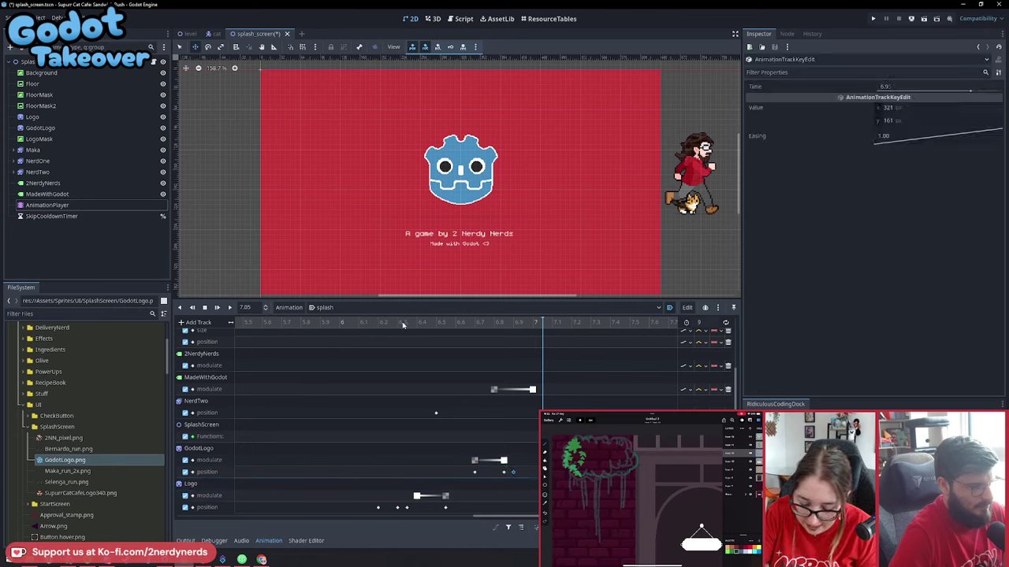
Save the splash scene and run the game to check the retimed logo transition
key("ctrl+s")
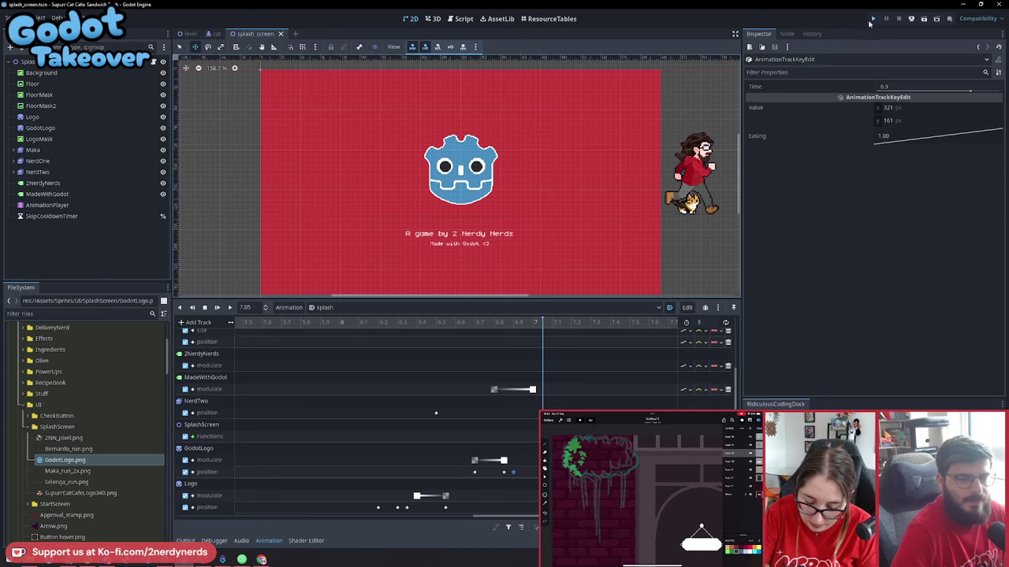
key("F5")
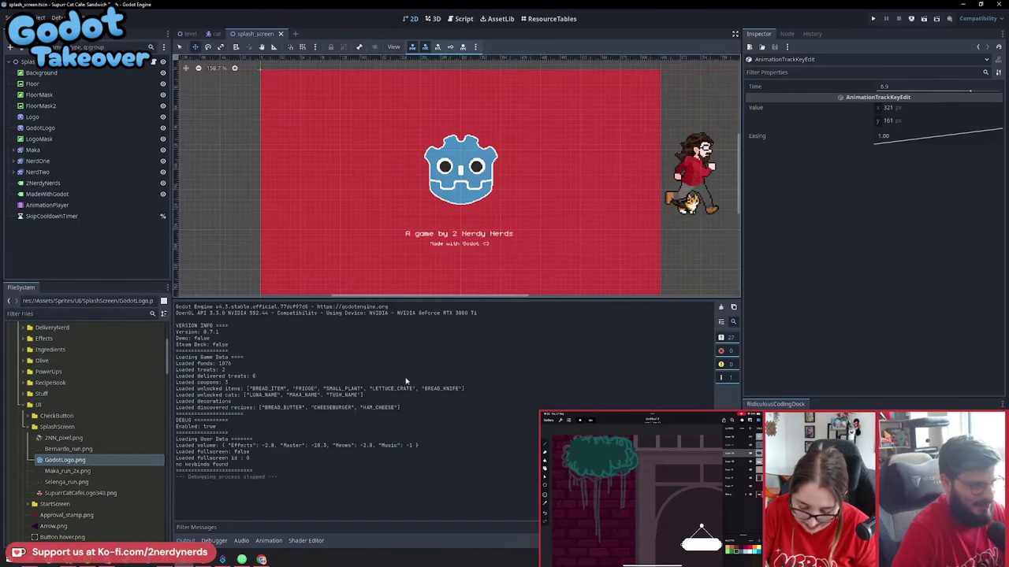
Reopen the splash animation and move the Logo's first position keyframe to 6.25 s
left_click(52, 205)
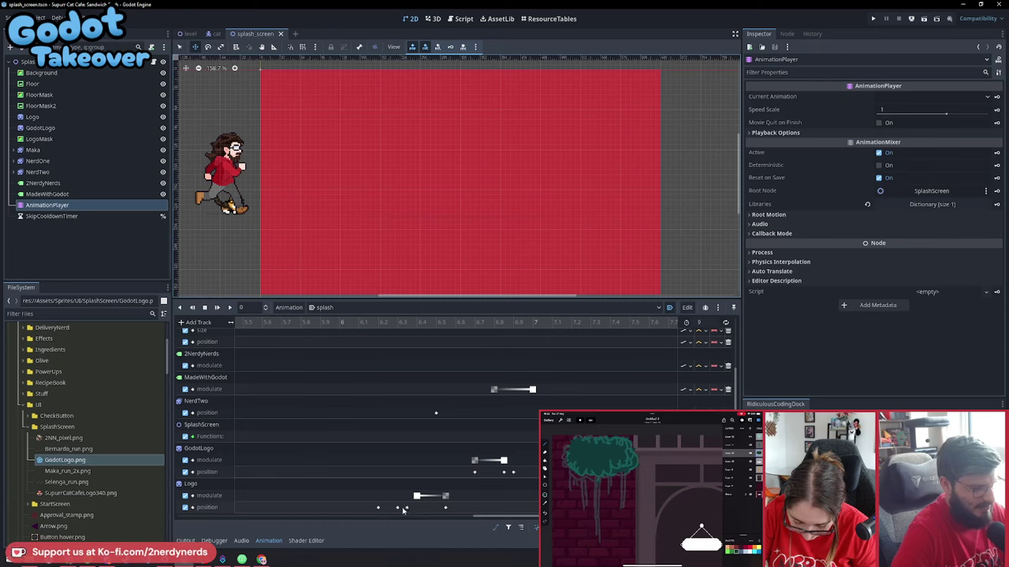
mouse_move(377, 325)
left_mouse_down()
mouse_move(420, 332)
mouse_move(379, 334)
left_mouse_up()
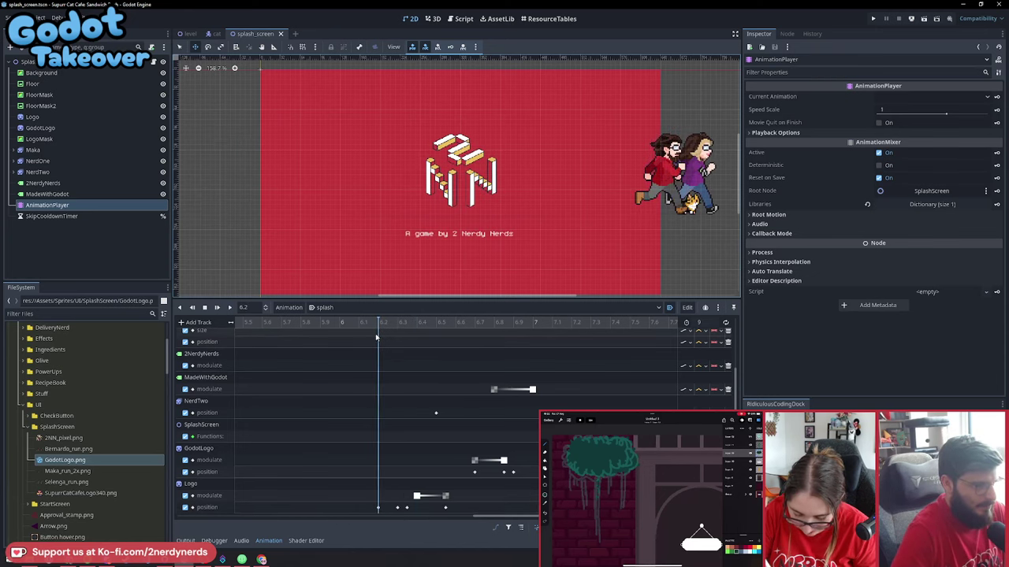
left_click_drag(378, 508, 387, 507)
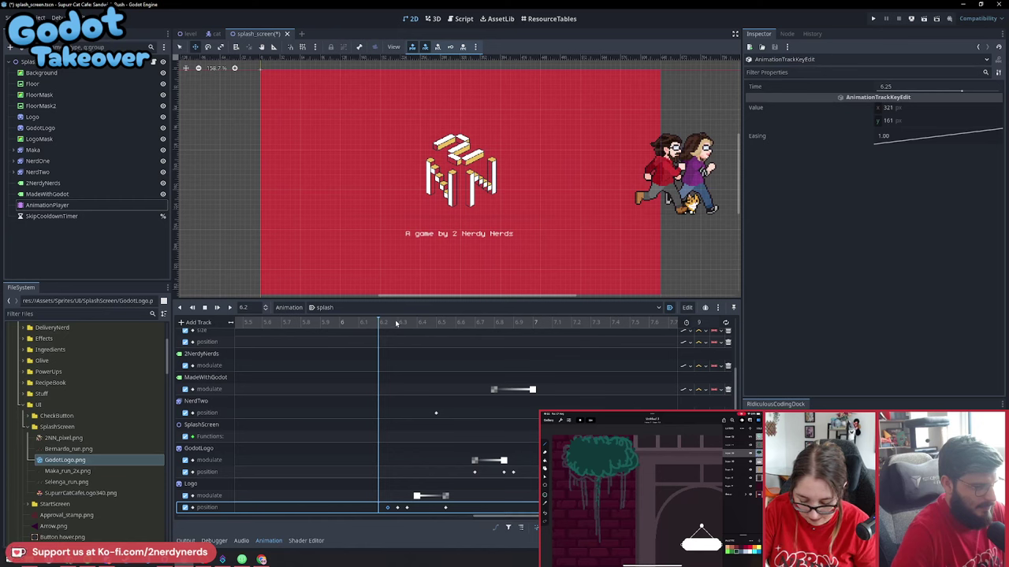
Cut the Logo's position keyframe at 6.35 s from the splash animation
left_click_drag(379, 331, 399, 352)
right_click(408, 509)
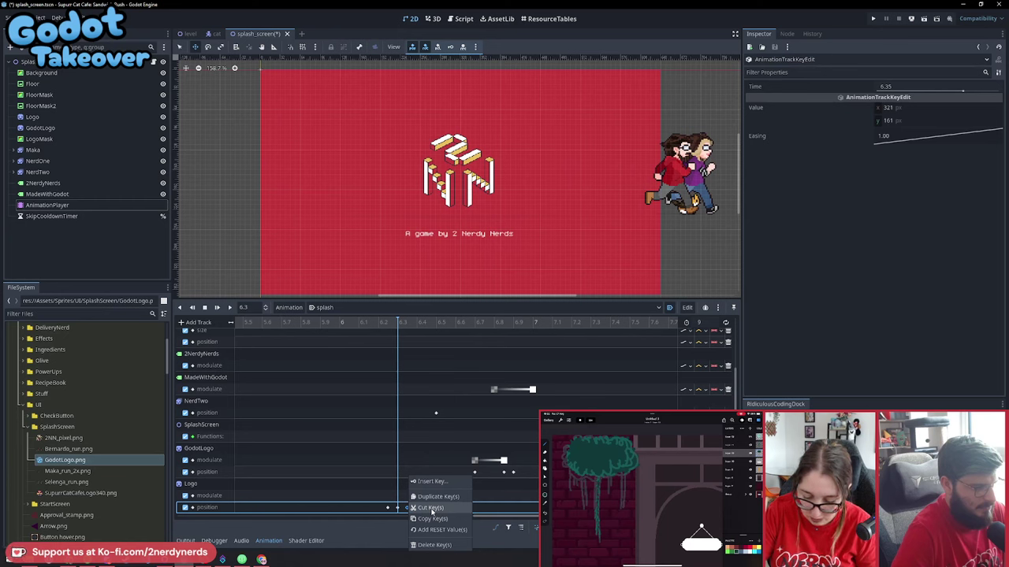
left_click(431, 509)
Move the Logo's modulate keyframes to 6.35 s and 6.45 s and its last position keyframe to 6.45 s
left_click_drag(397, 325, 398, 355)
mouse_move(401, 487)
left_mouse_down()
mouse_move(455, 514)
mouse_move(408, 496)
left_mouse_up()
mouse_move(570, 516)
left_mouse_down()
mouse_move(437, 518)
mouse_move(550, 518)
left_mouse_up()
left_click(551, 481)
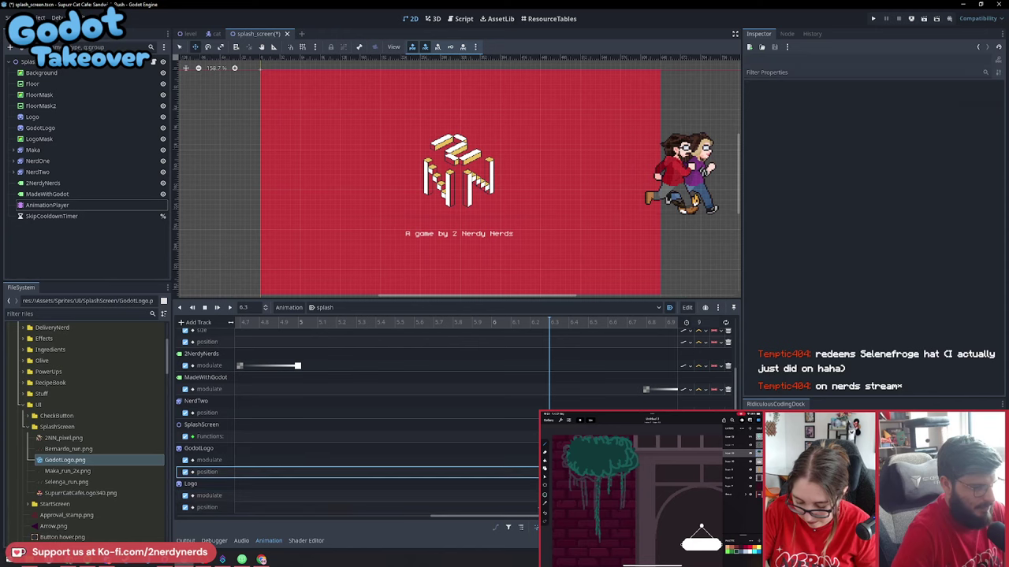
key("ctrl+a")
left_click_drag(484, 519, 516, 519)
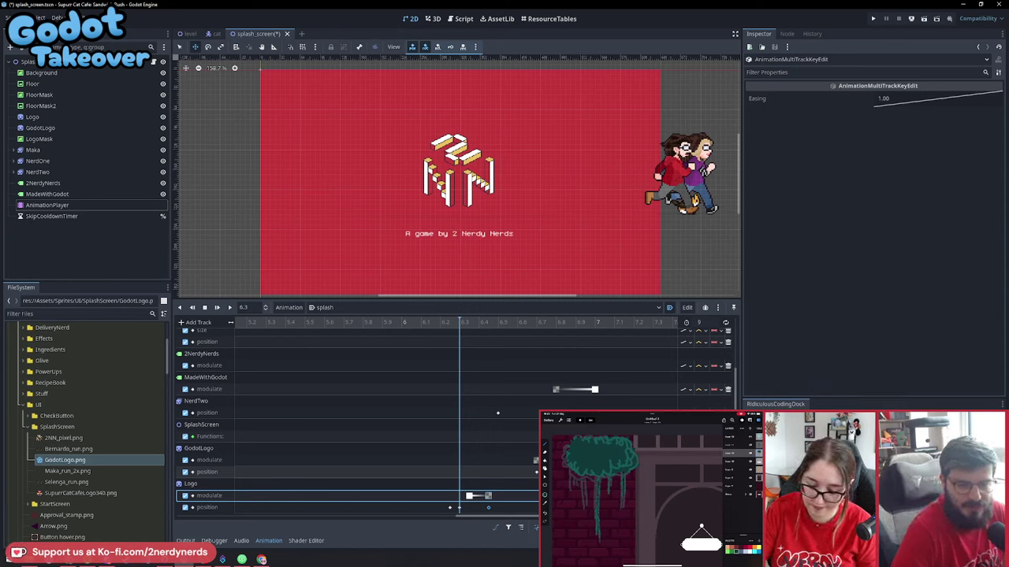
Move the GodotLogo's opaque modulate keyframe to 6.8 s and its last two position keyframes to 6.8 s and 6.85 s
left_click(478, 323)
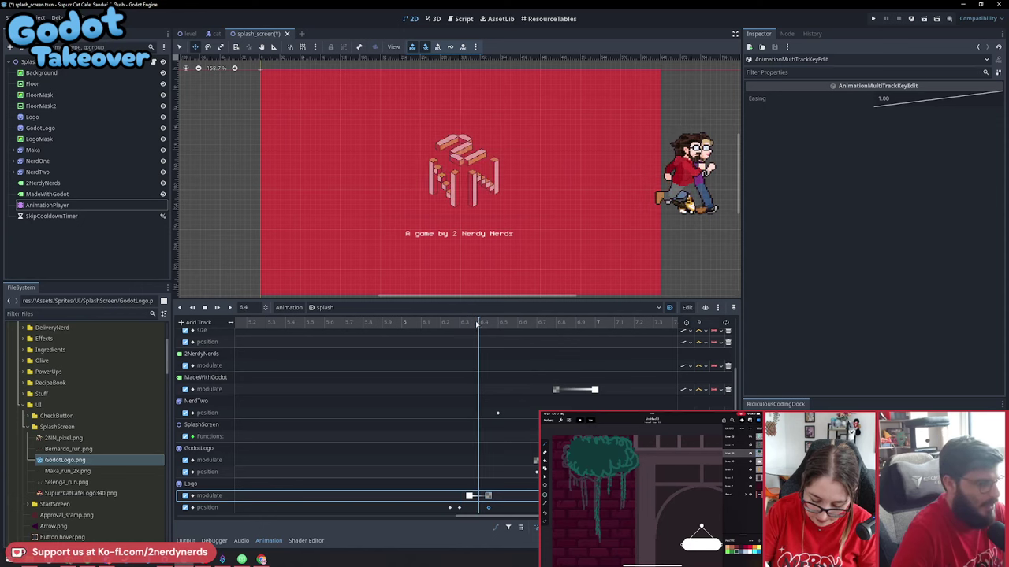
left_click_drag(477, 325, 529, 323)
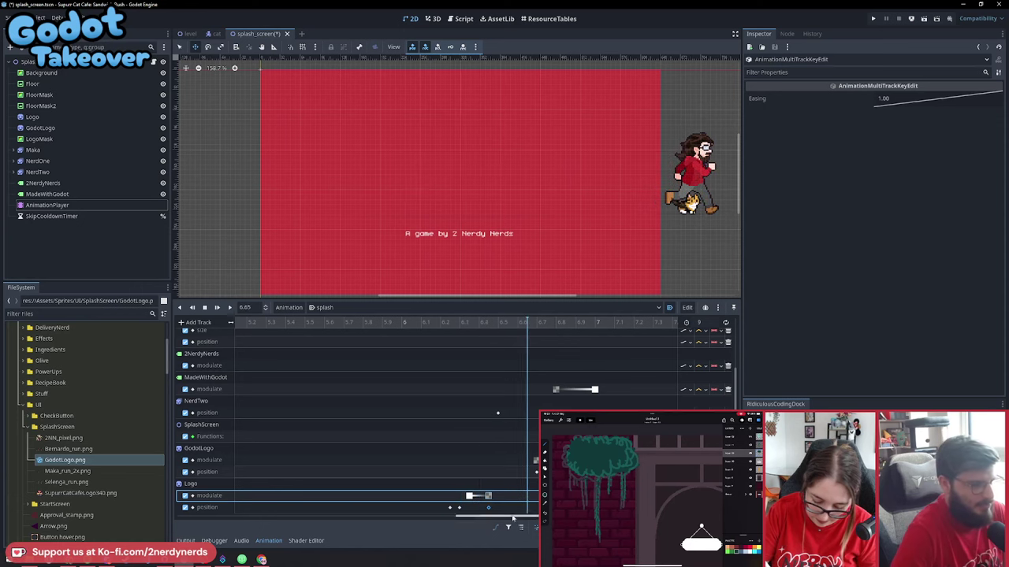
left_click_drag(487, 456, 511, 477)
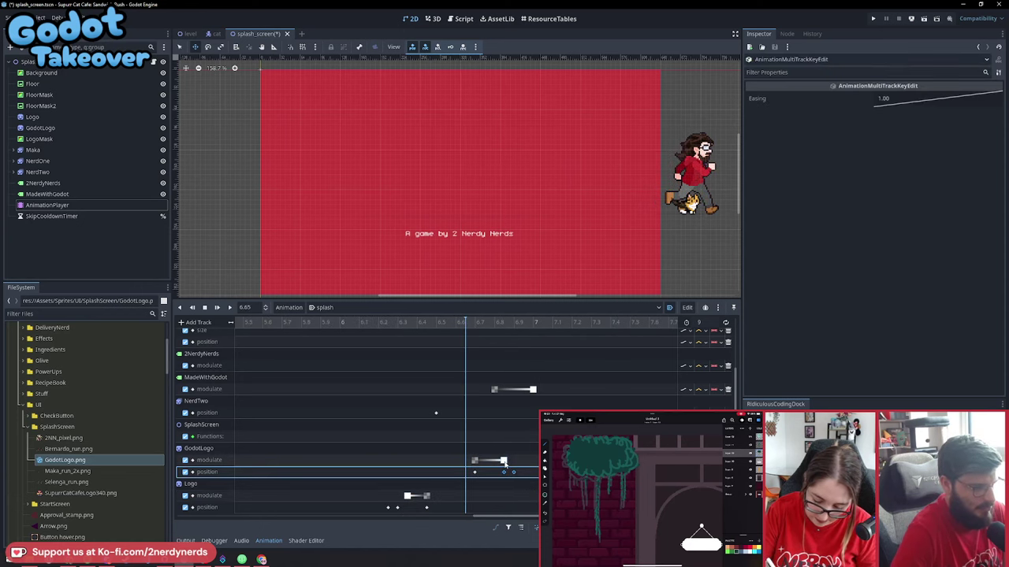
left_click_drag(484, 324, 454, 329)
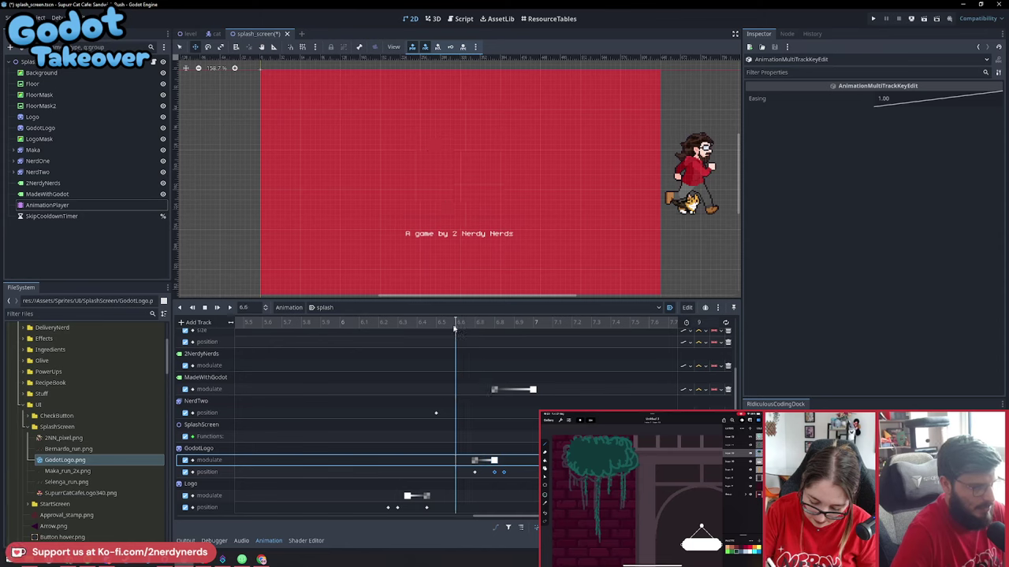
left_click(517, 472)
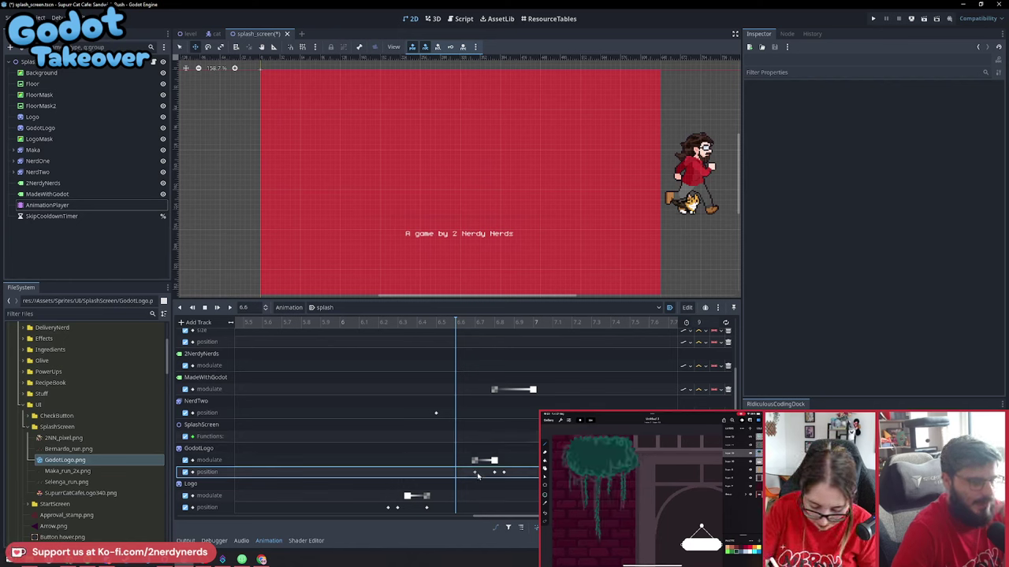
Shift all GodotLogo modulate and position keyframes earlier to start at 6.6 s, and end the MadeWithGodot modulate fade at 6.85 s
left_click(475, 323)
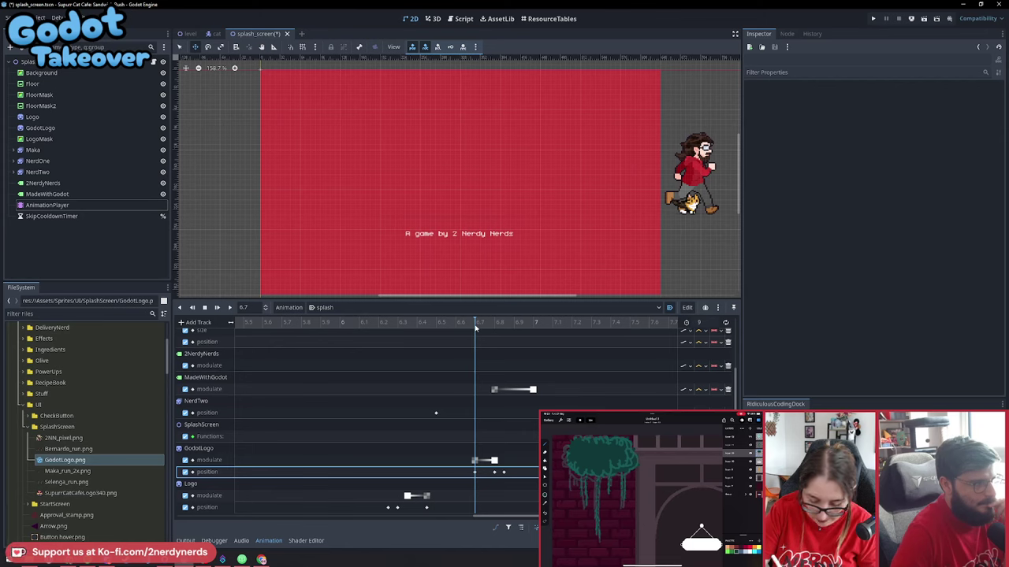
left_click(493, 508)
mouse_move(504, 521)
left_mouse_down()
mouse_move(490, 520)
mouse_move(507, 521)
left_mouse_up()
mouse_move(431, 330)
left_mouse_down()
mouse_move(414, 330)
mouse_move(480, 338)
mouse_move(421, 341)
left_mouse_up()
left_click_drag(473, 481, 419, 462)
left_click_drag(421, 331, 460, 392)
left_click(449, 390)
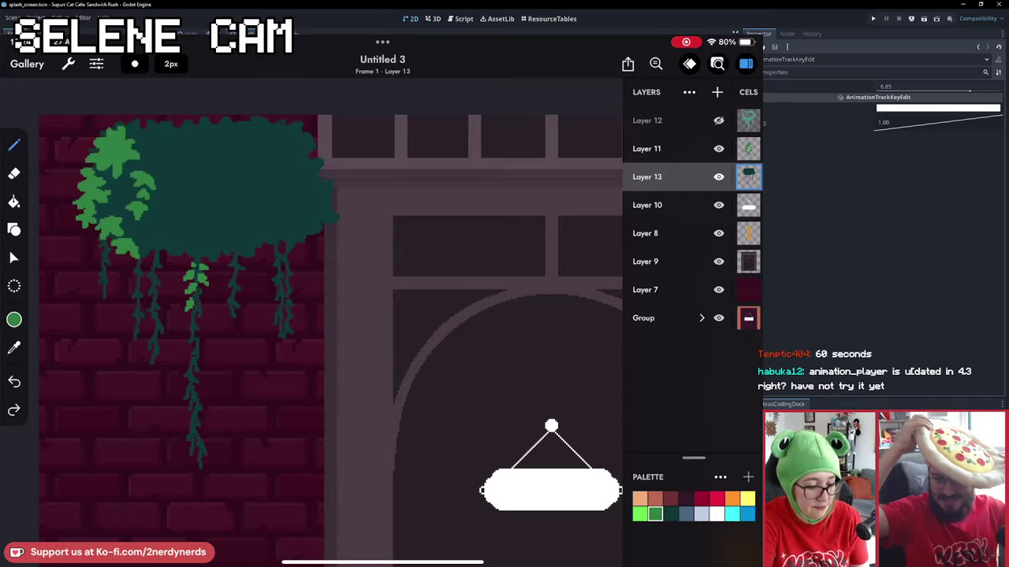
left_click_drag(383, 562, 382, 512)
left_click(437, 526)
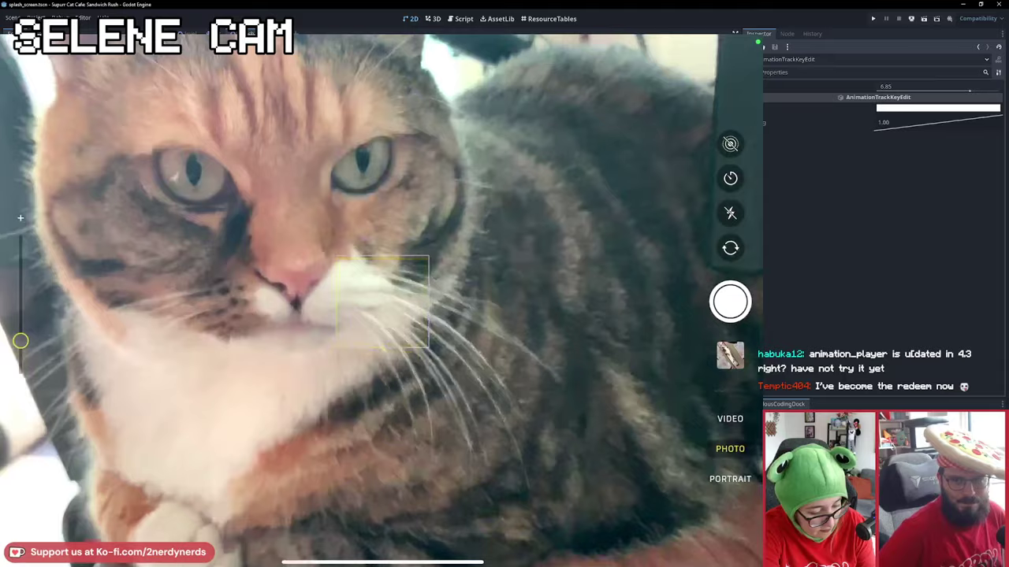
left_click(382, 302)
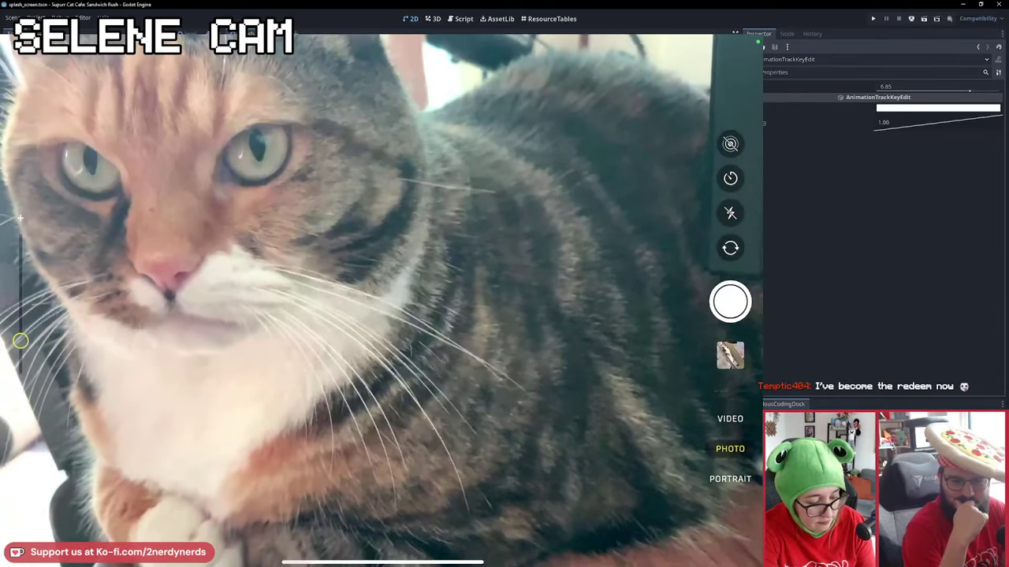
left_click(382, 300)
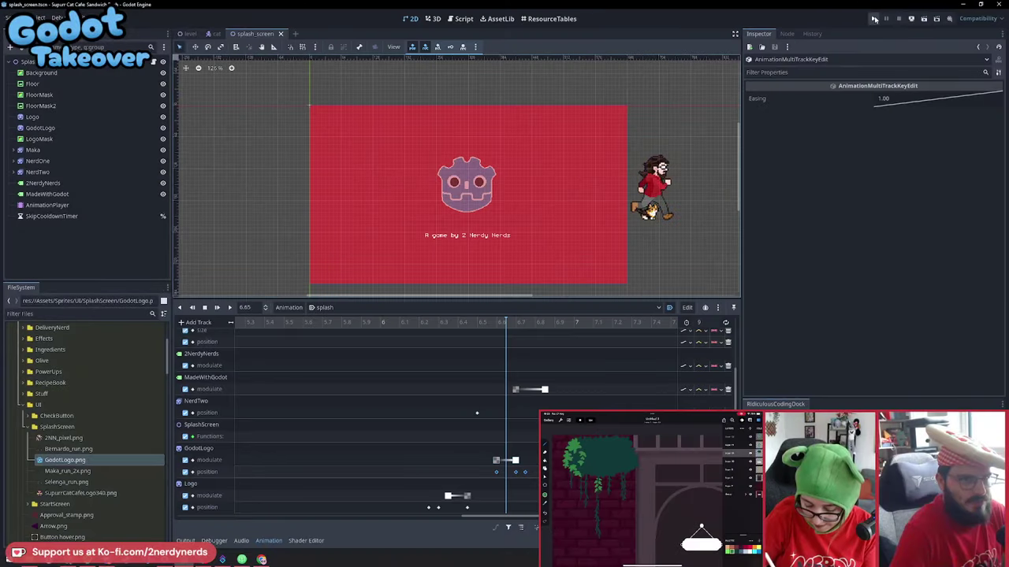
Run the game to check the splash logo transition, and close the game window
key("F5")
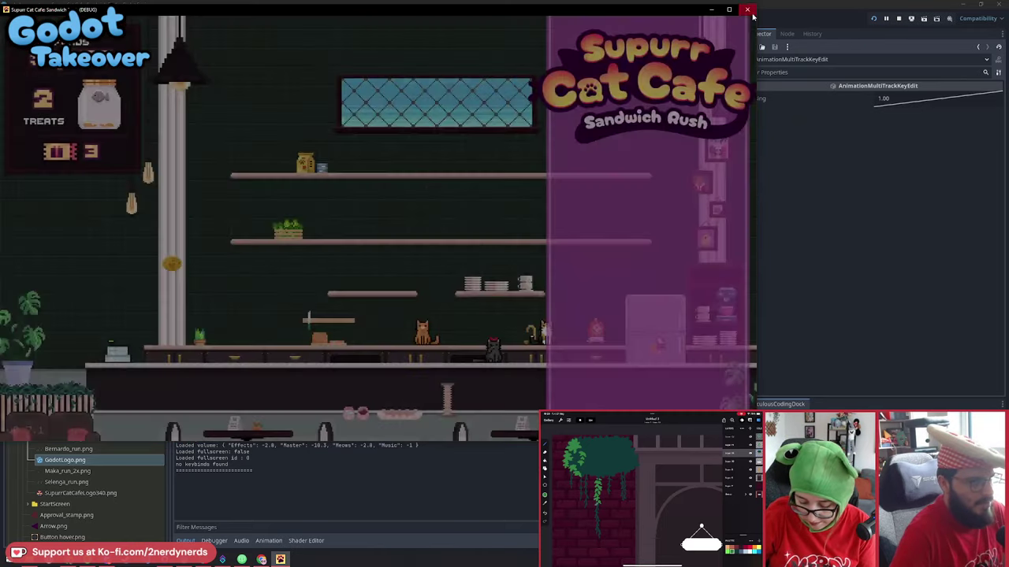
left_click(747, 8)
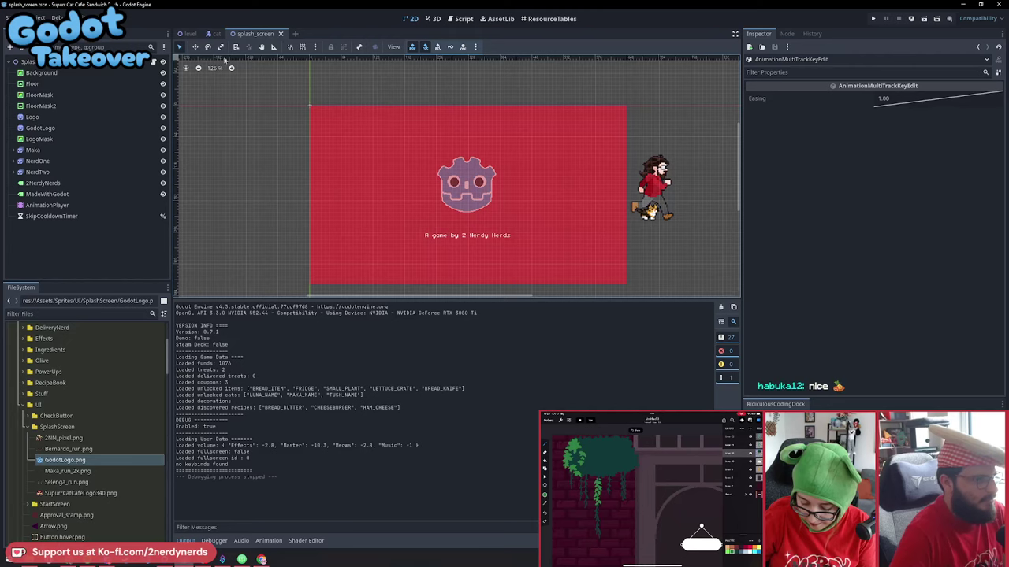
Run the level scene on its own and lower the music volume in the game's settings
left_click(189, 33)
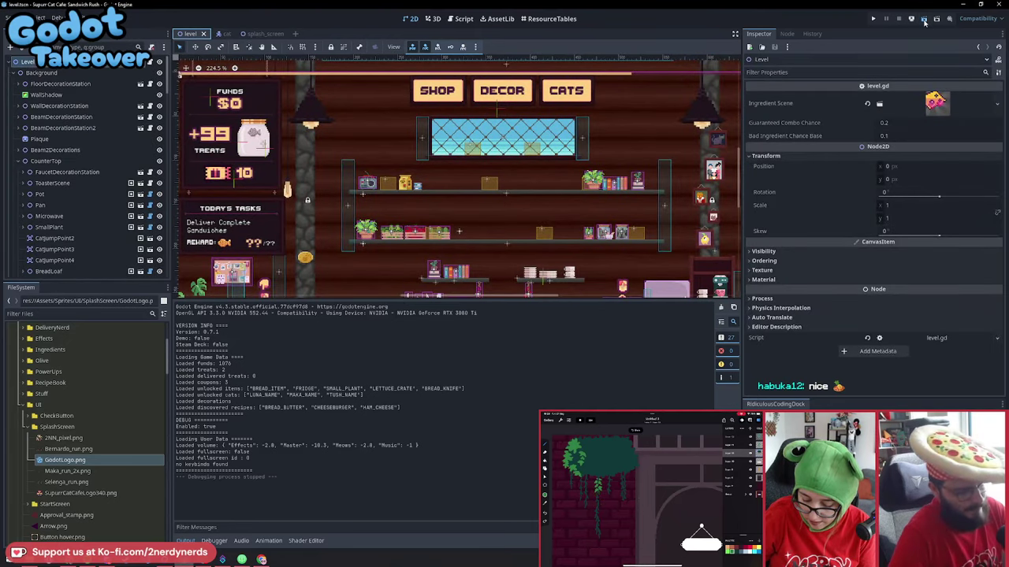
left_click(924, 20)
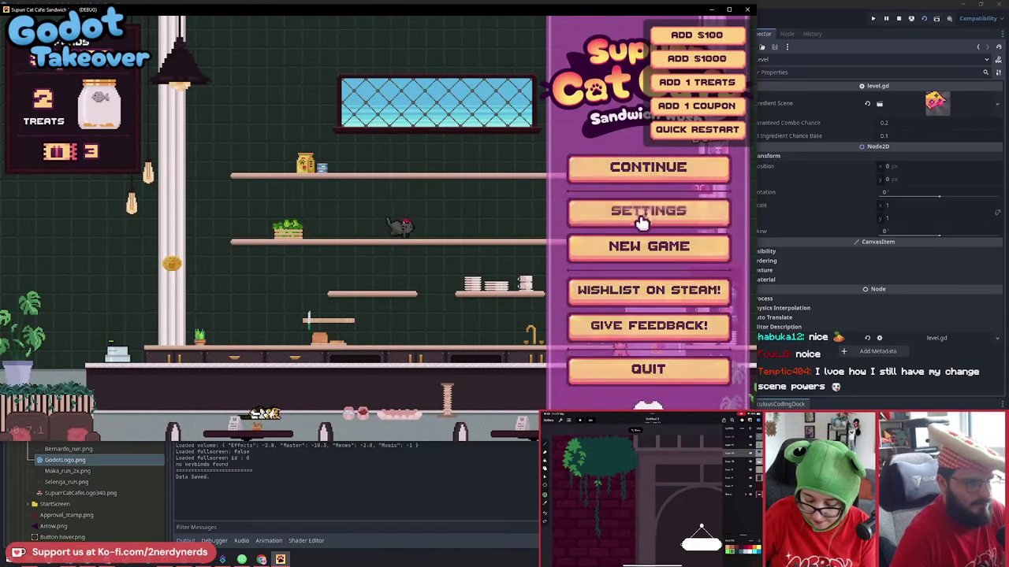
left_click(642, 218)
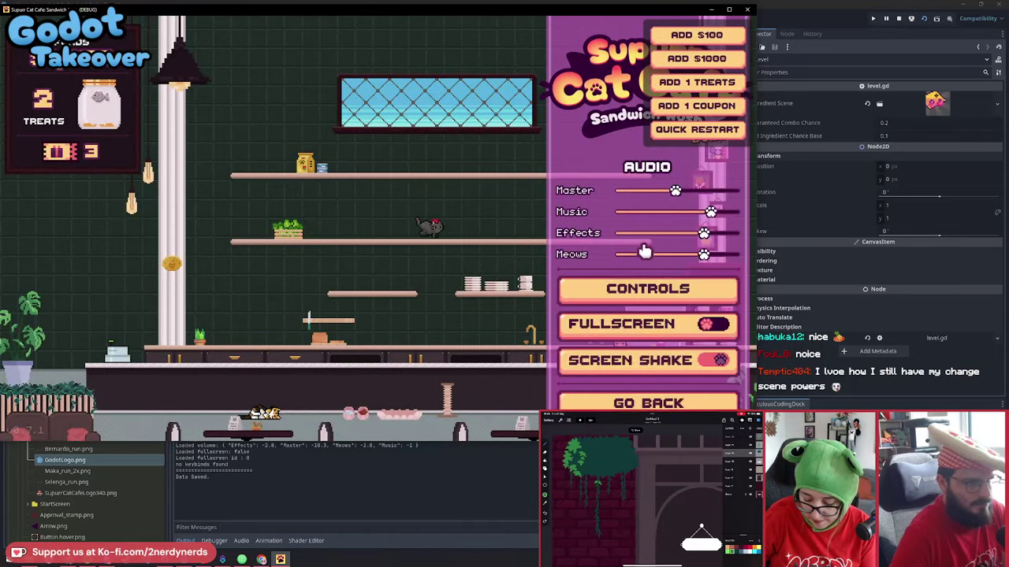
left_click(627, 398)
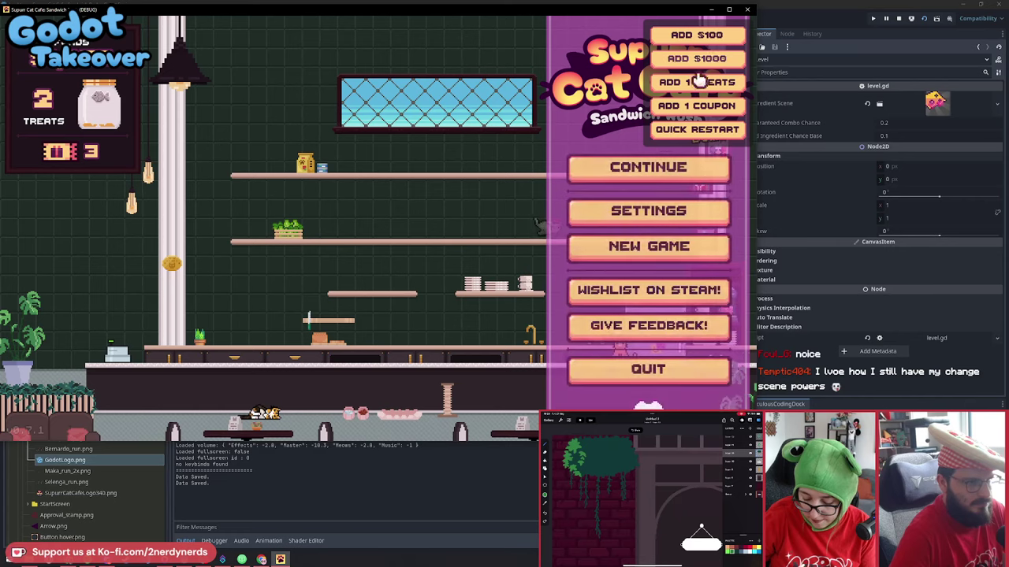
left_click(636, 166)
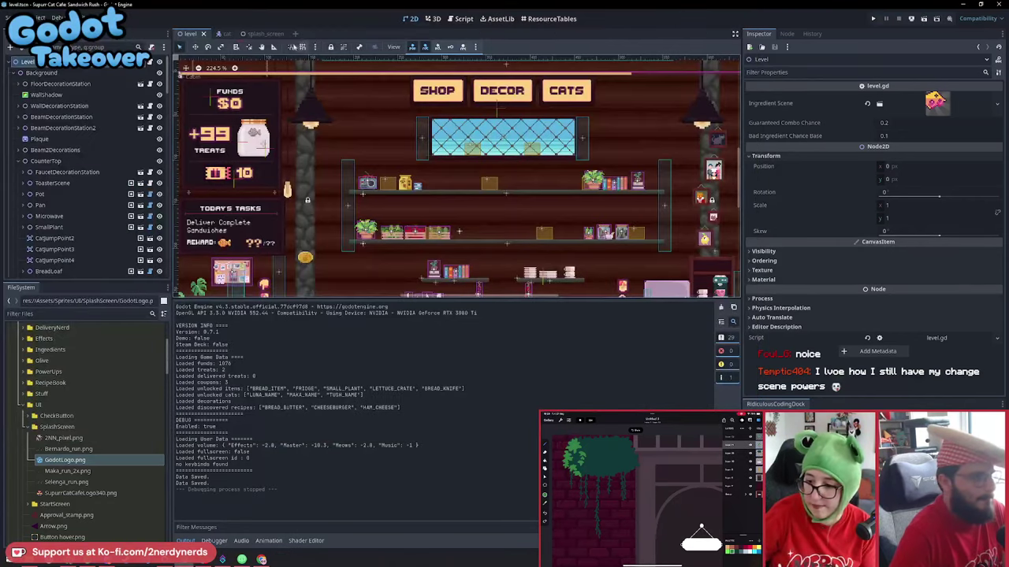
Return to the splash scene, run it to review the logo transition, and continue into the café from the start menu
left_click(264, 33)
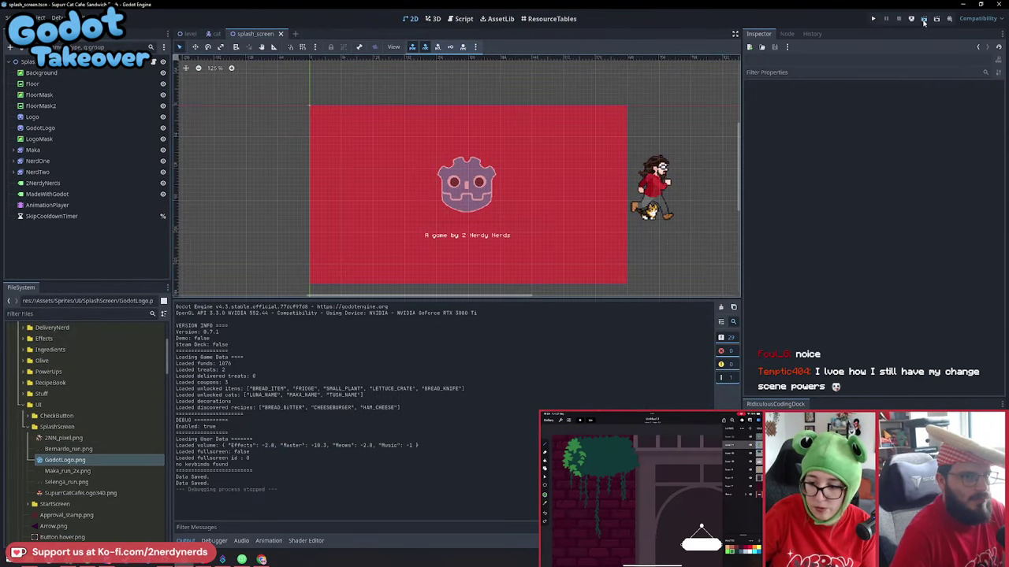
left_click(923, 22)
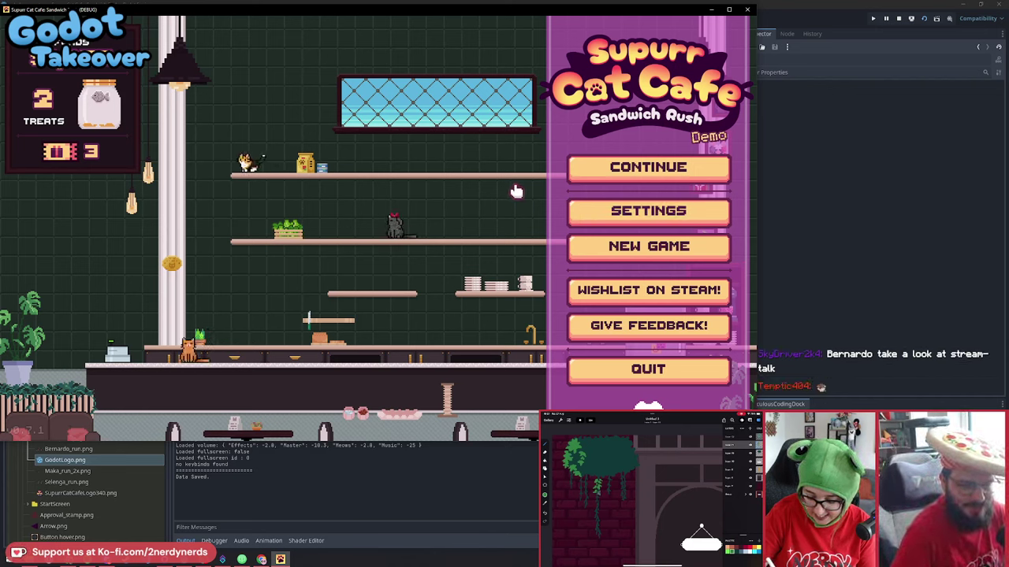
left_click(591, 167)
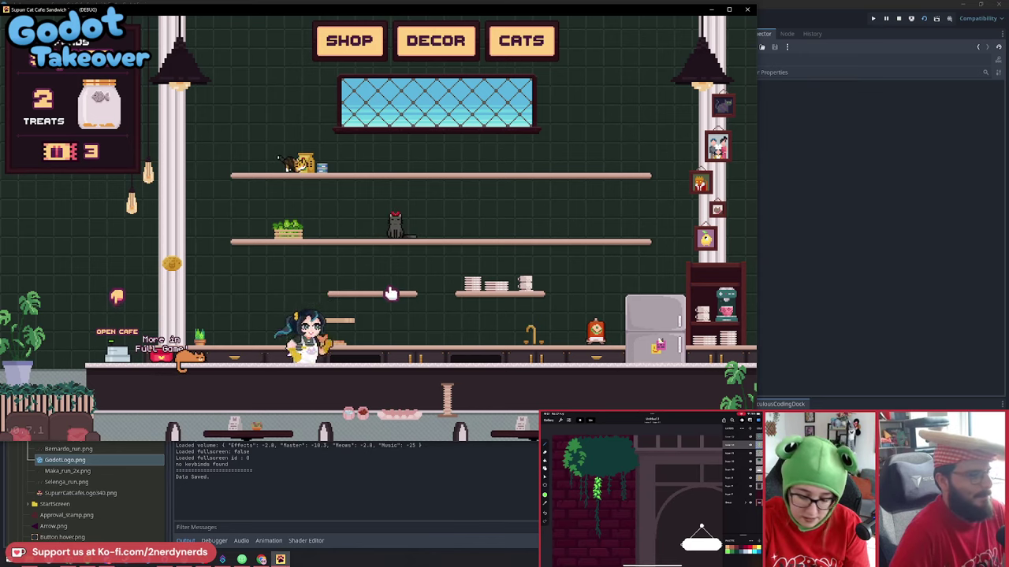
Close the game and shorten the Logo fade in the splash animation, running modulate from 6.3 s to 6.35 s with the last position key at 6.35 s
left_click(747, 10)
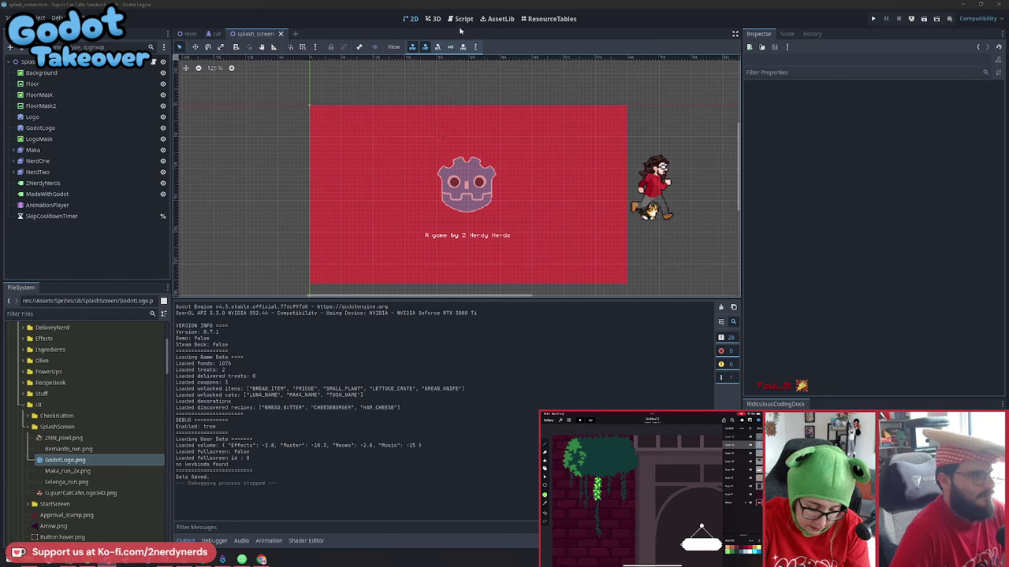
left_click(269, 541)
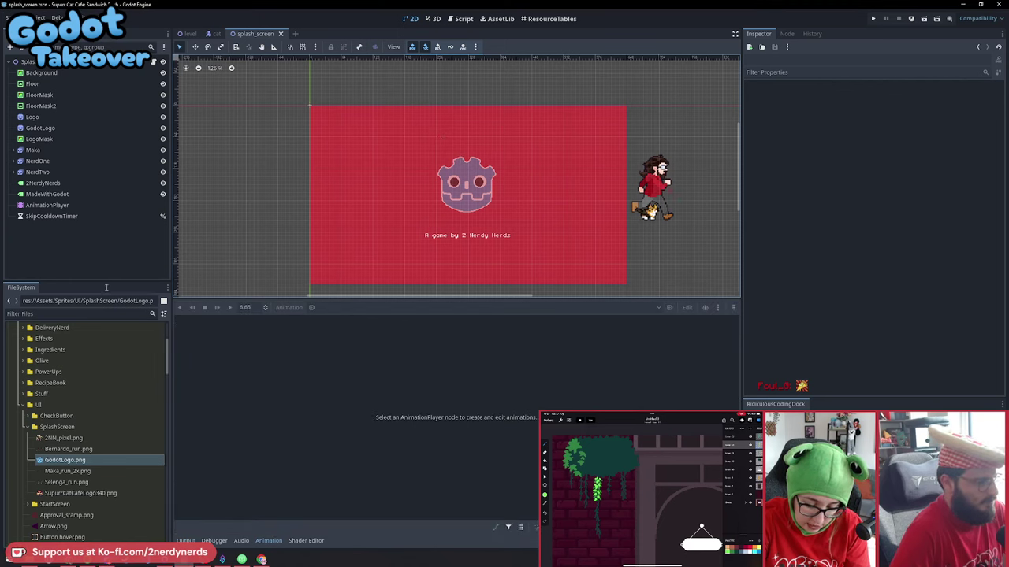
left_click(47, 205)
scroll(495, 490, "down", 3)
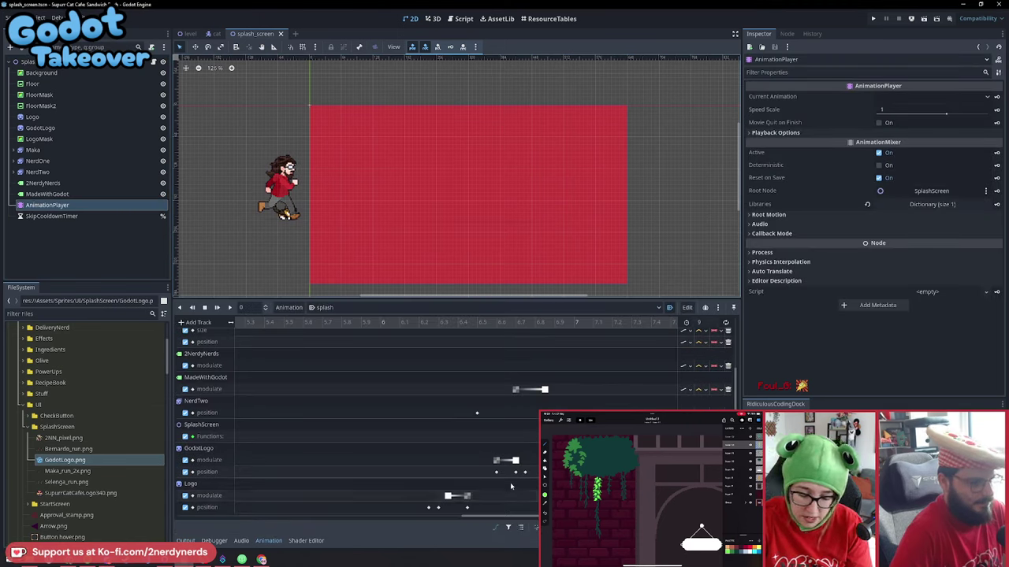
left_click(439, 496)
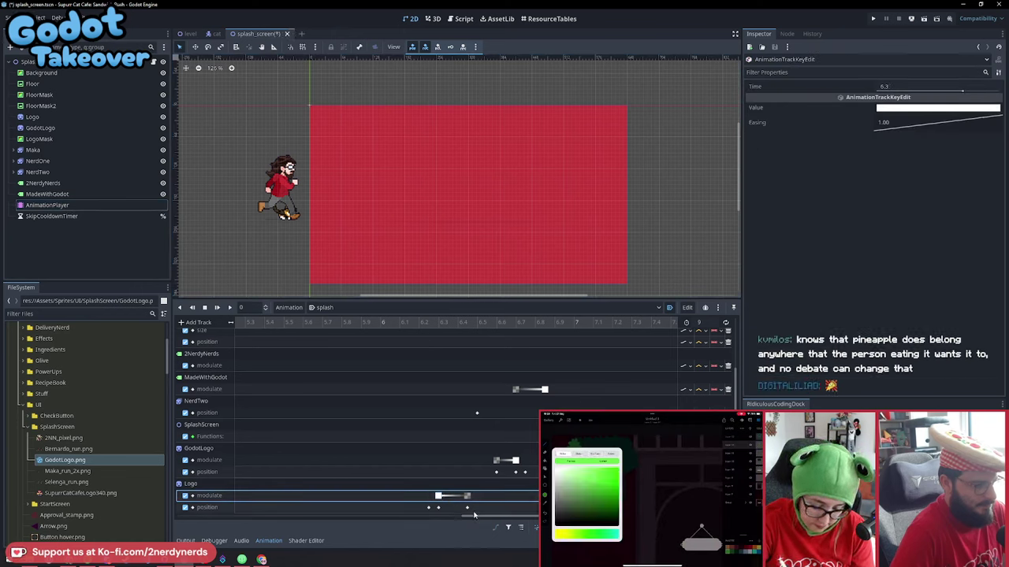
left_click_drag(476, 514, 468, 498)
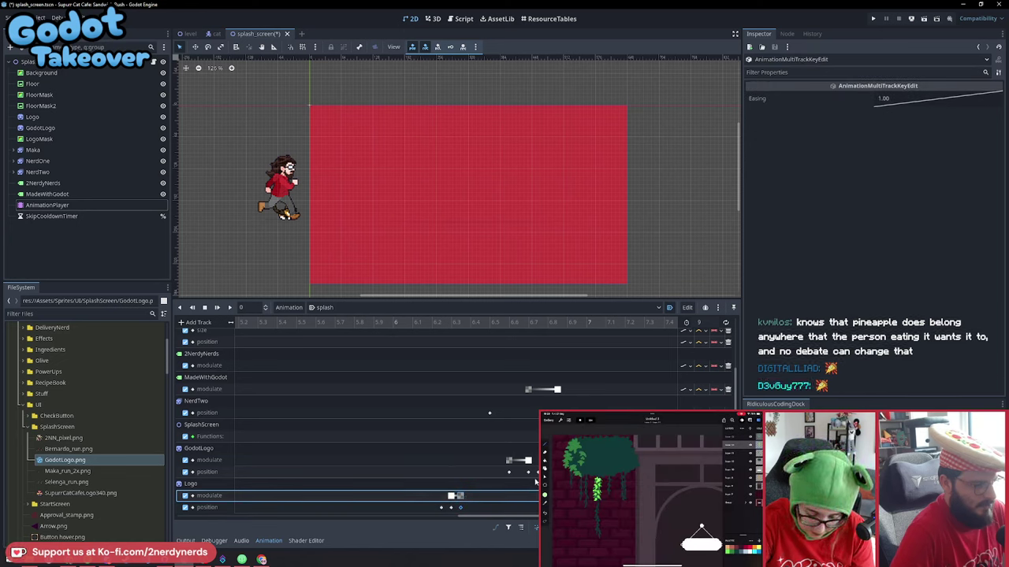
Tighten the GodotLogo modulate and position keyframes to 0.05 s spacing, and shift them to start at 6.5 s
left_click(516, 460)
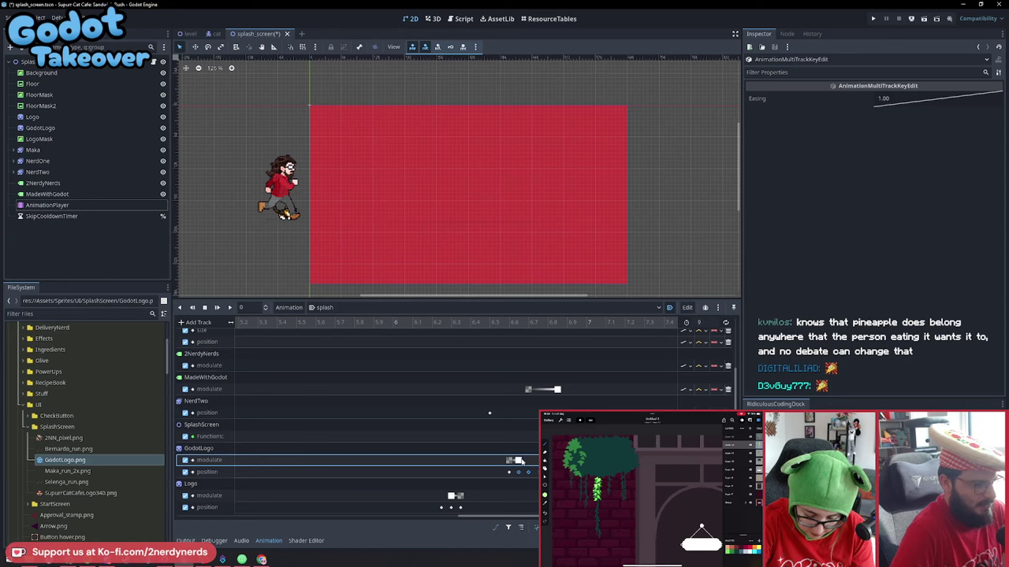
left_click(230, 308)
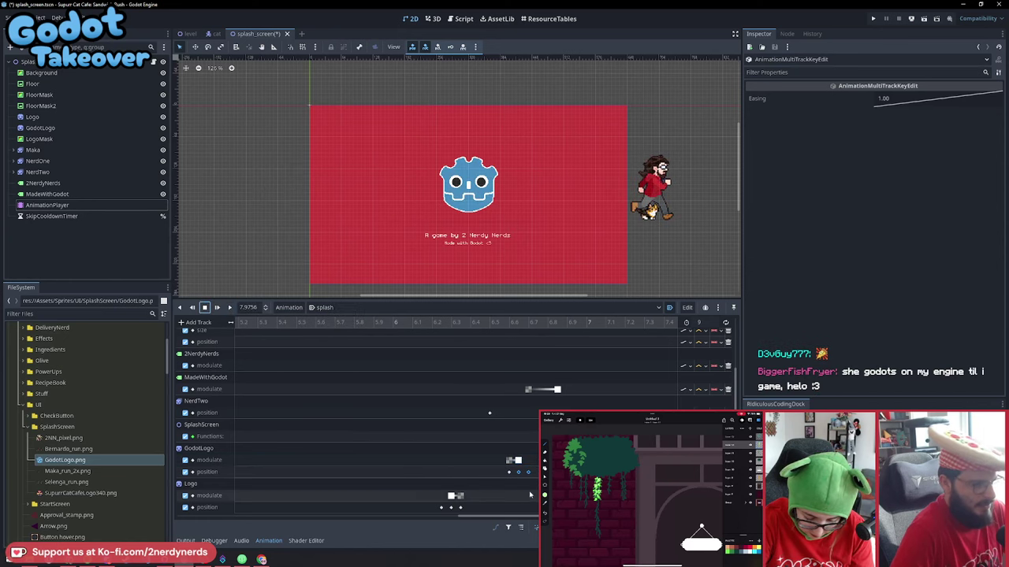
left_click_drag(508, 460, 499, 461)
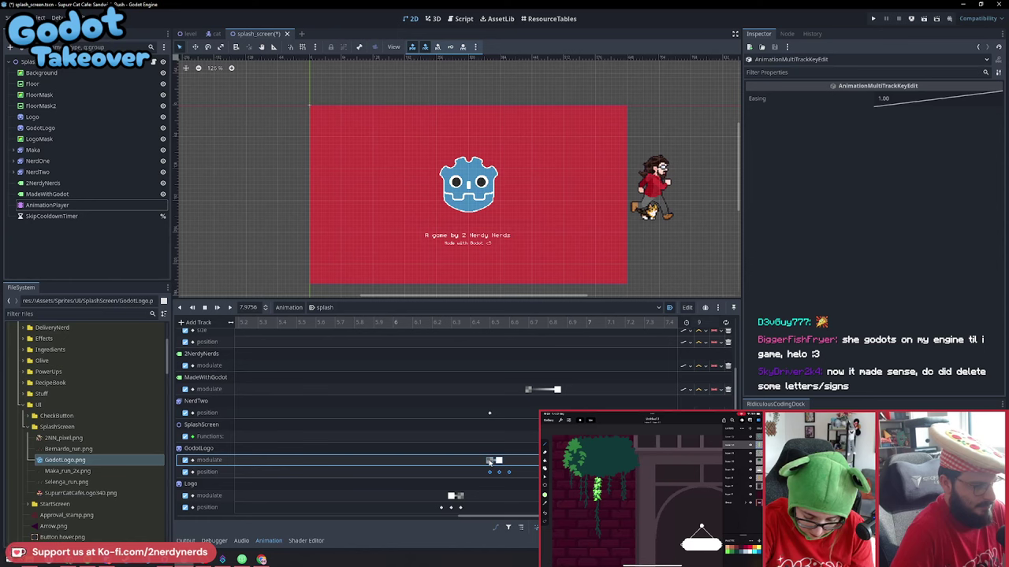
Shift the Logo and GodotLogo keyframes together 0.2 s later, and end the MadeWithGodot modulate fade at 6.75 s
left_click_drag(412, 444, 528, 468)
left_click_drag(557, 389, 539, 392)
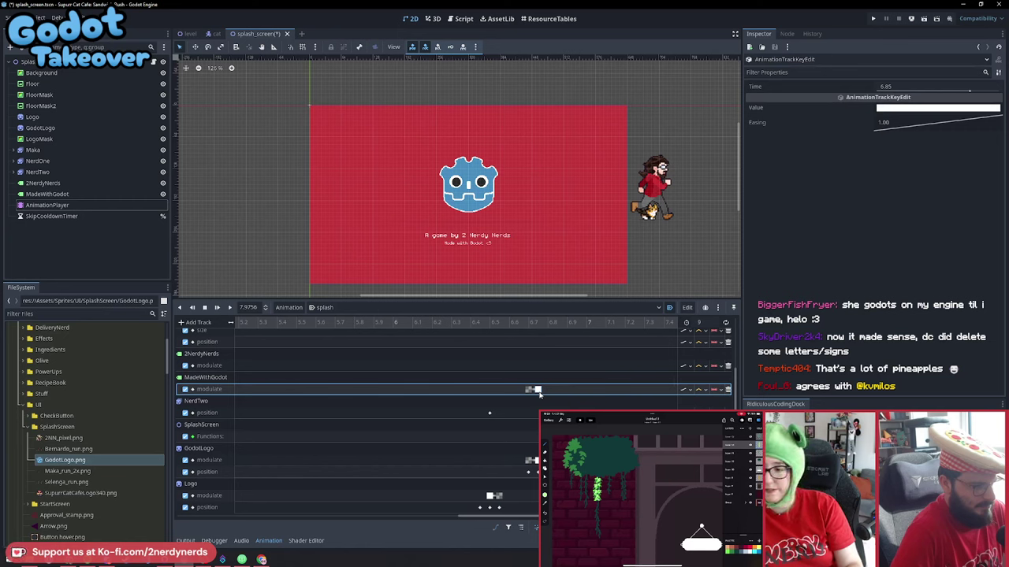
Preview the splash animation in the editor from 5.6 s and stop the playback
left_click(316, 323)
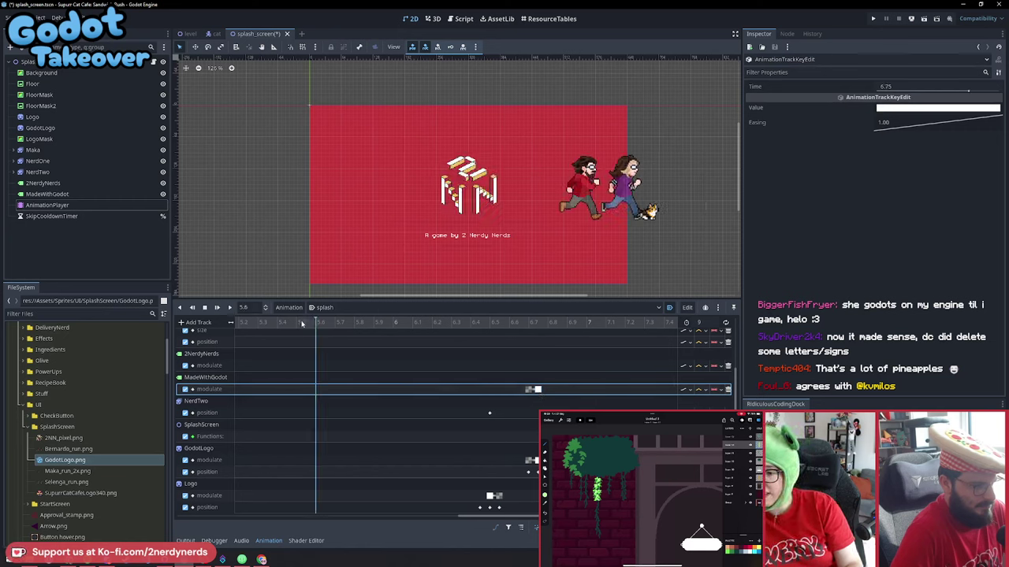
left_click(227, 307)
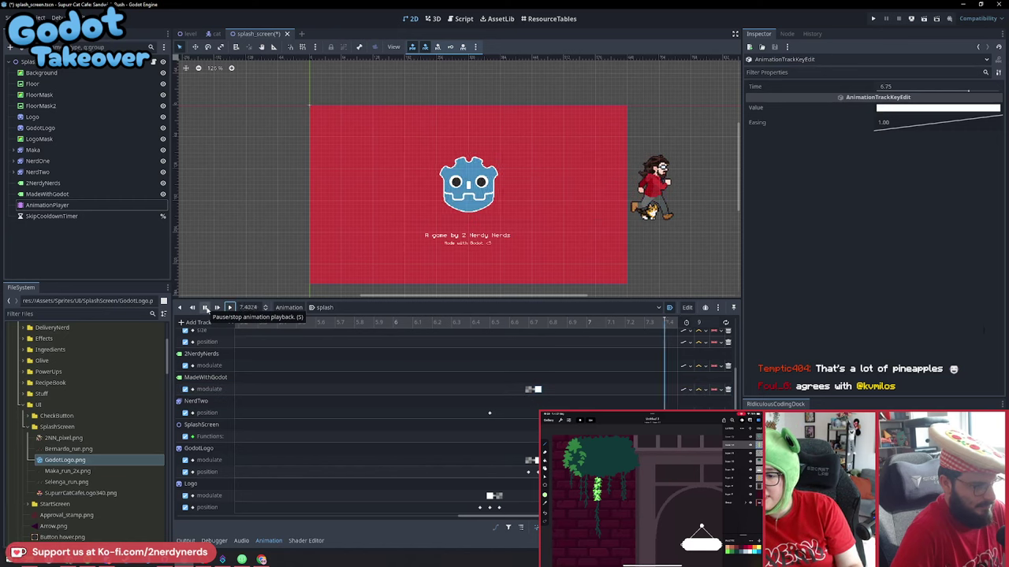
left_click(206, 309)
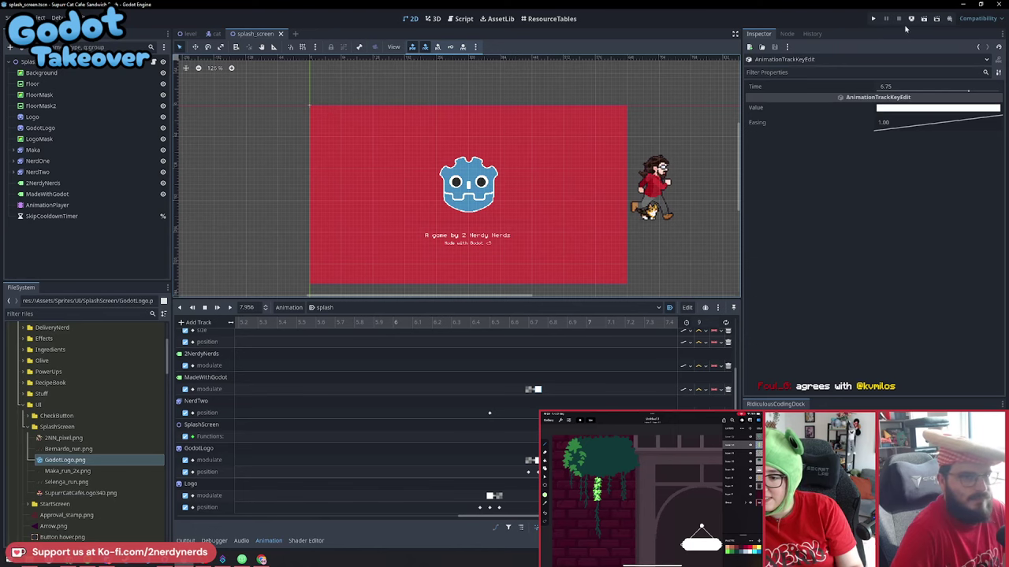
Run the game repeatedly to check the faster logo transition, closing it at the start menu each time, and save the splash scene
left_click(911, 18)
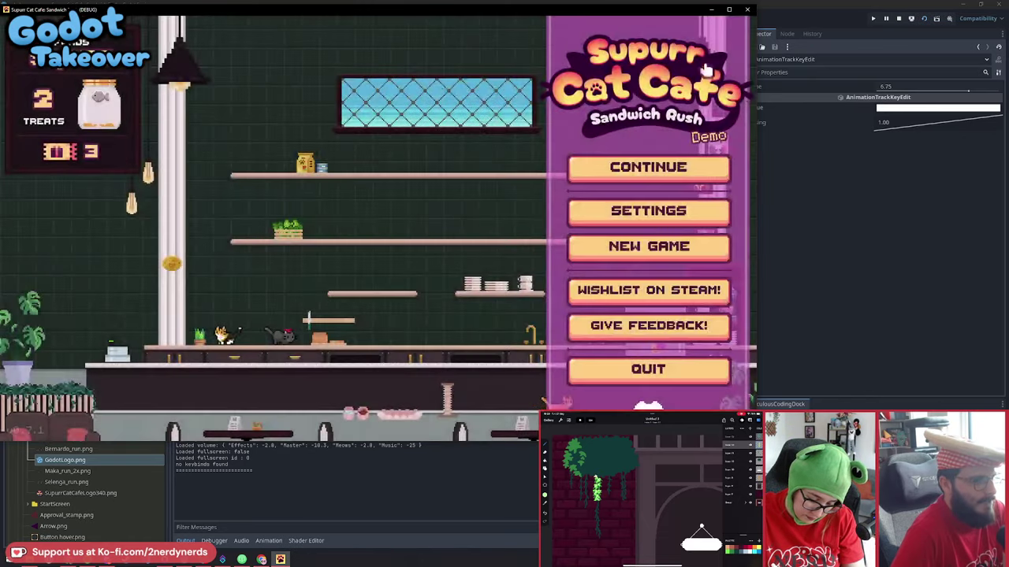
left_click(747, 8)
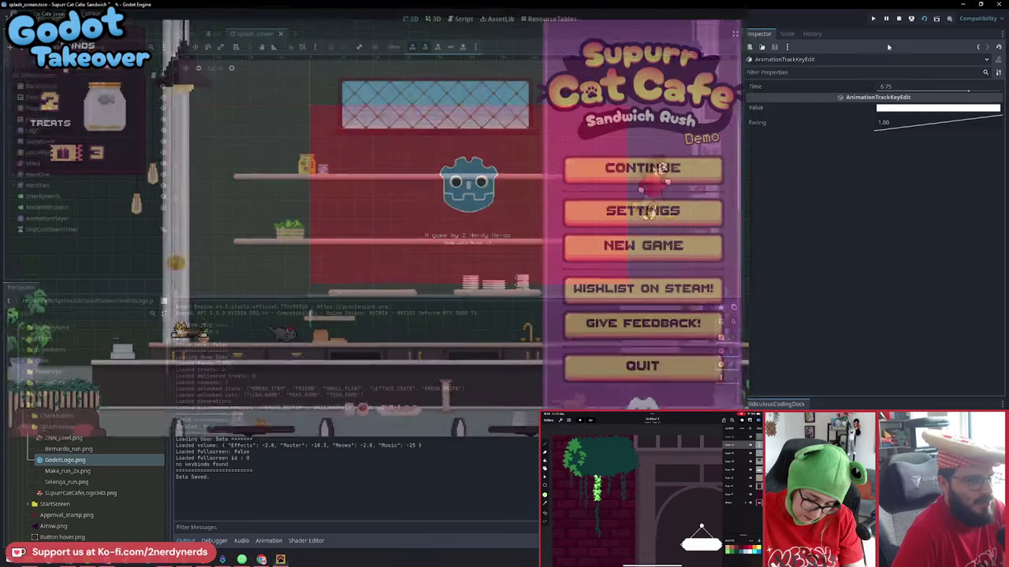
key("F5")
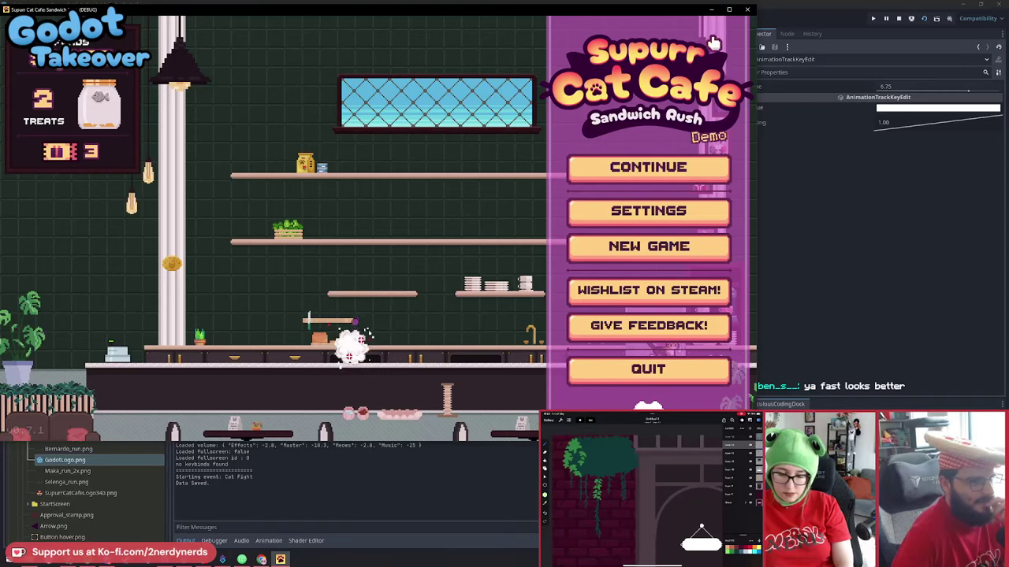
left_click(747, 9)
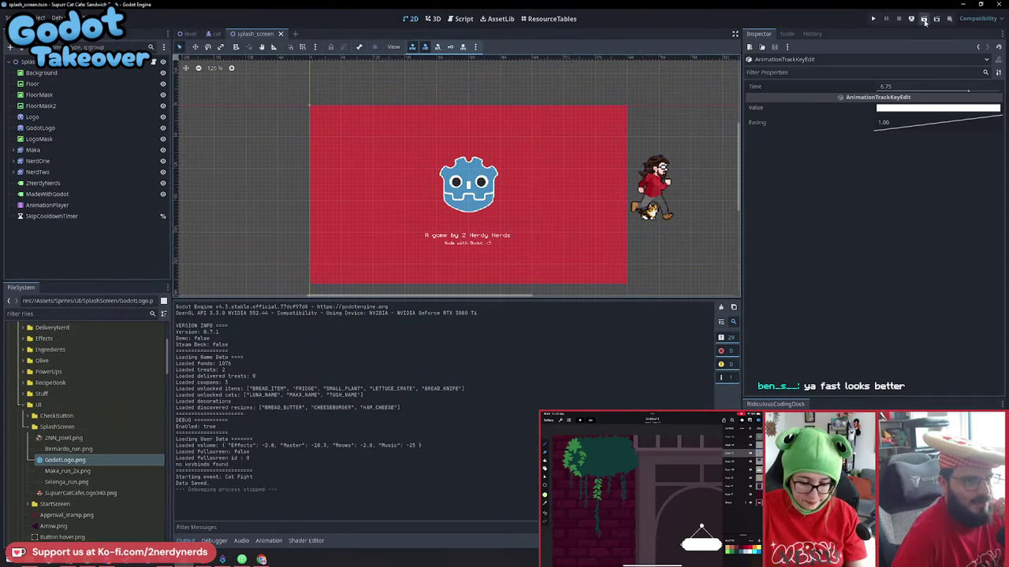
key("F5")
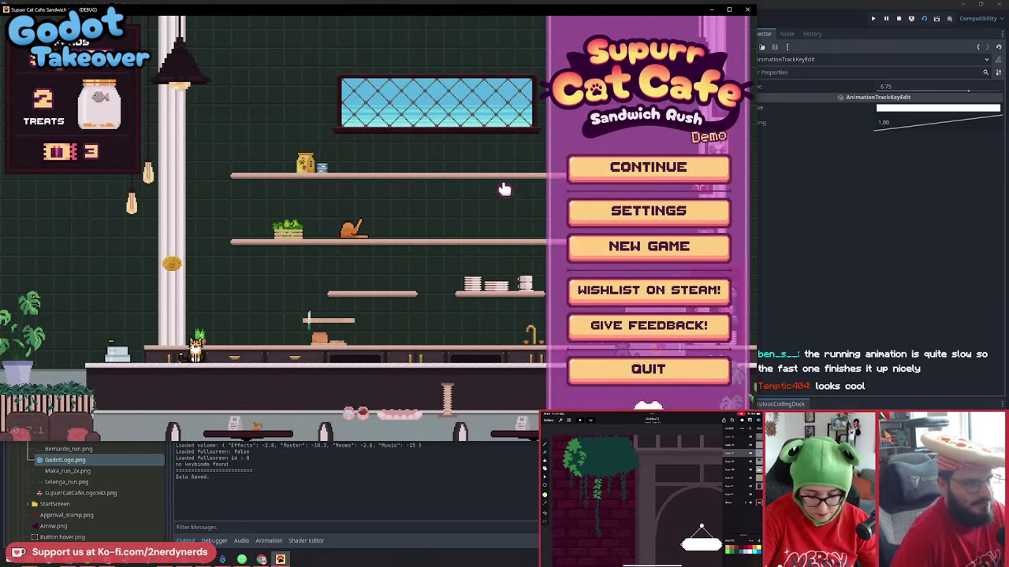
left_click(747, 10)
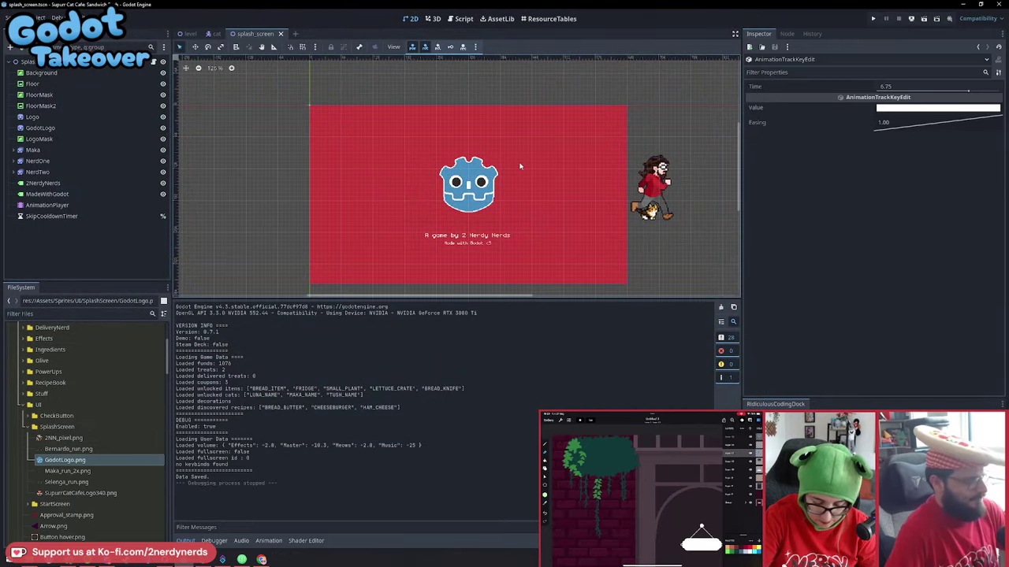
key("ctrl+s")
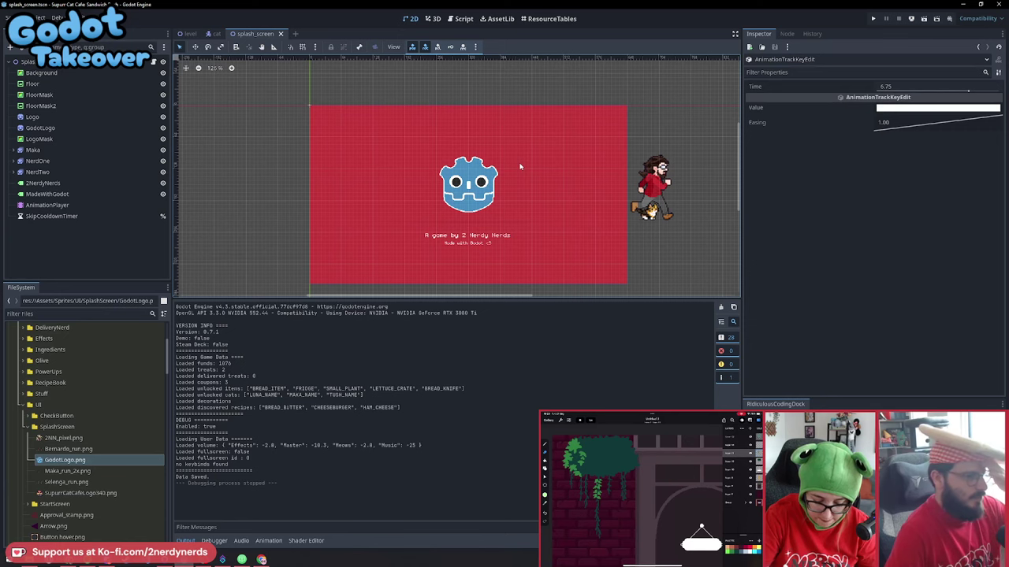
scroll(512, 250, "up", 2)
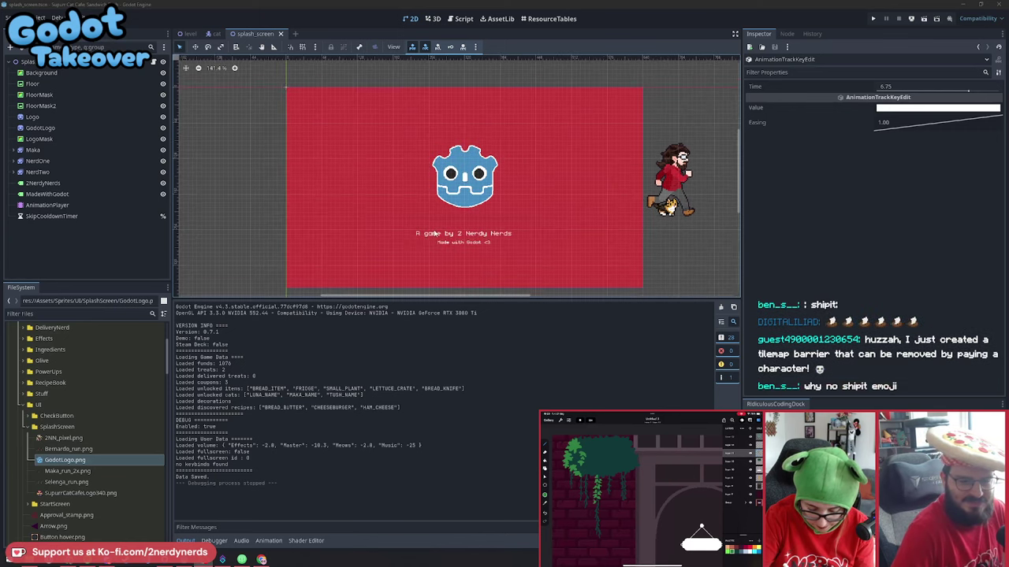
scroll(460, 239, "up", 2)
middle_click_drag(460, 238, 470, 239)
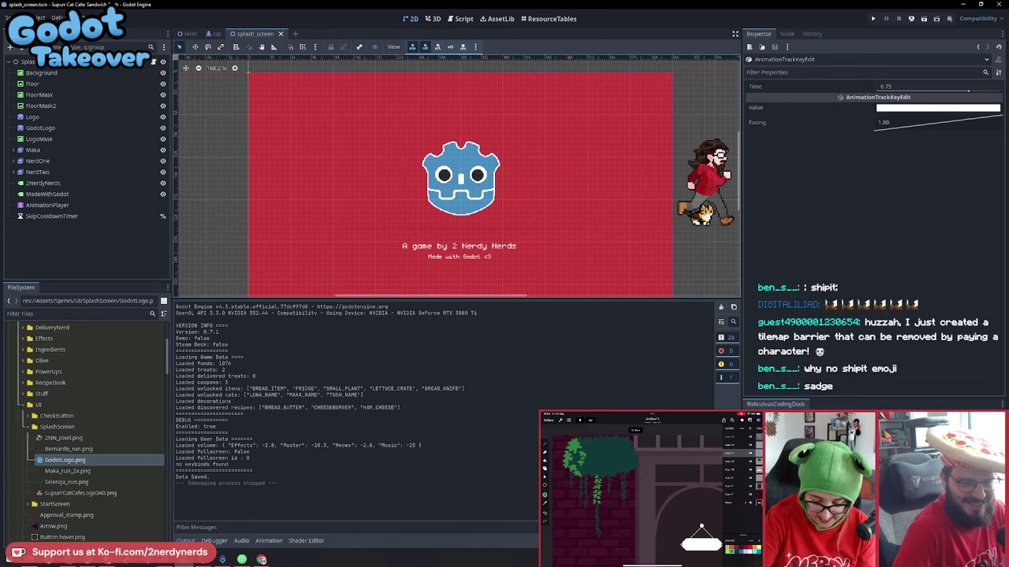
scroll(430, 236, "down", 2)
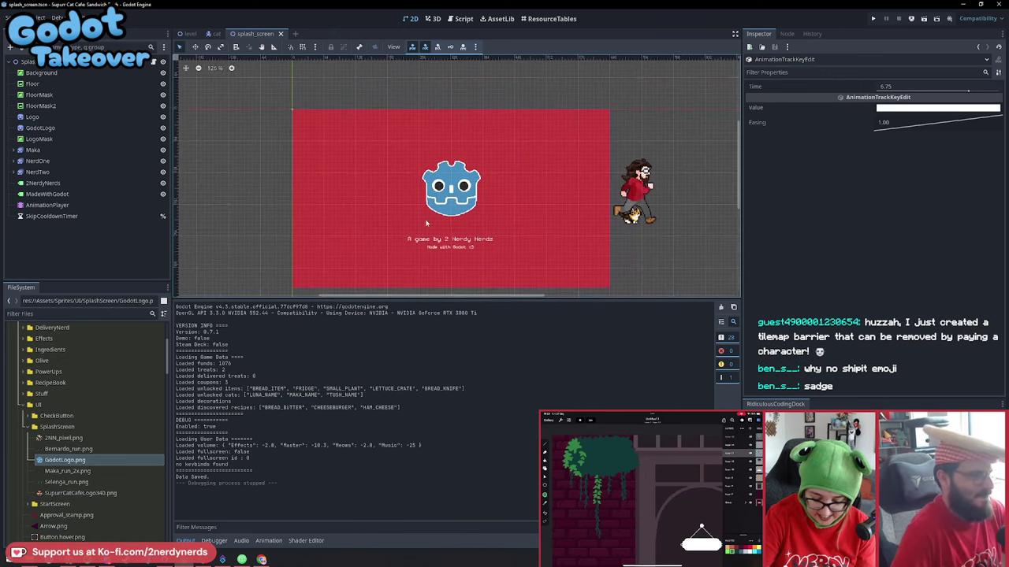
middle_click_drag(446, 242, 409, 224)
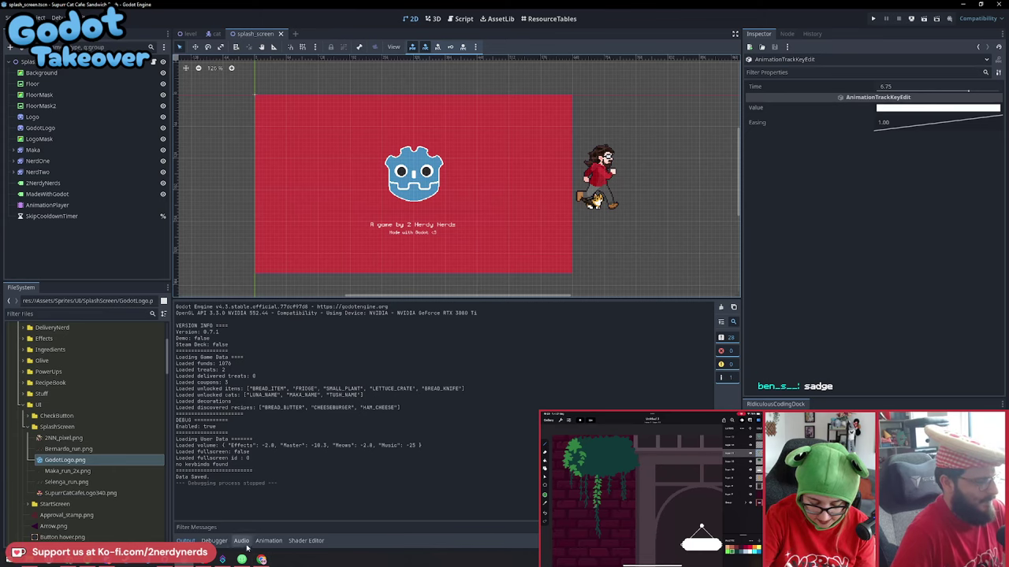
Switch to GitHub Desktop and review the changes in GodotLogo.png.import and splash_screen.tscn
left_click(165, 562)
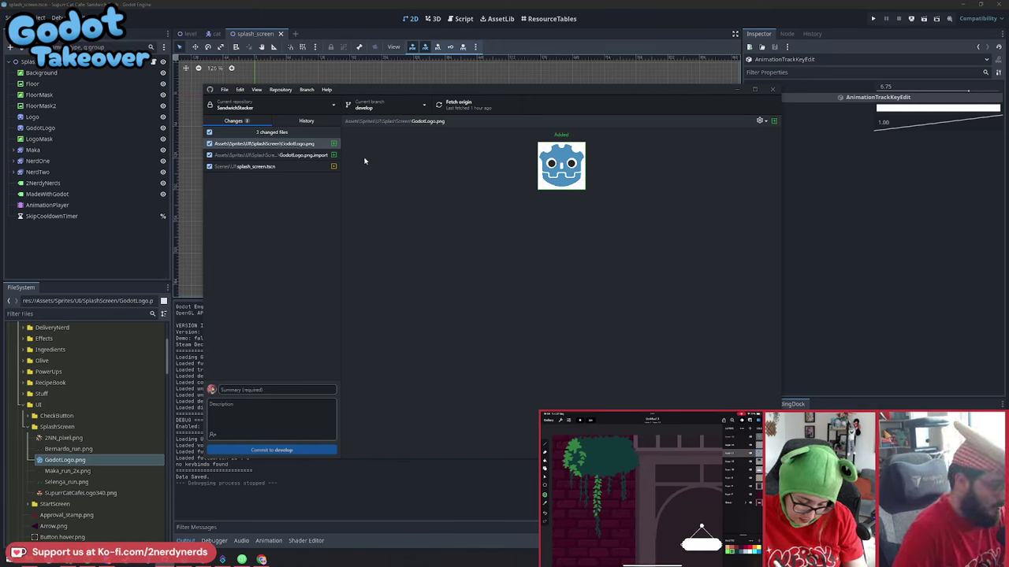
left_click(311, 155)
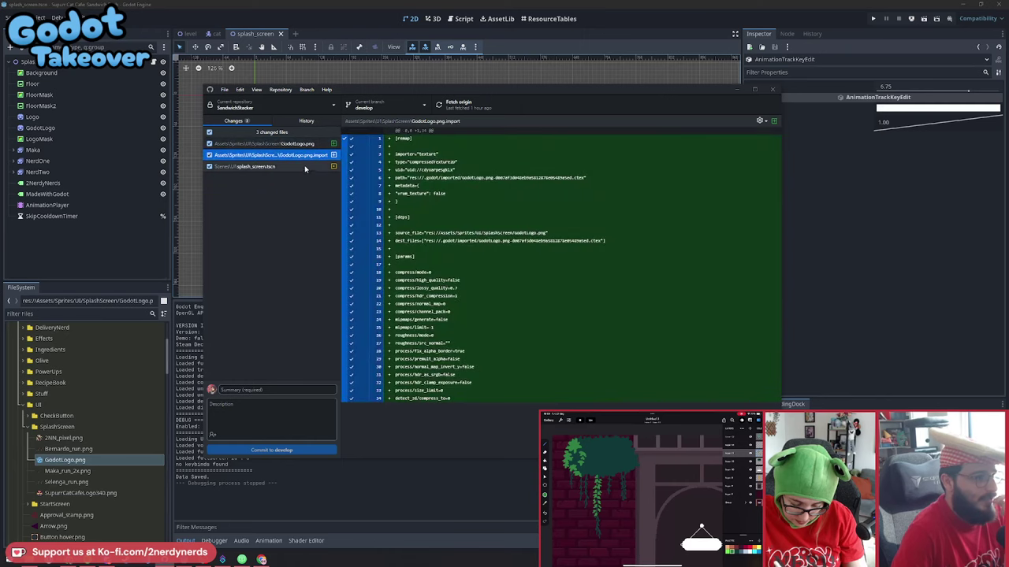
left_click(305, 167)
scroll(374, 290, "down", 3)
scroll(506, 329, "up", 3)
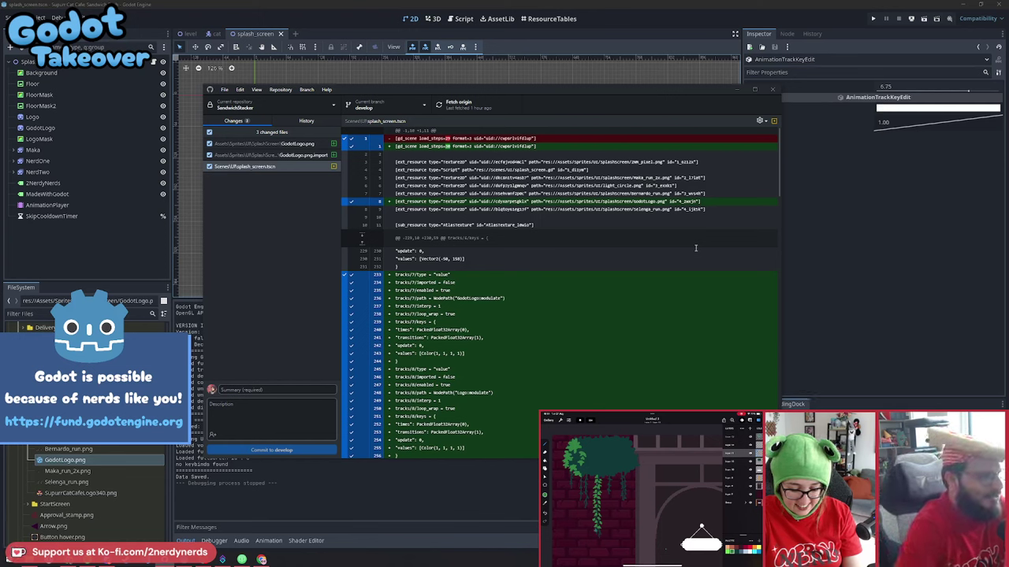
right_click(292, 167)
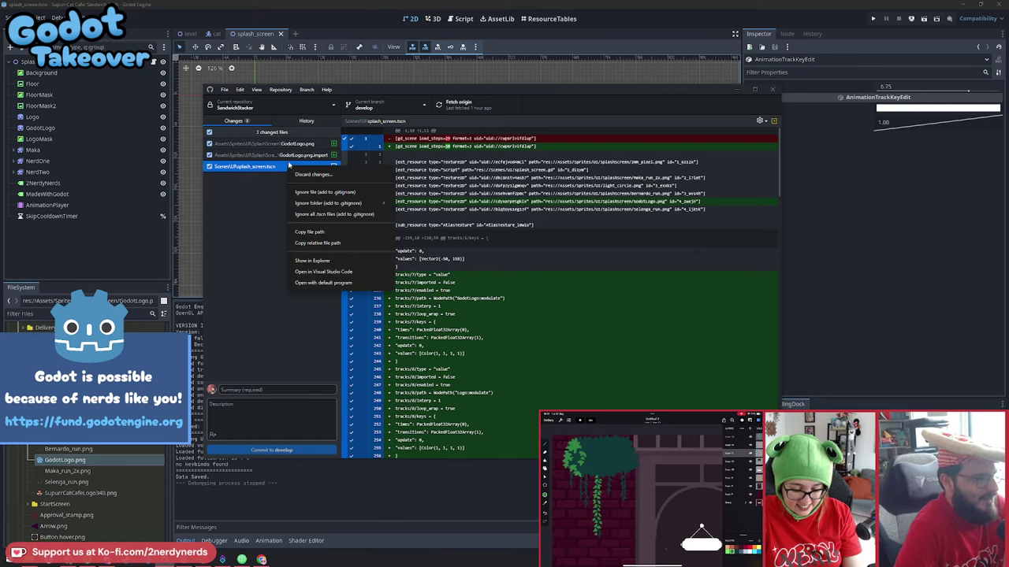
left_click(236, 239)
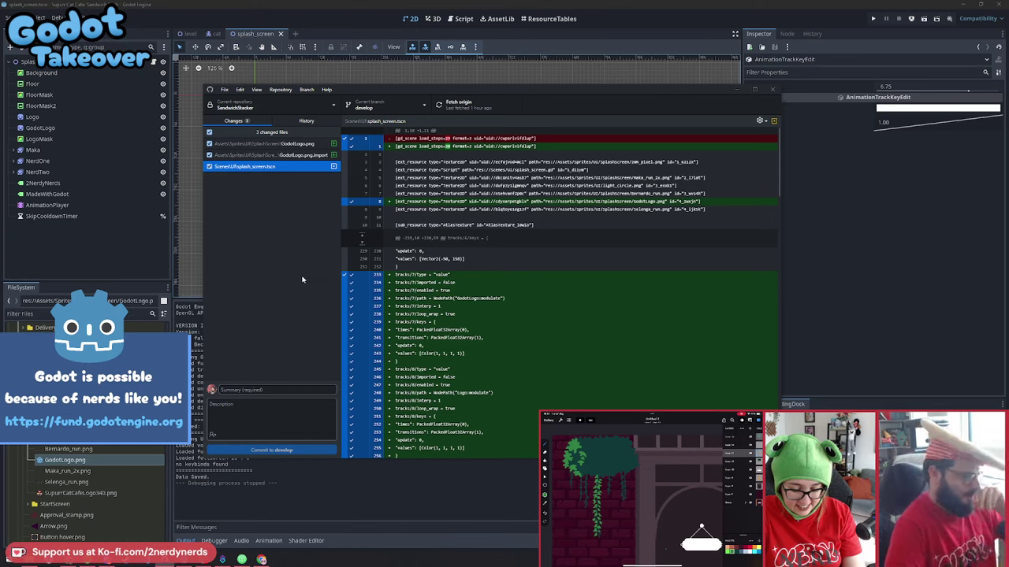
Commit the changed files to the develop branch with the summary "added godot logo to splash screen"
left_click(285, 389)
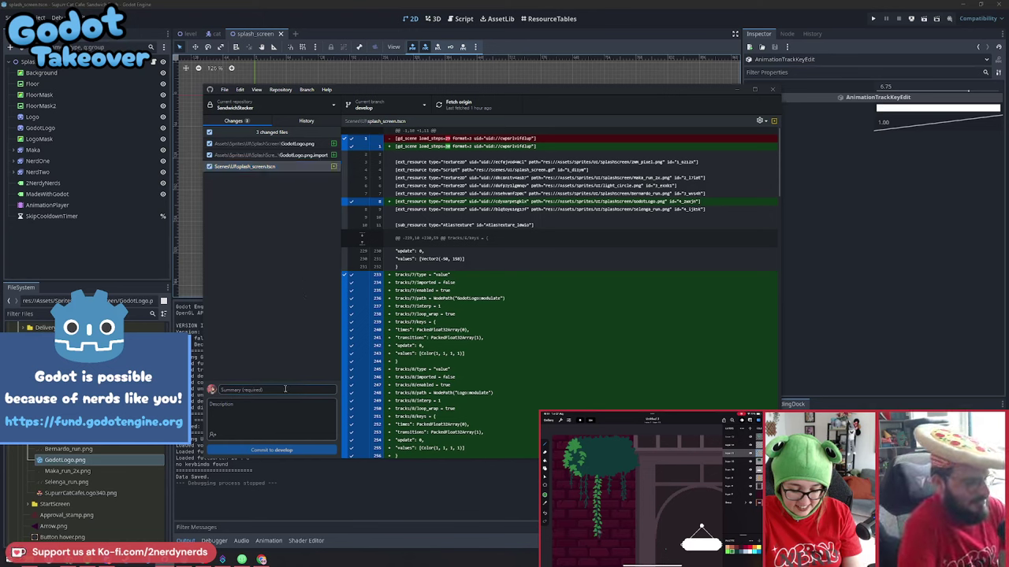
type("dded")
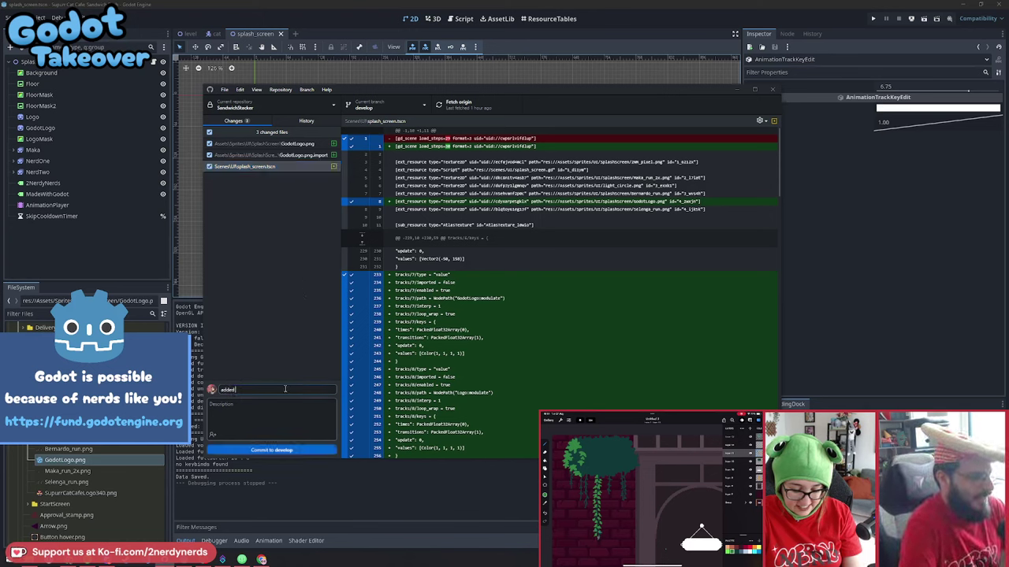
type("ded godot lo")
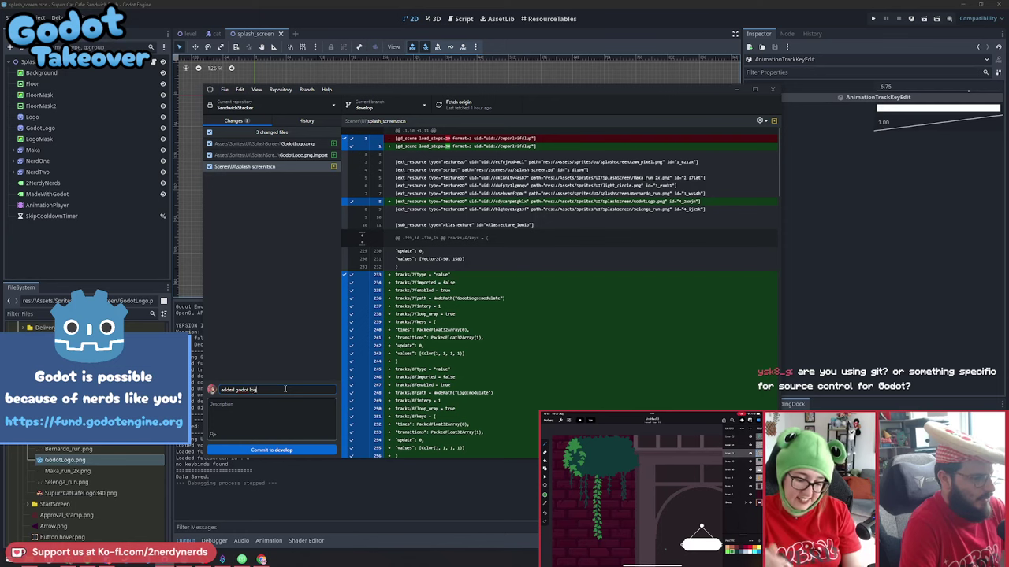
type("go to splash")
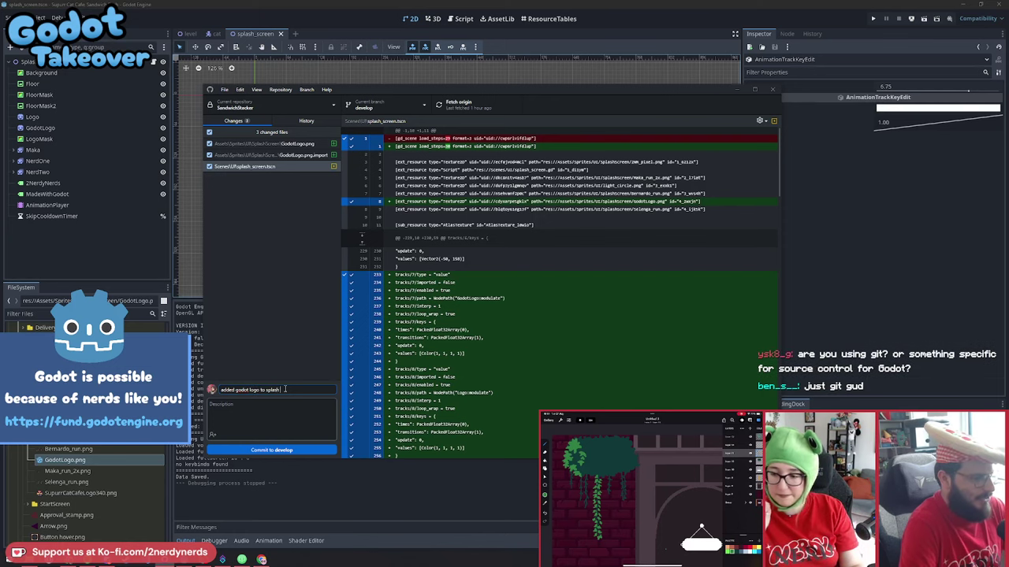
type(" screen")
key("ctrl+Return")
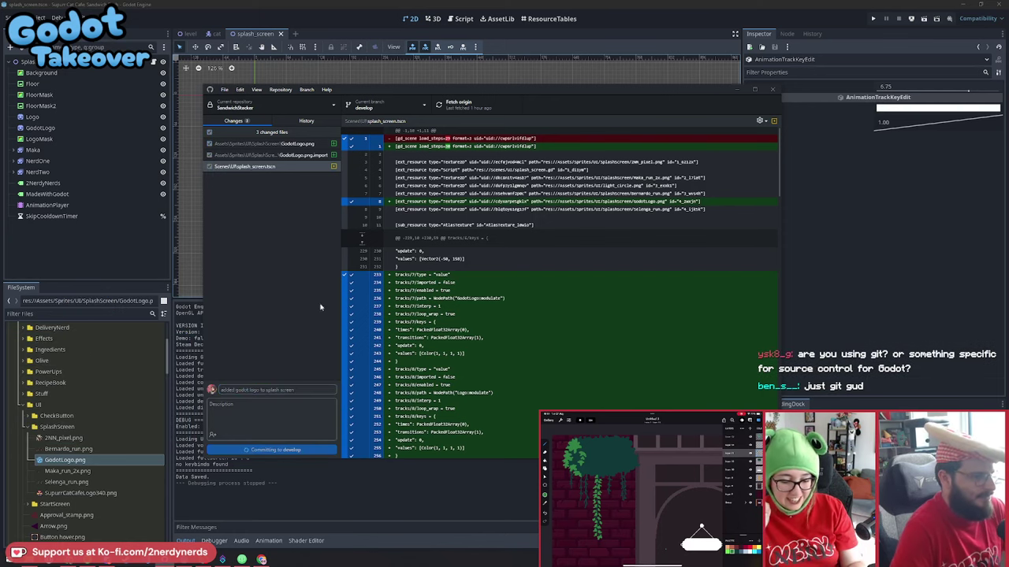
Push the new commit to origin and open the repository's commit history
left_click(484, 117)
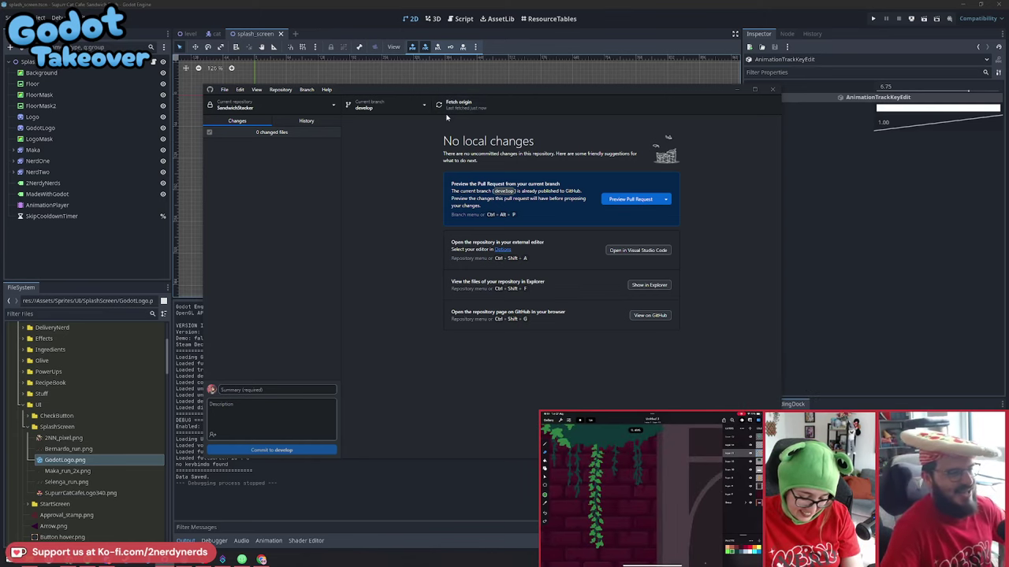
left_click(319, 121)
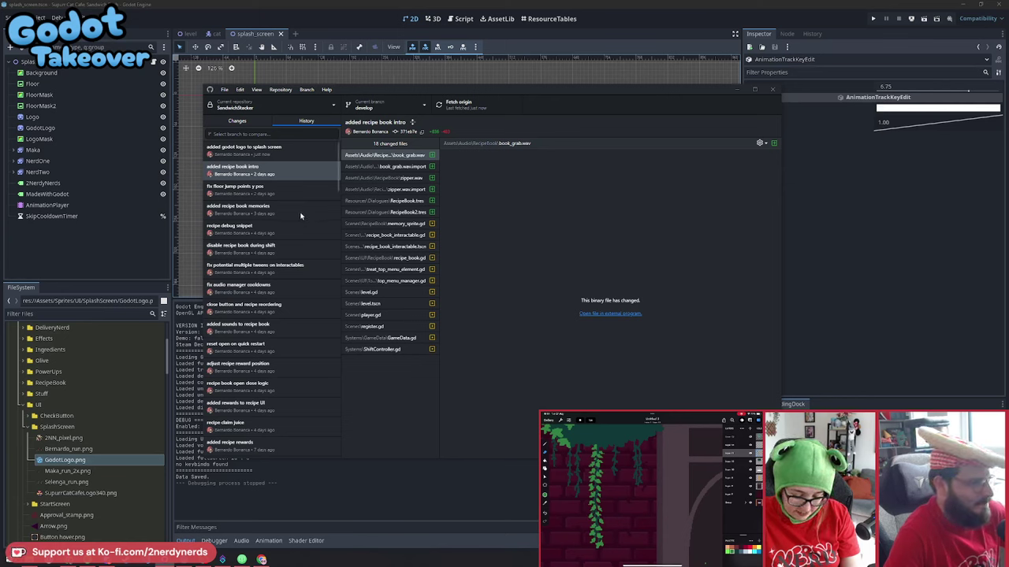
Look through the develop branch's commit history for older commits and their summaries, back to those from 17 days ago
scroll(300, 215, "down", 2)
scroll(303, 303, "down", 2)
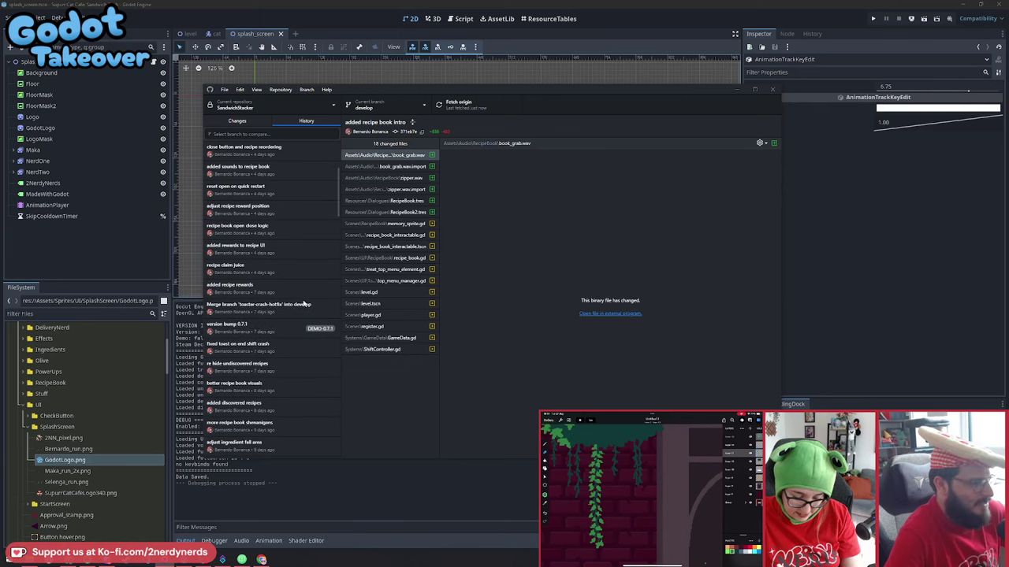
scroll(291, 302, "down", 1)
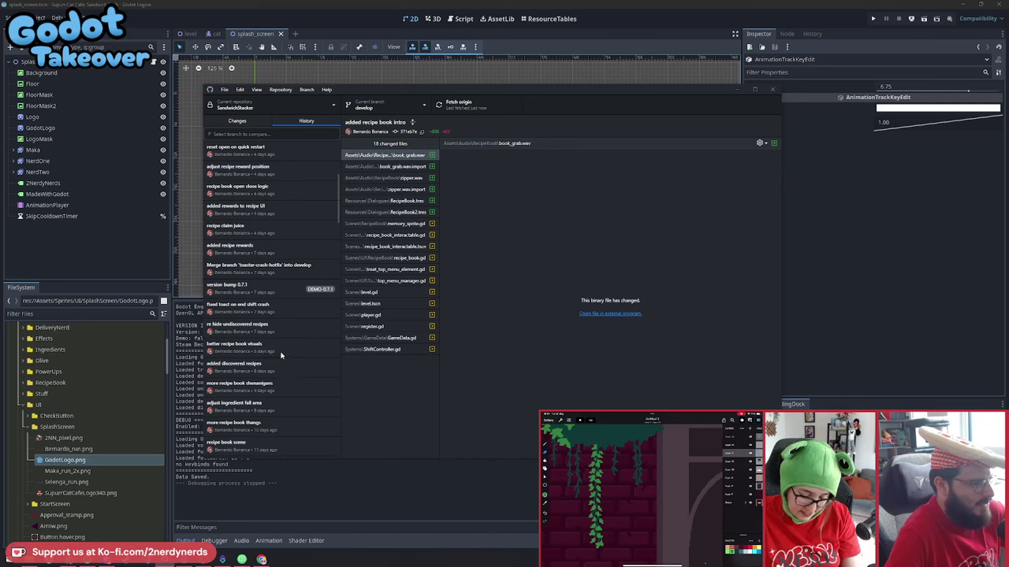
scroll(281, 351, "down", 3)
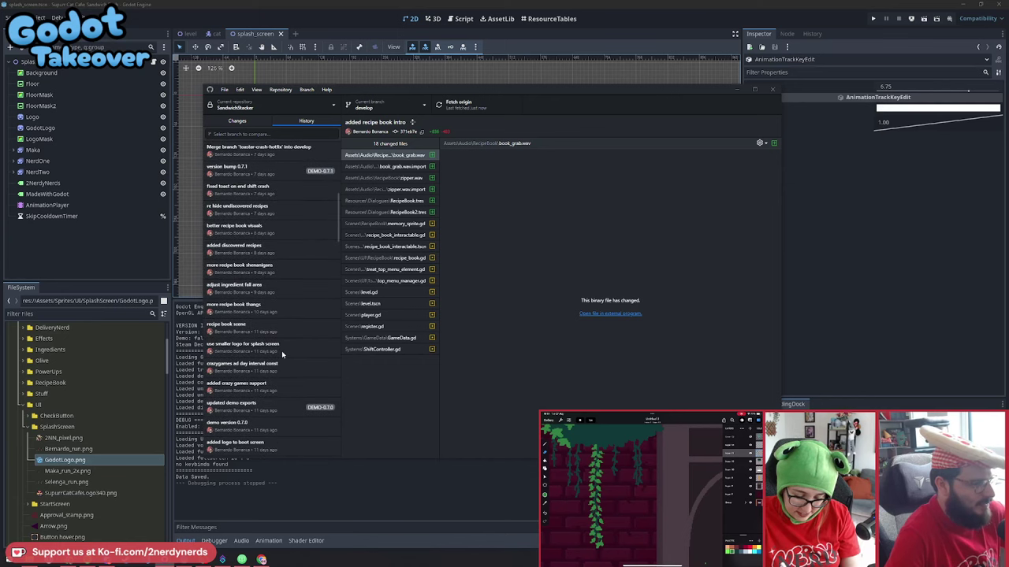
scroll(282, 353, "down", 3)
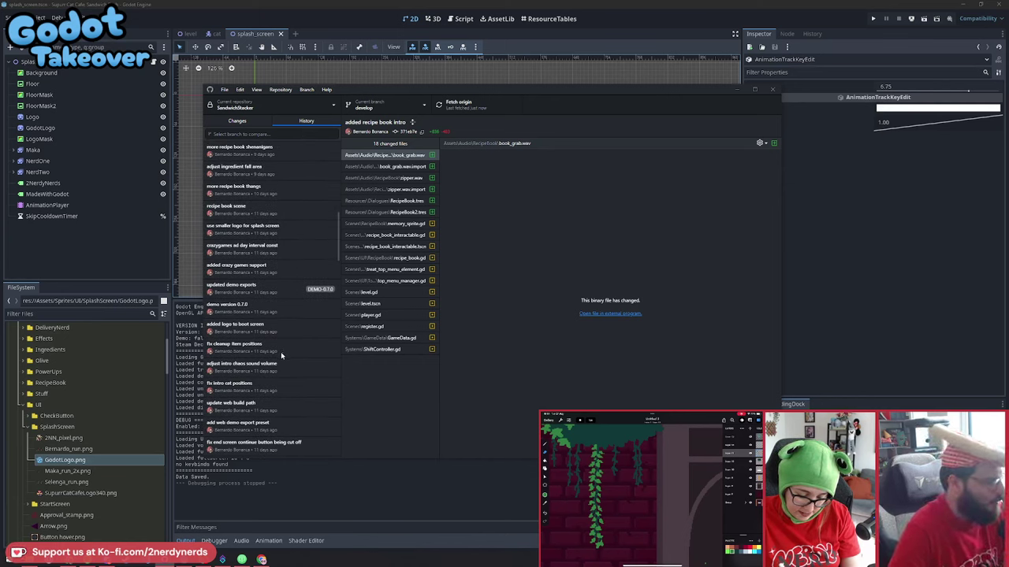
scroll(281, 354, "down", 4)
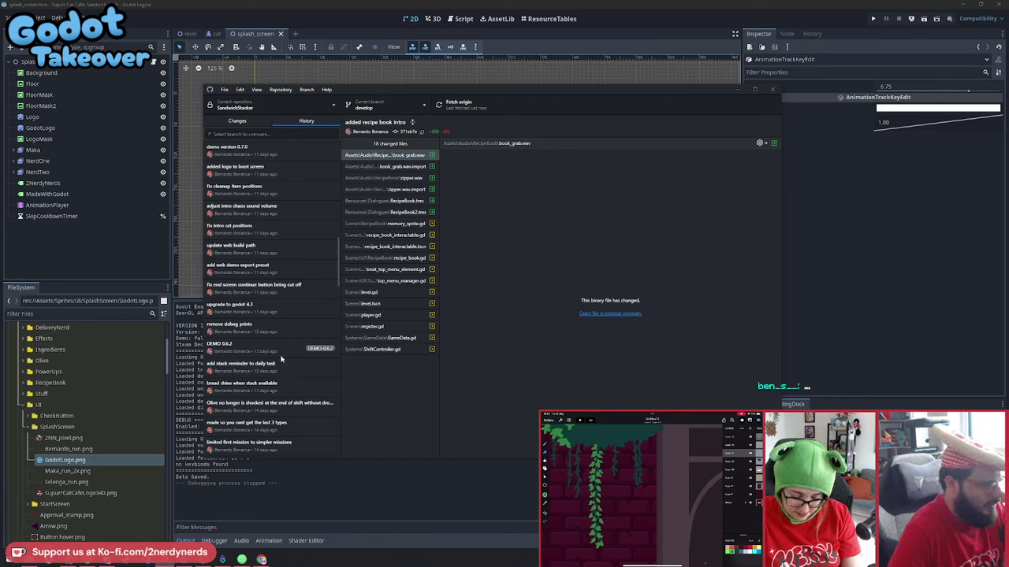
scroll(281, 359, "down", 3)
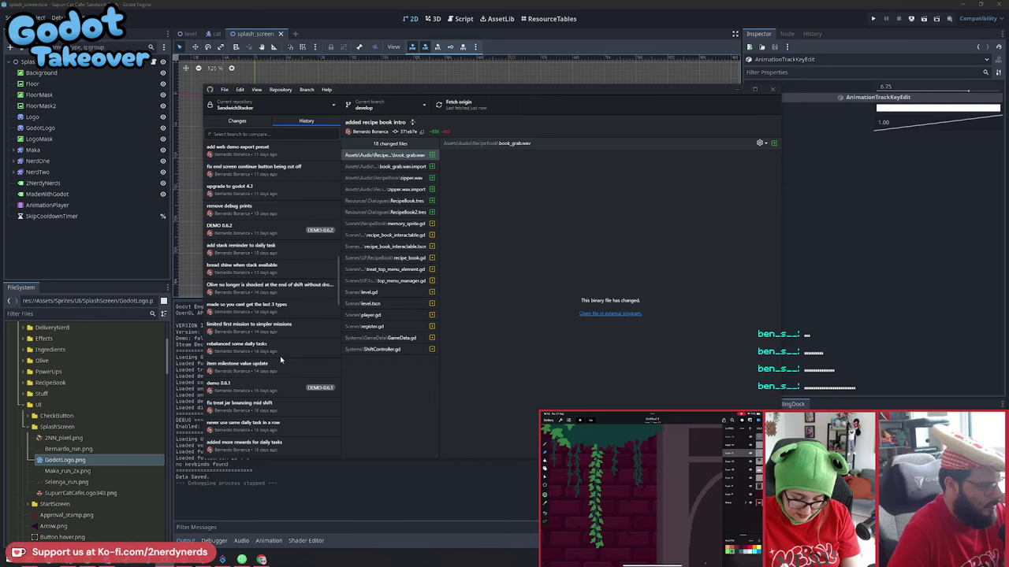
scroll(281, 359, "down", 2)
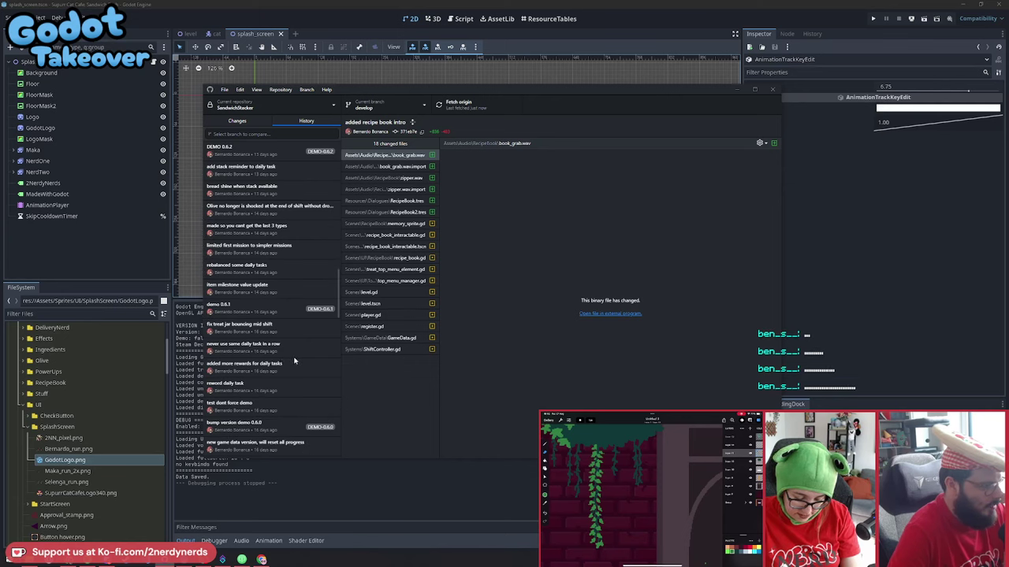
scroll(293, 361, "down", 1)
scroll(294, 360, "down", 2)
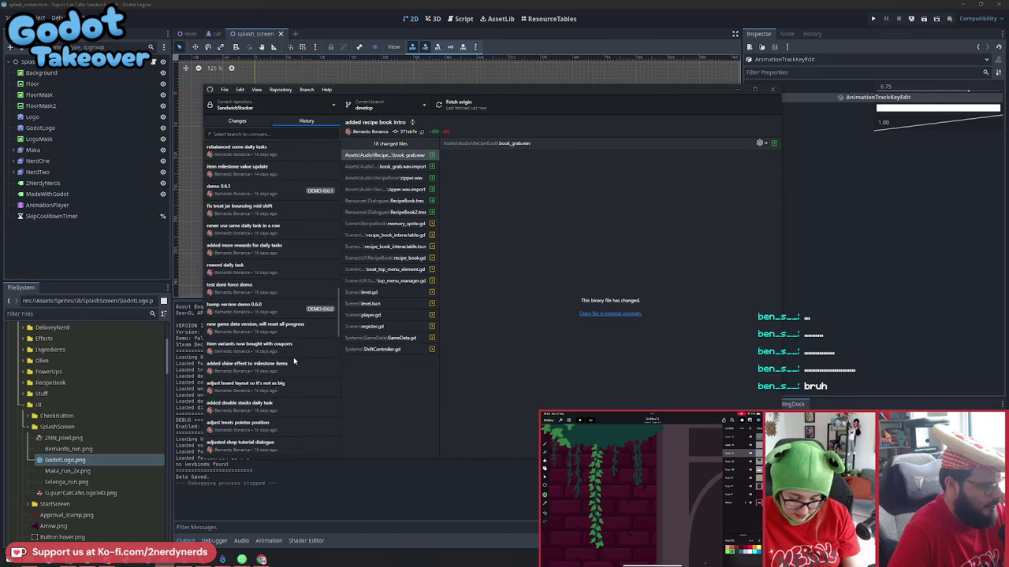
scroll(294, 360, "down", 1)
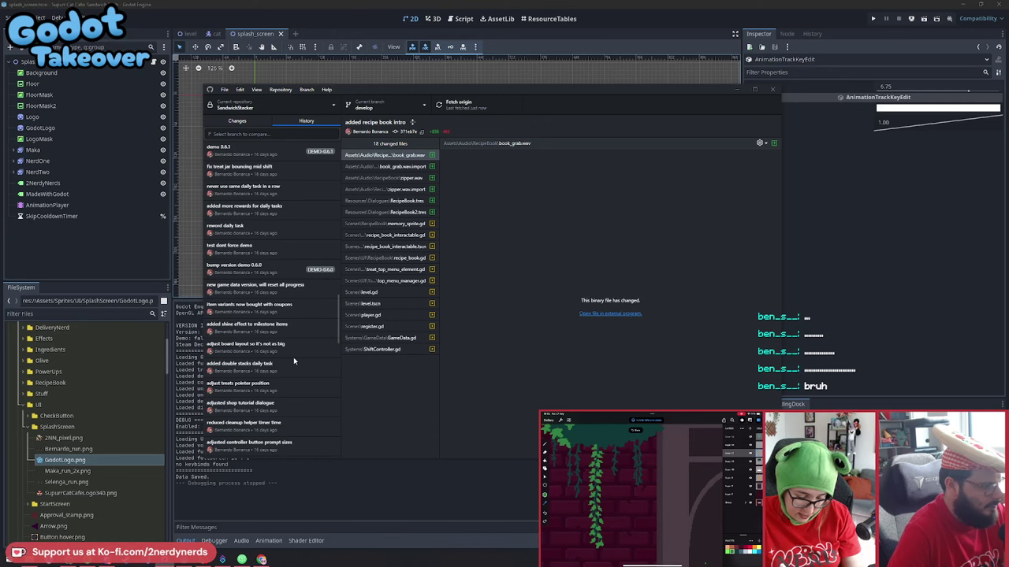
scroll(293, 361, "down", 3)
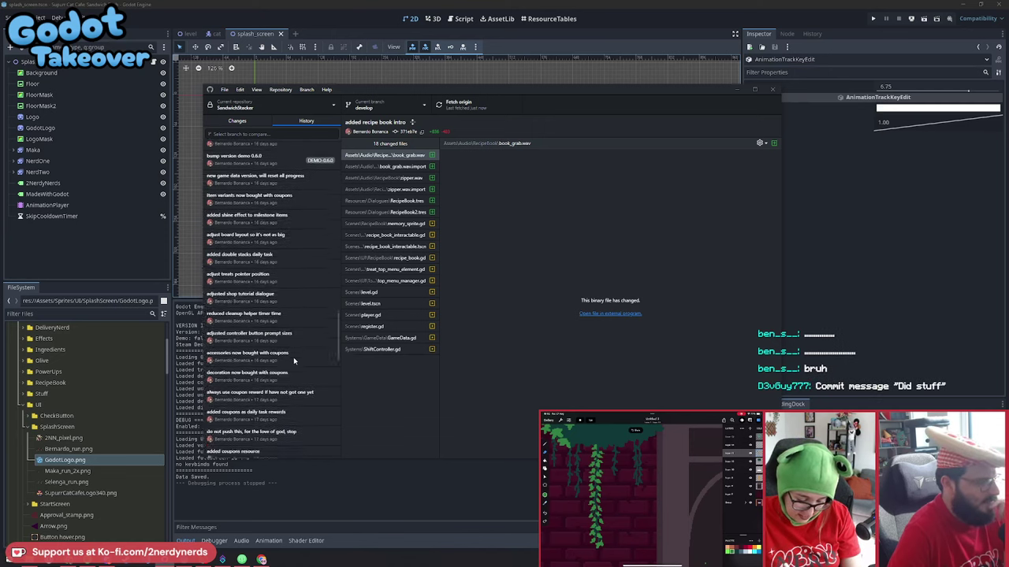
scroll(294, 360, "down", 1)
scroll(294, 360, "down", 1)
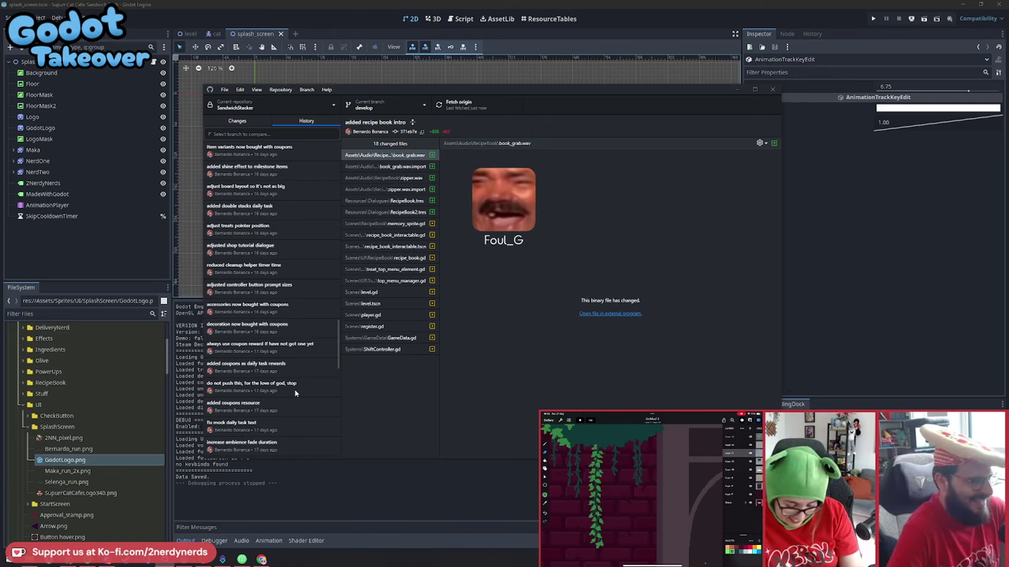
scroll(291, 390, "down", 2)
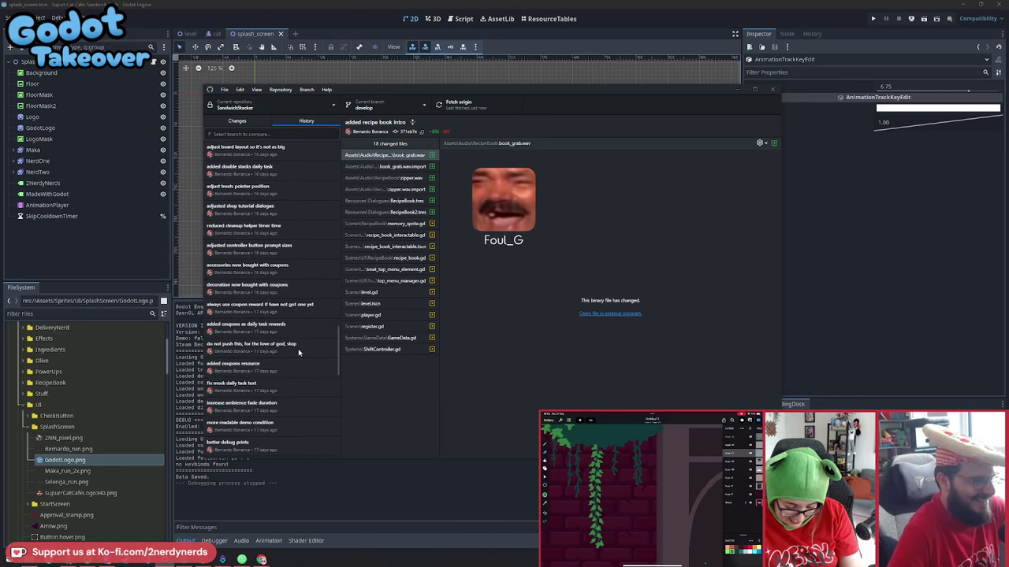
Open the commit "do not push this, for the love of god, stop" and examine its ShiftController.score change in shift_end_screen.gd
left_click(298, 352)
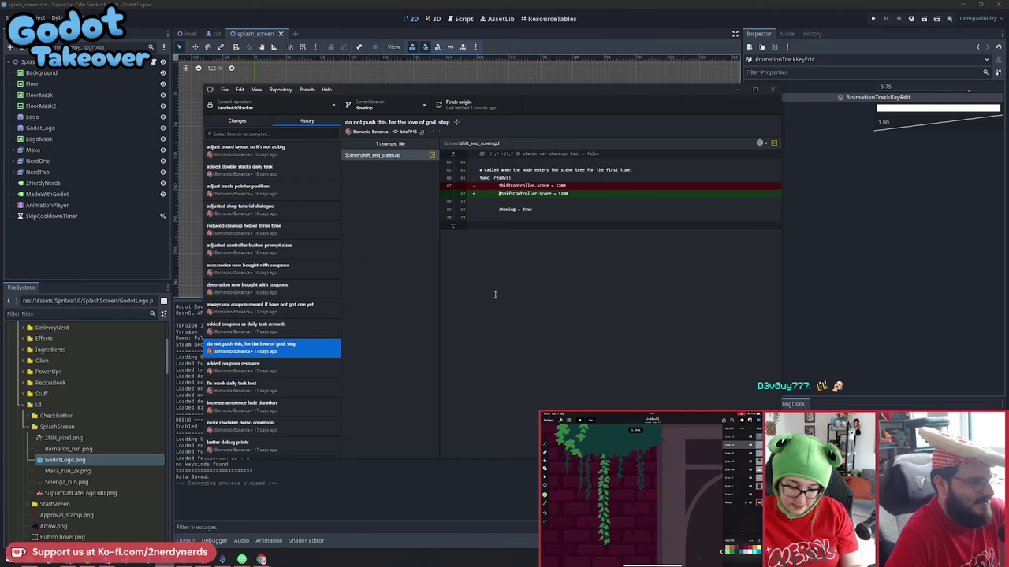
left_click_drag(570, 196, 499, 194)
left_click(513, 193)
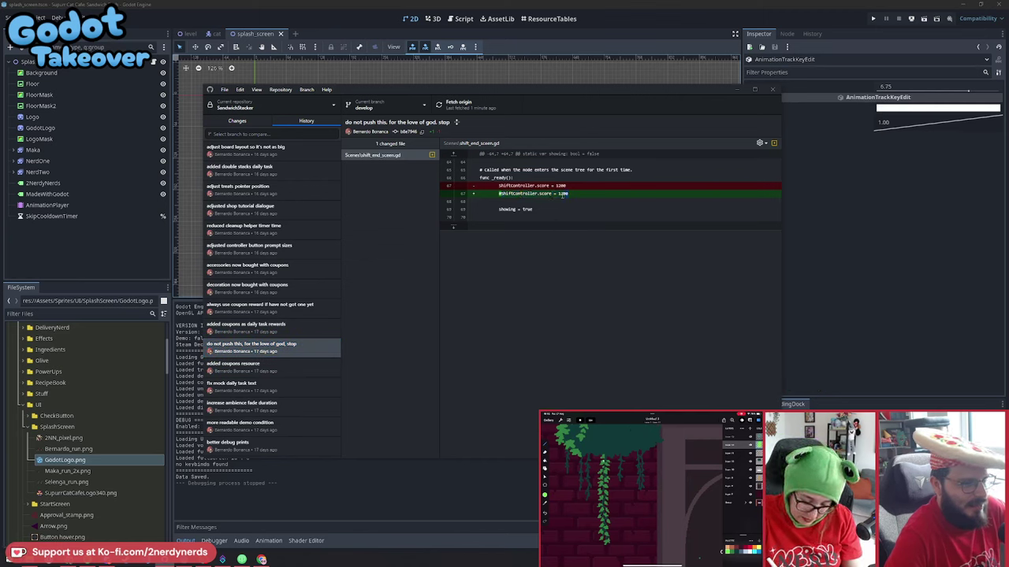
left_click_drag(568, 194, 499, 194)
left_click(510, 196)
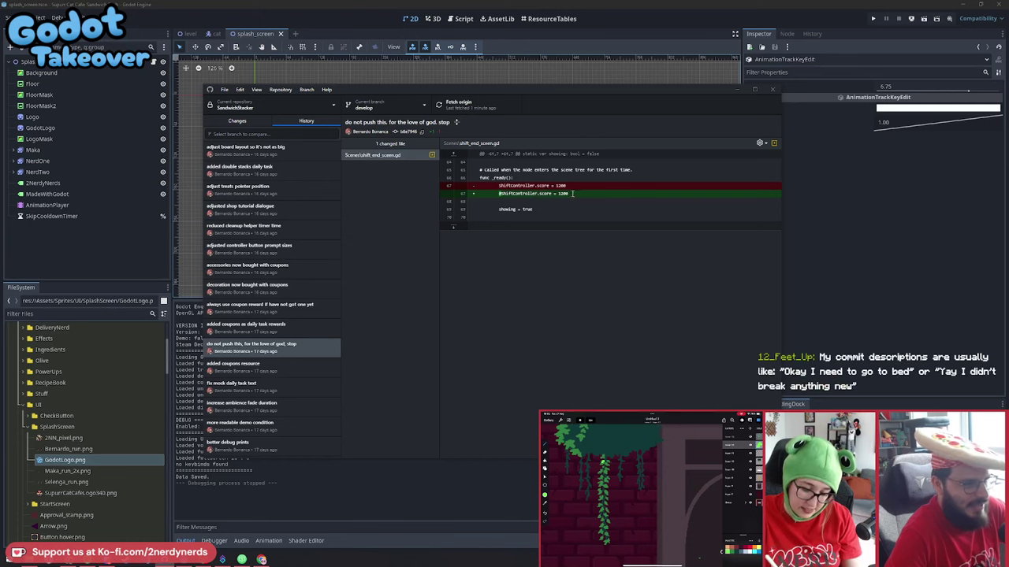
left_click_drag(570, 194, 506, 194)
left_click(509, 194)
left_click_drag(571, 194, 499, 186)
left_click(500, 194)
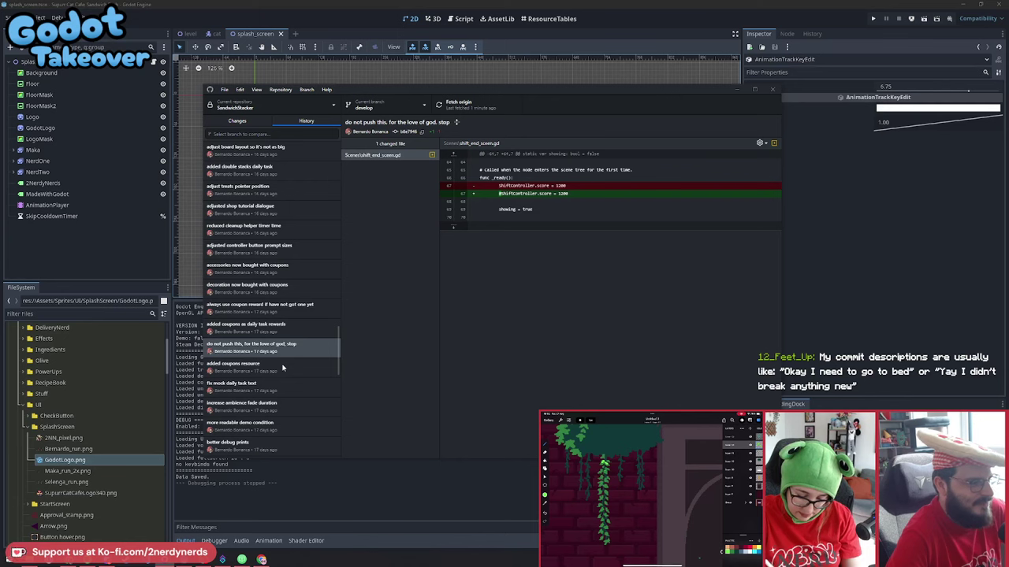
Return from the commit history to the list of uncommitted changes and switch back to the Godot editor
scroll(282, 365, "down", 3)
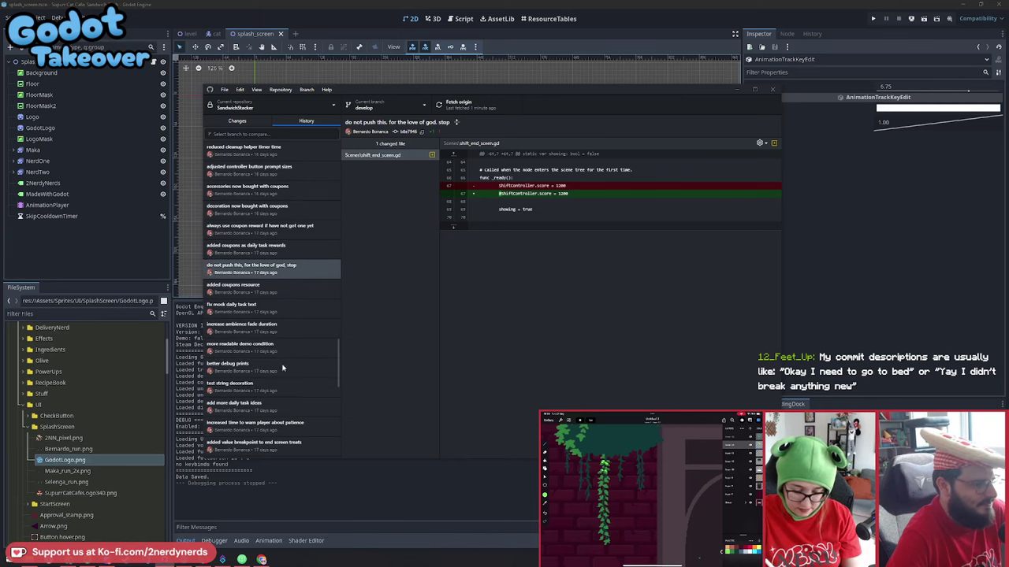
scroll(282, 367, "down", 1)
scroll(283, 367, "up", 10)
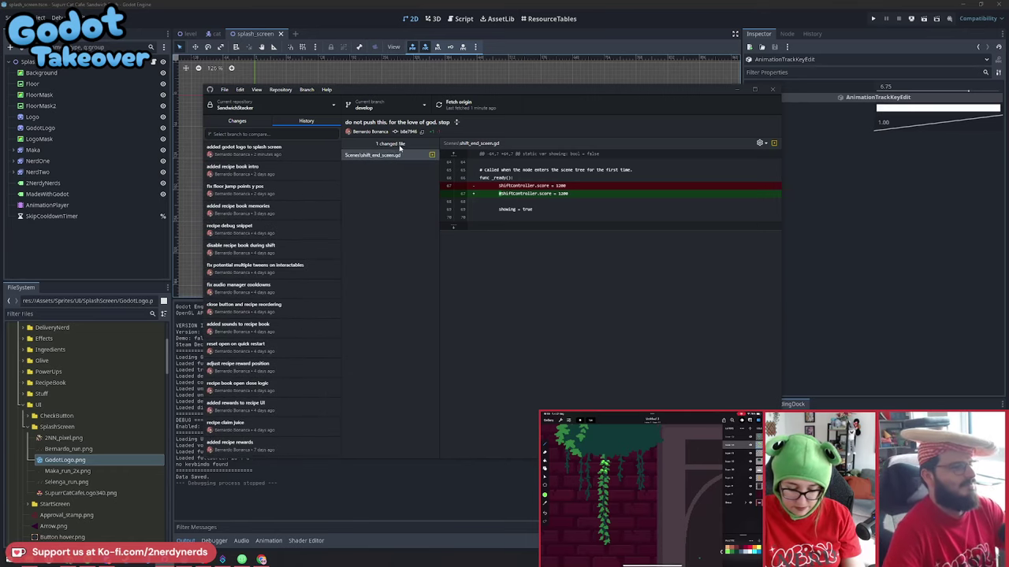
left_click(237, 121)
left_click(305, 7)
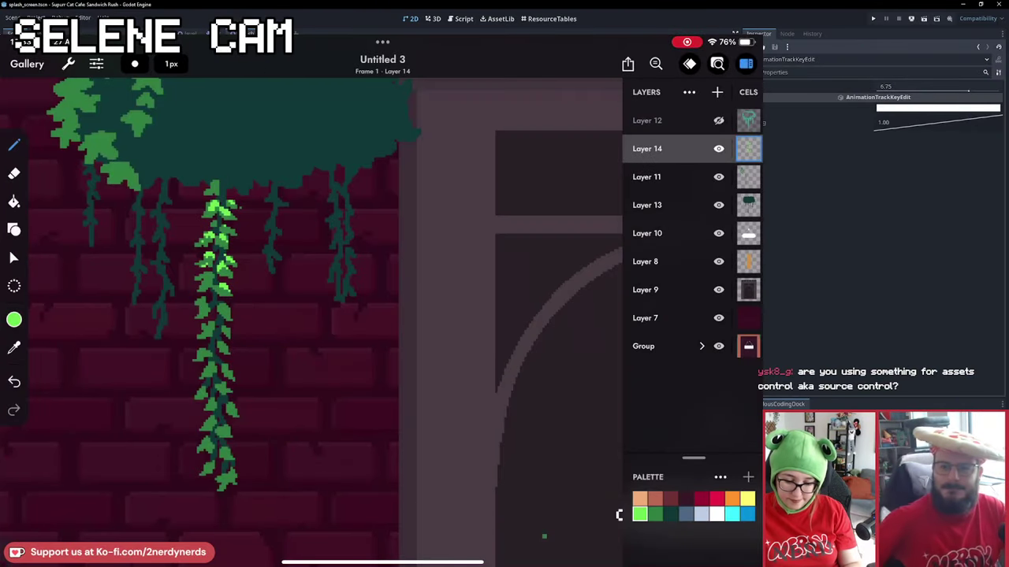
In the tablet pixel-art app, erase the stray green pixel over the dark doorway on Layer 14 and reselect the pencil
scroll(312, 323, "down", 3)
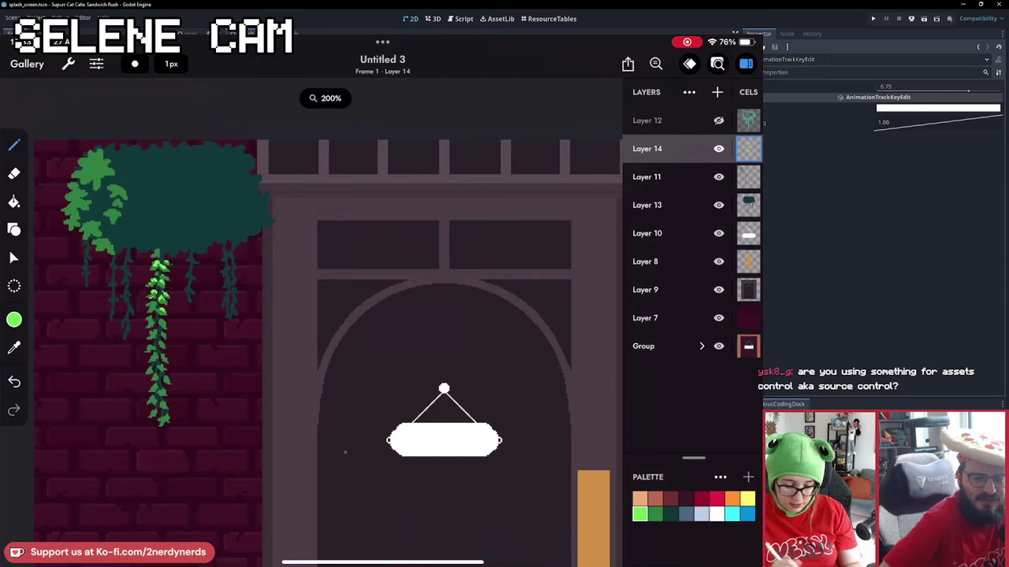
left_click(13, 173)
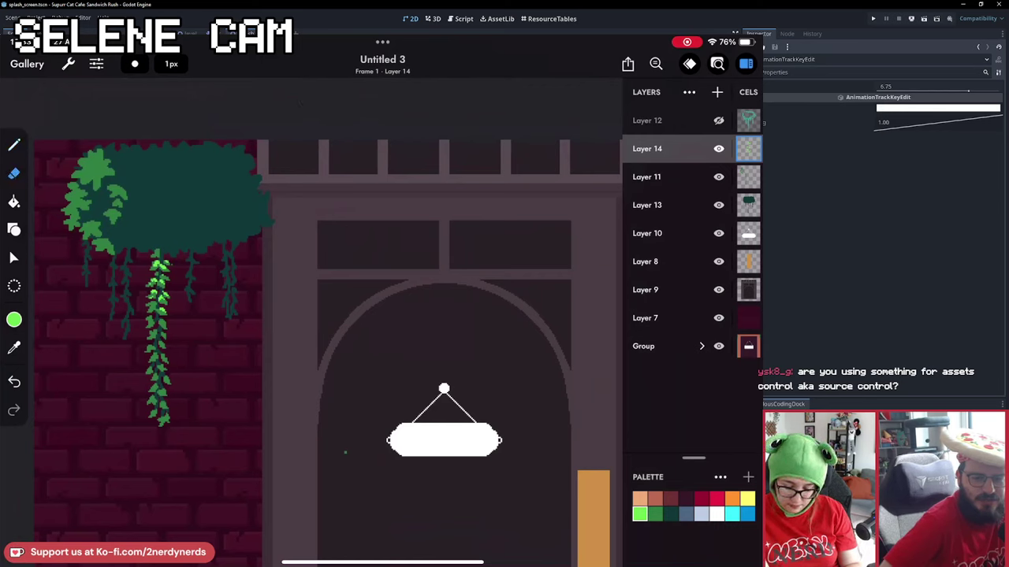
left_click(662, 177)
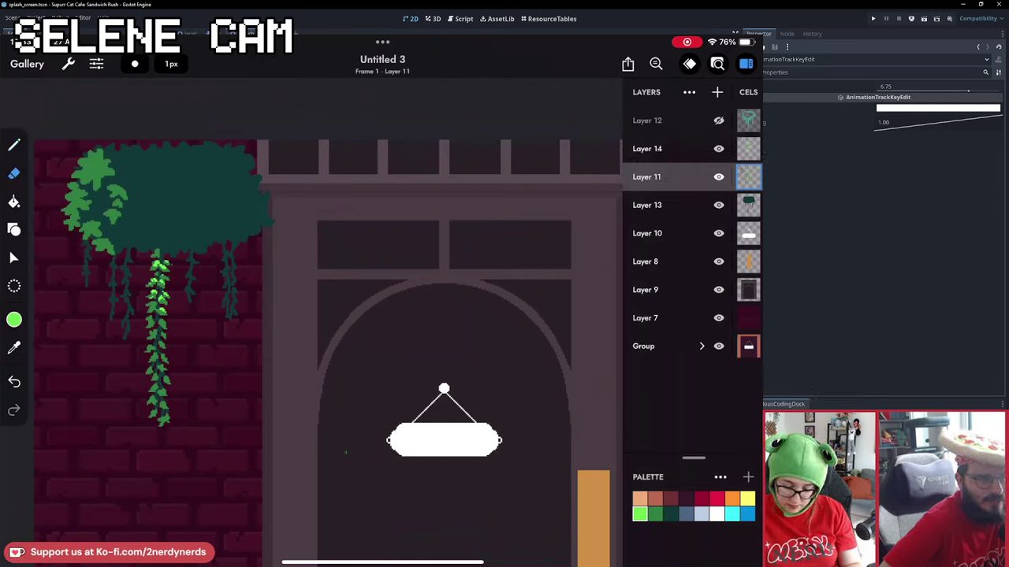
left_click(662, 148)
left_click(14, 145)
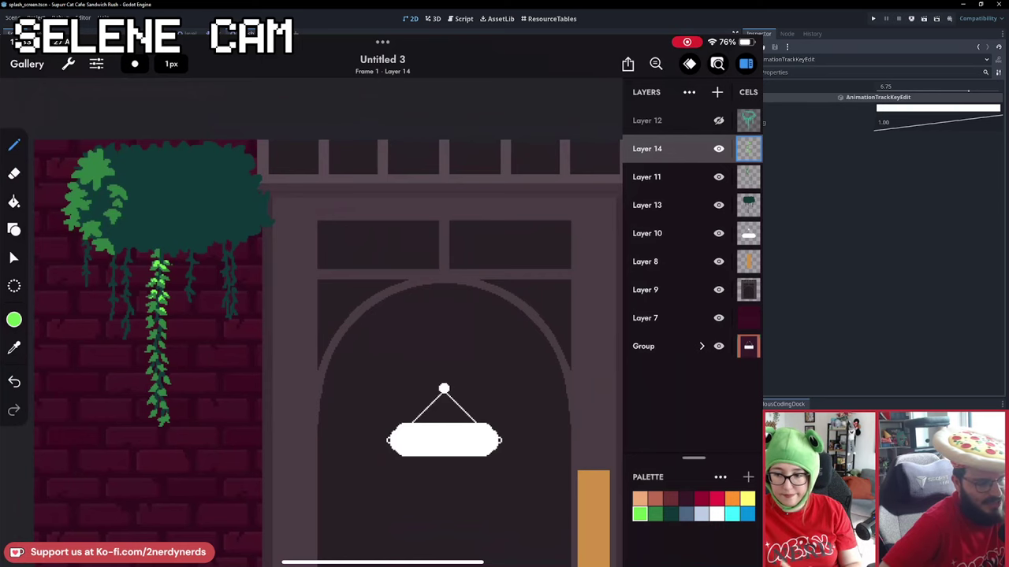
scroll(105, 315, "up", 5)
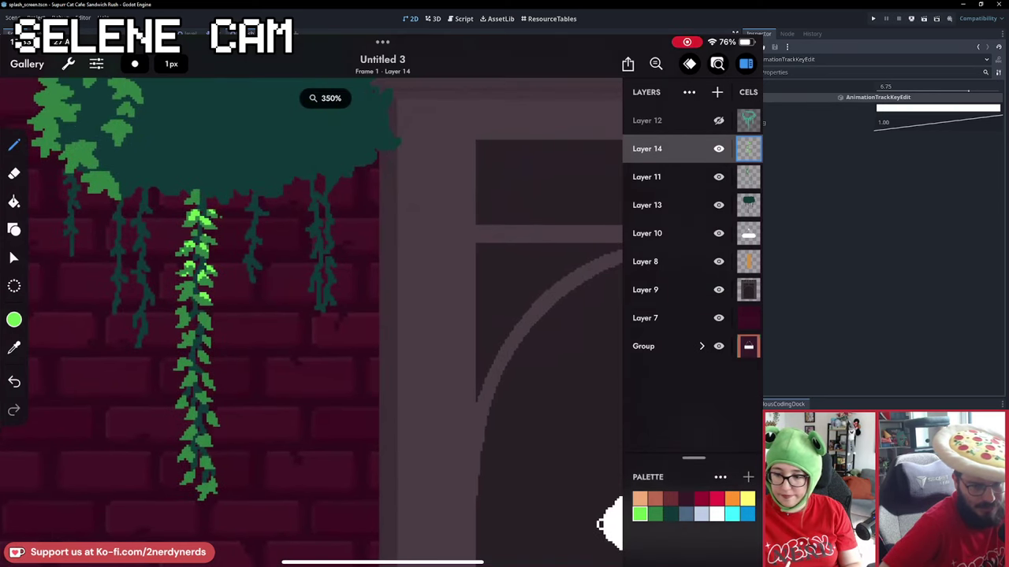
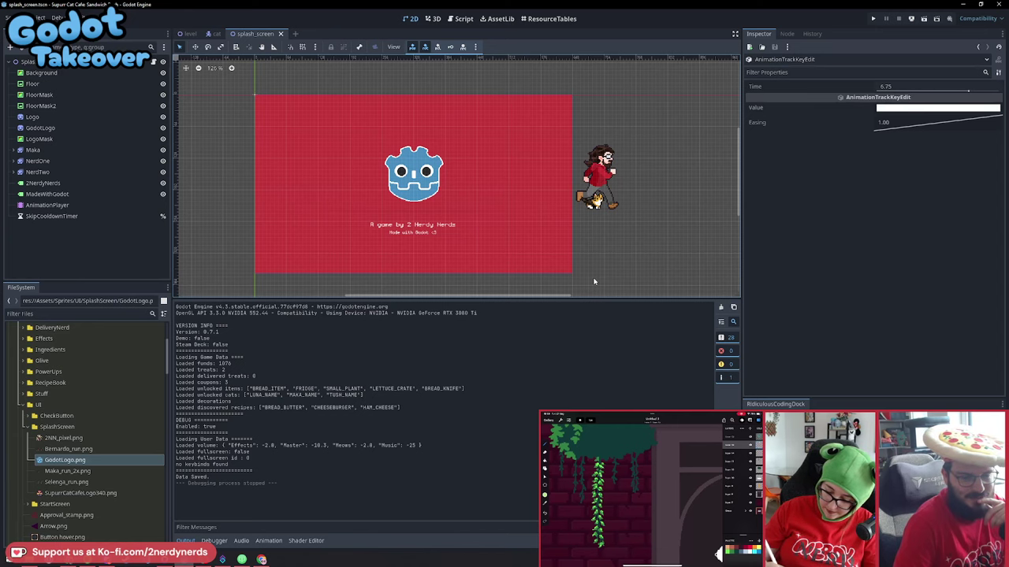
Close the splash_screen and cat scenes in Godot, leaving only the level scene open
scroll(526, 227, "up", 2)
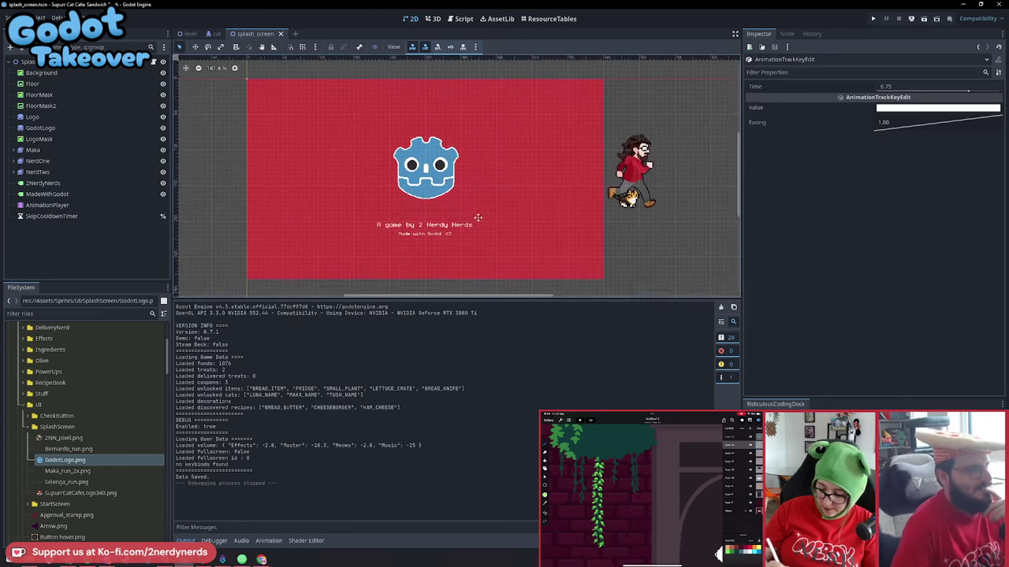
left_click(214, 33)
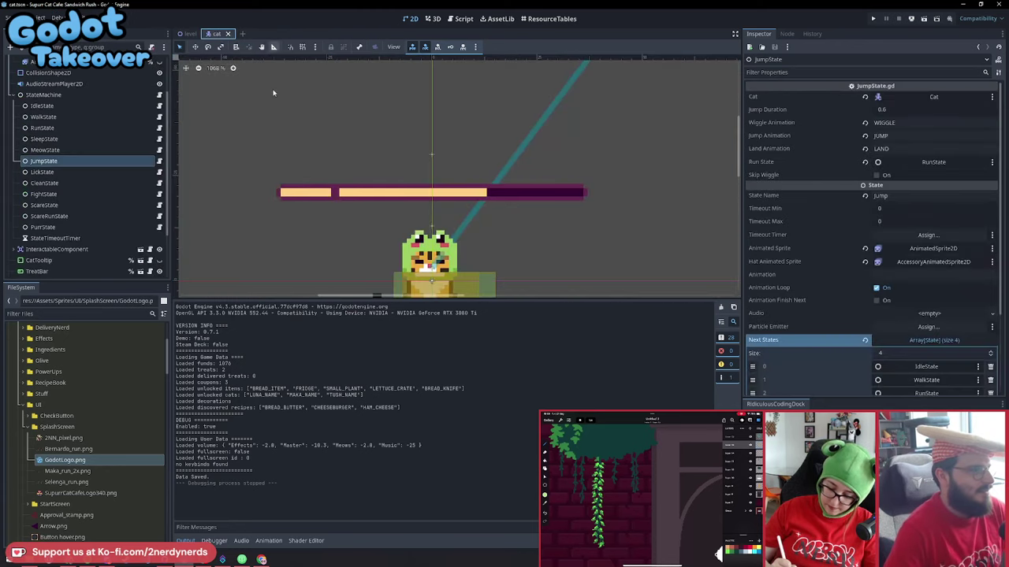
scroll(487, 169, "down", 3)
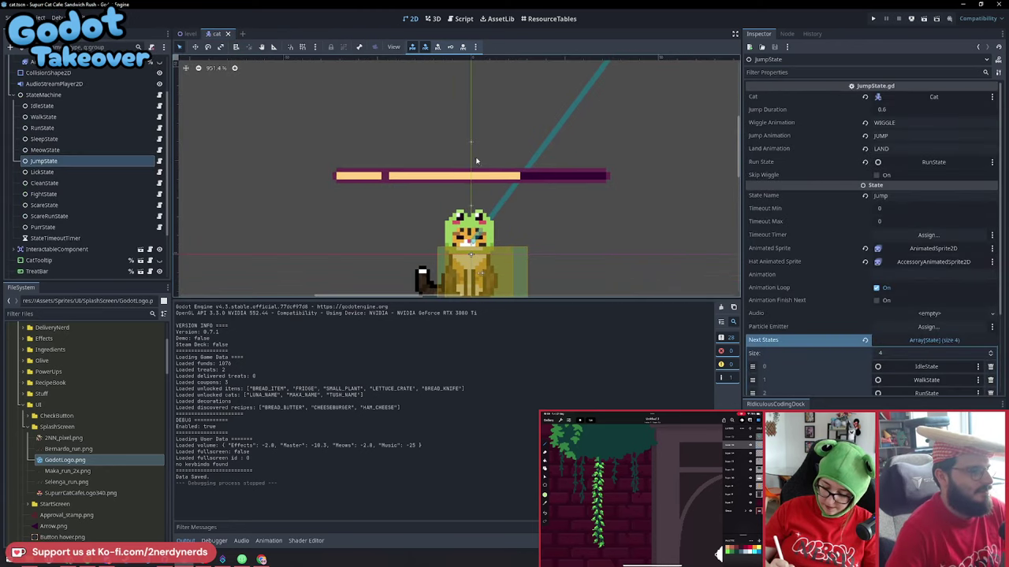
left_click(229, 34)
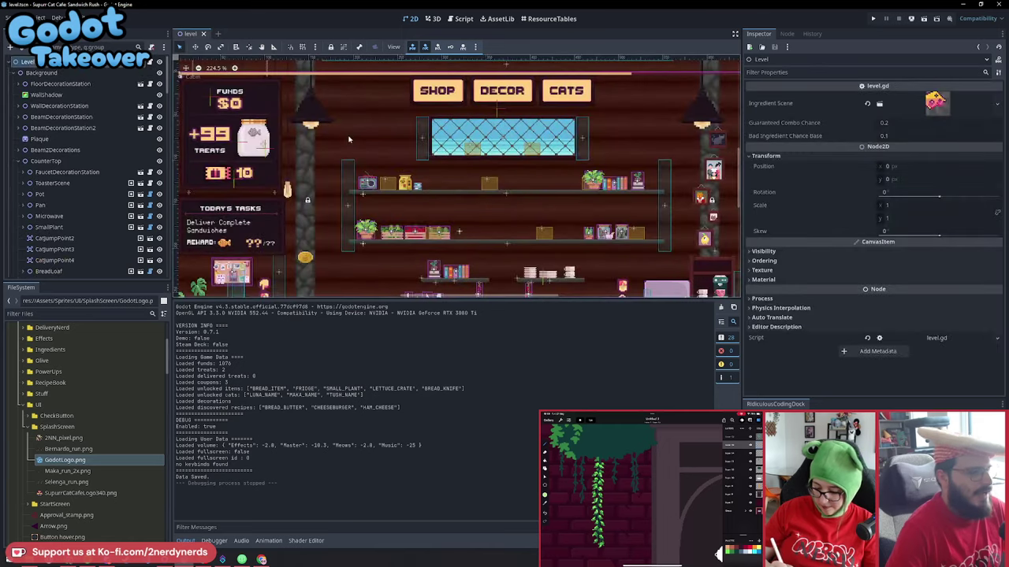
scroll(481, 211, "down", 3)
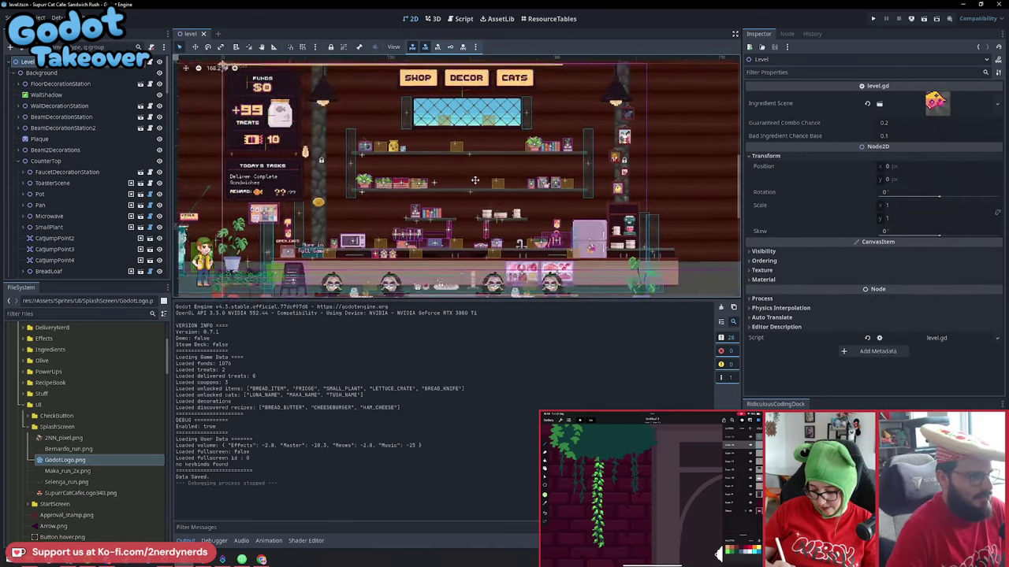
scroll(489, 182, "up", 1)
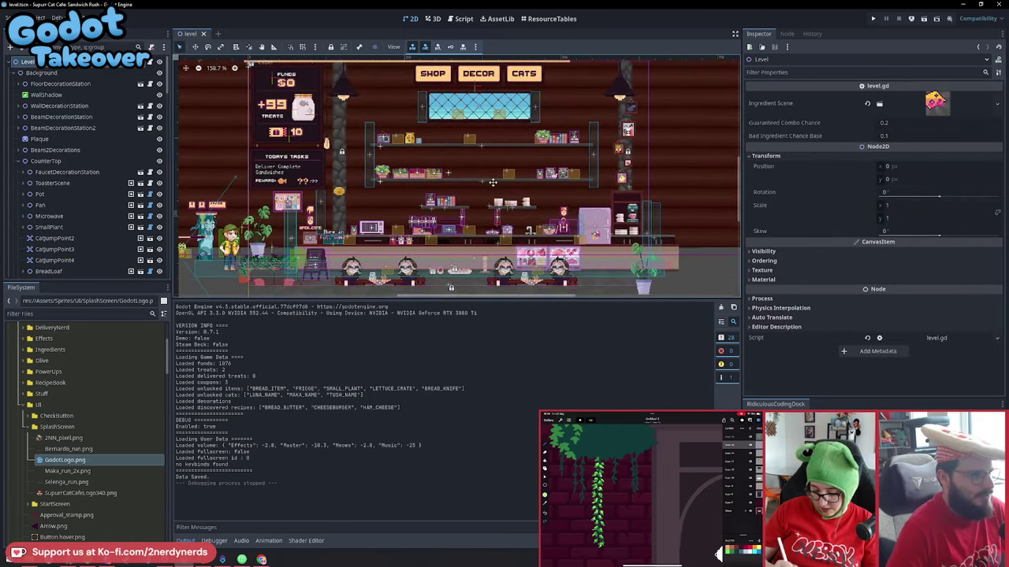
middle_click_drag(492, 178, 569, 187)
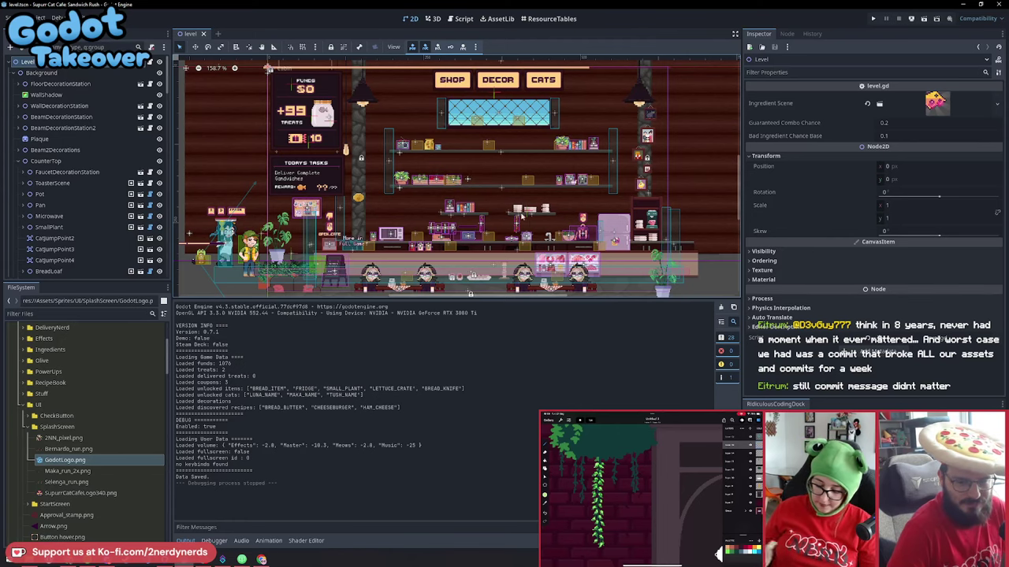
scroll(461, 193, "down", 2)
middle_click_drag(467, 204, 484, 198)
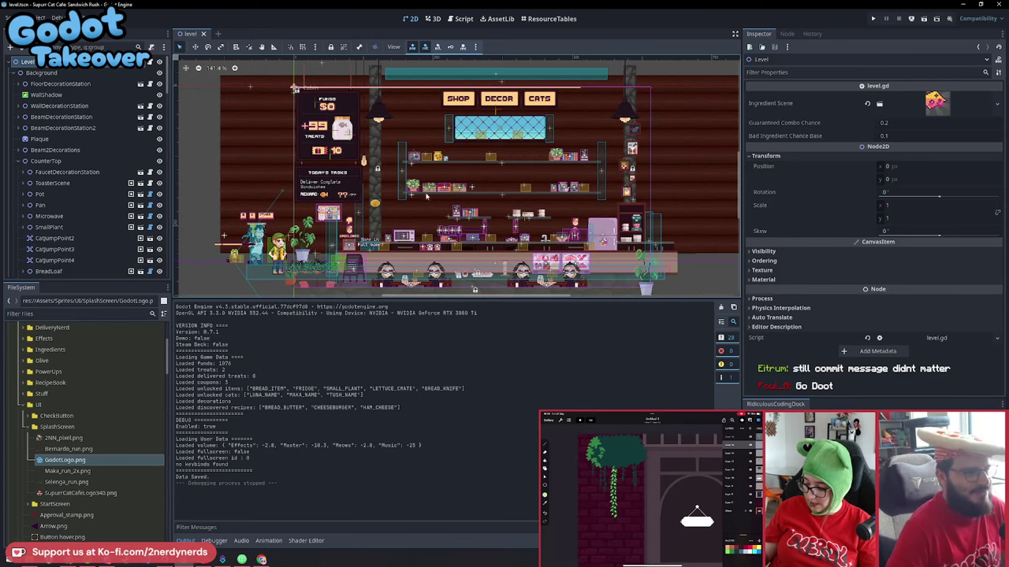
middle_click_drag(426, 197, 417, 196)
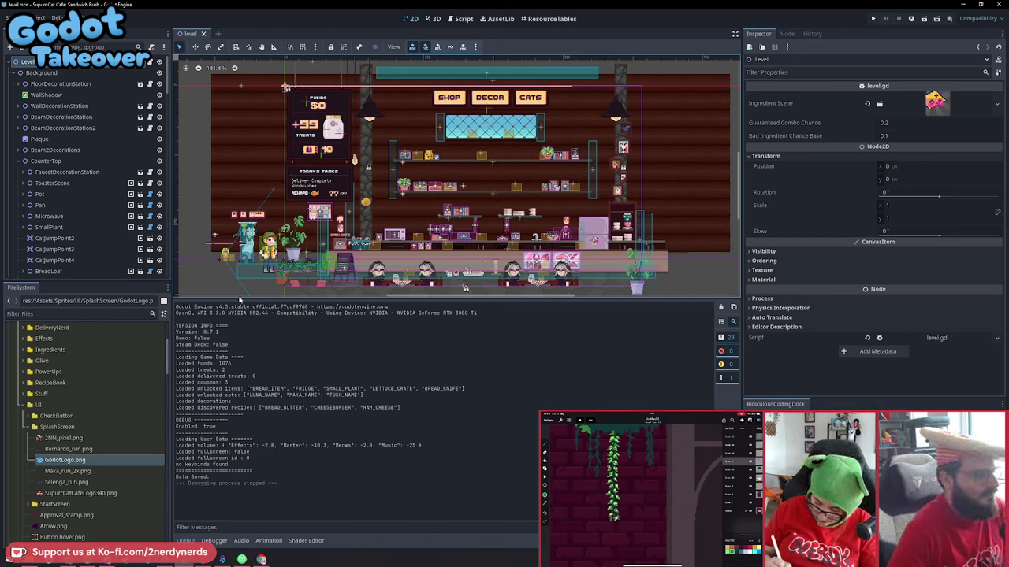
Collapse the Assets/Sprites folder in the project files and expand the Resources folder
scroll(28, 416, "up", 10)
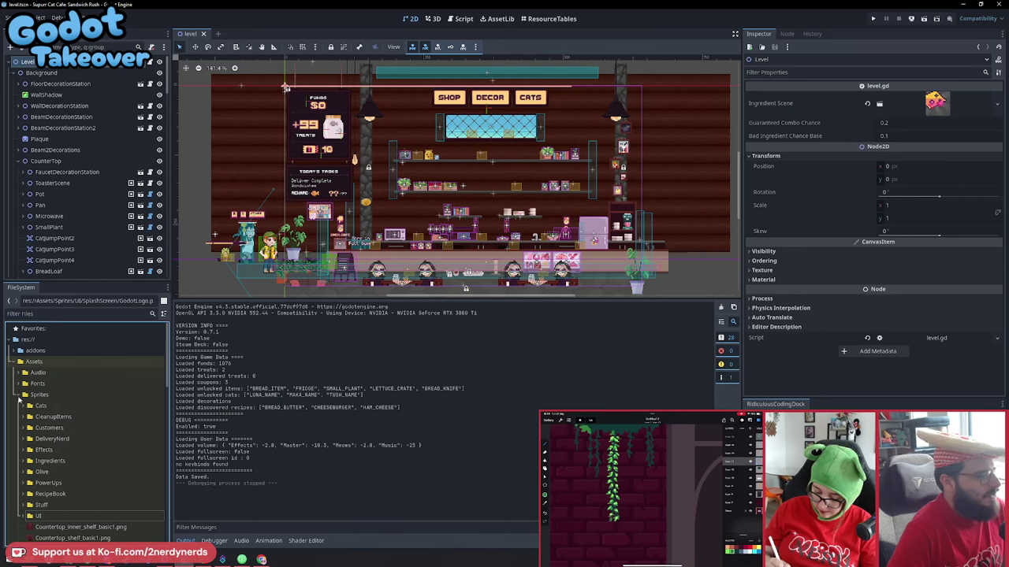
left_click(21, 397)
left_click(13, 449)
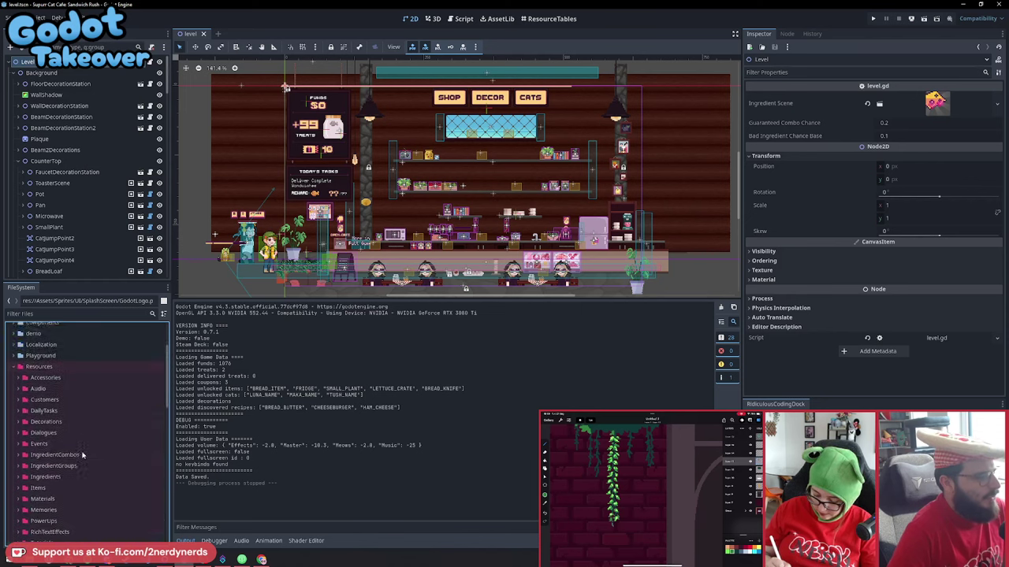
scroll(78, 422, "down", 5)
left_click(70, 422)
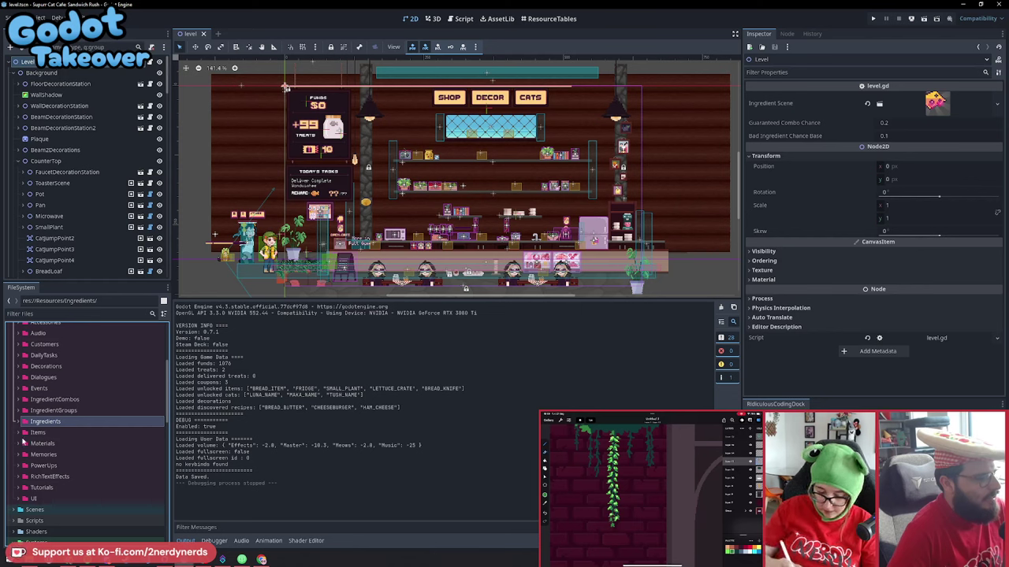
Expand the Items folder under Resources and look through its subfolders and item resource files
left_click(22, 433)
scroll(84, 473, "down", 2)
scroll(84, 473, "down", 5)
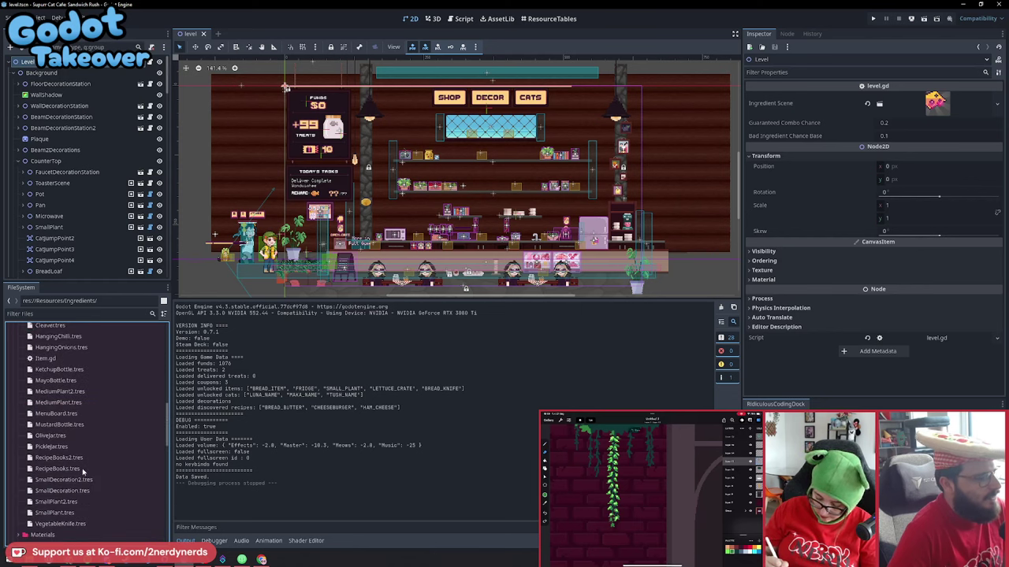
scroll(85, 473, "down", 3)
scroll(84, 474, "up", 5)
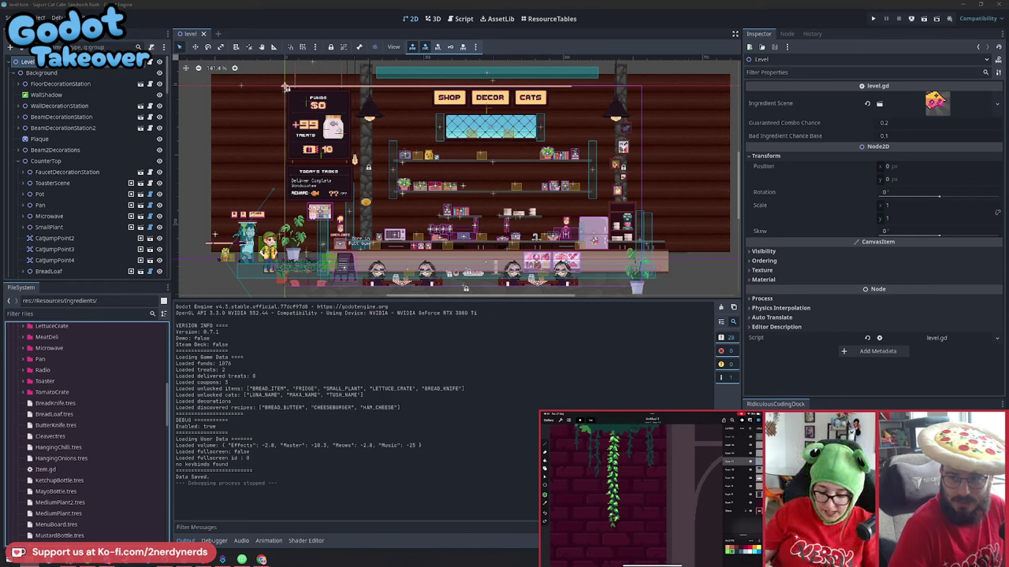
scroll(68, 424, "up", 5)
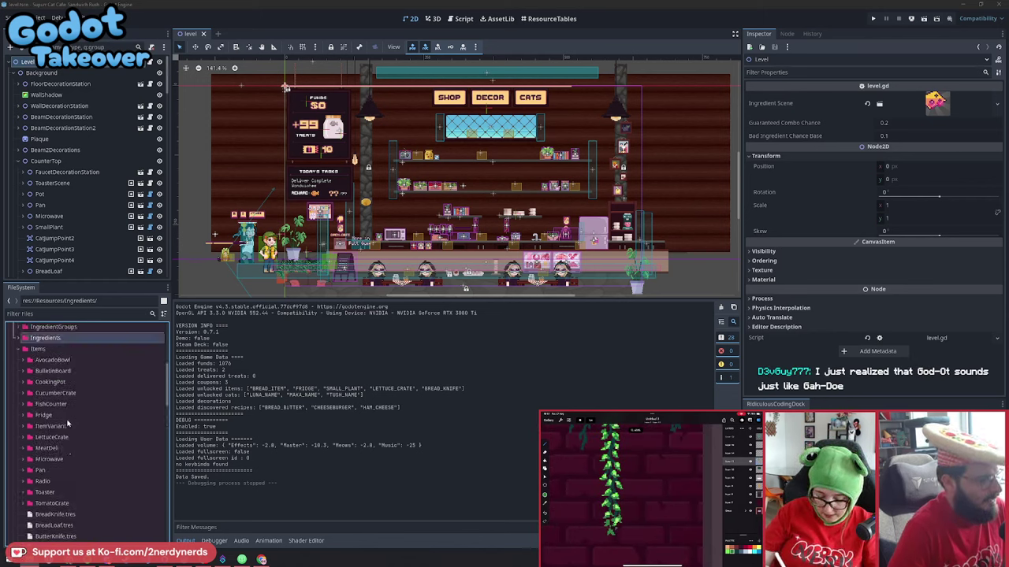
Create a folder named Oven inside Resources/Items and expand it
right_click(39, 349)
mouse_move(103, 355)
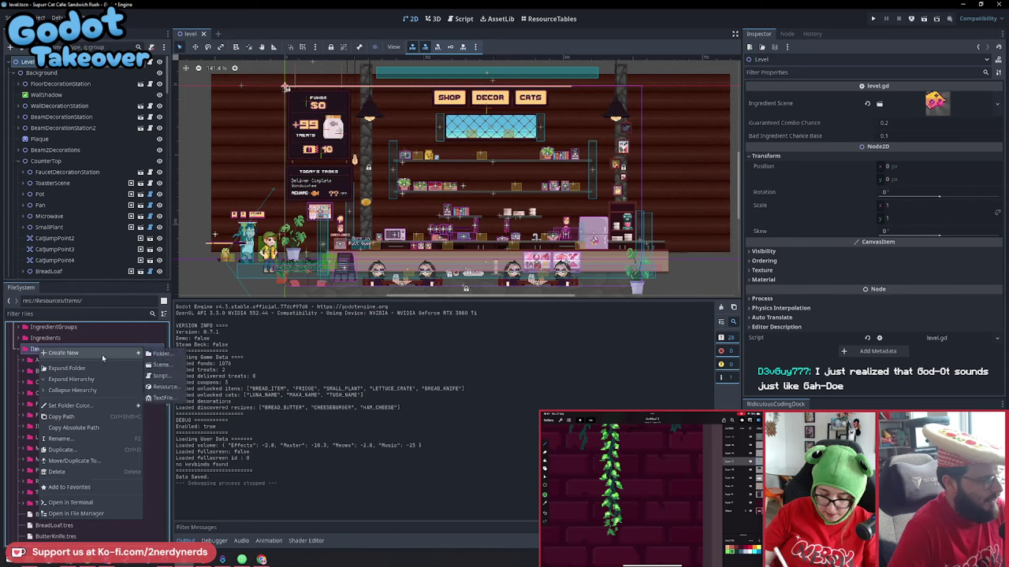
left_click(157, 354)
type("Oven")
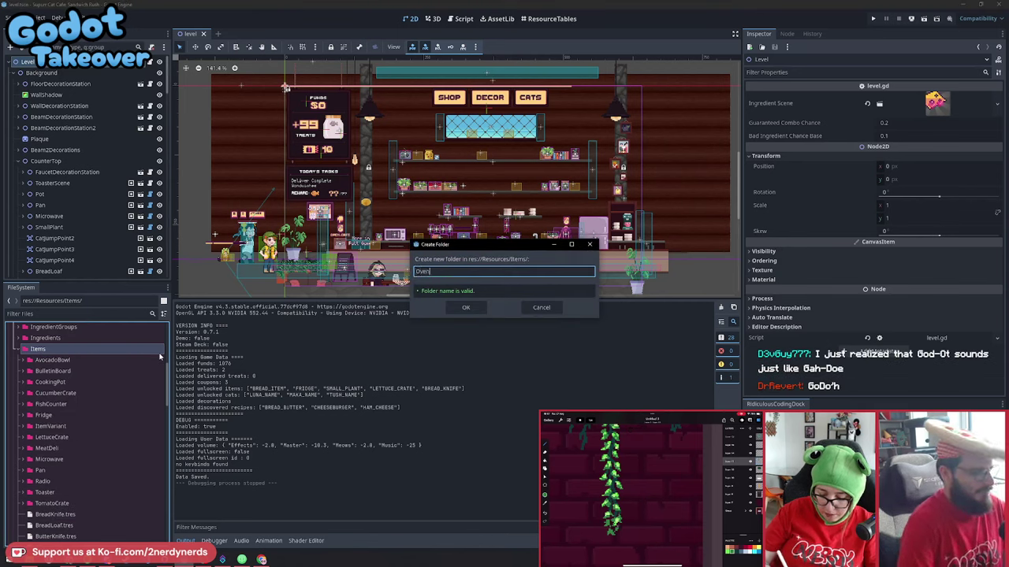
left_click(466, 308)
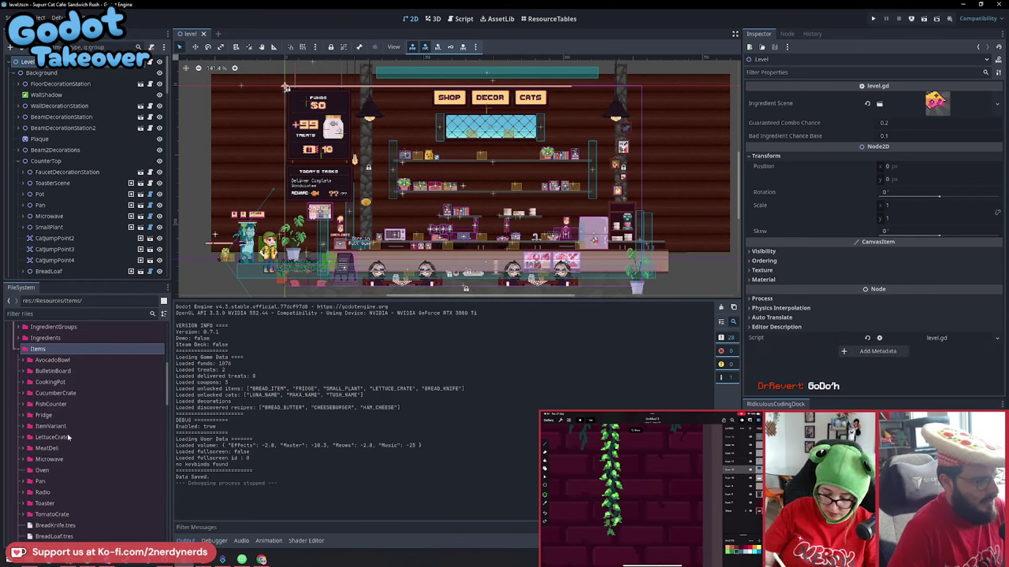
left_click(38, 473)
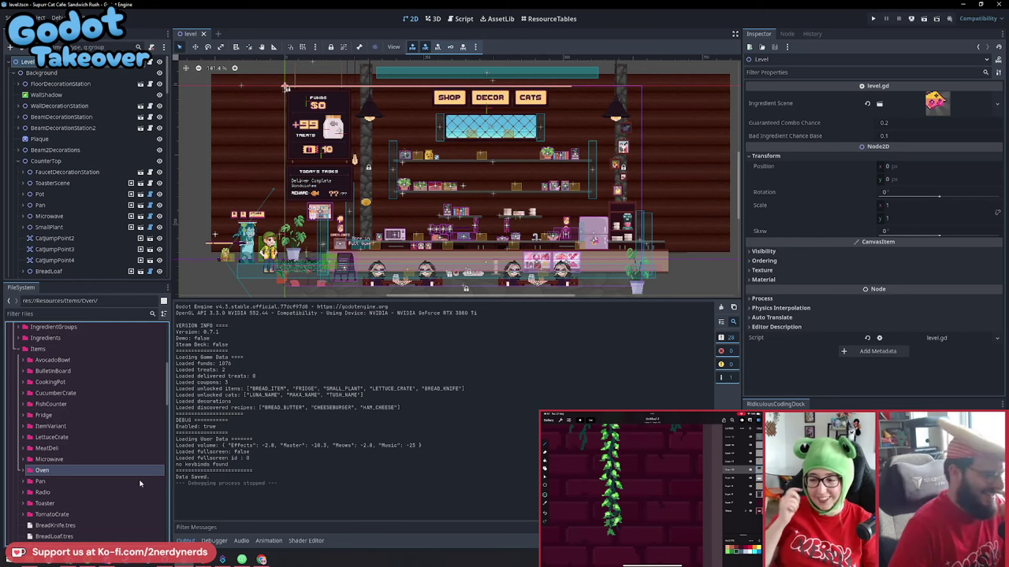
left_click(25, 470)
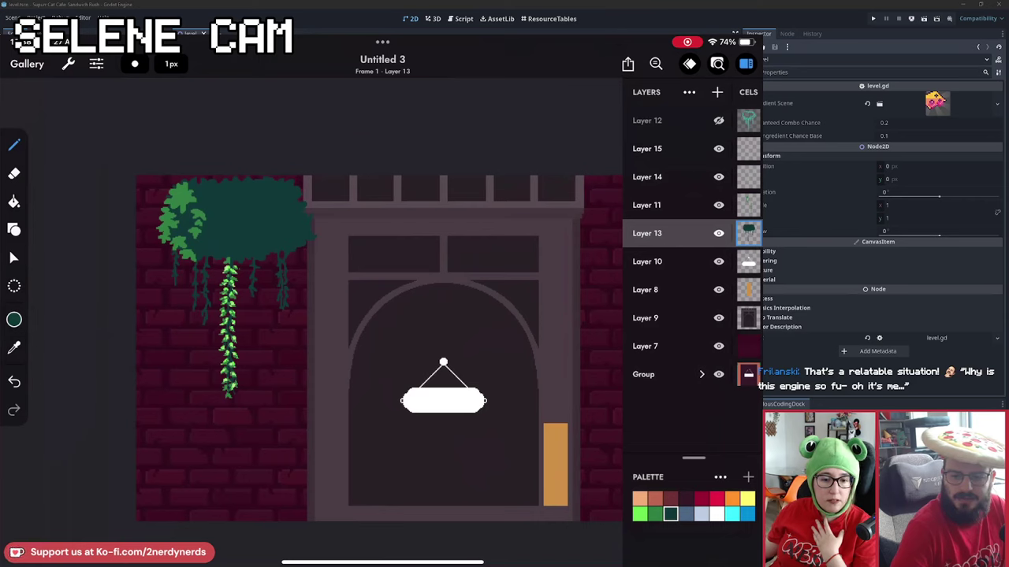
Switch to the browser, close the hanging-baskets reference image tab and return to the Godot editor
key("alt+Tab")
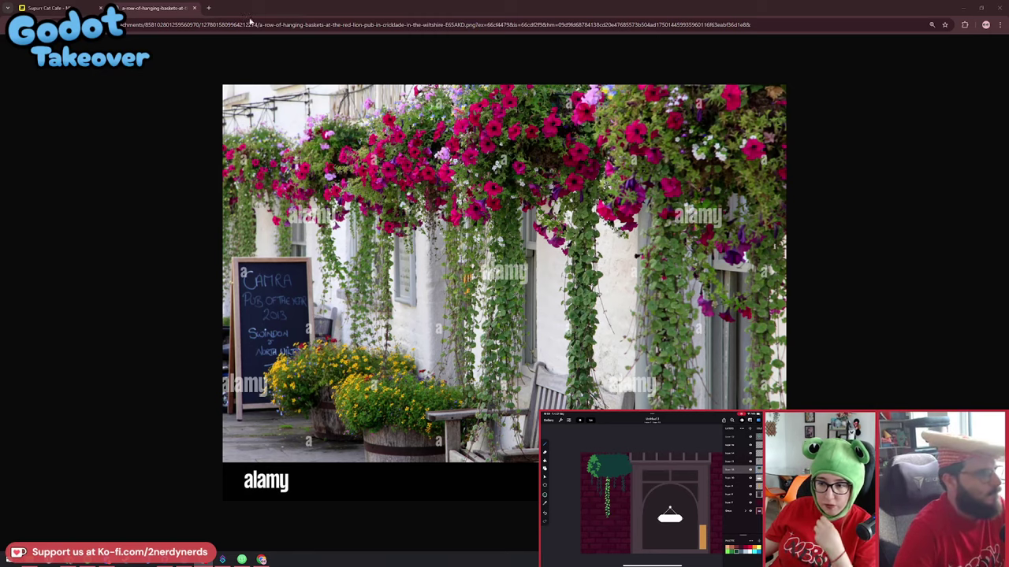
left_click(195, 9)
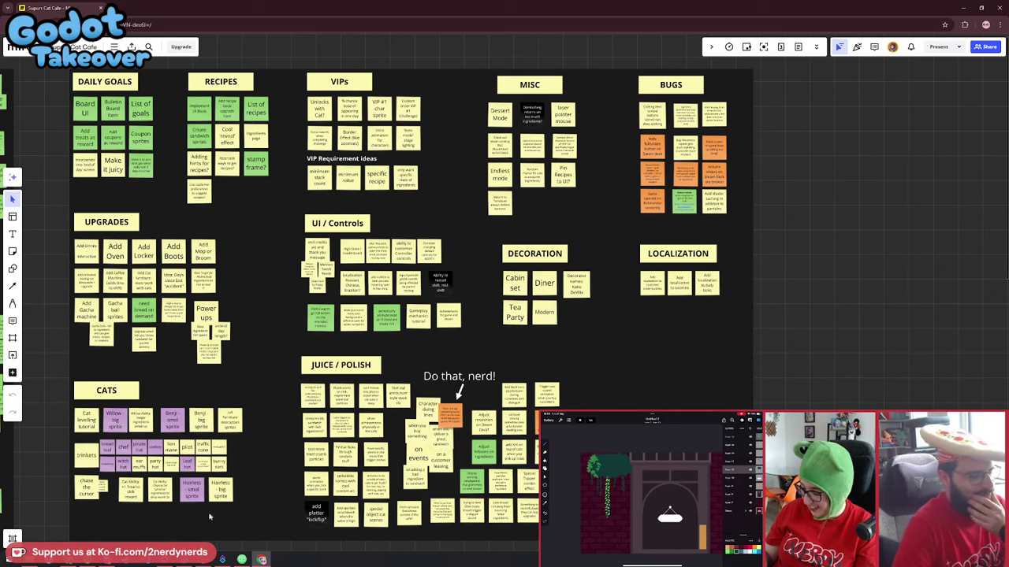
left_click(182, 562)
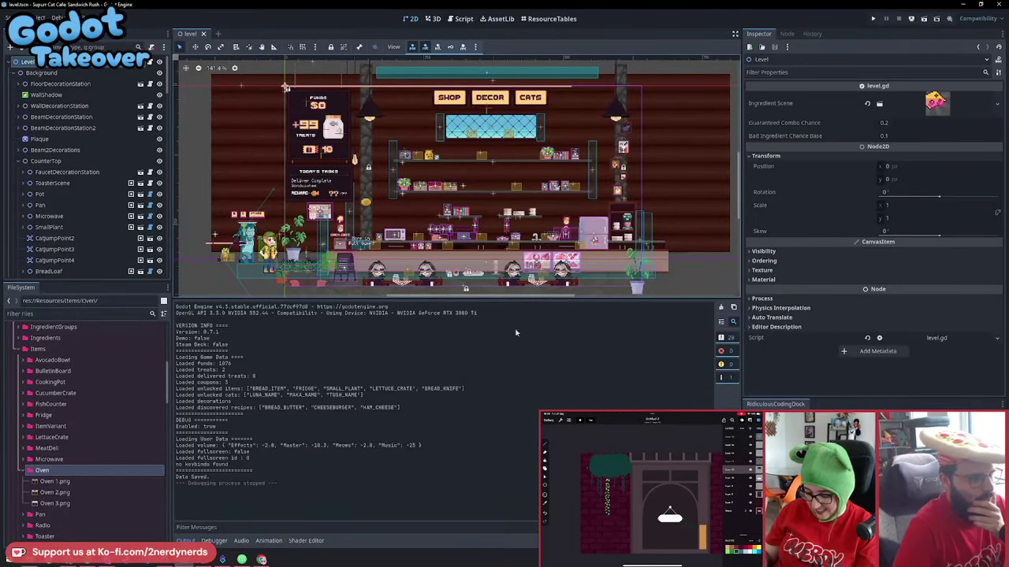
Enlarge the 2D viewport by shrinking the output area and centre the café level in it
scroll(519, 299, "right", 1)
left_click_drag(519, 298, 519, 364)
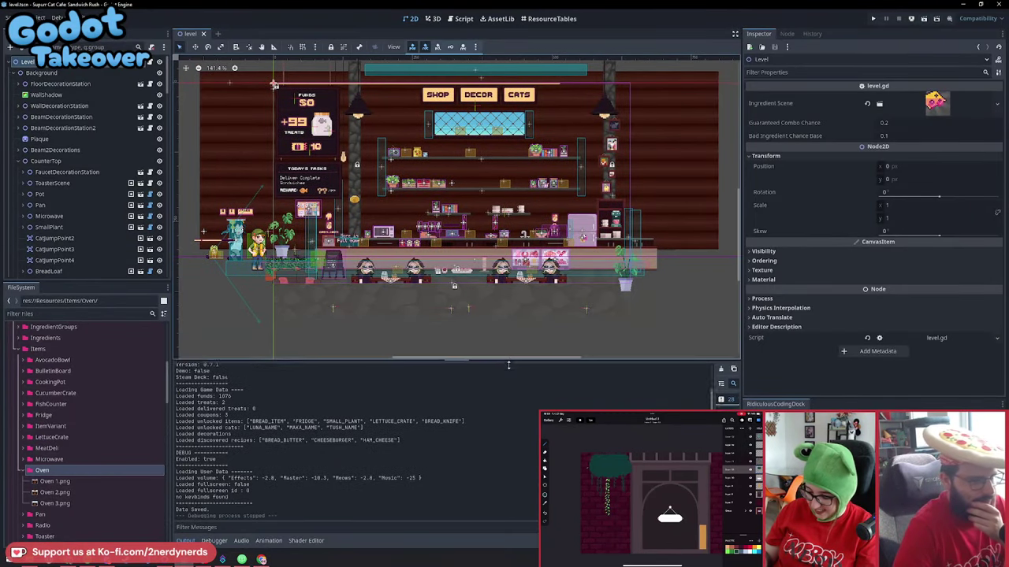
scroll(520, 346, "up", 2)
scroll(571, 304, "up", 2)
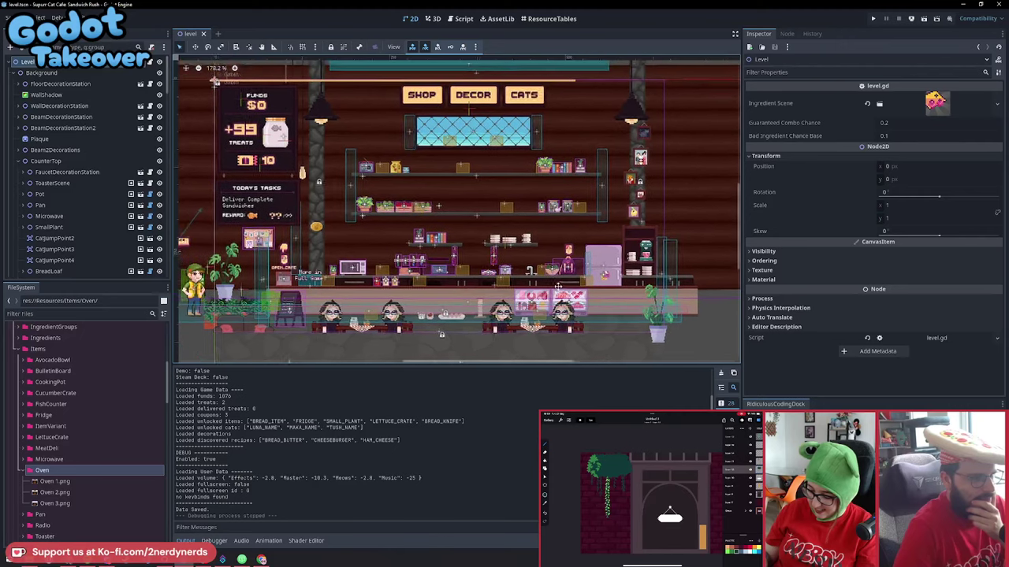
mouse_move(571, 293)
middle_mouse_down()
mouse_move(573, 302)
mouse_move(560, 293)
middle_mouse_up()
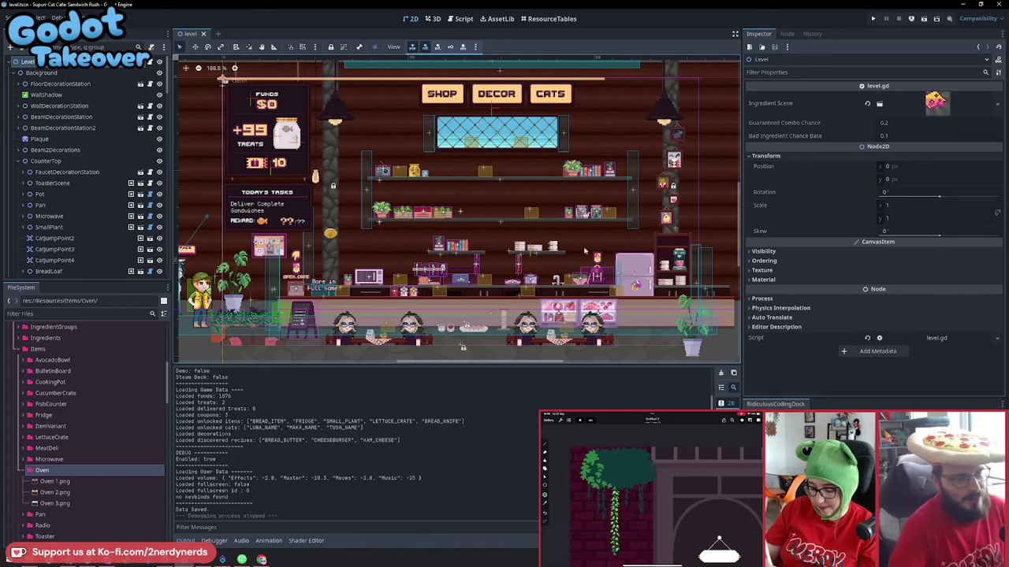
Select the TomatoCrate node on the lower wall shelf and move it up to y -15 px
scroll(450, 203, "up", 6)
scroll(438, 209, "up", 2)
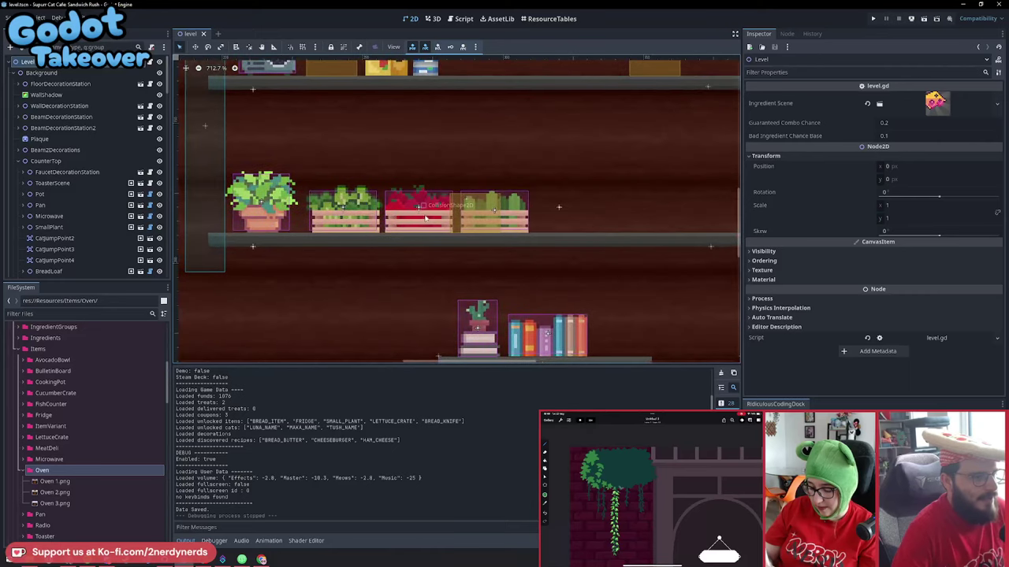
scroll(424, 220, "up", 1)
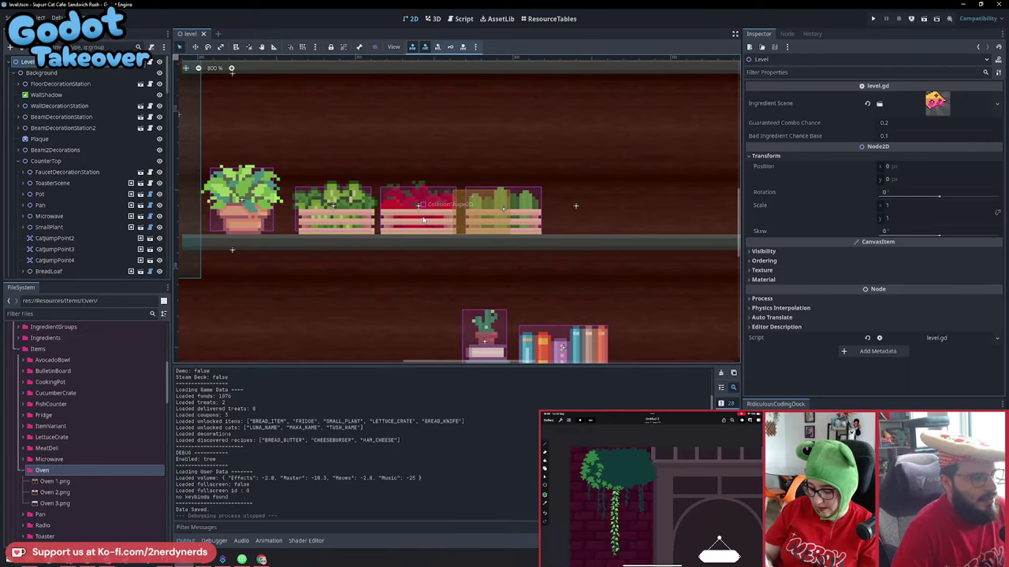
scroll(422, 214, "up", 1)
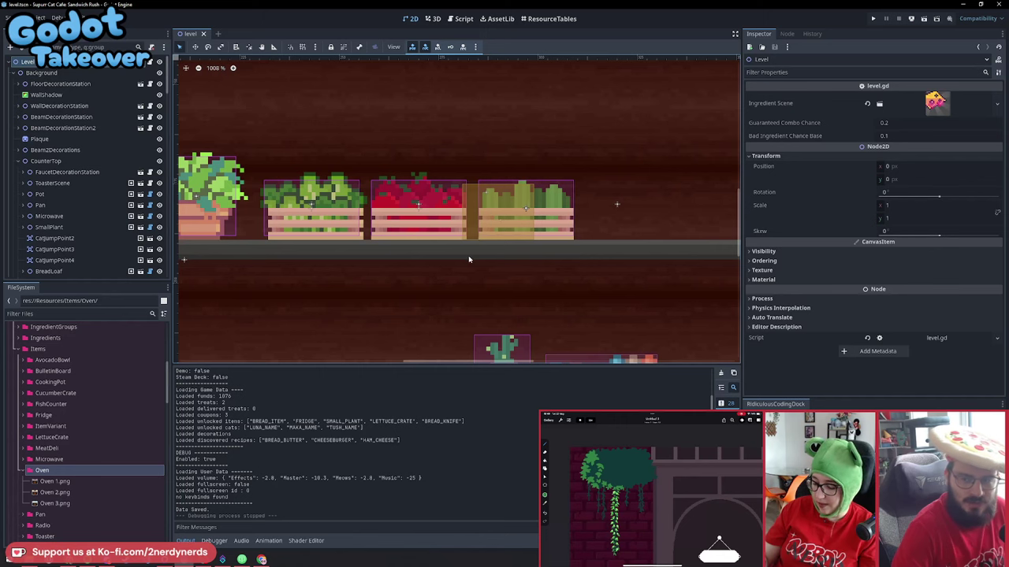
left_click(448, 241)
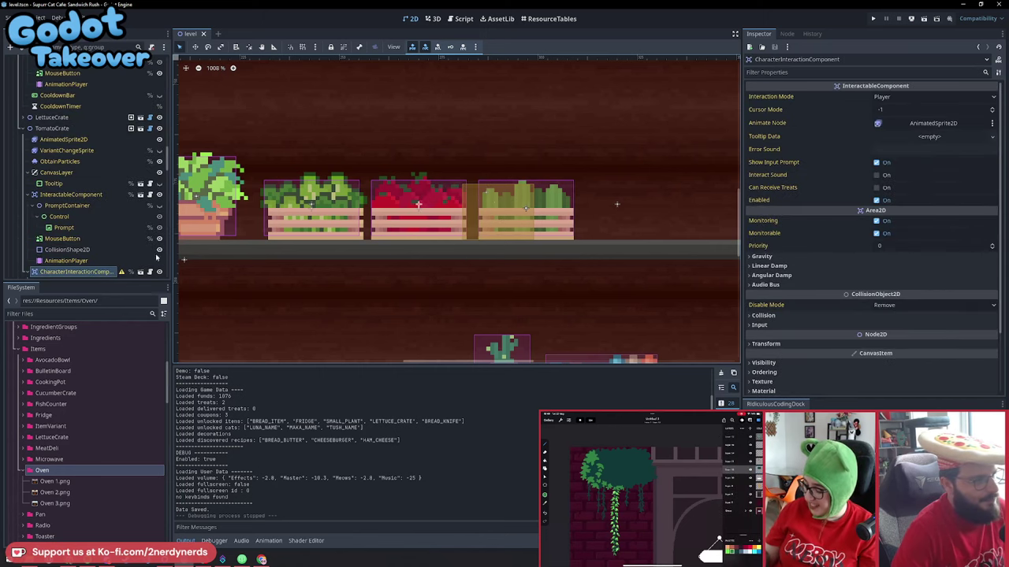
left_click(51, 127)
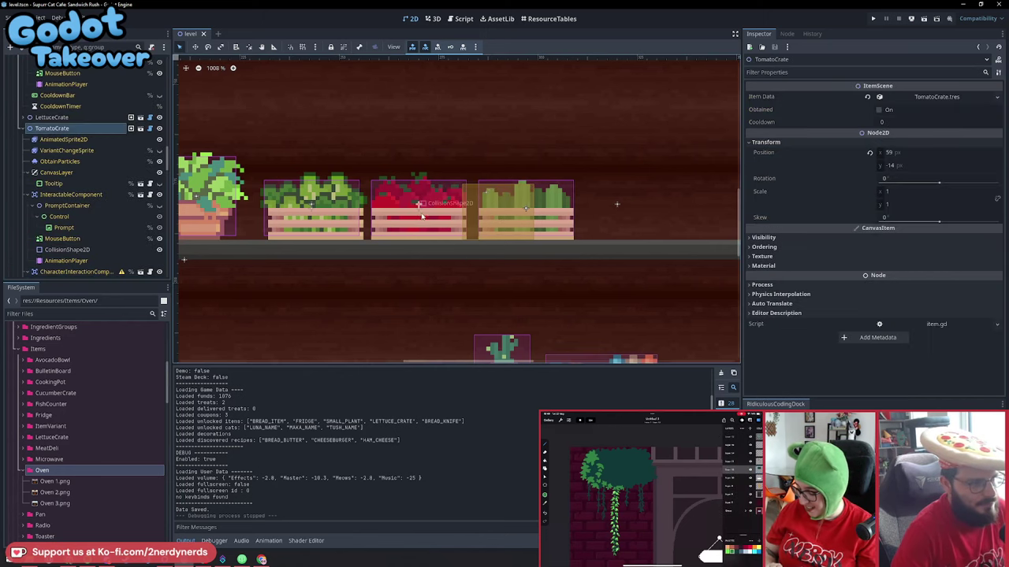
scroll(426, 215, "up", 1)
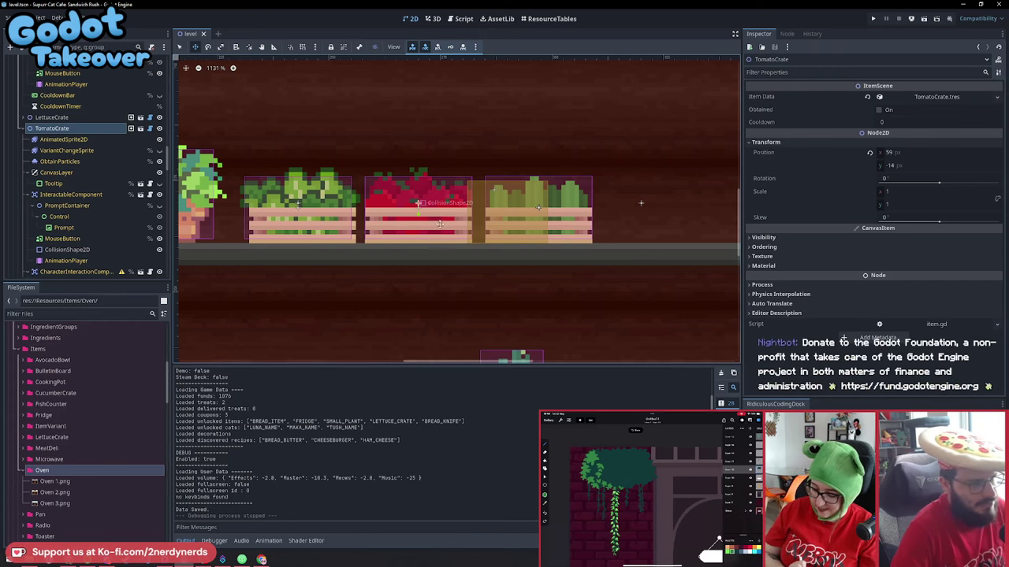
left_click_drag(440, 225, 440, 218)
scroll(445, 248, "up", 3)
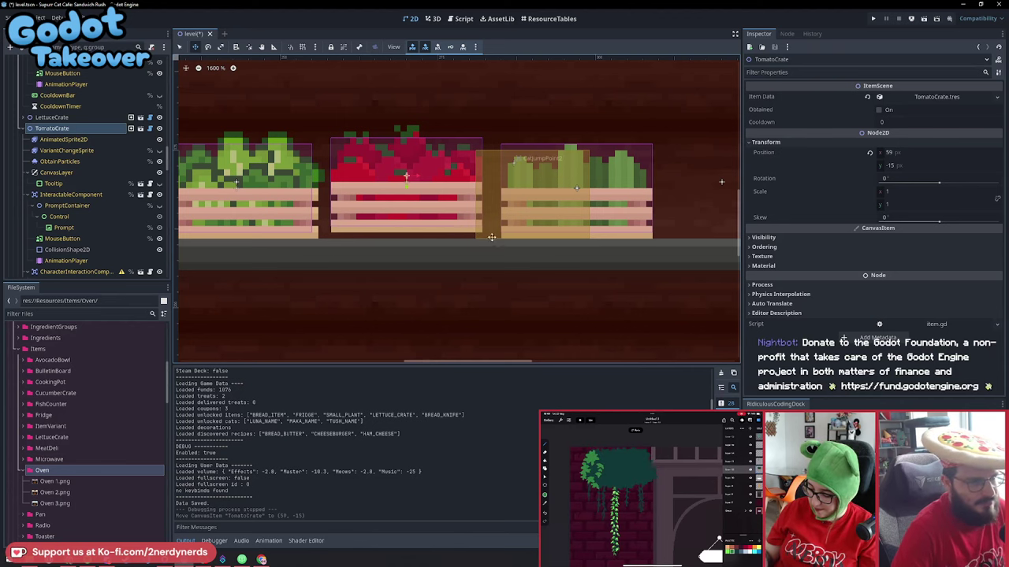
Try raising the CucumberCrate to y -14 px and undo the moves of both crates
middle_click_drag(607, 173, 527, 181)
left_click(526, 178)
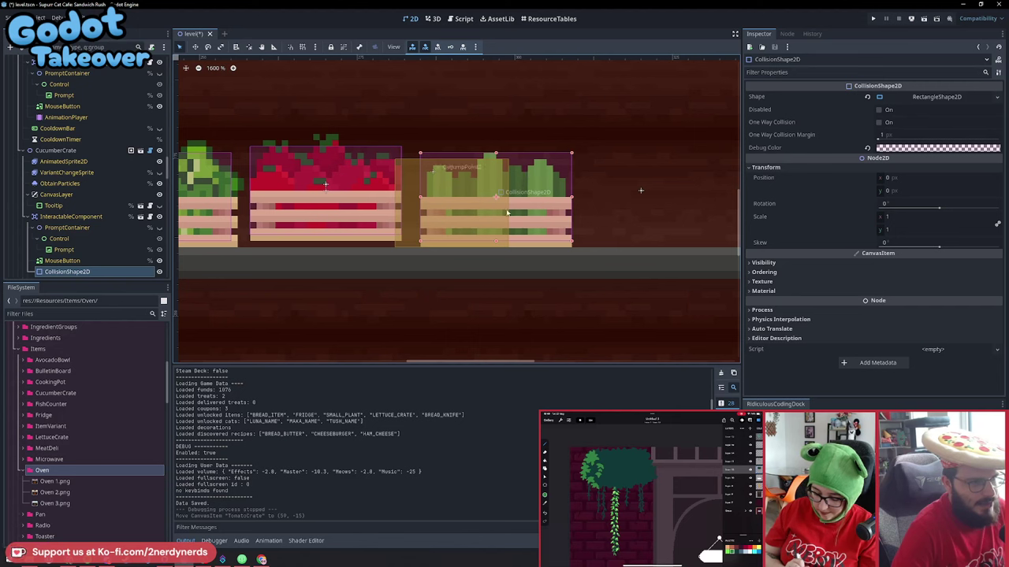
left_click(537, 220)
left_click_drag(536, 221, 537, 214)
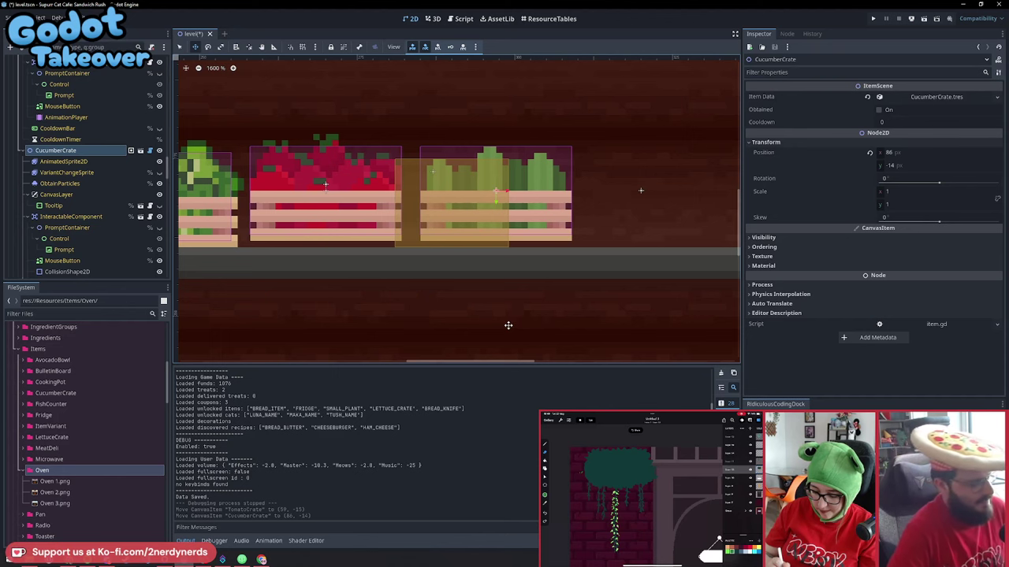
key("ctrl+z")
key("ctrl+z")
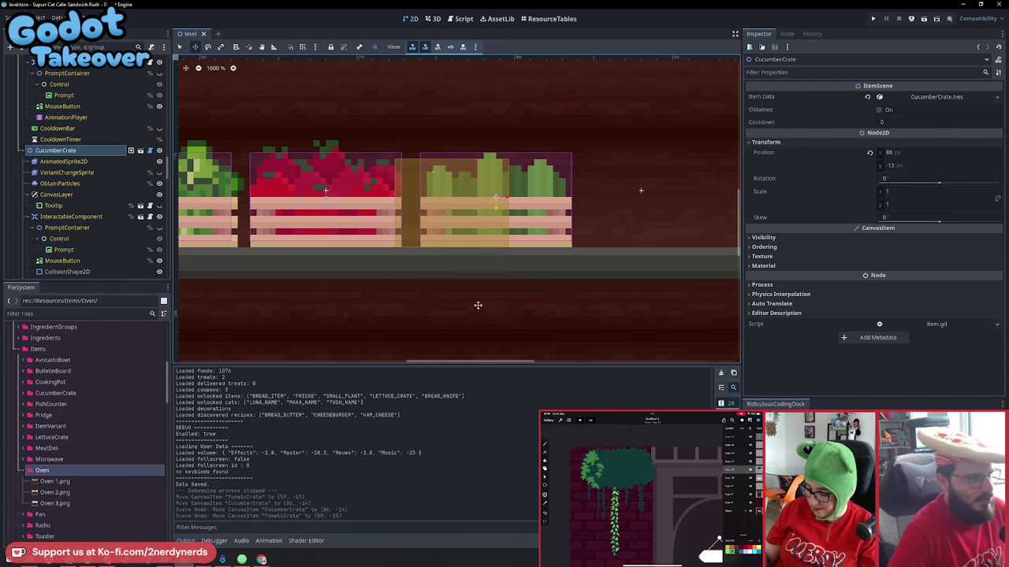
Select the tomato crate's CollisionShape2D and expand its Transform properties to check its position
scroll(421, 282, "down", 1)
key("q")
left_click(354, 224)
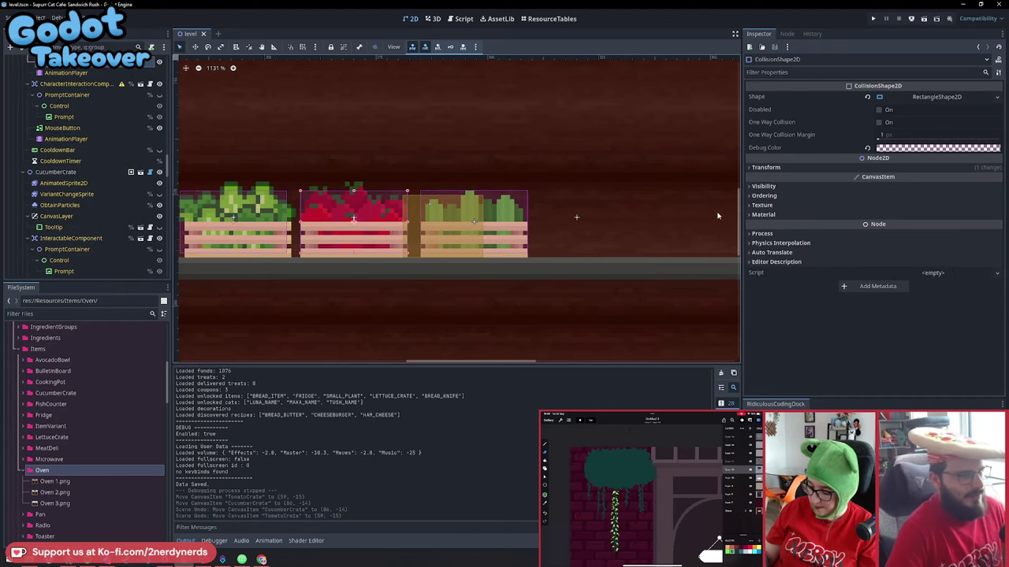
left_click(775, 174)
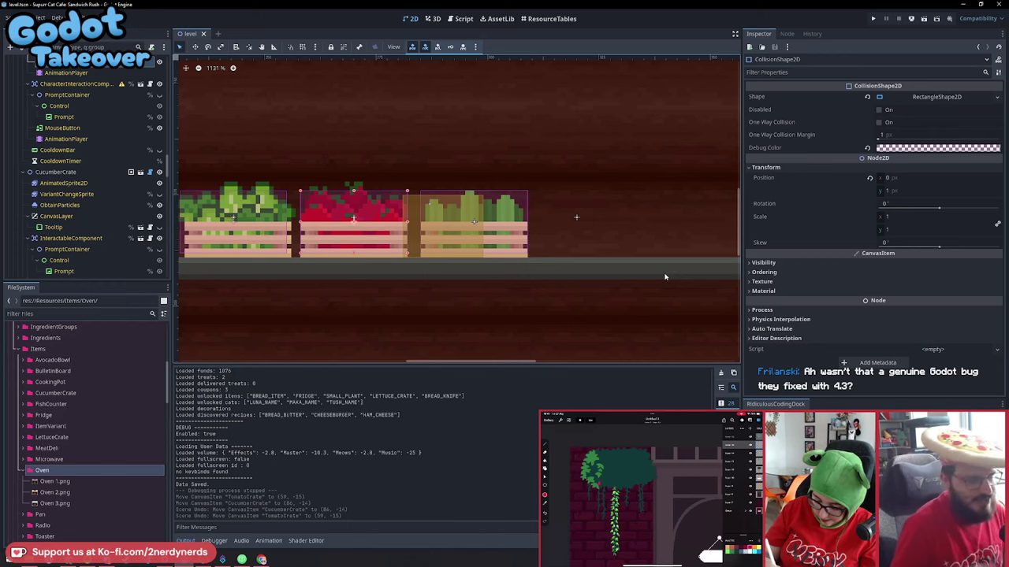
Clear the node selection in the level scene and run the current scene
scroll(646, 269, "down", 10)
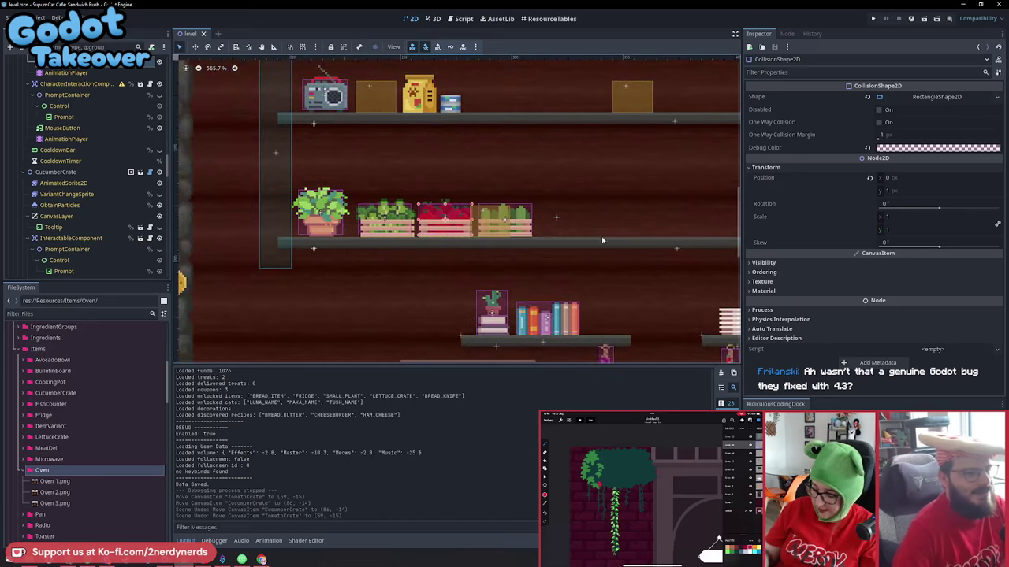
left_click(486, 240)
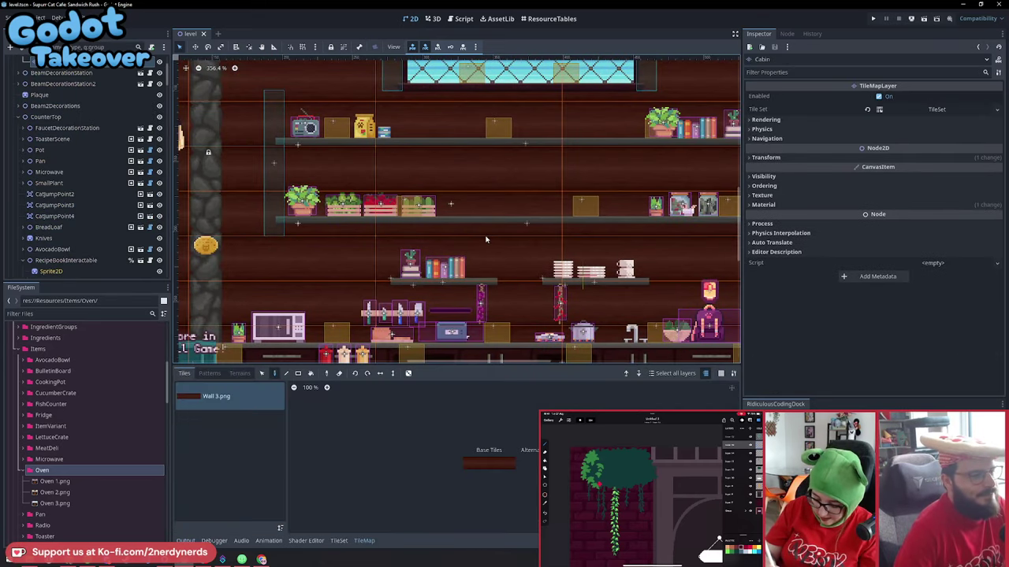
scroll(486, 239, "down", 6)
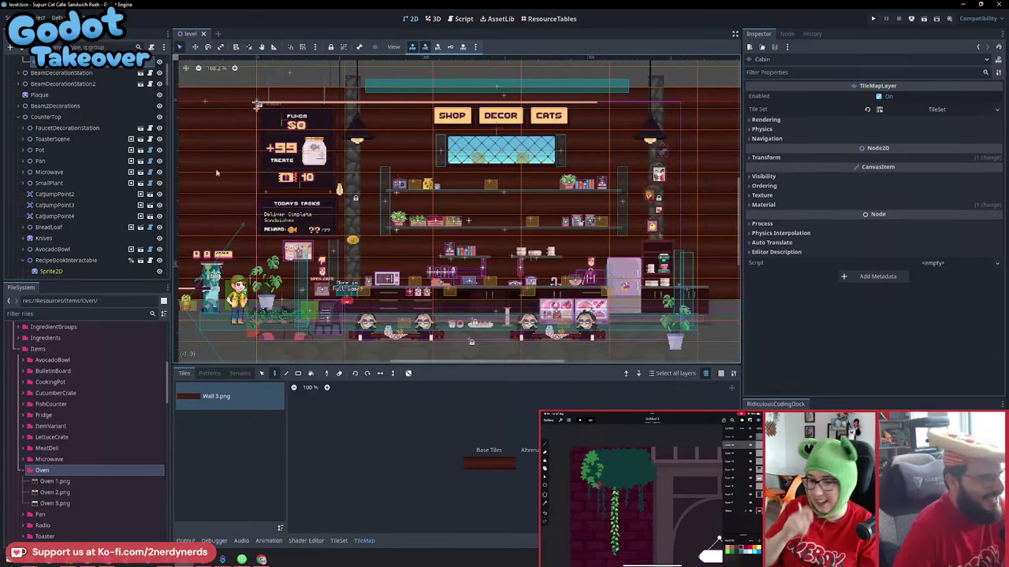
left_click(49, 97)
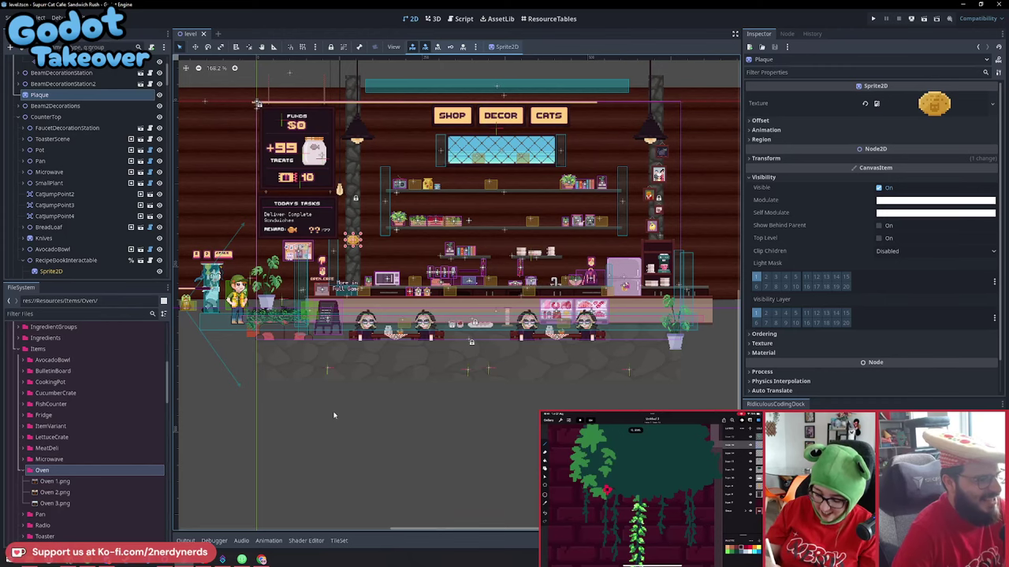
left_click(475, 345)
scroll(473, 260, "up", 2)
scroll(436, 207, "up", 2)
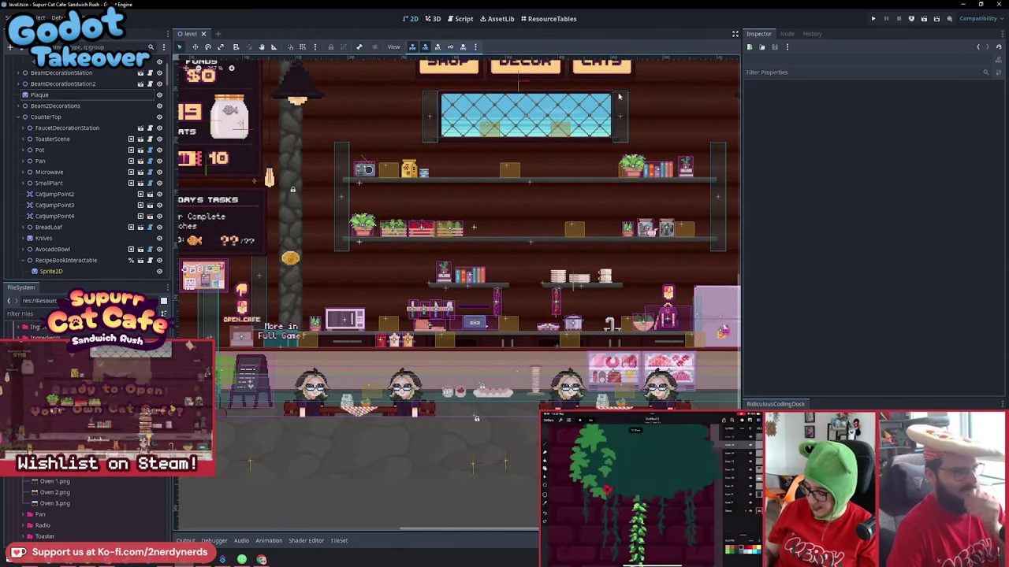
left_click(924, 21)
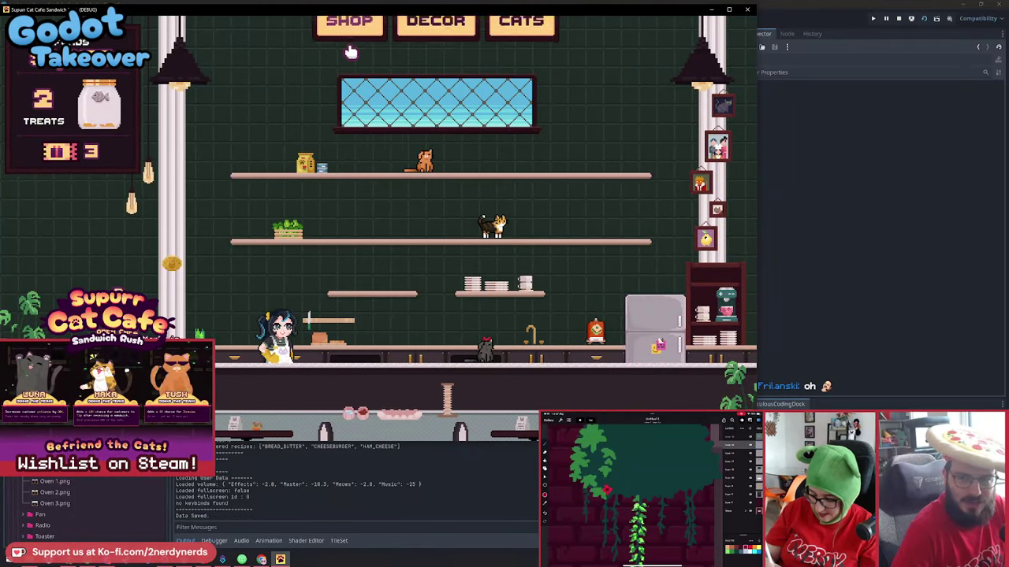
Compare the lower wall shelf in the running game with the shop open and hidden, checking the Tomato Crate's placement
mouse_move(351, 52)
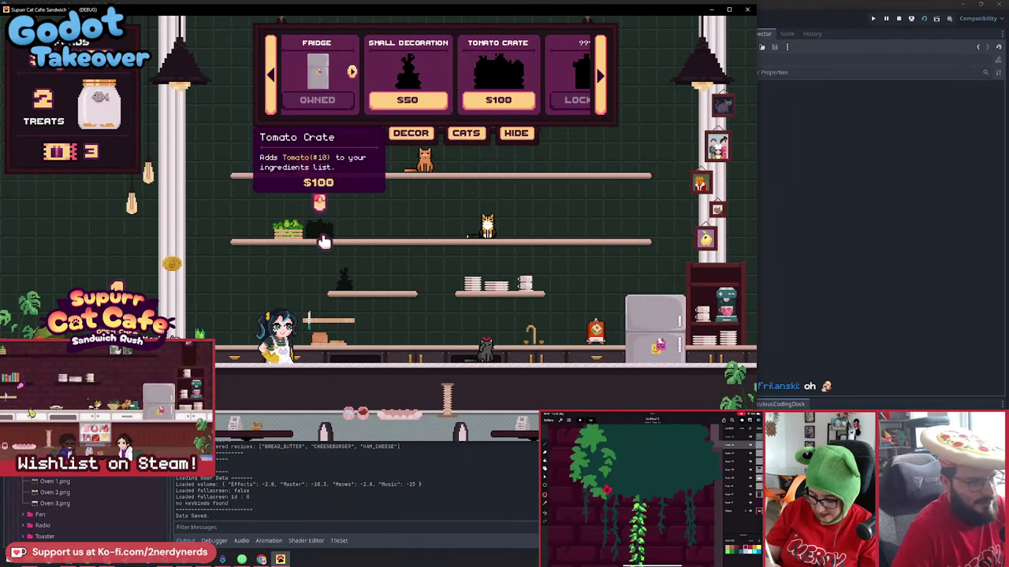
mouse_move(318, 239)
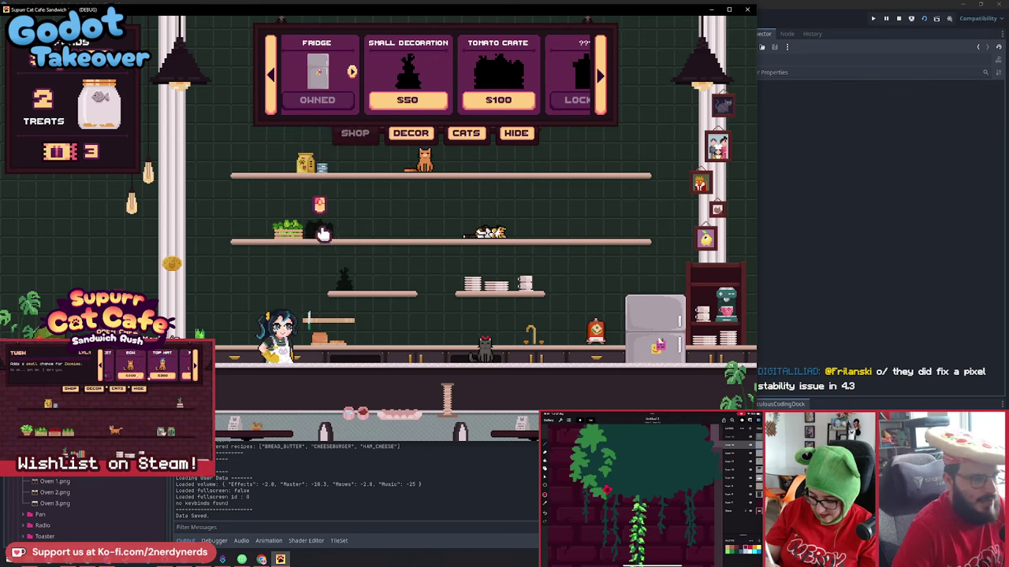
left_click(515, 133)
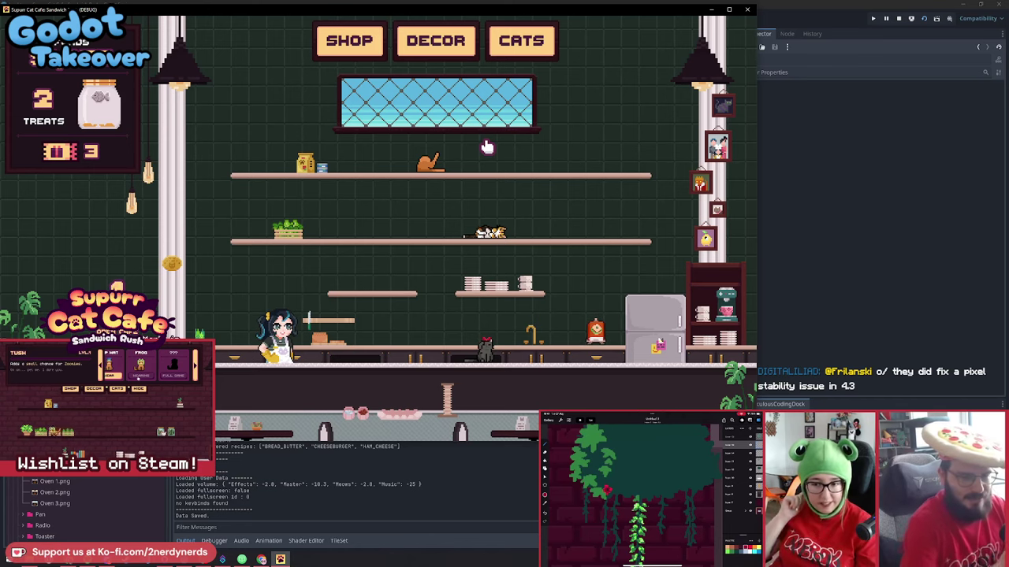
left_click(349, 43)
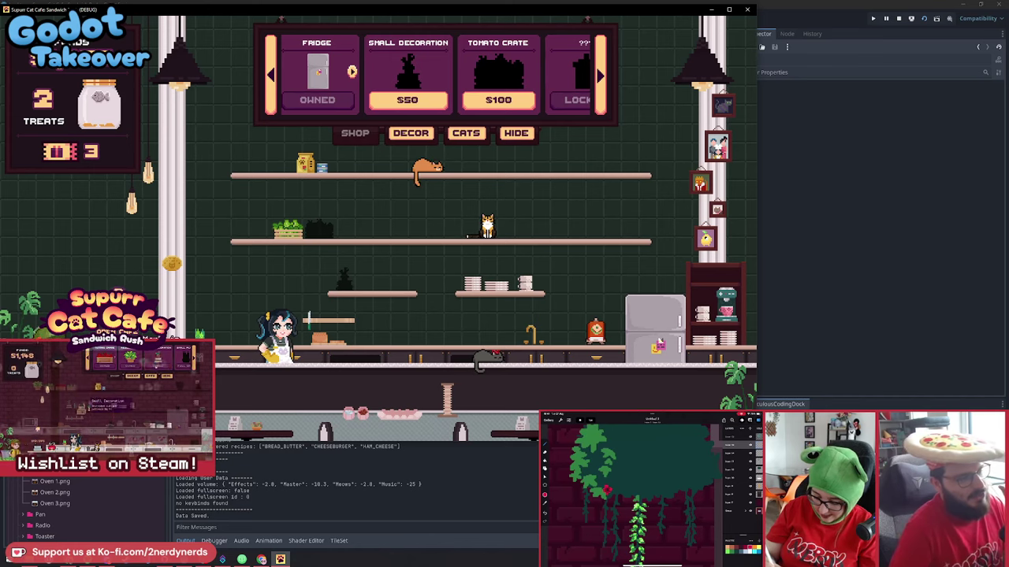
mouse_move(298, 53)
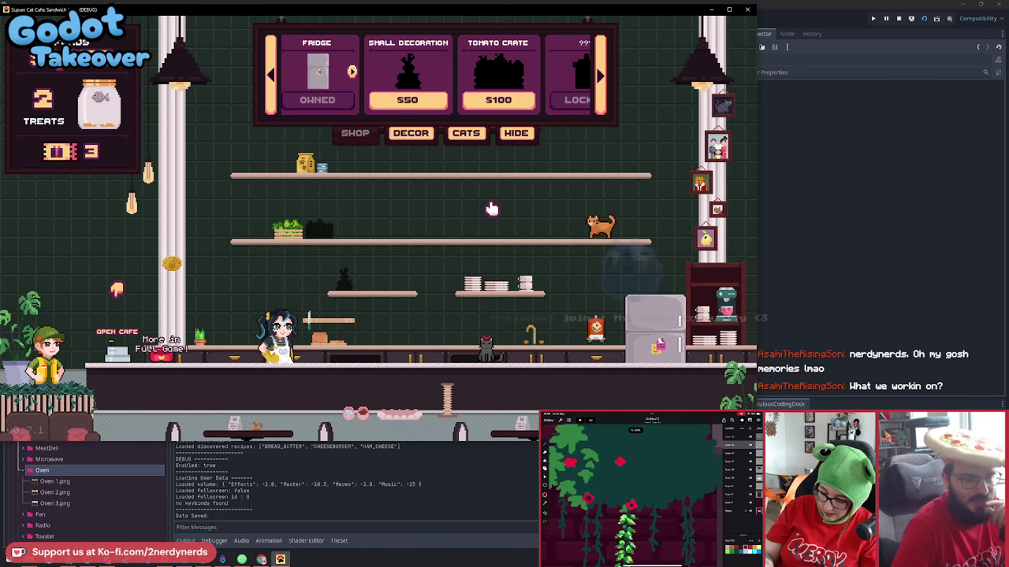
Switch to Chrome, search for "godot 4.3" in a new tab and open the official Godot 4.3 release page
left_click(261, 559)
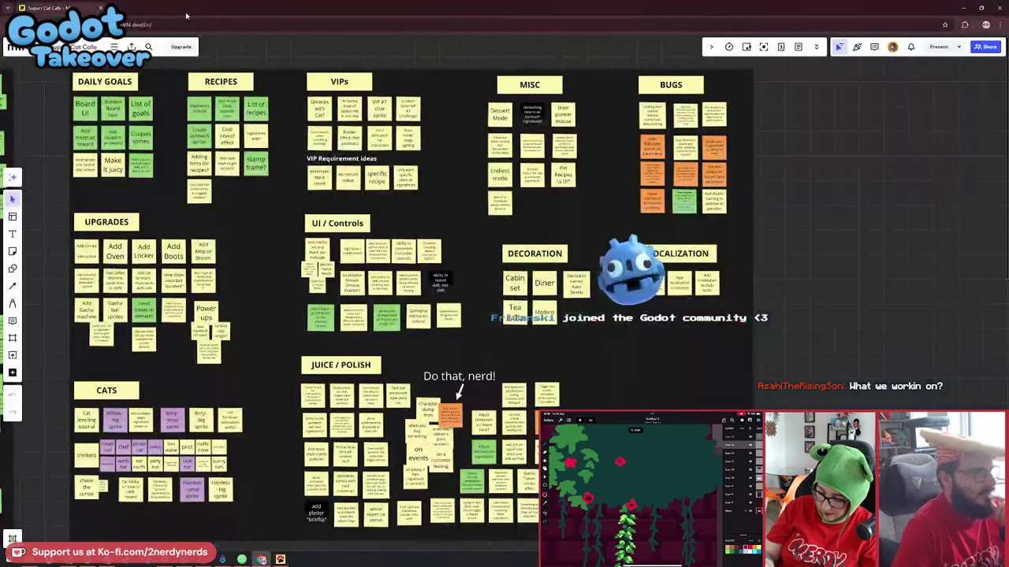
key("ctrl+t")
type("godot")
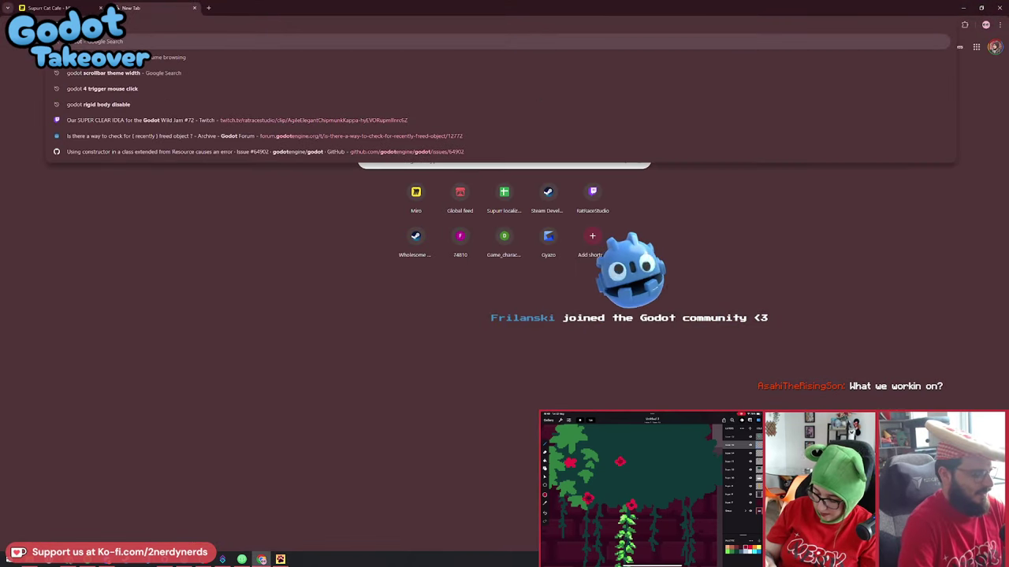
type(" 4.3")
key("Return")
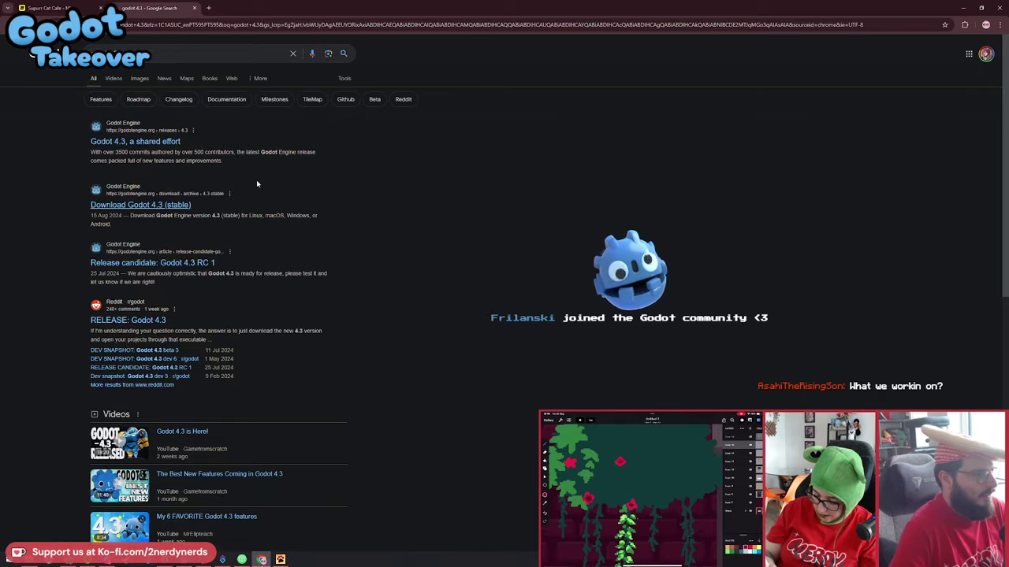
left_click(160, 143)
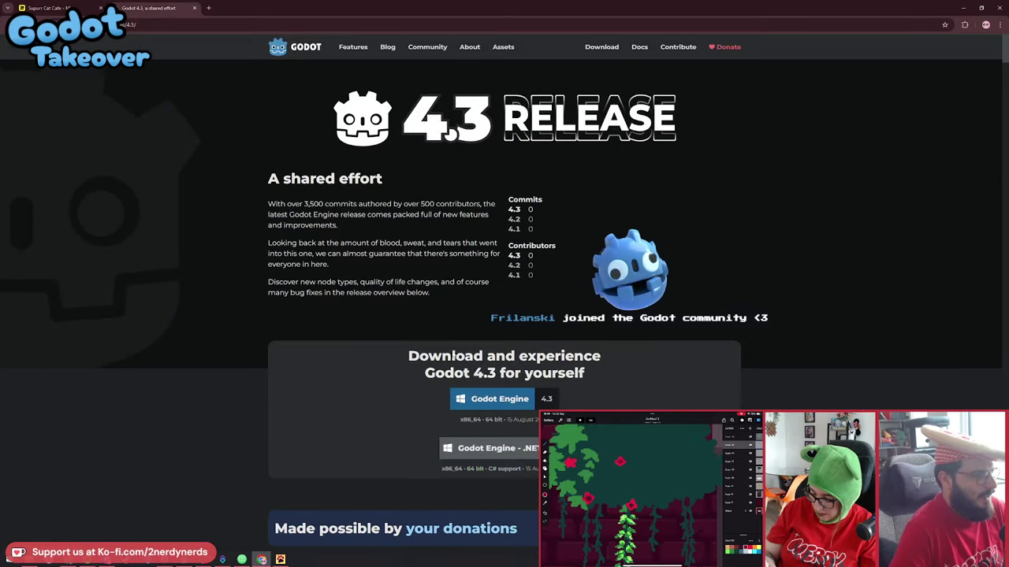
Go to the Rendering section of the release page and read the 2D entry above it on improved pixel art stability
scroll(476, 378, "down", 4)
left_click(466, 300)
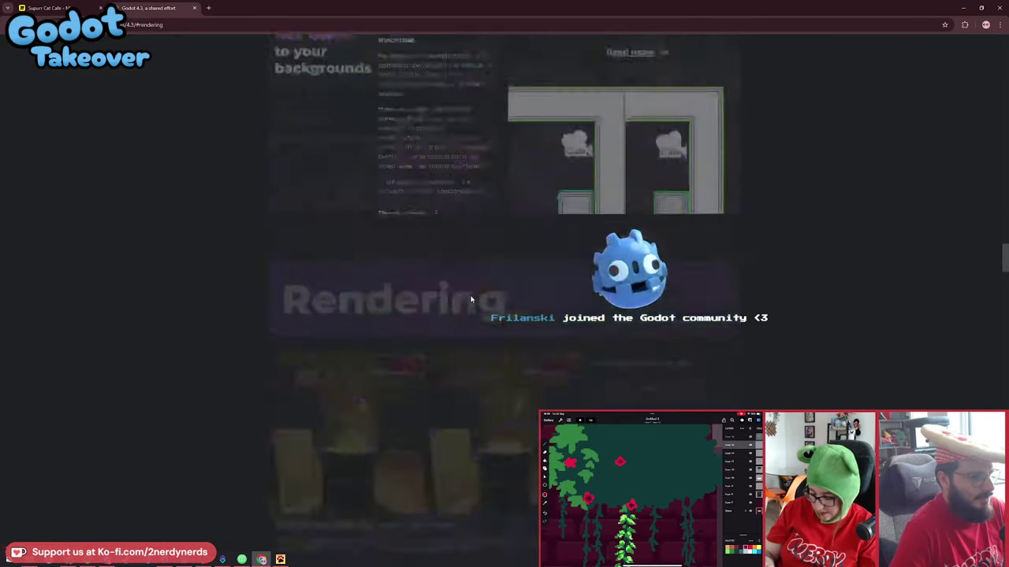
scroll(504, 296, "up", 5)
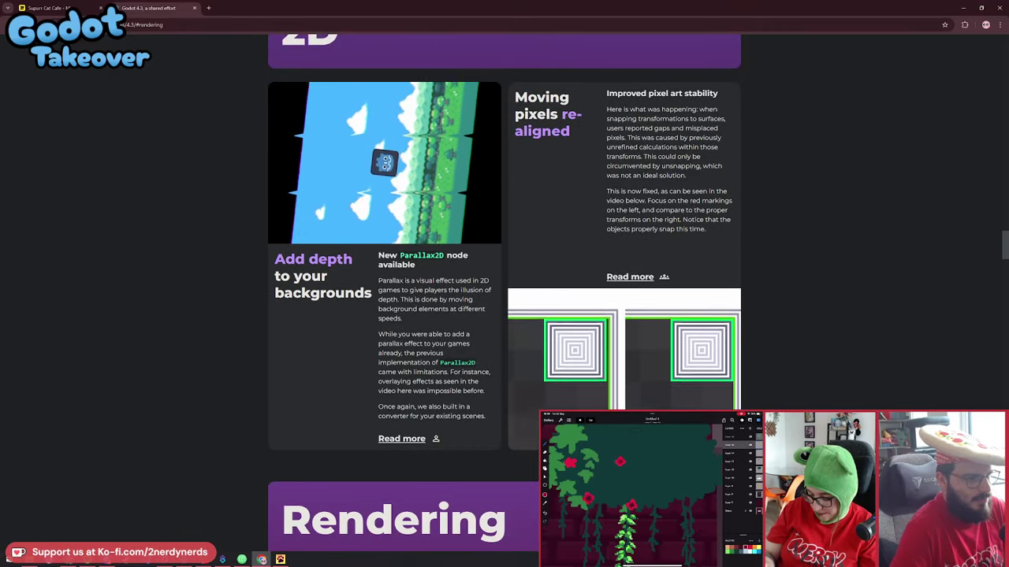
scroll(504, 296, "down", 1)
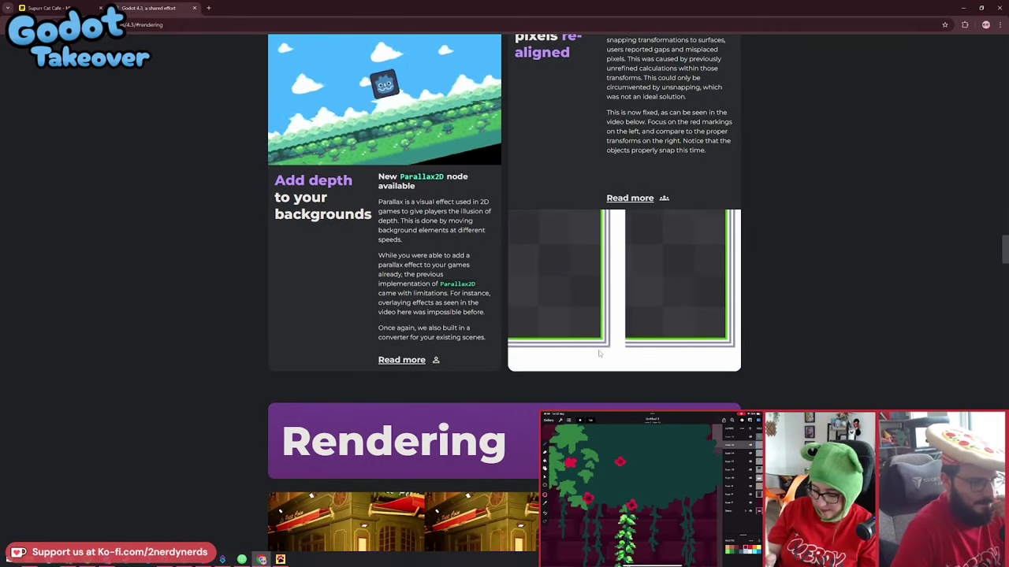
scroll(602, 361, "up", 1)
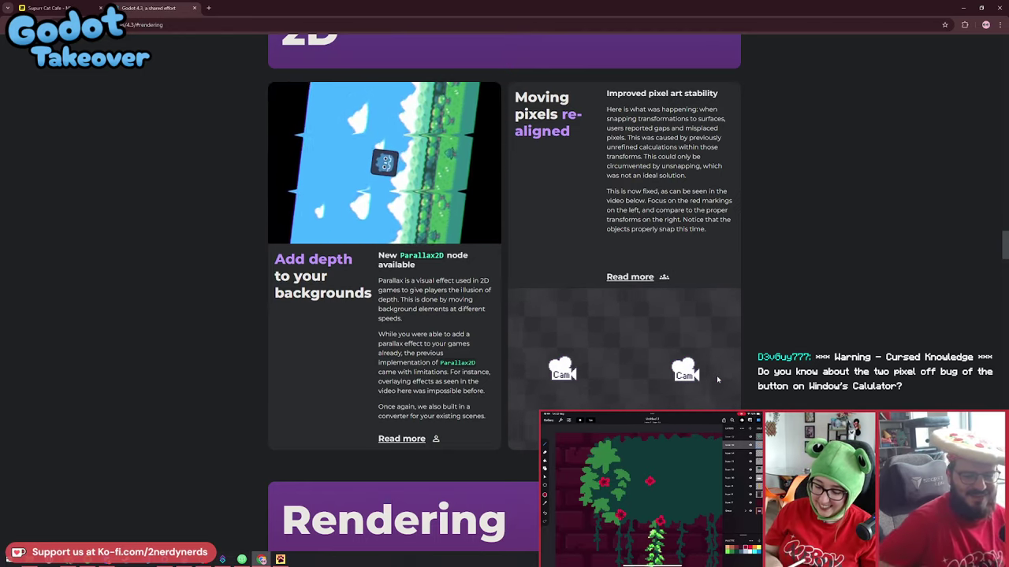
Return to the Miro board tab, switch to the running game and hide its shop
key("ctrl+shift+Tab")
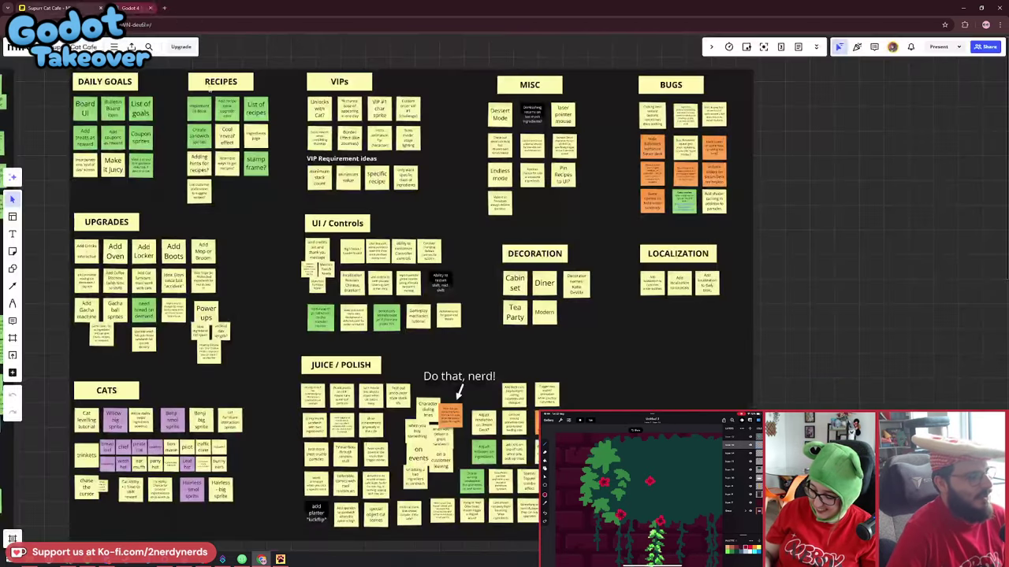
left_click(279, 559)
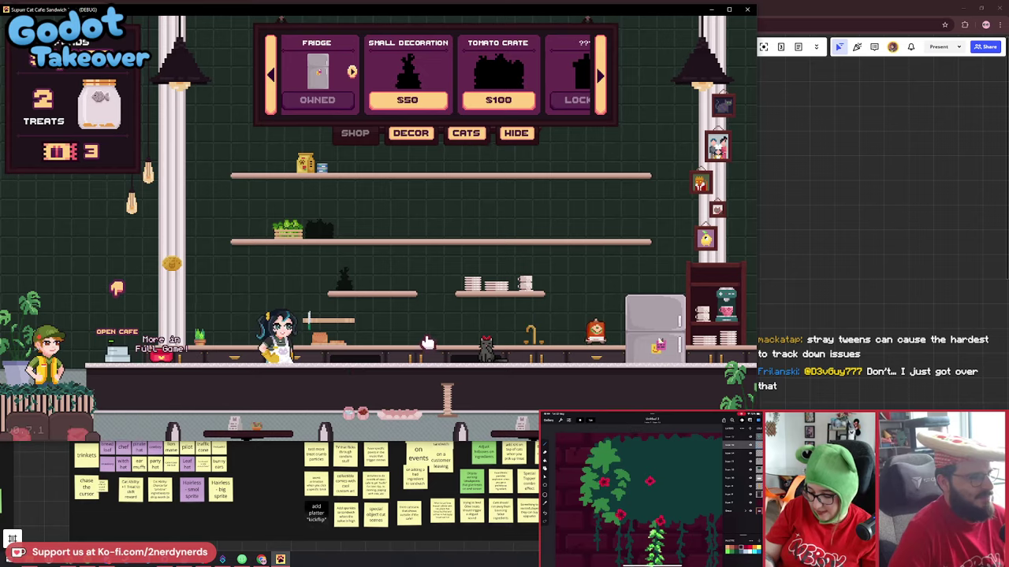
left_click(517, 139)
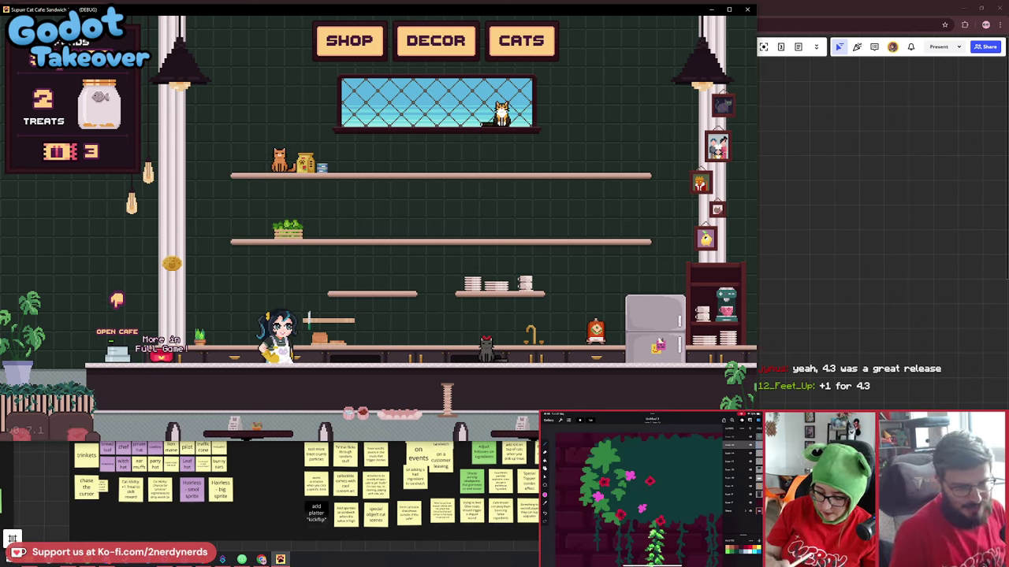
Switch to the Godot editor, check the Cabin wall tile layer, collapse WallDecorationStation and save the level scene
left_click(183, 564)
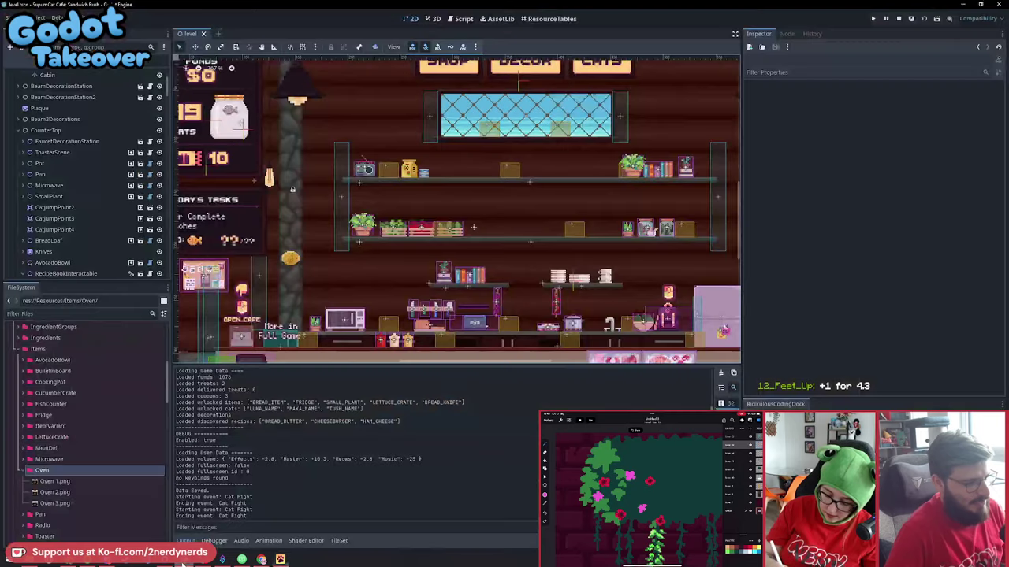
scroll(65, 189, "up", 3)
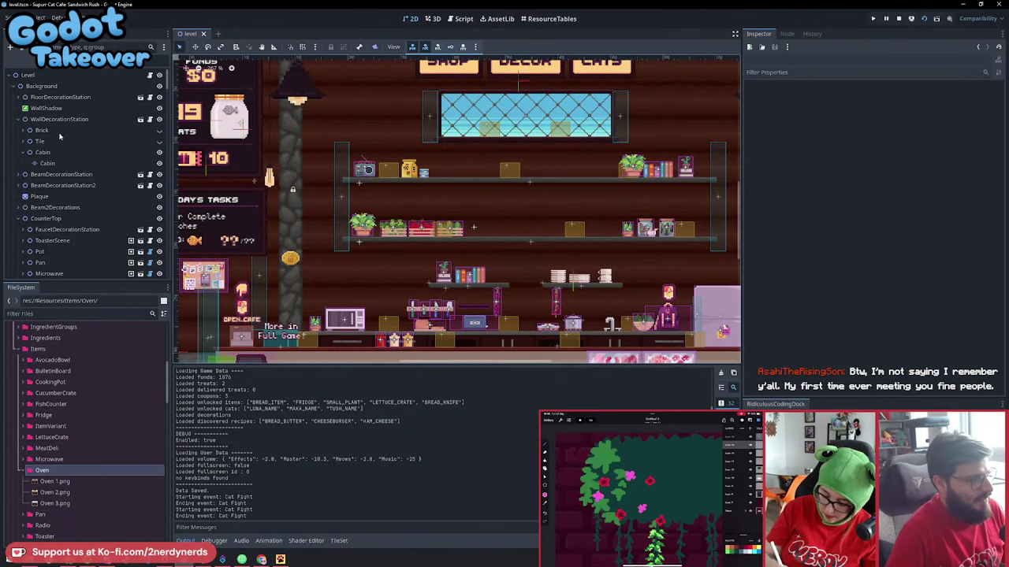
left_click(43, 152)
left_click(49, 163)
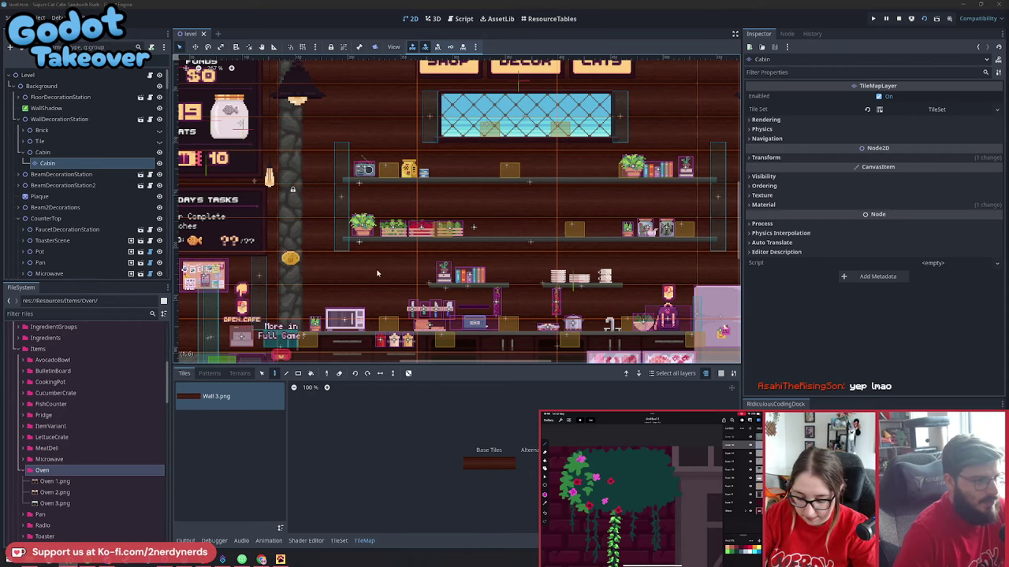
scroll(466, 258, "down", 2)
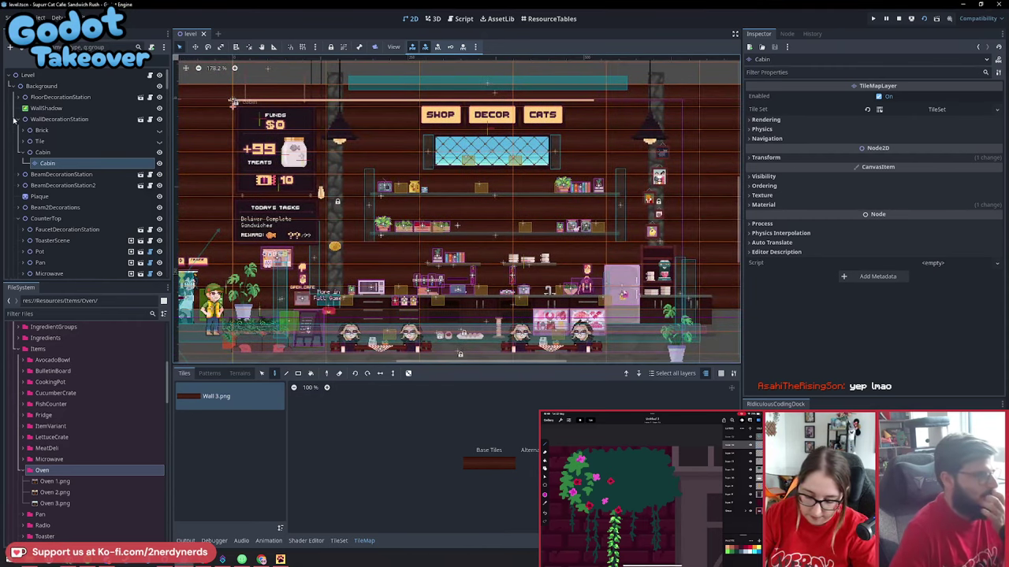
left_click(21, 119)
left_click(83, 119)
left_click(297, 435)
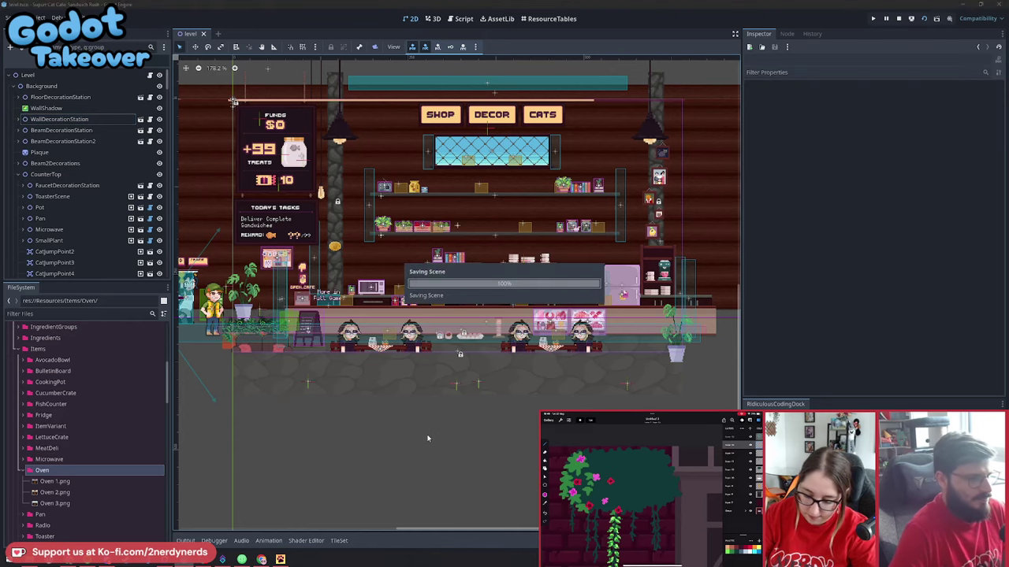
Examine the kitchen counter area of the level and the Oven 1.png sprite in the Oven folder
middle_click_drag(410, 400, 411, 439)
scroll(409, 410, "up", 1)
left_click(56, 481)
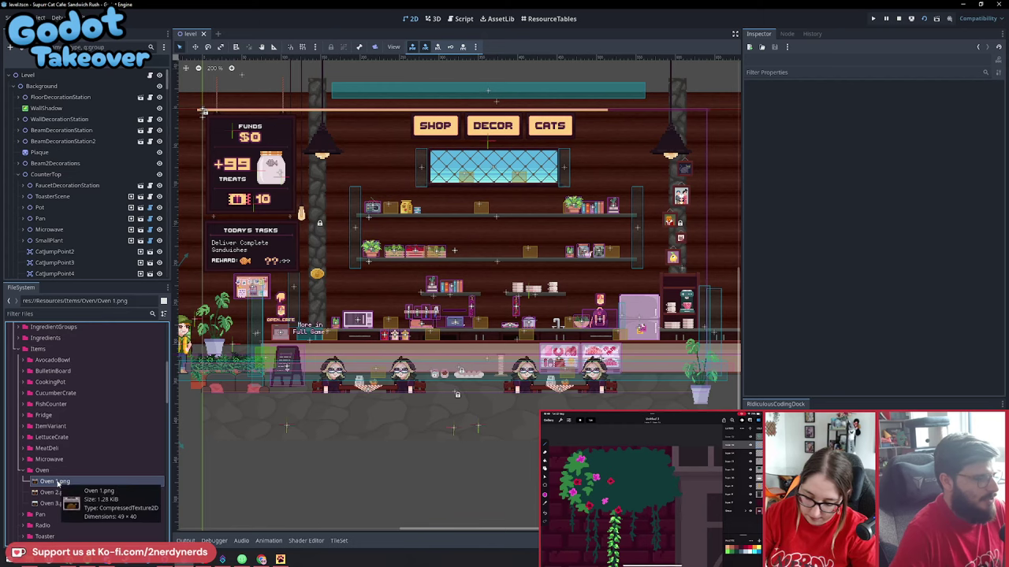
left_click(41, 470)
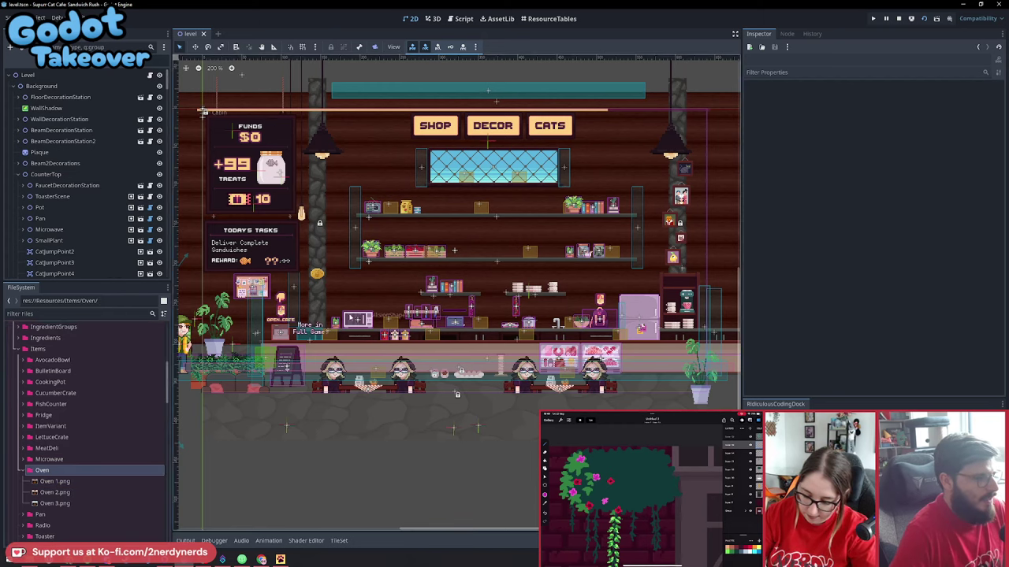
scroll(354, 317, "up", 2)
scroll(354, 318, "up", 1)
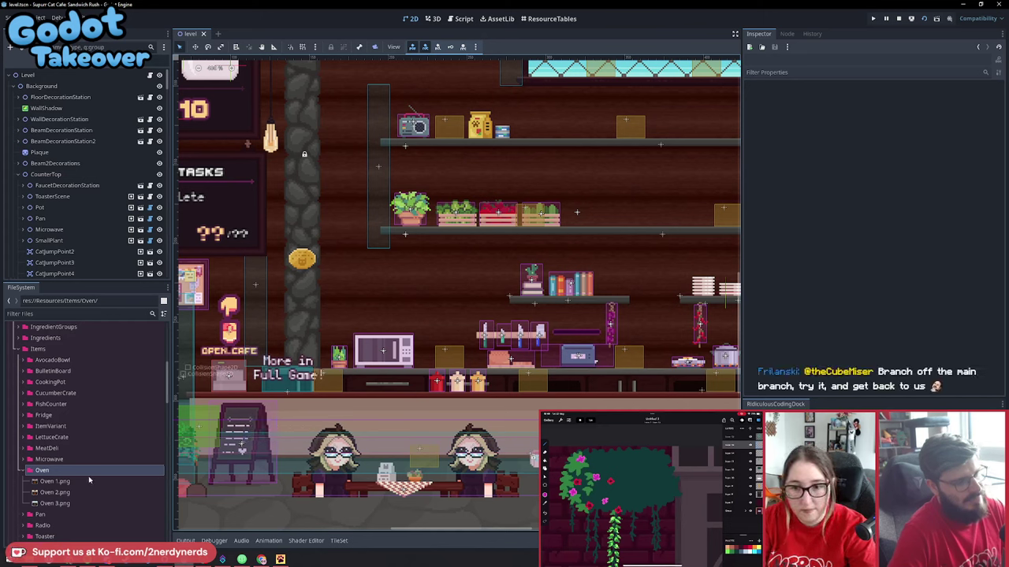
mouse_move(89, 480)
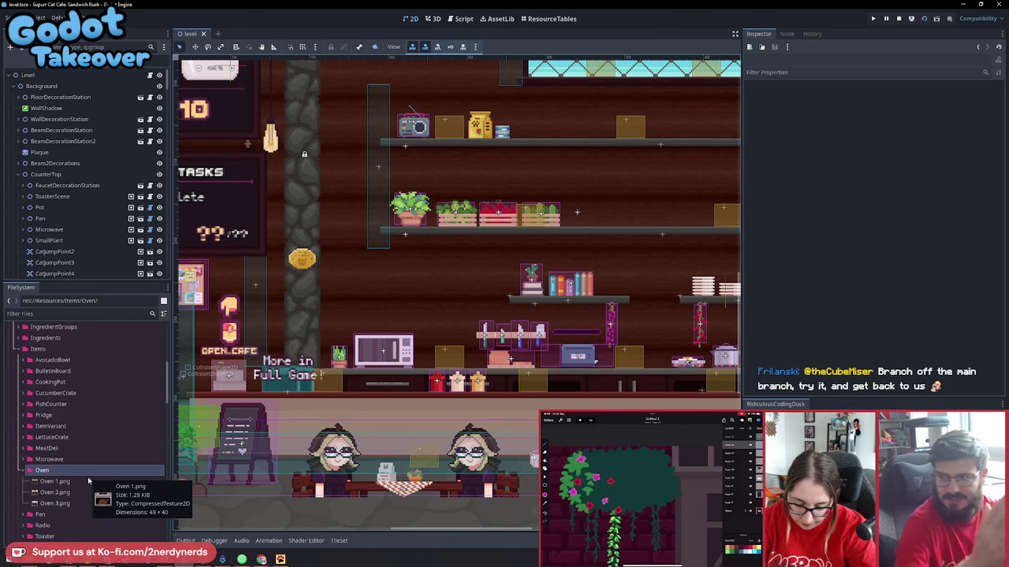
Create a new Item resource in the Oven folder and save it as Oven.tres
right_click(43, 471)
mouse_move(118, 385)
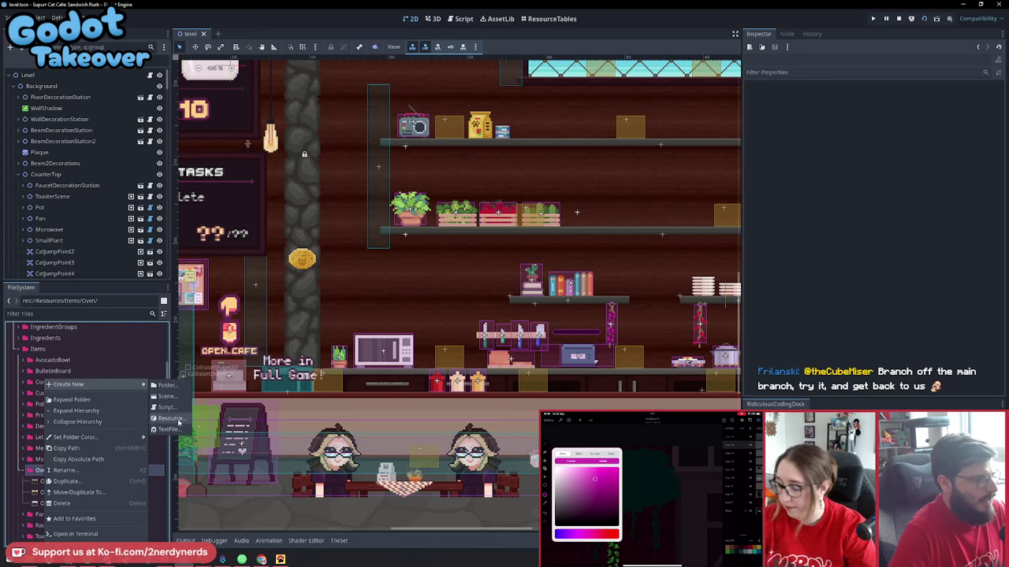
left_click(169, 420)
type("Item")
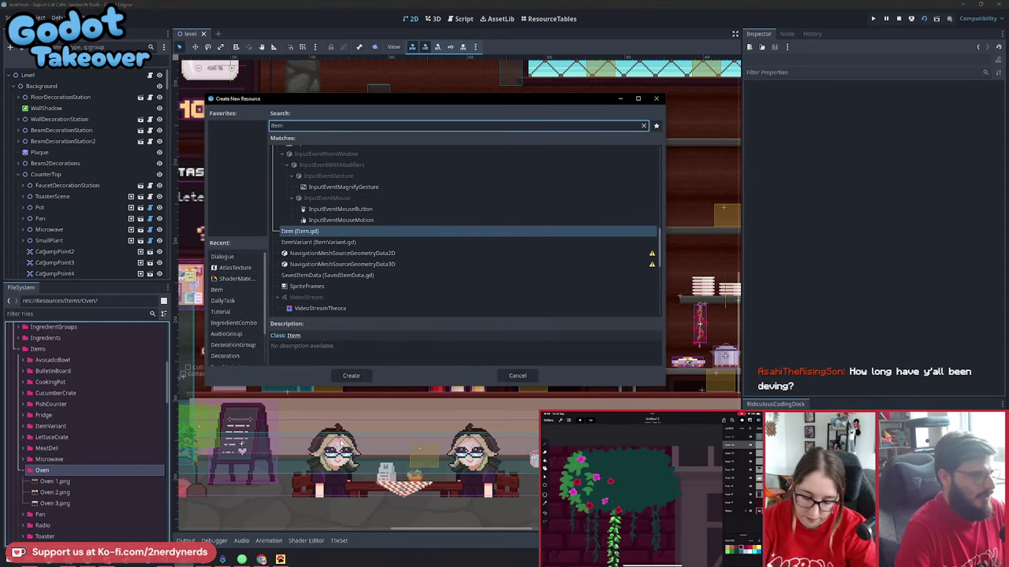
key("Return")
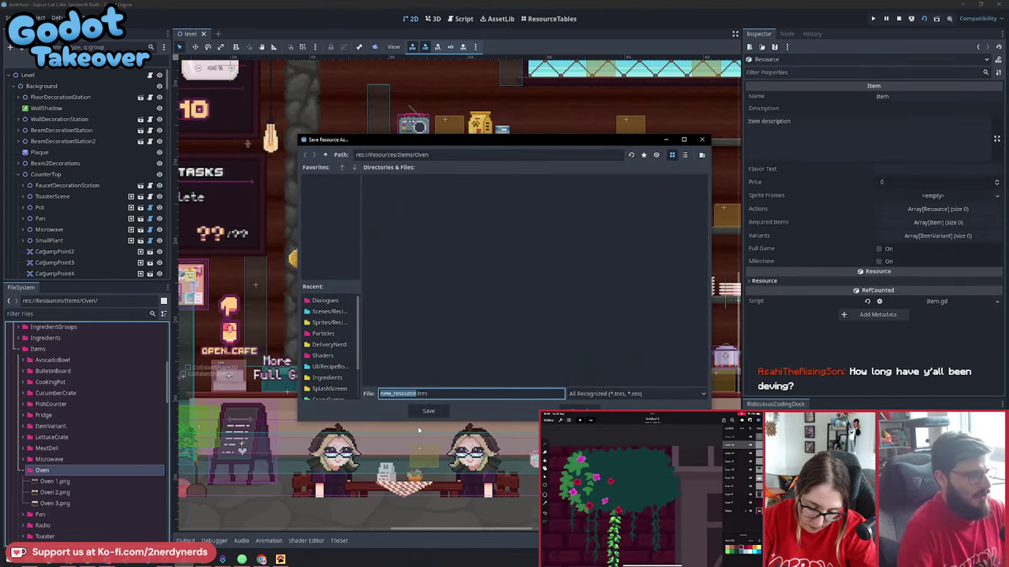
type("Oven")
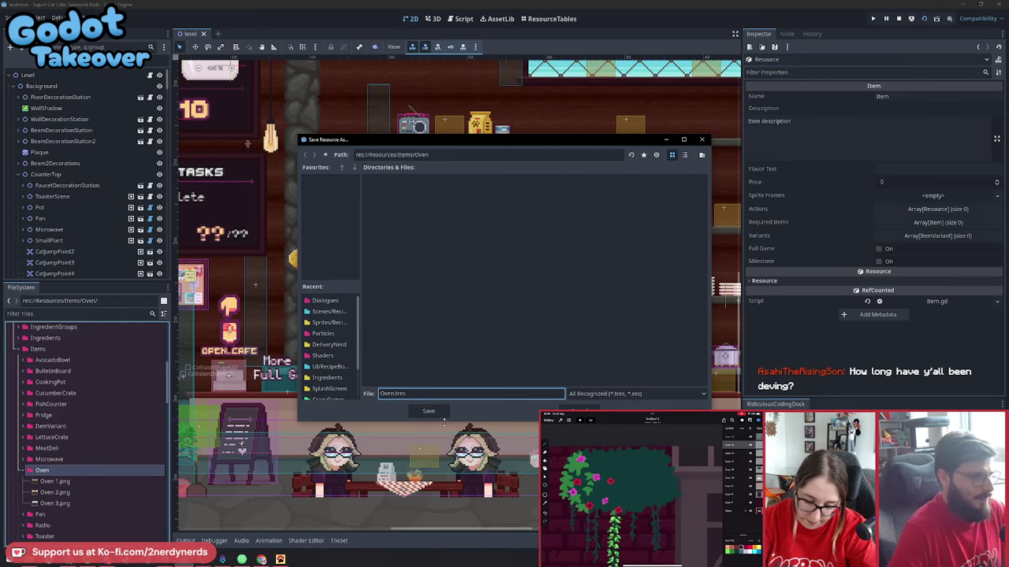
left_click(428, 410)
Run the game to view the café and close its window
key("F5")
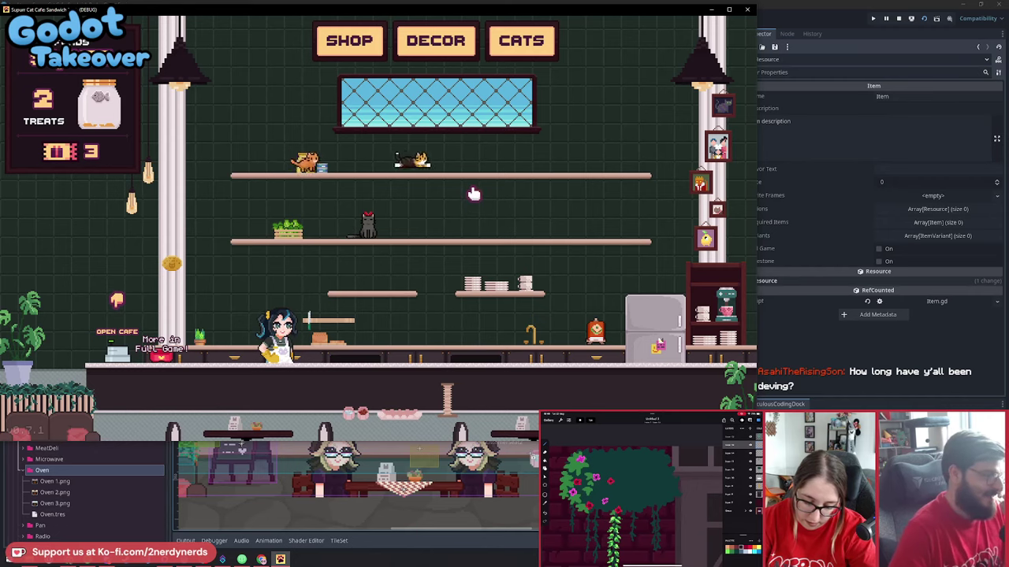
left_click(747, 8)
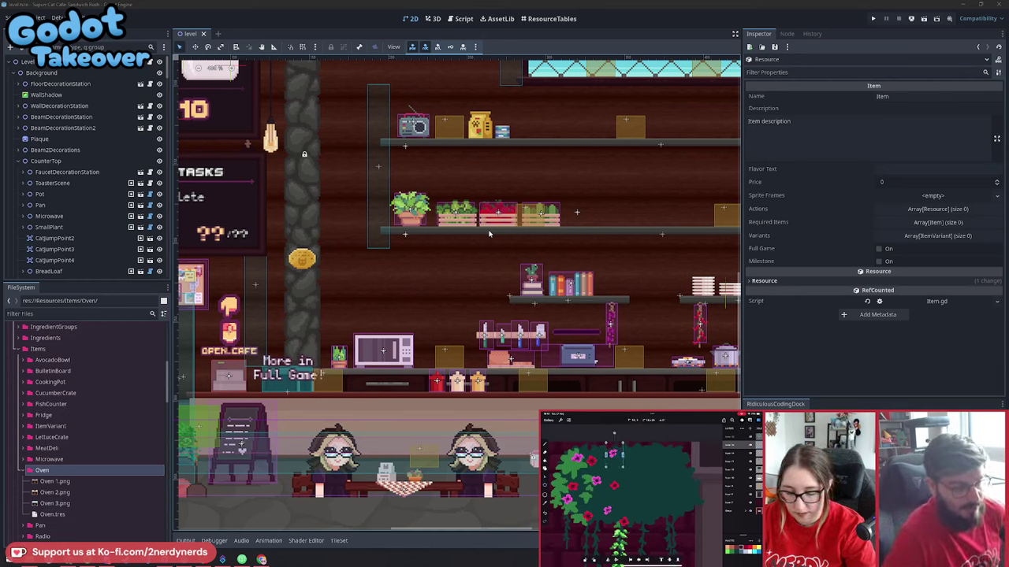
scroll(533, 272, "down", 1)
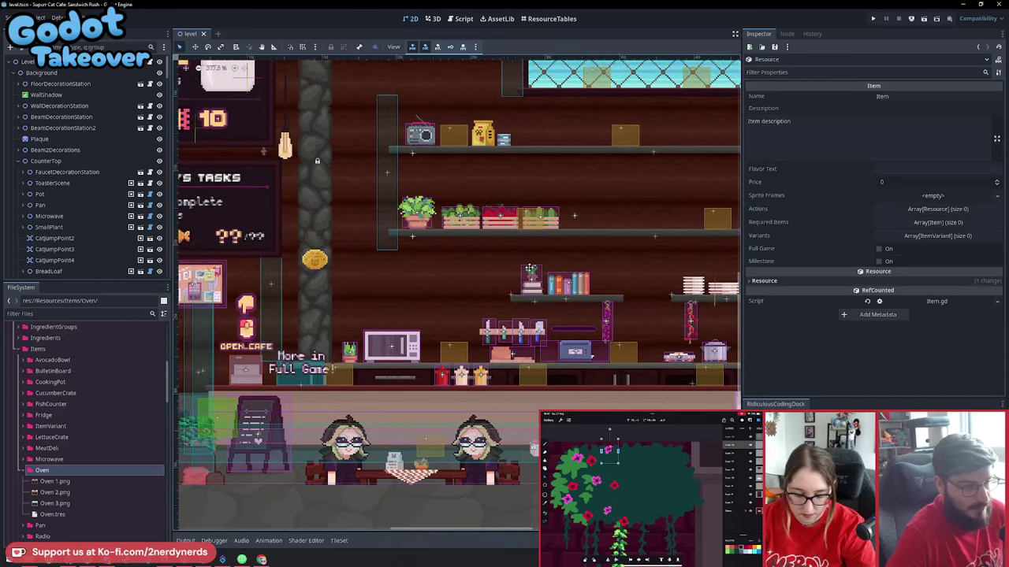
scroll(530, 270, "down", 1)
scroll(446, 285, "up", 3)
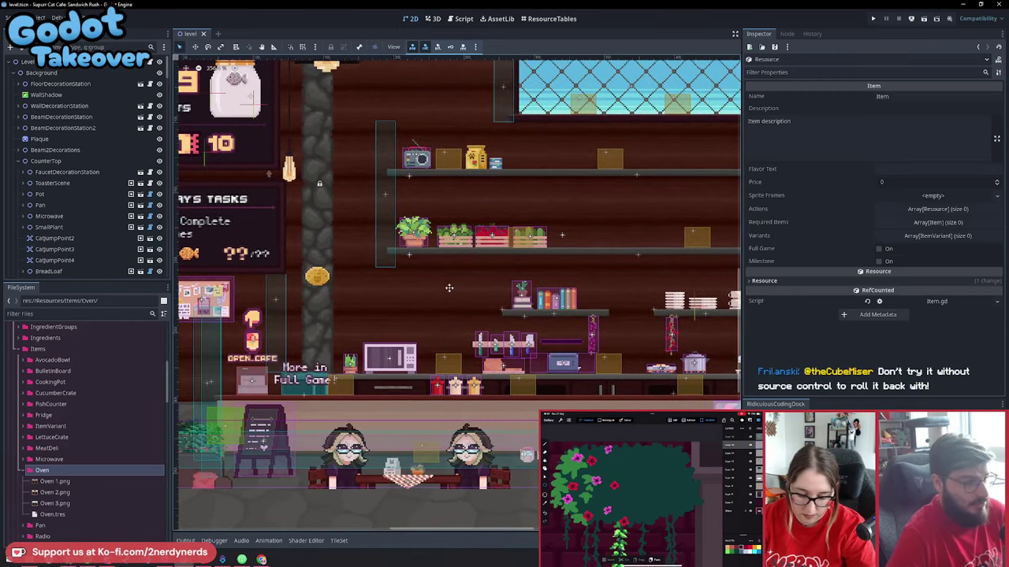
scroll(449, 288, "down", 1)
scroll(449, 290, "up", 1)
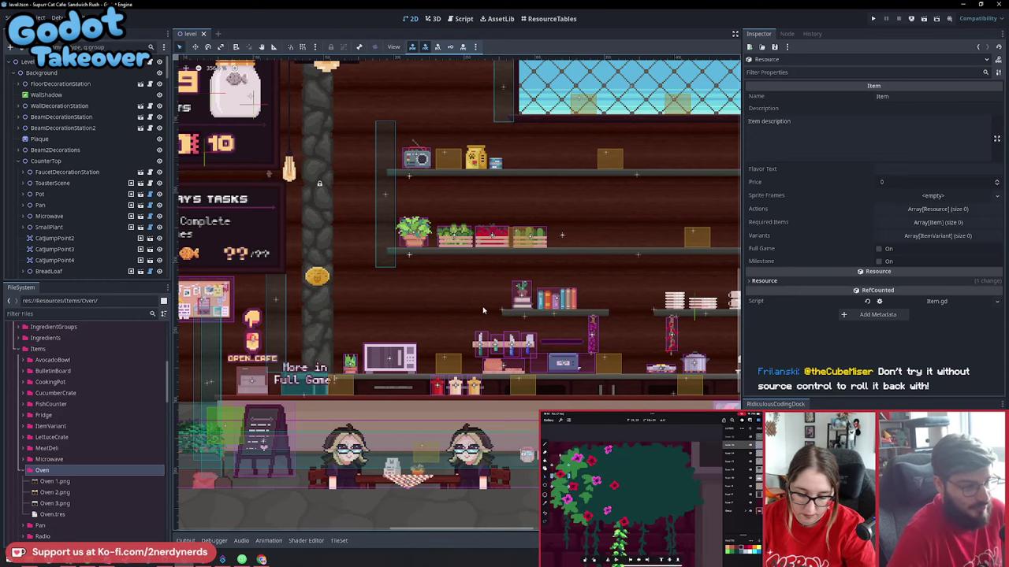
scroll(481, 307, "up", 1)
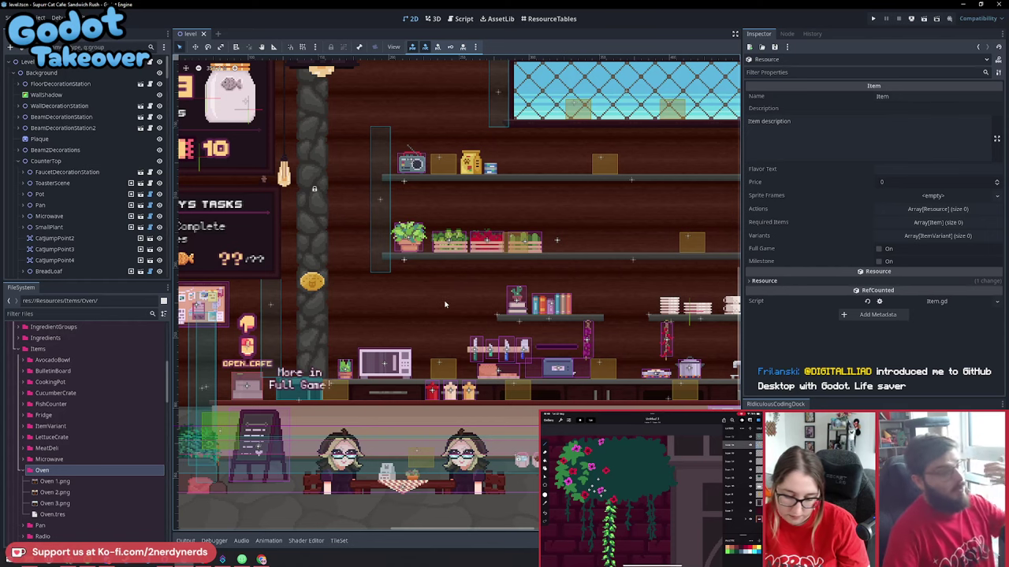
Open the Oven.tres resource in the Inspector and open its Name for editing
middle_click_drag(437, 319, 375, 336)
scroll(421, 317, "down", 5)
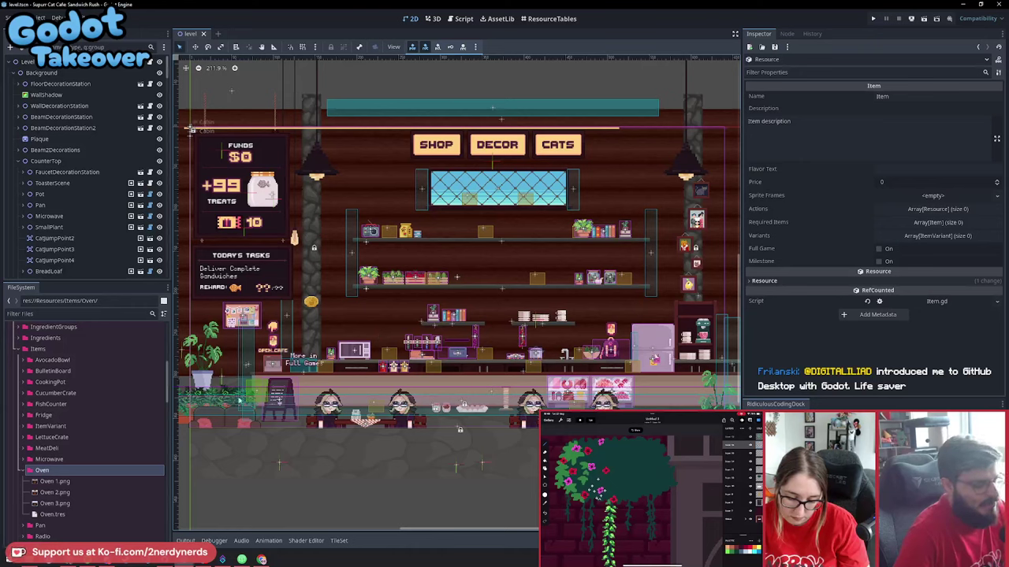
left_click(52, 514)
left_click(907, 96)
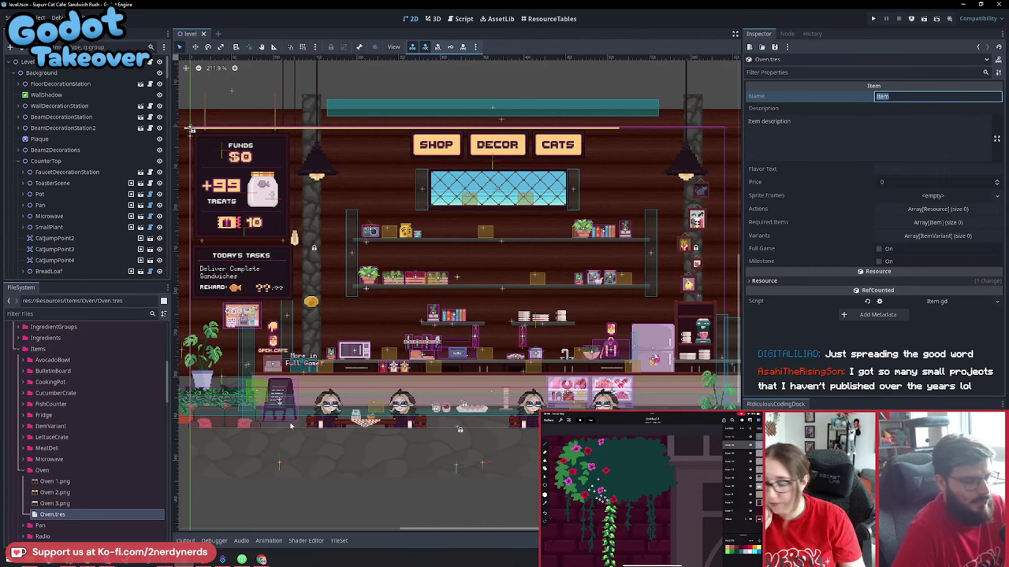
Switch to GitHub Desktop, review the pending file changes on the develop branch and return to the Godot editor
key("alt+Tab")
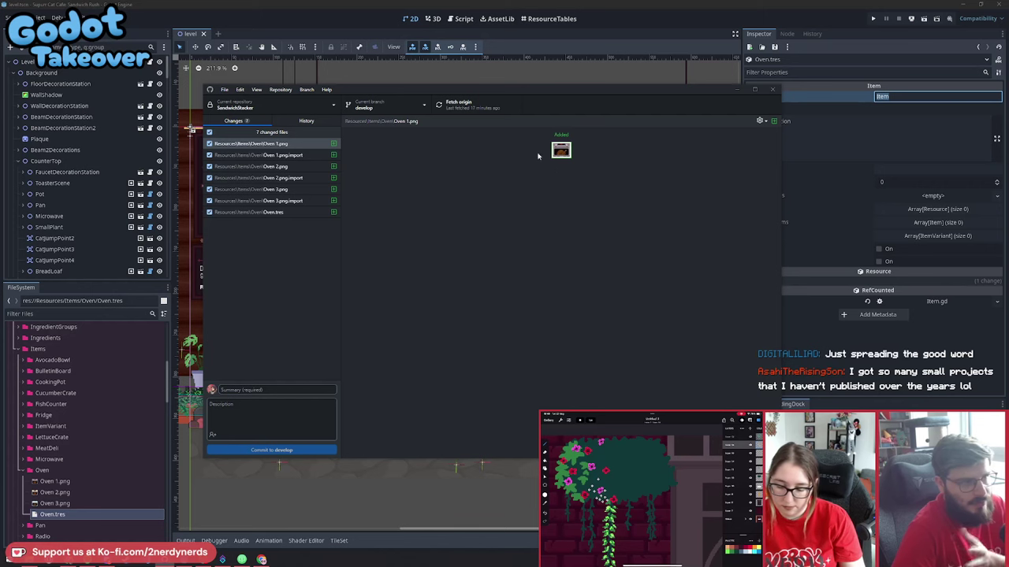
mouse_move(587, 93)
left_mouse_down()
mouse_move(626, 98)
mouse_move(586, 95)
left_mouse_up()
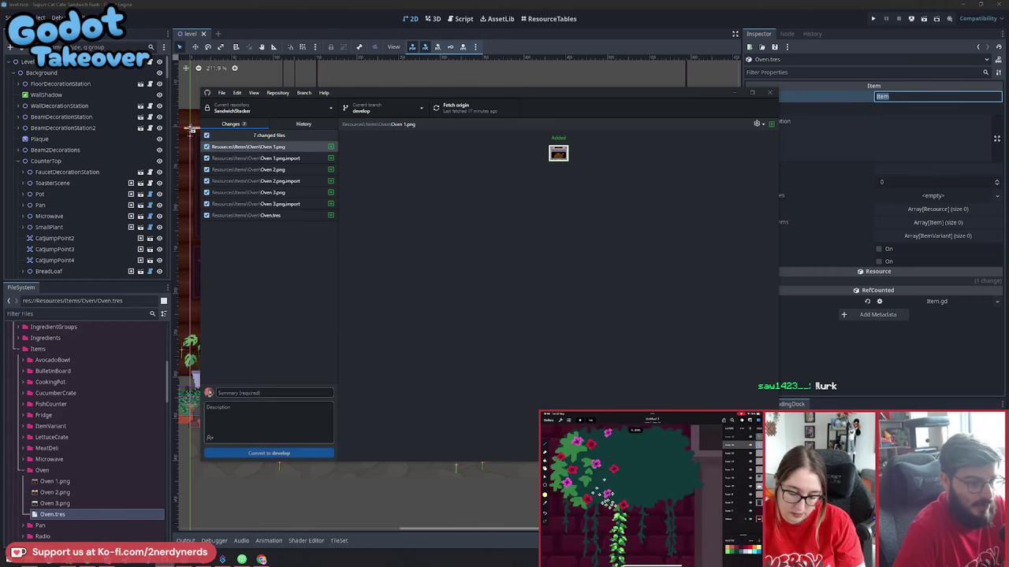
key("alt+Tab")
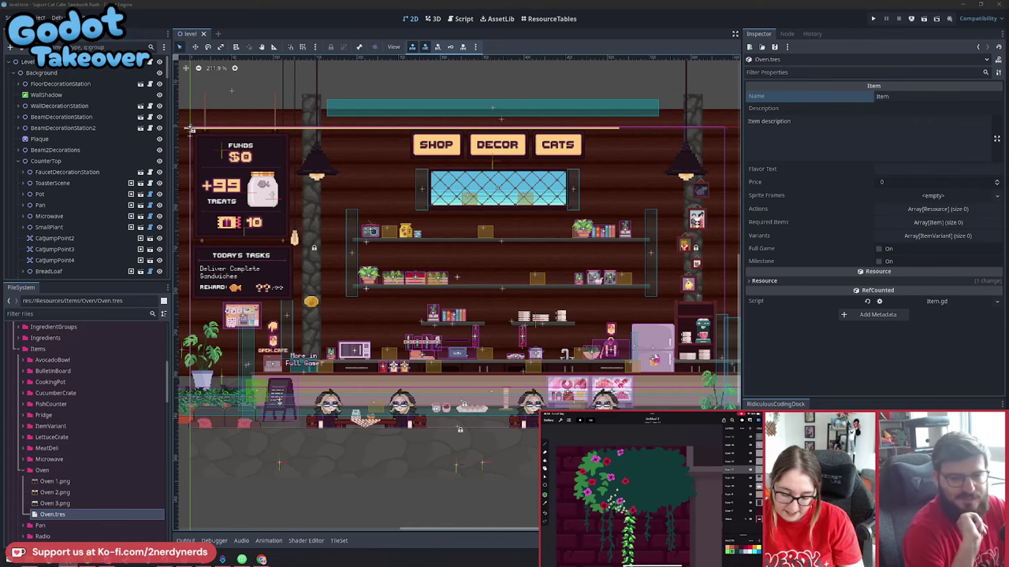
Set the Oven.tres item's name to Oven
right_click(405, 339, "alt")
scroll(301, 380, "up", 1)
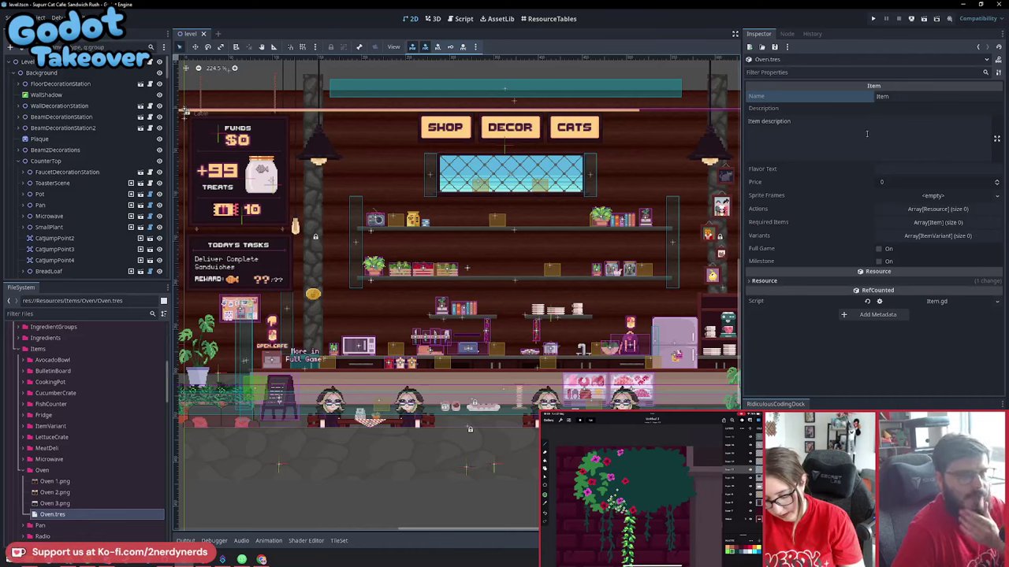
left_click(891, 96)
double_click(891, 96)
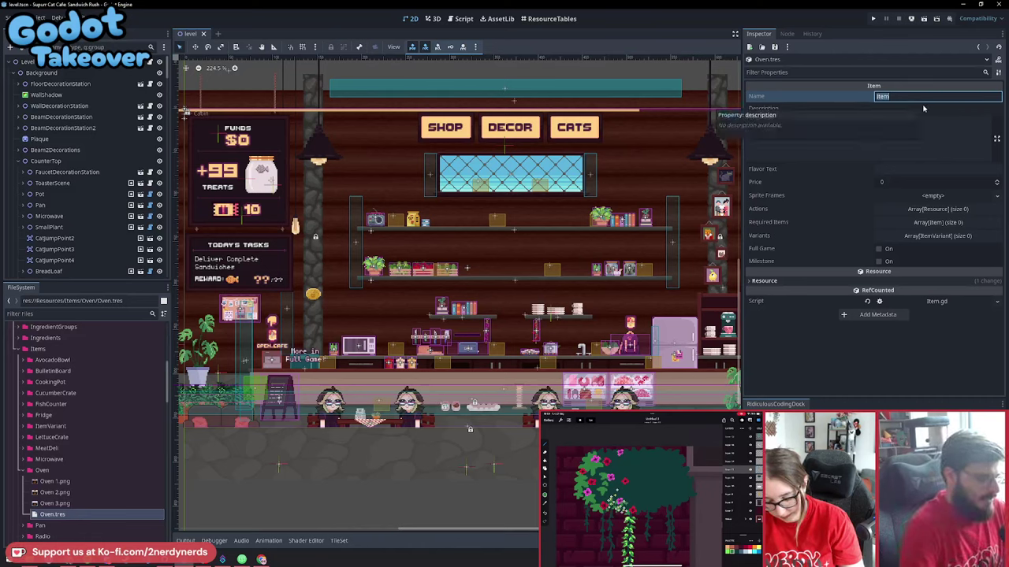
type("Oven")
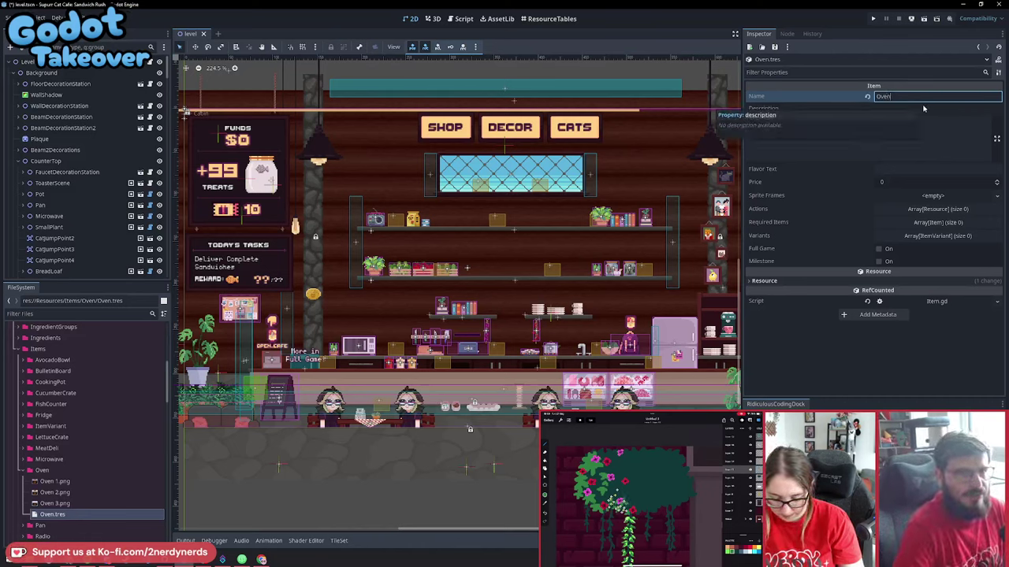
Add one empty element to the Oven item's Actions array and check which resource types it accepts
left_click(821, 141)
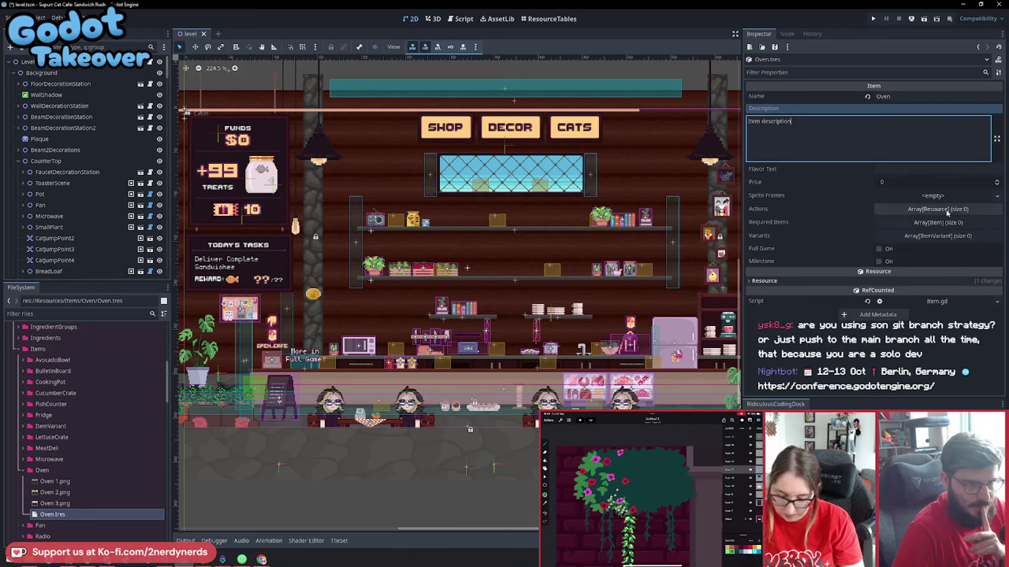
left_click(920, 210)
left_click(906, 235)
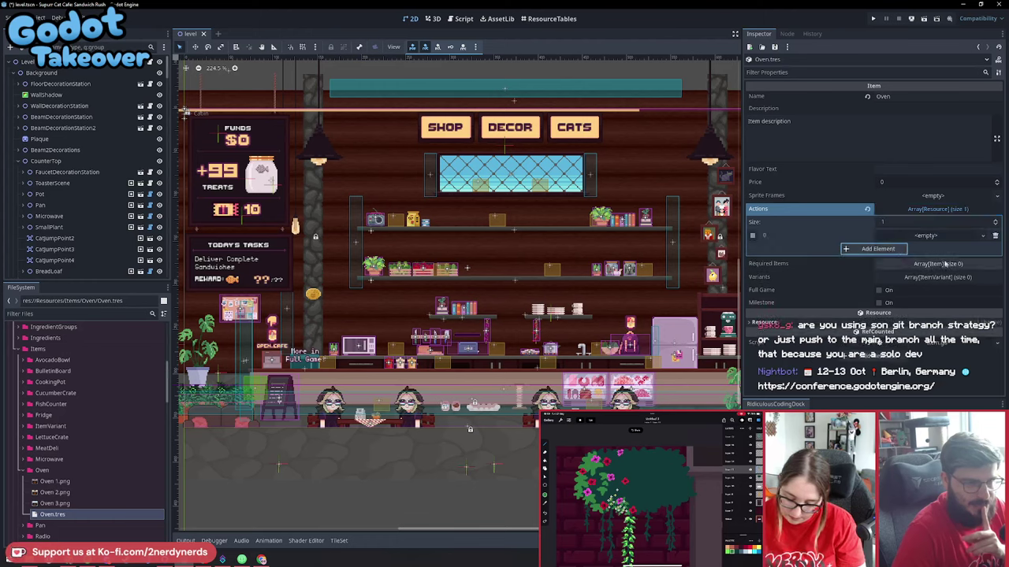
left_click(982, 238)
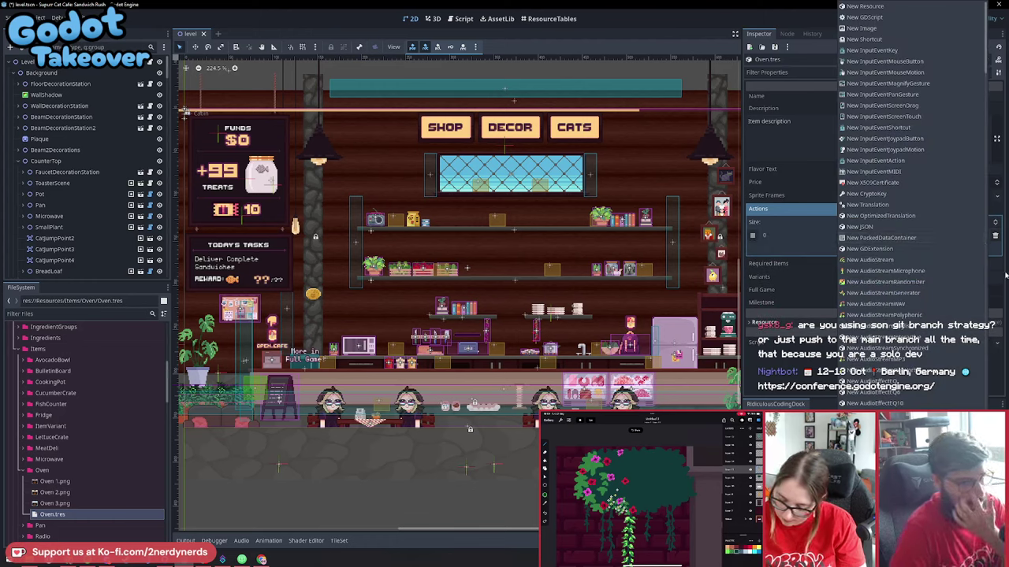
left_click(994, 260)
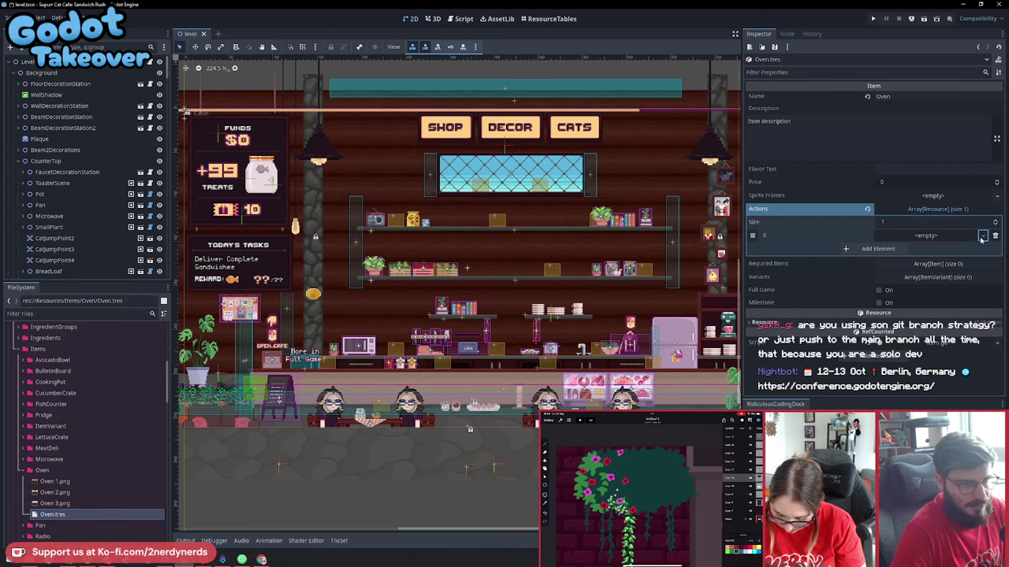
left_click(983, 236)
left_click(995, 261)
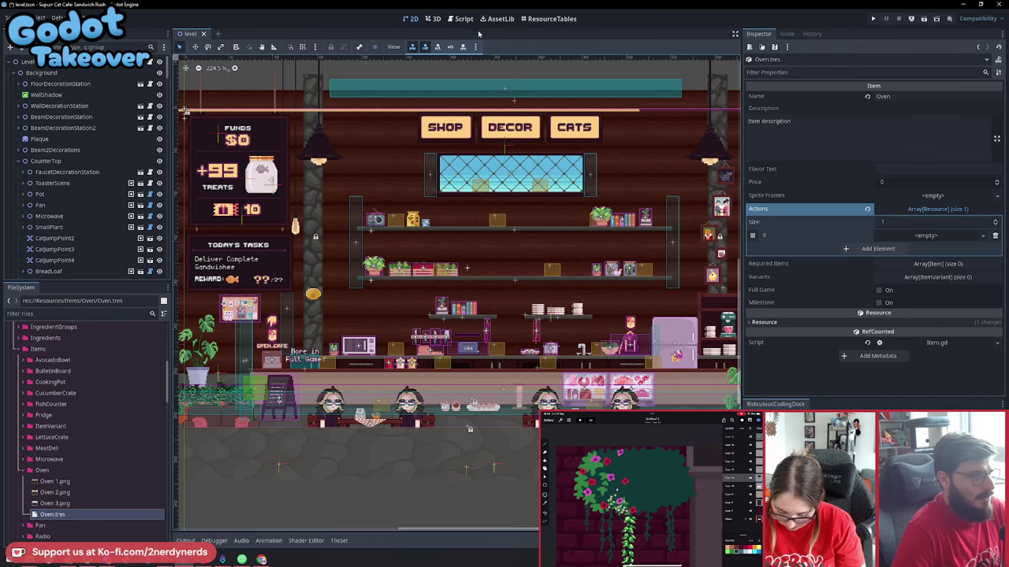
In Item.gd, change the element type of the exported actions array to Action and save the script
key("ctrl+F3")
left_click(195, 107)
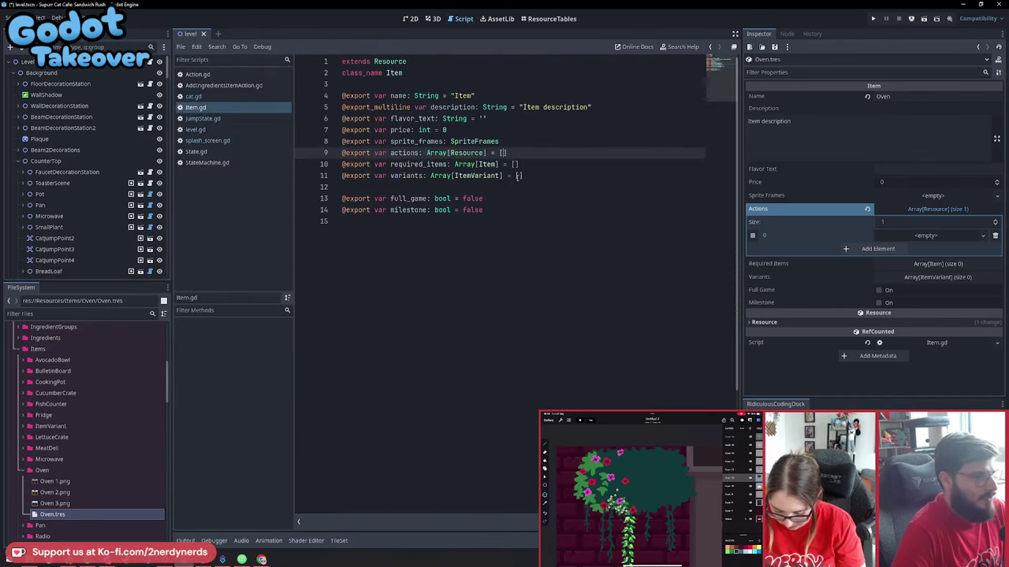
double_click(457, 153)
type("Action")
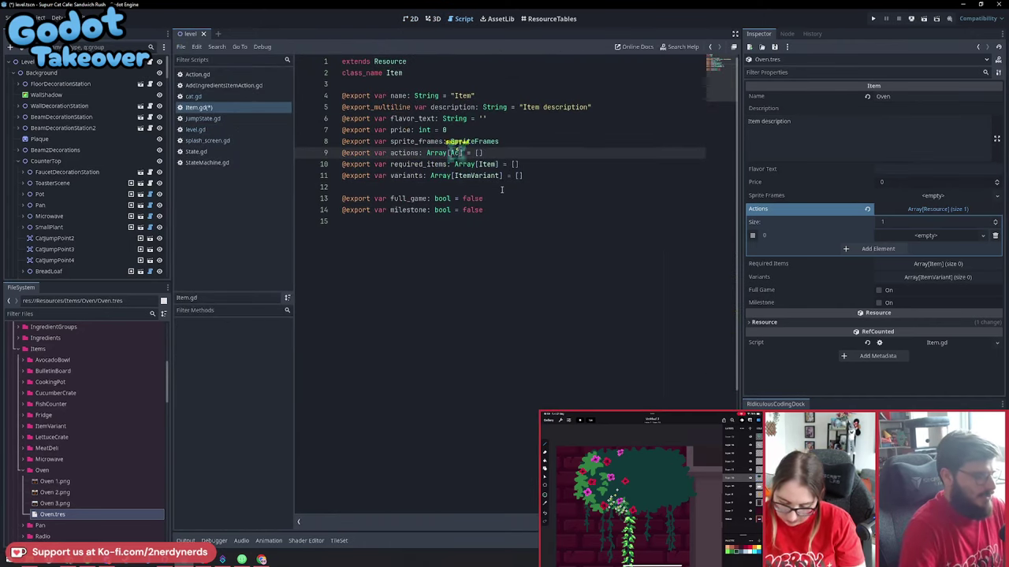
left_click_drag(499, 142, 448, 130)
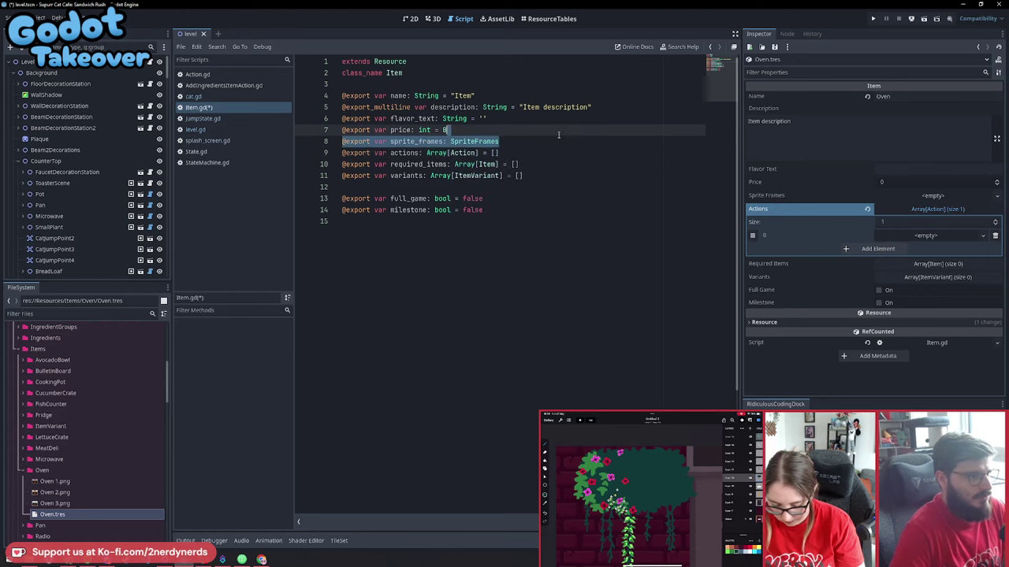
left_click(547, 146)
key("ctrl+s")
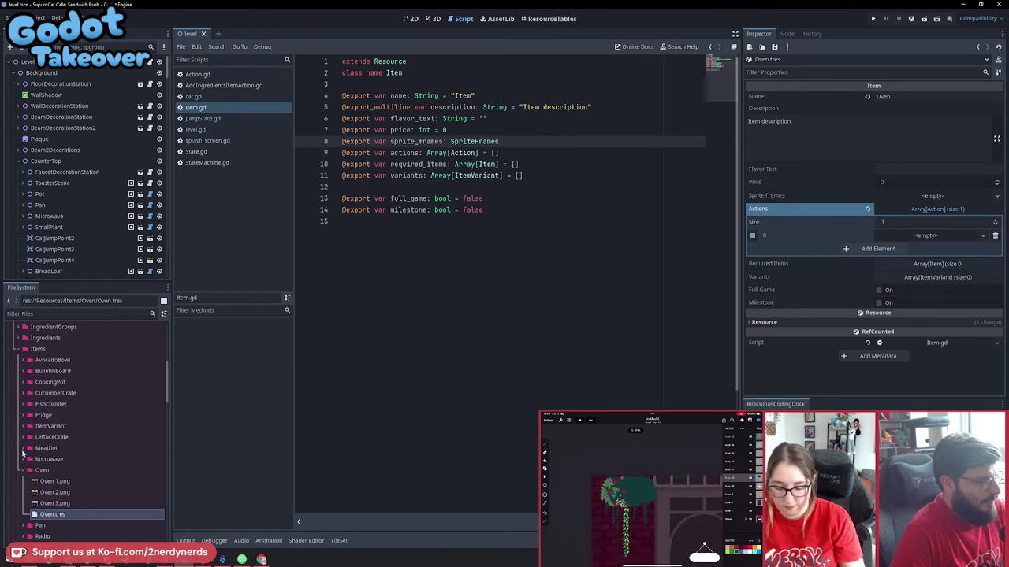
Examine the MeatDeli.tres item's properties as a reference and collapse the MeatDeli folder
left_click(24, 448)
left_click(56, 503)
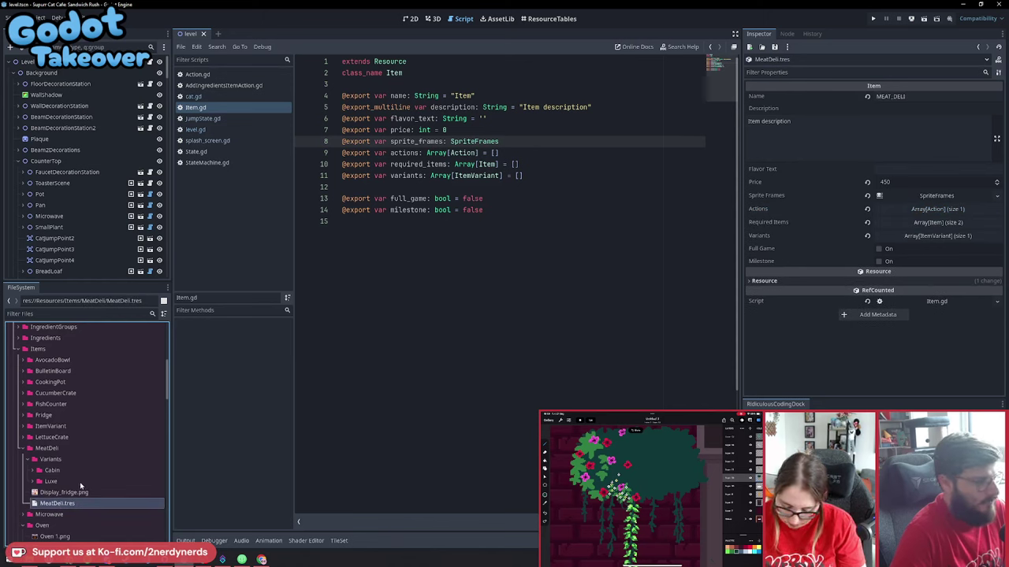
left_click(29, 449)
Reopen Oven.tres, assign a new AddIngredientsItemAction to its empty Actions element and expand the action's properties
left_click(52, 514)
left_click(937, 208)
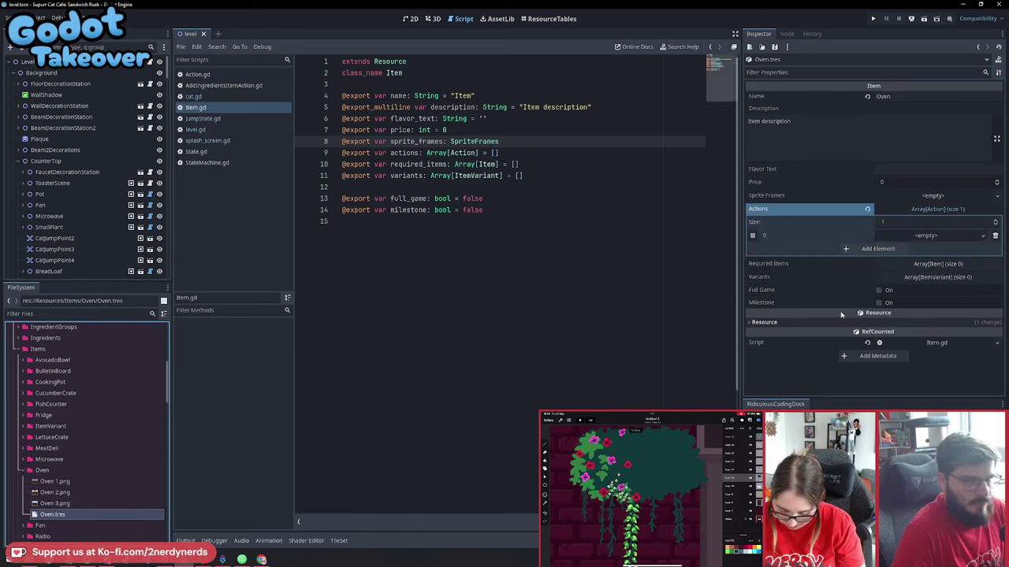
left_click(934, 236)
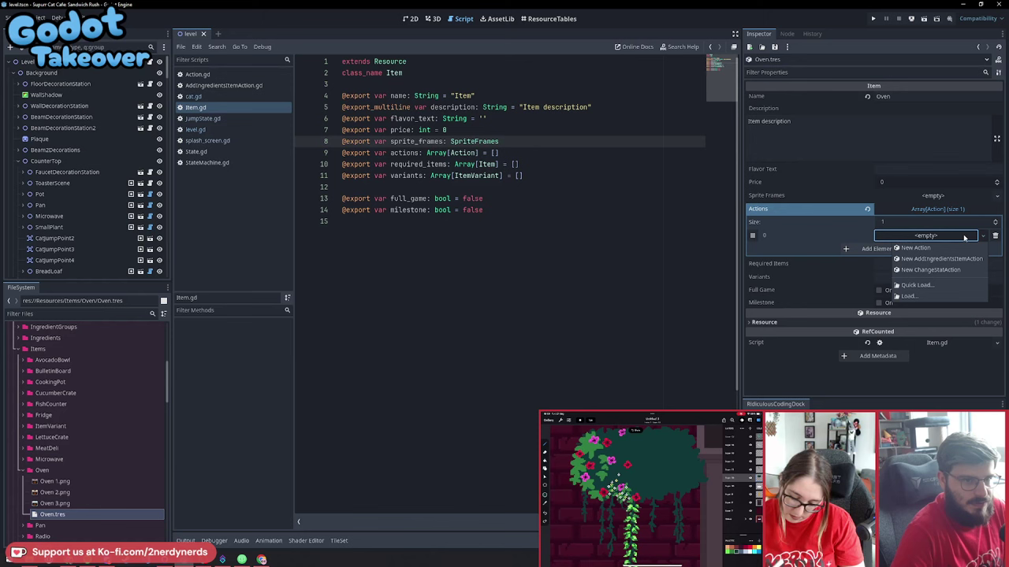
left_click(930, 262)
left_click(929, 234)
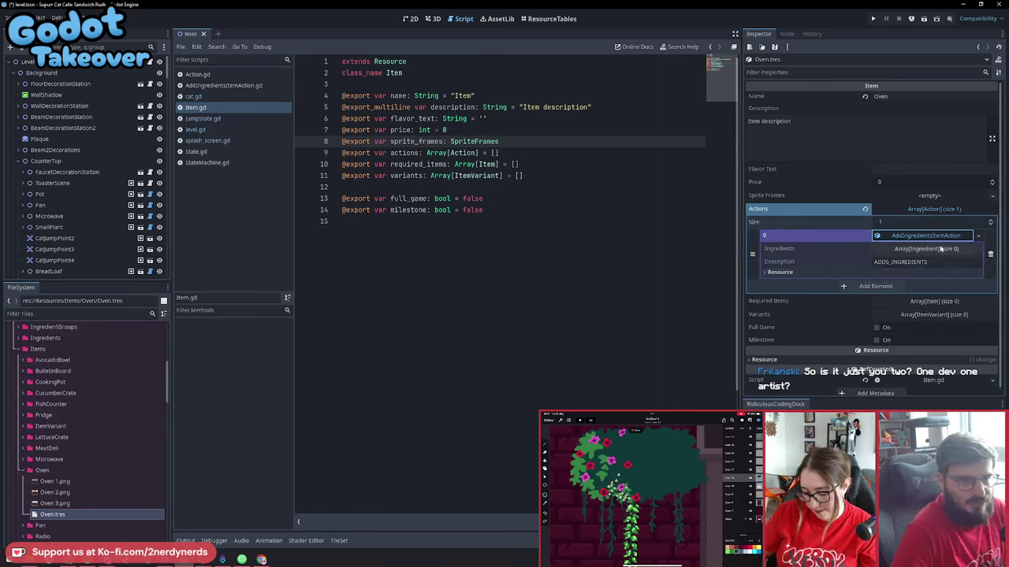
Add an empty element to the action's Ingredients array and try Quick Load to fill it
left_click(938, 249)
left_click(875, 275)
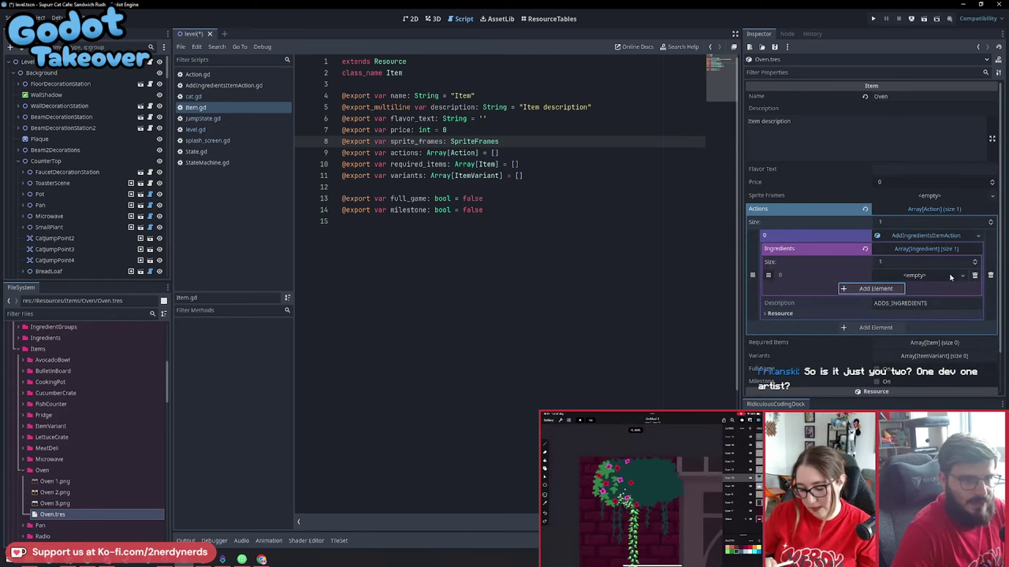
left_click(942, 276)
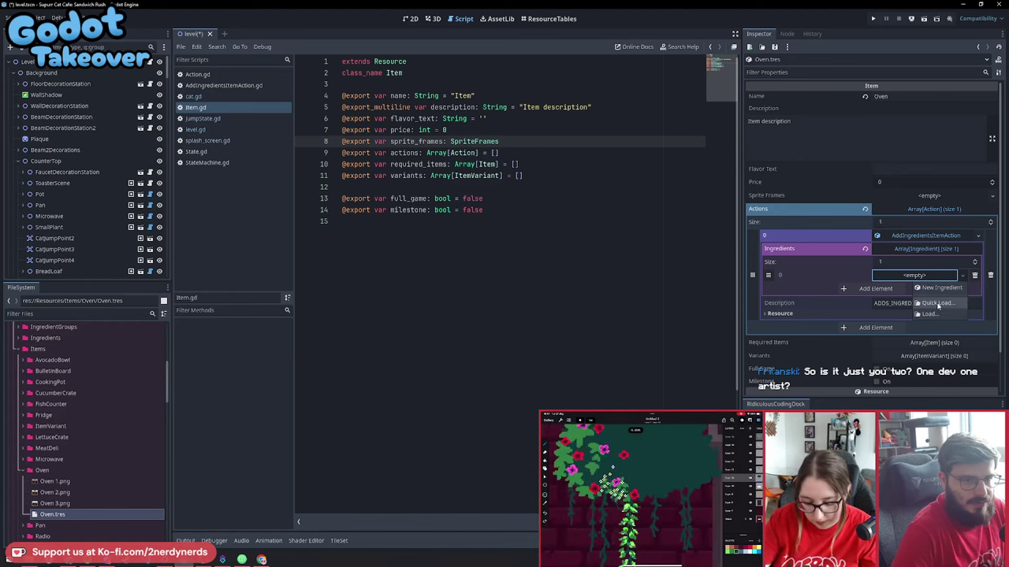
left_click(937, 304)
key("Escape")
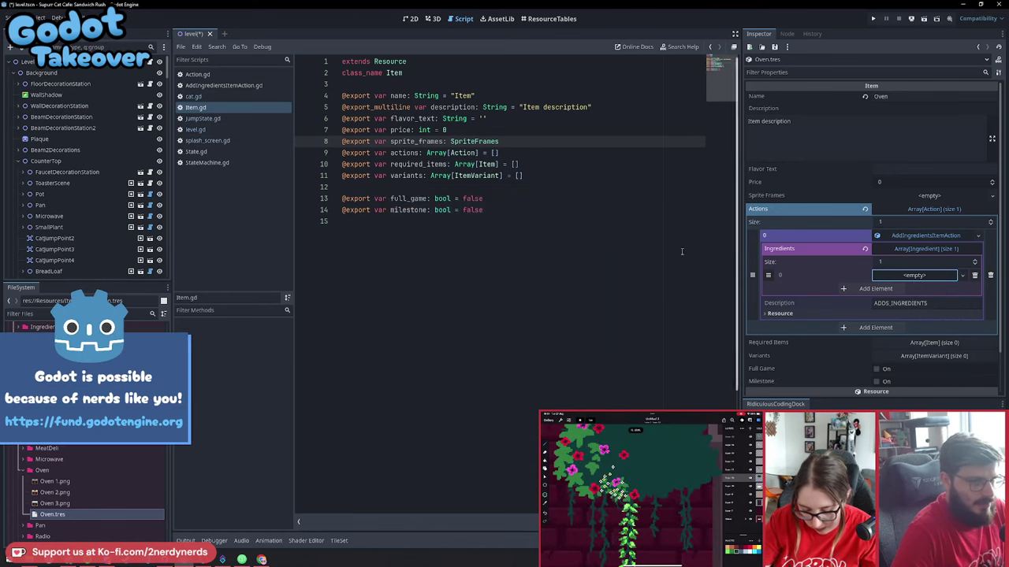
Assign Chicken.tres from the Ingredients folder to the action's empty ingredient element and save
scroll(86, 488, "up", 5)
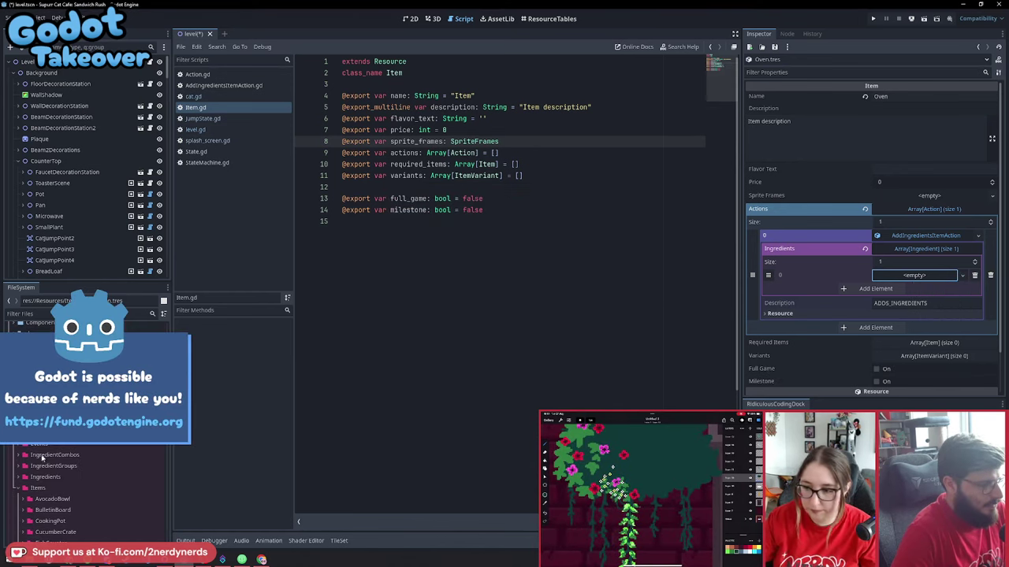
double_click(41, 476)
scroll(87, 489, "down", 2)
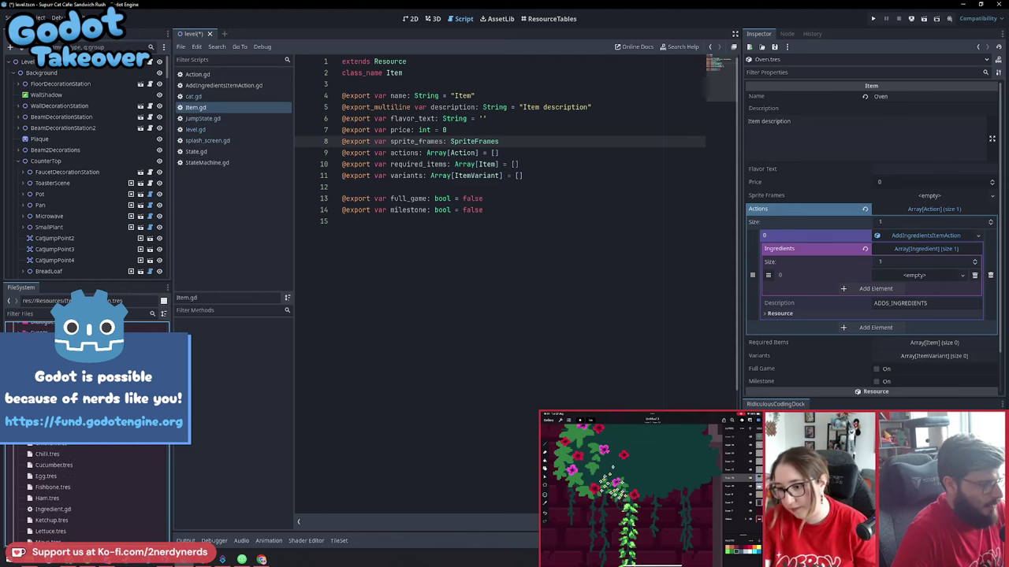
left_click_drag(50, 446, 930, 277)
key("ctrl+s")
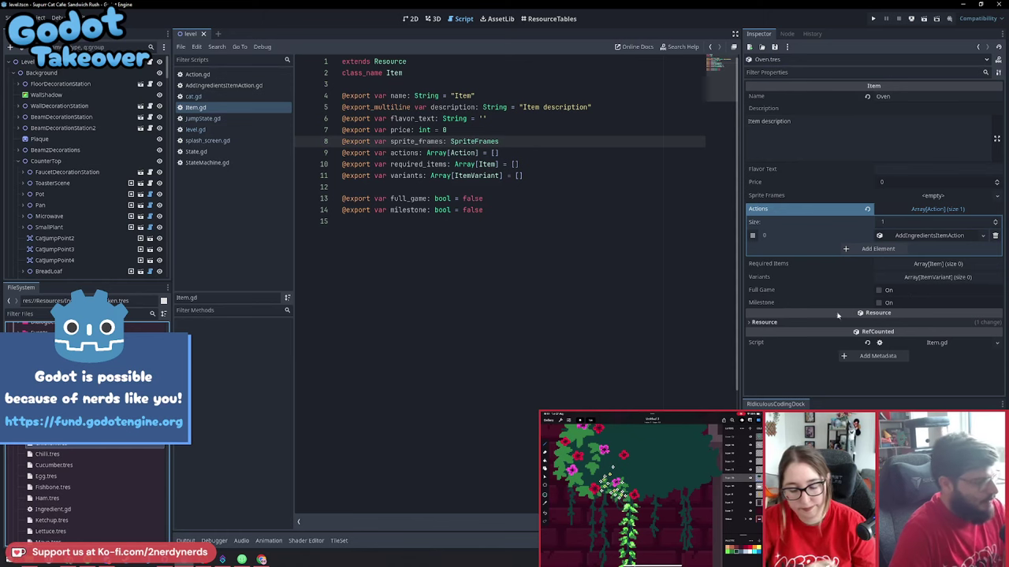
Check the Oven's ingredient action, collapse the Actions array and set the item's price to 250
left_click(927, 236)
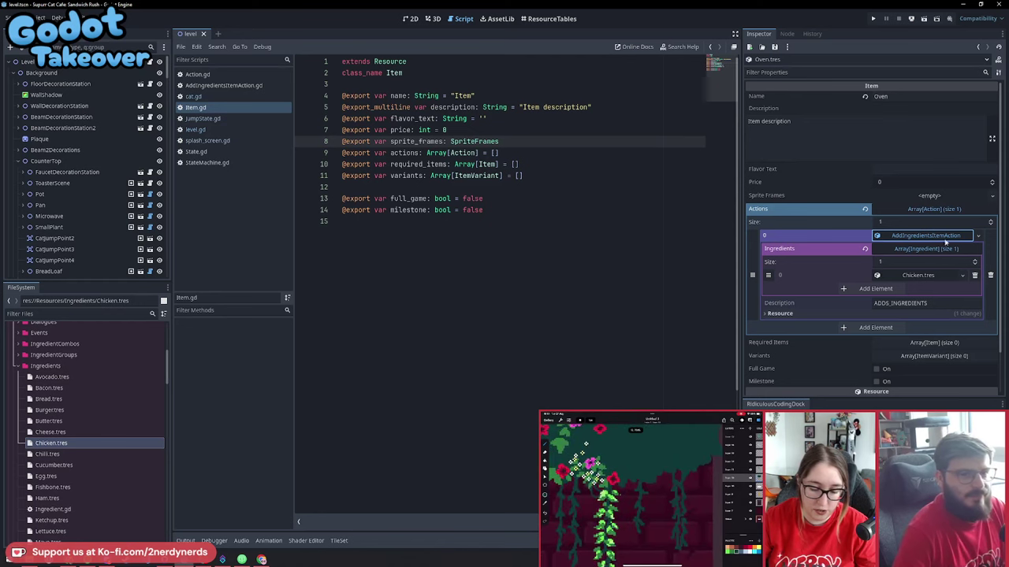
left_click(930, 210)
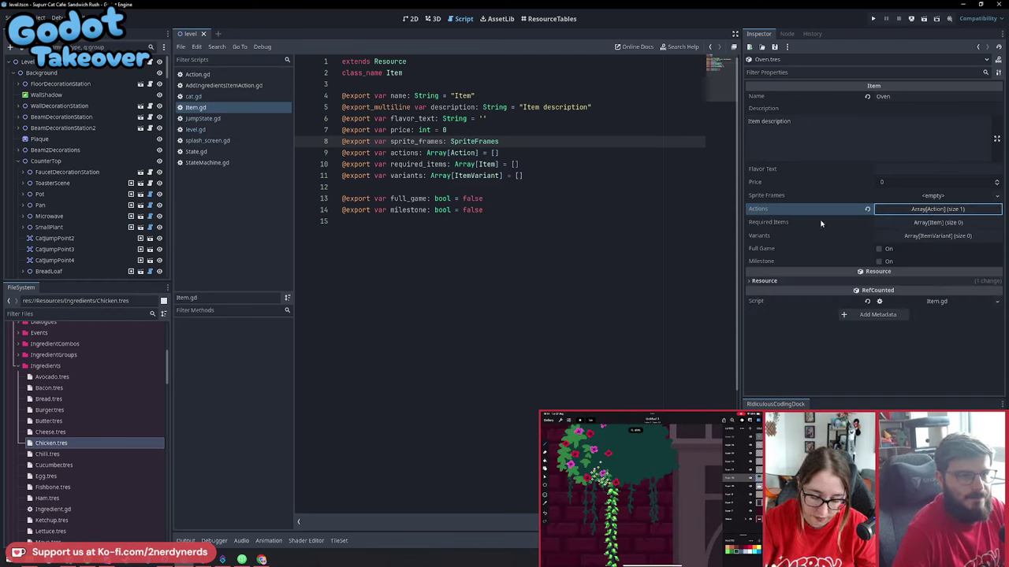
left_click(892, 183)
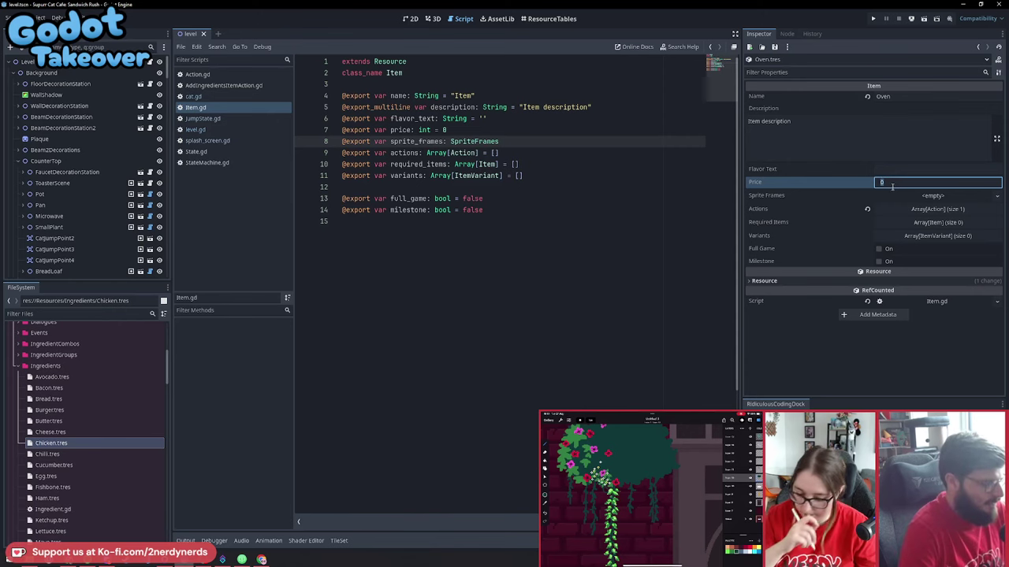
type("250")
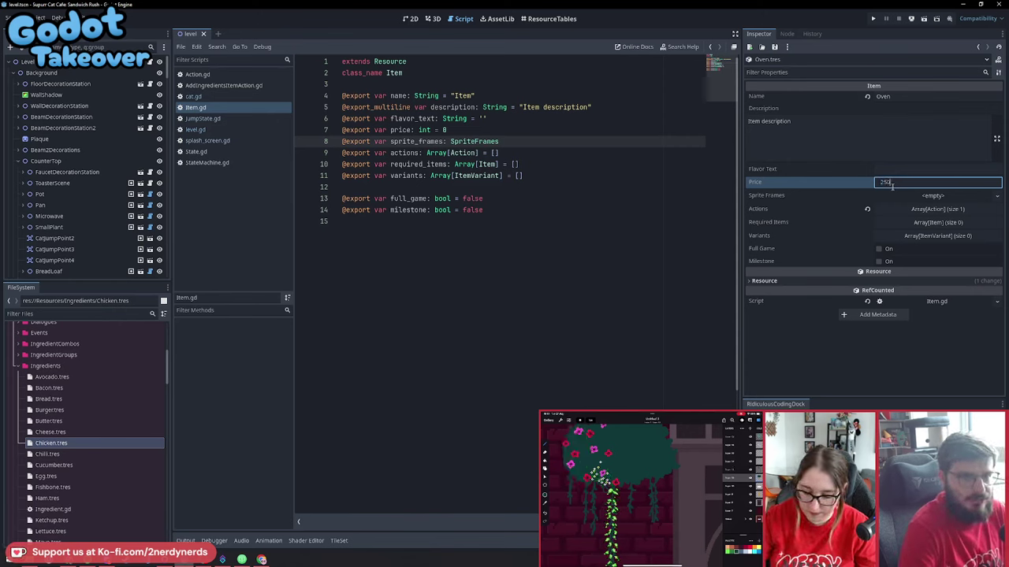
key("Return")
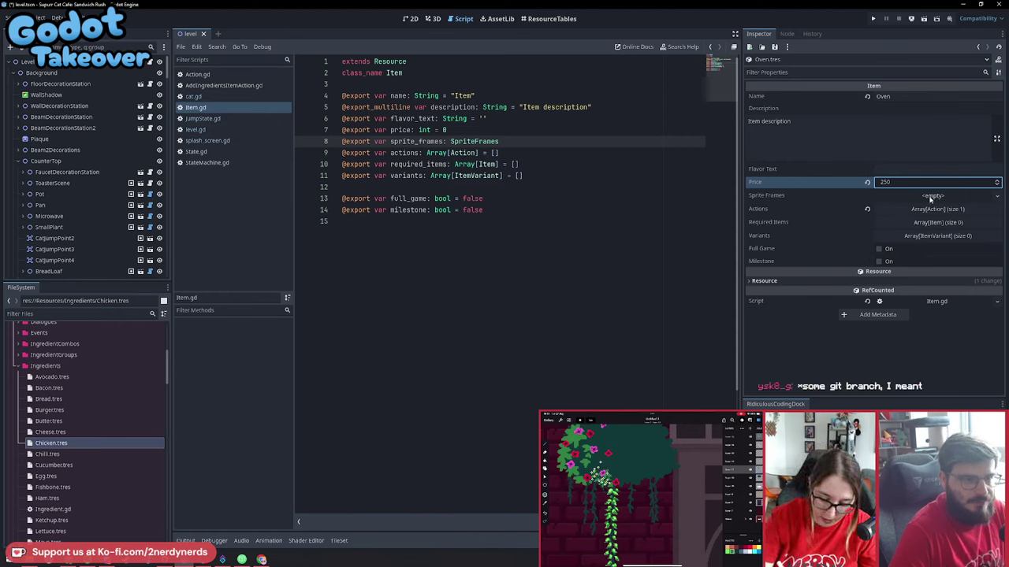
Collapse the Ingredients folder and preview the Oven 1.png, Oven 2.png and Oven 3.png sprites in the Oven folder
left_click(21, 367)
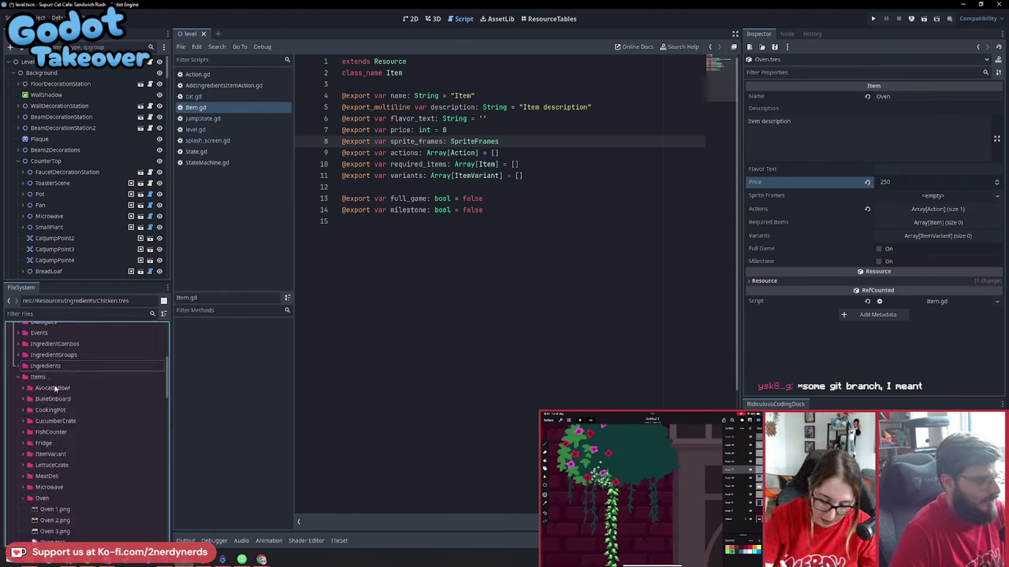
scroll(70, 430, "down", 2)
left_click(56, 426)
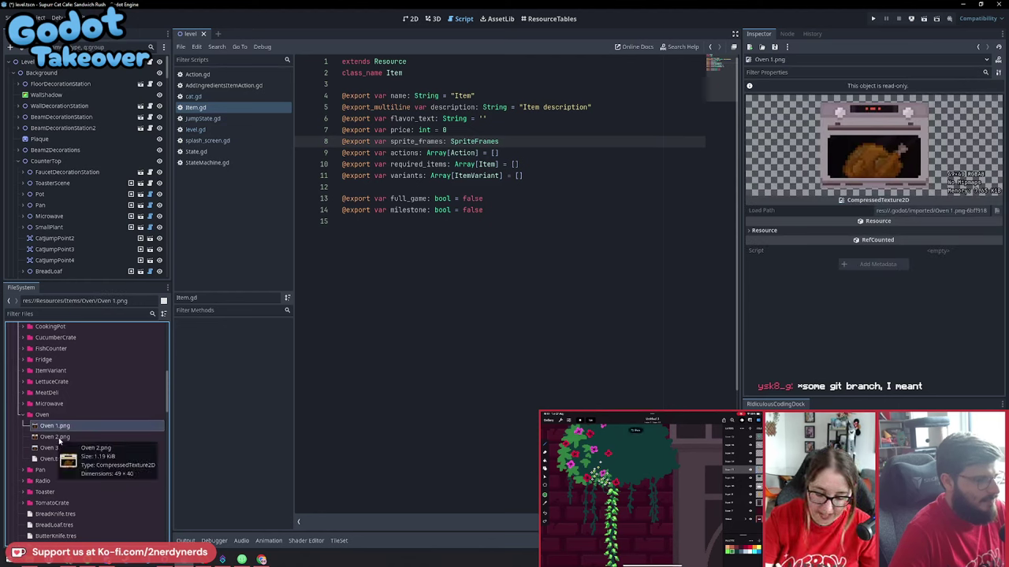
left_click(56, 438)
left_click(56, 447)
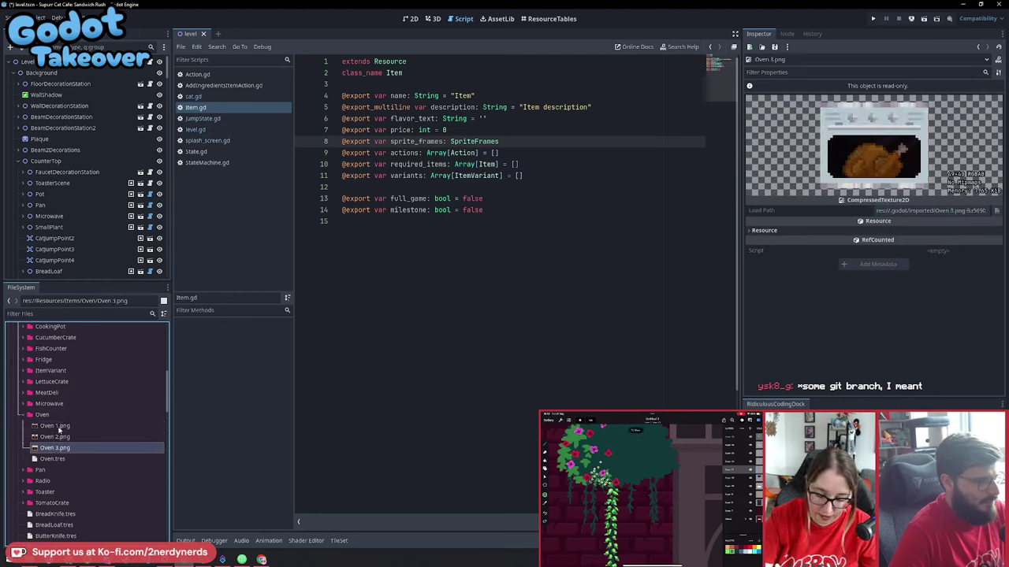
Preview Oven 1.png, create a new SpriteFrames resource for Oven.tres's Sprite Frames property and open it for editing
left_click(58, 426)
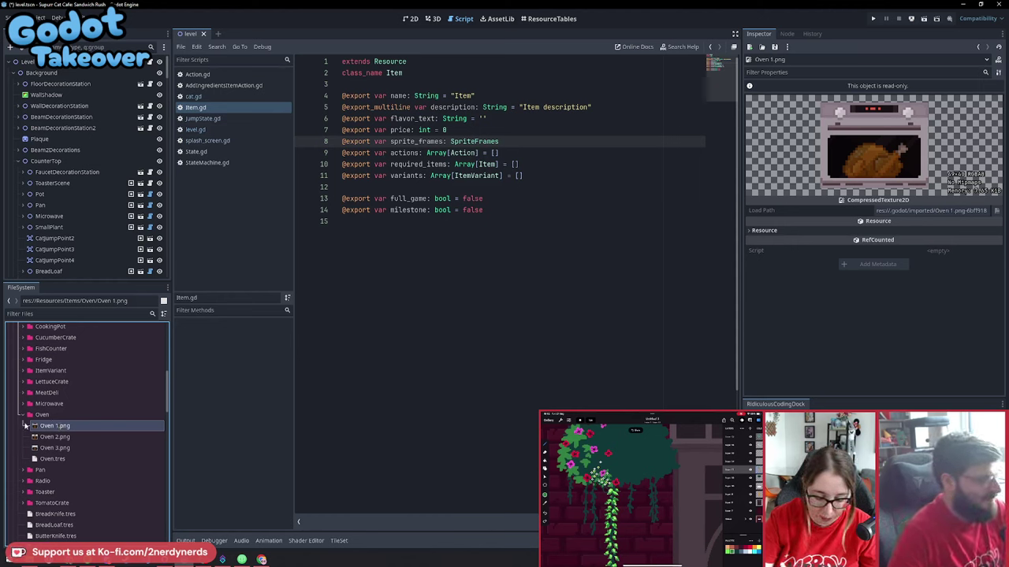
left_click(55, 460)
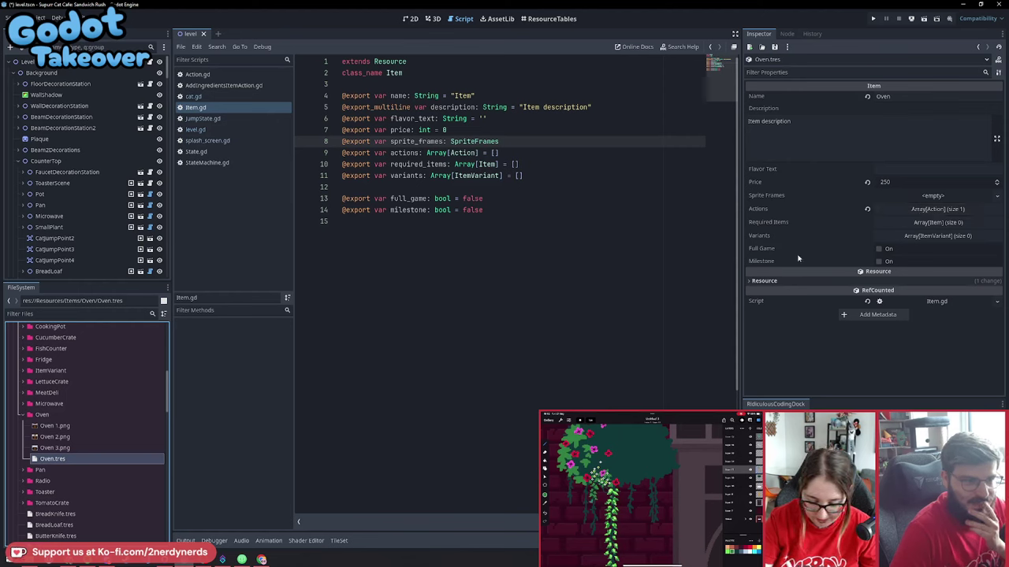
left_click(927, 197)
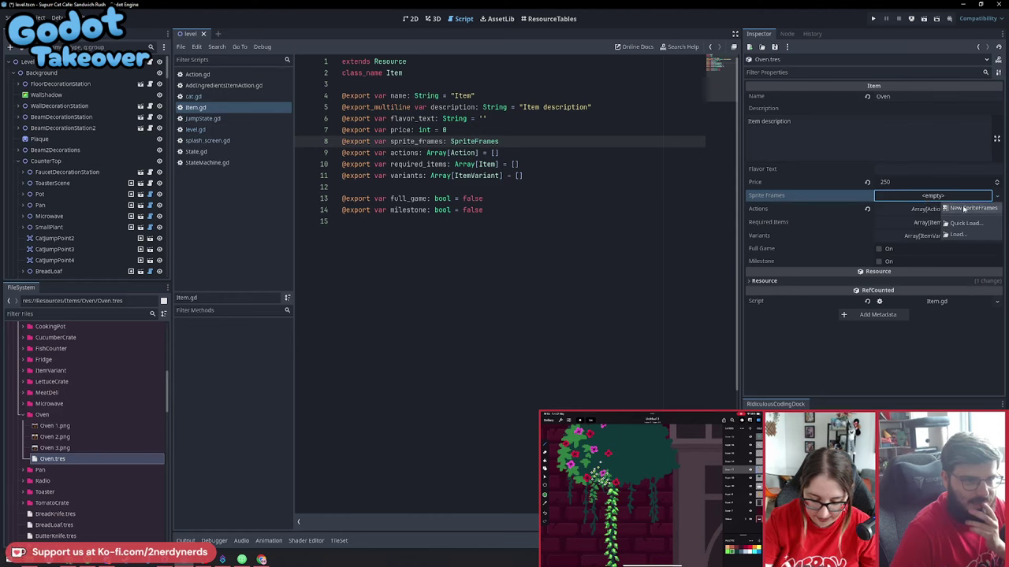
left_click(971, 208)
left_click(916, 196)
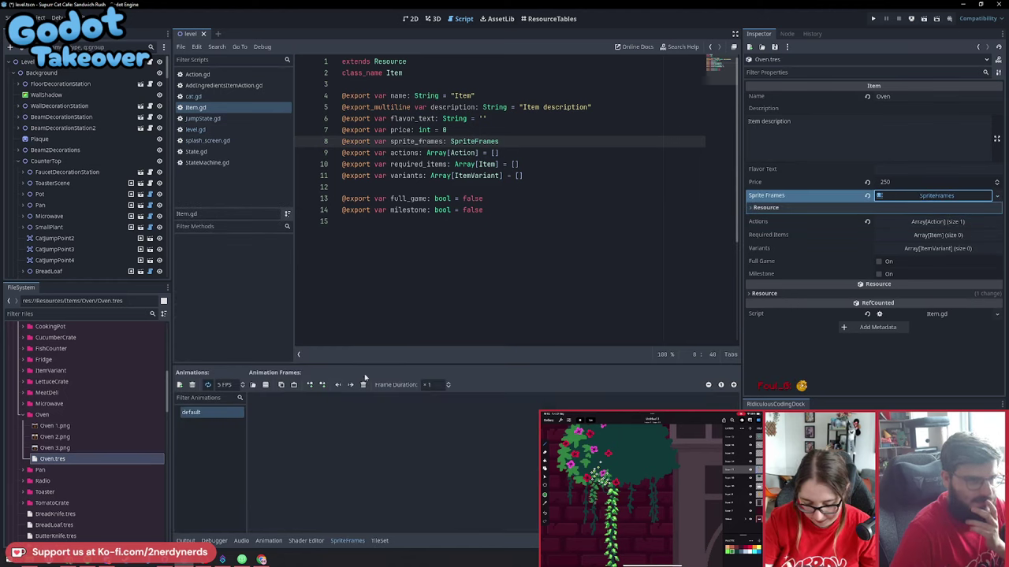
Add Oven 1.png from the Oven folder to the default animation as one frame, using a 1 by 1 sprite sheet grid
left_click(282, 411)
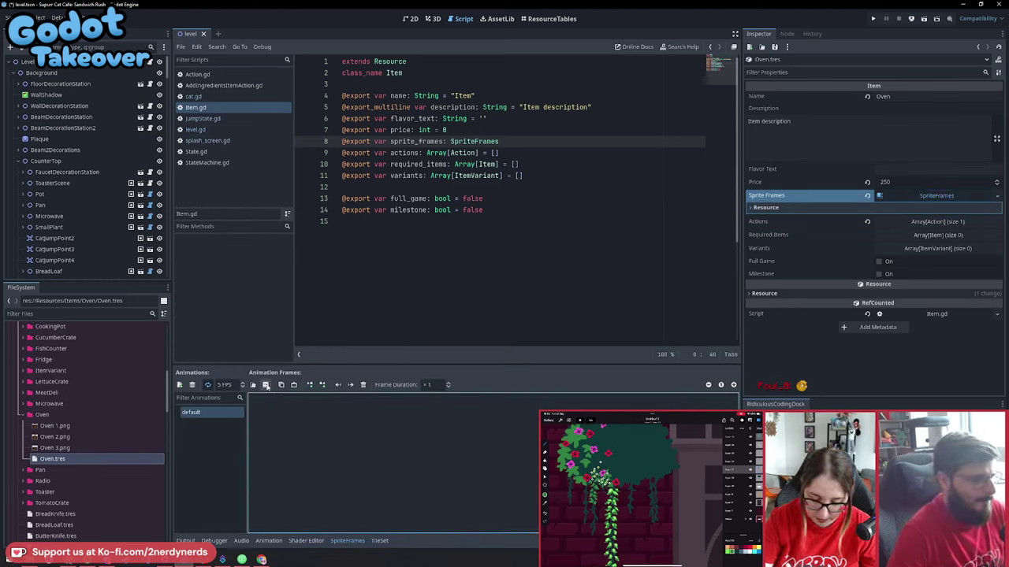
left_click(266, 384)
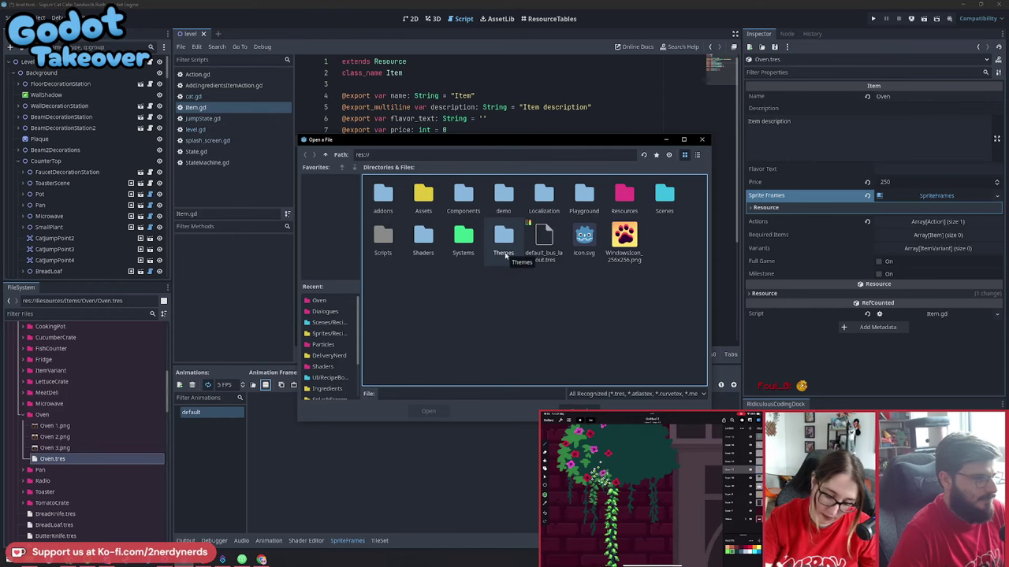
left_click(319, 301)
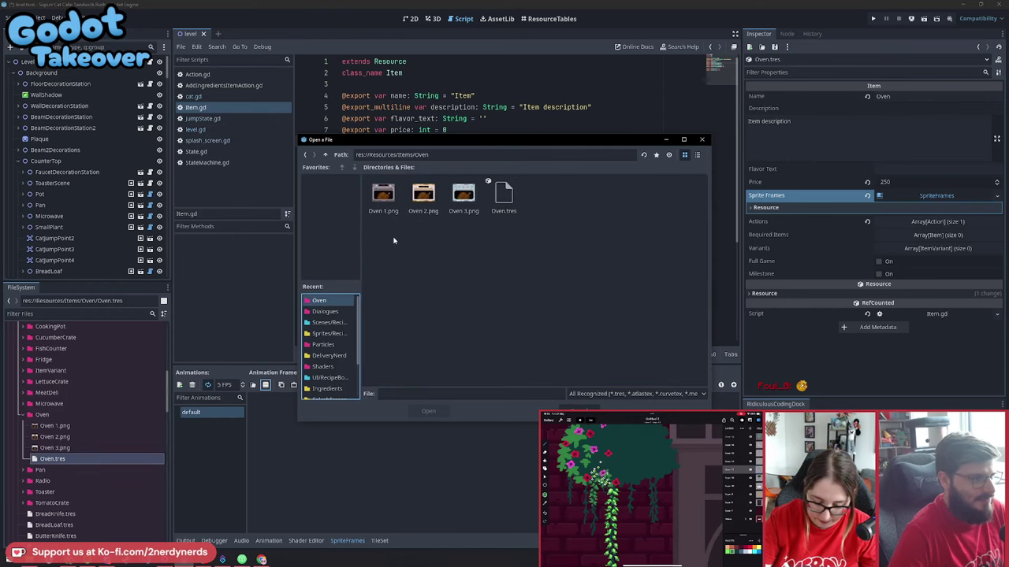
double_click(385, 202)
left_click(812, 109)
type("1")
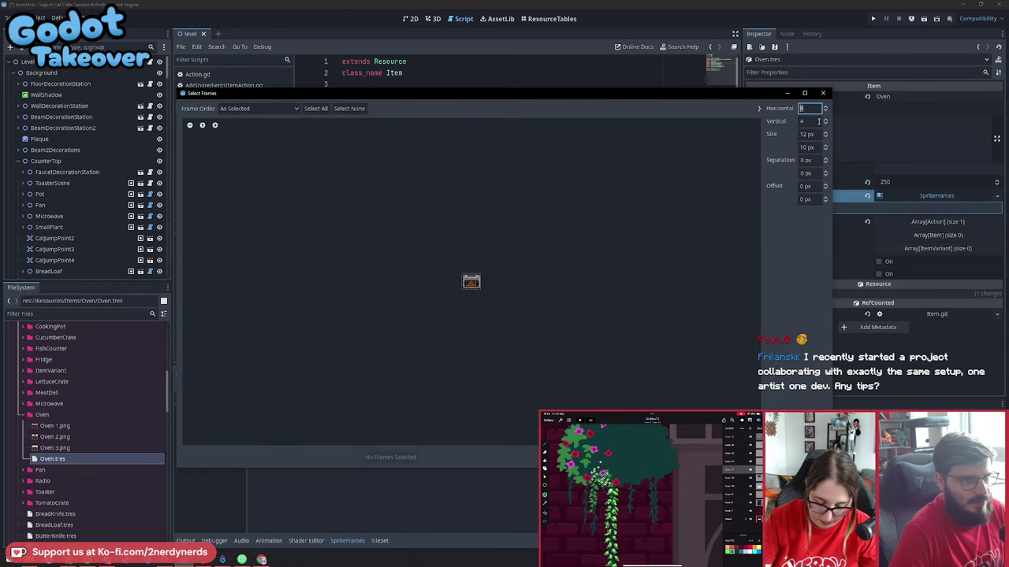
key("Tab")
type("1")
left_click(470, 282)
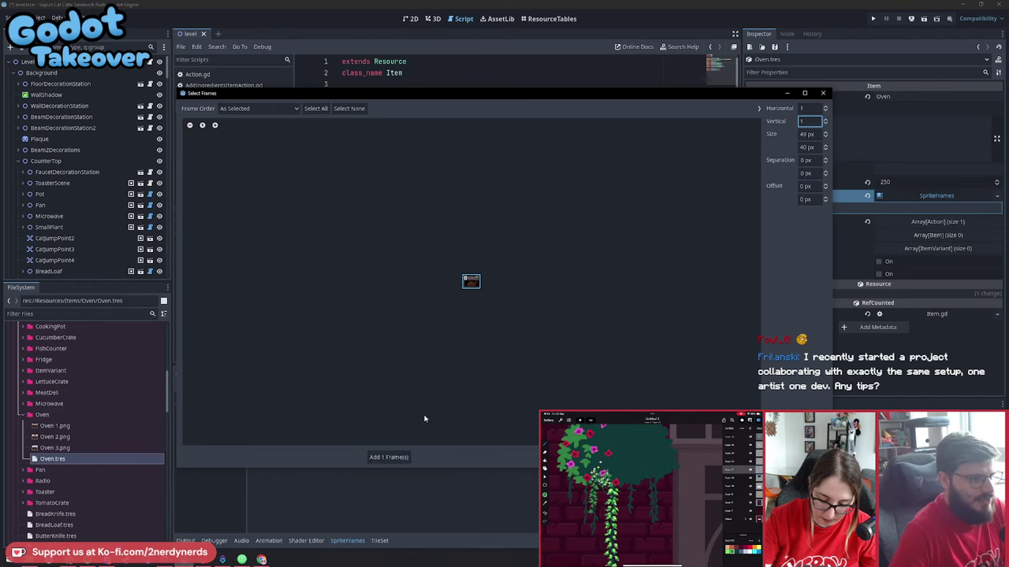
left_click(388, 457)
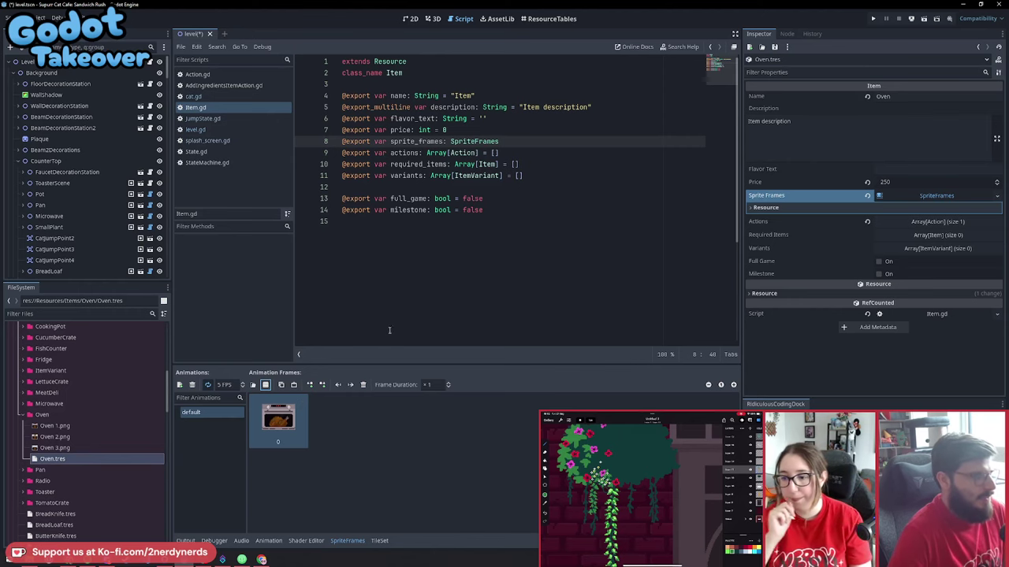
Show the café level in the 2D workspace
left_click(410, 18)
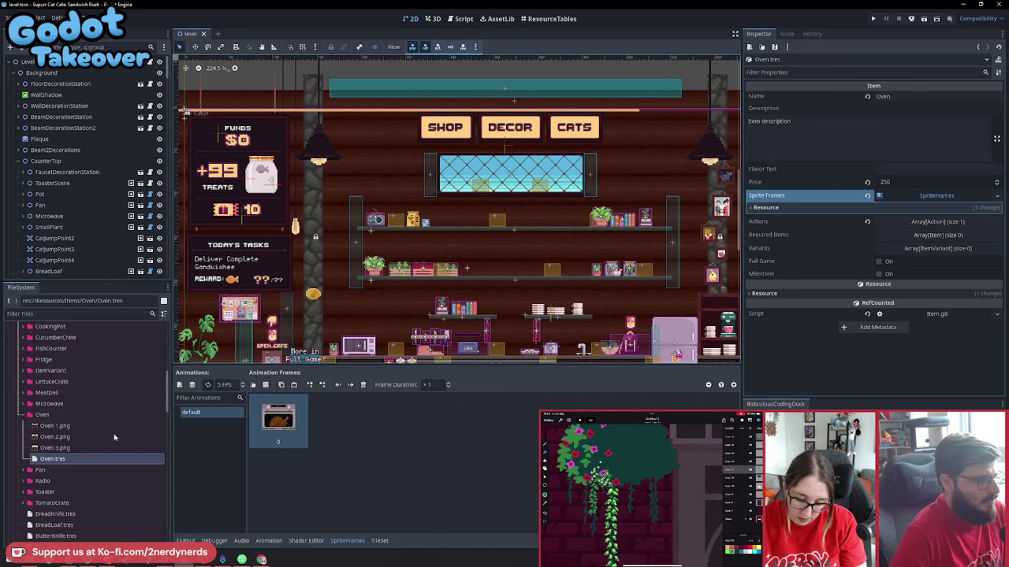
scroll(114, 436, "up", 1)
scroll(114, 436, "down", 1)
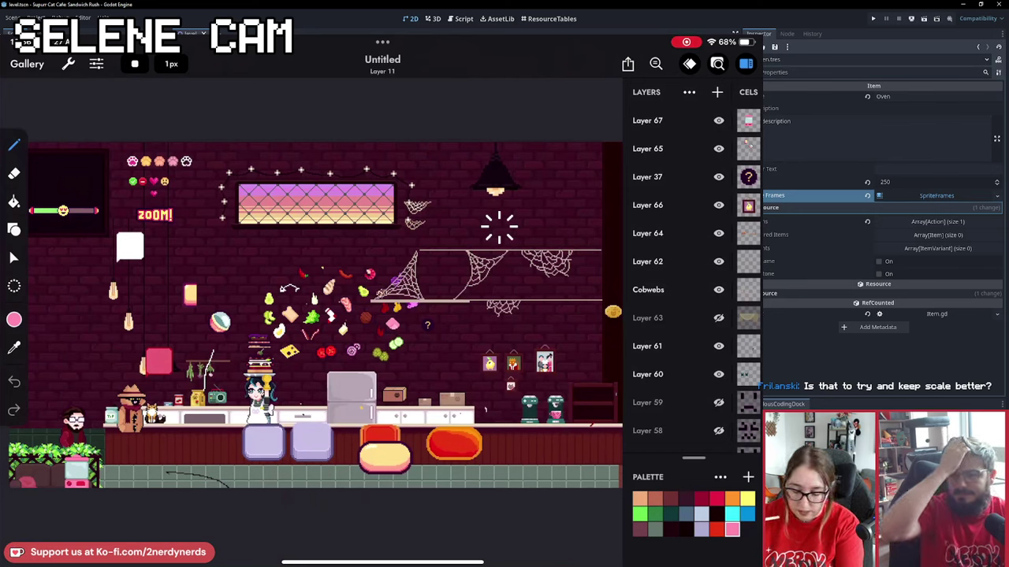
Switch to the pixel-art drawing app and examine the layer lists of the Untitled and Untitled 2 café drawings
scroll(678, 276, "down", 10)
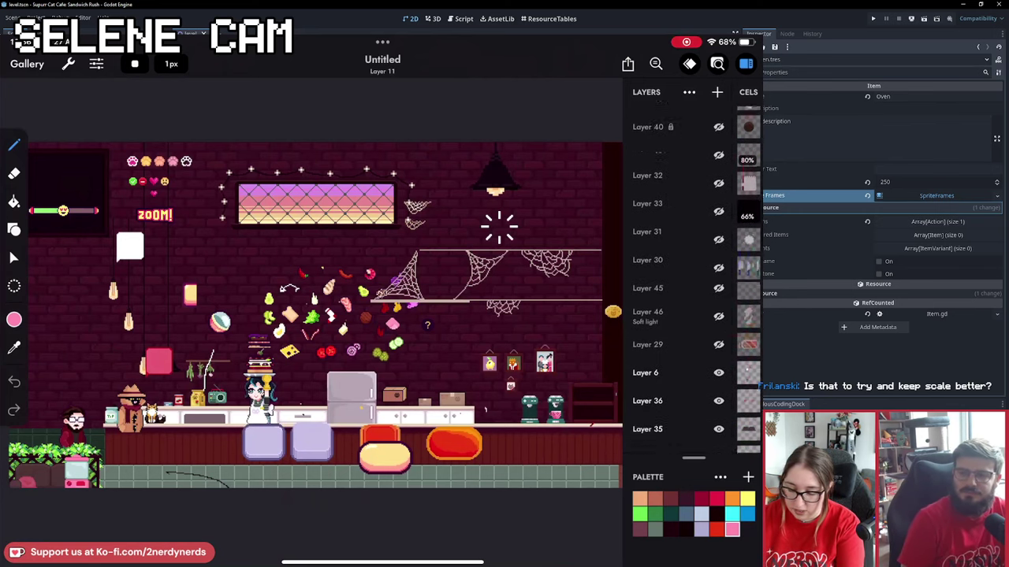
scroll(678, 275, "down", 5)
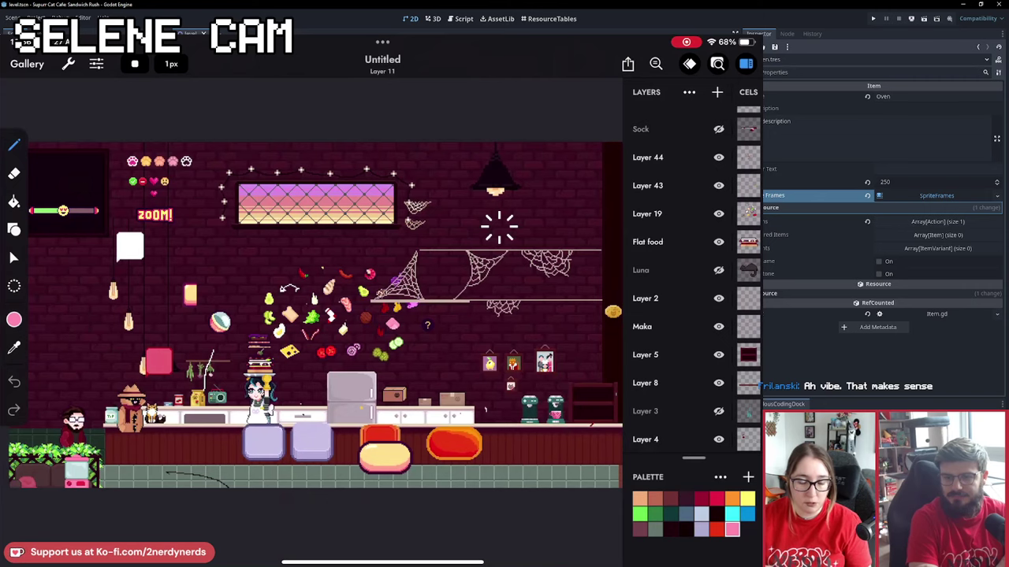
left_click(27, 64)
left_click(202, 480)
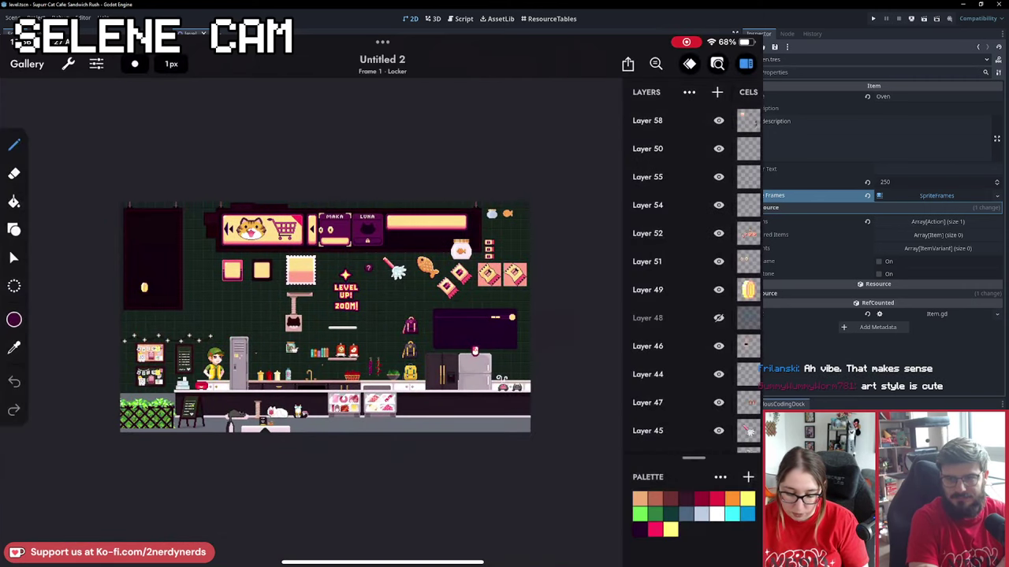
scroll(331, 236, "up", 3)
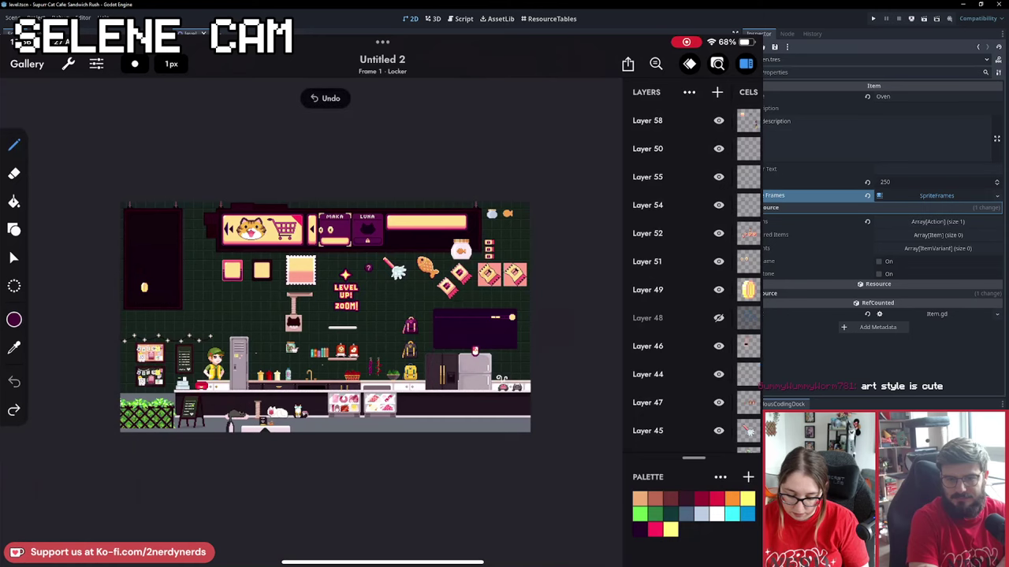
scroll(520, 394, "up", 1)
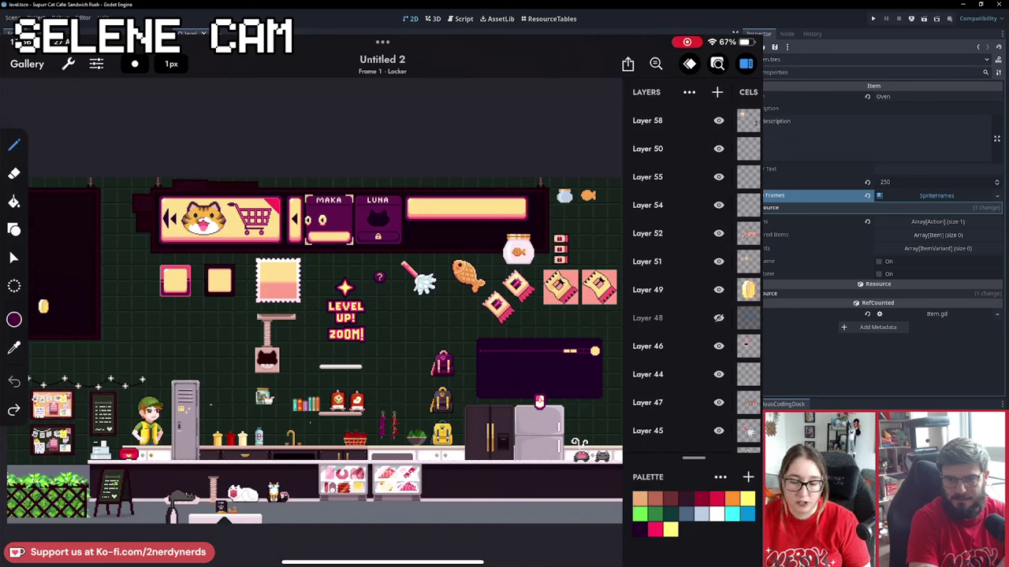
scroll(692, 268, "down", 10)
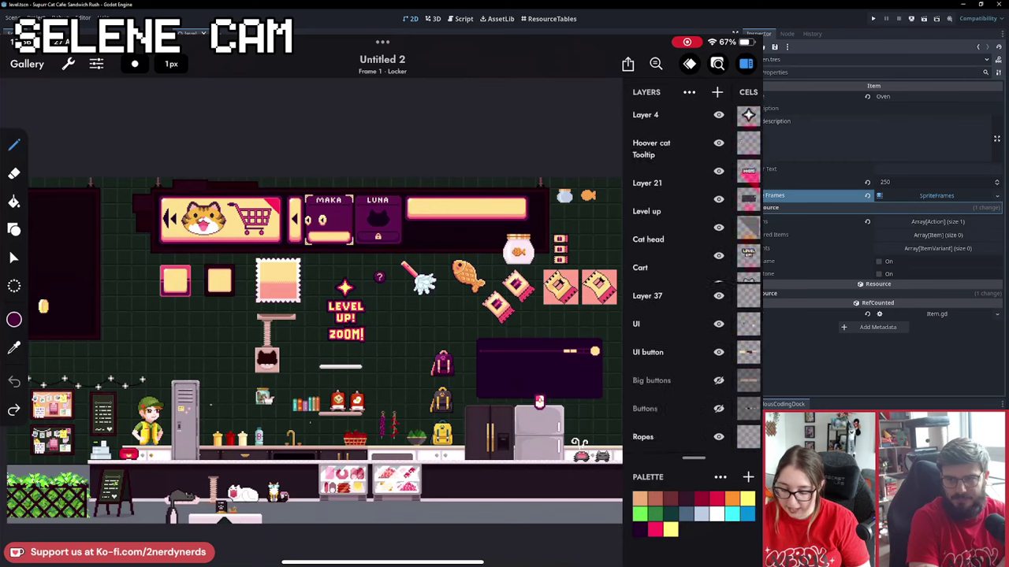
scroll(692, 276, "down", 3)
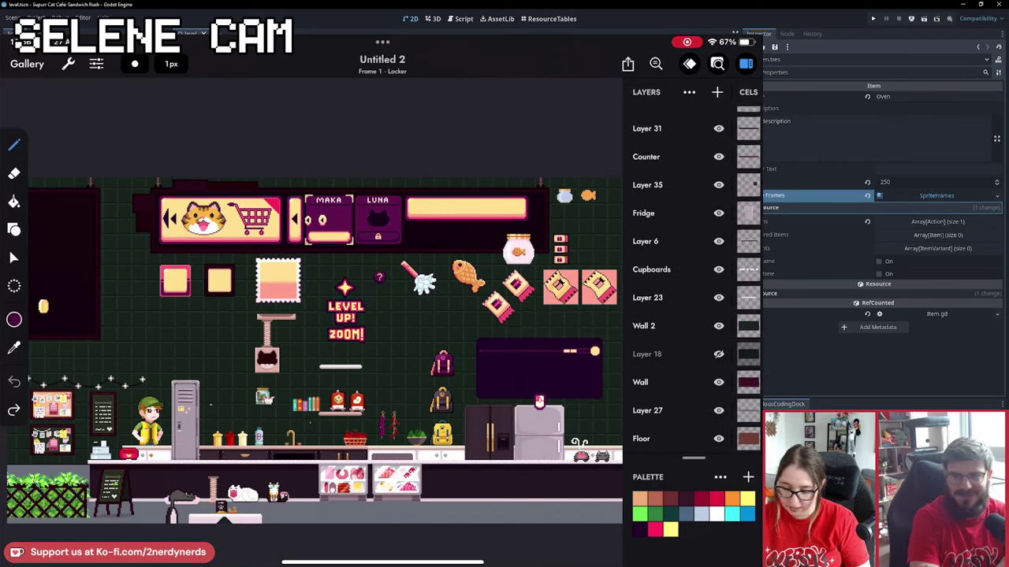
scroll(692, 276, "up", 10)
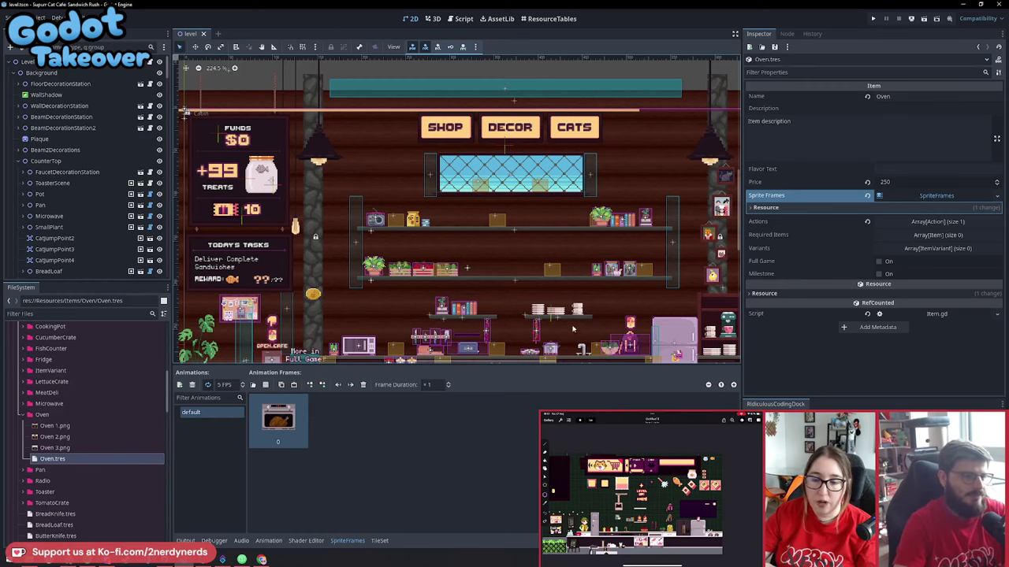
Return to the Godot level and look over the café's walls, shelves, counter and entrance area
scroll(573, 329, "down", 3)
middle_click_drag(573, 330, 553, 329)
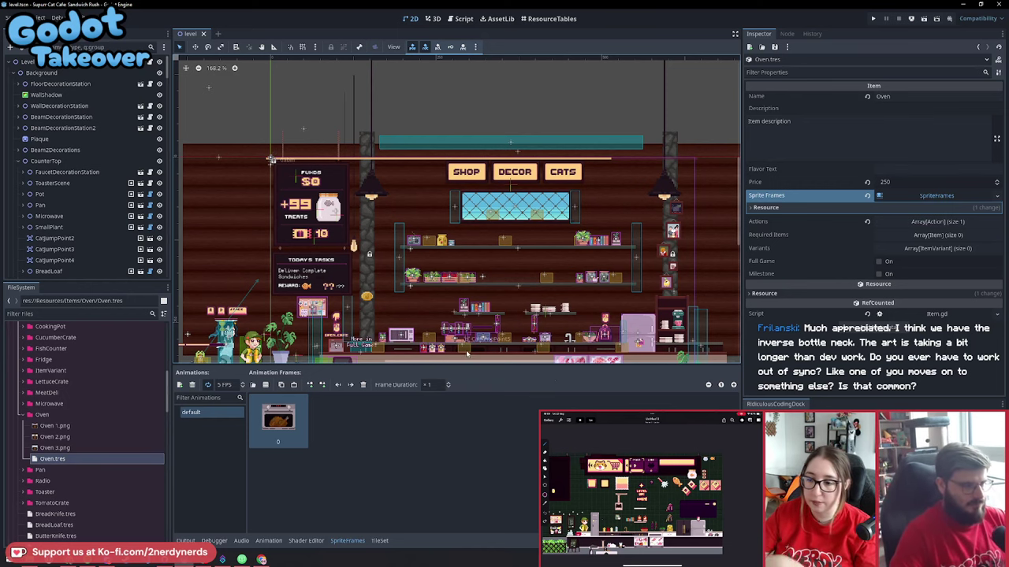
middle_click_drag(458, 281, 442, 237)
scroll(466, 255, "up", 1)
scroll(466, 256, "up", 1)
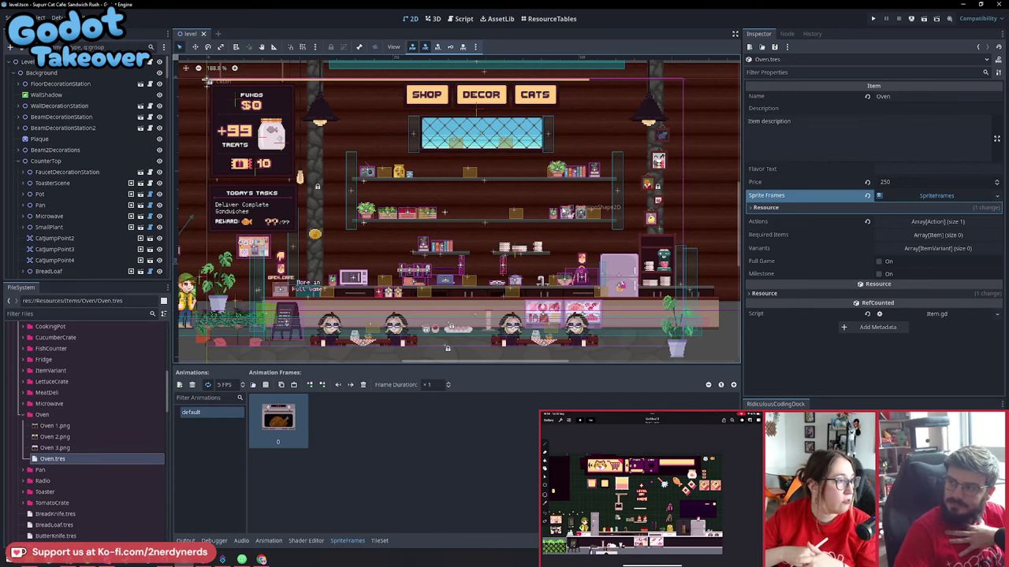
scroll(463, 223, "left", 3, "shift")
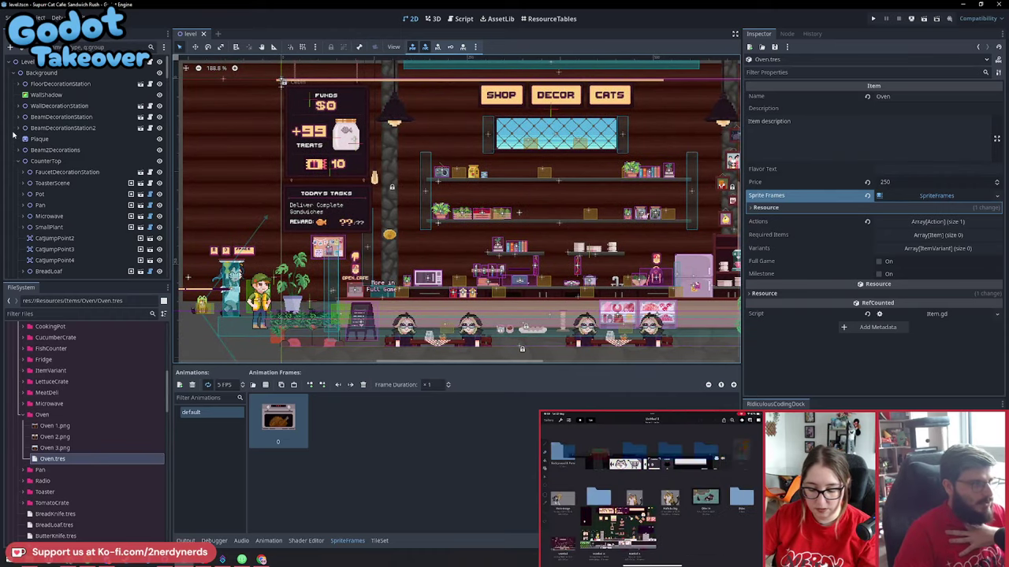
Inspect the Cabin tile map layer under WallDecorationStation and its wall coverage in the level, then collapse WallDecorationStation
left_click(19, 129)
left_click(19, 129)
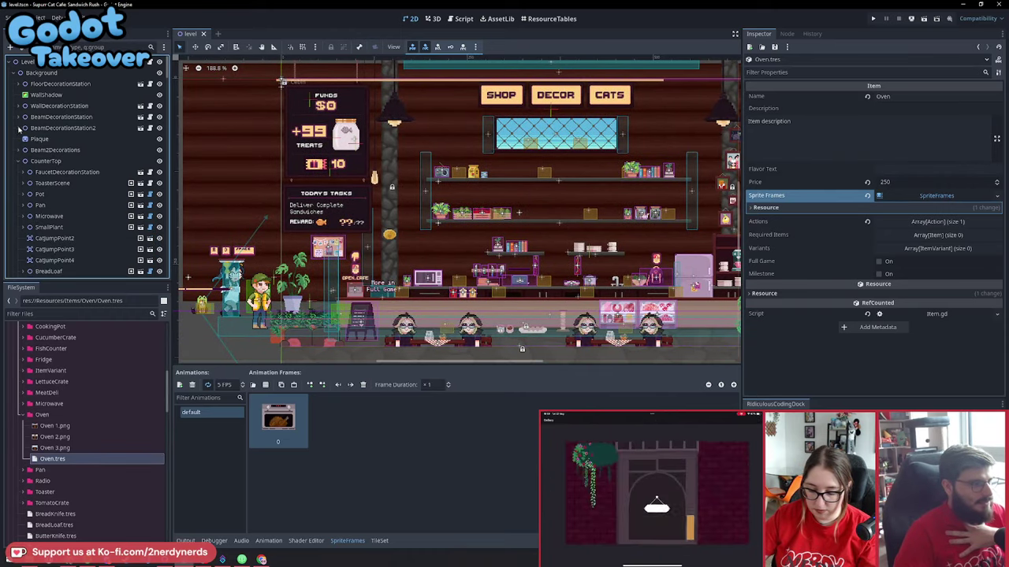
left_click(262, 162)
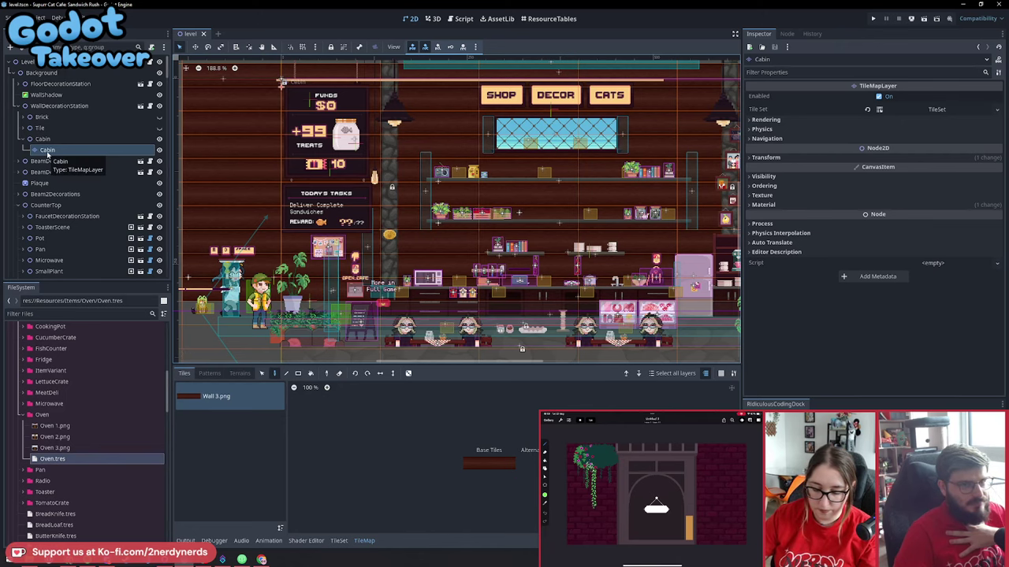
scroll(437, 233, "down", 2)
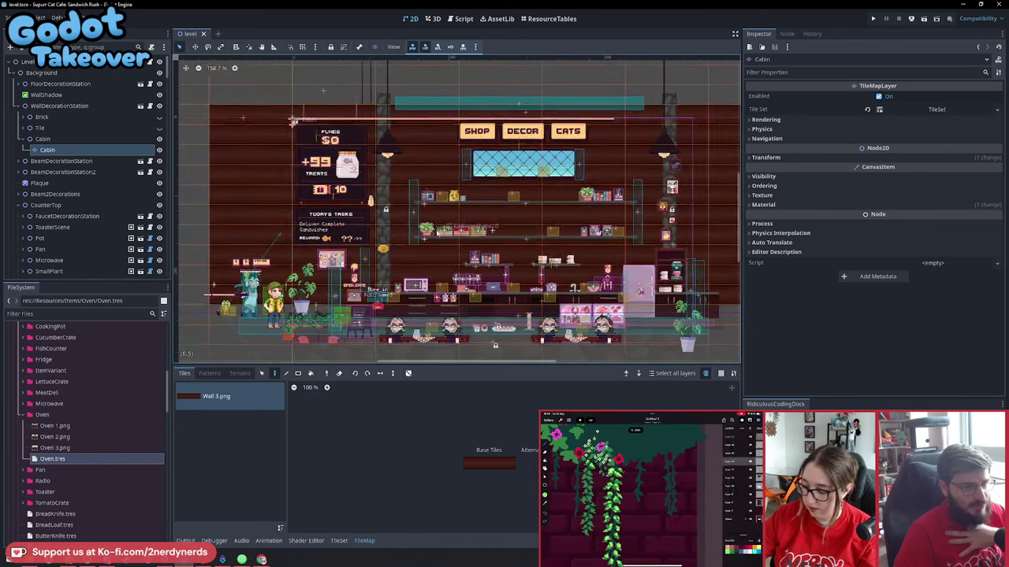
scroll(405, 307, "up", 2)
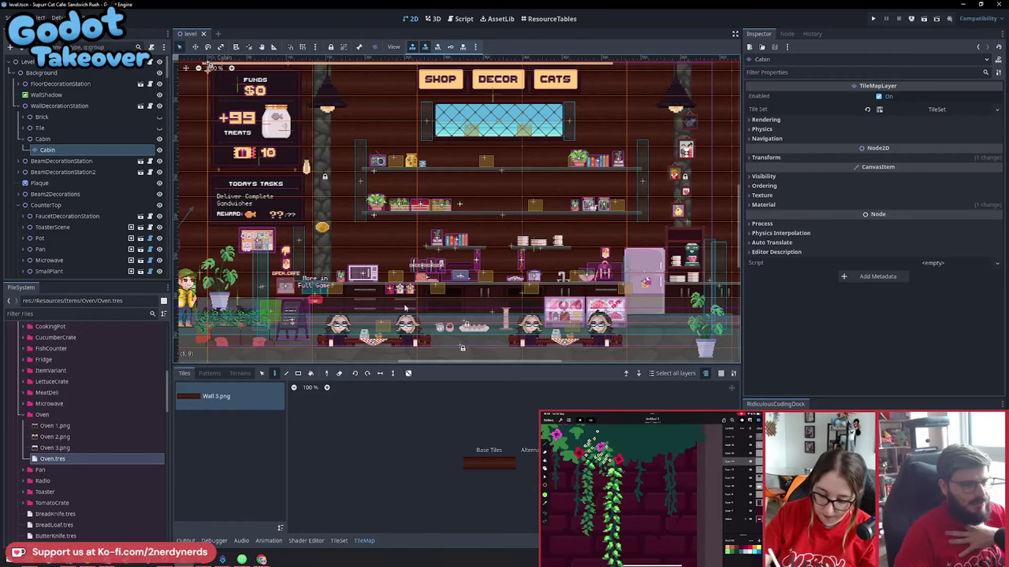
middle_click_drag(318, 191, 391, 233)
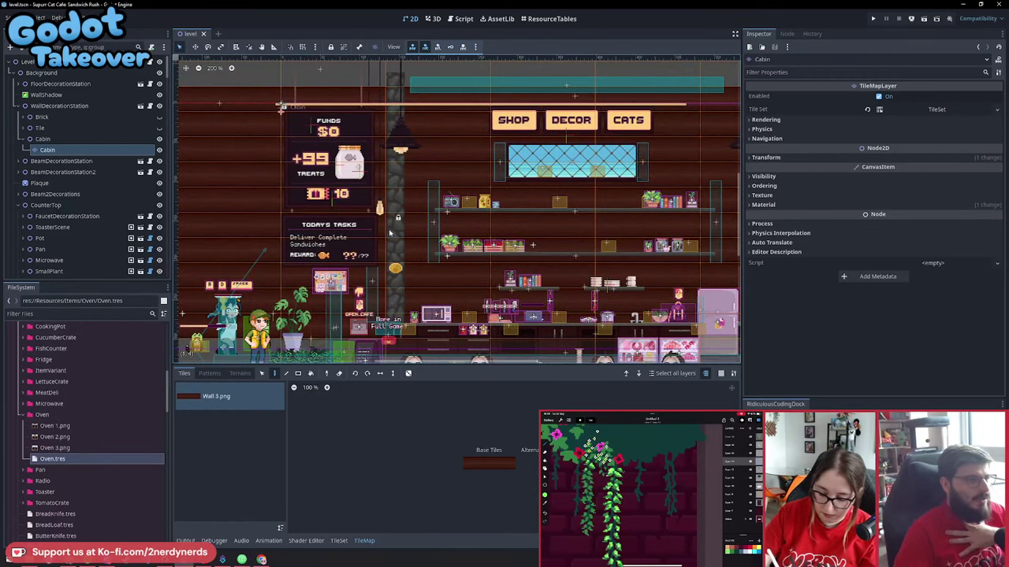
middle_click_drag(510, 280, 461, 257)
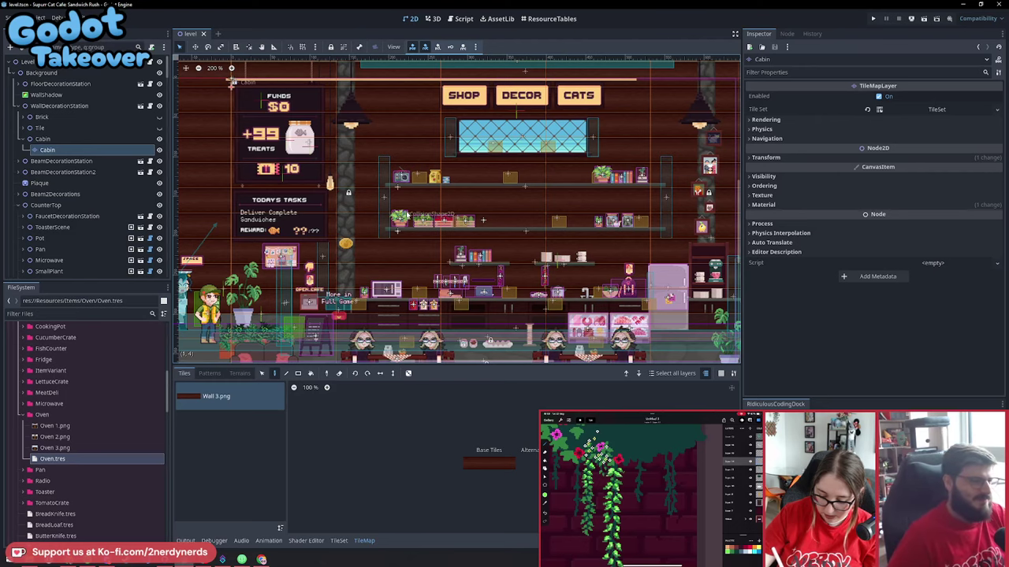
scroll(425, 238, "down", 3)
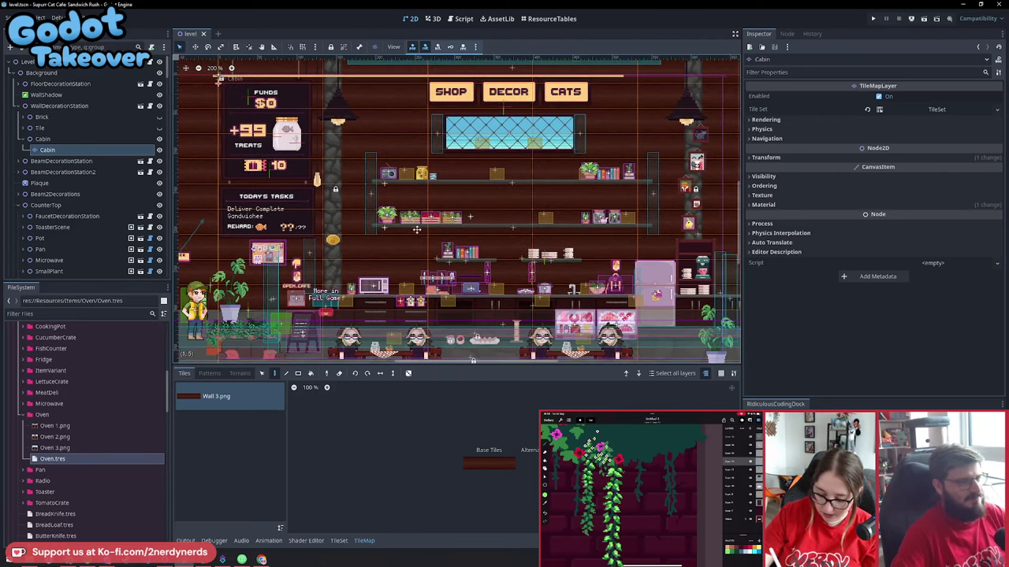
scroll(469, 256, "up", 2)
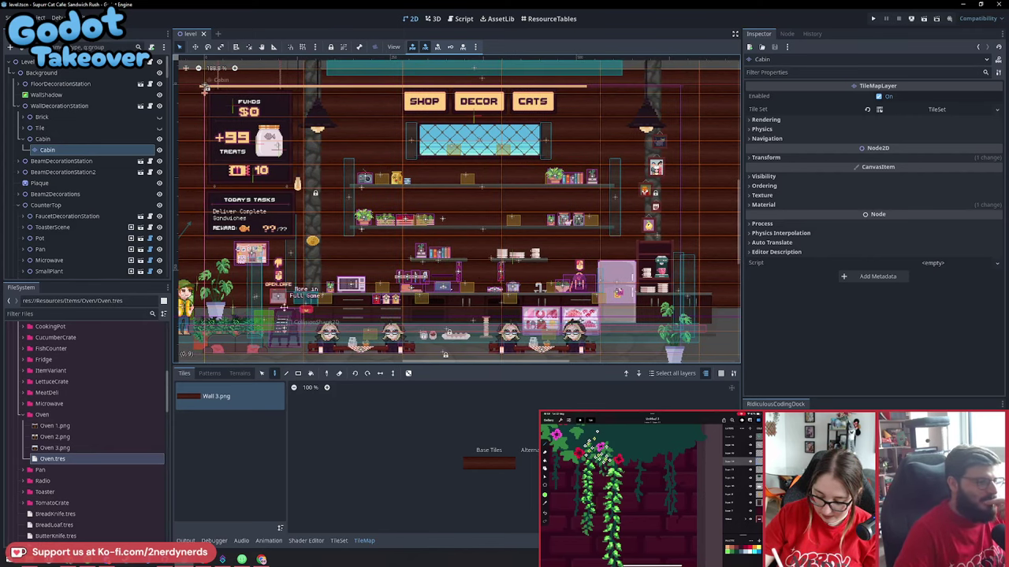
scroll(197, 346, "down", 2)
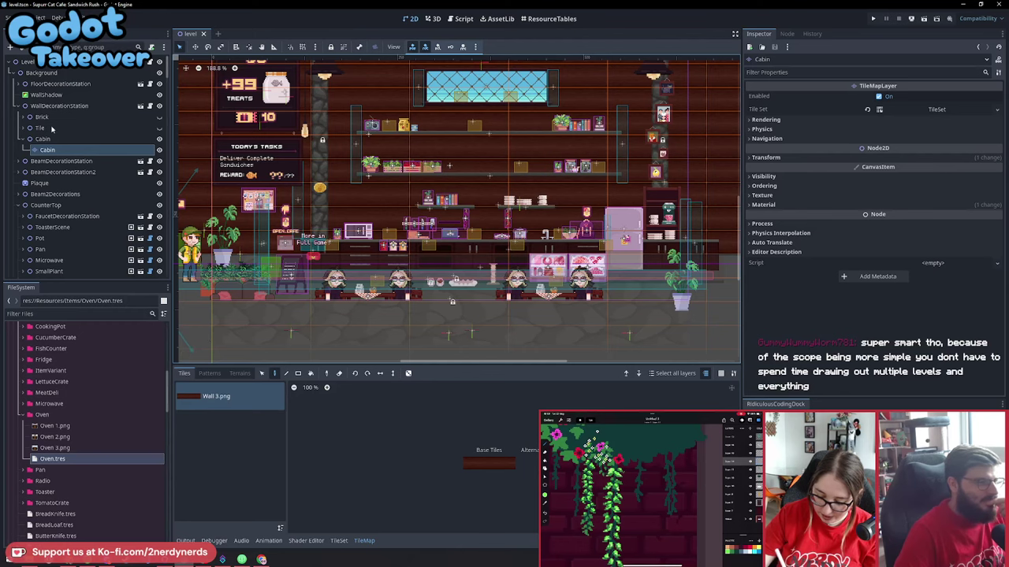
left_click(20, 106)
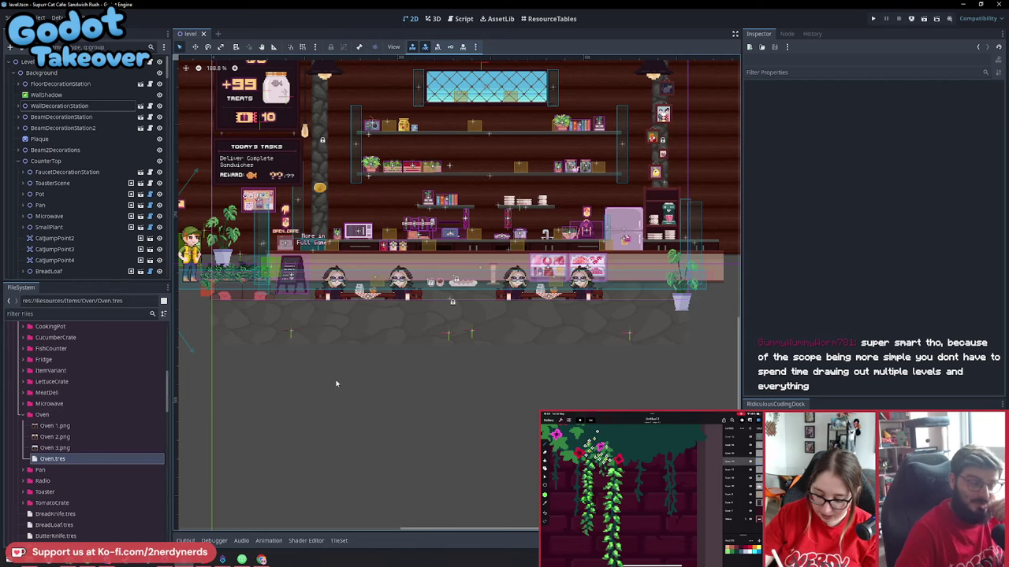
Open the Oven.tres item resource, check its Actions array, and turn on the Full Game option
scroll(386, 364, "up", 4)
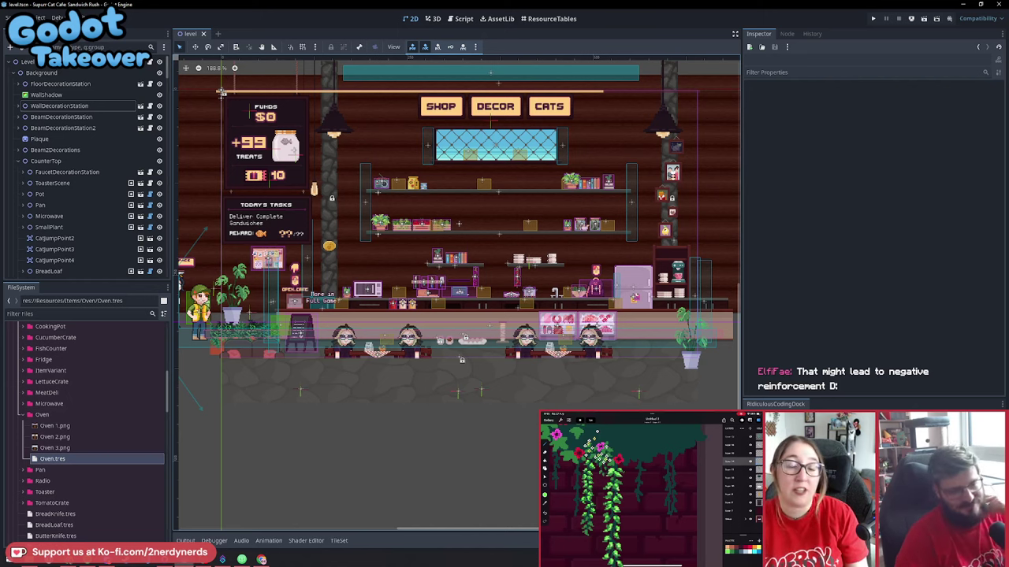
double_click(128, 457)
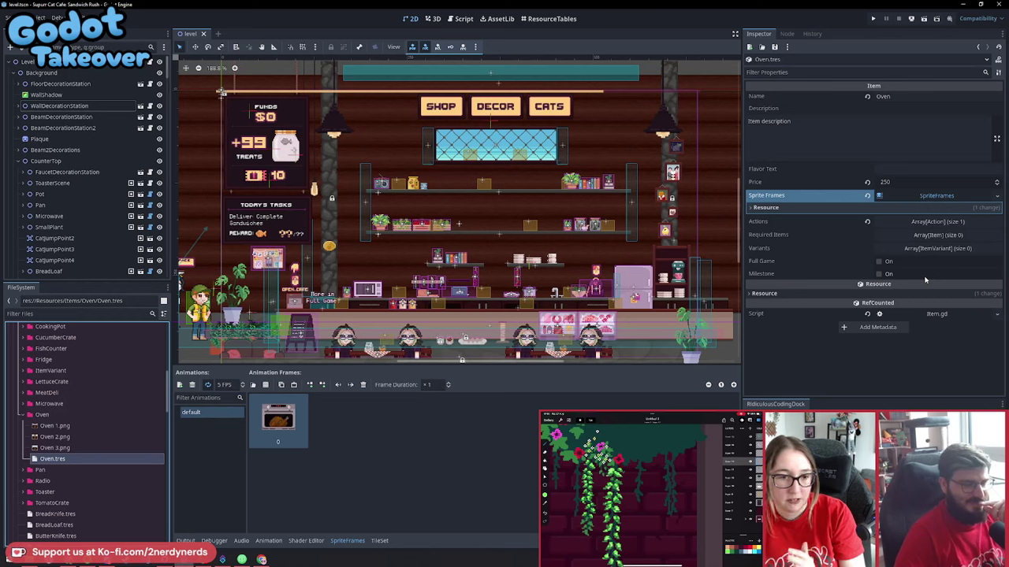
left_click(936, 222)
left_click(936, 221)
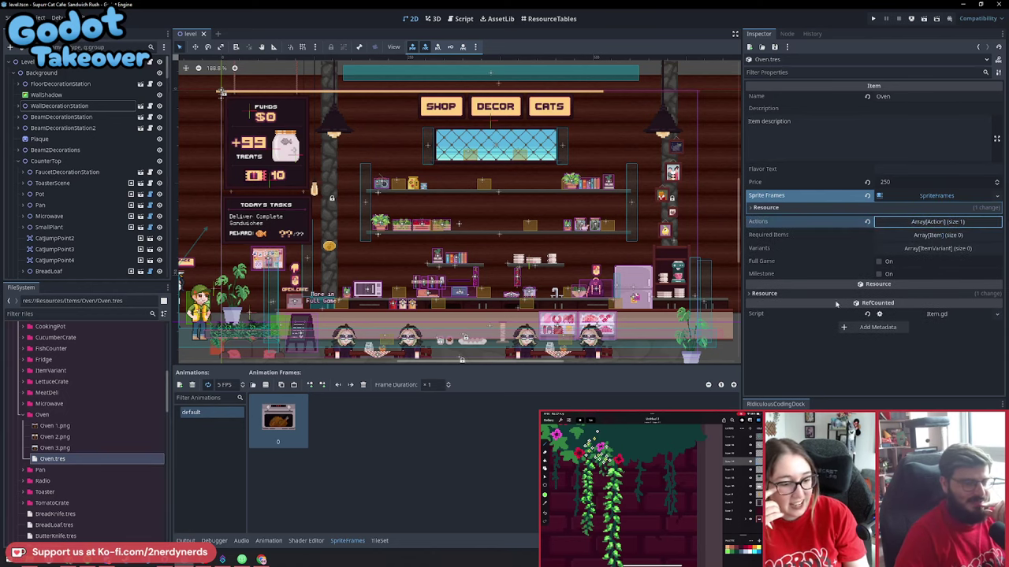
left_click(903, 224)
left_click(904, 225)
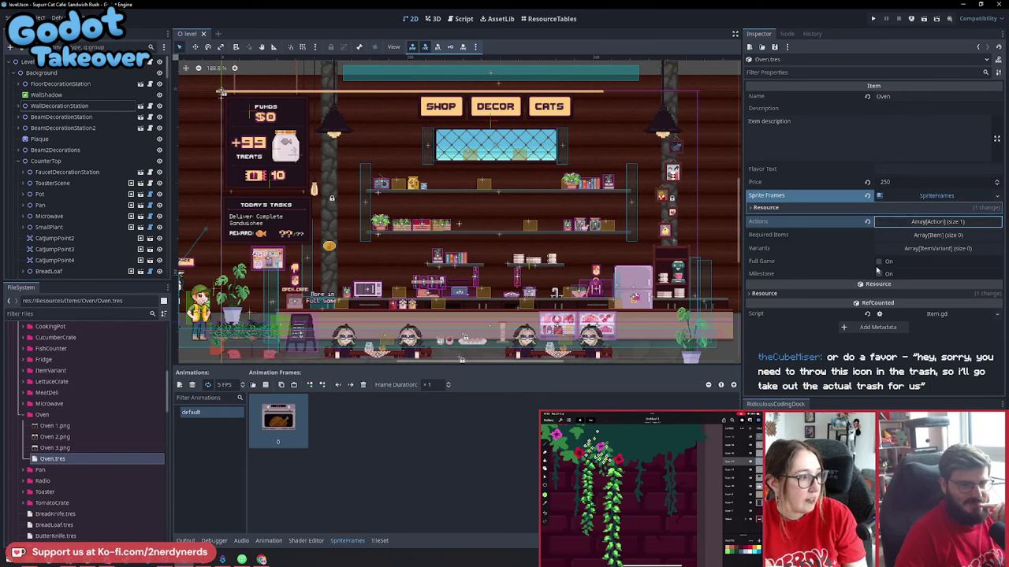
left_click(879, 264)
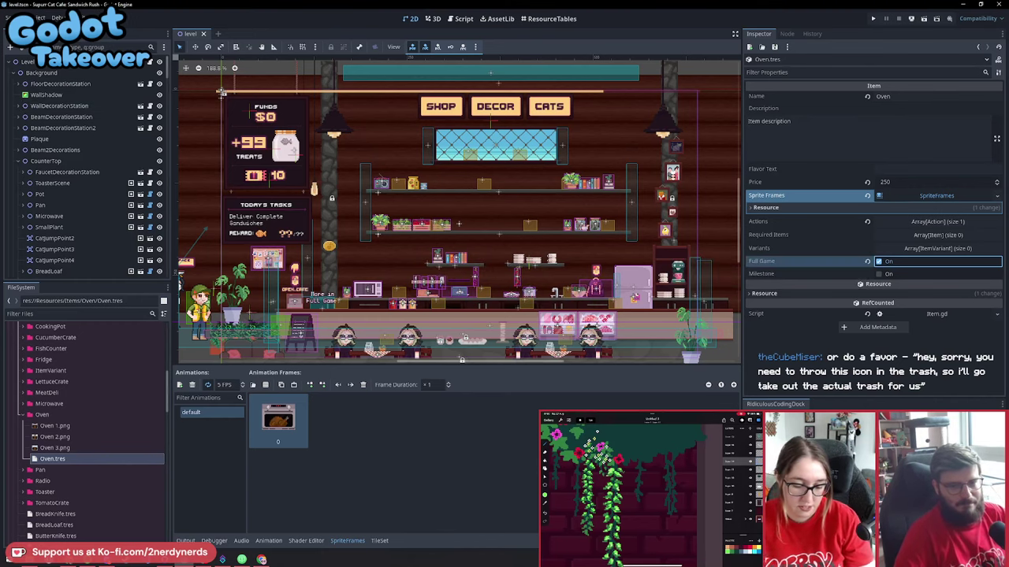
scroll(534, 318, "down", 1)
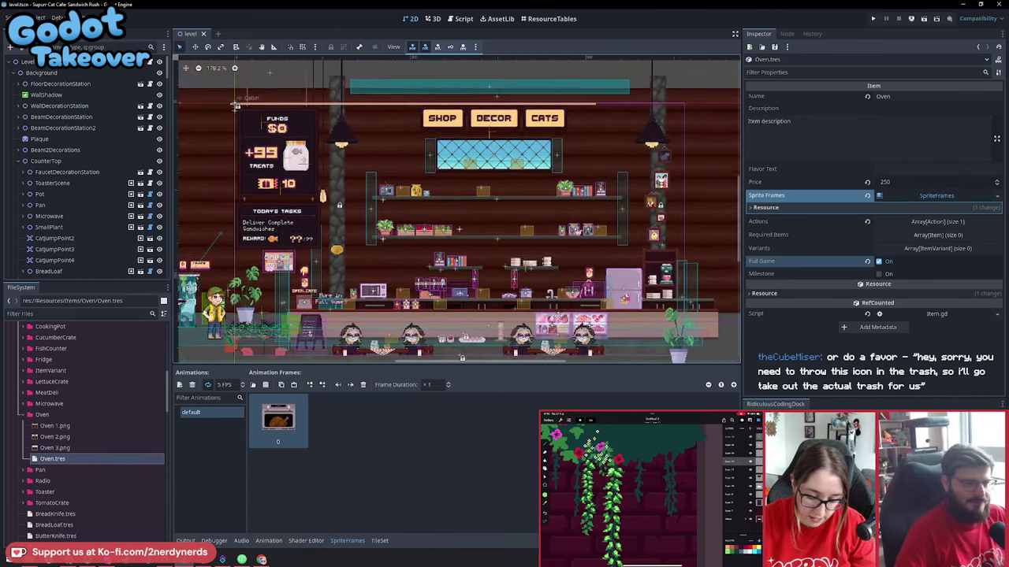
scroll(533, 319, "up", 1)
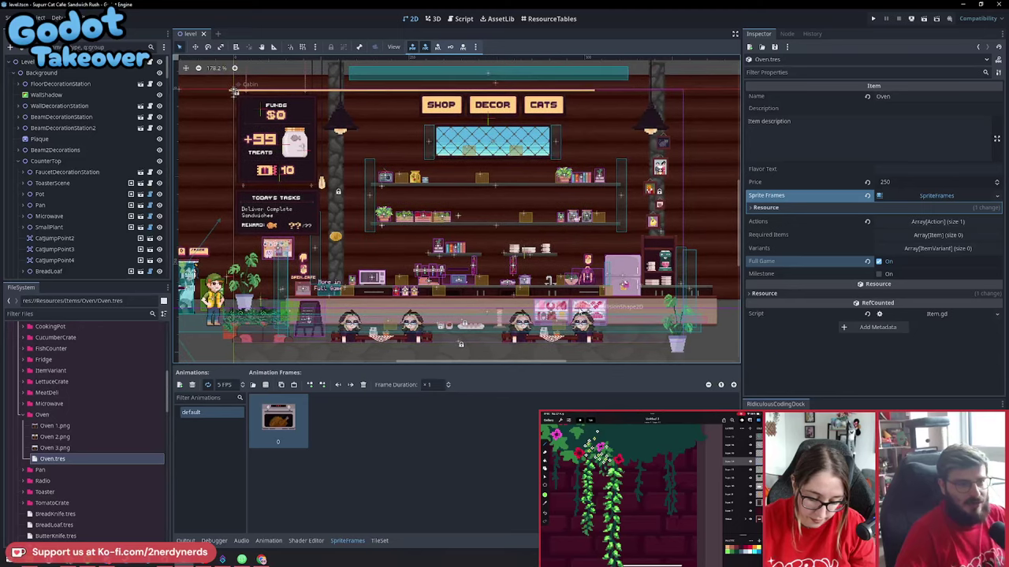
middle_click_drag(534, 319, 528, 320)
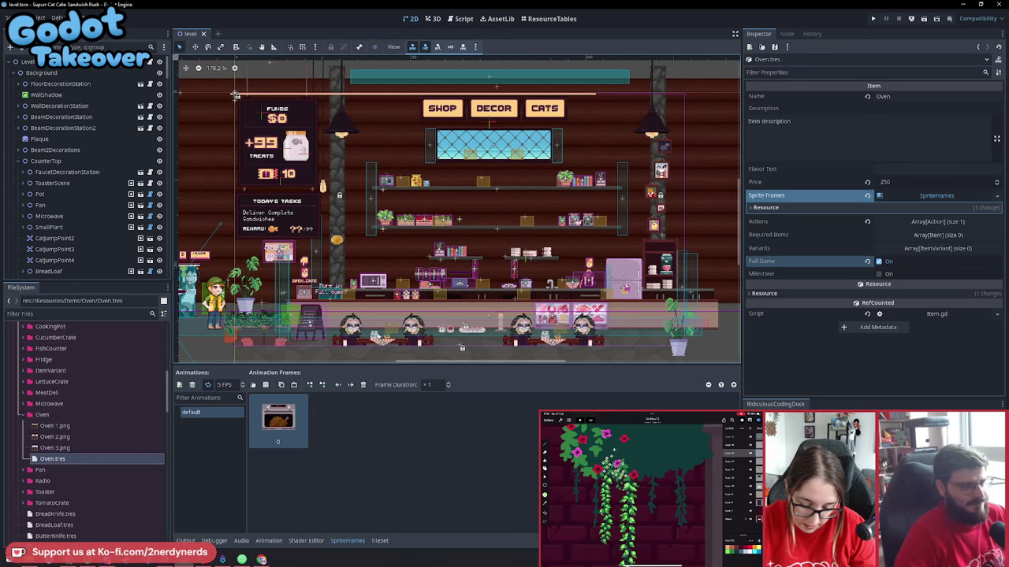
scroll(462, 301, "up", 4)
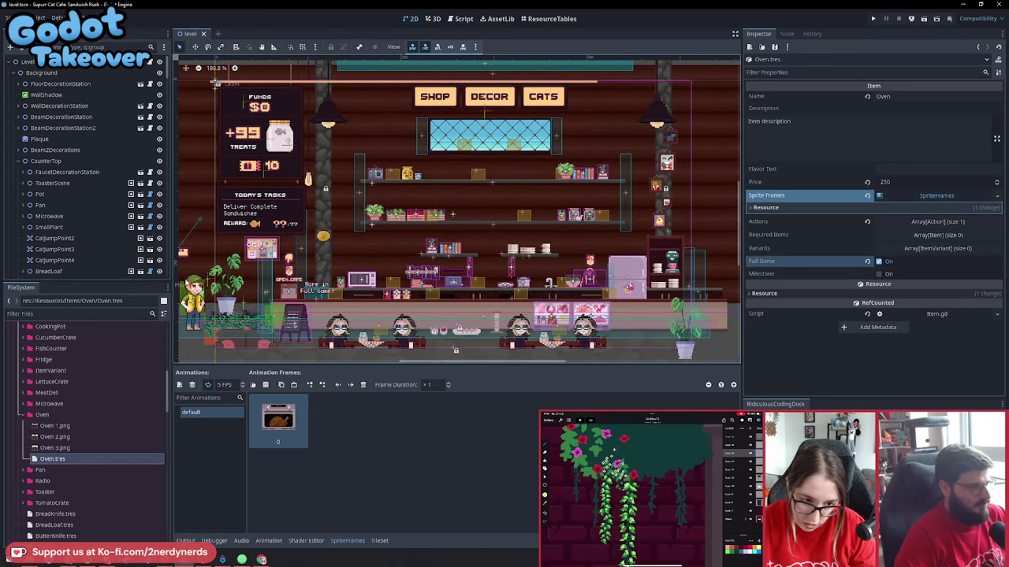
Instantiate Scenes/item.tscn as a child of the CounterTop node
left_click(370, 278)
scroll(374, 279, "up", 5)
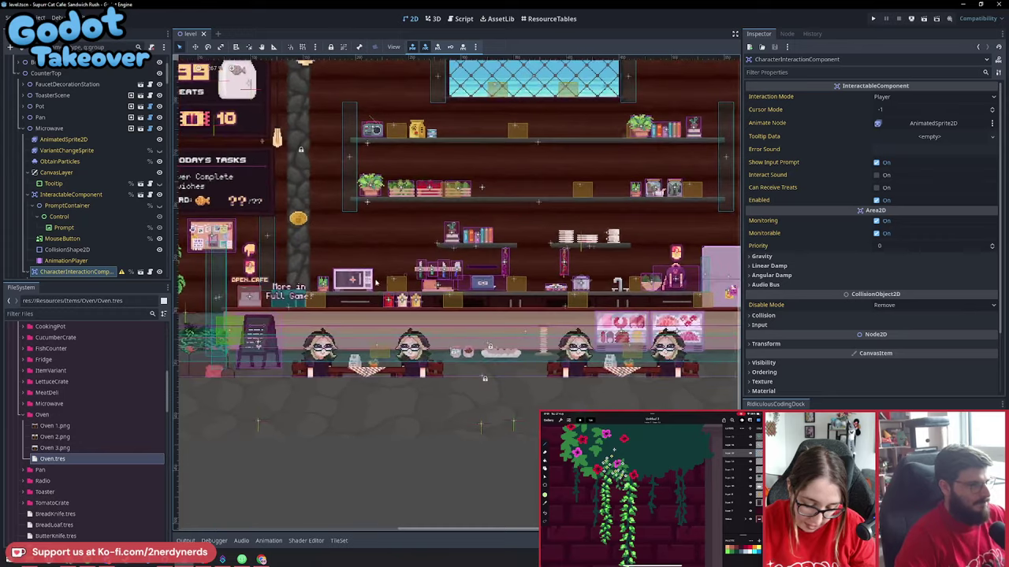
scroll(75, 213, "up", 3)
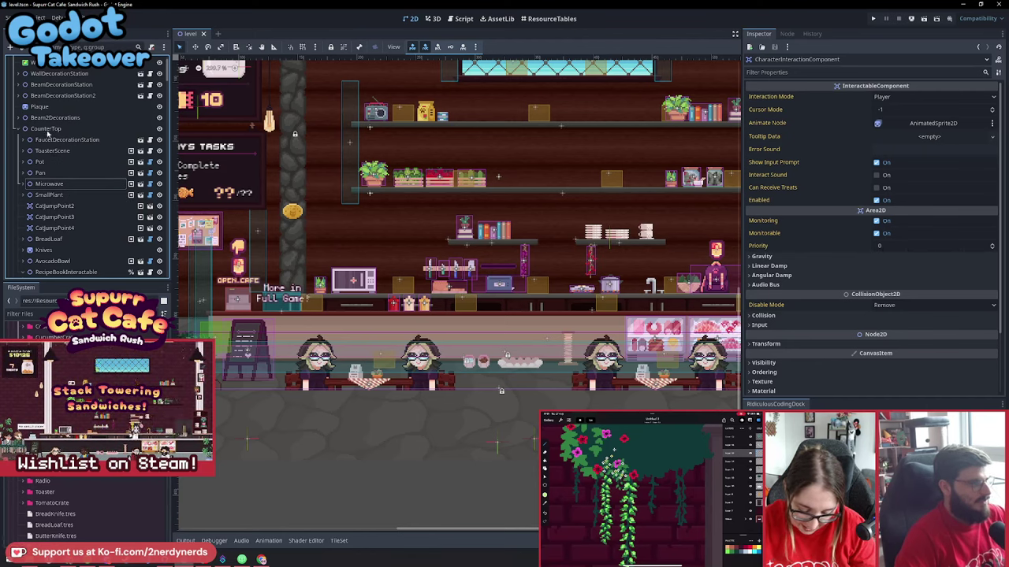
left_click(47, 129)
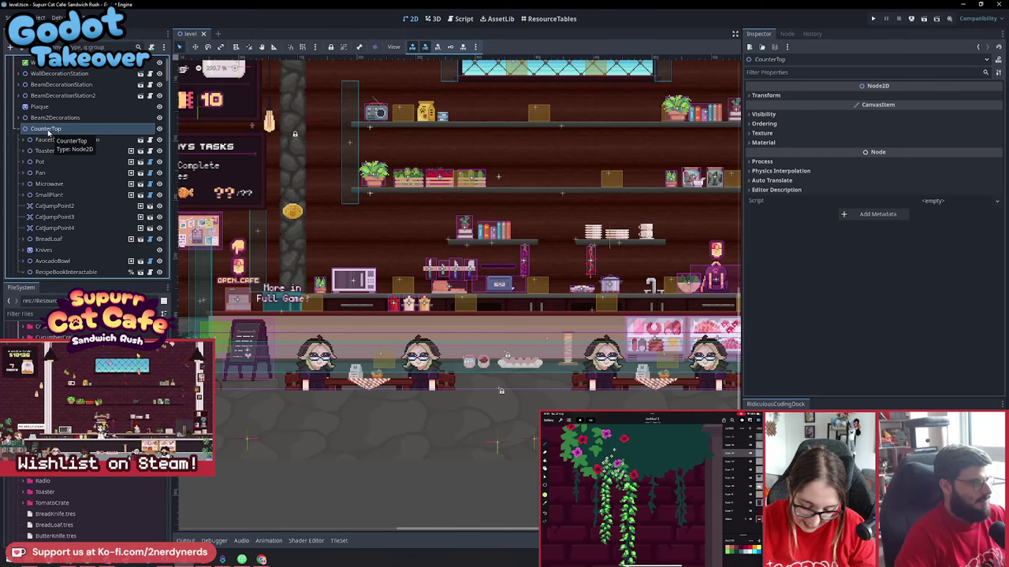
right_click(48, 132)
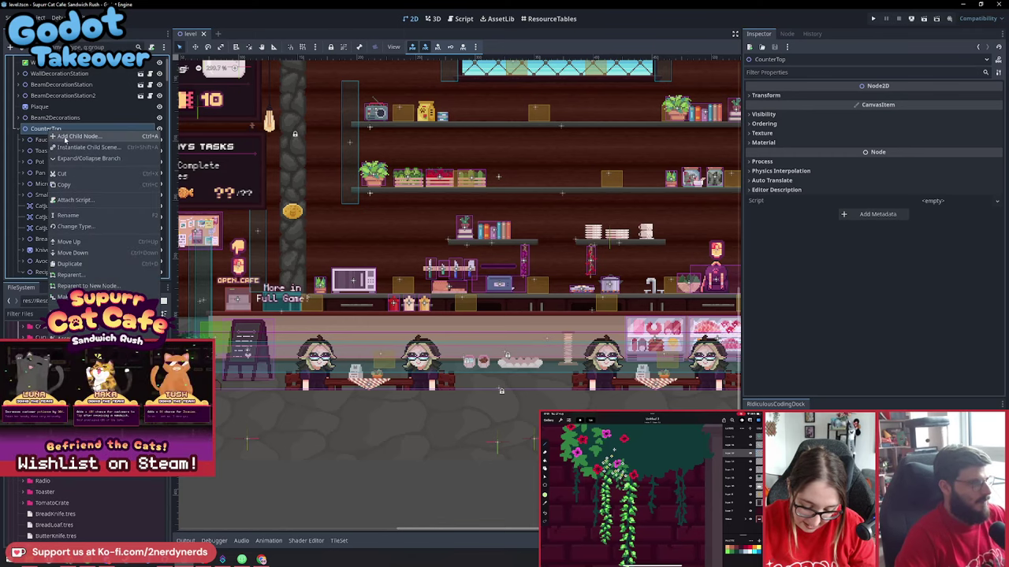
key("ctrl+shift+a")
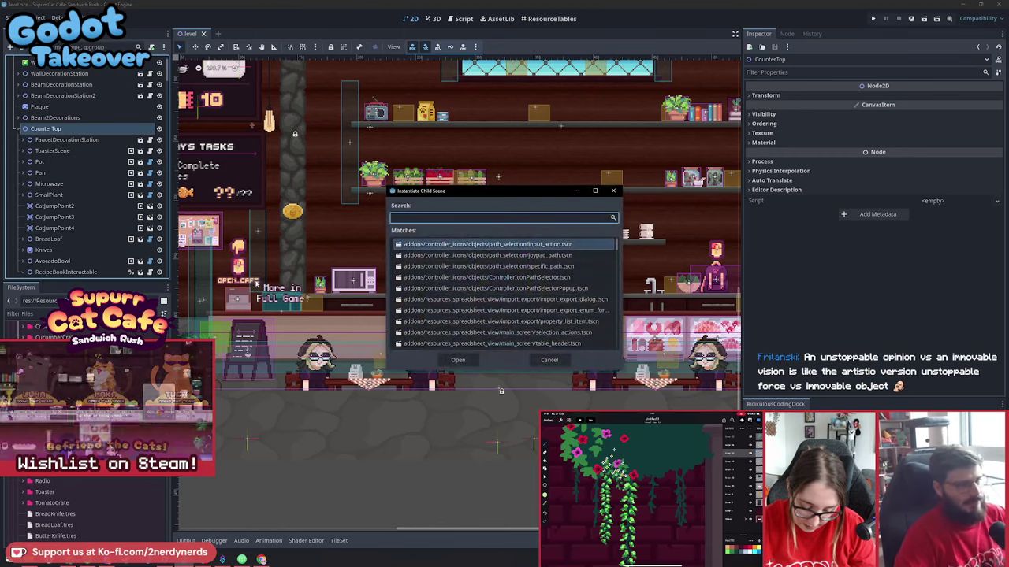
type("item")
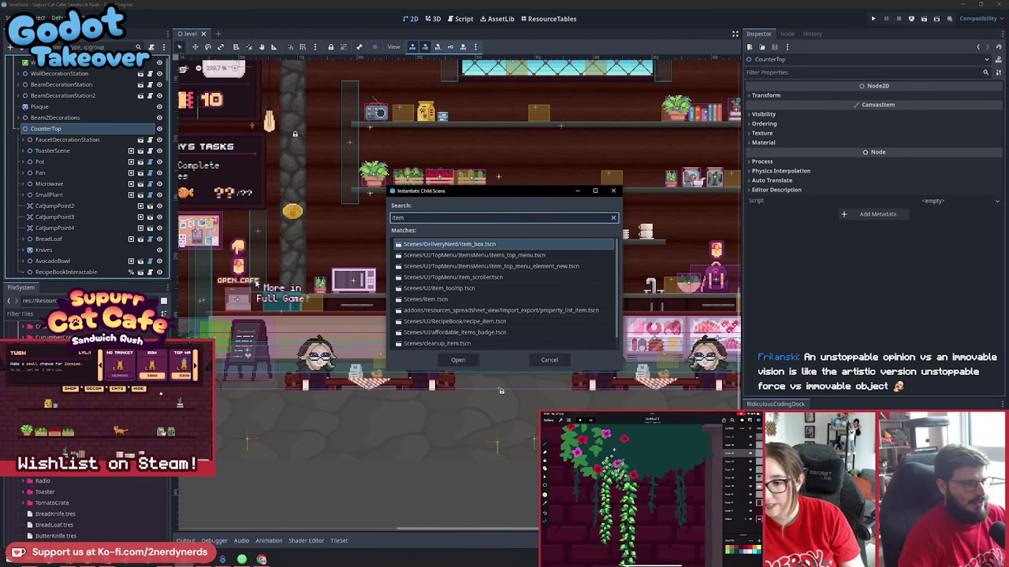
key("Down")
key("Down")
key("Down")
key("Down")
key("Down")
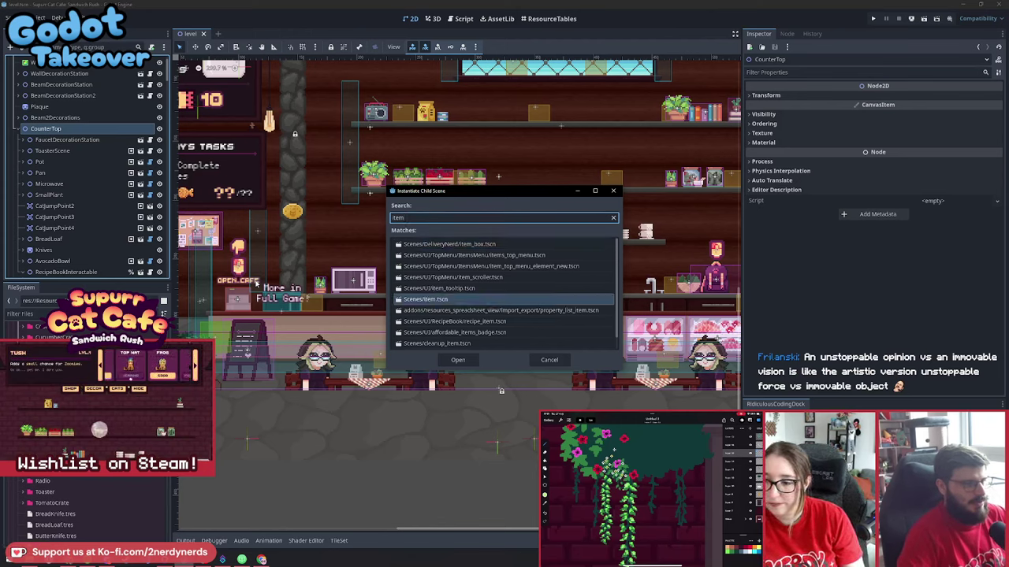
key("Return")
Rename the new item node to Oven and assign Oven.tres as its item data
scroll(61, 273, "down", 3)
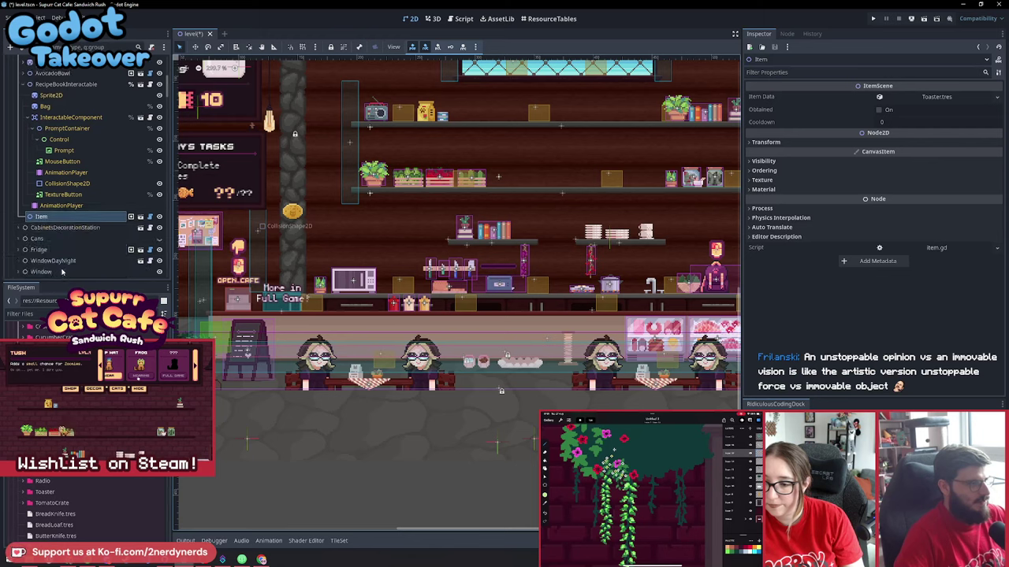
double_click(49, 217)
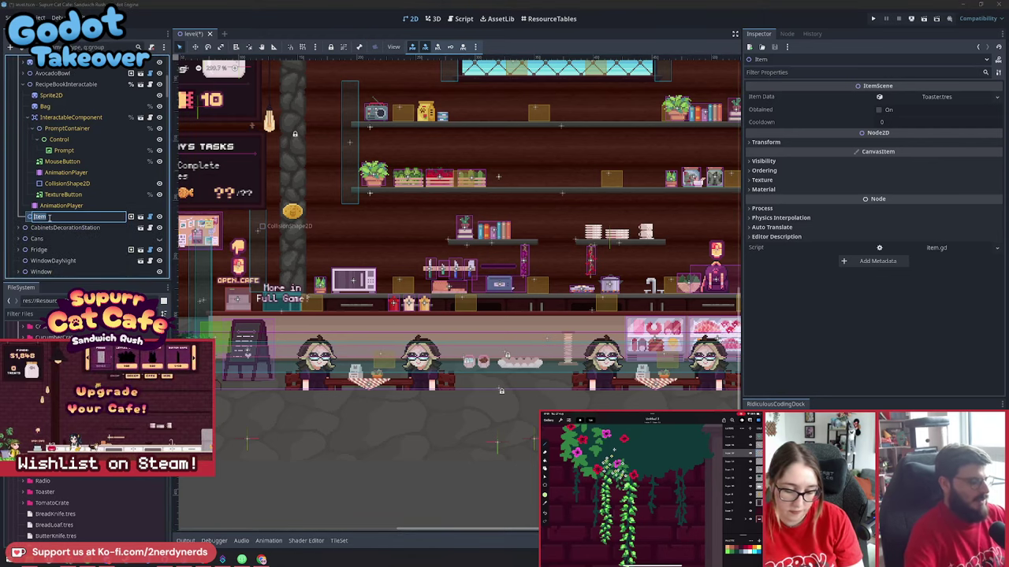
type("Oven")
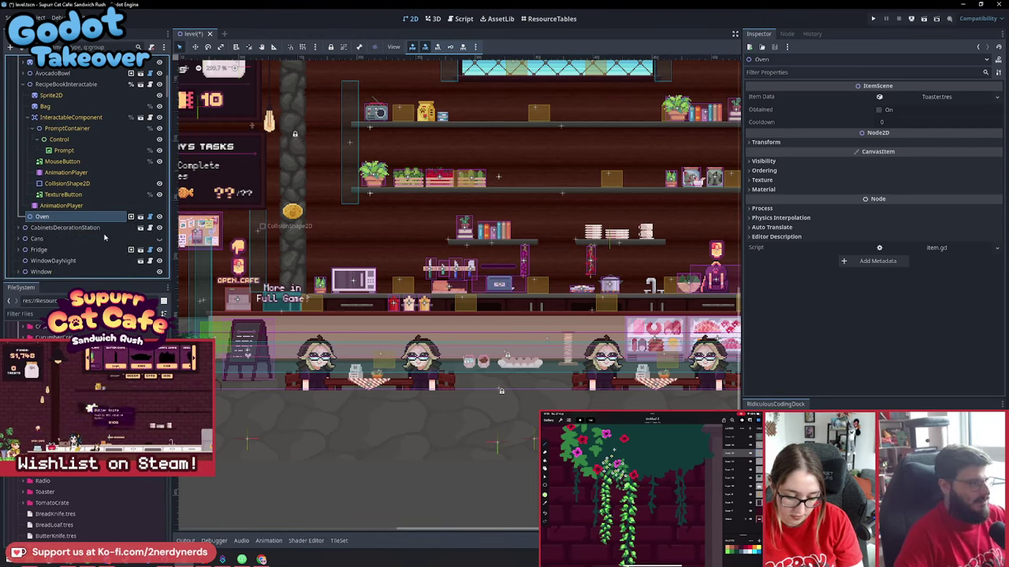
key("Return")
left_click_drag(55, 470, 940, 100)
Move the oven onto the countertop between the microwave and the knife rack
scroll(463, 203, "up", 3)
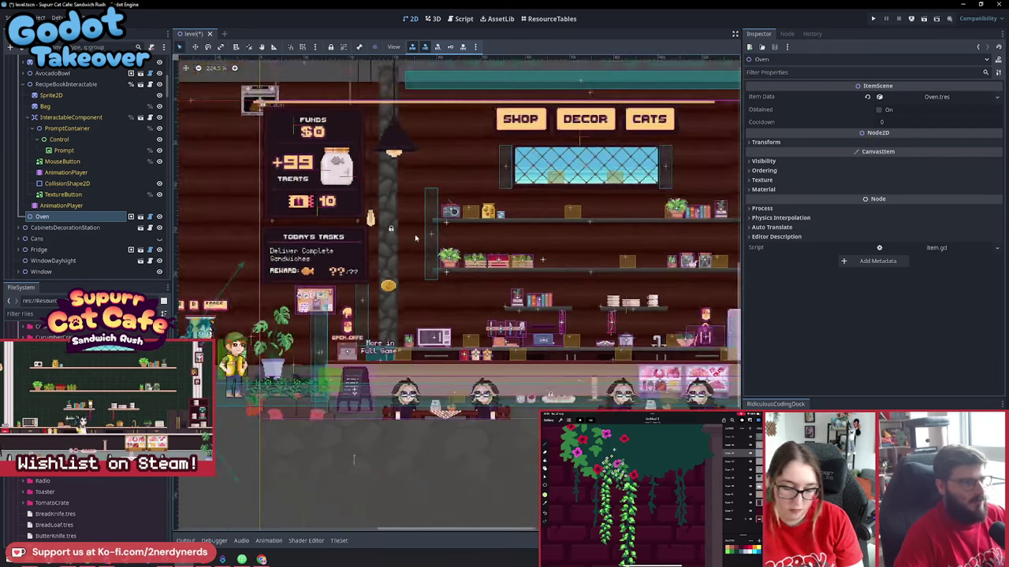
middle_click_drag(464, 202, 556, 220)
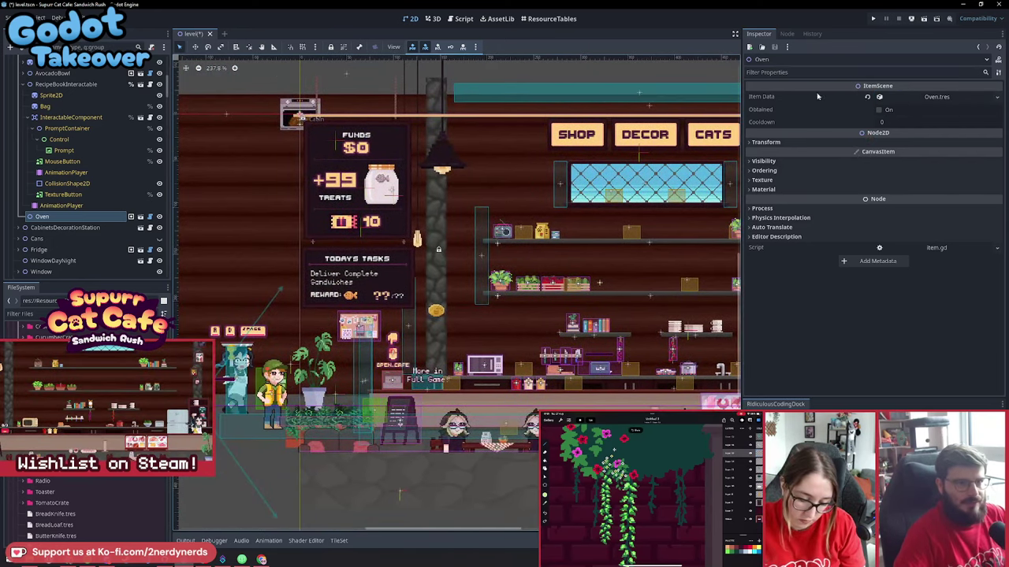
scroll(552, 339, "up", 5)
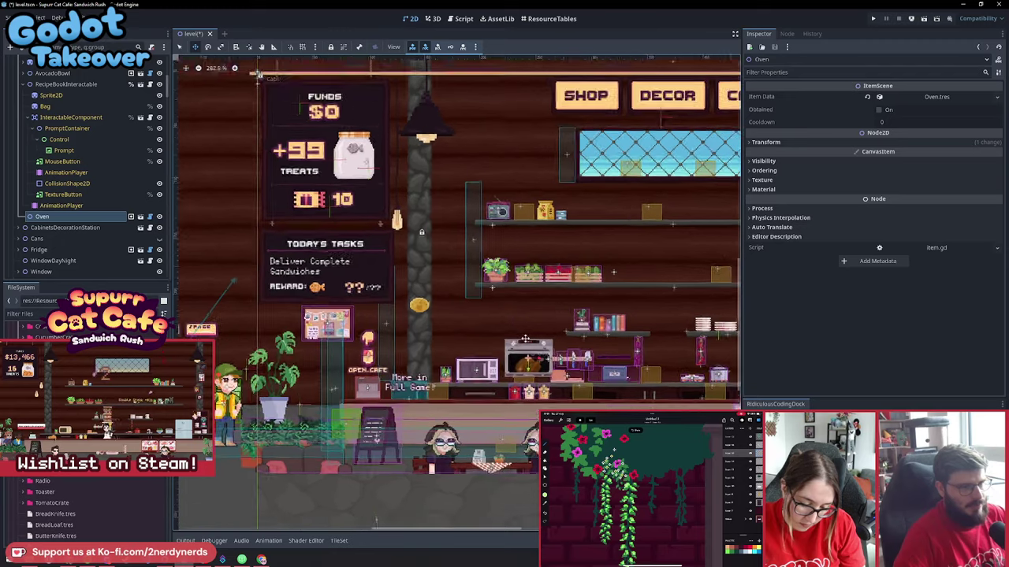
scroll(473, 277, "up", 1)
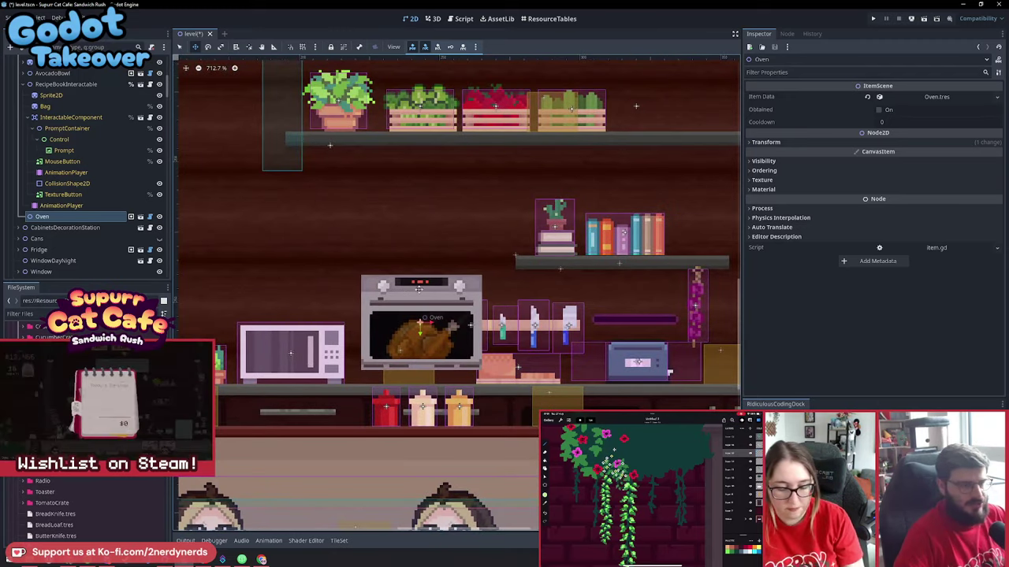
left_click_drag(432, 304, 435, 307)
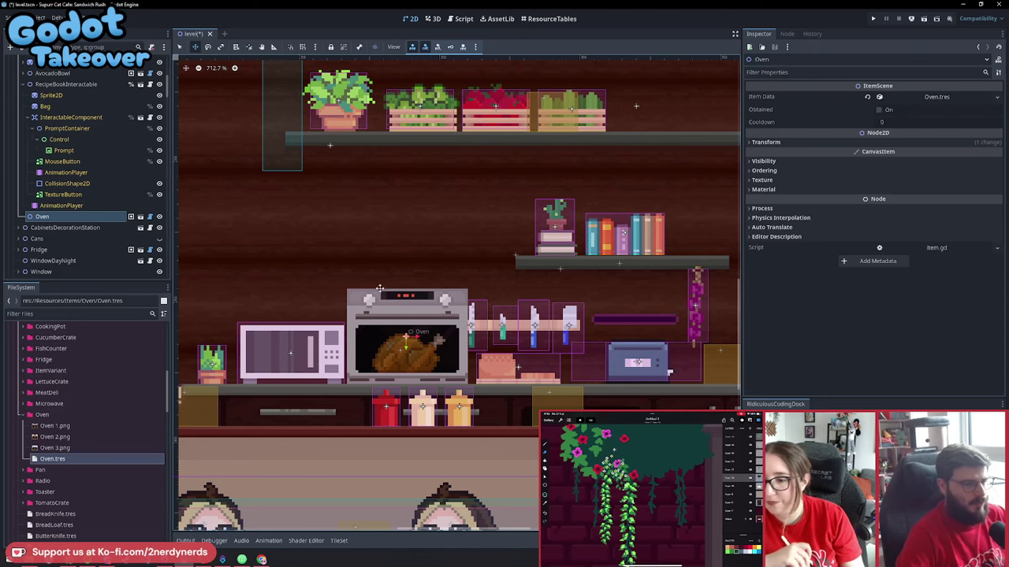
scroll(237, 307, "down", 2)
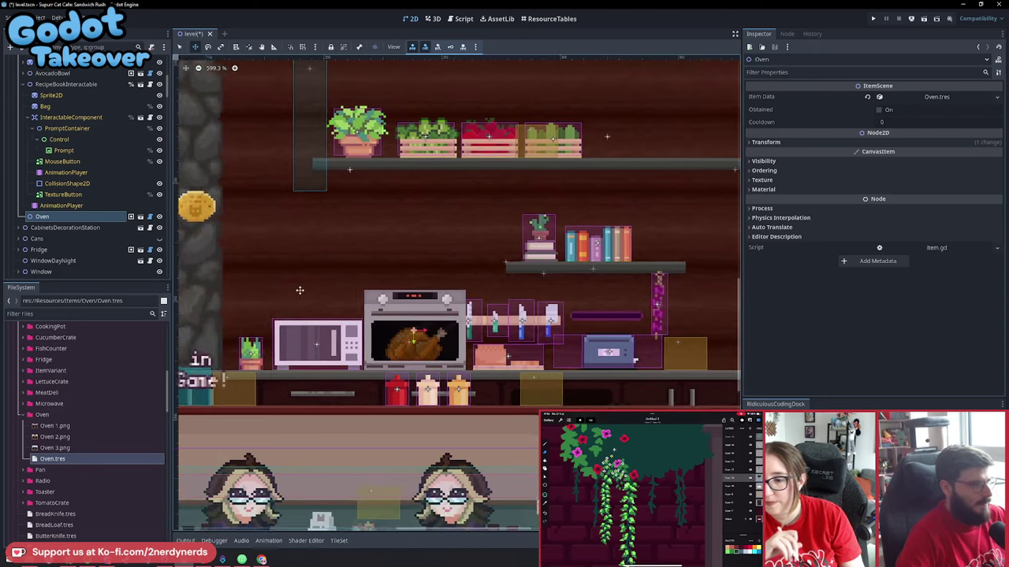
Reorder the Oven node directly below Microwave and shift the oven left to overlap the microwave's right edge
mouse_move(63, 217)
left_mouse_down()
mouse_move(63, 67)
mouse_move(66, 222)
left_mouse_up()
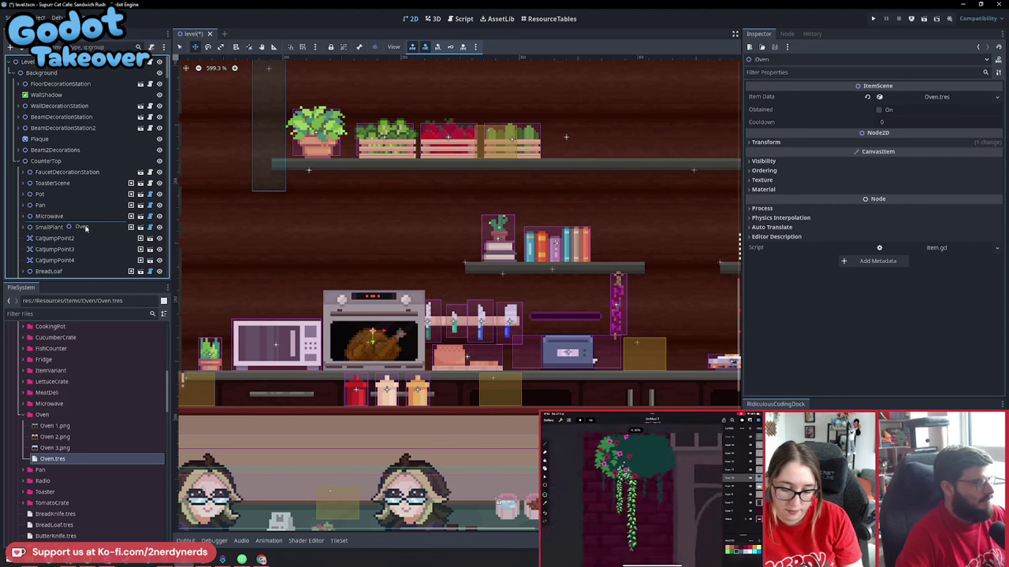
scroll(69, 237, "down", 3)
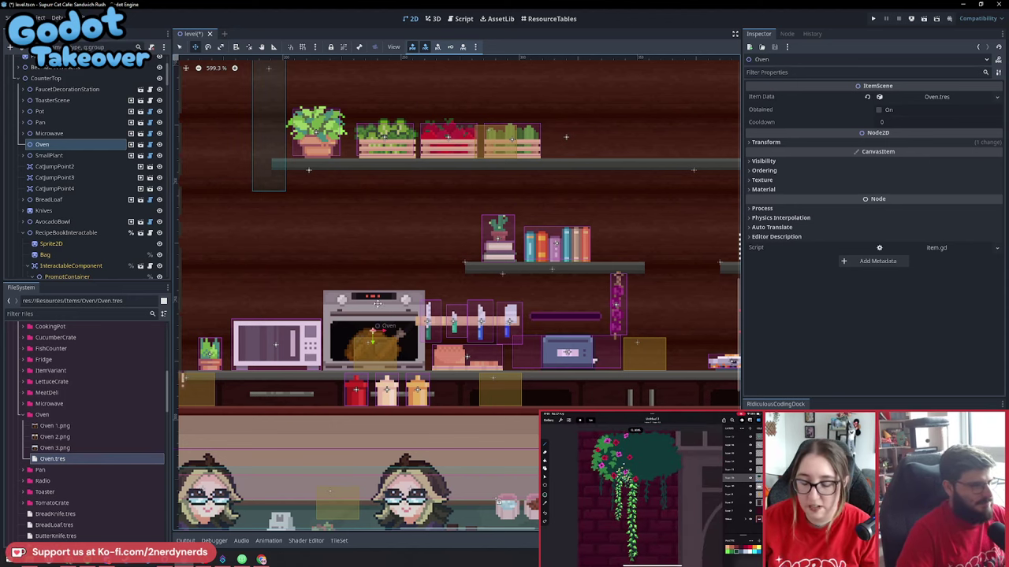
left_click_drag(378, 303, 370, 305)
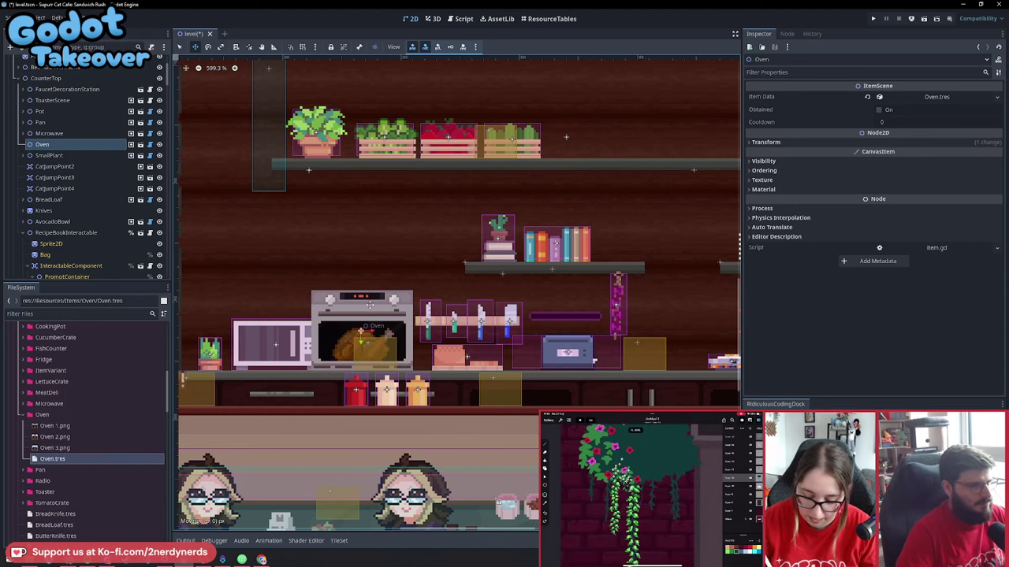
middle_click_drag(370, 305, 433, 301)
Enable Editable Children on the Oven node to expose its child nodes
right_click(42, 144)
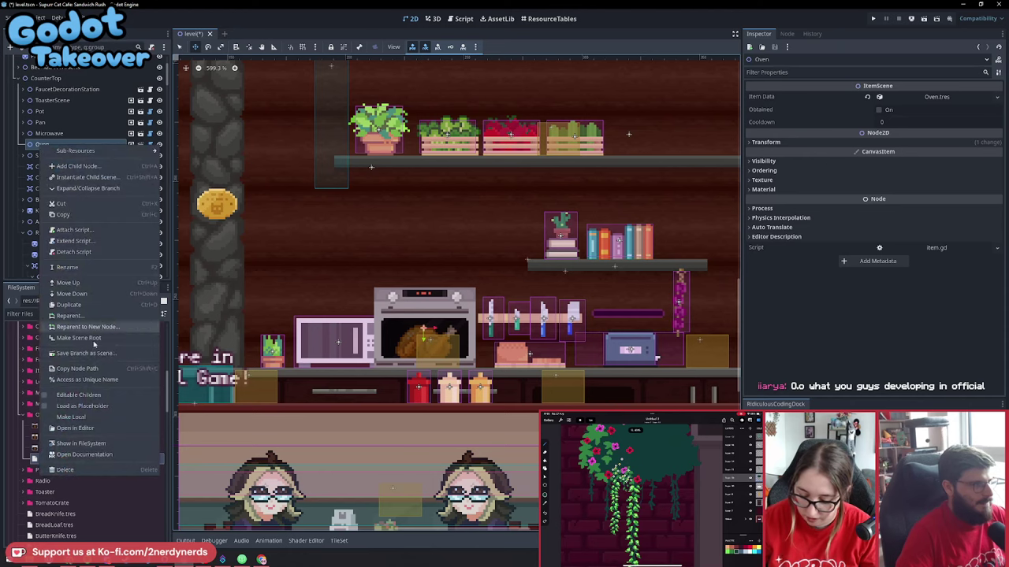
left_click(77, 395)
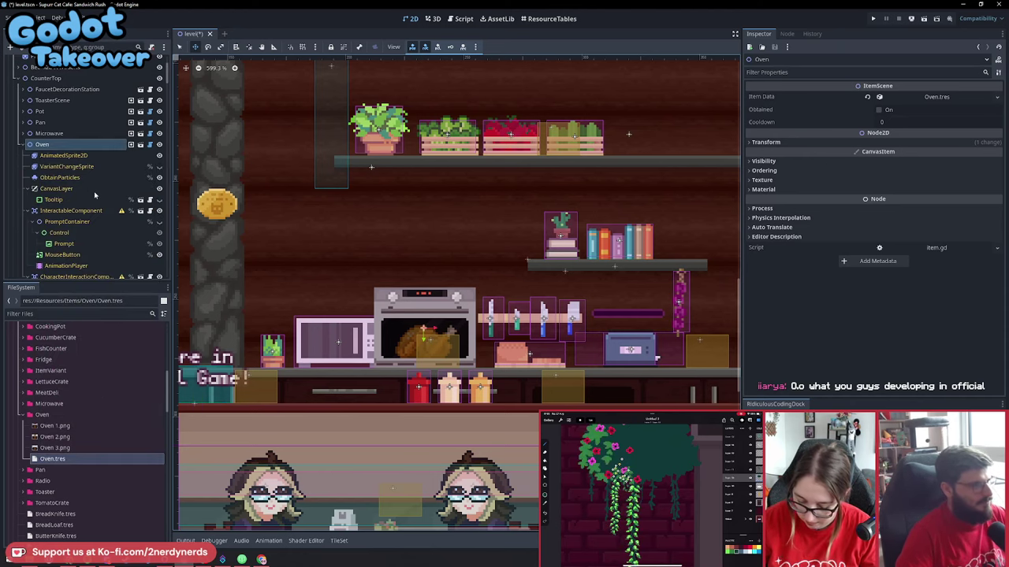
scroll(208, 189, "down", 1)
scroll(102, 209, "down", 3)
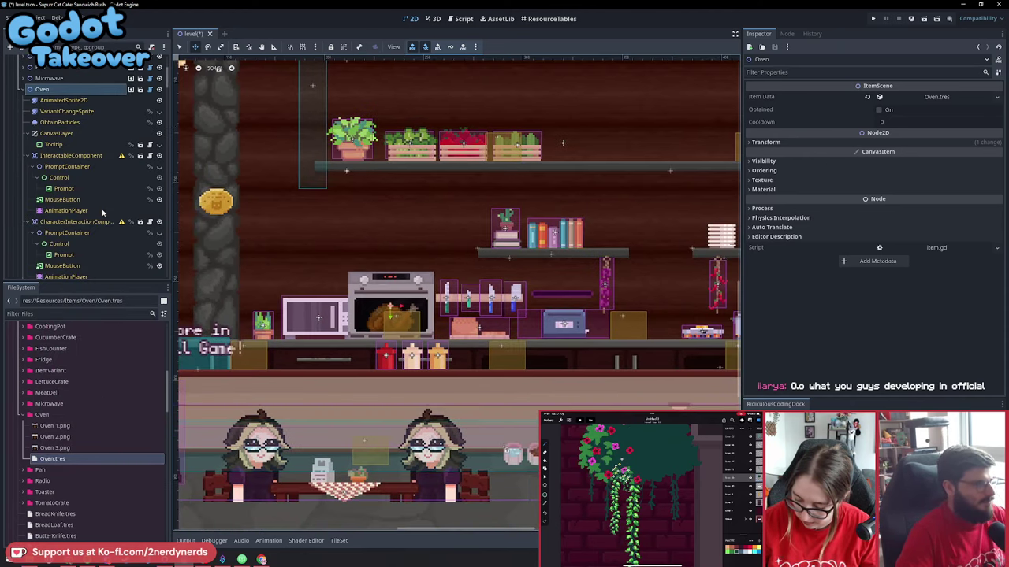
scroll(100, 217, "up", 1)
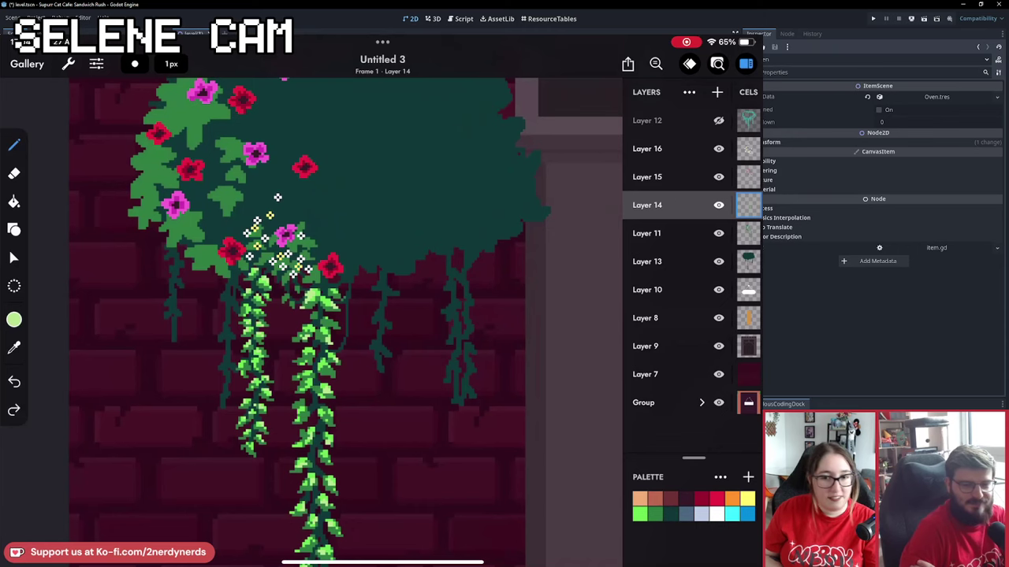
In the iPad pixel-art editor, group Layers 11, 13, 14, 15 and 16 and collapse the new group
scroll(315, 315, "down", 5)
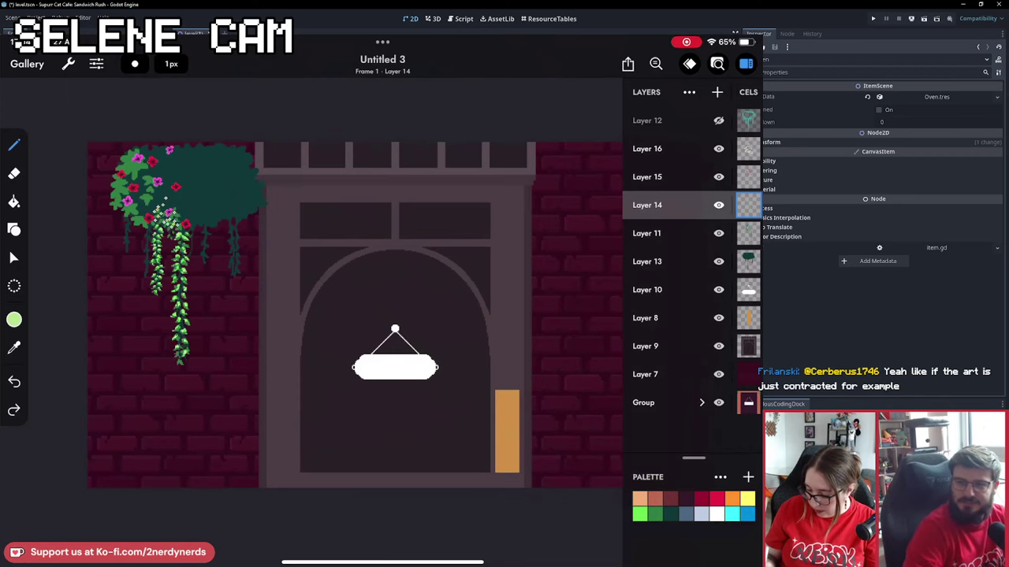
left_click(689, 92)
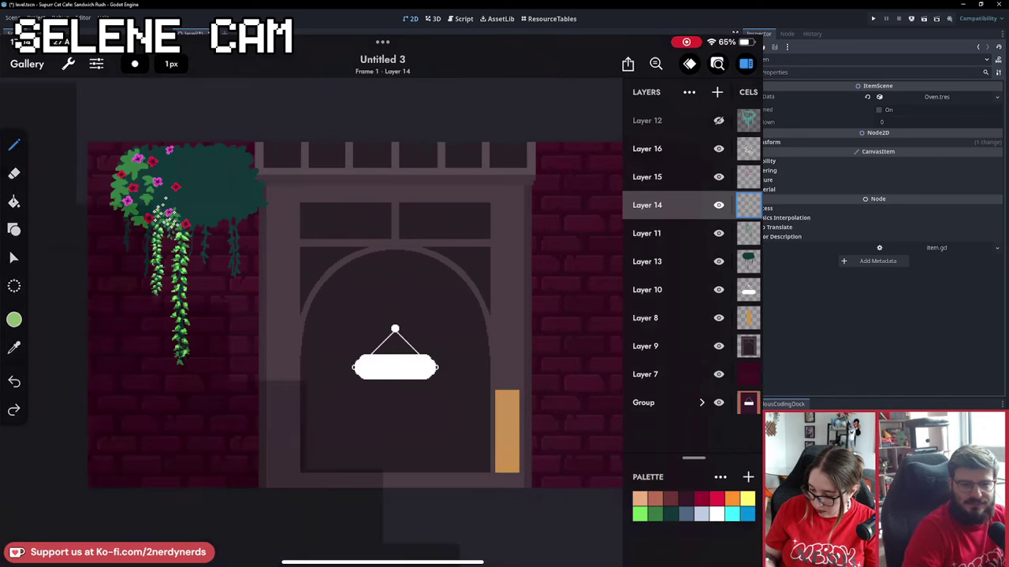
left_click(544, 63)
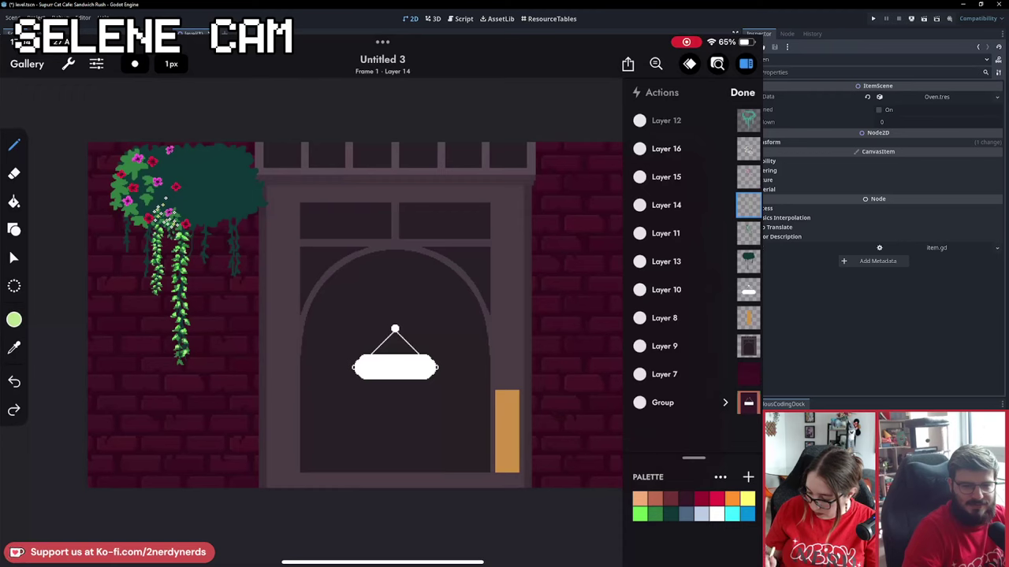
left_click(639, 261)
left_click(639, 233)
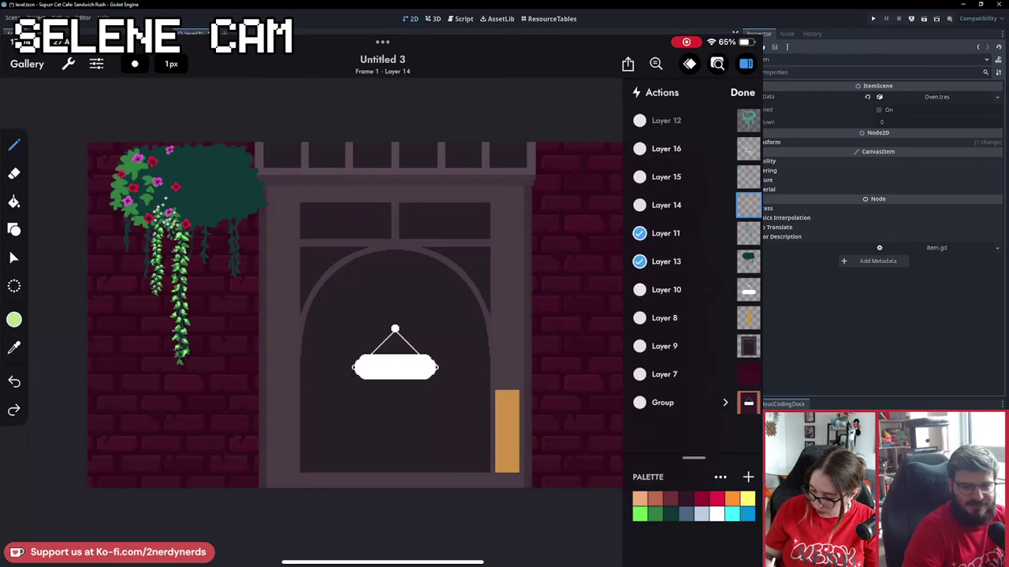
left_click(639, 205)
left_click(639, 176)
left_click(640, 149)
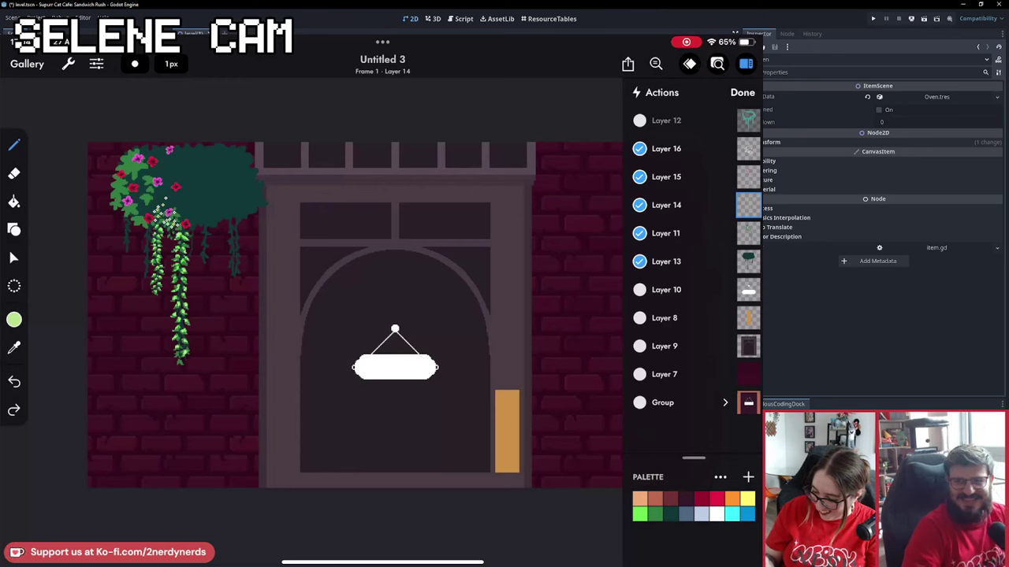
left_click(658, 93)
left_click(595, 391)
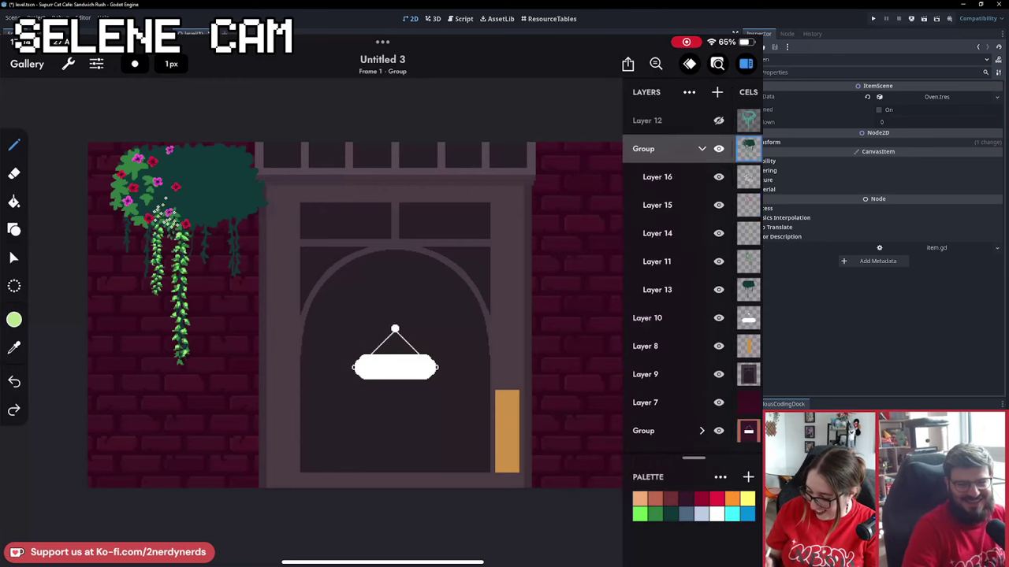
left_click(701, 149)
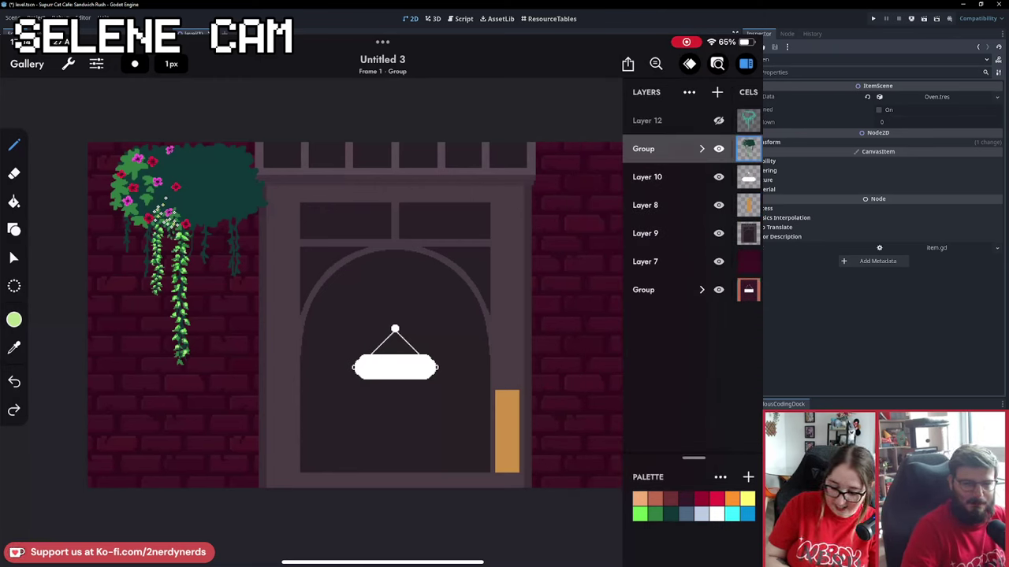
Move the grouped foliage up and left to about -24, -21, past the canvas's upper-left corner
left_click(14, 258)
left_click_drag(174, 248, 130, 228)
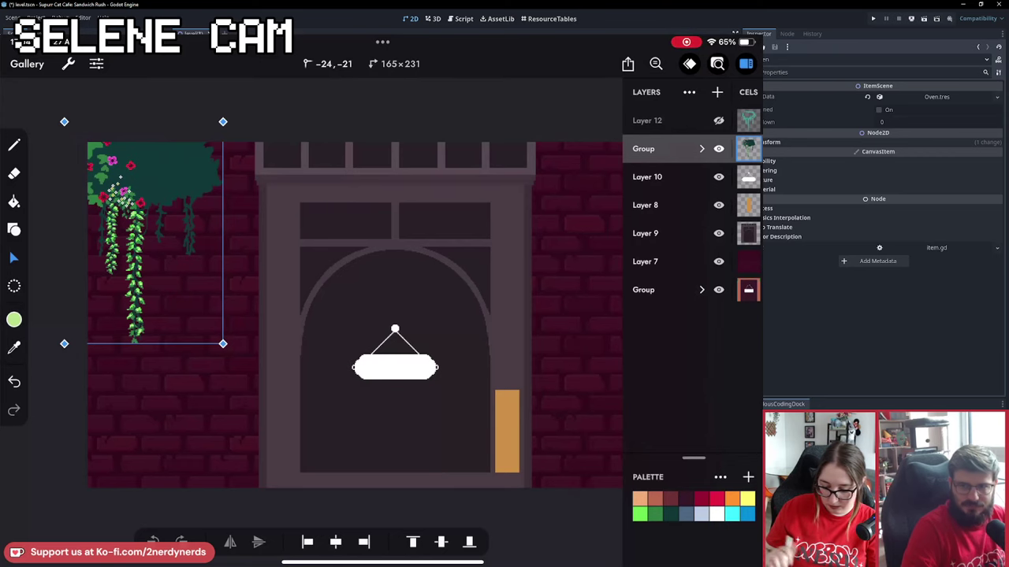
scroll(354, 315, "down", 3)
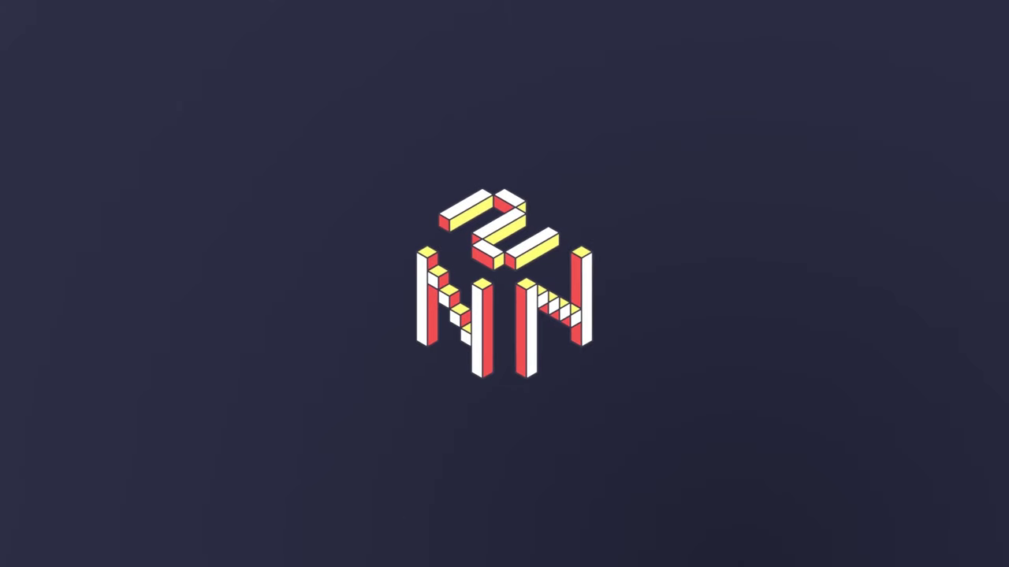
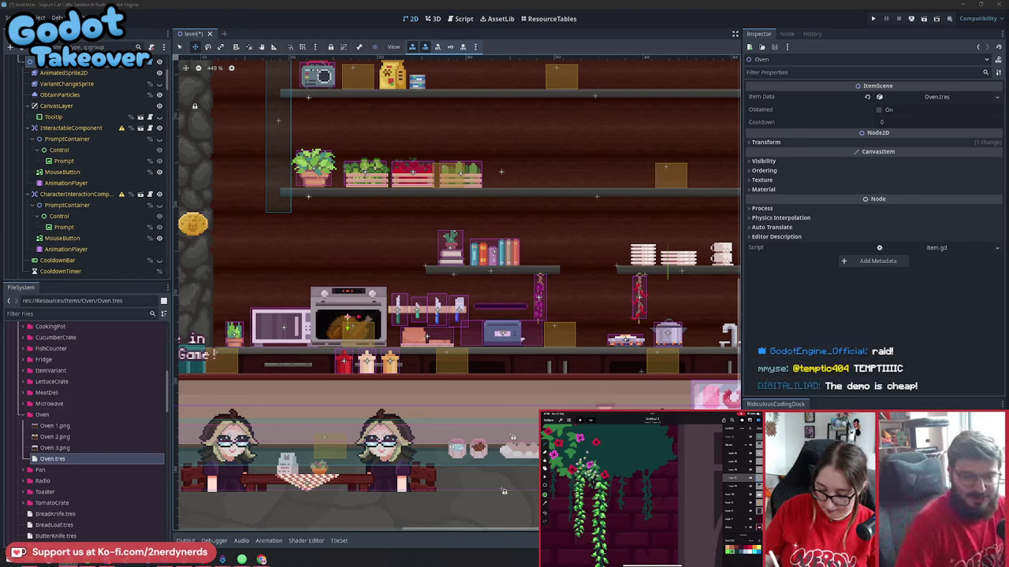
scroll(549, 365, "down", 4)
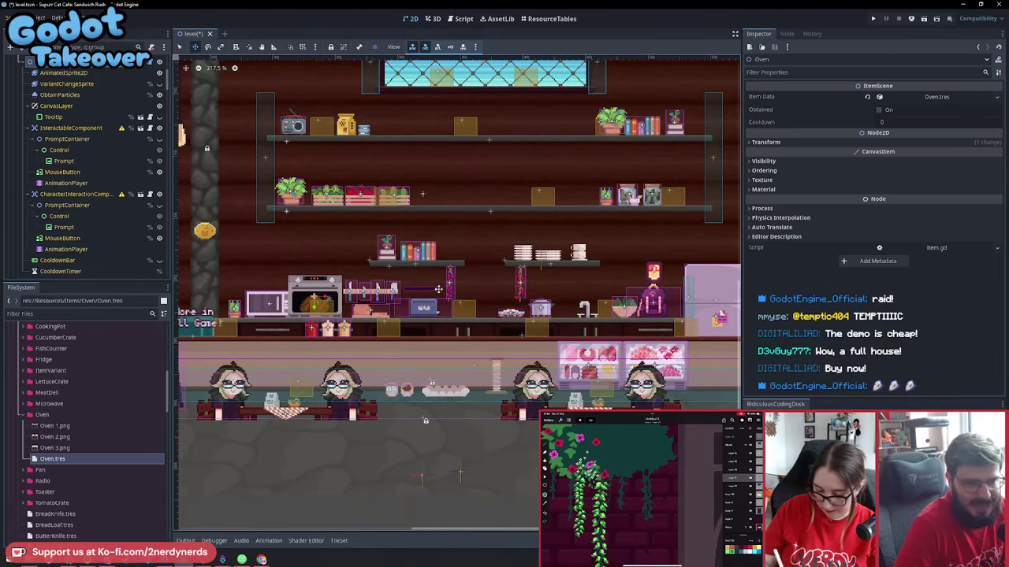
scroll(263, 142, "down", 1)
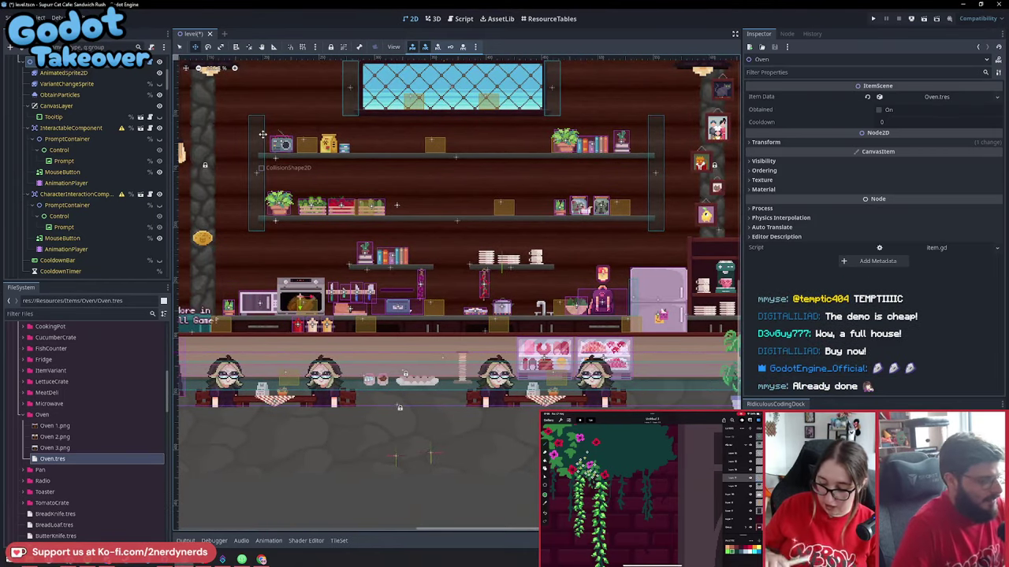
Save the level, run the game, and inspect the collision_shape reference on line 297 of interactable_component.gd
key("ctrl+s")
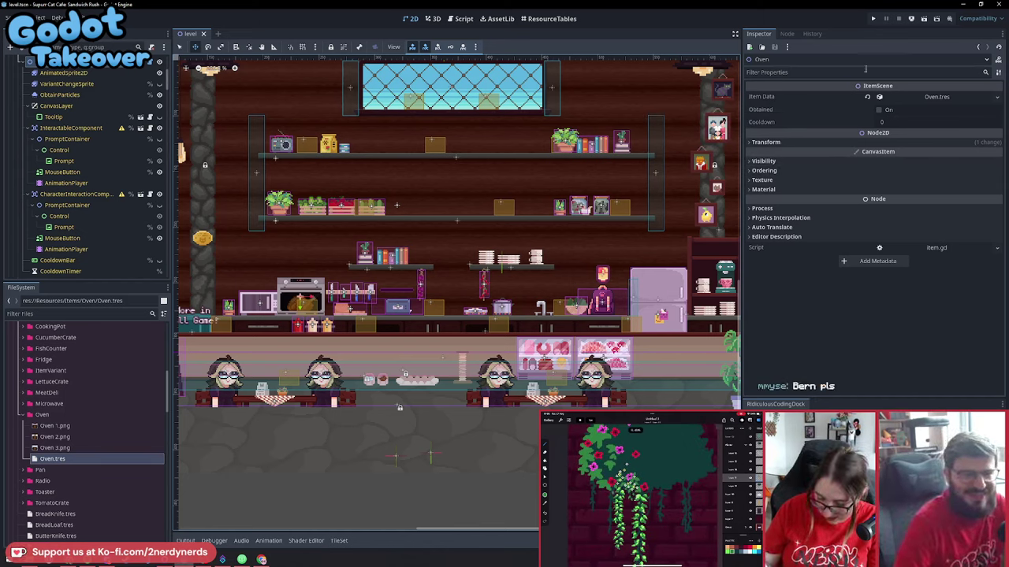
key("F5")
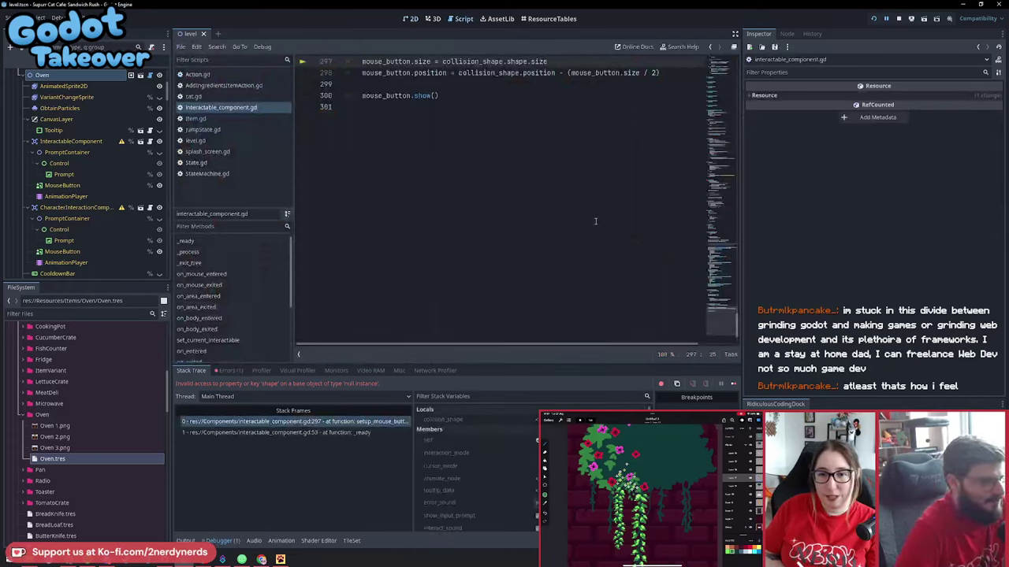
scroll(502, 221, "up", 4)
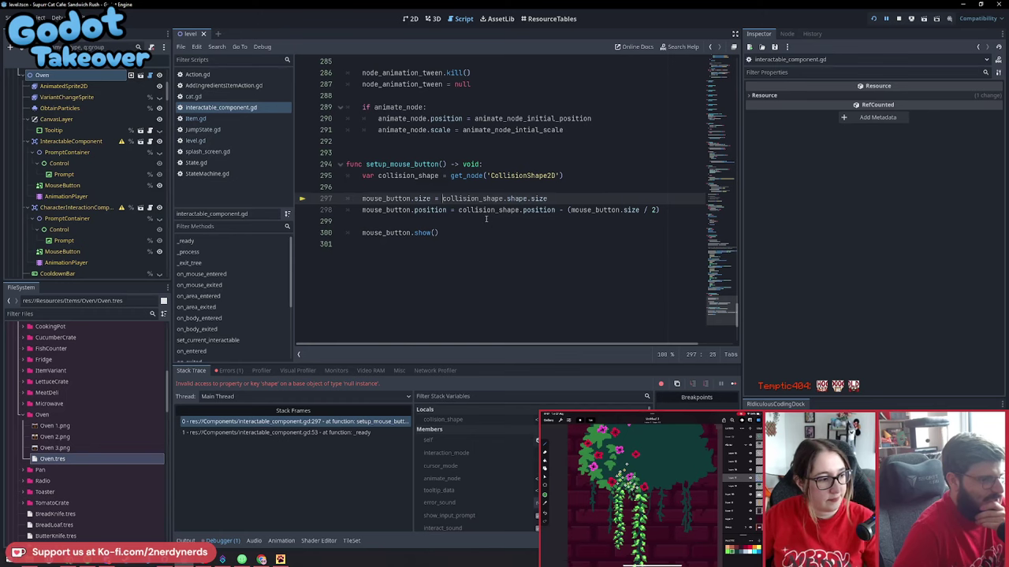
double_click(473, 199)
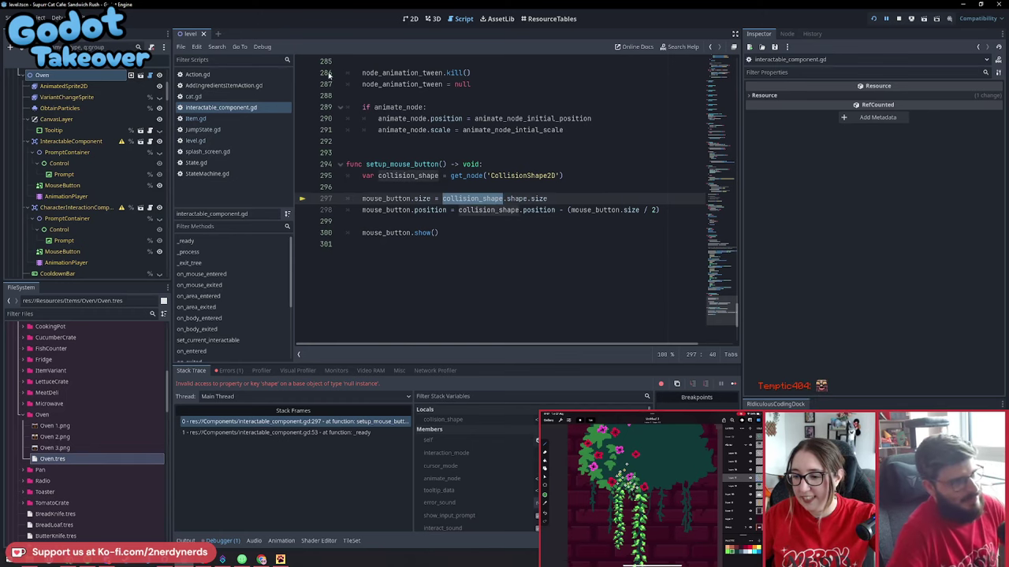
Return to the 2D view of the oven, collapse its CharacterInteractionComponent and select its InteractableComponent
left_click(411, 18)
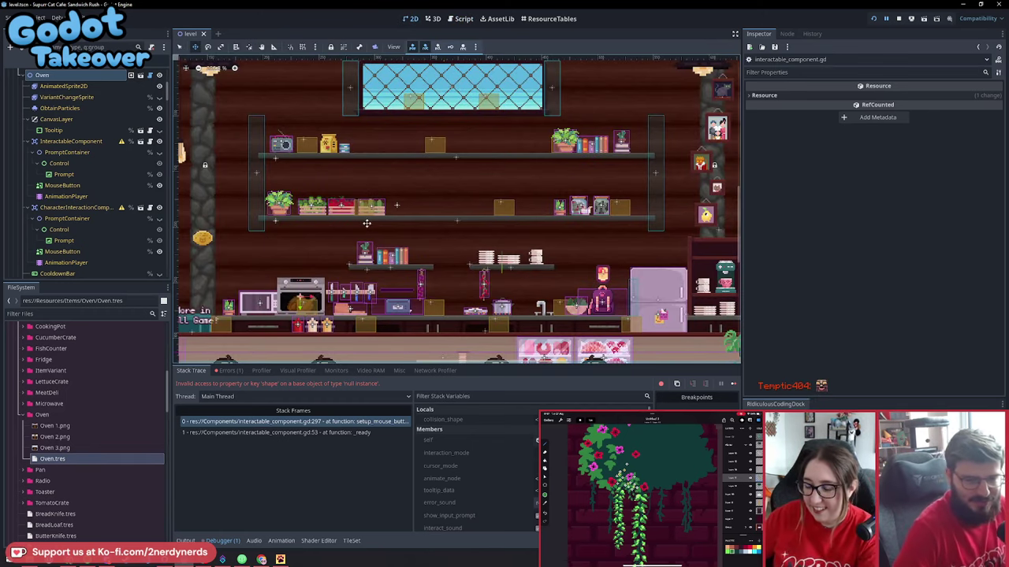
scroll(369, 225, "up", 5)
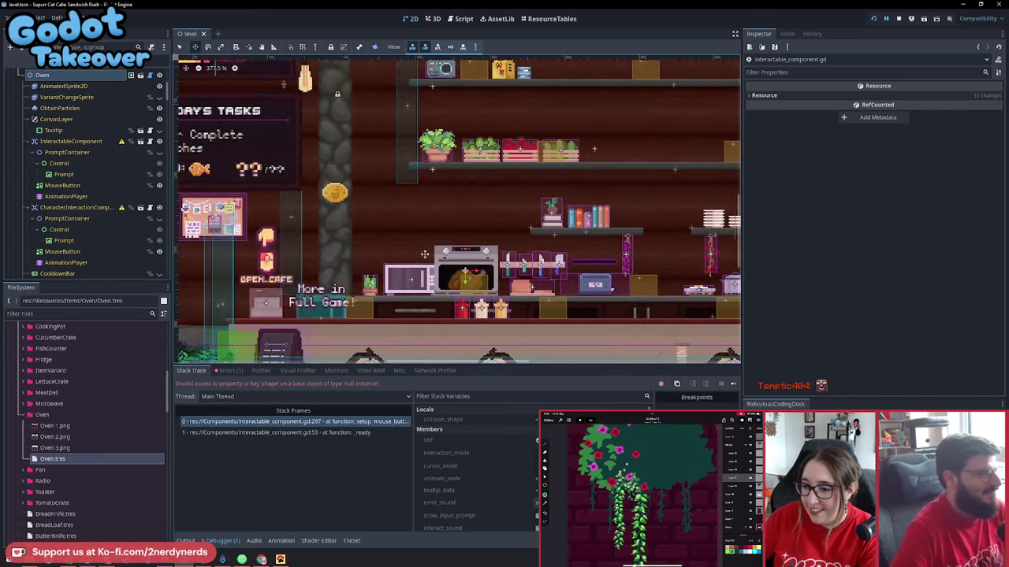
scroll(87, 180, "up", 1)
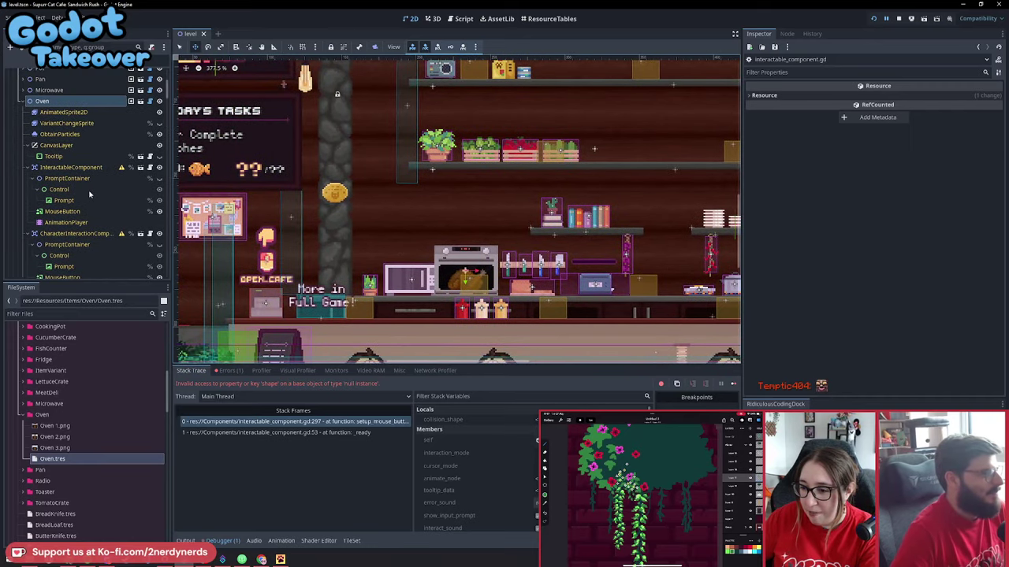
scroll(91, 212, "down", 1)
scroll(94, 234, "down", 1)
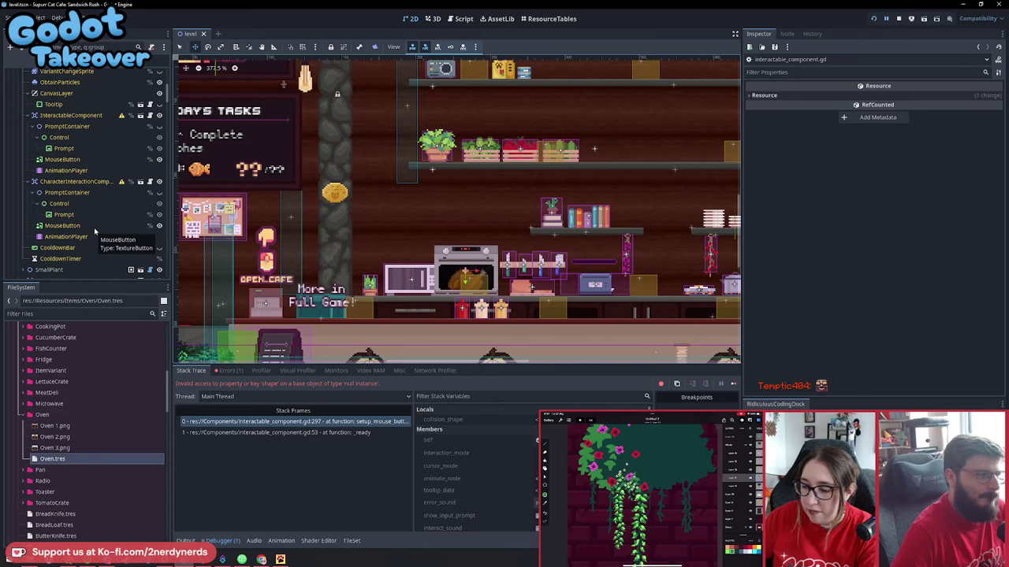
left_click(29, 182)
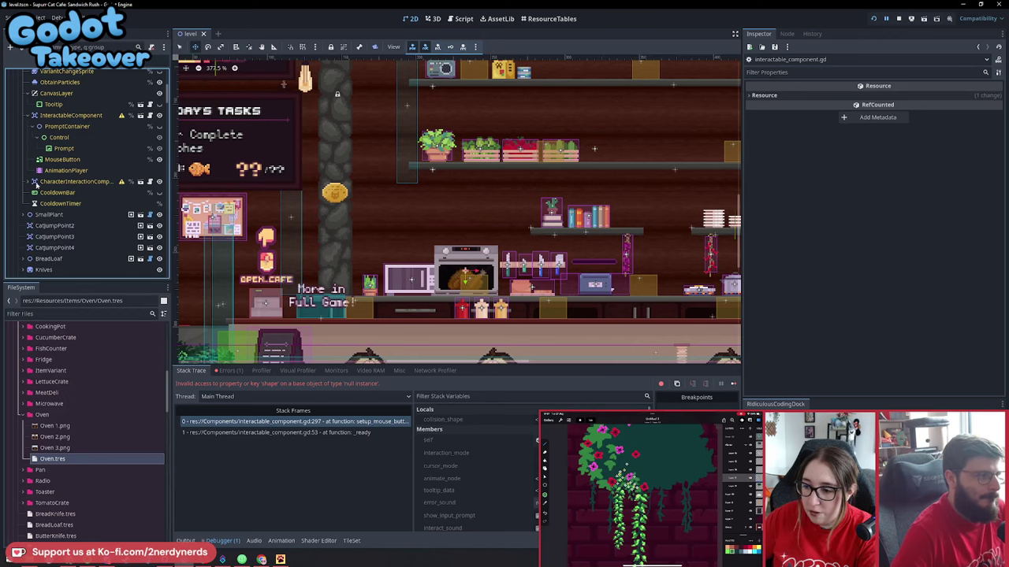
left_click(49, 116)
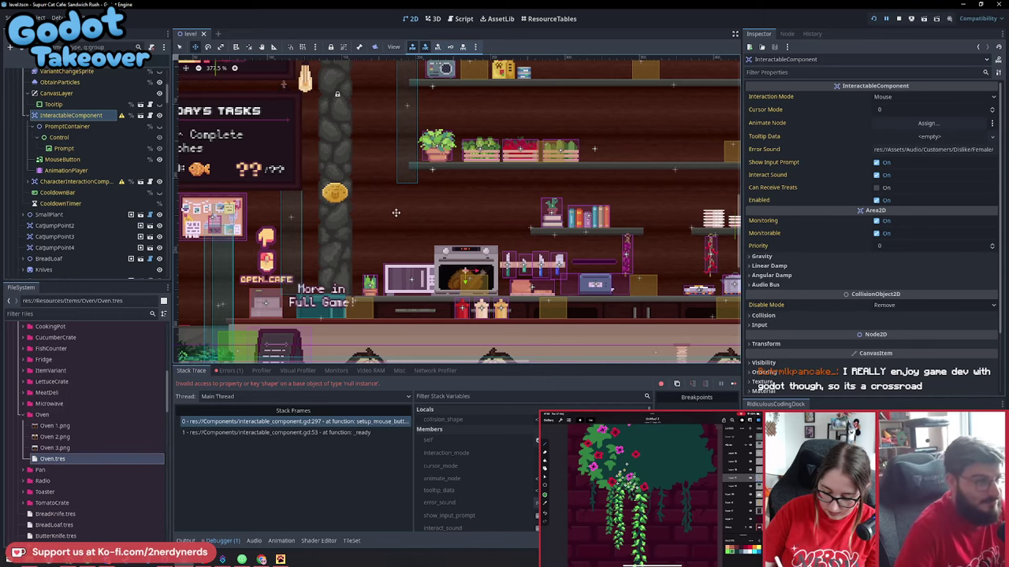
Add a CollisionShape2D child node to the Oven's InteractableComponent
scroll(395, 212, "down", 1)
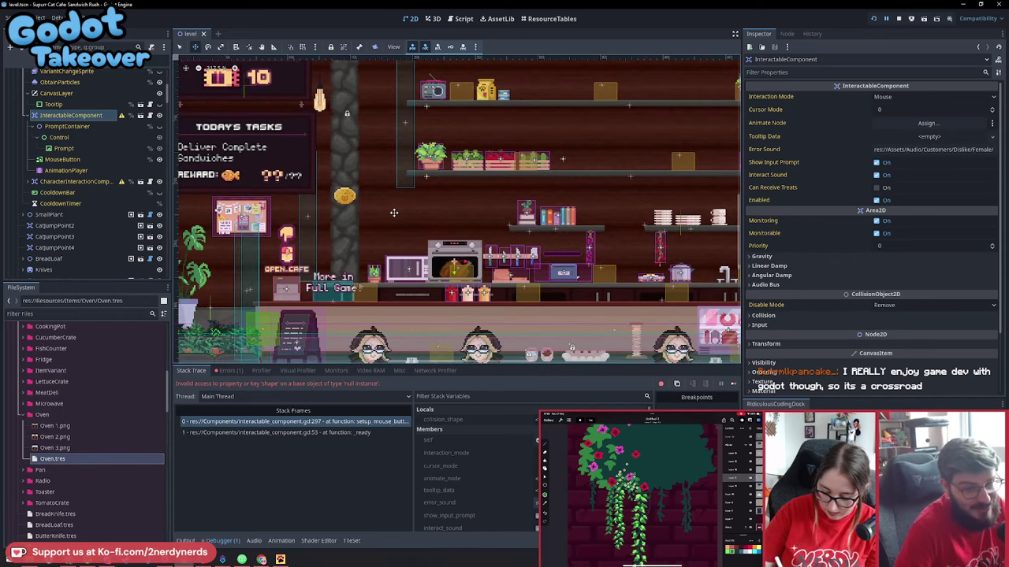
scroll(394, 212, "down", 3)
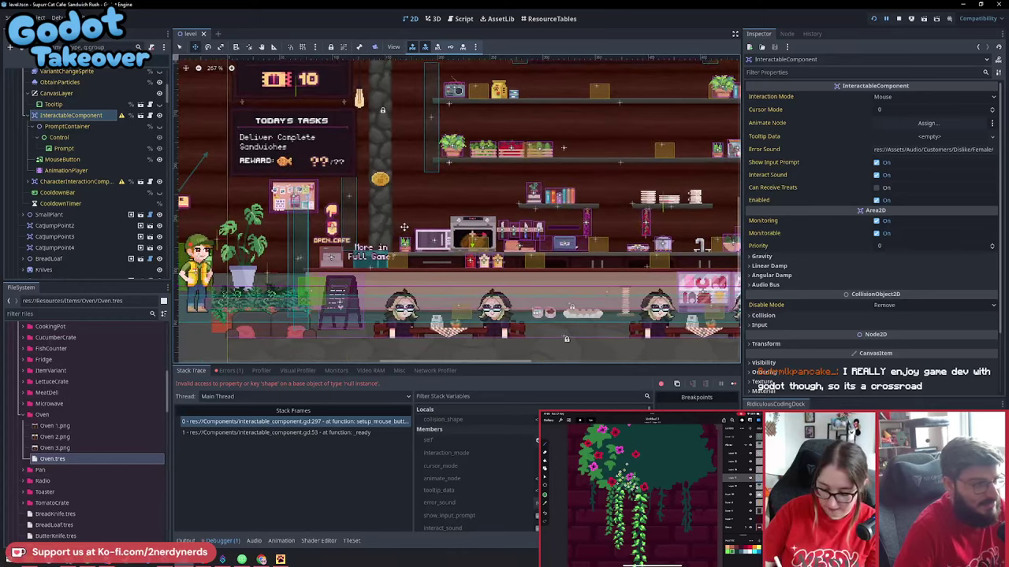
scroll(402, 232, "up", 1)
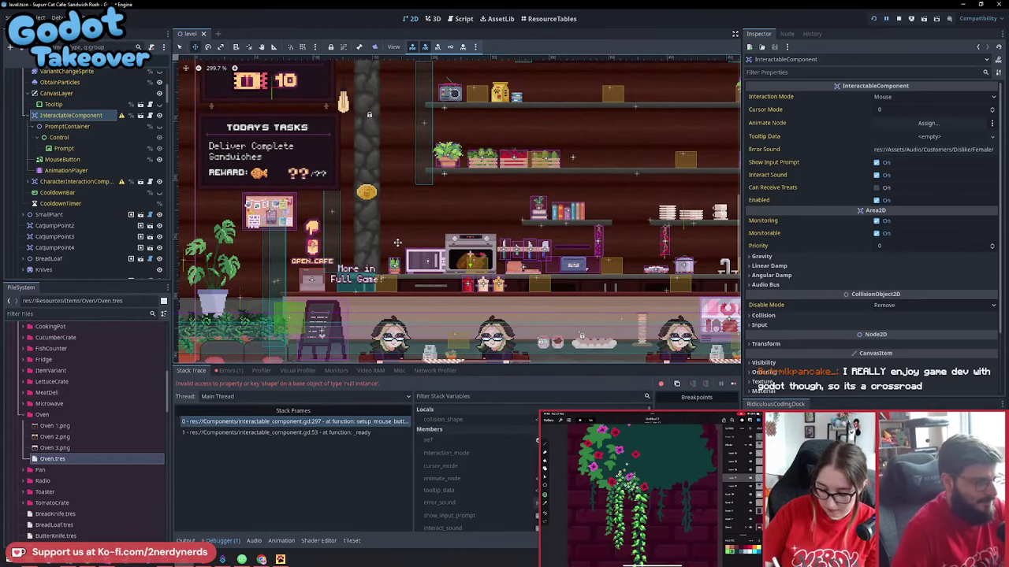
scroll(471, 246, "up", 6)
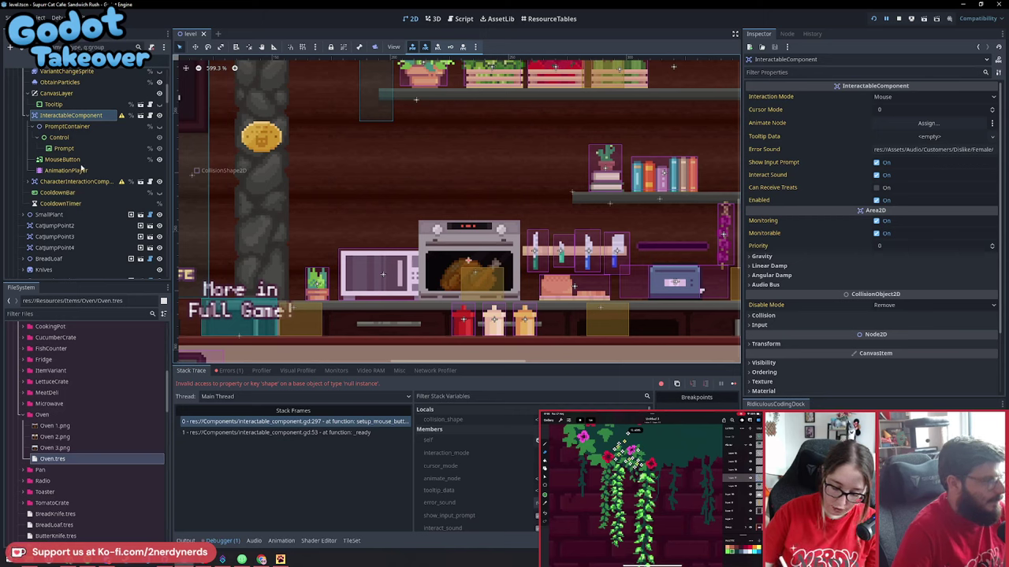
left_click(78, 126)
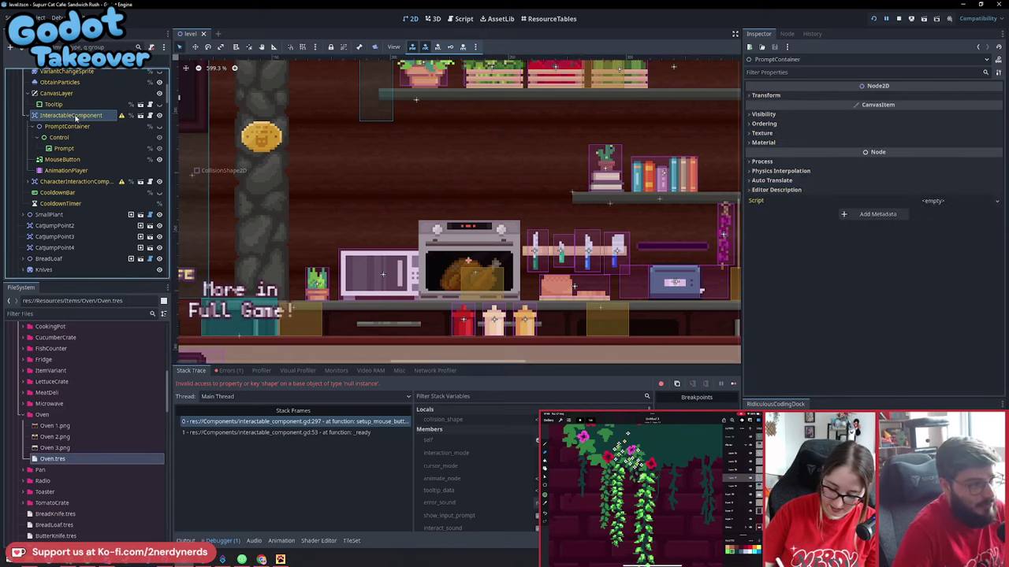
left_click(79, 115)
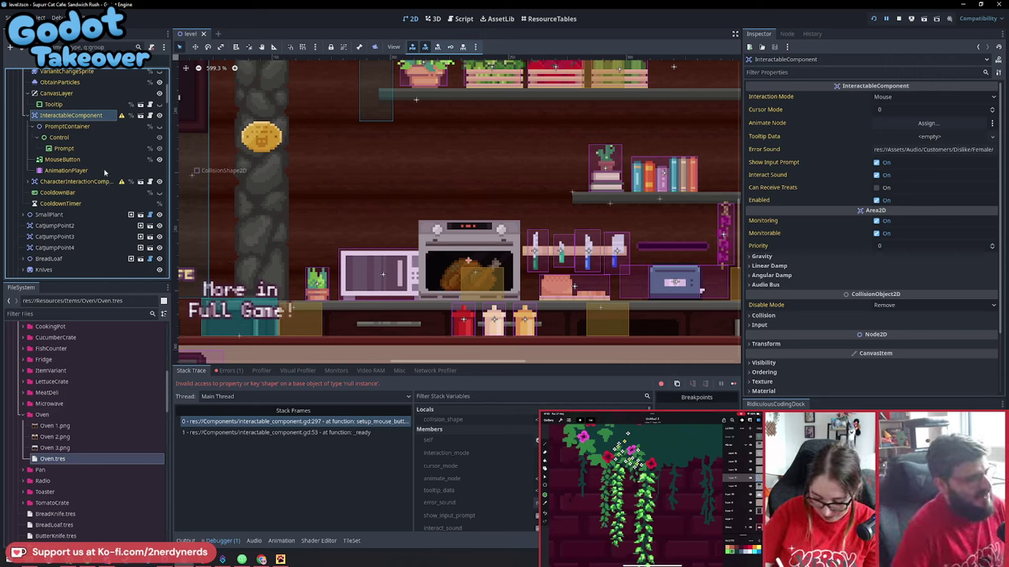
left_click(78, 126)
left_click(71, 116)
key("ctrl+a")
type("coll")
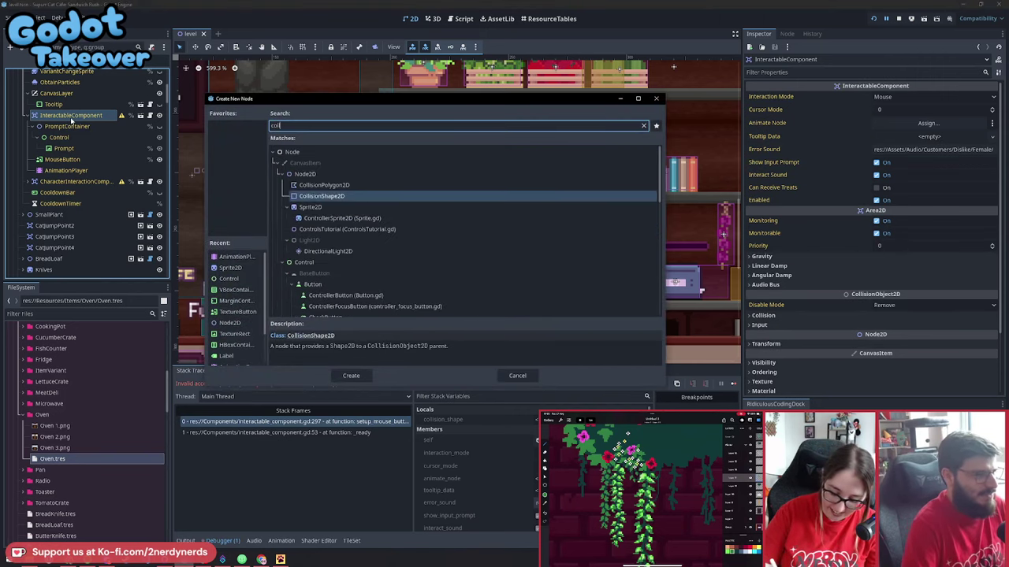
key("Return")
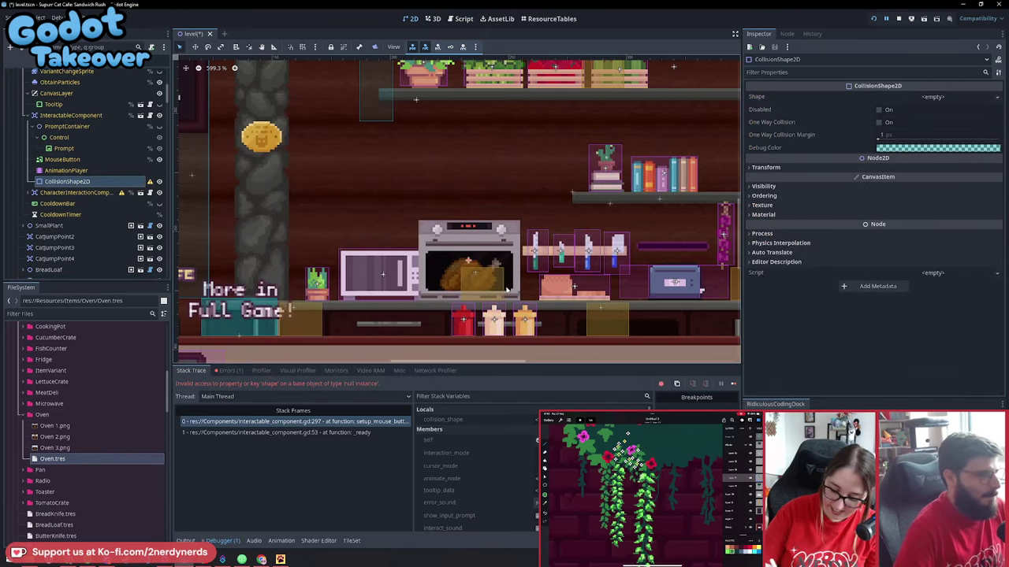
Assign a new RectangleShape2D to the oven's CollisionShape2D
scroll(457, 260, "down", 10)
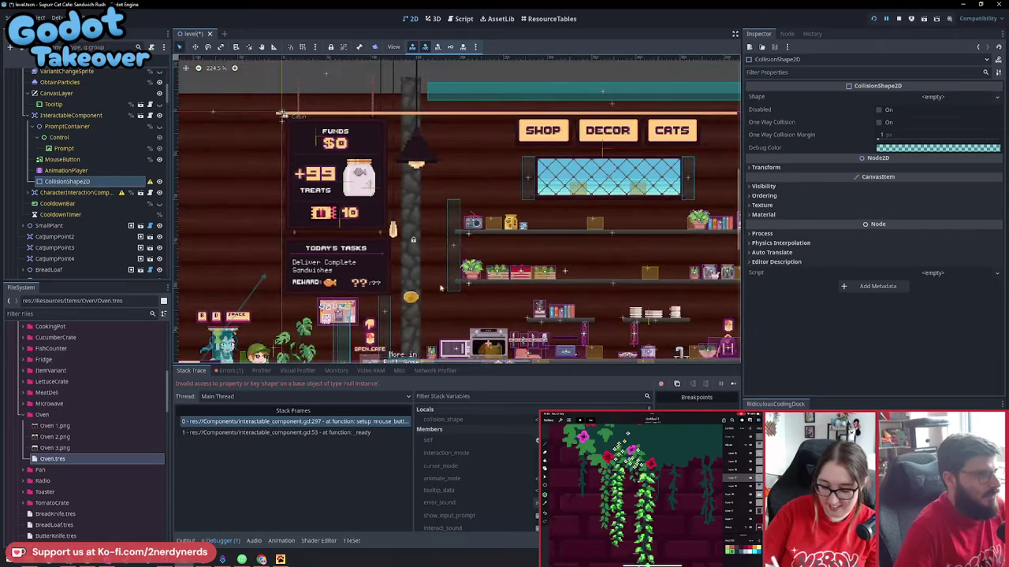
scroll(432, 203, "up", 8)
left_click(932, 97)
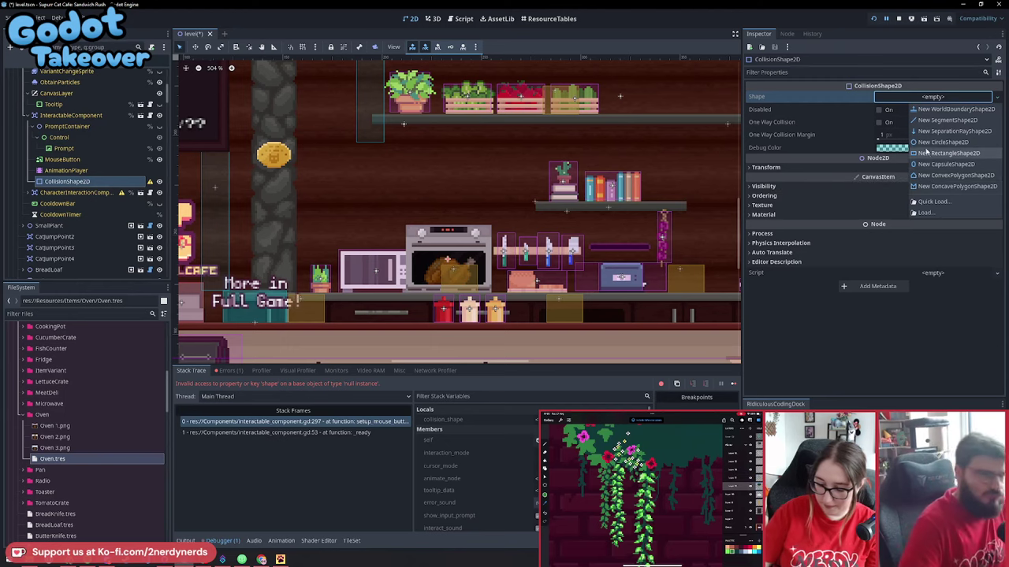
left_click(948, 153)
scroll(438, 258, "up", 3)
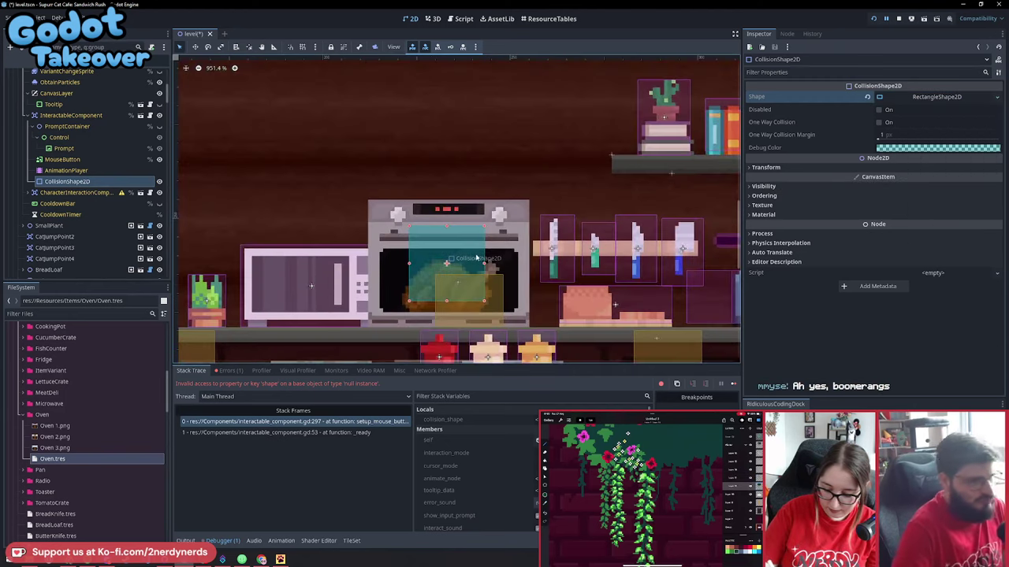
Resize the rectangular collision shape to cover the whole oven sprite, edge to edge, and save the level
left_click_drag(491, 263, 529, 270)
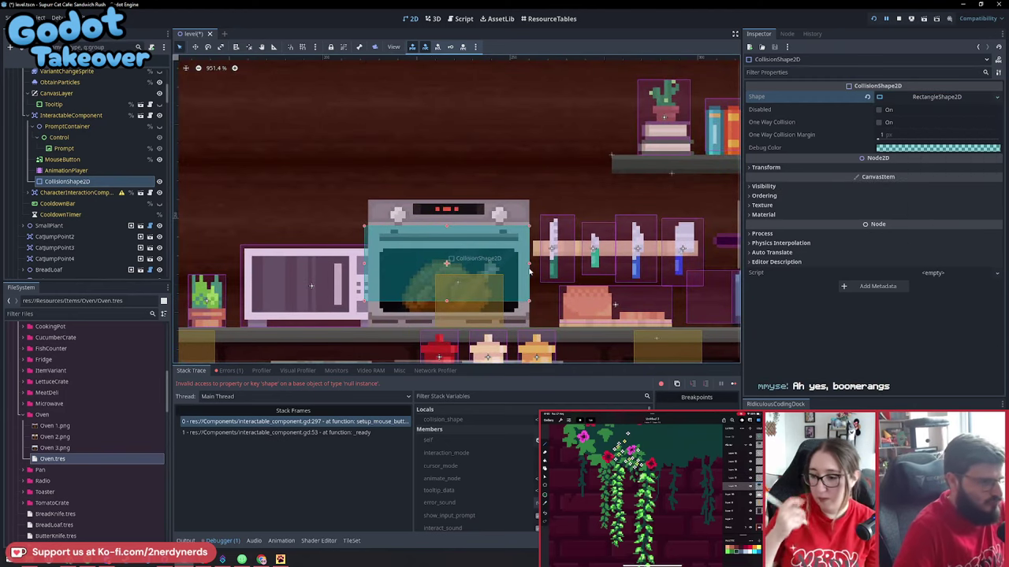
left_click_drag(447, 227, 453, 196)
left_click_drag(453, 306, 447, 325)
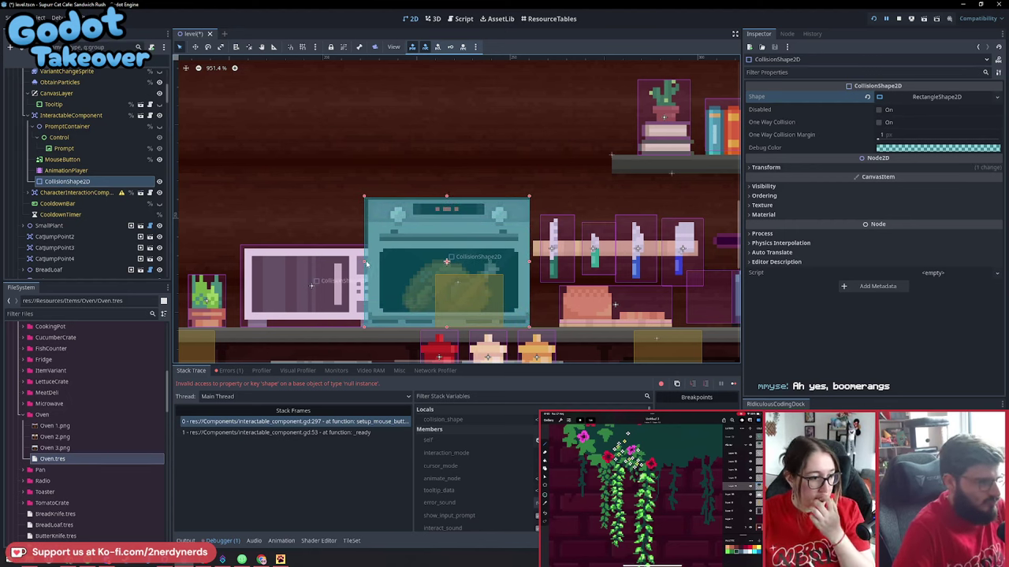
left_click_drag(370, 261, 374, 265)
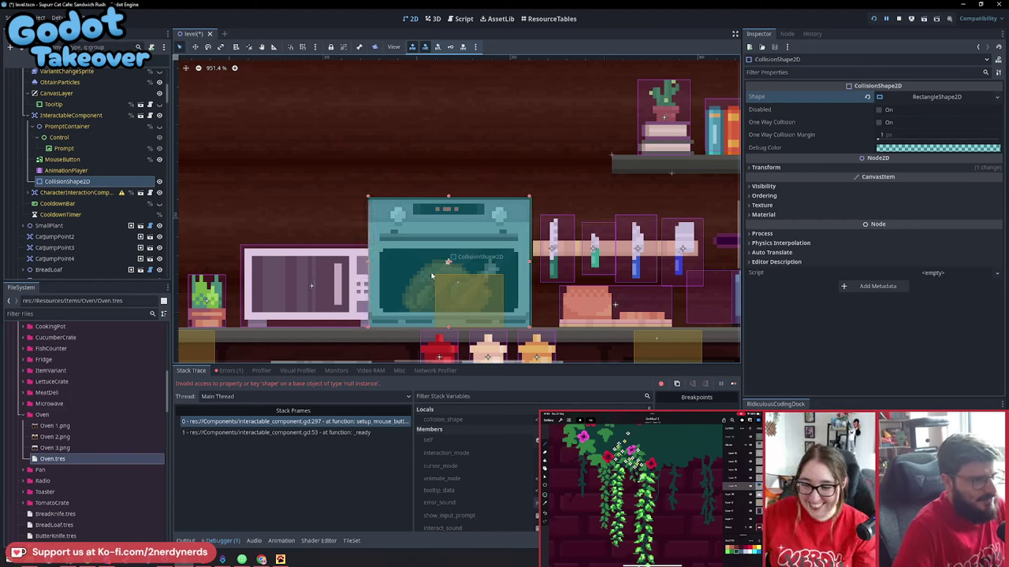
left_click_drag(529, 265, 530, 264)
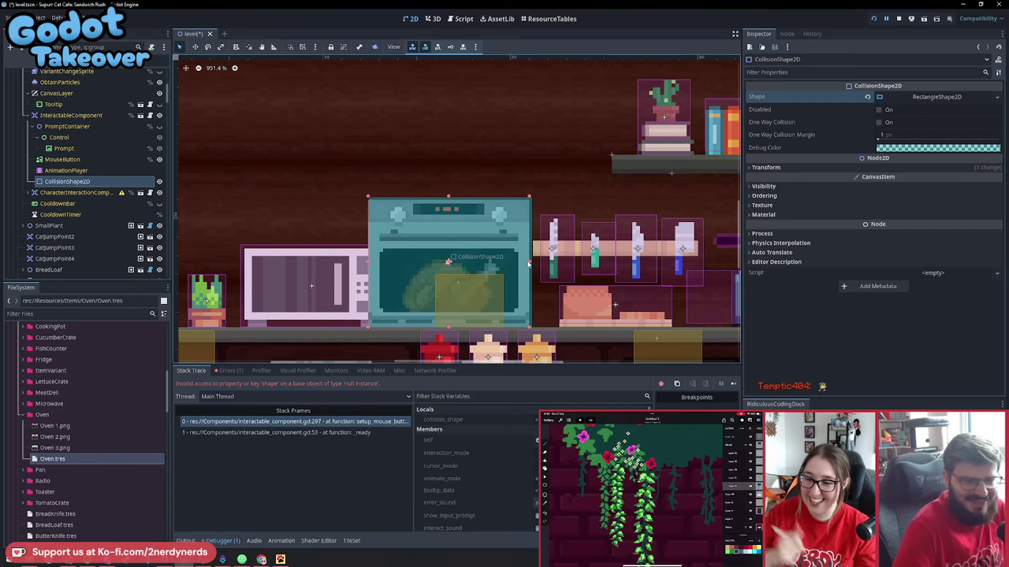
key("ctrl+s")
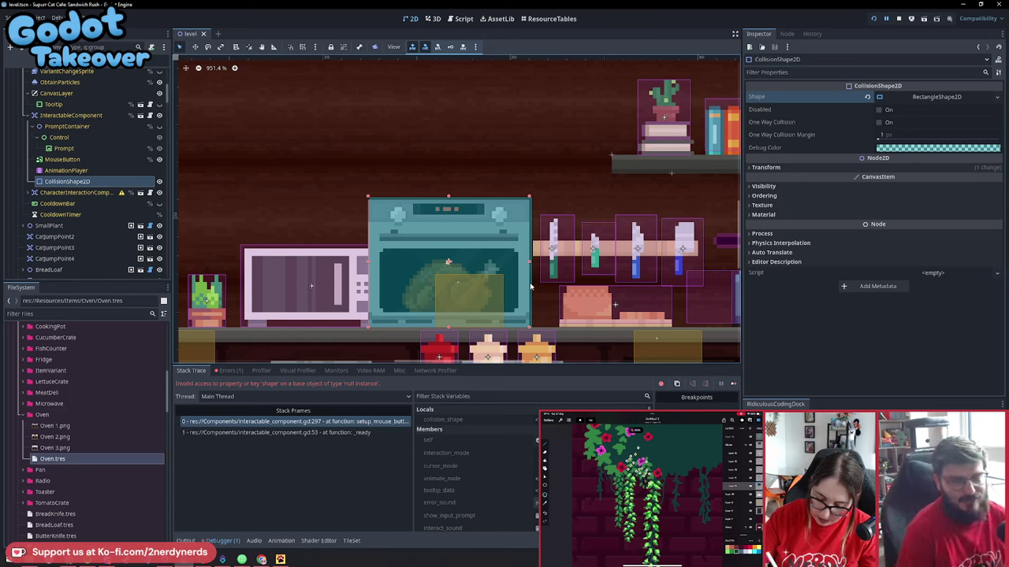
Set the oven collision shape's debug color to the saved translucent purple swatch be52d824 and save the level
left_click(919, 146)
left_click(903, 358)
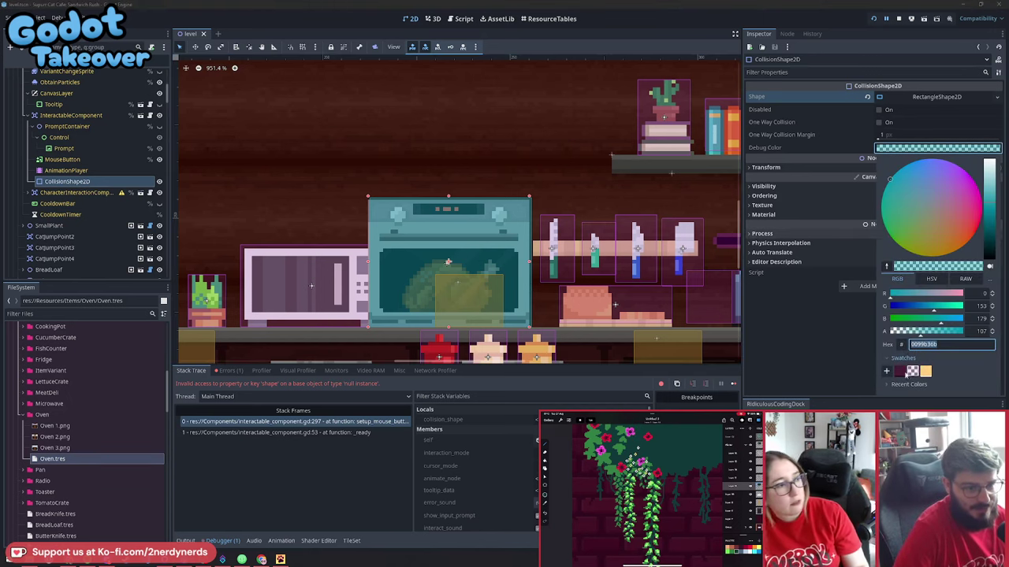
left_click(911, 372)
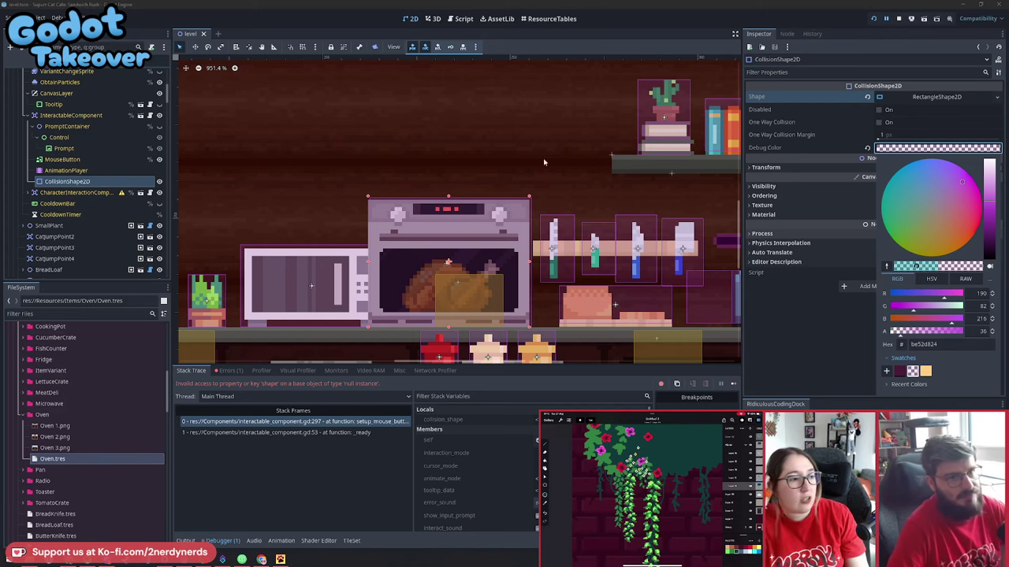
left_click(822, 359)
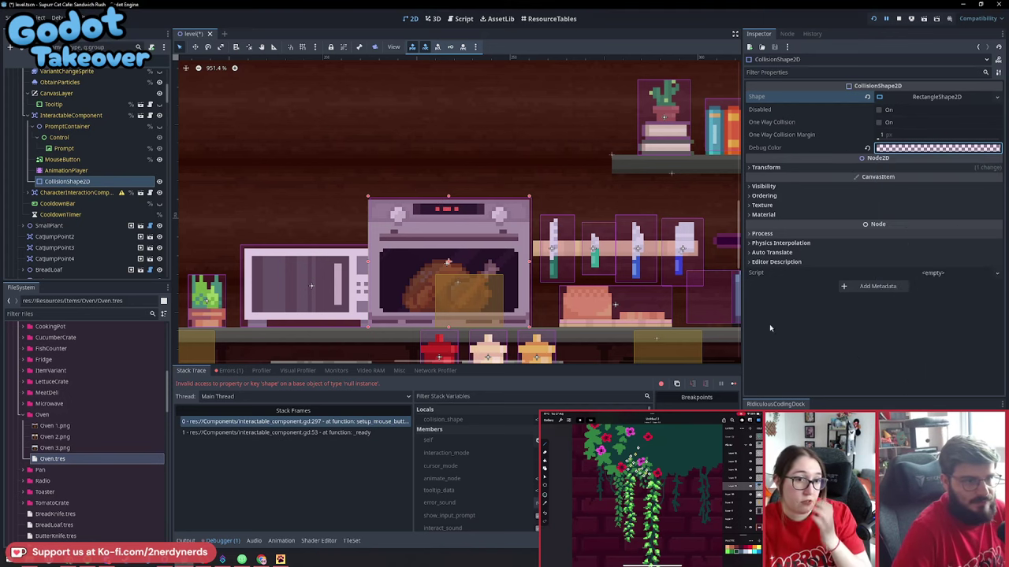
scroll(442, 244, "down", 6)
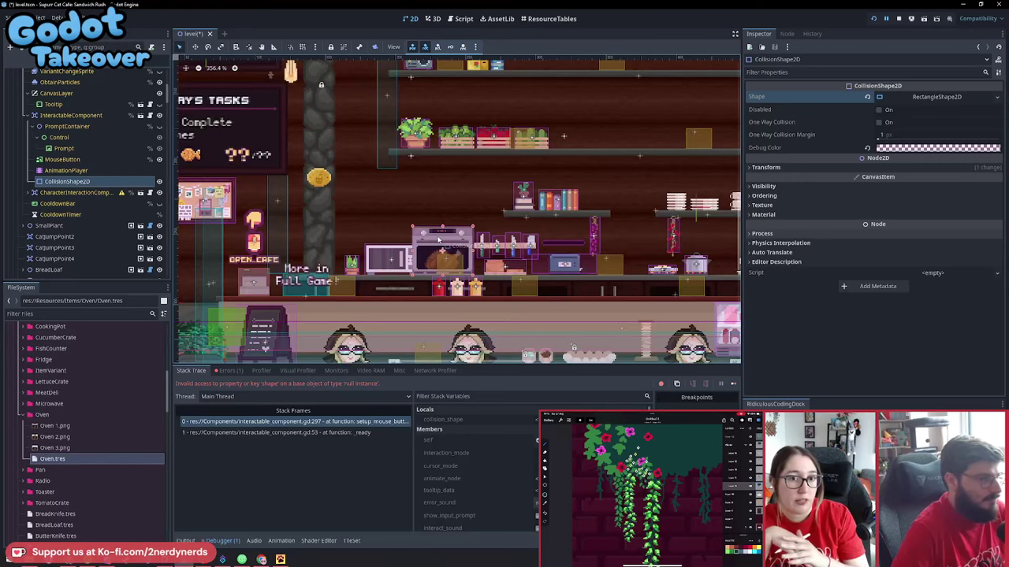
key("ctrl+s")
Collapse the Oven node and move the oven from the countertop onto the middle shelf beside the vegetable crates
scroll(442, 228, "right", 2)
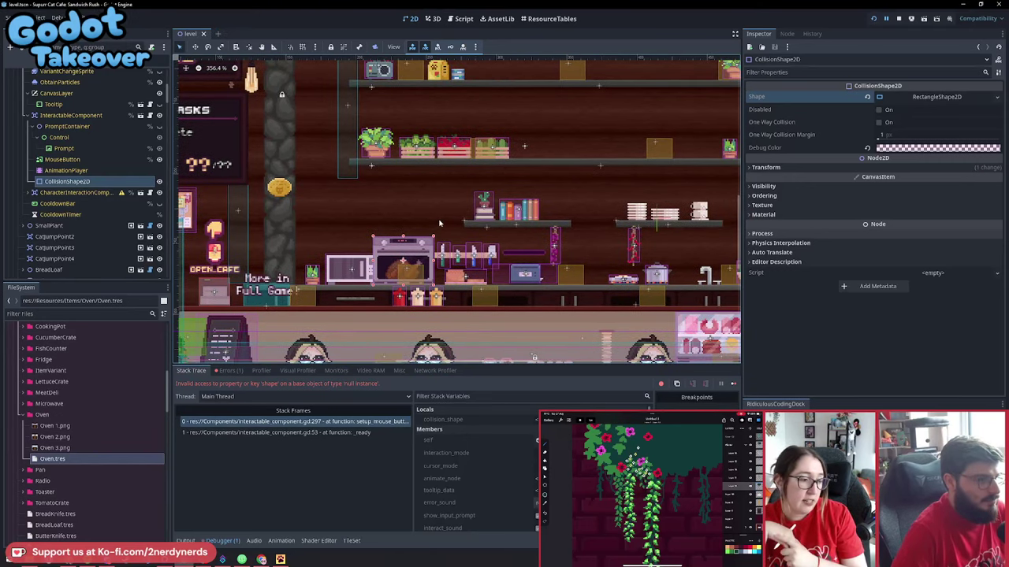
left_click_drag(599, 109, 521, 147)
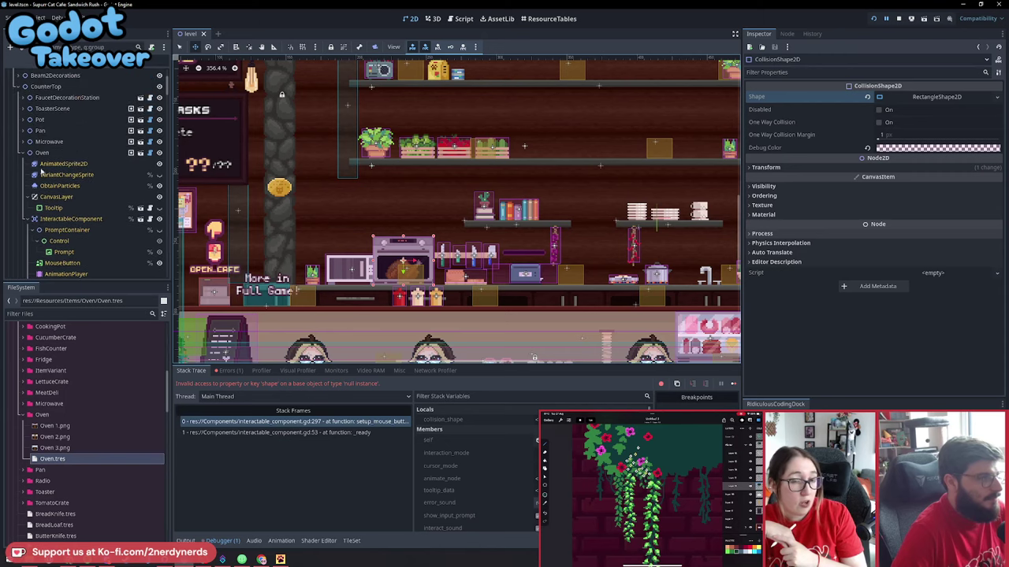
left_click(403, 264)
left_click_drag(402, 265, 559, 131)
scroll(559, 142, "up", 3)
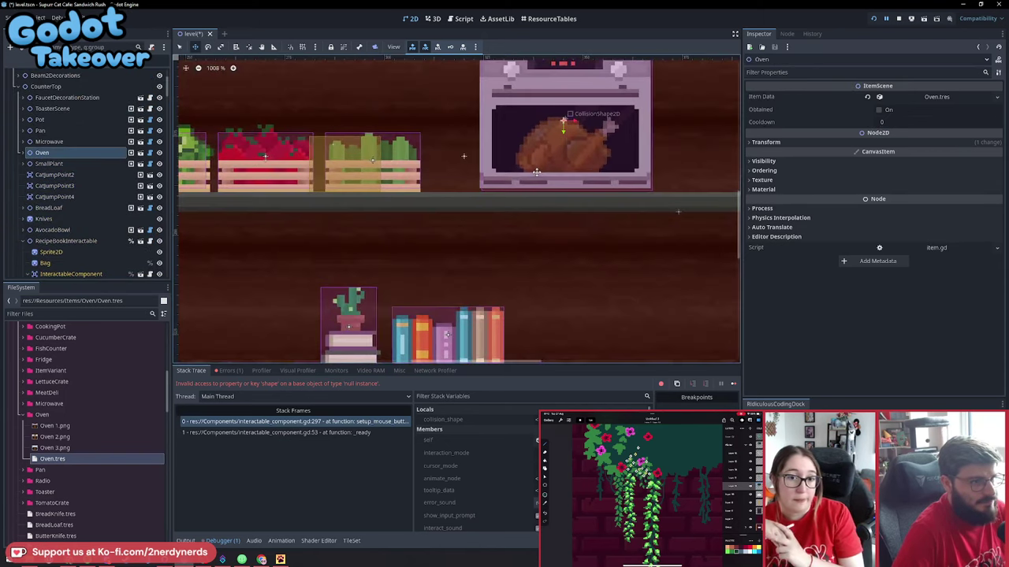
middle_click_drag(593, 151, 496, 241)
Save the level, stop the halted debug session and run the game again
key("ctrl+s")
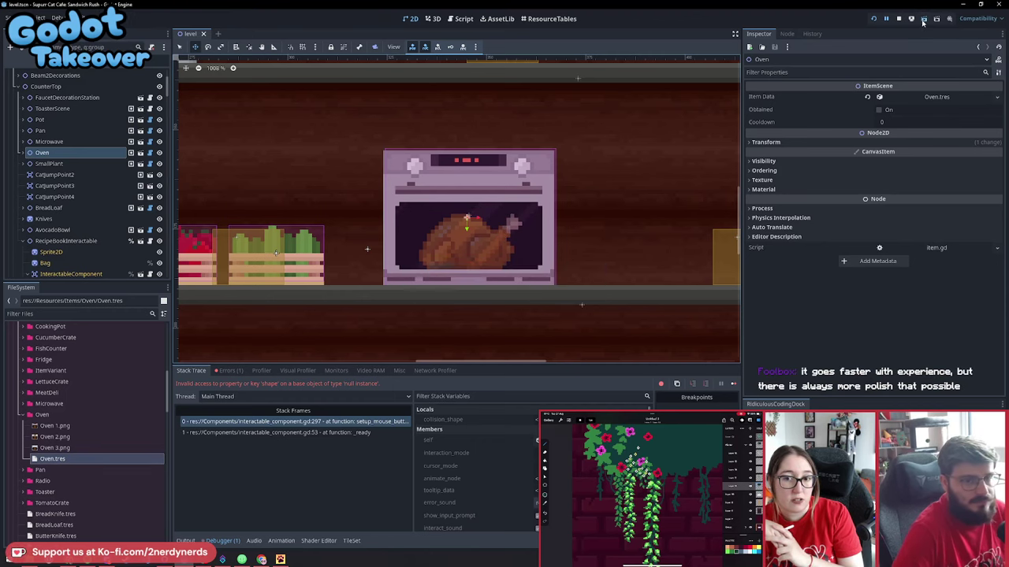
key("F8")
key("F5")
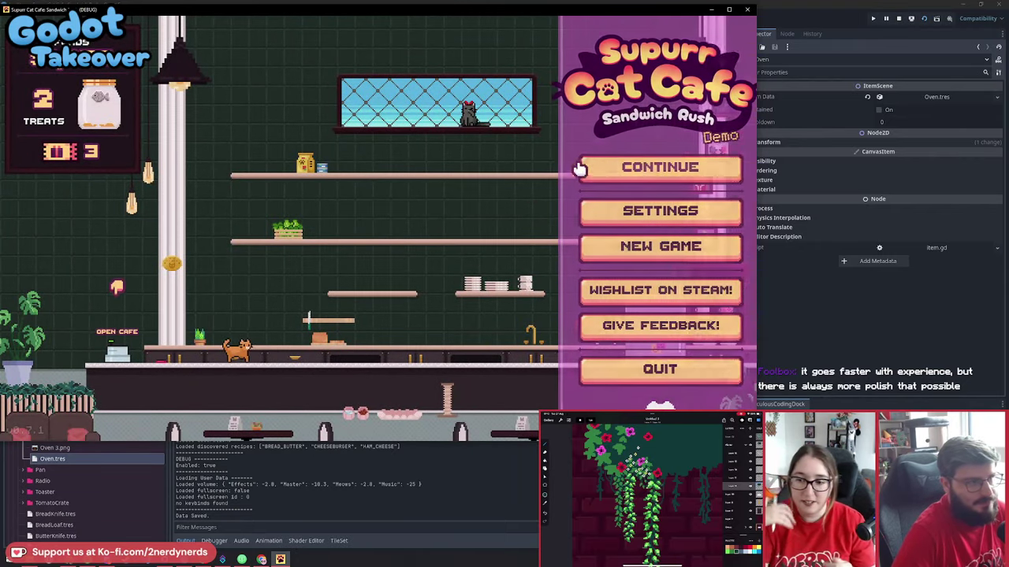
Continue the saved game and browse the shop to the oven item
left_click(581, 166)
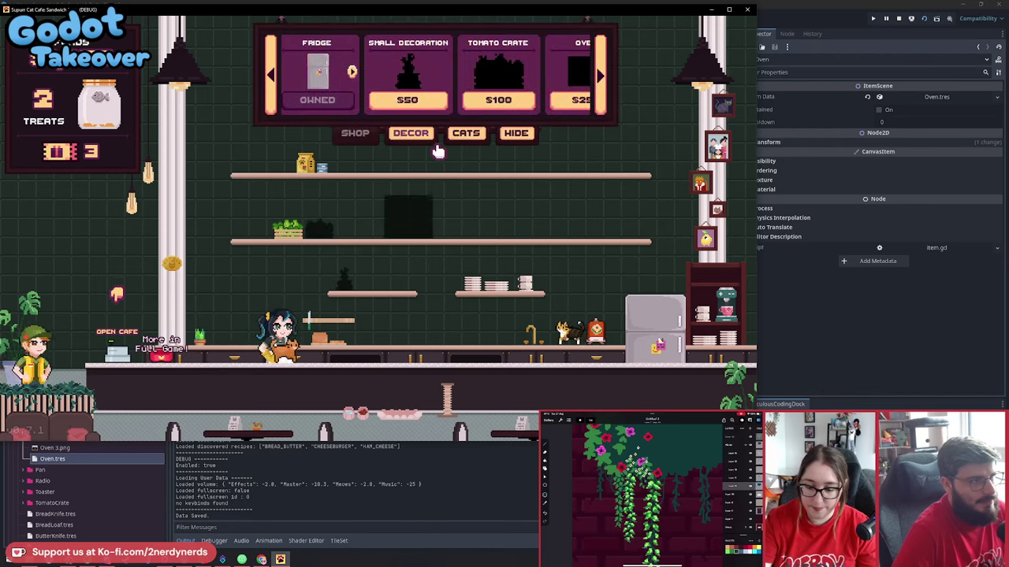
scroll(473, 87, "down", 1)
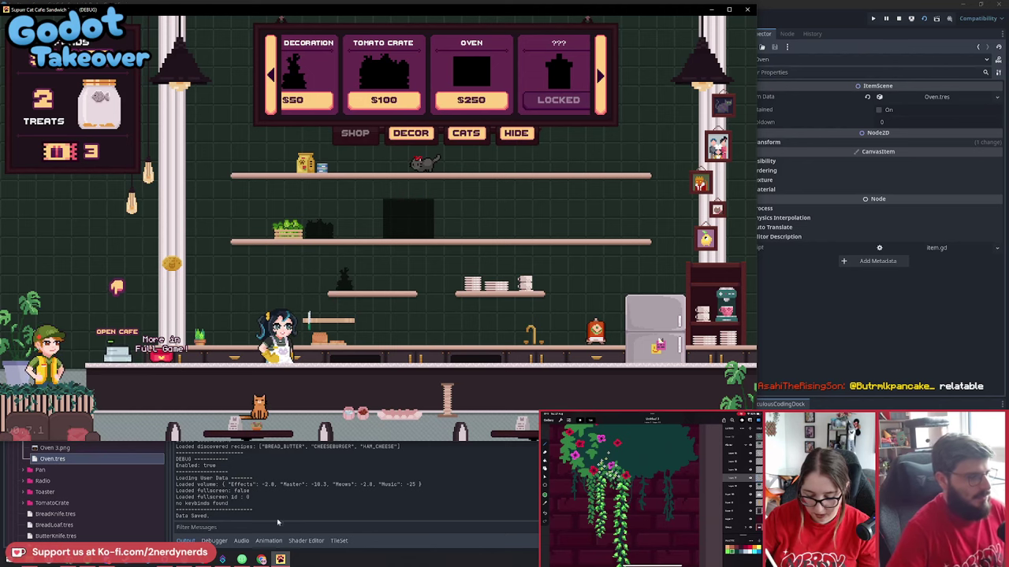
Switch to the browser, search the web for "crazy games" in a new tab, and close that tab
left_click(261, 560)
key("ctrl+t")
type("cra")
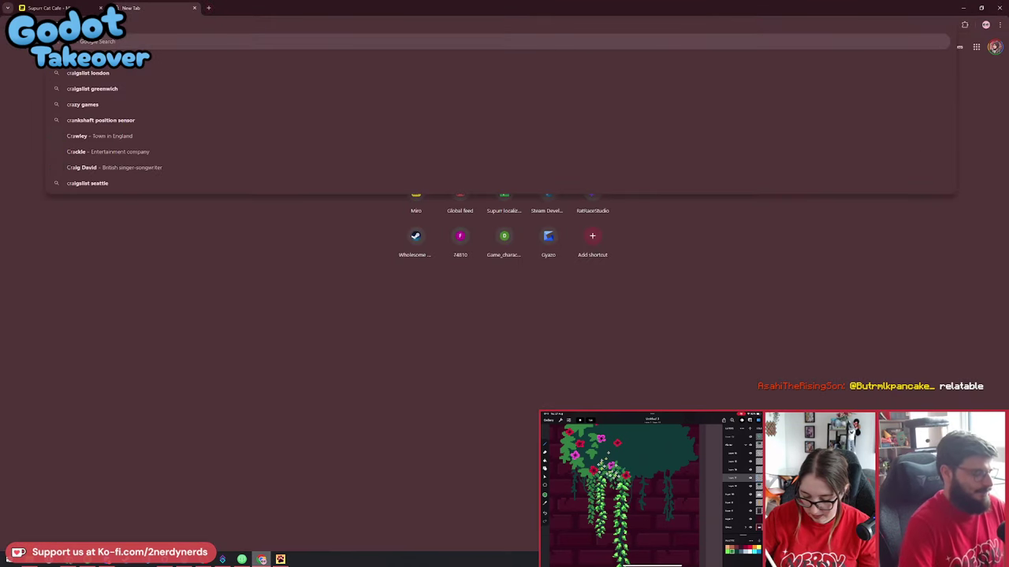
type("zy games")
key("Return")
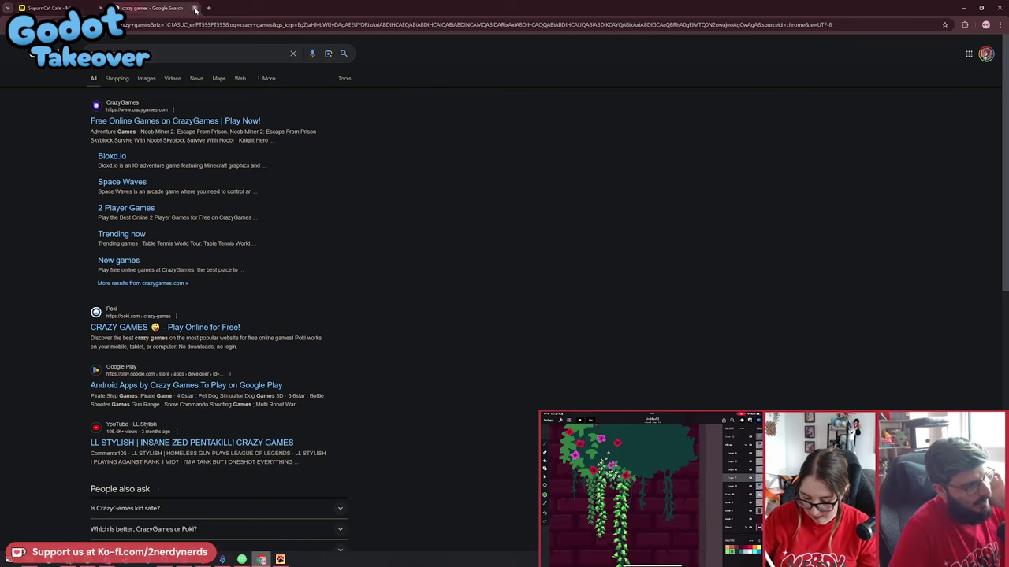
left_click(195, 8)
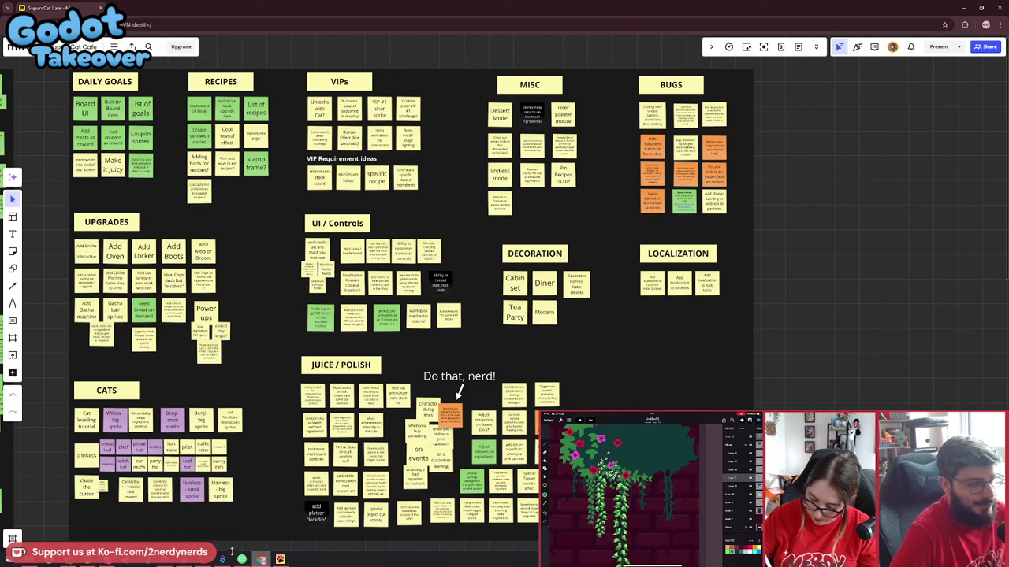
Return from the Miro board to the running game, check the oven's silhouette on the middle shelf, and close the game
left_click(280, 560)
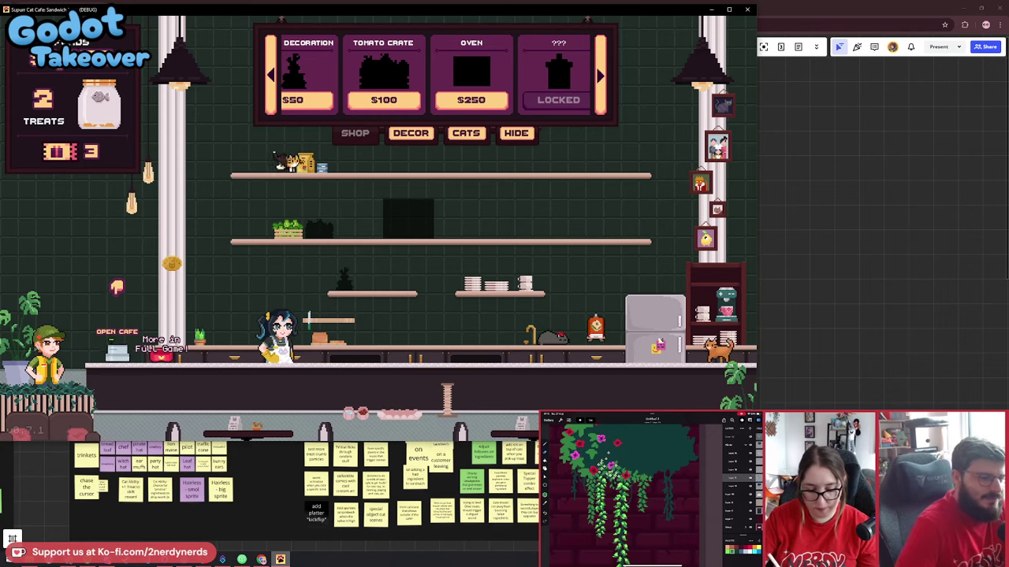
key("alt+F4")
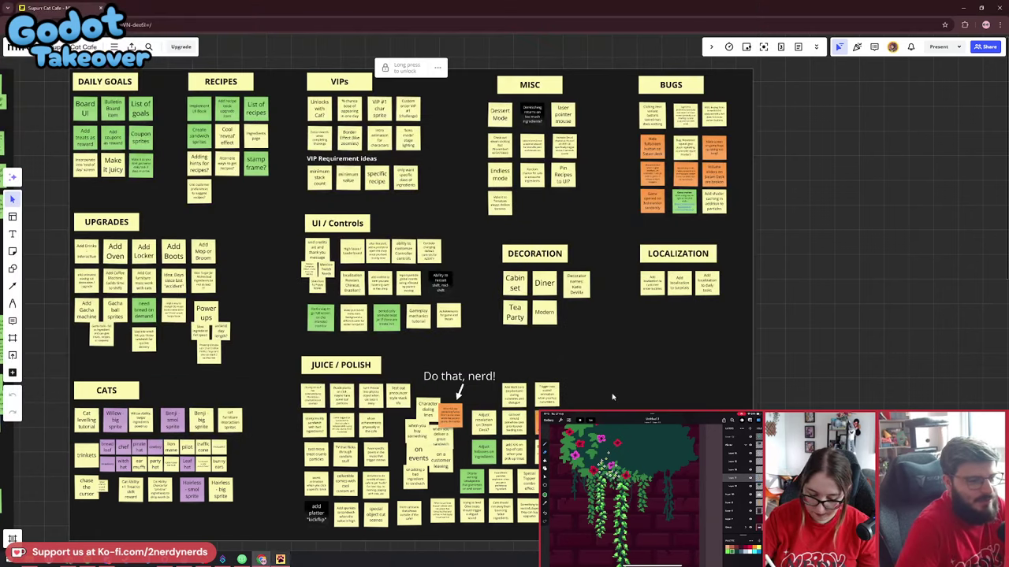
left_click(204, 137)
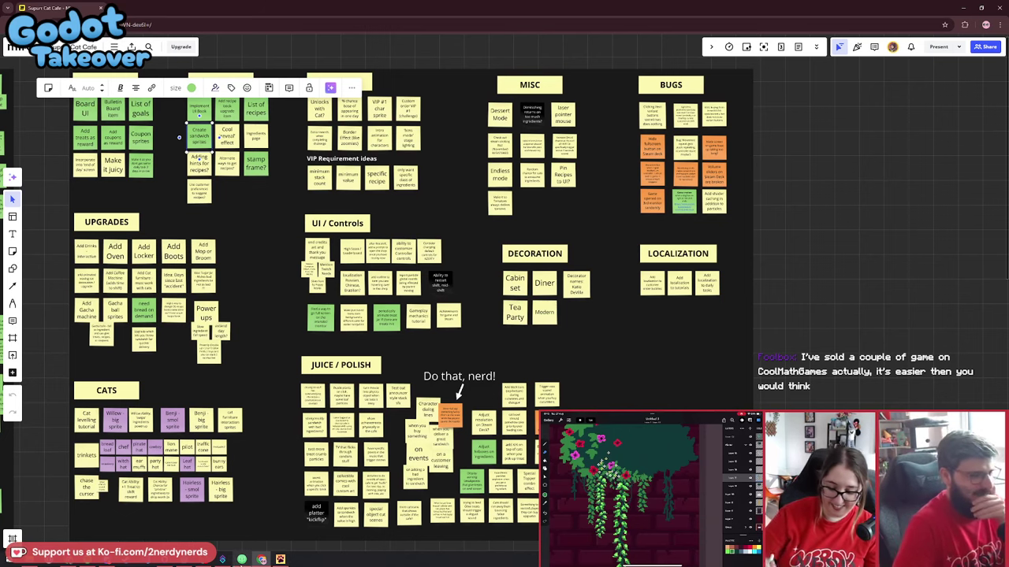
left_click(280, 560)
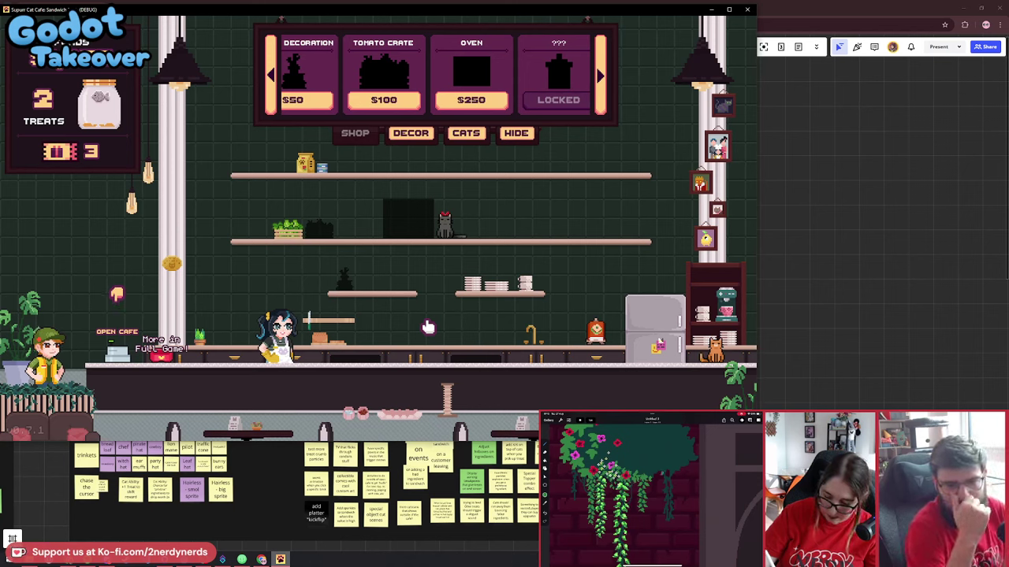
mouse_move(409, 235)
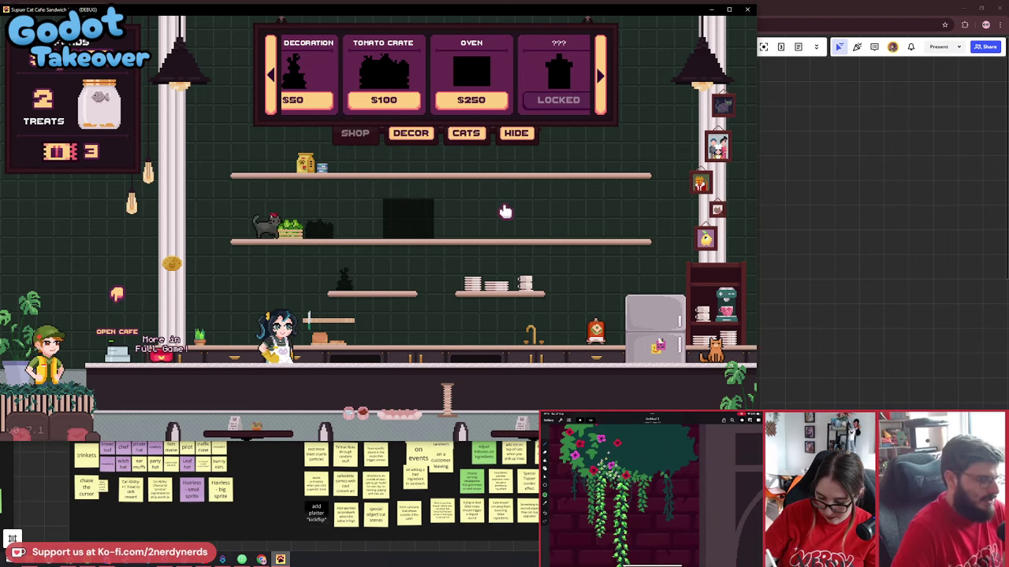
left_click(749, 10)
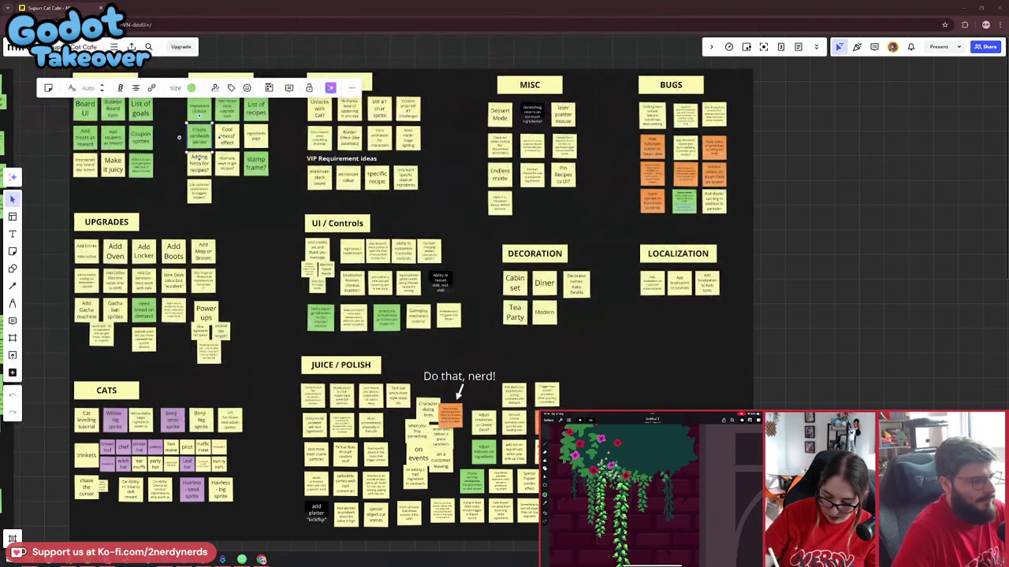
Switch to Godot, open the Version.gd script and check its force_demo setting
left_click(222, 560)
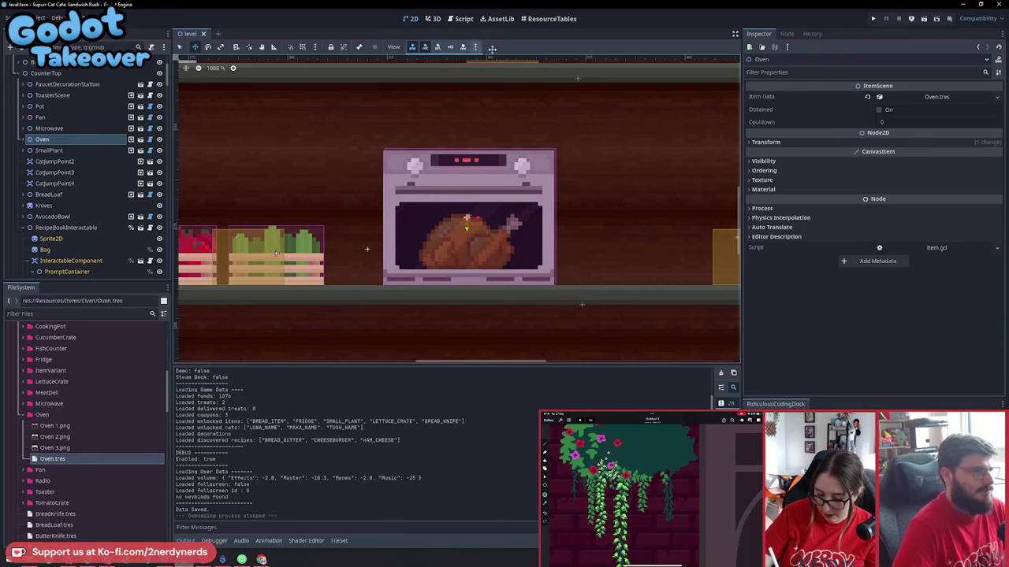
left_click(464, 19)
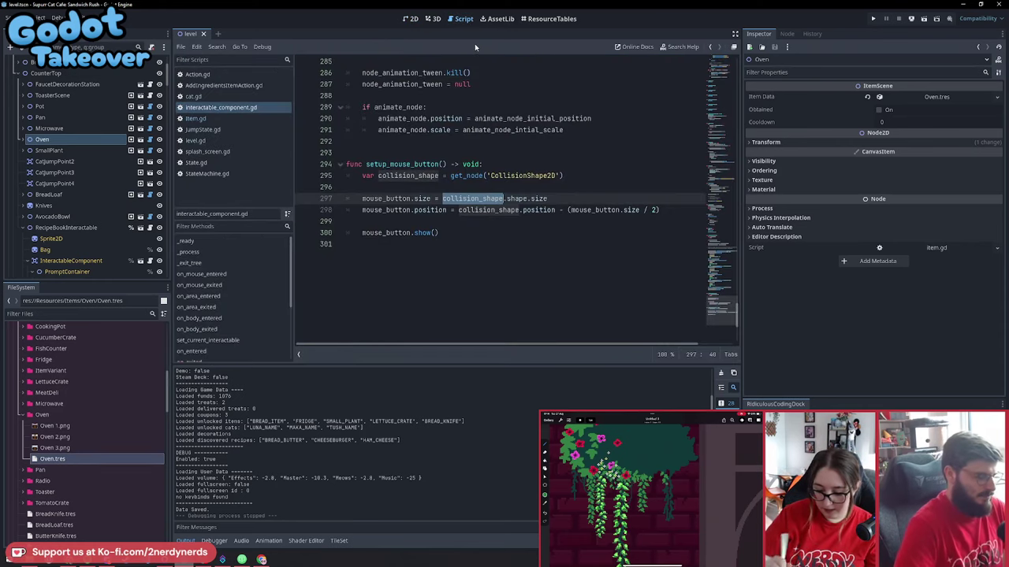
key("shift+alt+o")
type("version")
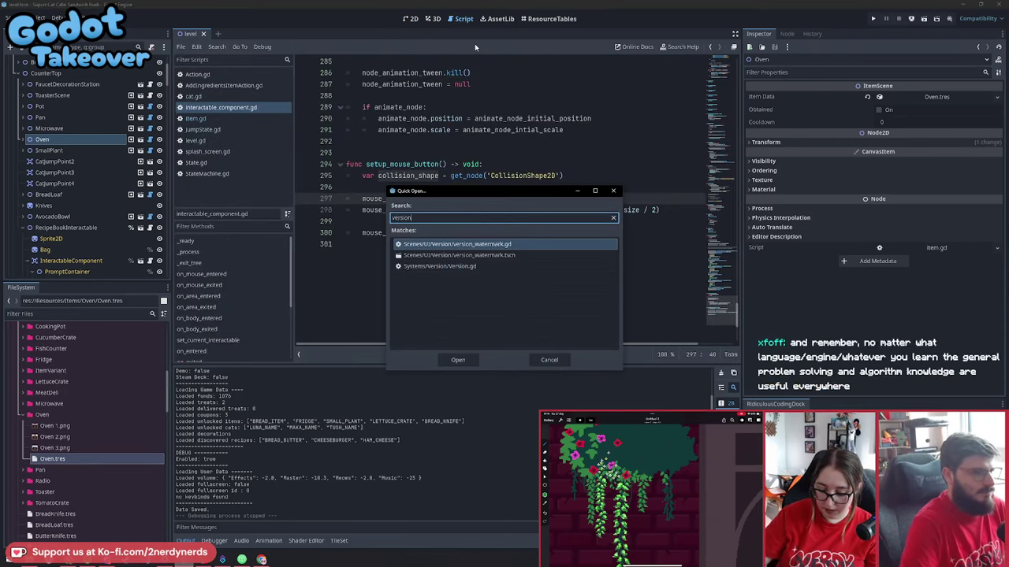
key("Down")
key("Down")
key("Return")
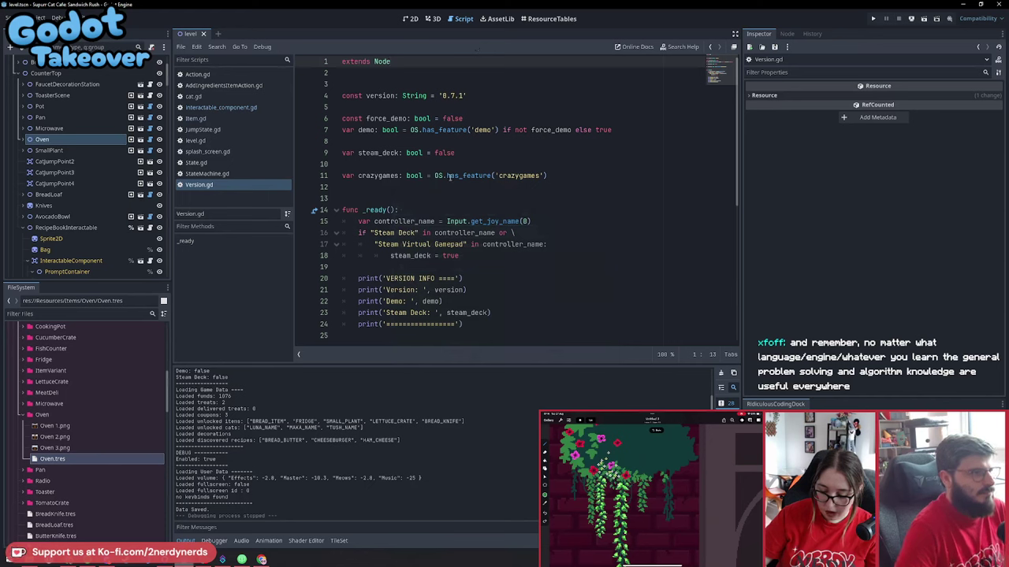
double_click(454, 119)
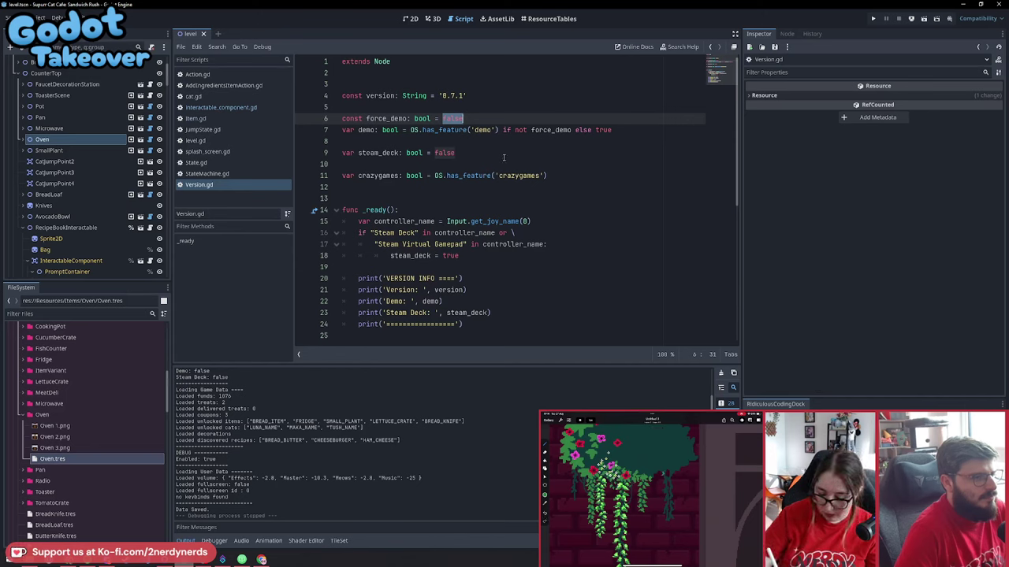
left_click(503, 158)
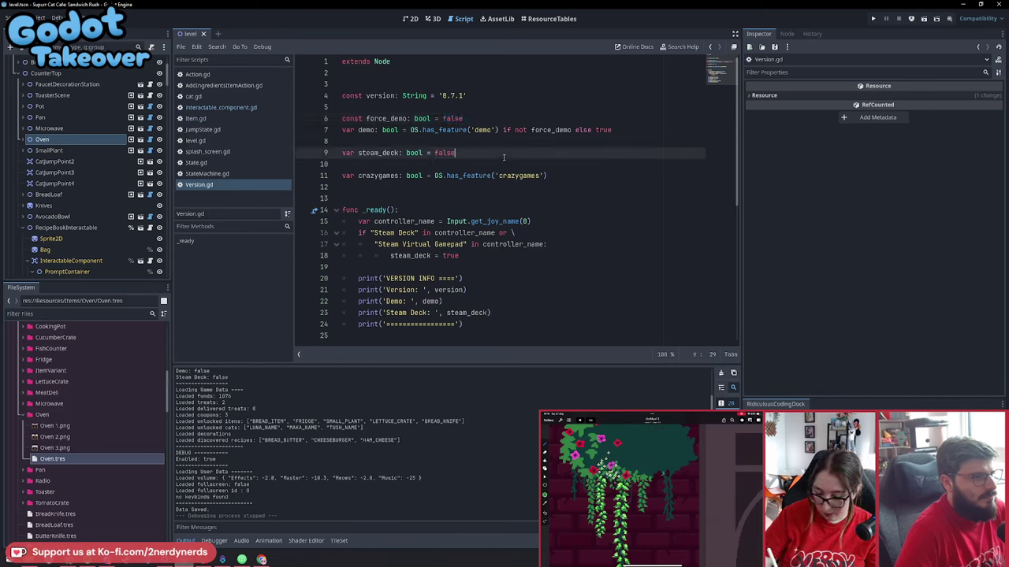
Run the game again, continue the saved game and open its shop
left_click(923, 21)
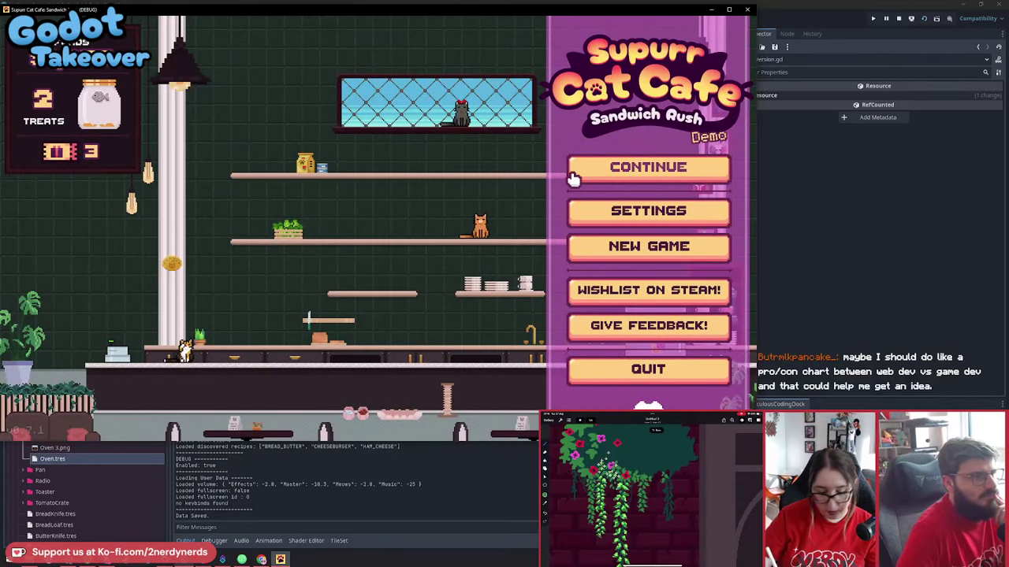
left_click(574, 178)
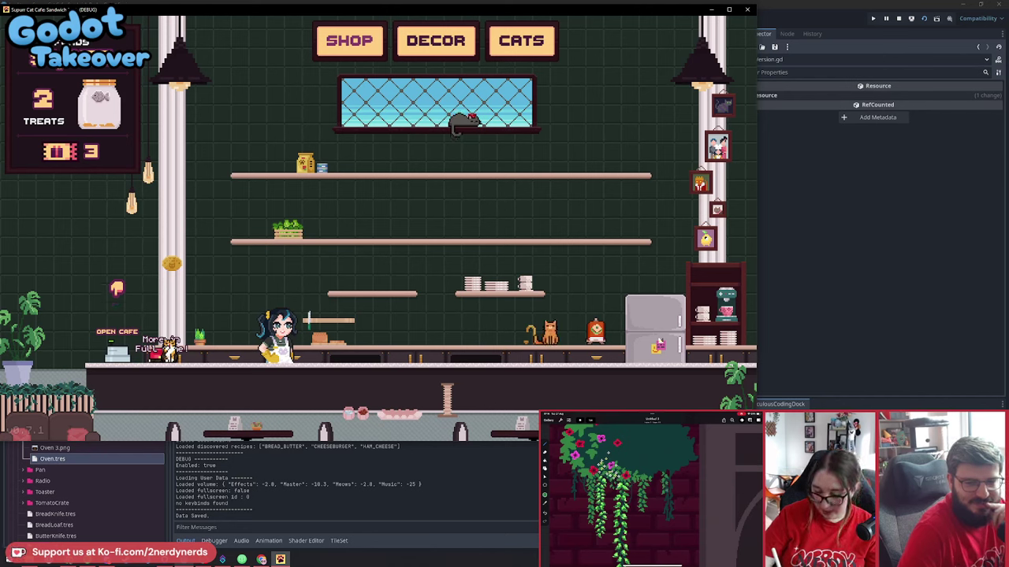
left_click(349, 40)
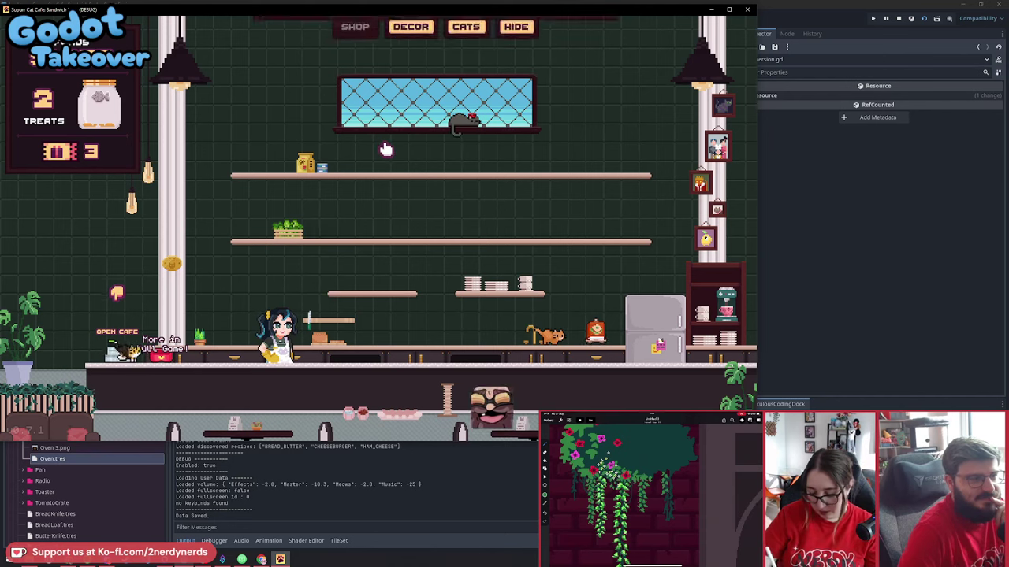
Buy the Small Decoration, the Tomato Crate and the $250 Oven from the shop
scroll(349, 106, "down", 1)
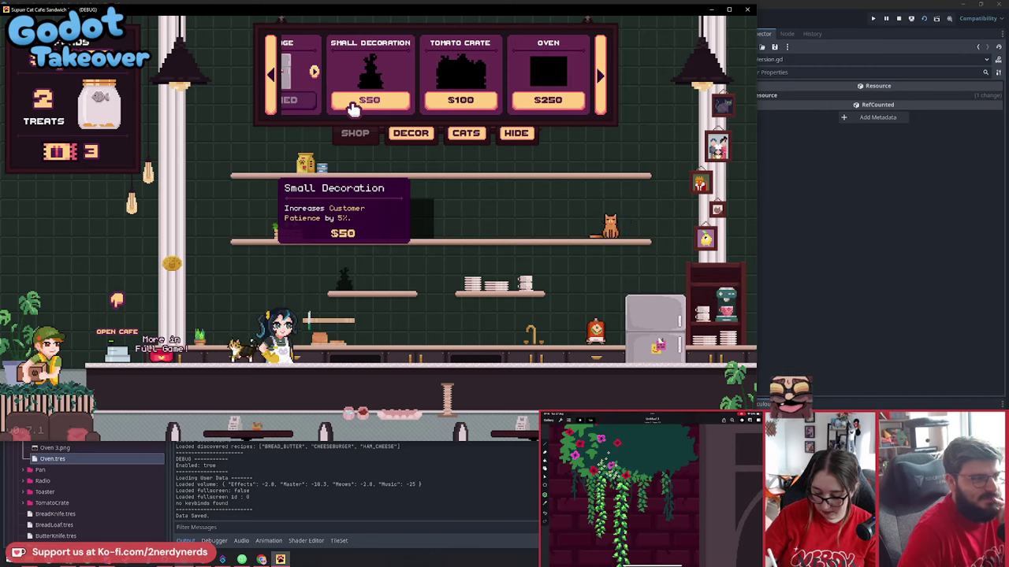
scroll(396, 110, "down", 2)
left_click(396, 101)
scroll(398, 104, "down", 1)
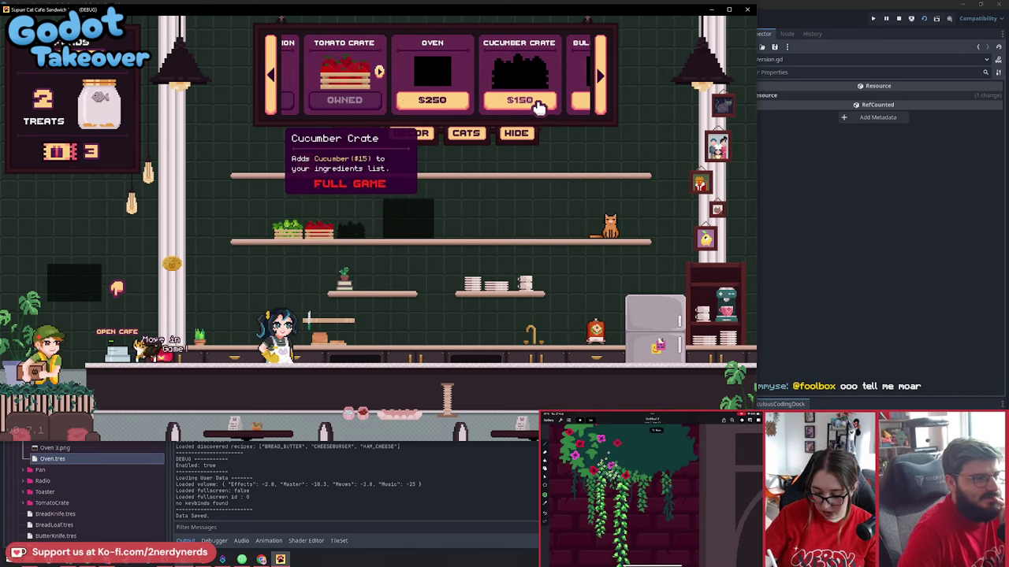
scroll(538, 106, "down", 2)
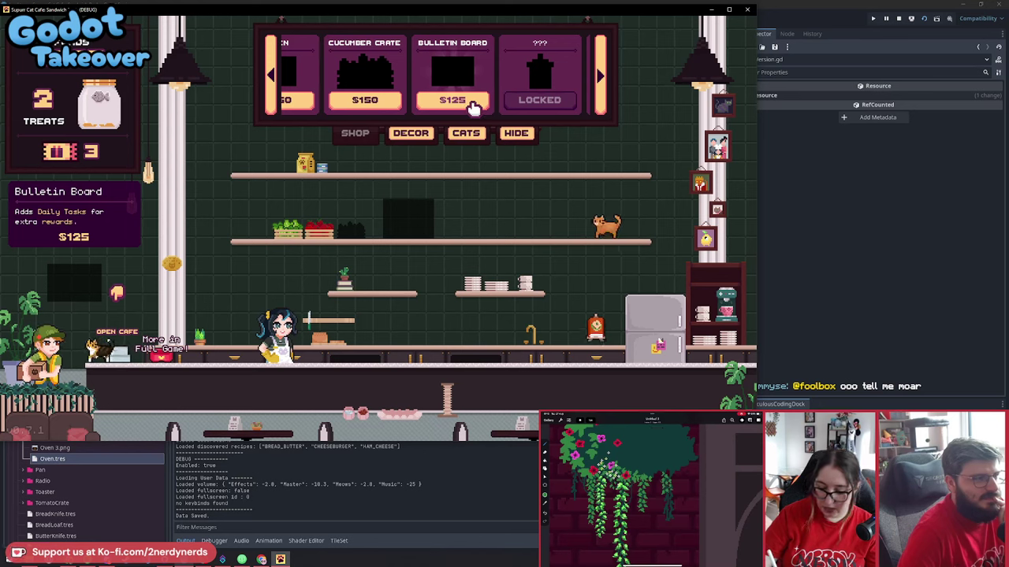
scroll(465, 106, "up", 1)
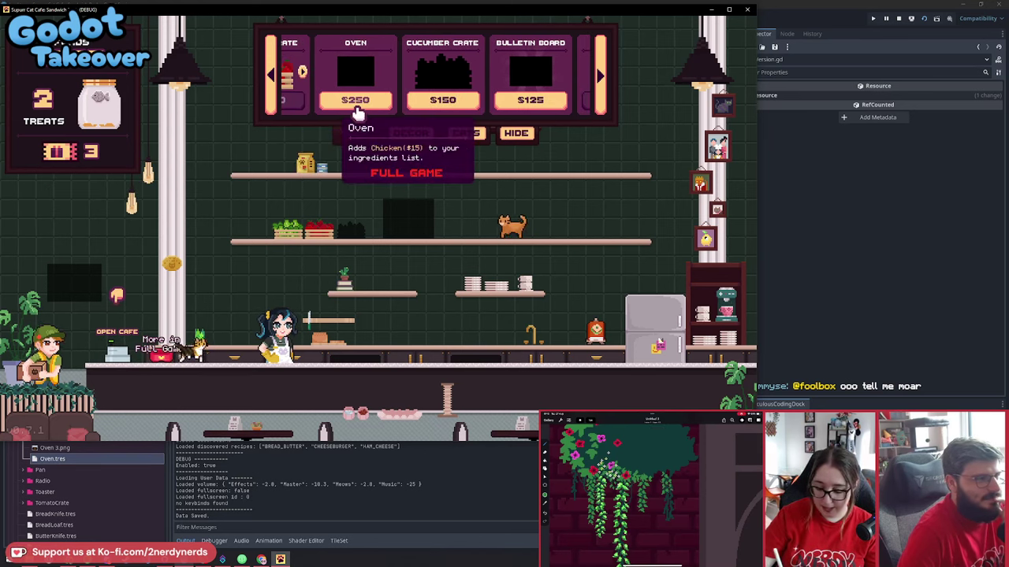
left_click(356, 105)
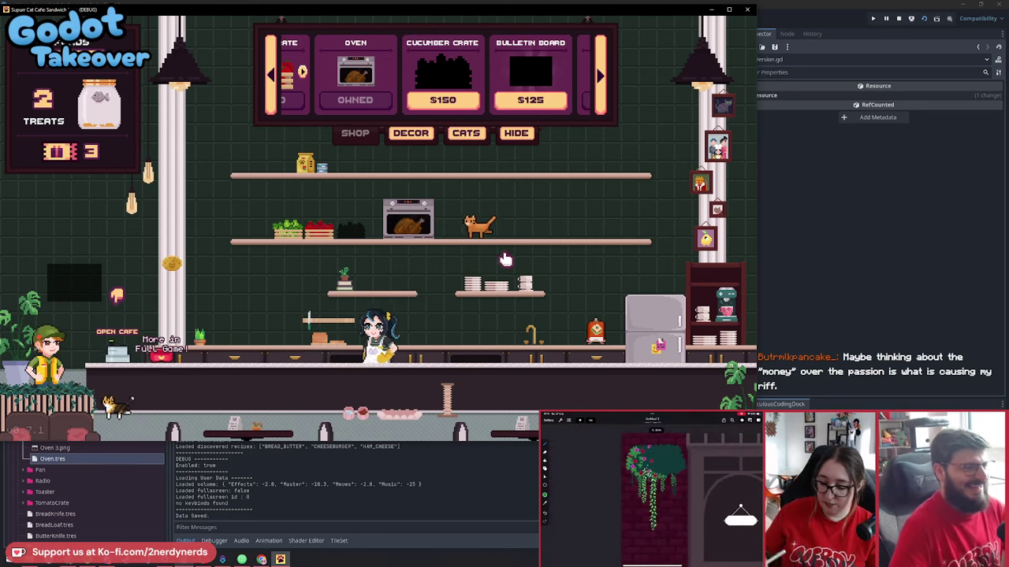
Examine the purchased oven on the middle shelf, hide the shop and close the game
mouse_move(392, 214)
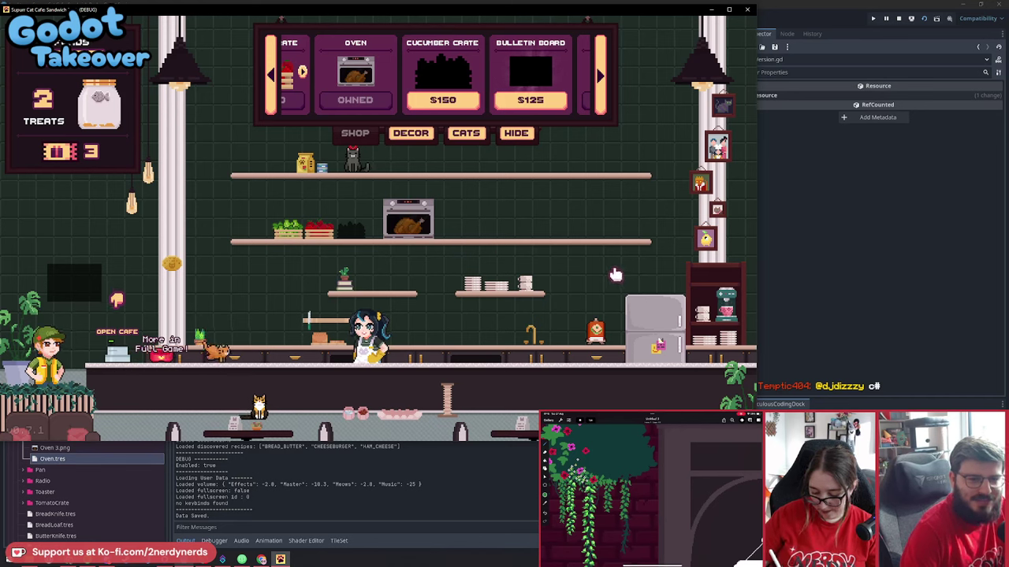
mouse_move(420, 233)
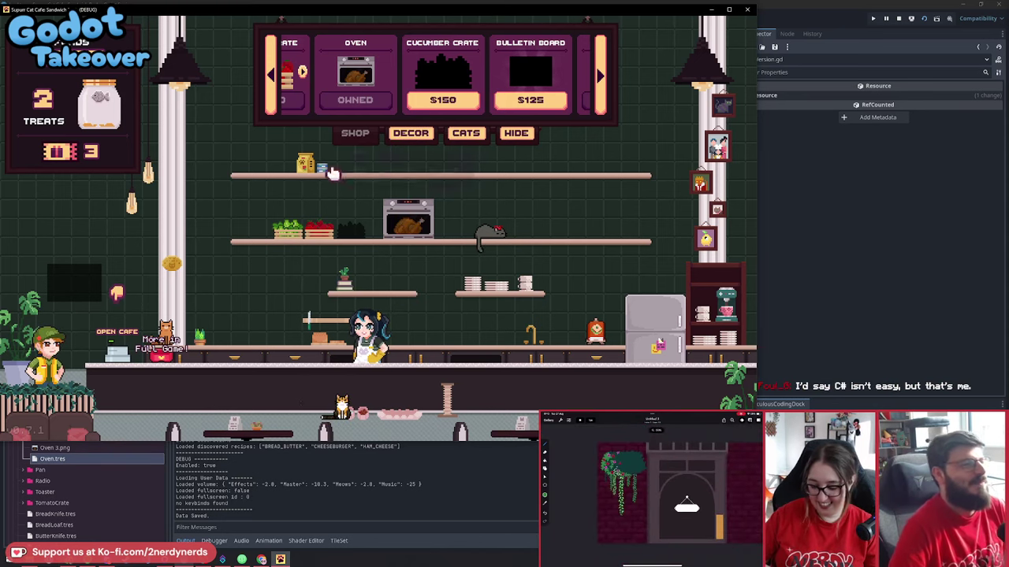
mouse_move(340, 66)
mouse_move(445, 97)
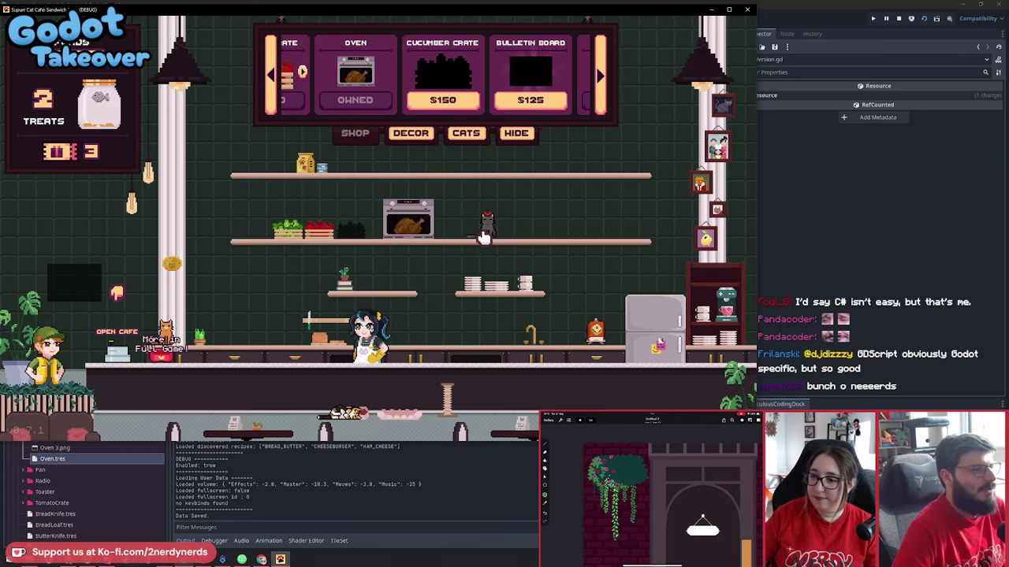
left_click(516, 133)
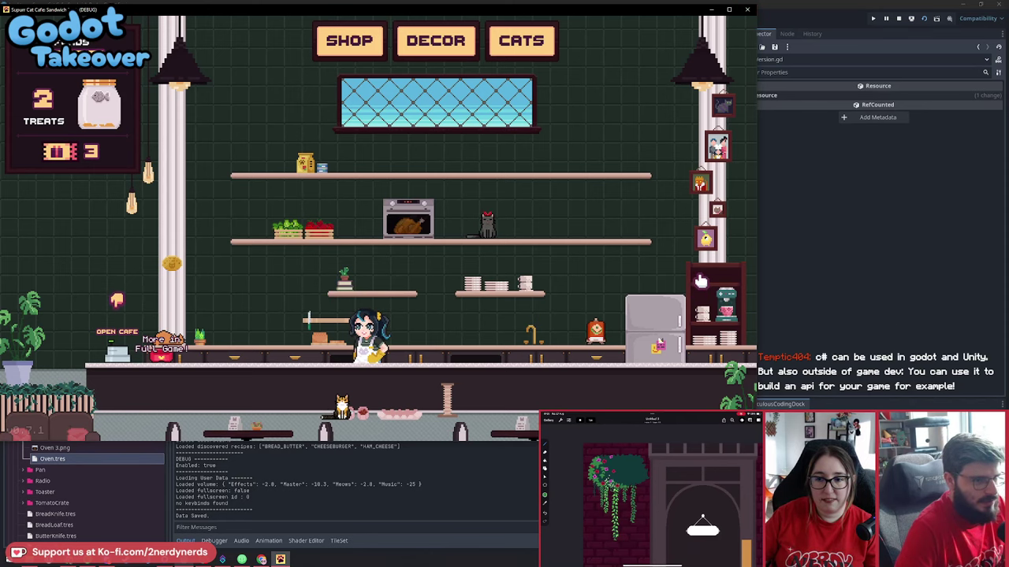
left_click(747, 10)
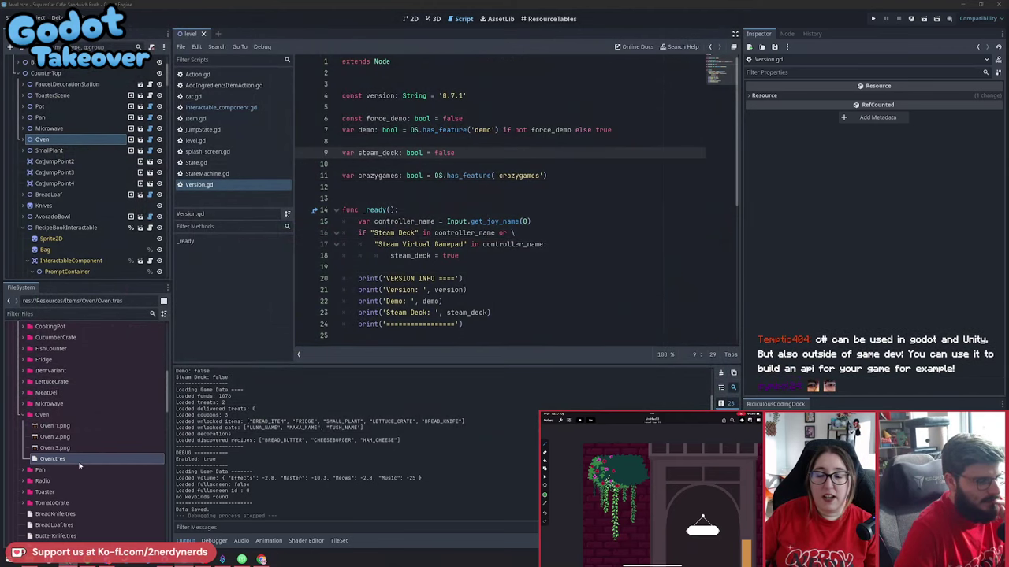
Return to the level's 2D view and select the frame of the coffee machine cabinet beside the fridge
left_click(409, 19)
scroll(512, 204, "down", 3)
scroll(513, 203, "down", 2)
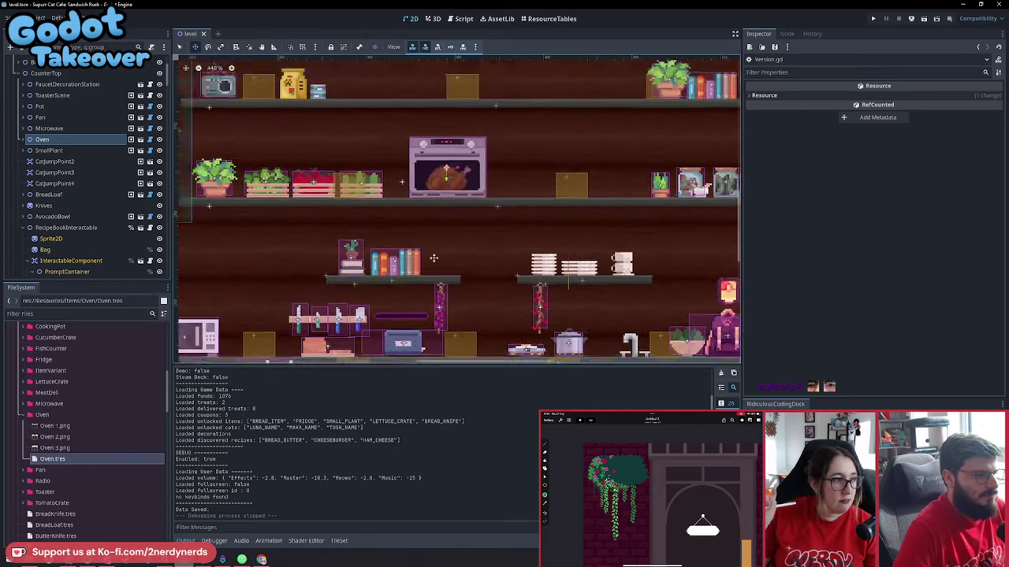
middle_click_drag(513, 203, 229, 181)
scroll(437, 239, "up", 2)
left_click(438, 240)
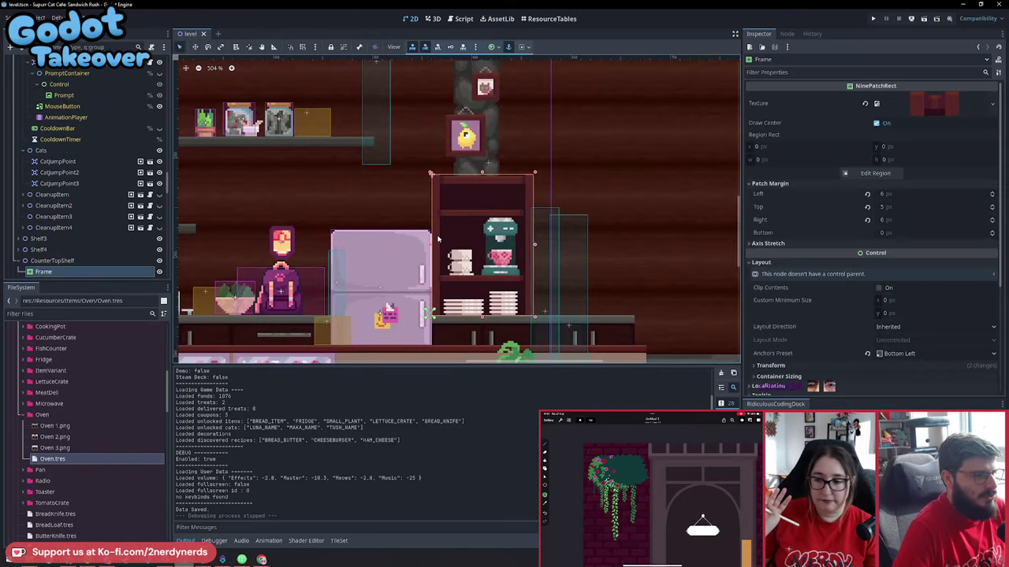
Try twice to move the cabinet's frame up over the fridge, undoing each move
left_click_drag(438, 235, 366, 202)
key("ctrl+z")
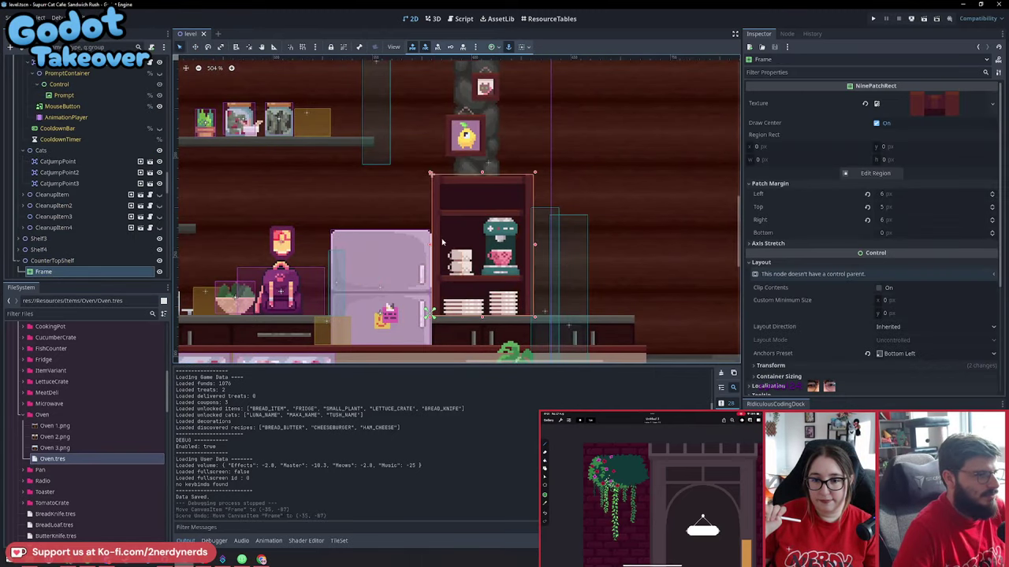
left_click_drag(431, 229, 395, 199)
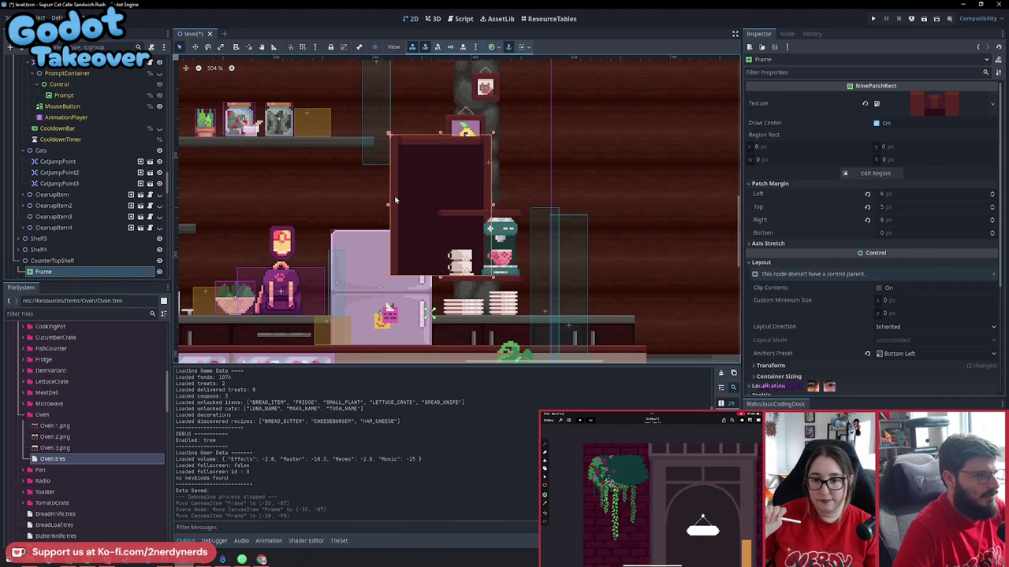
key("ctrl+z")
left_click(448, 214)
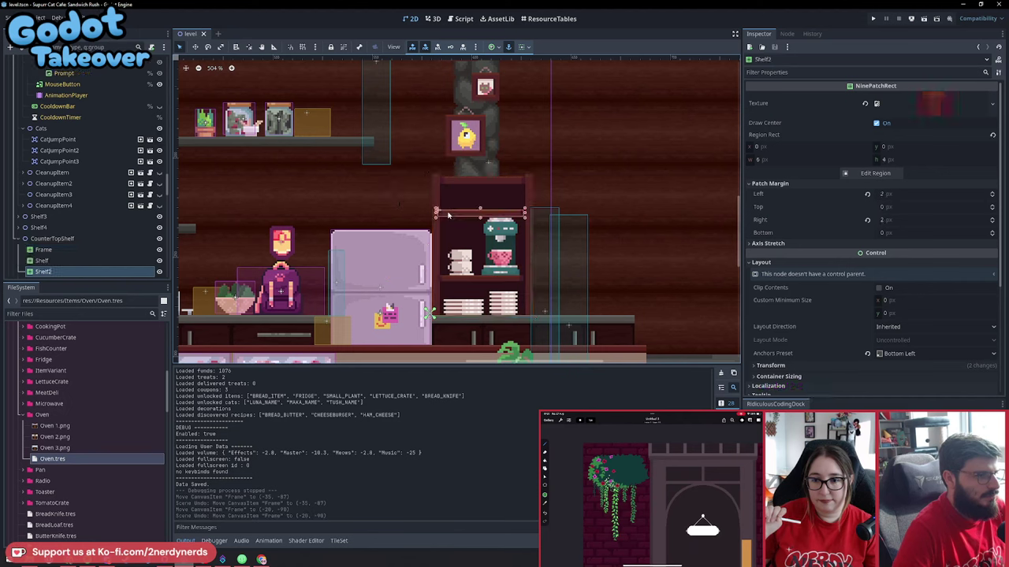
left_click(449, 217)
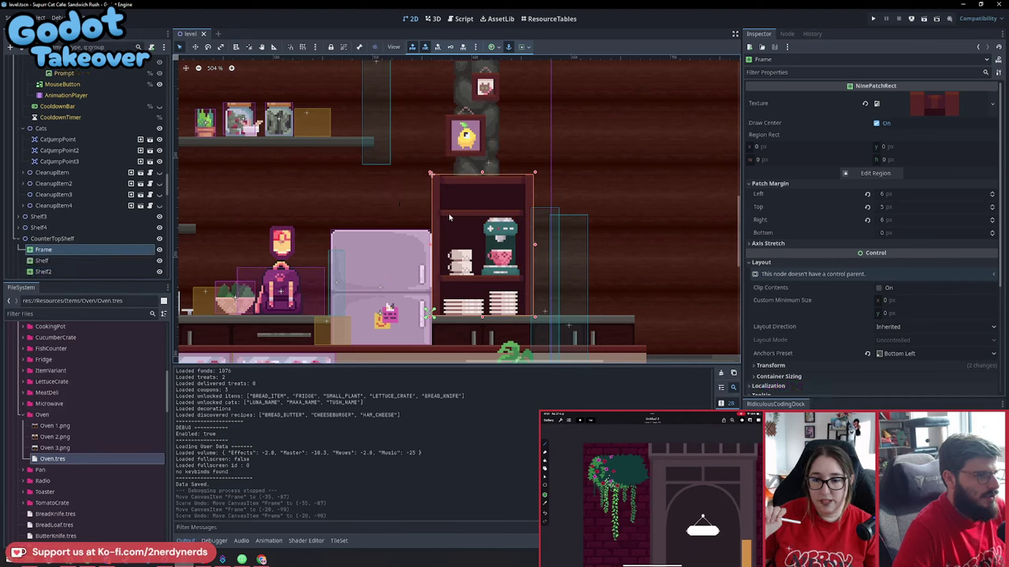
left_click(449, 213, "shift")
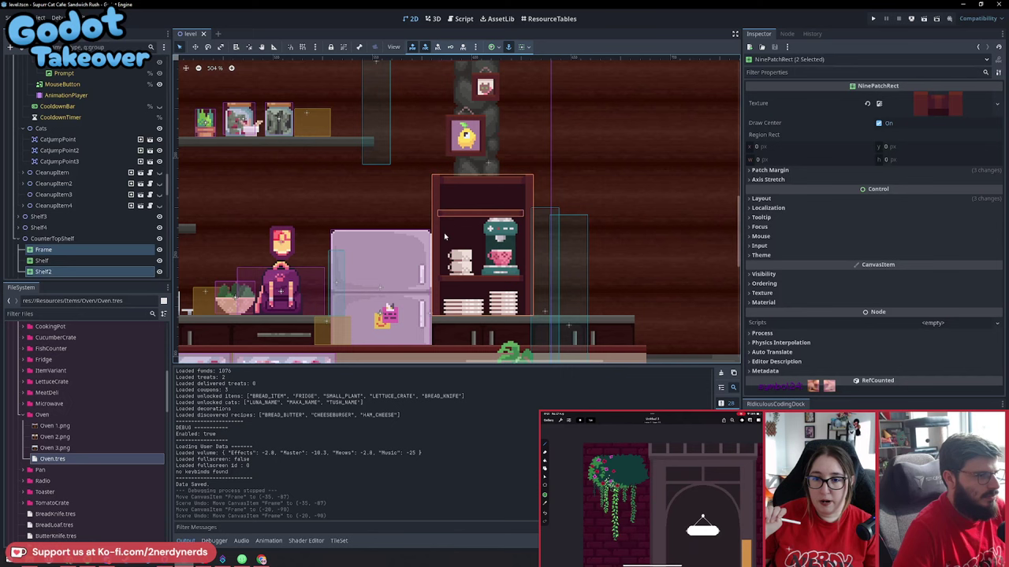
left_click(453, 279, "shift")
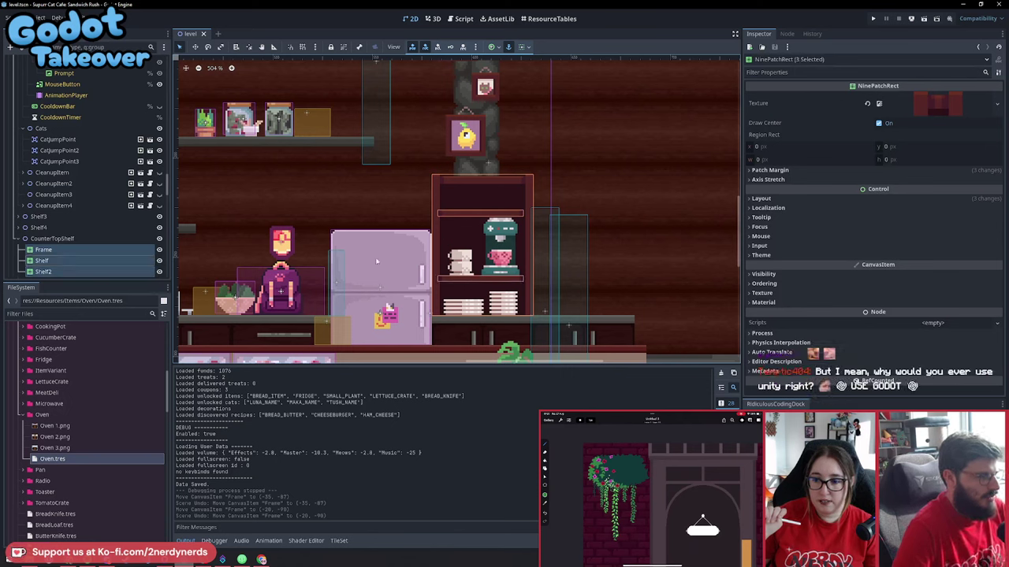
scroll(97, 238, "down", 3)
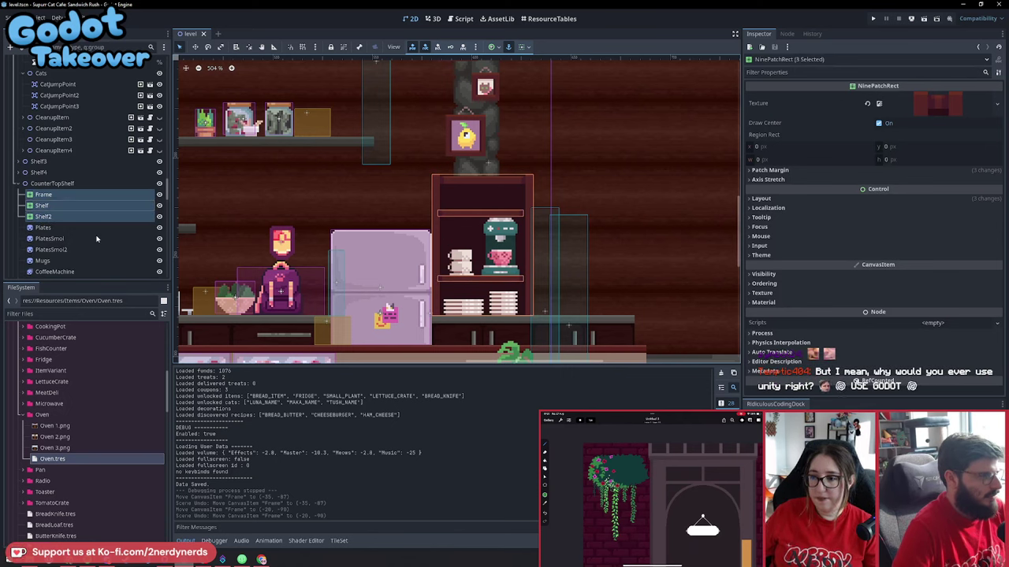
Identify the whole CounterTopShelf cabinet by toggling its visibility, leave it visible and duplicate it
left_click(65, 183)
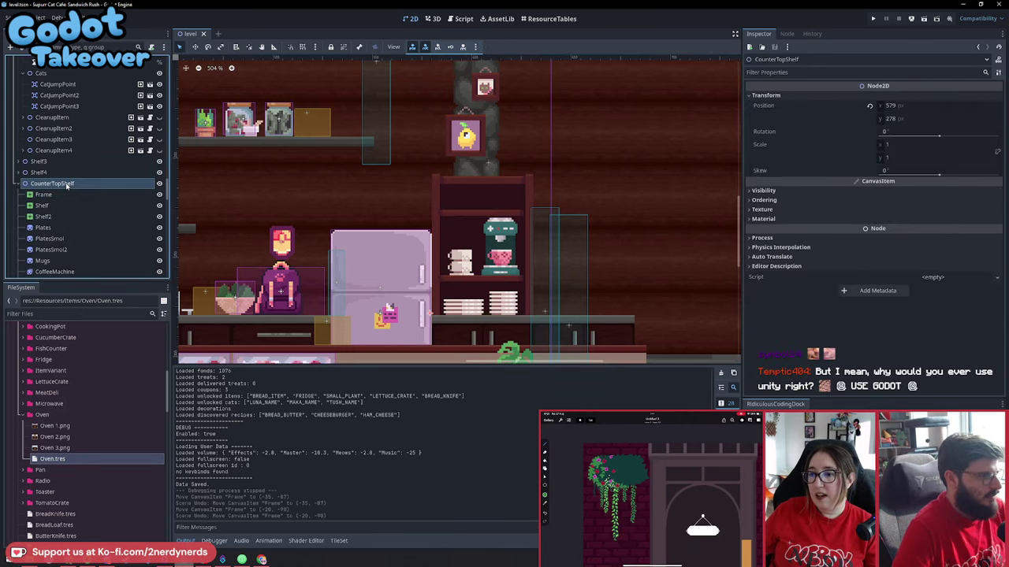
left_click(17, 183)
left_click(159, 182)
left_click(159, 182)
left_click(159, 183)
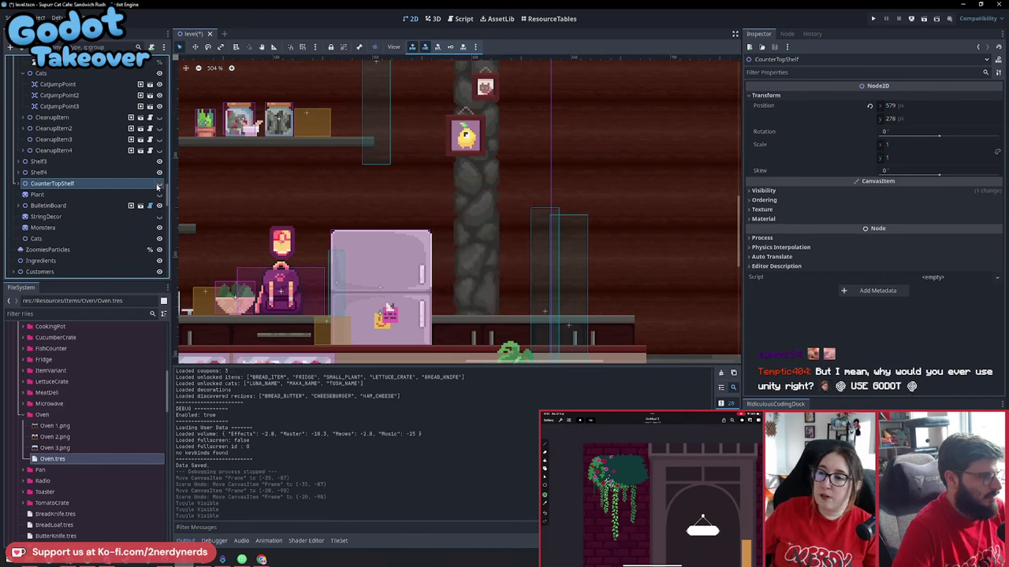
left_click(159, 183)
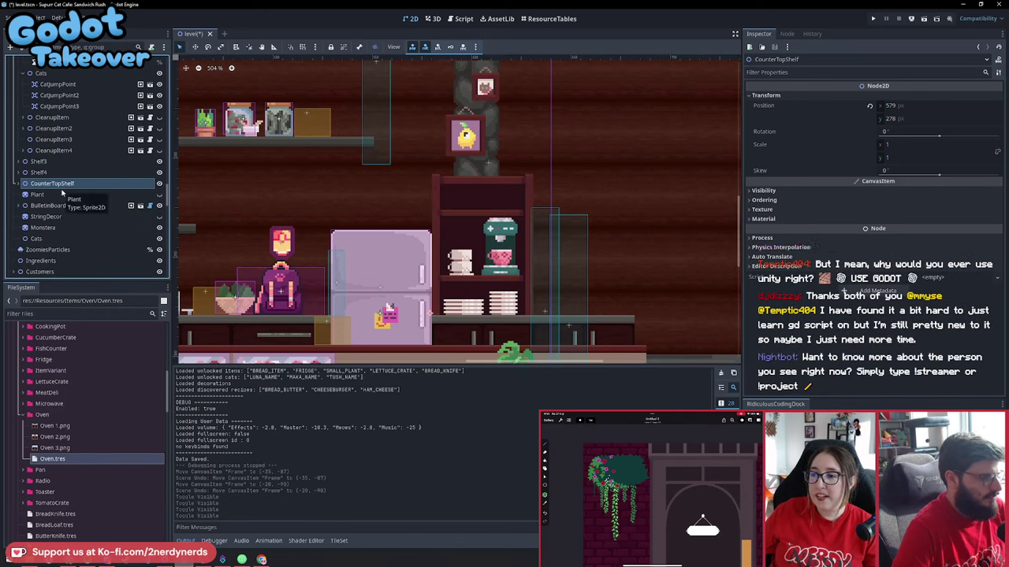
key("ctrl+d")
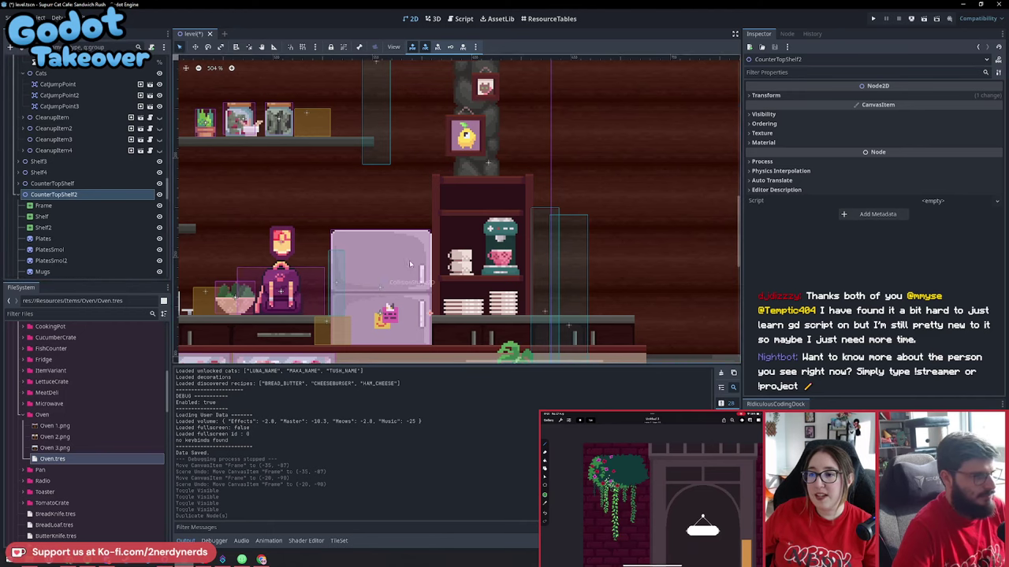
Move the duplicated cabinet across the kitchen counter to stand beside the microwave, at about (202, 278)
scroll(410, 264, "down", 4)
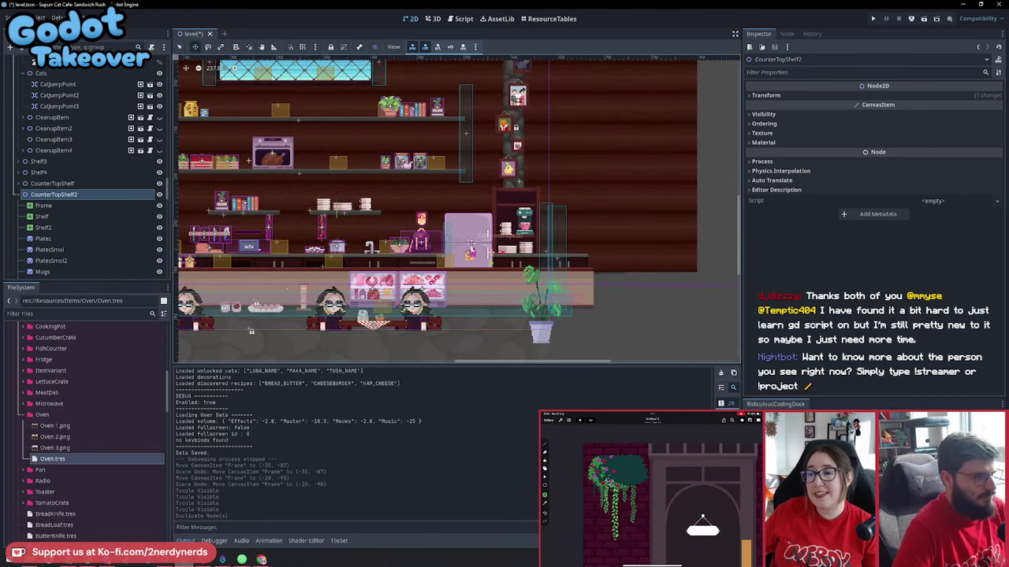
scroll(690, 252, "down", 2)
left_click_drag(556, 228, 272, 223)
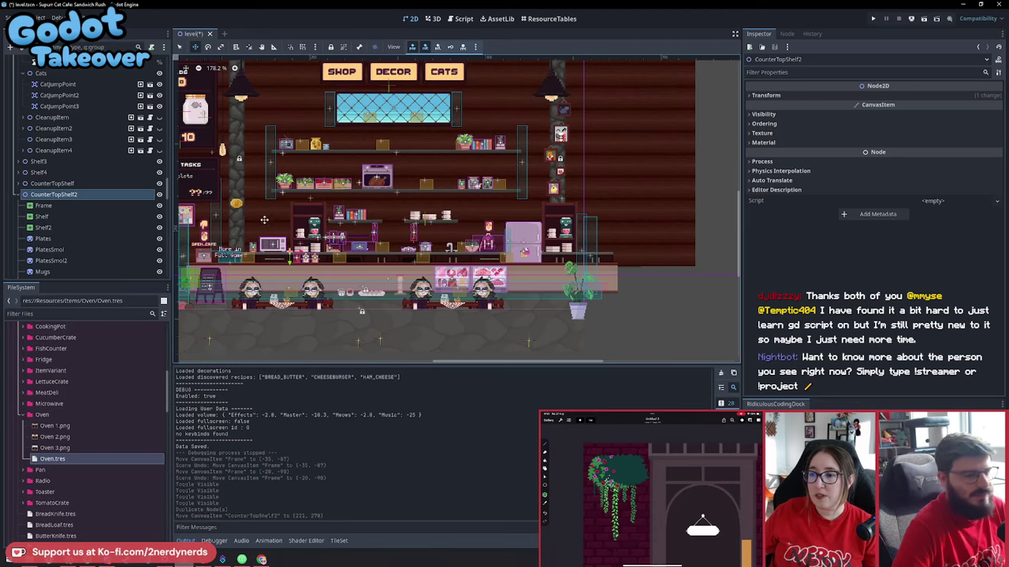
scroll(270, 221, "up", 6)
scroll(271, 221, "up", 1)
left_click_drag(432, 237, 386, 240)
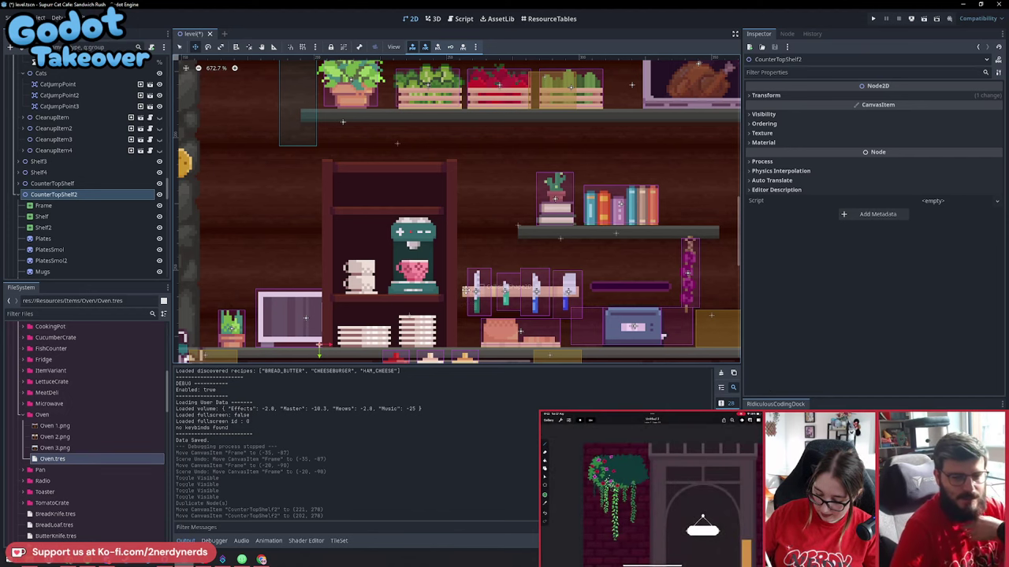
Delete the plates, mugs, coffee machine and cans from CounterTopShelf2, keeping its frame and two shelves
scroll(623, 267, "down", 3)
scroll(599, 271, "down", 10)
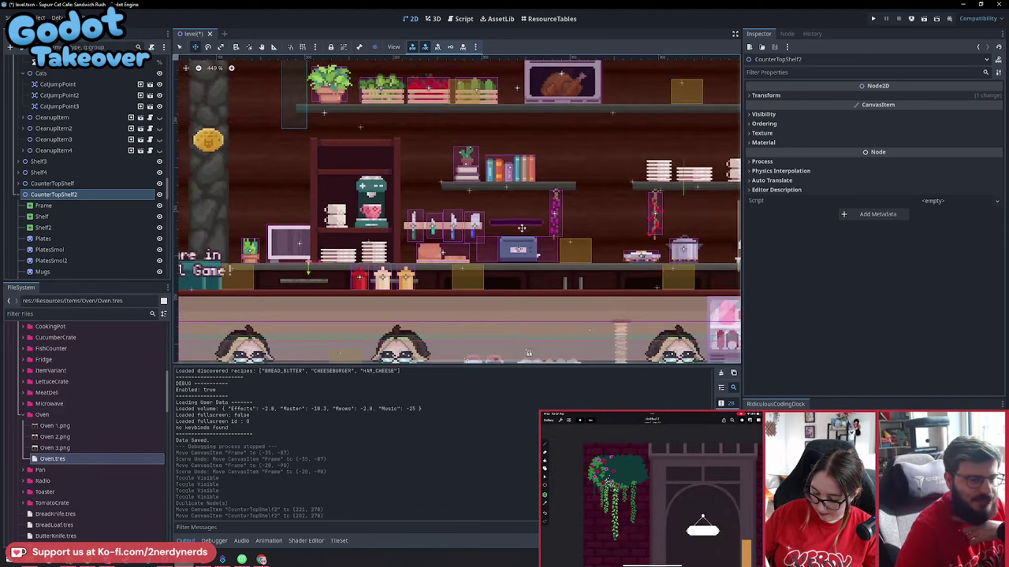
middle_click_drag(493, 323, 459, 359)
scroll(444, 351, "up", 1)
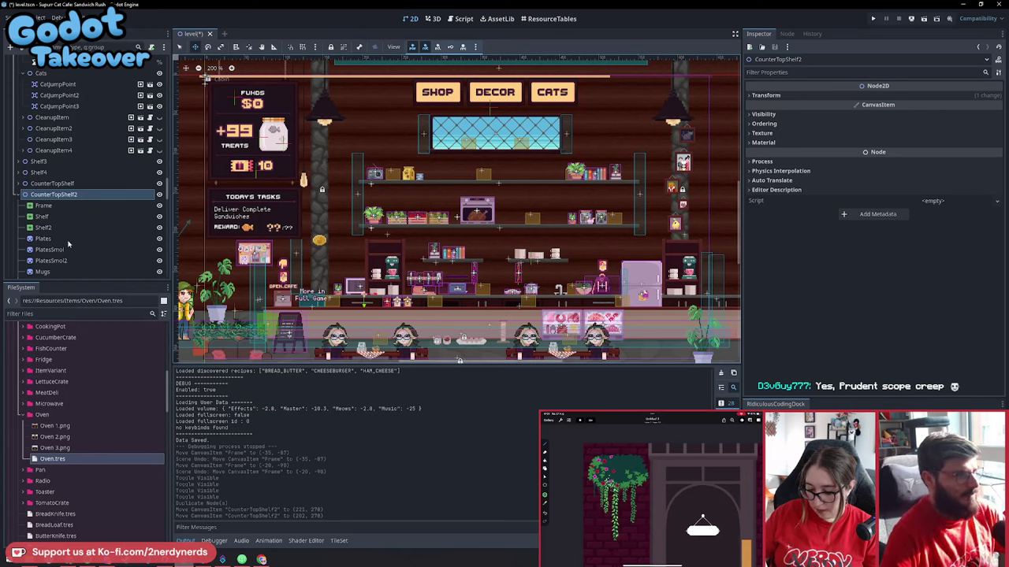
left_click(77, 240)
scroll(76, 240, "down", 3)
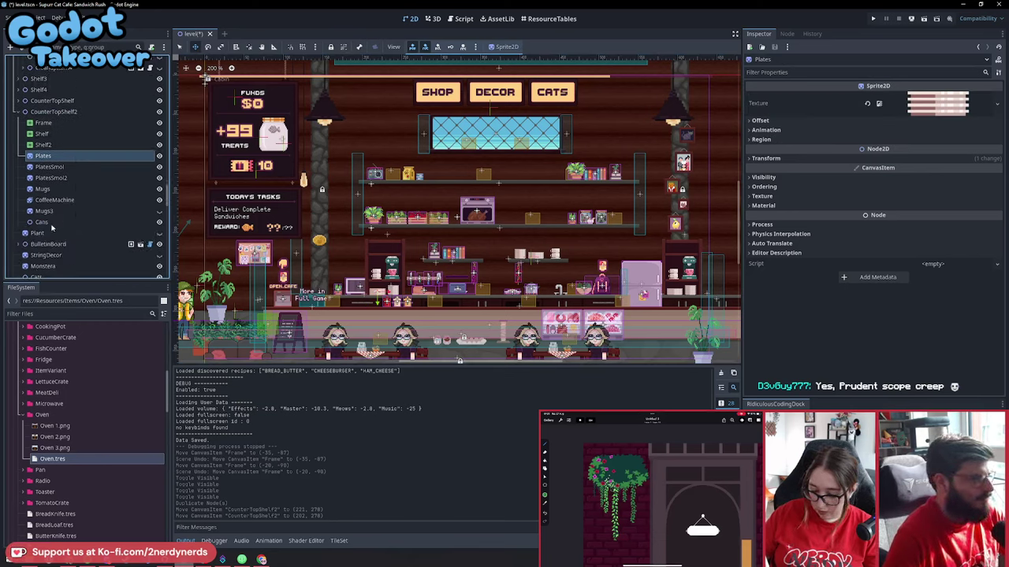
left_click(52, 226, "shift")
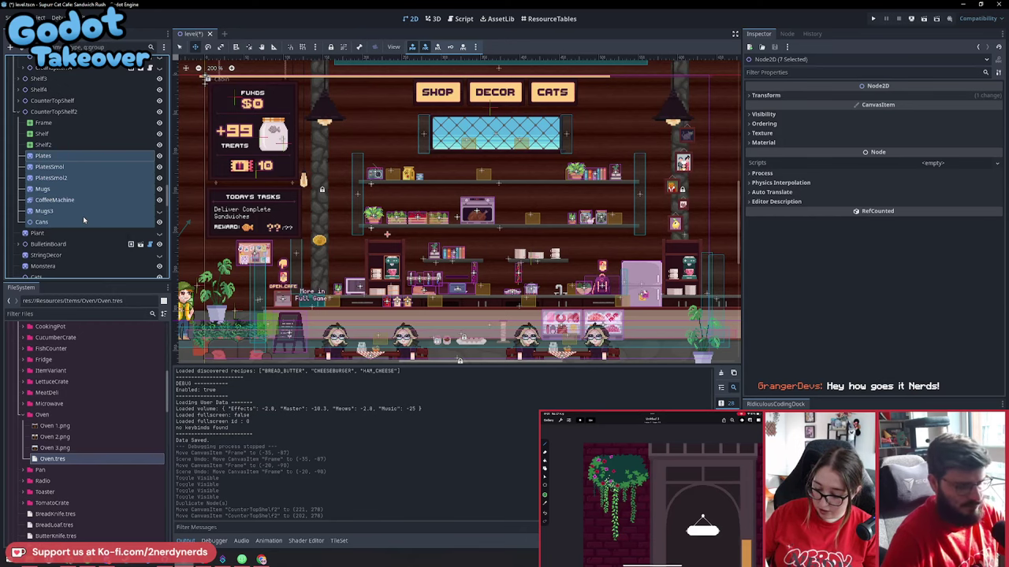
key("Delete")
Select the frame of the emptied cabinet and examine its texture region
scroll(372, 251, "up", 3)
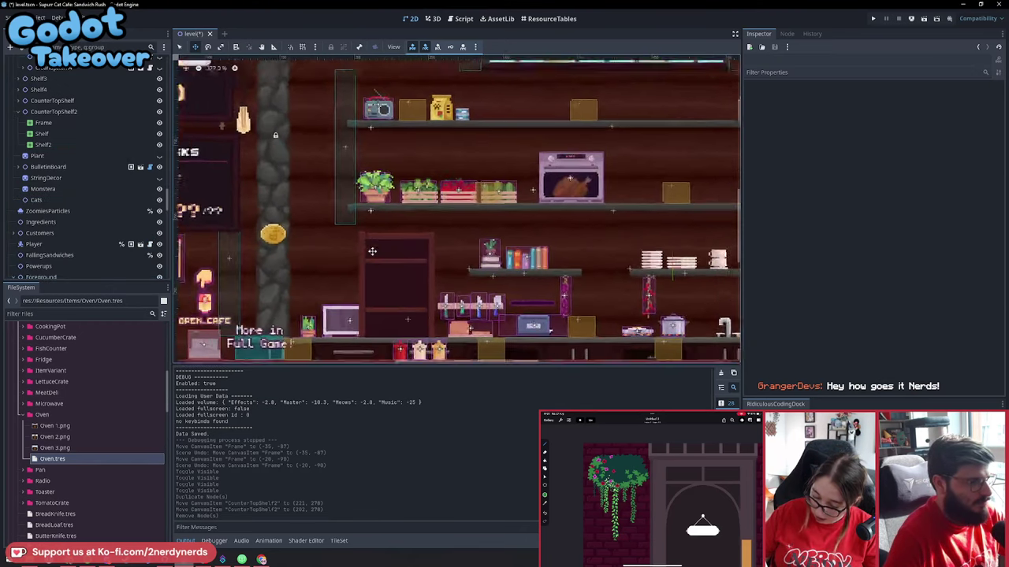
scroll(372, 251, "up", 2)
left_click(362, 245)
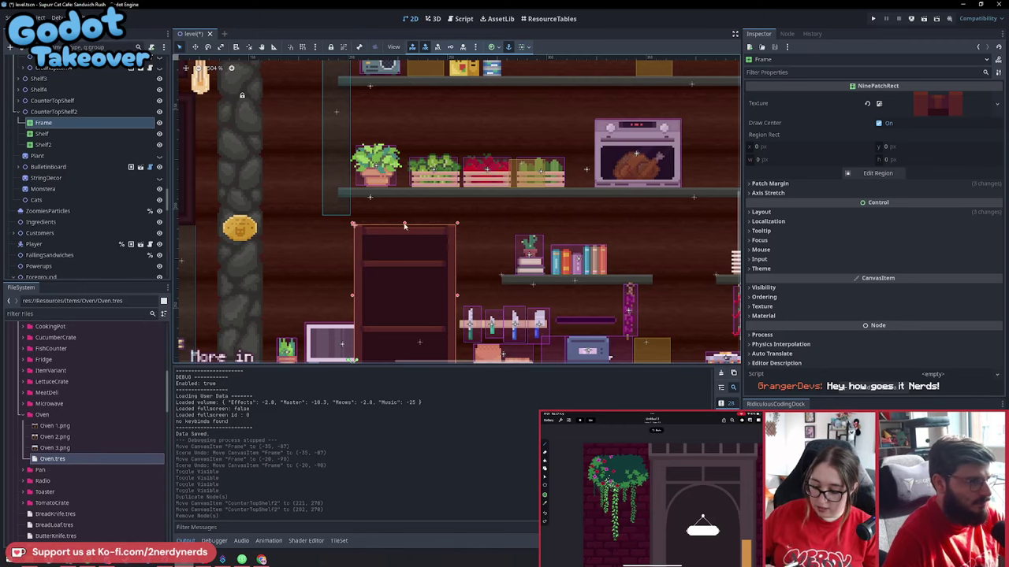
scroll(419, 223, "down", 2)
scroll(418, 223, "left", 2)
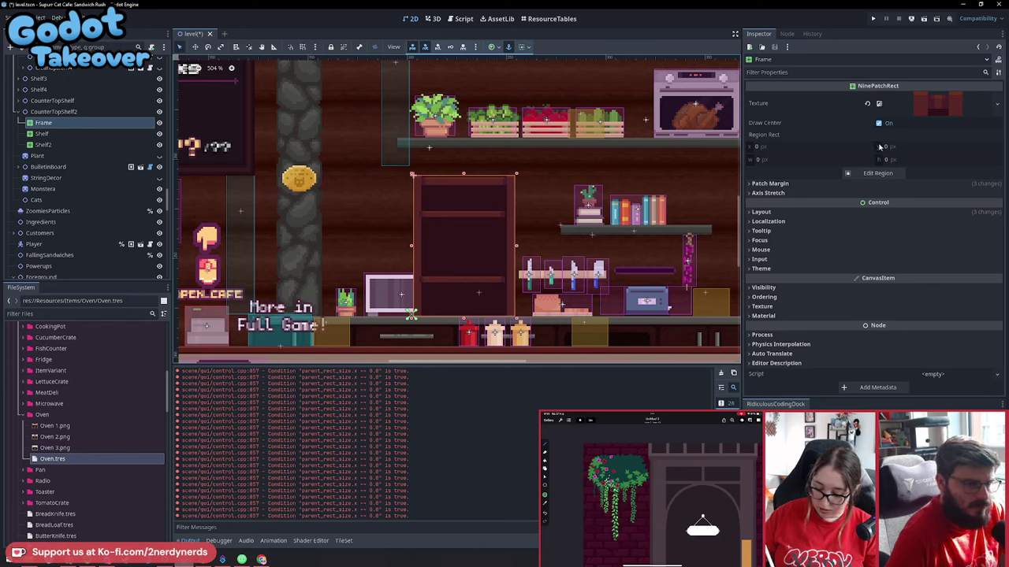
left_click(865, 175)
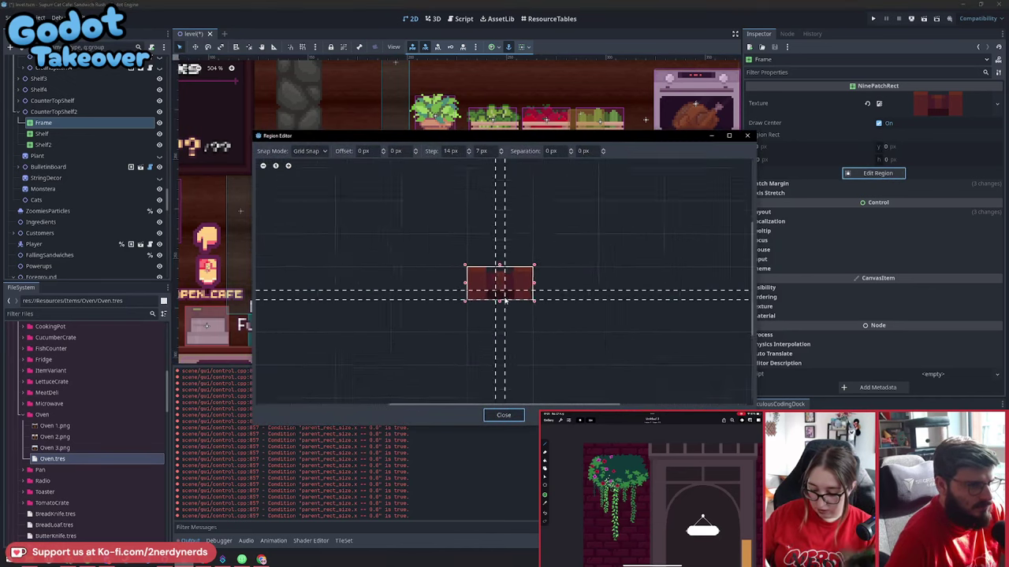
left_click(747, 134)
Reveal the frame's layout transform properties and save the level
left_click(776, 211)
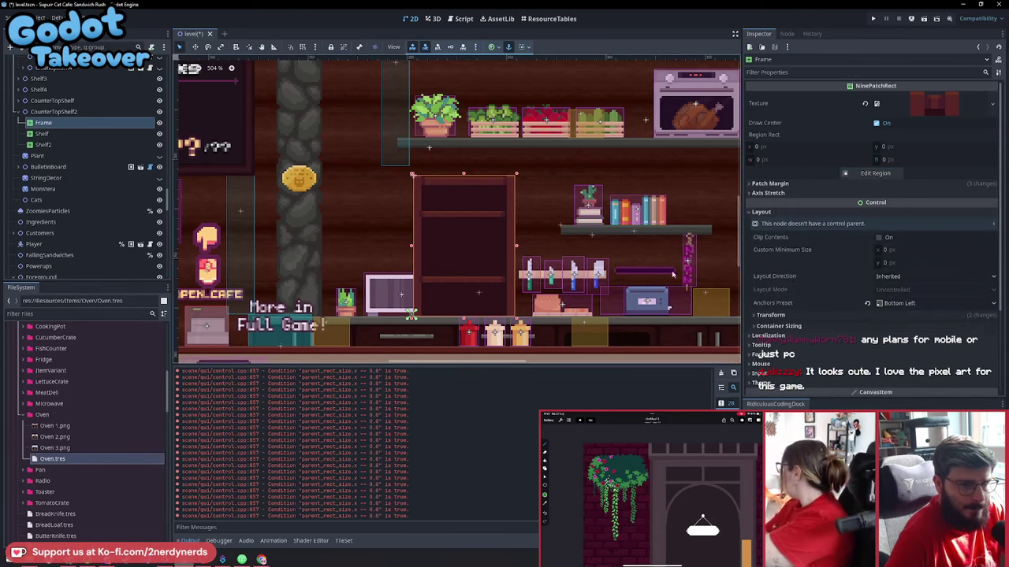
left_click(771, 316)
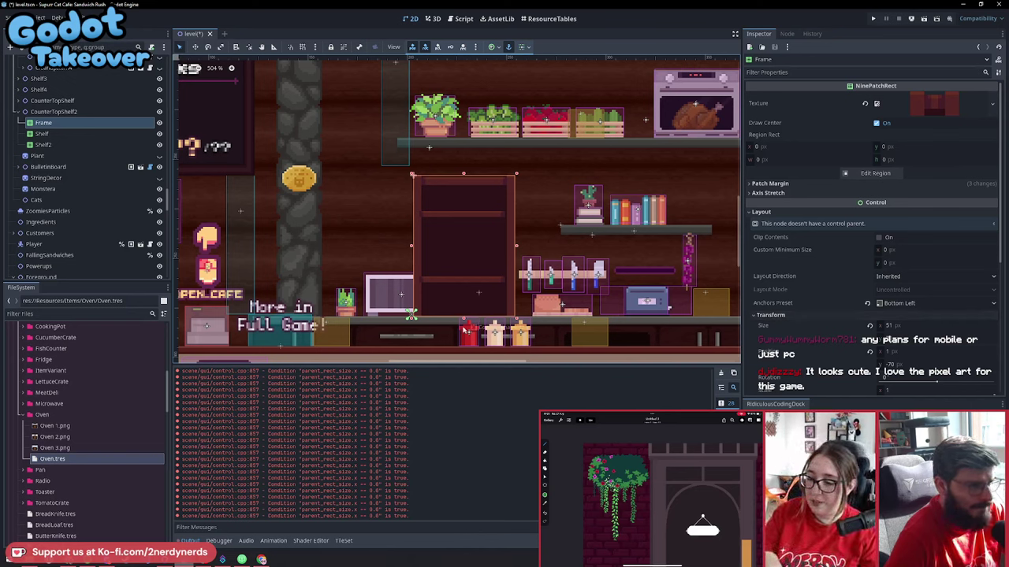
key("ctrl+s")
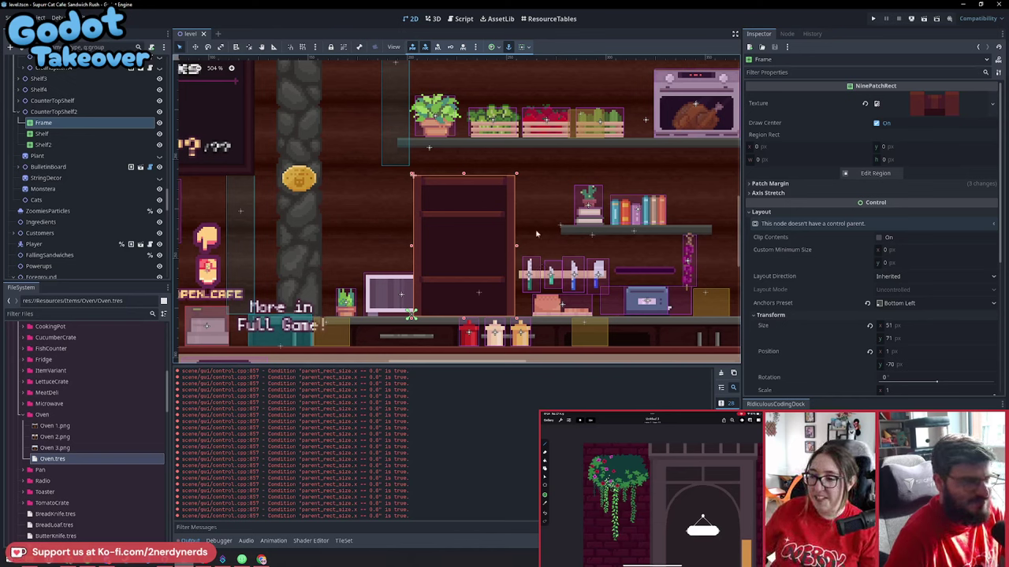
Increase the cabinet frame's height, trying 80 px and settling on 90 px
scroll(848, 308, "down", 4)
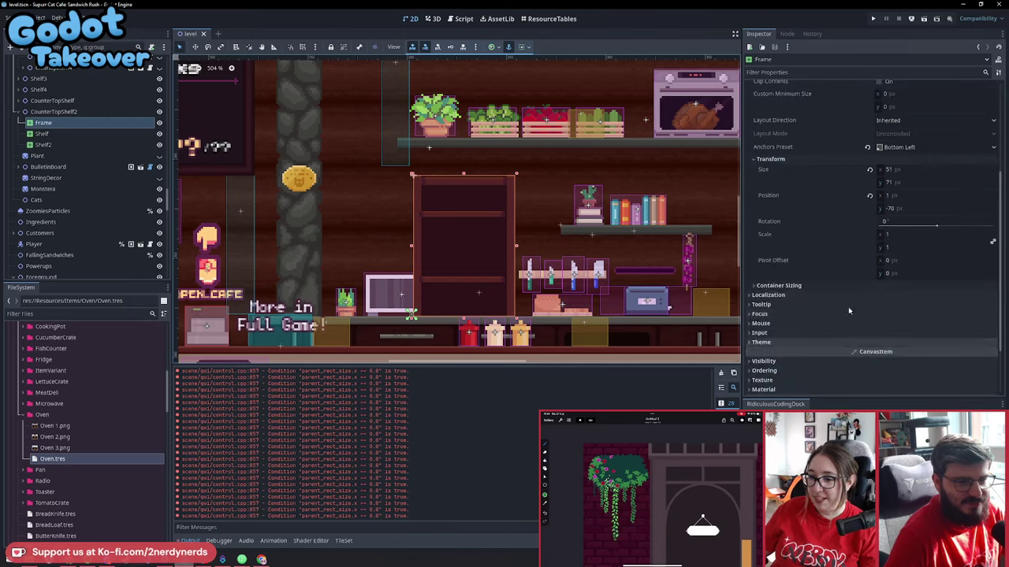
left_click(910, 184)
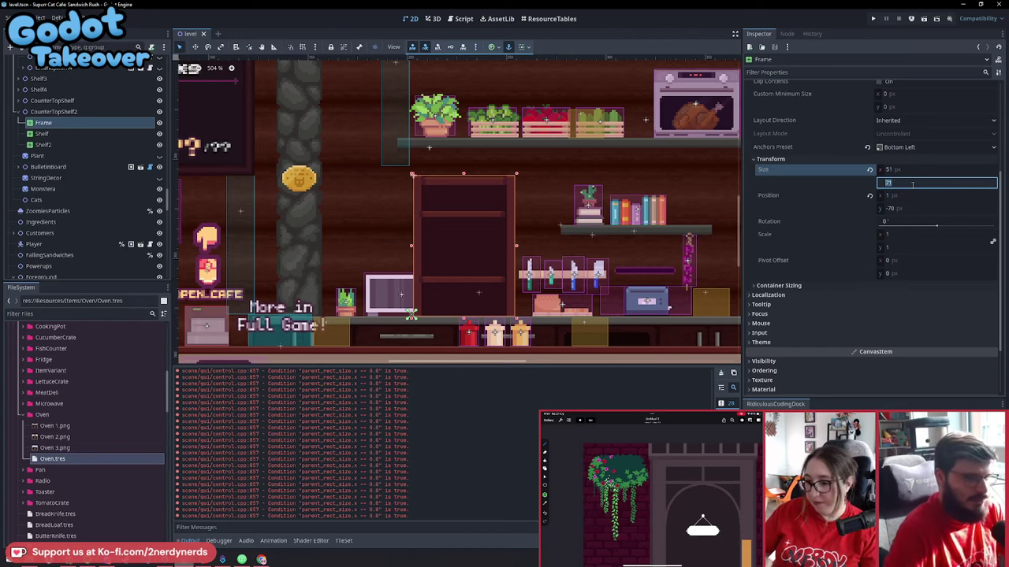
left_click(910, 184)
key("BackSpace")
type("80")
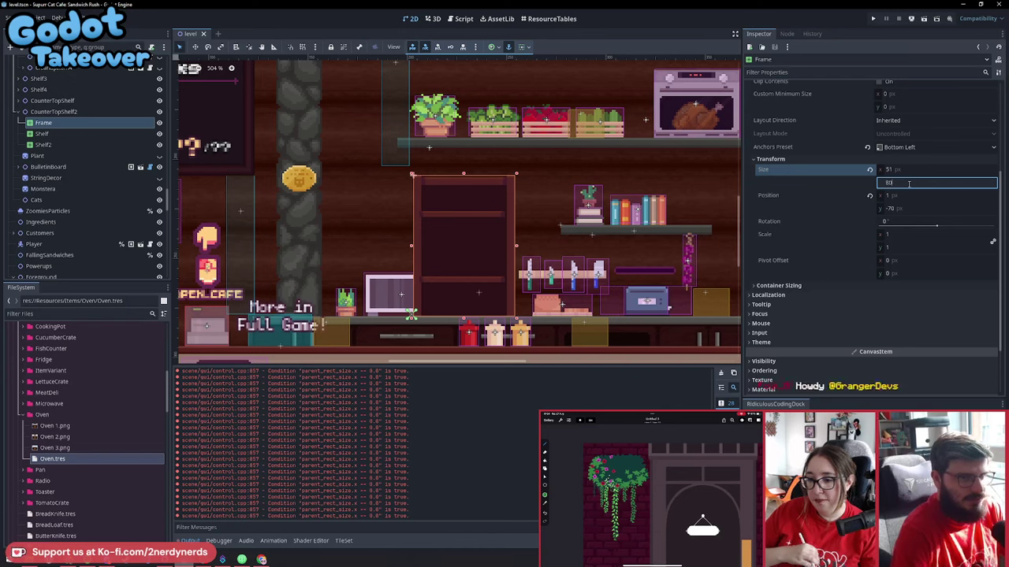
key("Return")
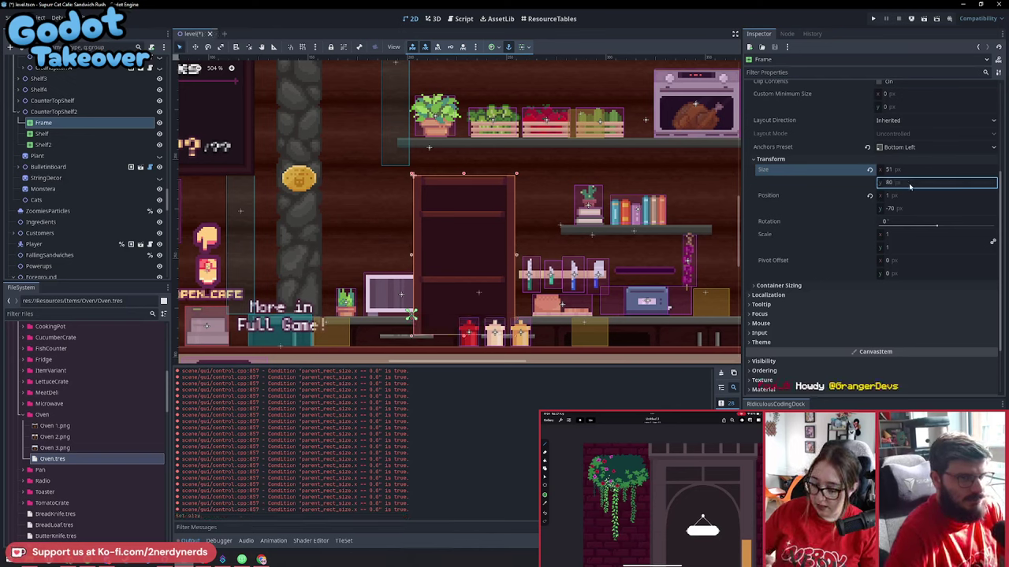
left_click(909, 183)
type("90")
key("Return")
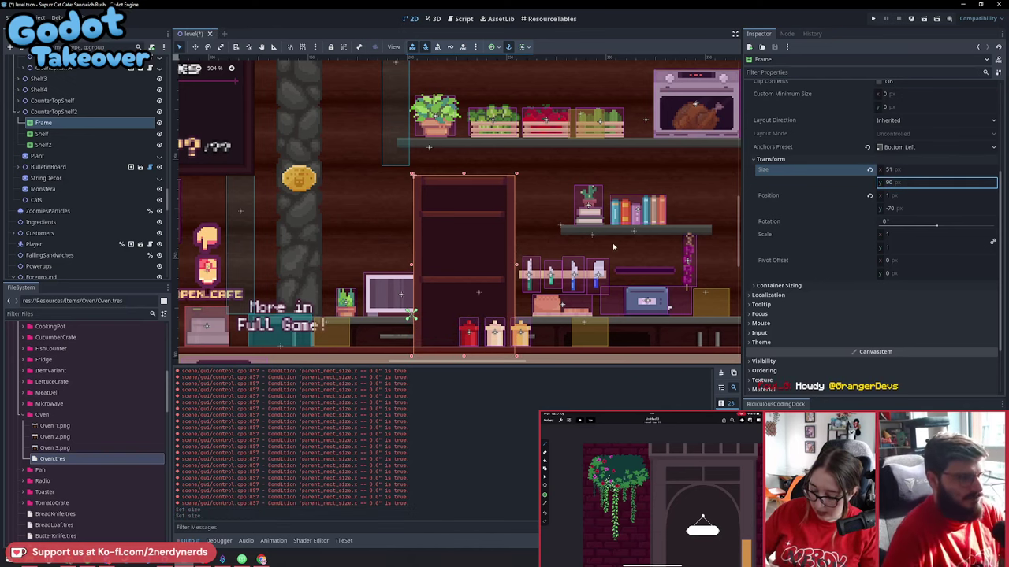
Move the frame up to a Y position of -89 px so it spans from the counter to the shelf above
left_click_drag(452, 260, 462, 224)
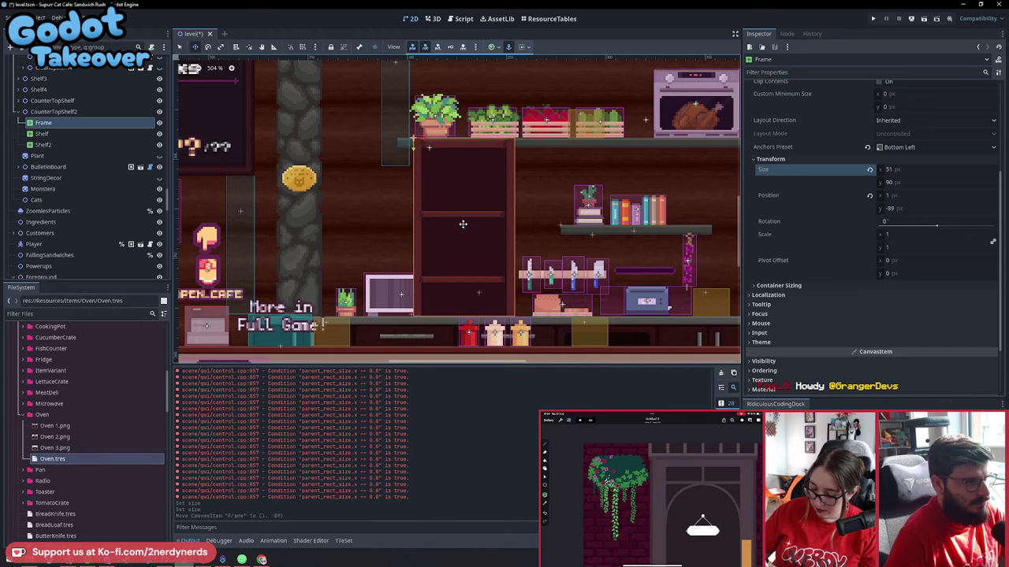
scroll(421, 144, "up", 5)
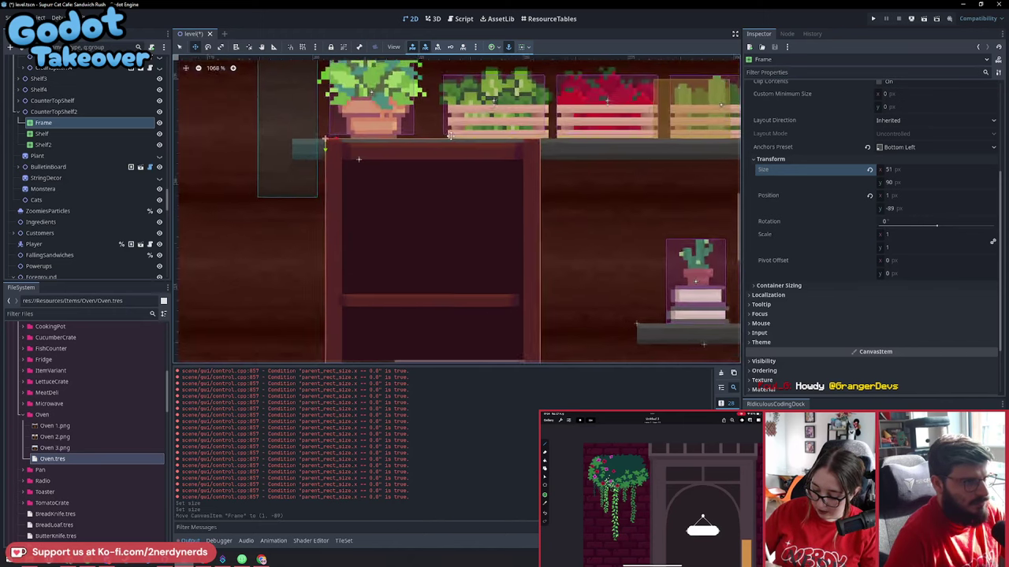
scroll(481, 140, "down", 6)
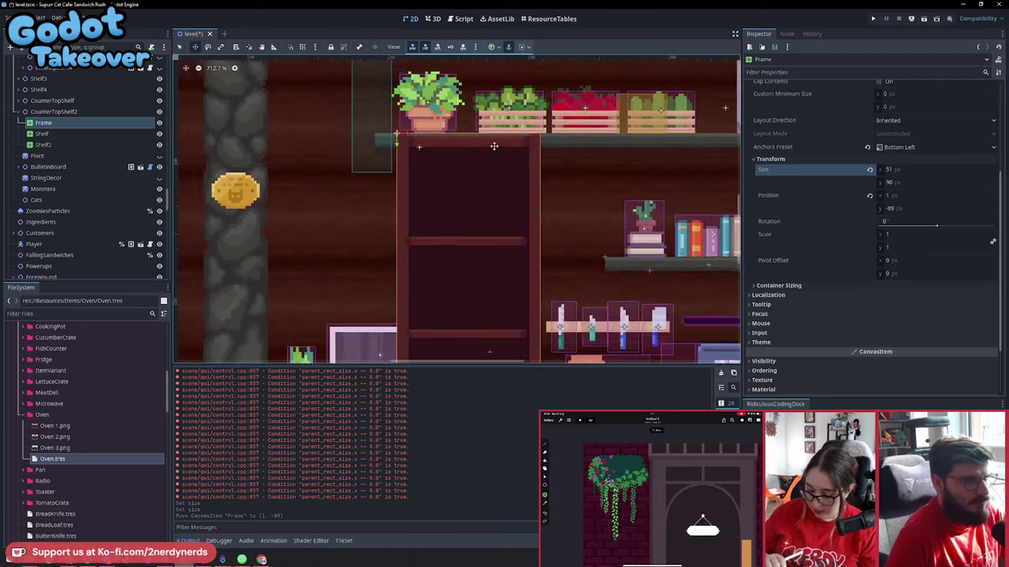
Try to extend the frame's texture region upward by 7 px, and undo the change
scroll(867, 197, "up", 4)
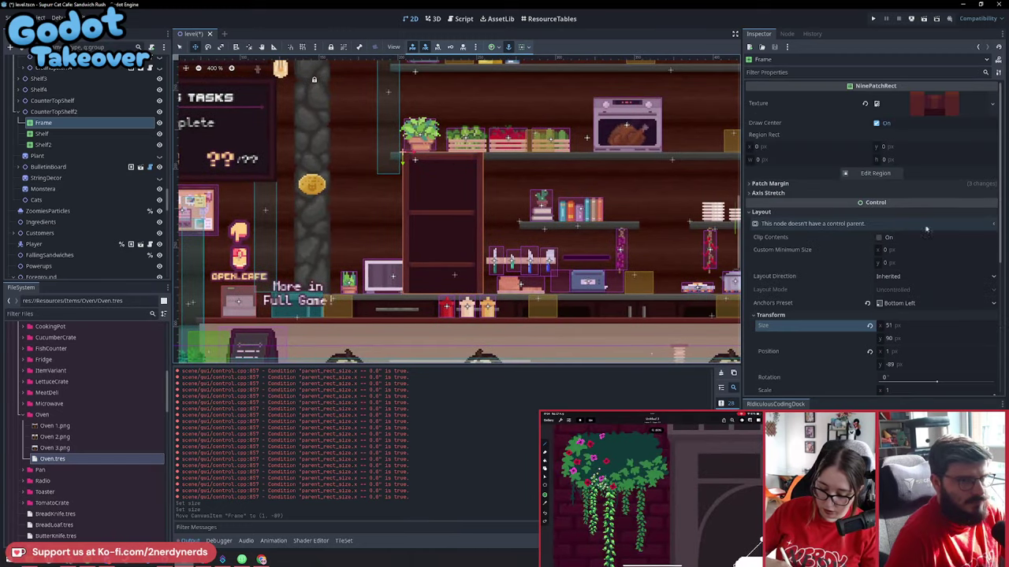
left_click(871, 172)
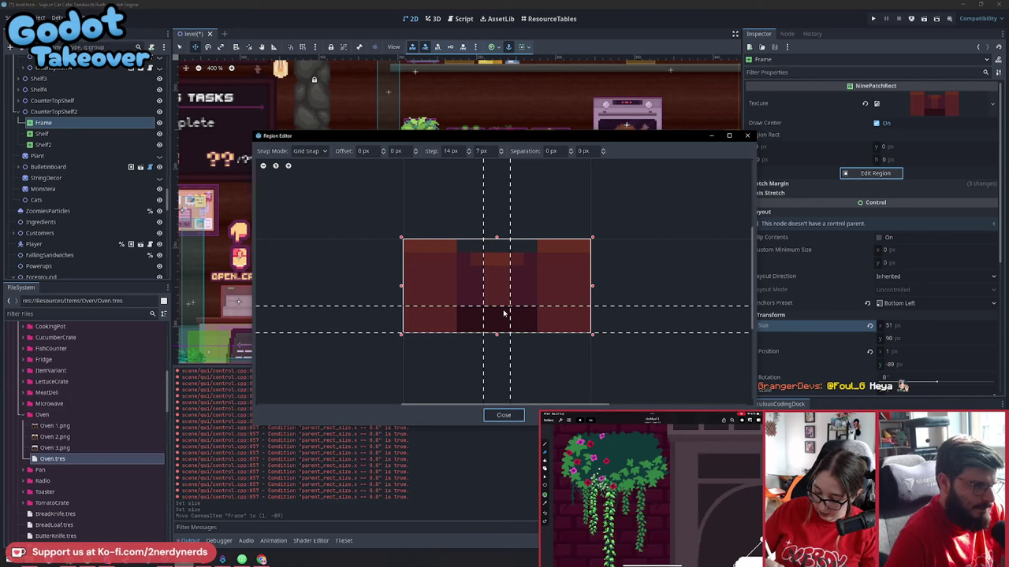
left_click(497, 238)
left_click_drag(497, 238, 488, 211)
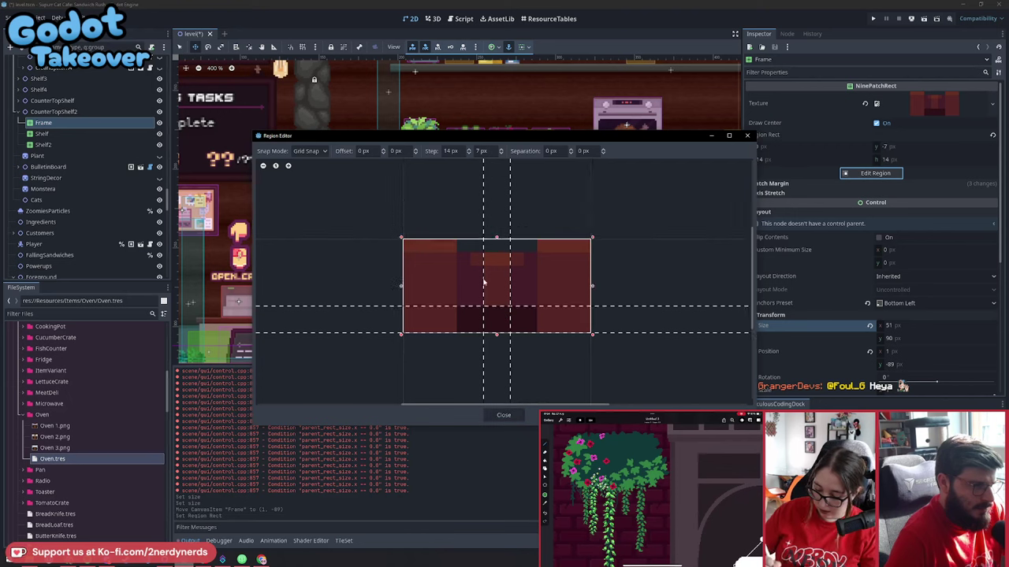
key("ctrl+z")
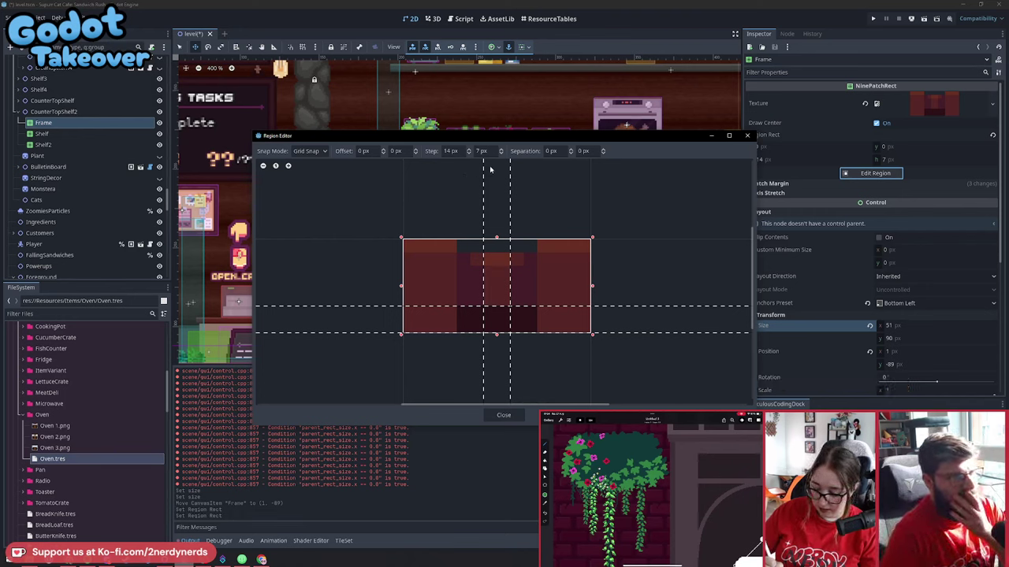
Trim the frame's texture region to its bottom 2 px with a 1 px vertical grid step, adjust the patch margin, and save the level
left_click(488, 151)
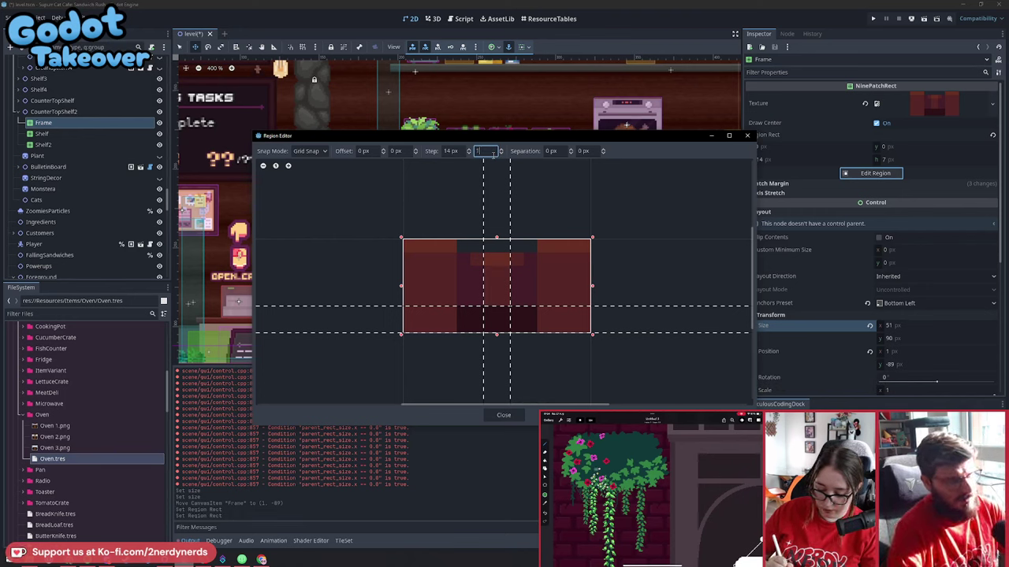
type("1")
left_click_drag(497, 239, 495, 307)
left_click_drag(522, 376, 527, 312)
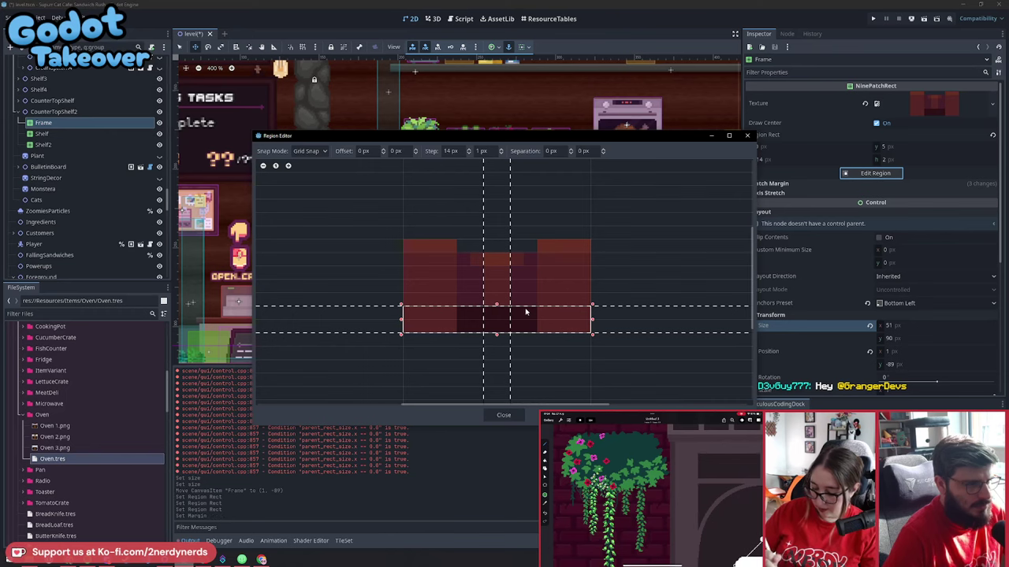
left_click(504, 415)
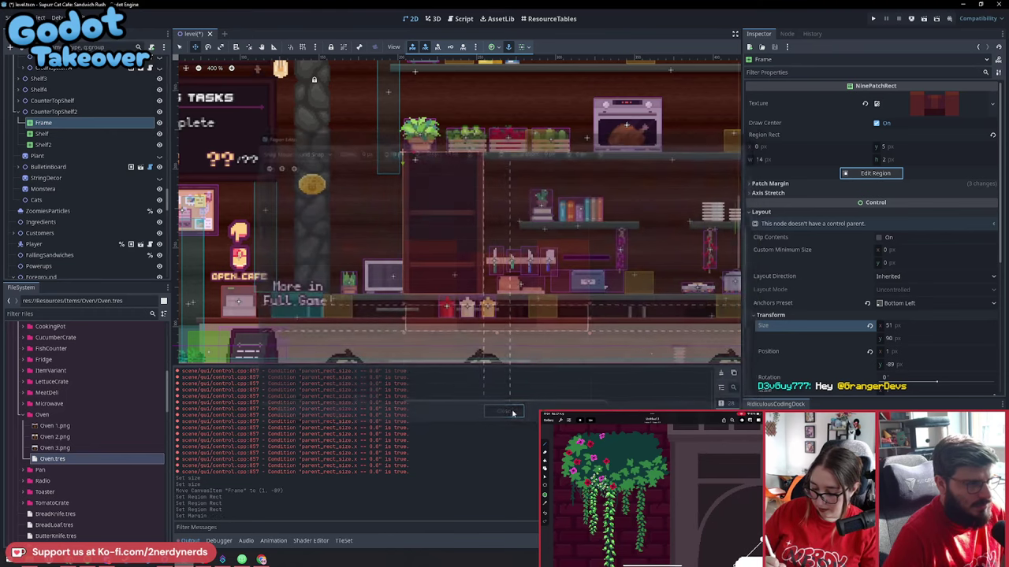
scroll(445, 174, "up", 3)
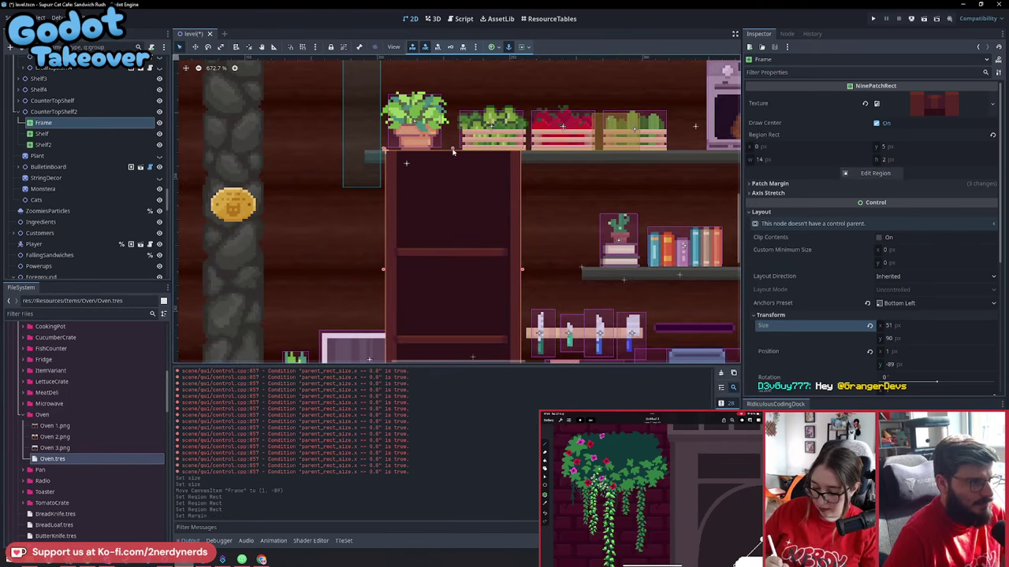
scroll(459, 300, "down", 2)
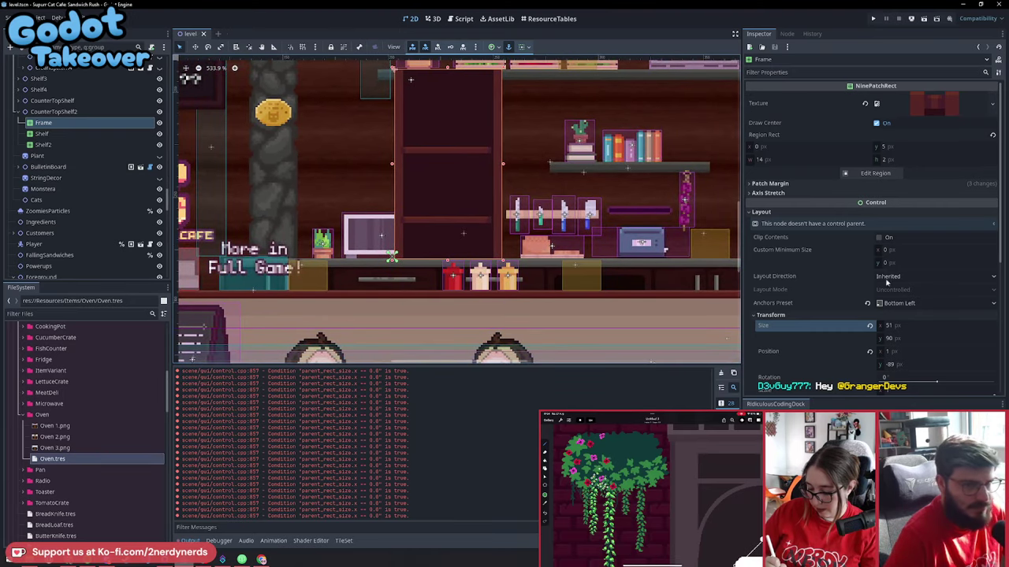
Try a frame height of 80 px and move the frame down to a Y position of -79 px
left_click(898, 340)
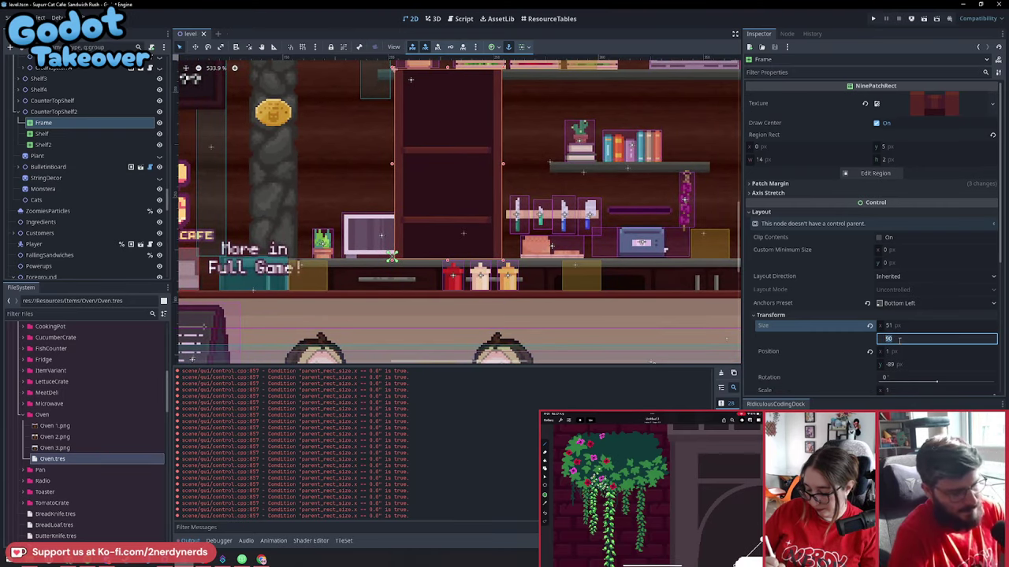
type("80")
key("Return")
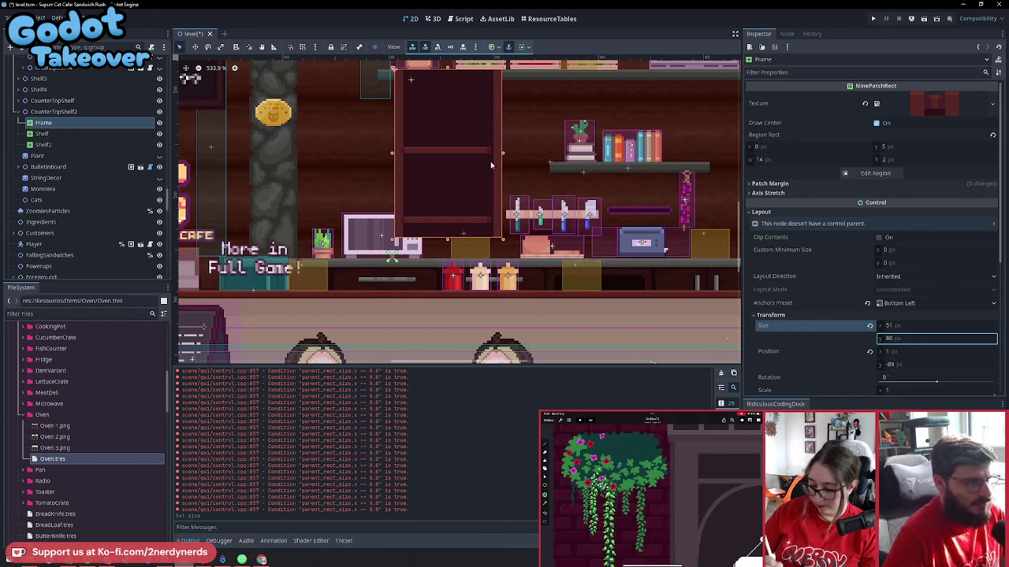
left_click(446, 160)
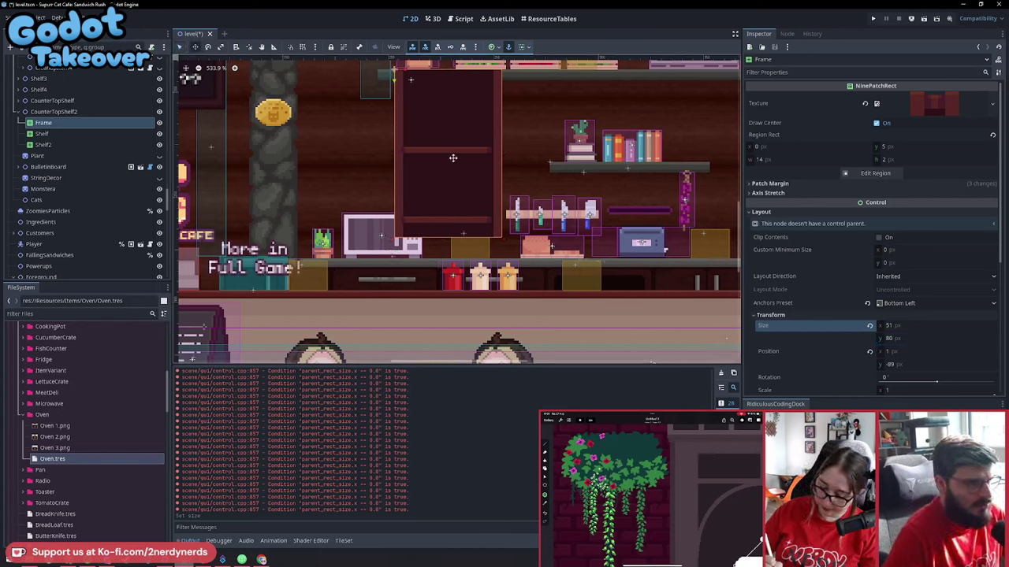
left_click_drag(450, 162, 452, 179)
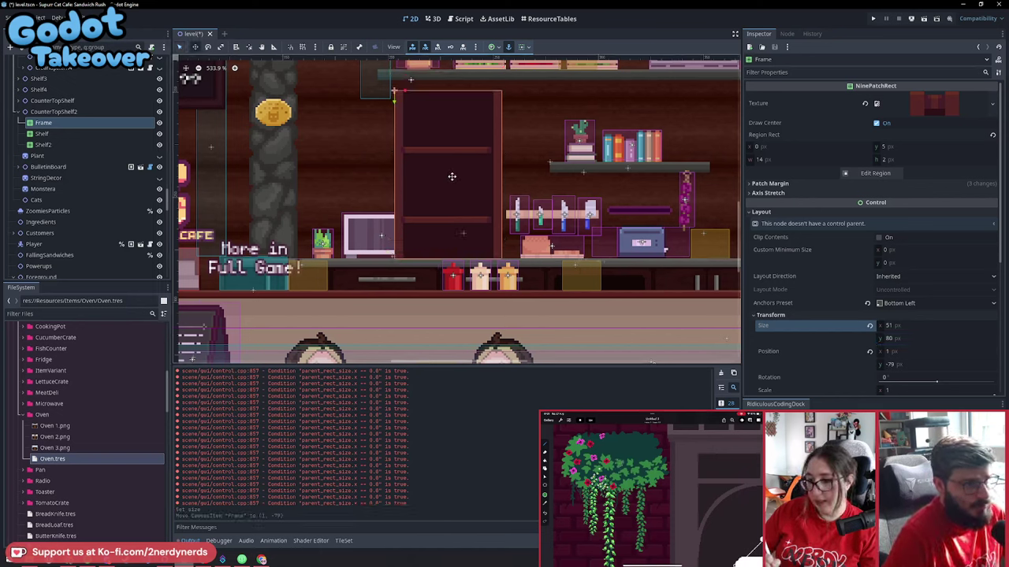
Try a frame height of 96 px and move the frame up to a Y position of -86 px
left_click(909, 340)
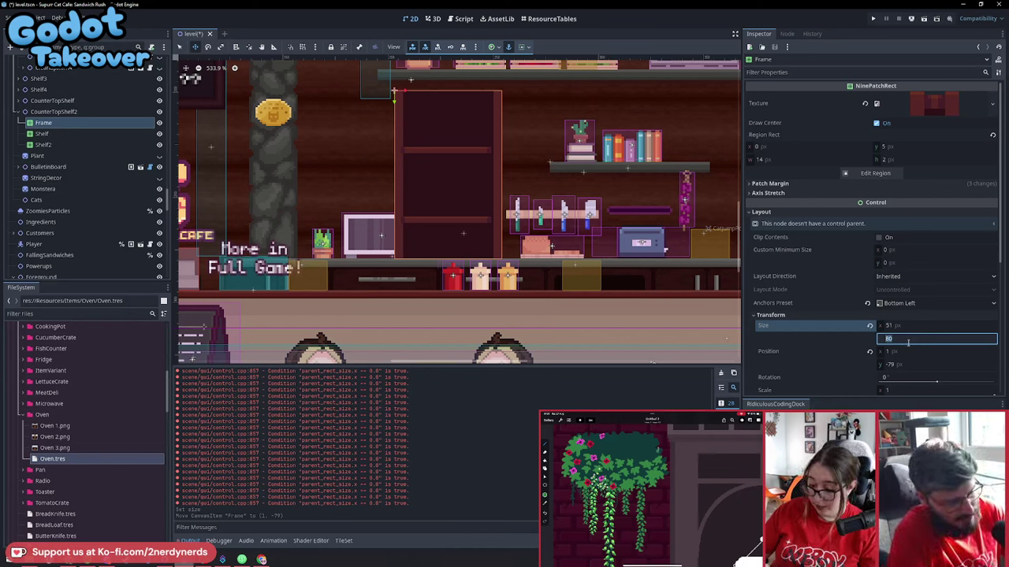
type("96")
key("Return")
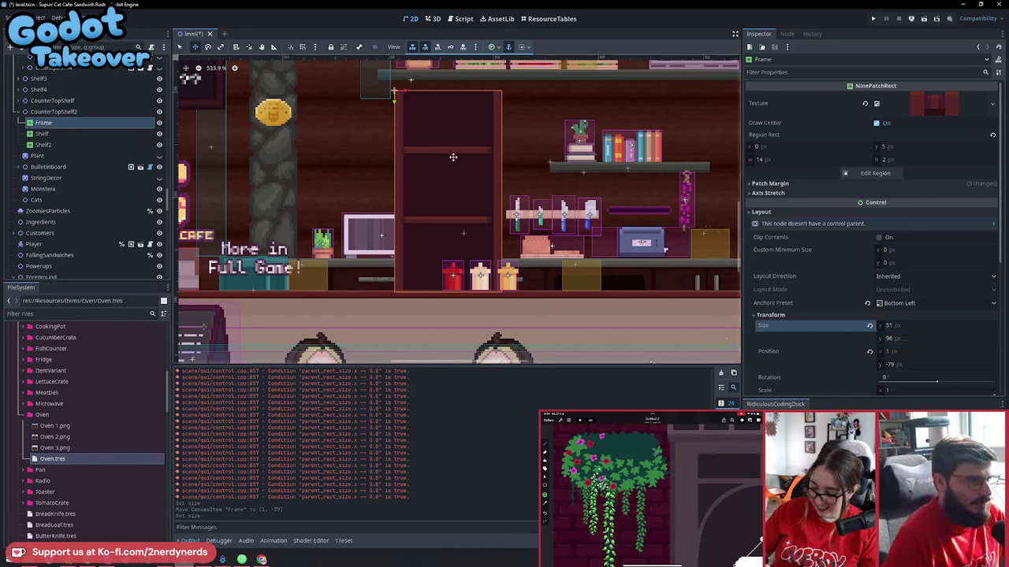
left_click_drag(451, 161, 452, 142)
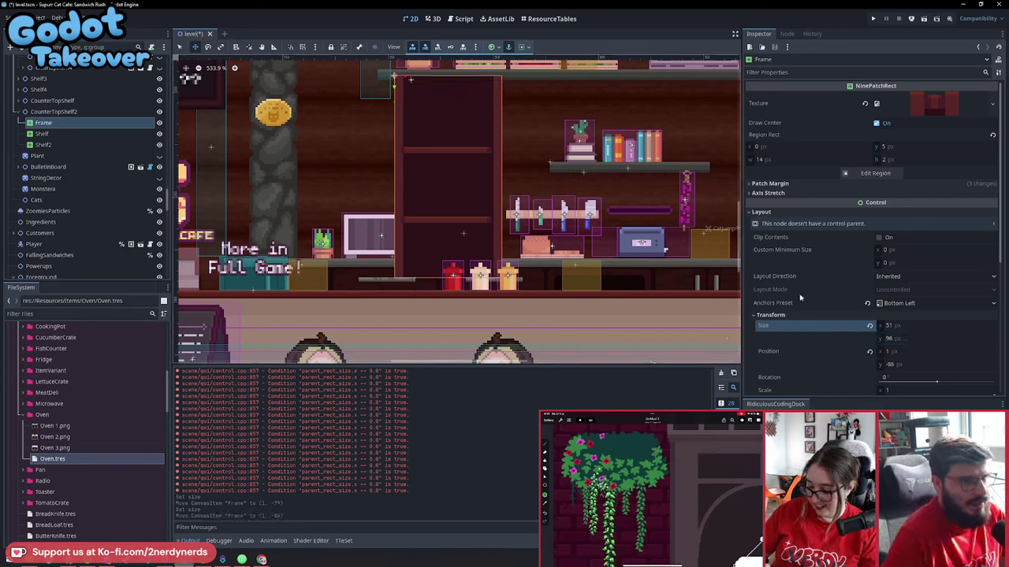
Set the frame's height to 85 px and move it to a Y position of -84 px so it rests on the counter
left_click(899, 339)
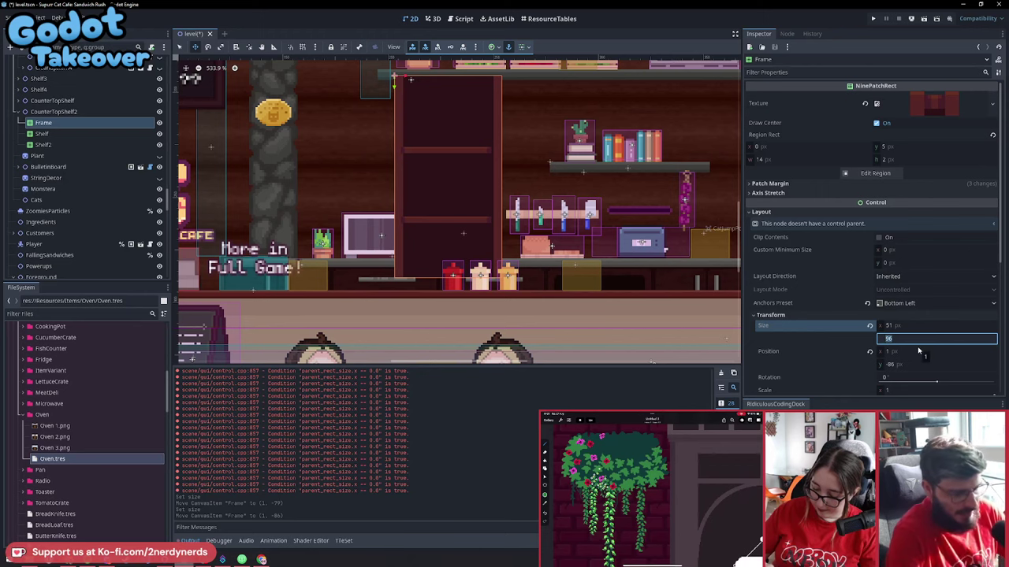
type("5")
key("Return")
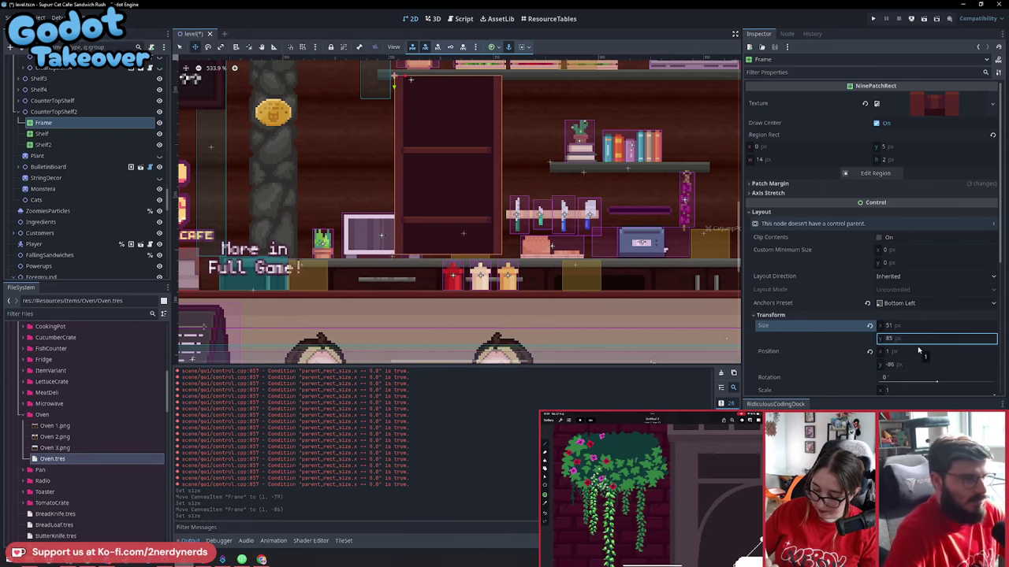
left_click_drag(442, 140, 442, 149)
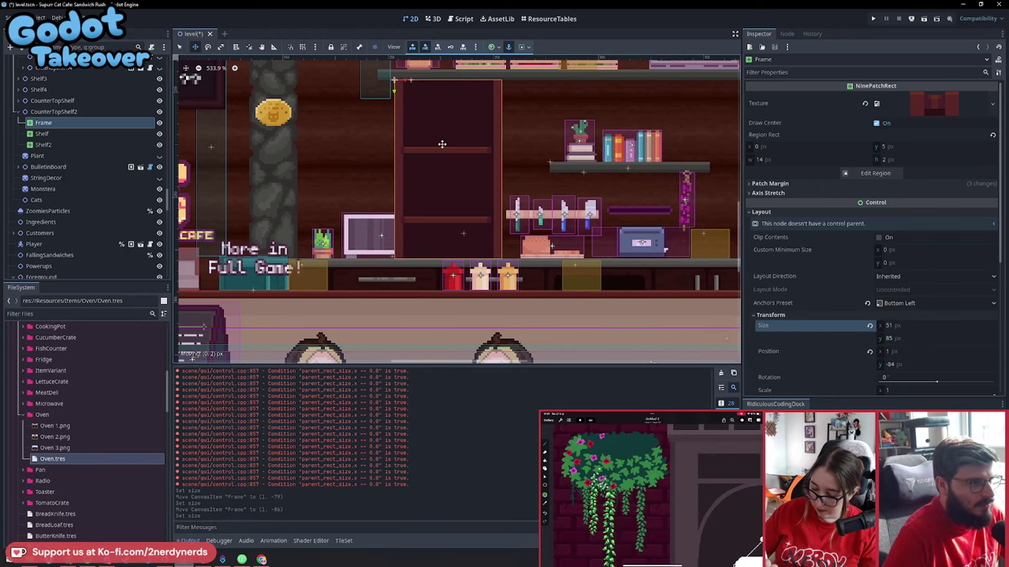
scroll(459, 91, "up", 4)
scroll(466, 133, "down", 3)
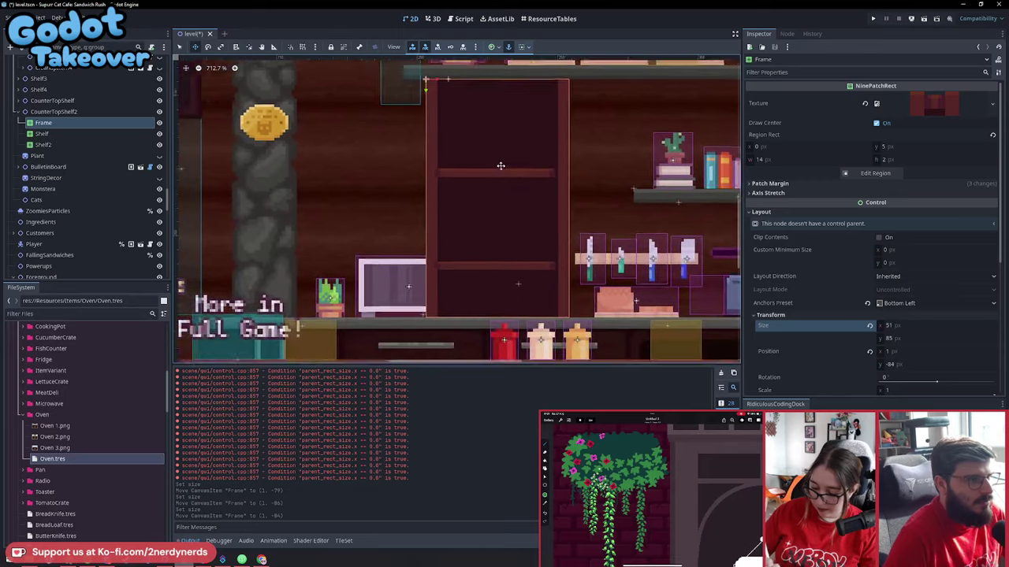
scroll(453, 180, "up", 1)
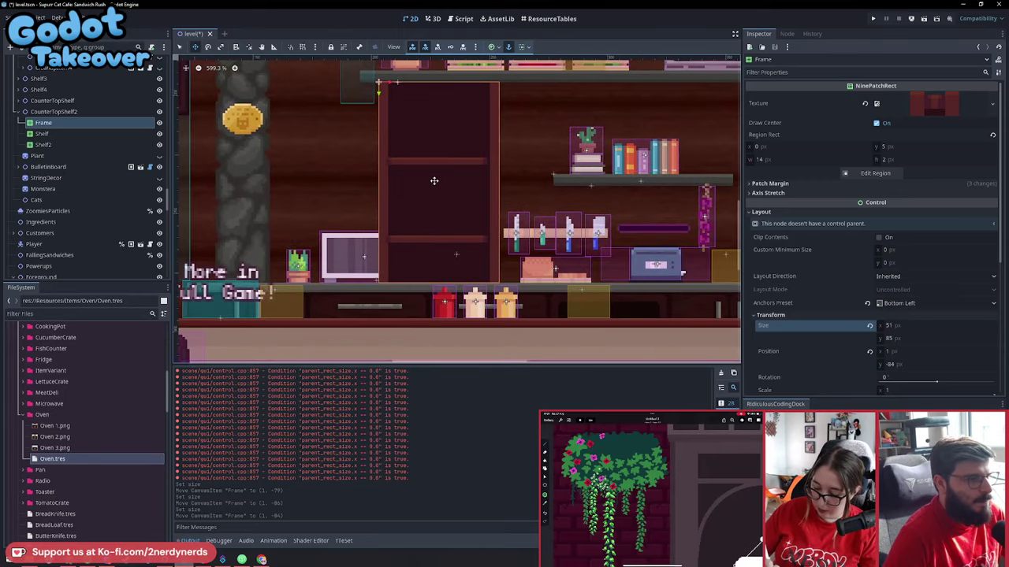
scroll(438, 179, "left", 1)
scroll(446, 182, "up", 1)
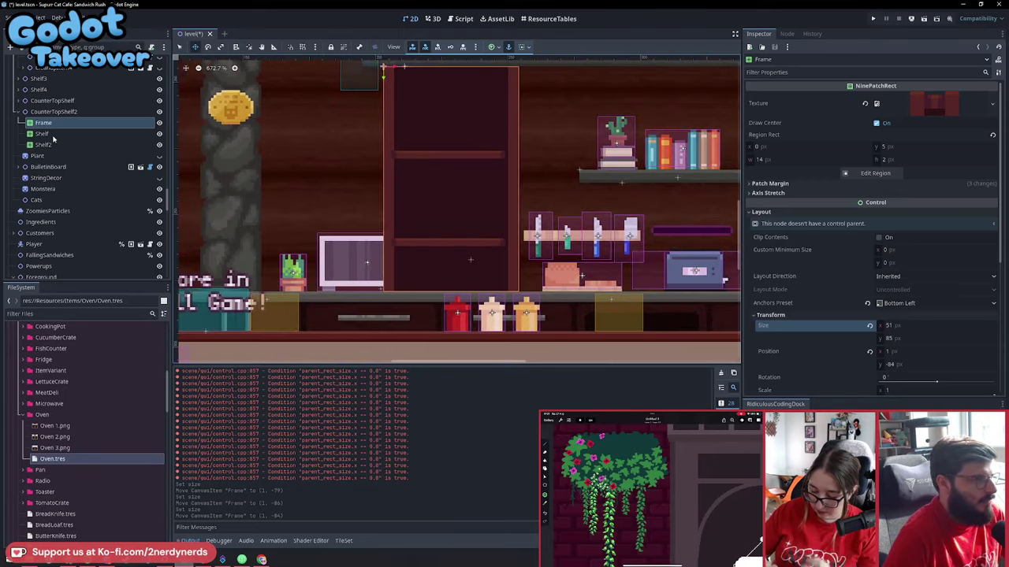
Nudge the cabinet's upper shelf to a Y position of -52 px and the lower shelf to -19 px
left_click(71, 134)
left_click(71, 144)
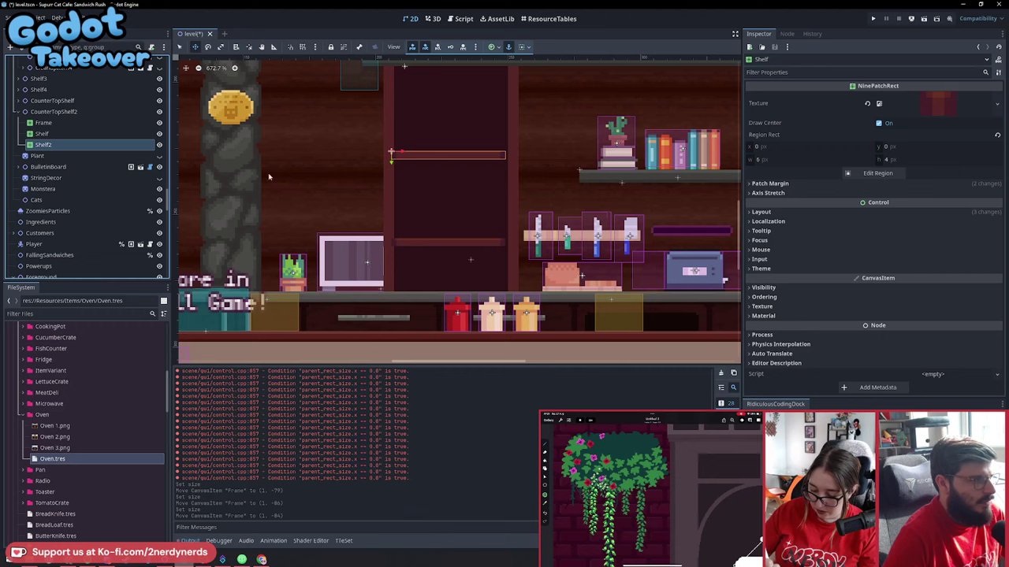
key("Up")
left_click(444, 244)
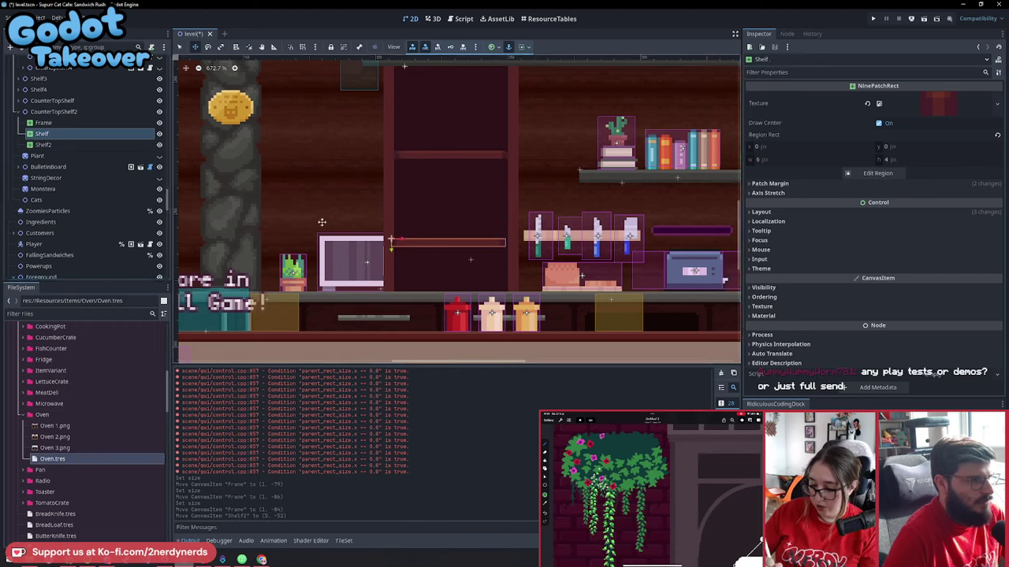
left_click_drag(446, 249, 446, 246)
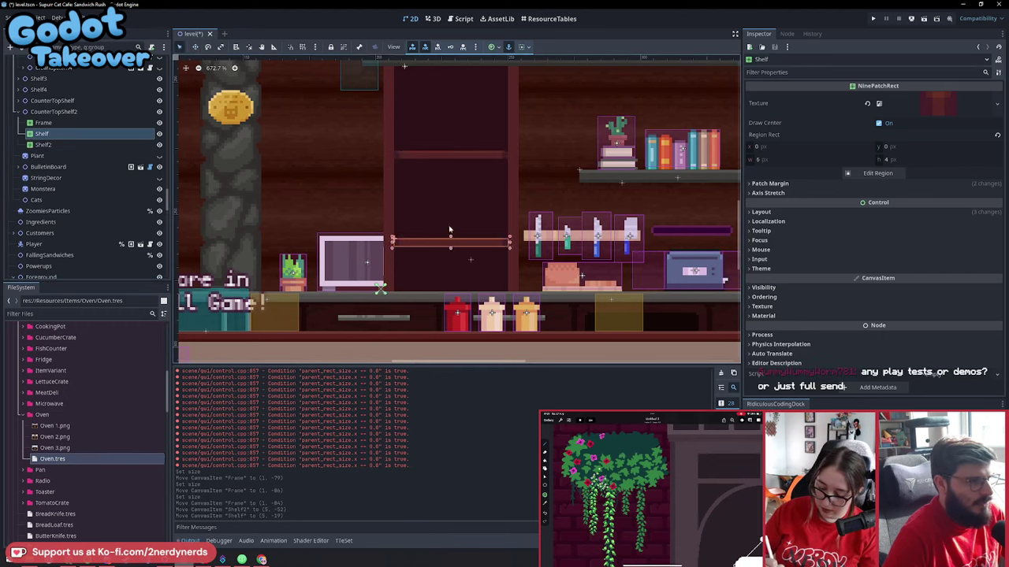
left_click(449, 229)
left_click(326, 194)
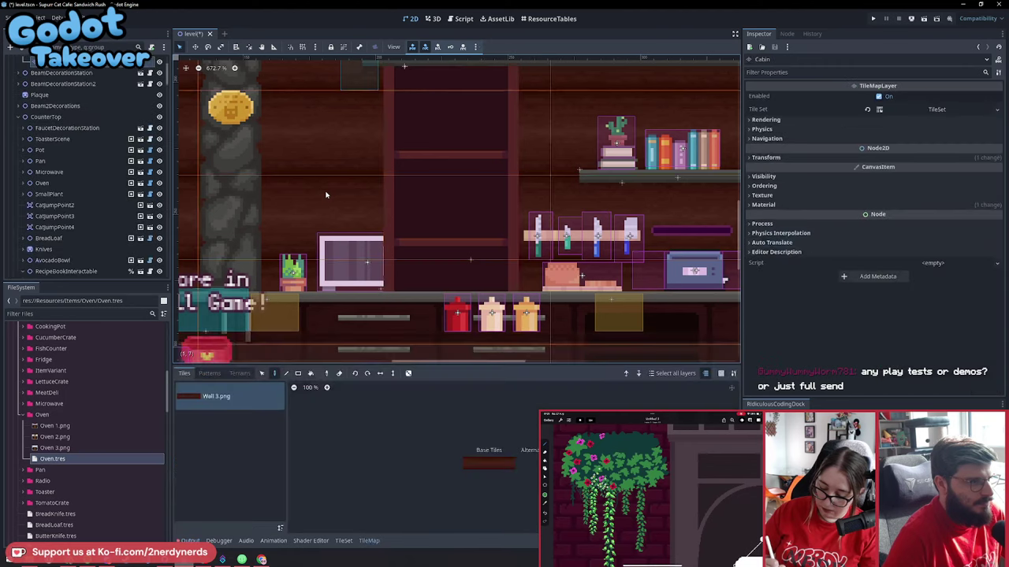
scroll(302, 197, "down", 8)
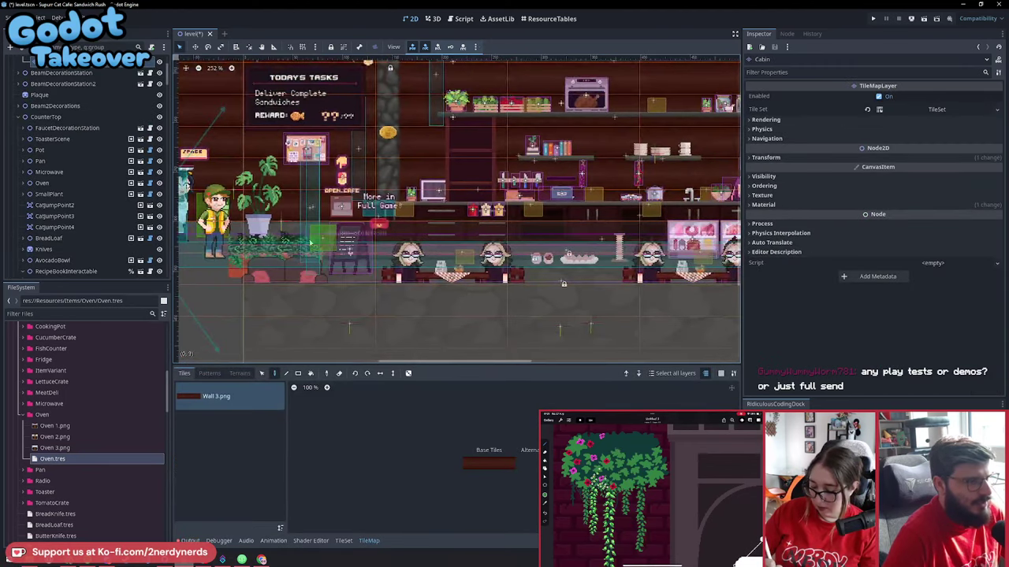
scroll(546, 225, "up", 4)
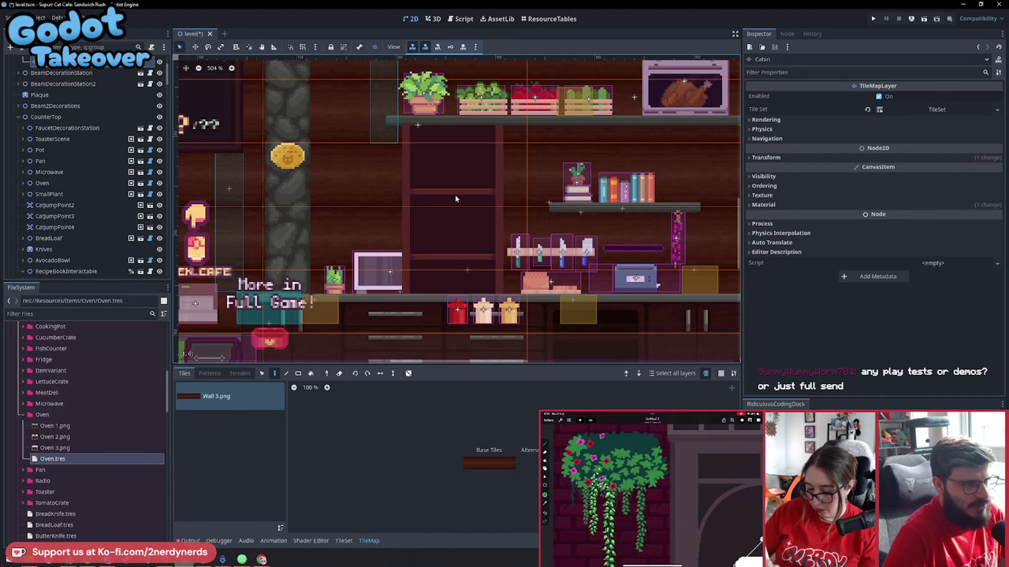
Select the NinePatchRect of Shelf2's Cabin variant and collapse the expanded jar and crate nodes from Olivejar to CucumberCrate
scroll(59, 122, "up", 4)
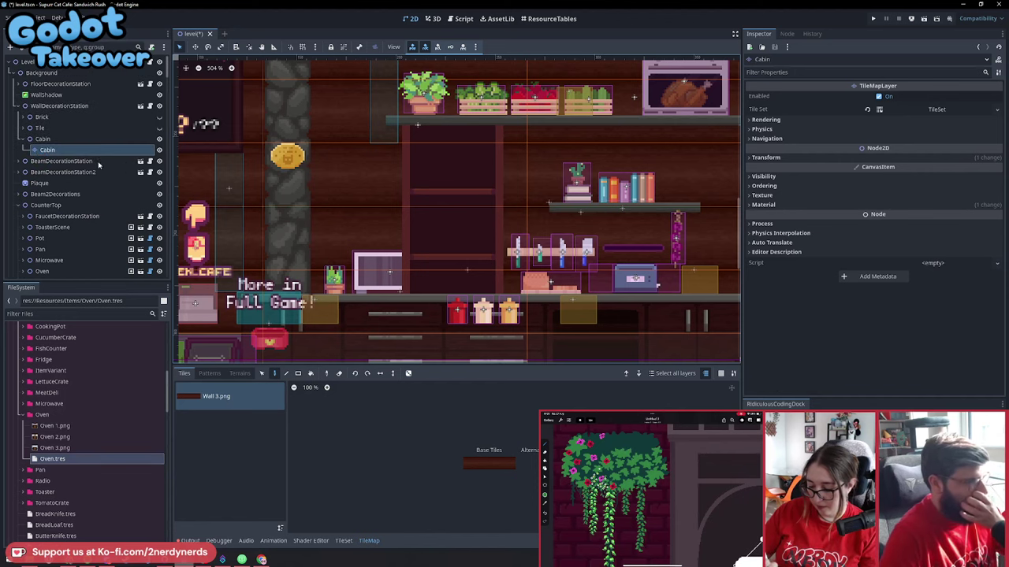
scroll(100, 167, "down", 5)
scroll(112, 203, "down", 5)
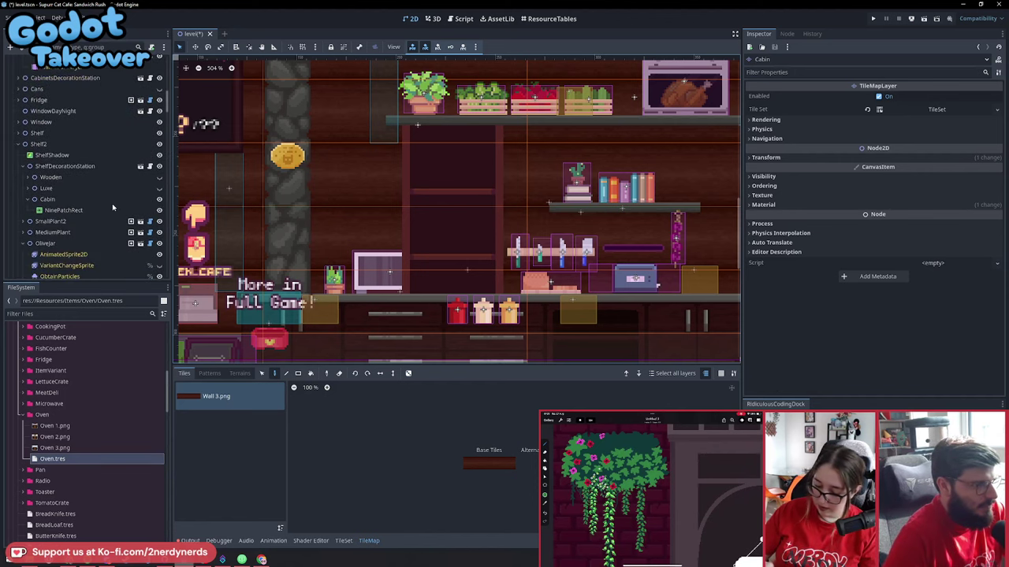
left_click(112, 207)
scroll(101, 211, "down", 5)
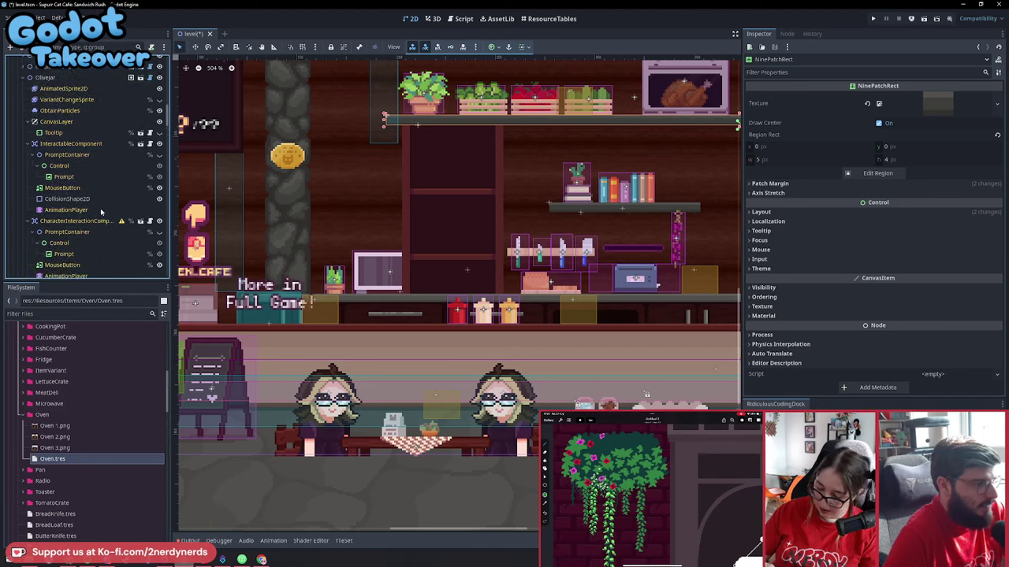
scroll(45, 155, "up", 3)
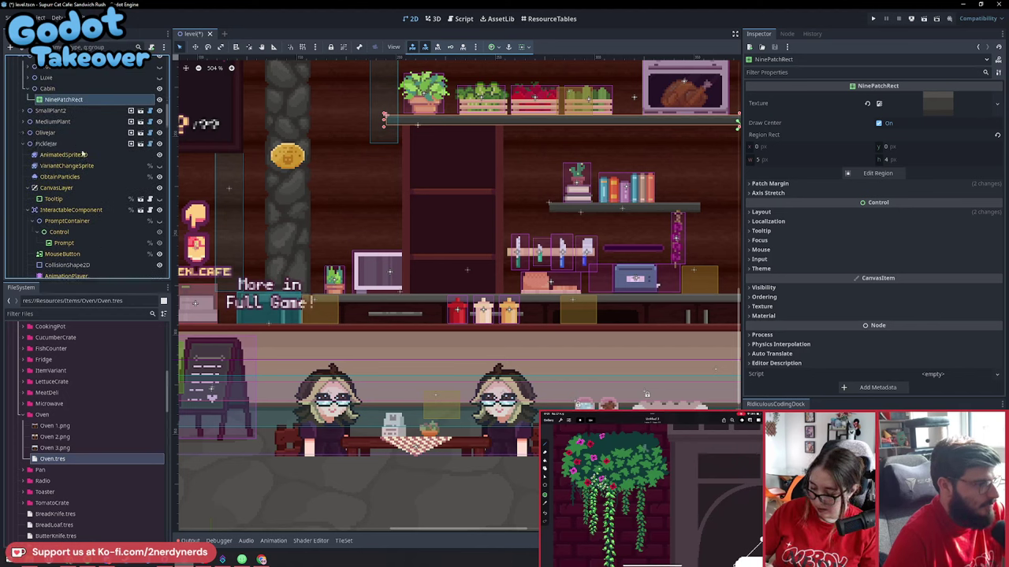
left_click(25, 134)
scroll(46, 174, "up", 2)
left_click(27, 194)
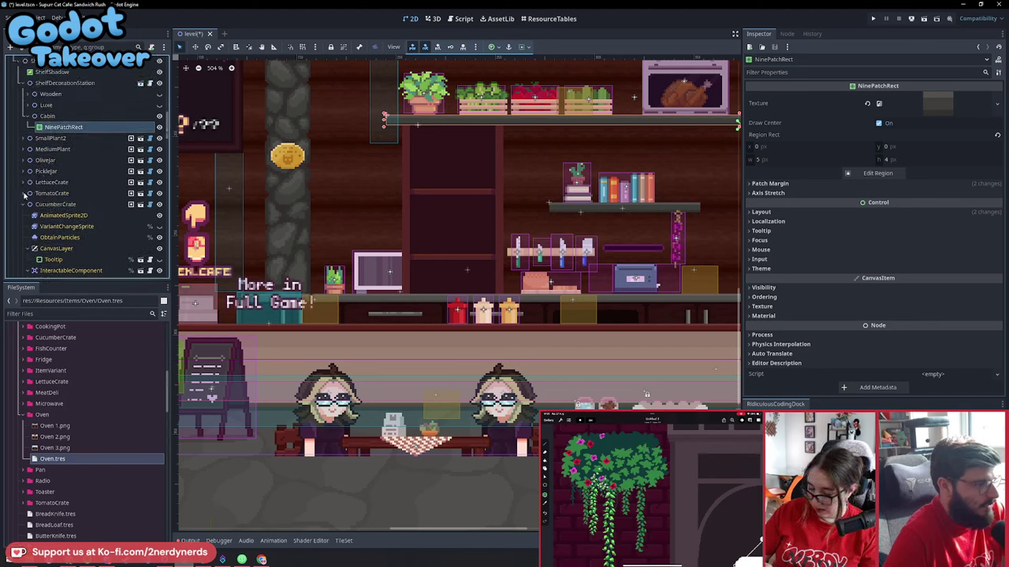
left_click(25, 205)
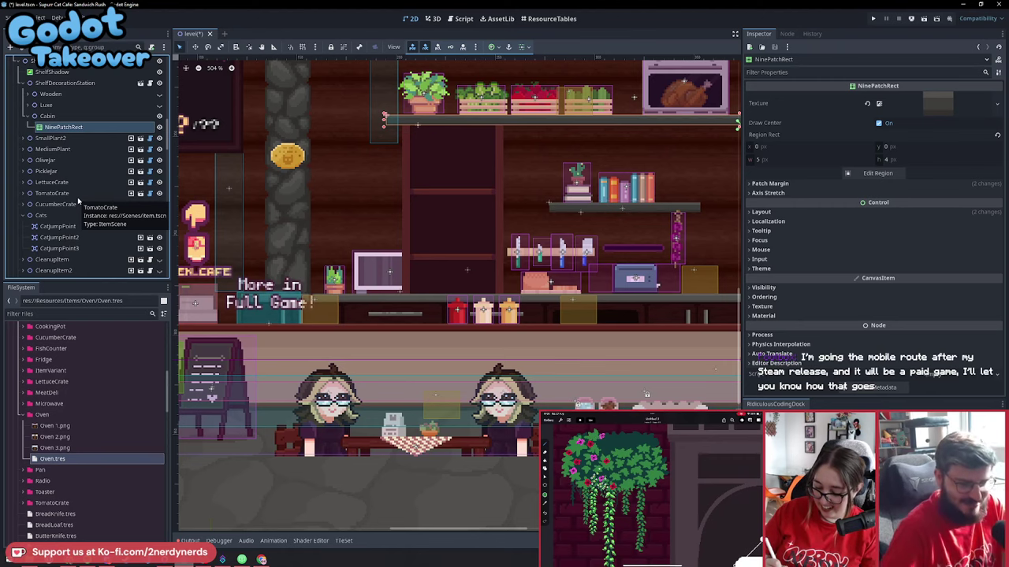
Collapse CounterTopShelf2 and move it into the CounterTop node, between Pan and Microwave, so it sits behind the microwave
middle_click_drag(395, 154, 378, 180)
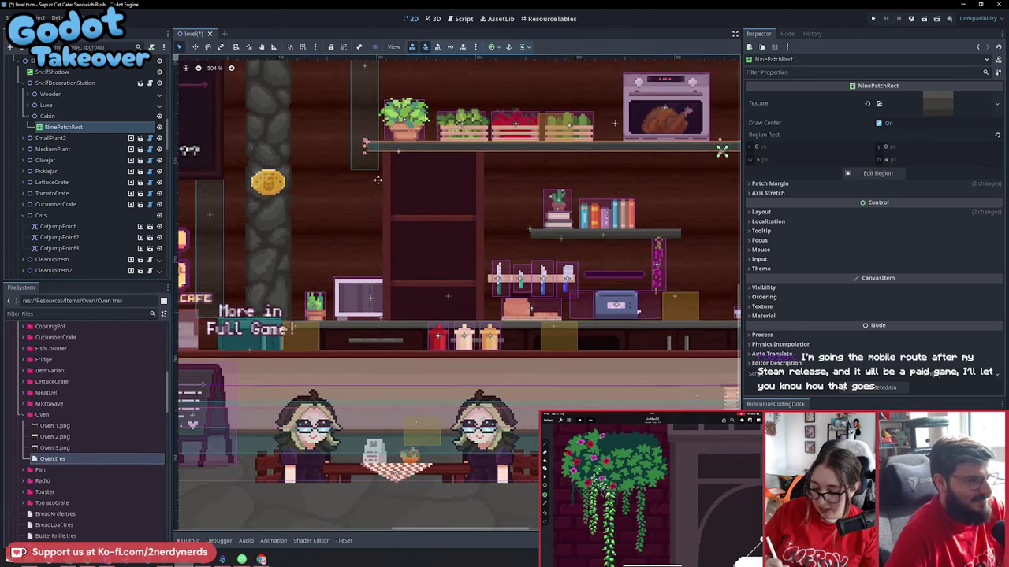
scroll(348, 169, "up", 2)
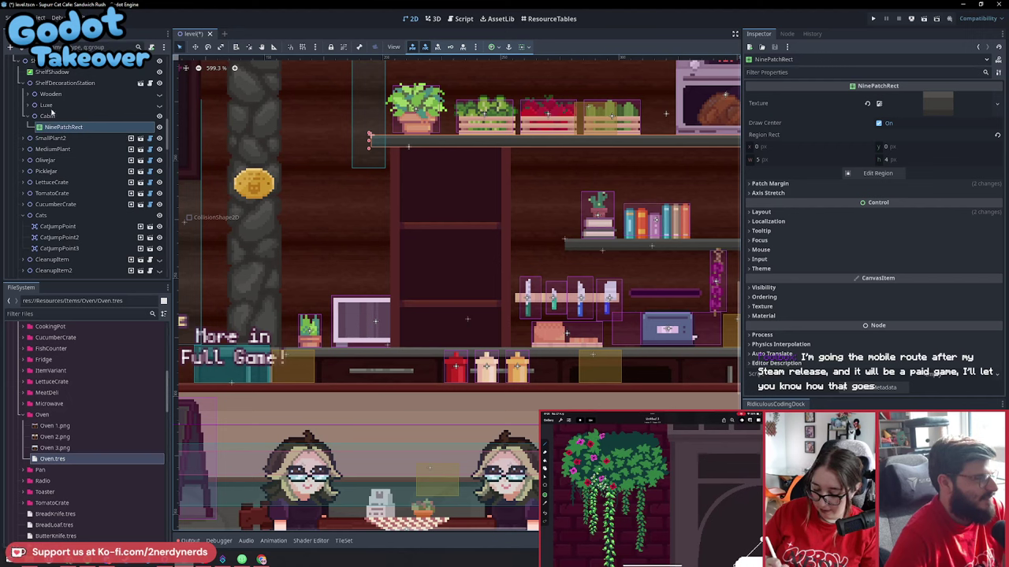
scroll(47, 115, "down", 5)
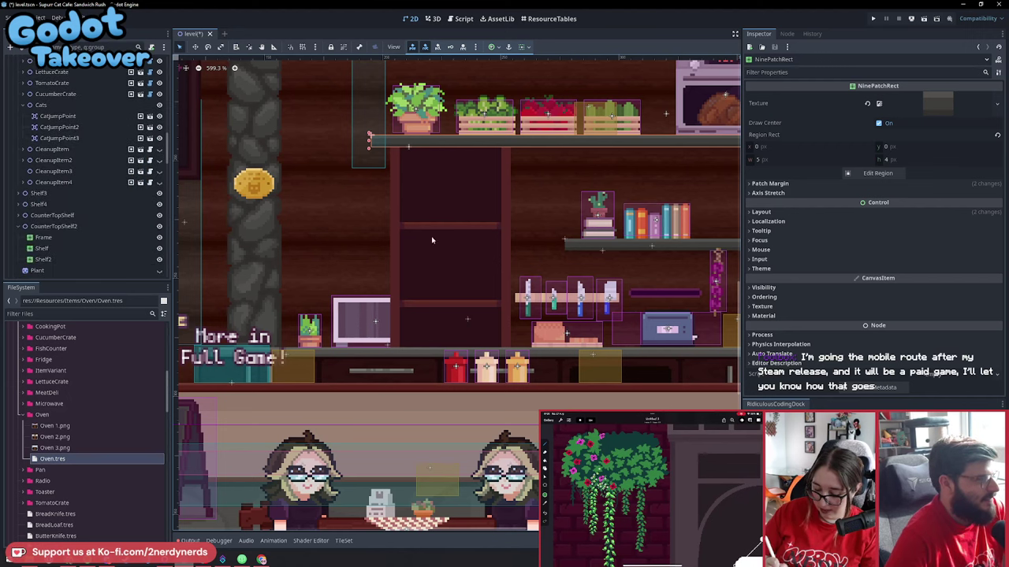
left_click(19, 227)
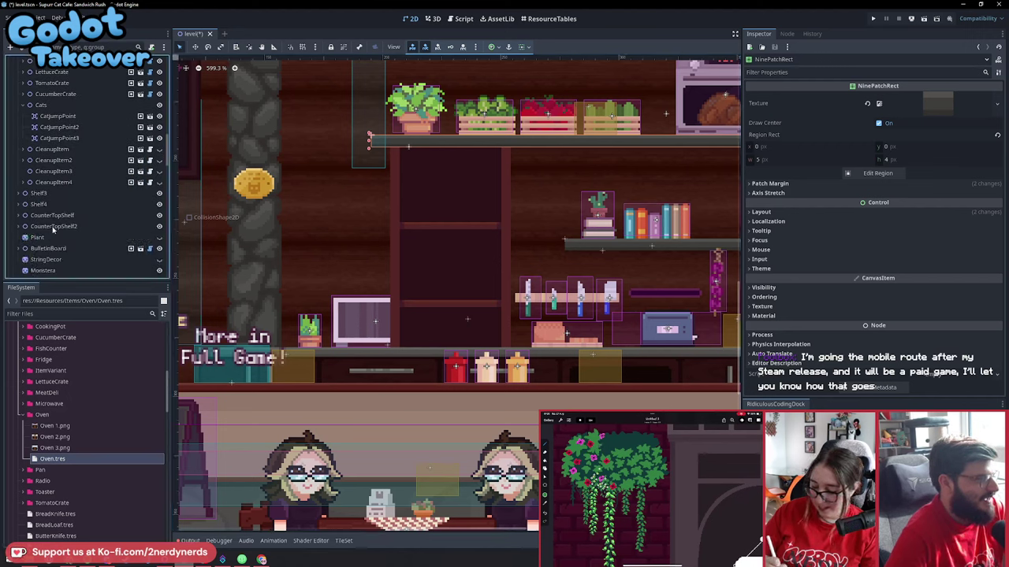
left_click_drag(57, 228, 60, 204)
scroll(450, 245, "down", 2)
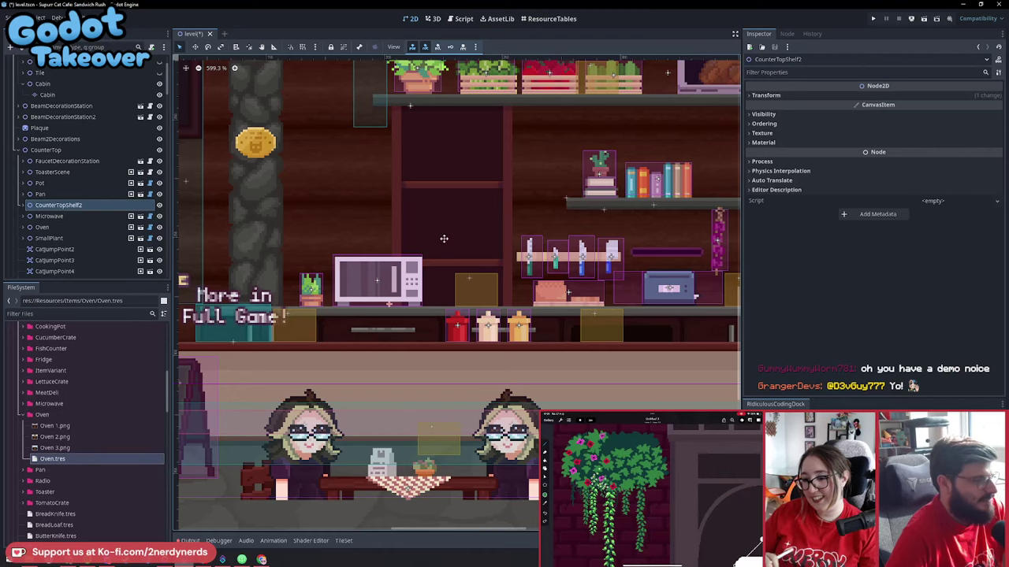
Collapse the RecipeBookInteractable node in the scene tree
scroll(453, 245, "up", 2)
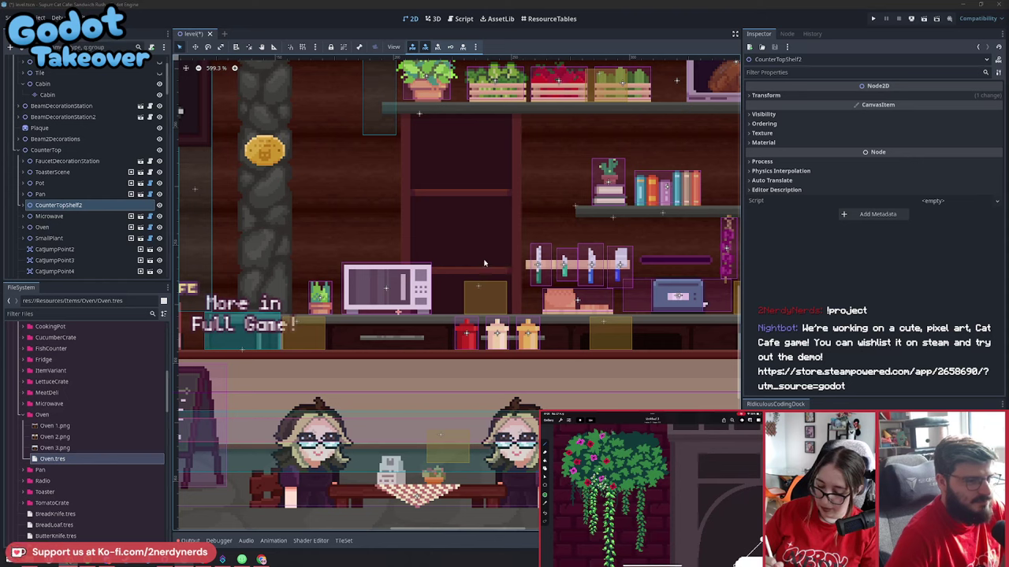
scroll(73, 197, "down", 3)
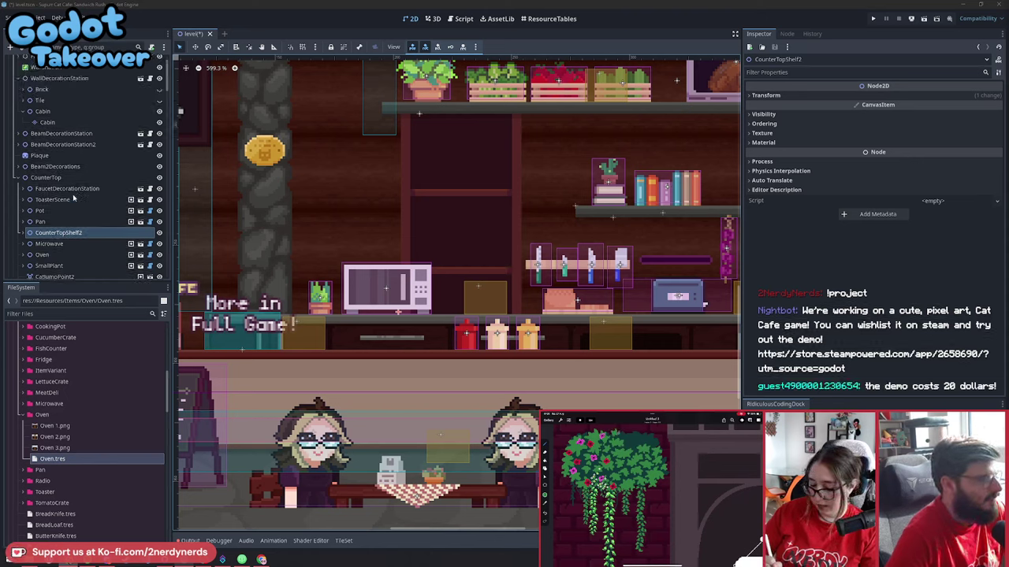
scroll(73, 197, "down", 5)
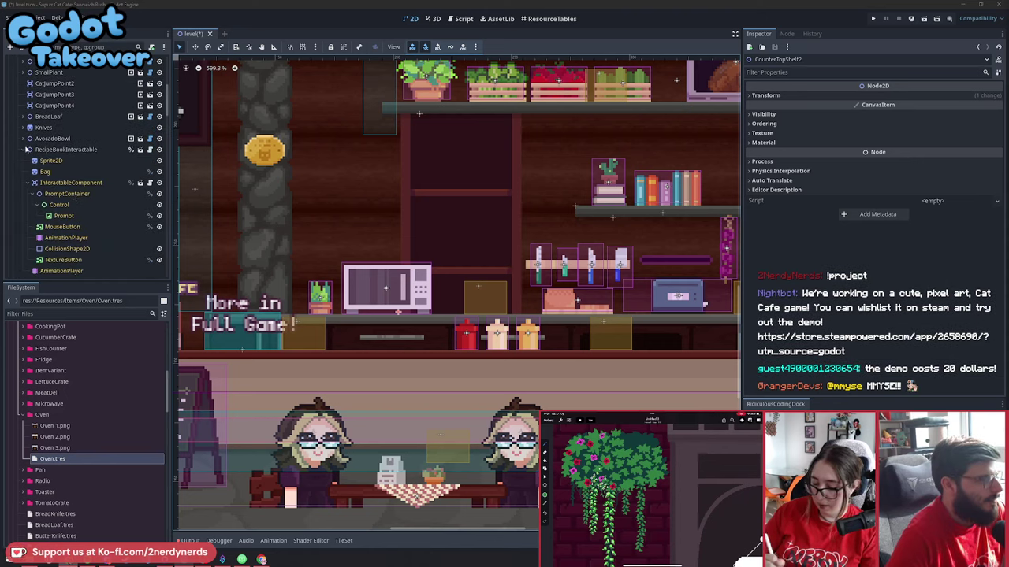
left_click(20, 227)
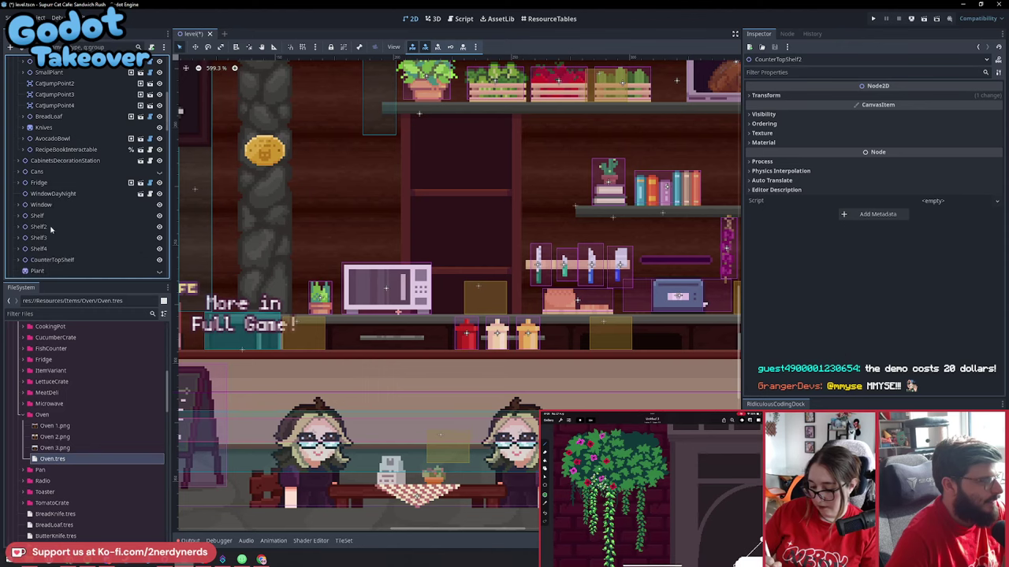
scroll(100, 226, "up", 4)
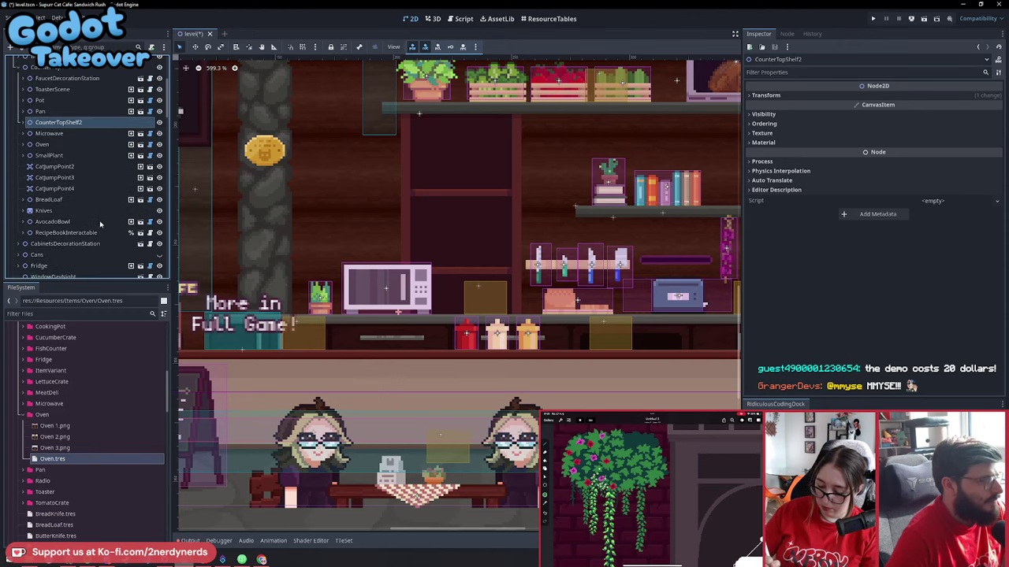
Move the Oven from the upper wall shelf down onto the counter, fitting it inside the base of the CounterTopShelf2 cabinet
left_click(49, 134)
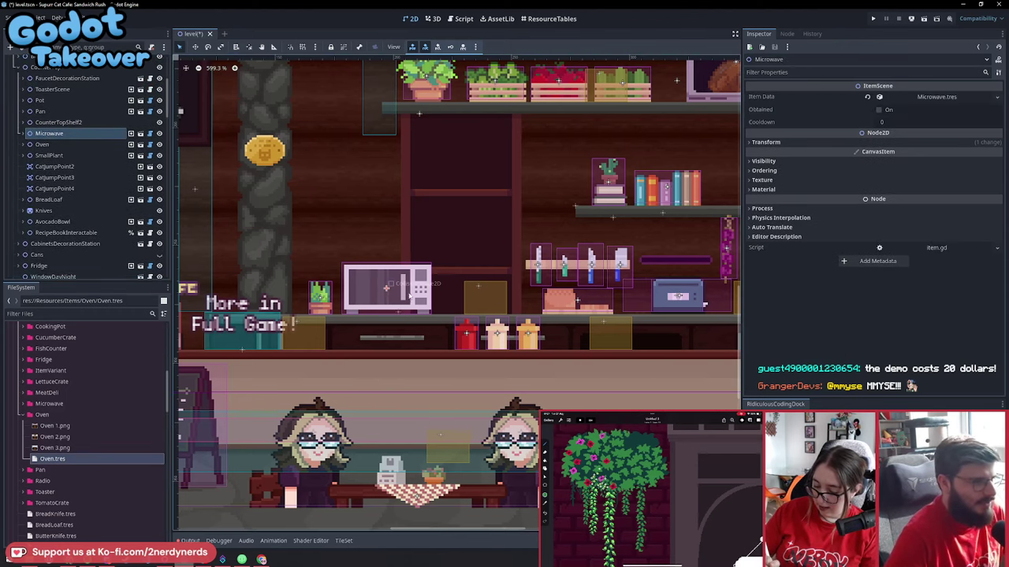
scroll(416, 292, "down", 3)
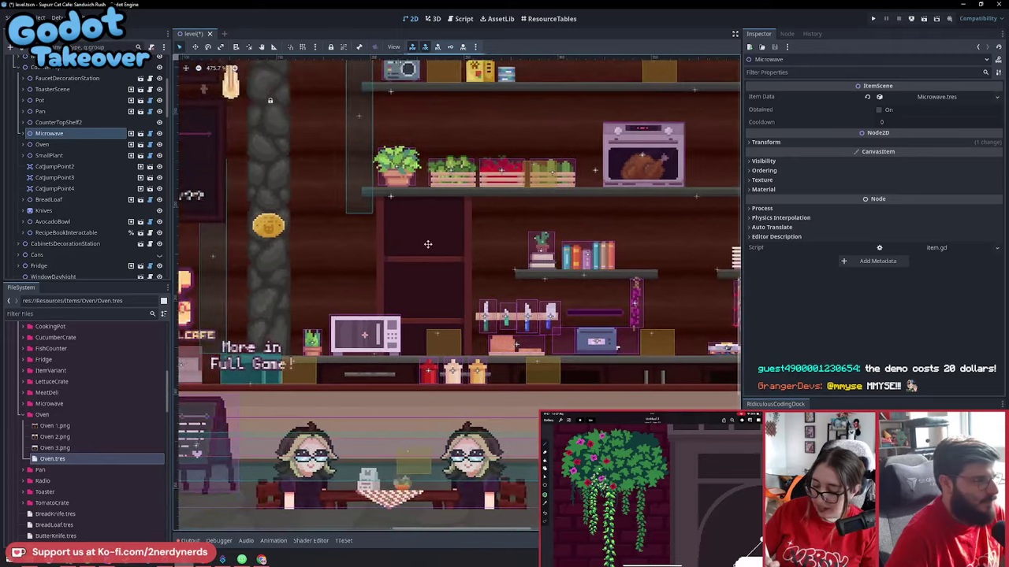
left_click(42, 144)
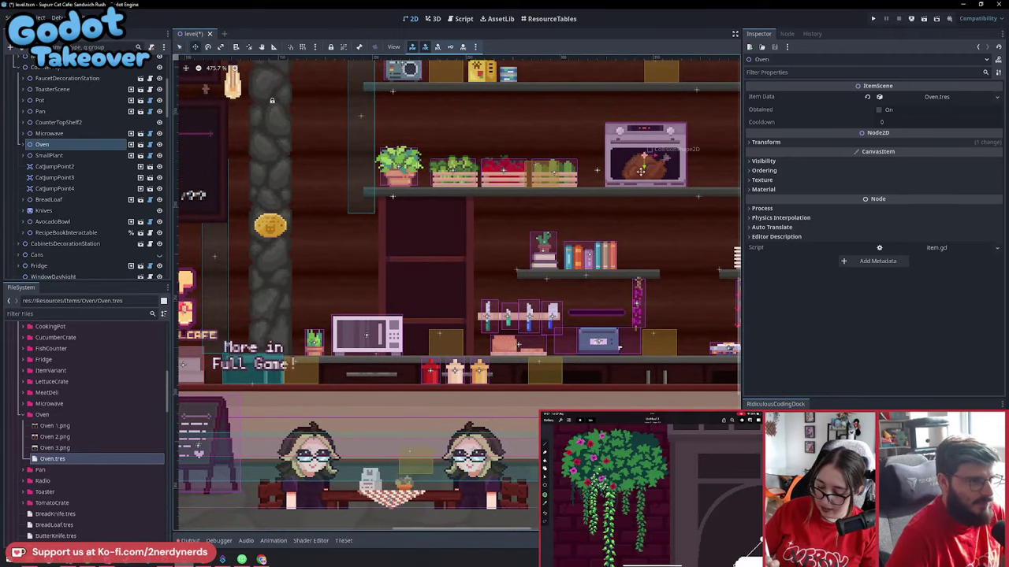
left_click_drag(644, 168, 429, 328)
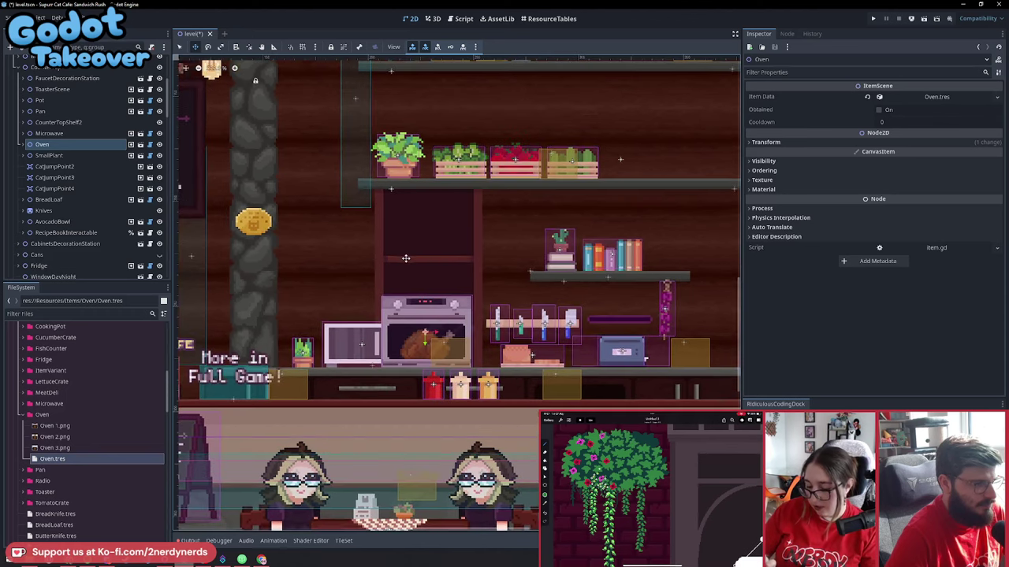
scroll(411, 253, "up", 2)
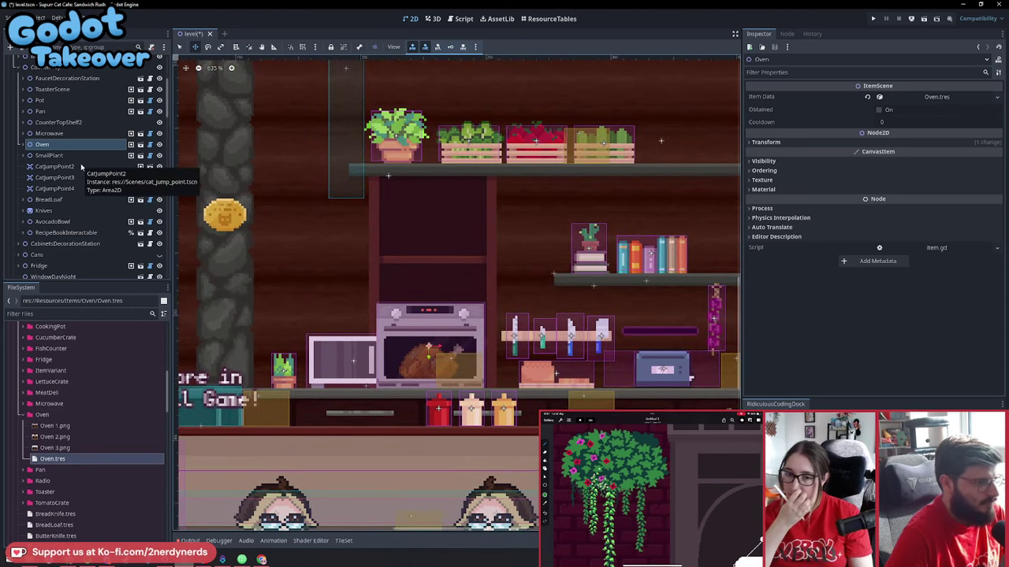
scroll(395, 317, "up", 7)
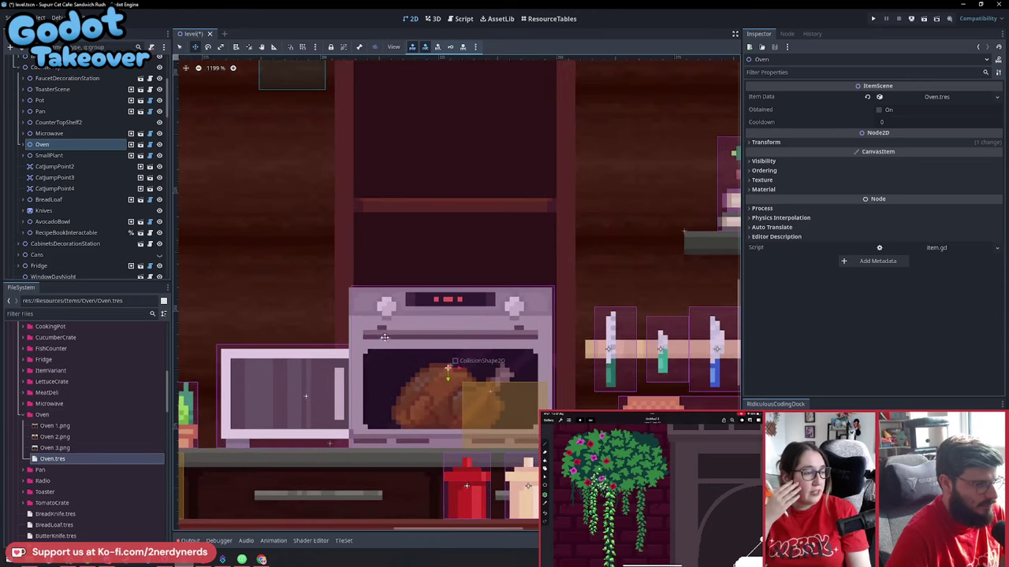
left_click_drag(378, 331, 385, 331)
scroll(480, 393, "up", 3)
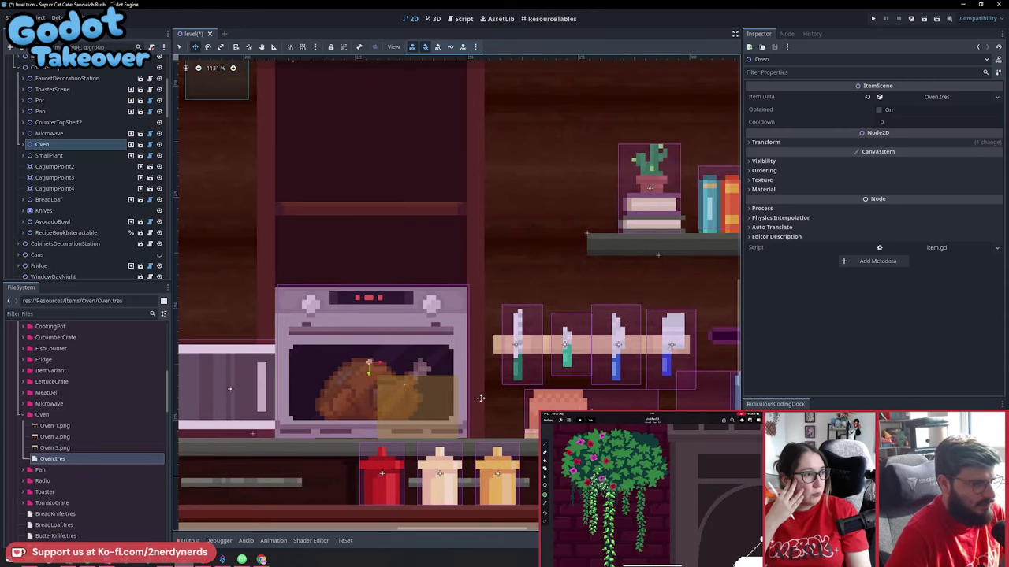
Lower the cabinet's Shelf2 board so it sits directly on top of the oven
scroll(481, 339, "down", 3)
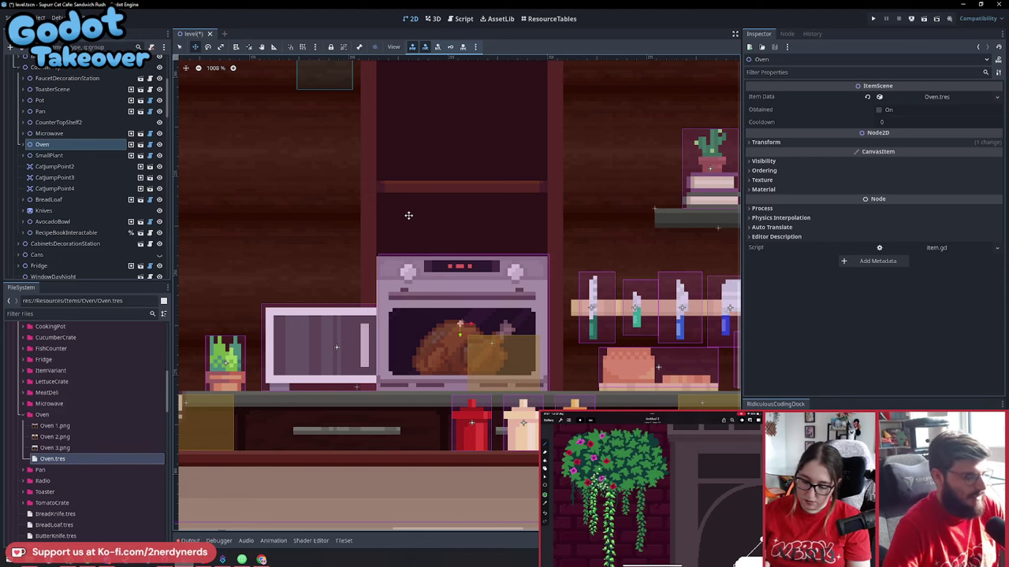
scroll(550, 284, "down", 1)
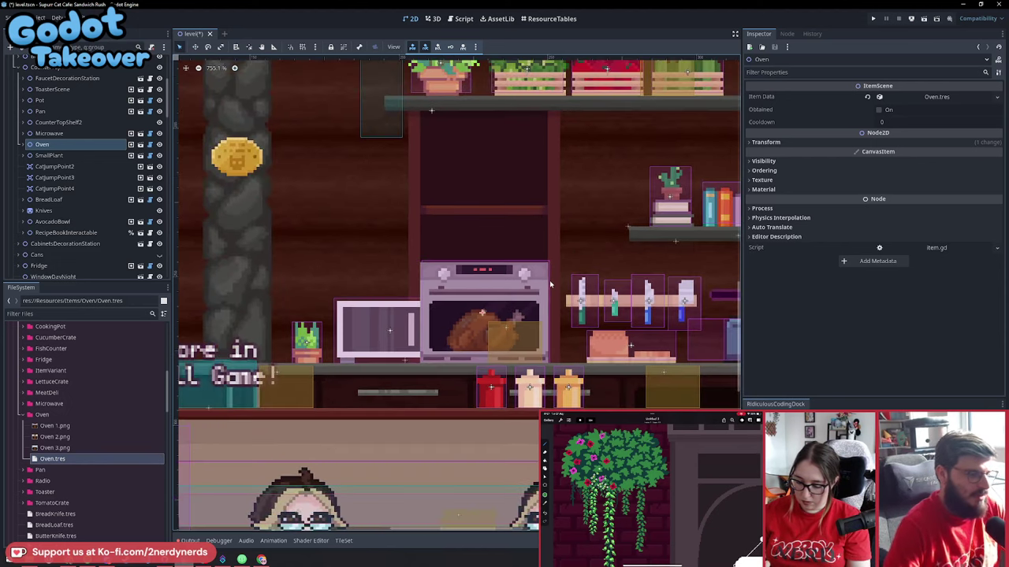
middle_click_drag(546, 285, 536, 282)
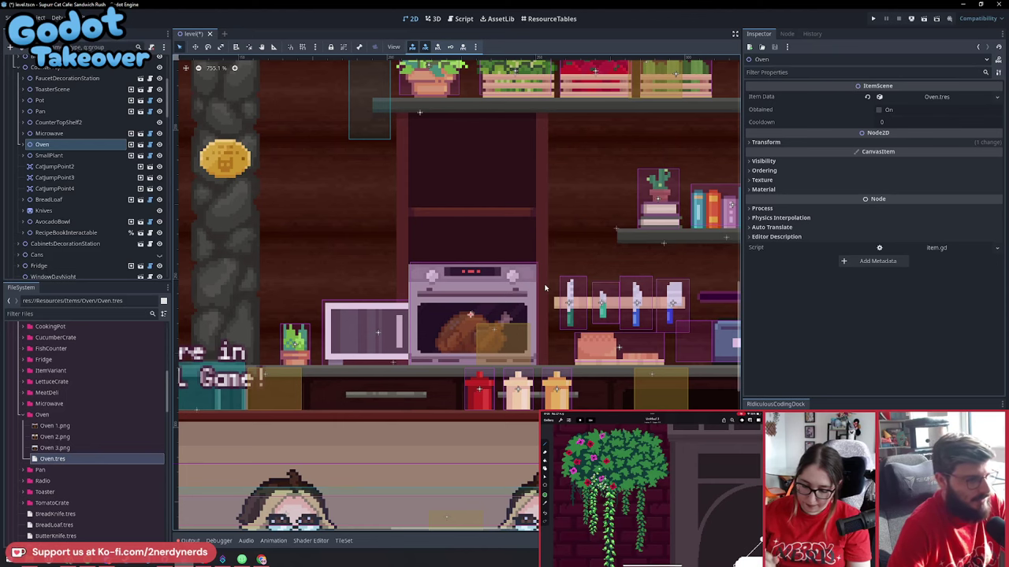
left_click(487, 215)
scroll(486, 219, "up", 4)
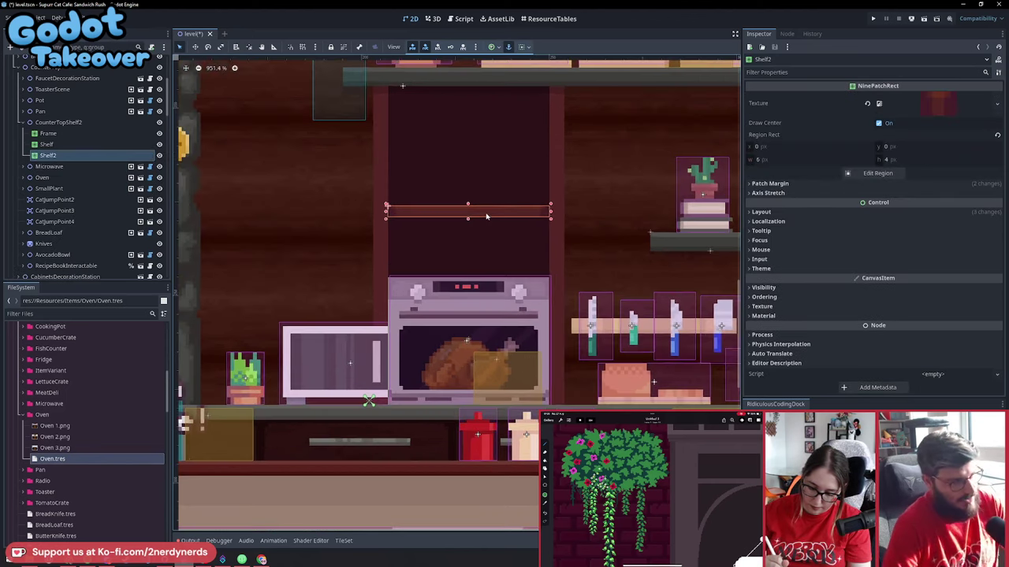
left_click_drag(506, 222, 496, 291)
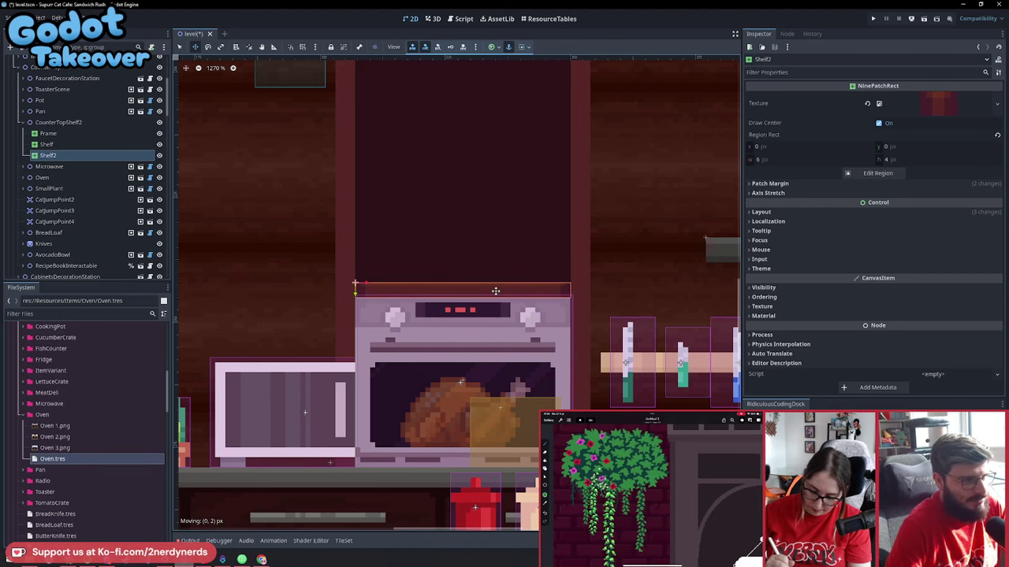
scroll(496, 291, "down", 3)
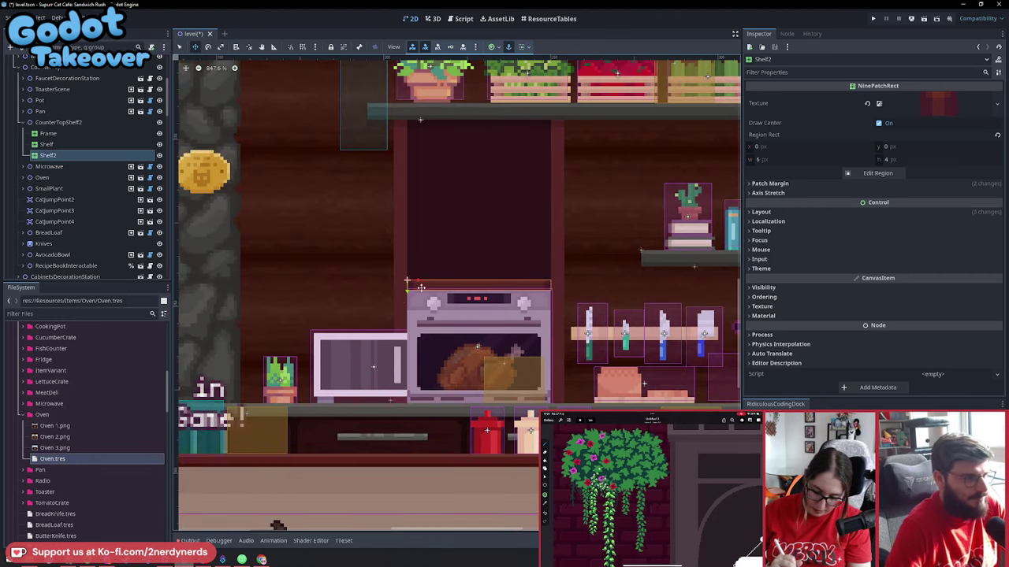
Place the Microwave on the cabinet board above the oven and raise the other Shelf board to just above the microwave
left_click(49, 166)
left_click_drag(371, 368, 476, 247)
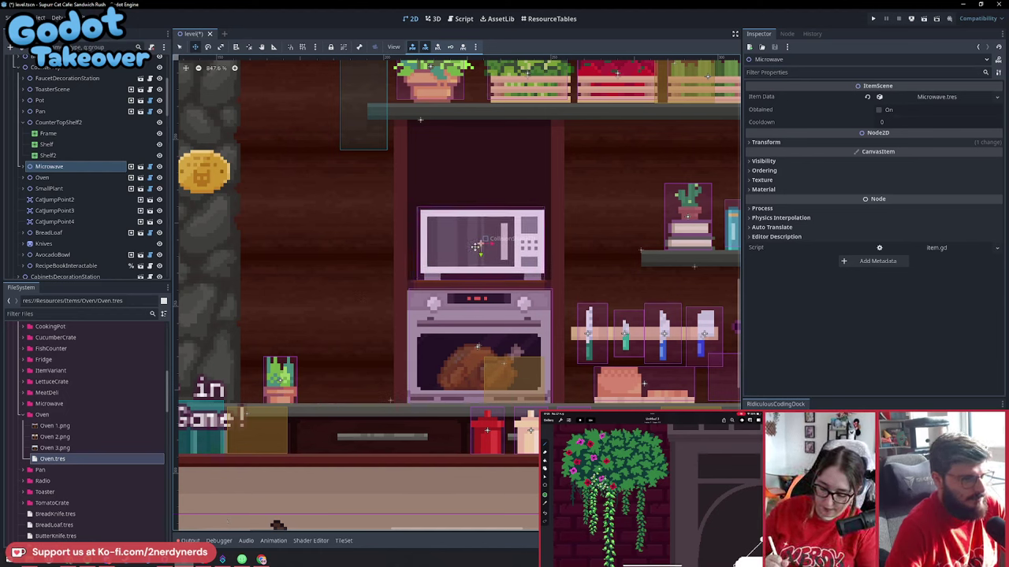
left_click(62, 157)
left_click(48, 144)
left_click_drag(429, 343, 437, 181)
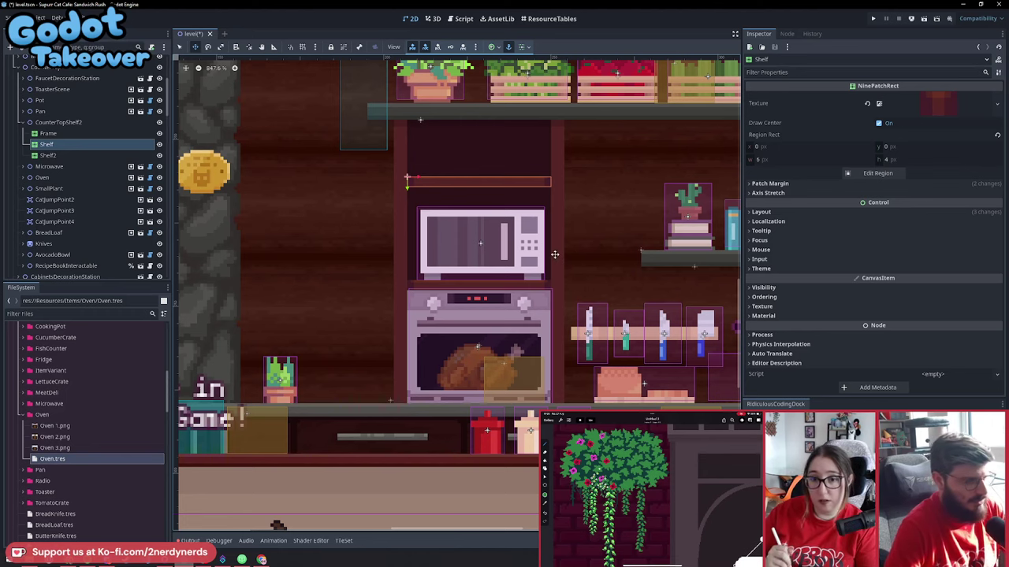
Deselect the shelf, review the cabinet within the whole kitchen and save the level scene
scroll(555, 255, "down", 5)
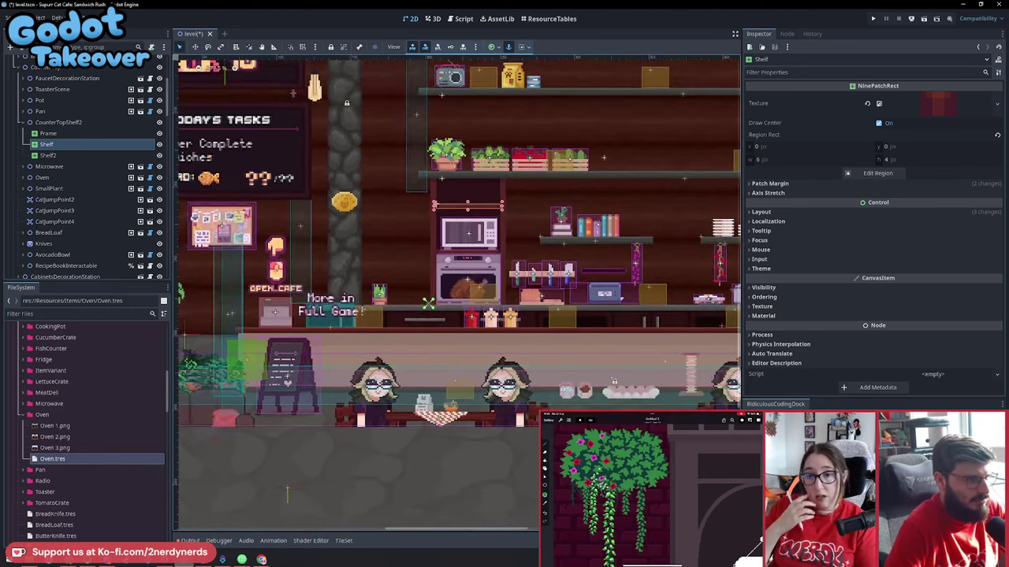
left_click(529, 490)
scroll(520, 221, "up", 5)
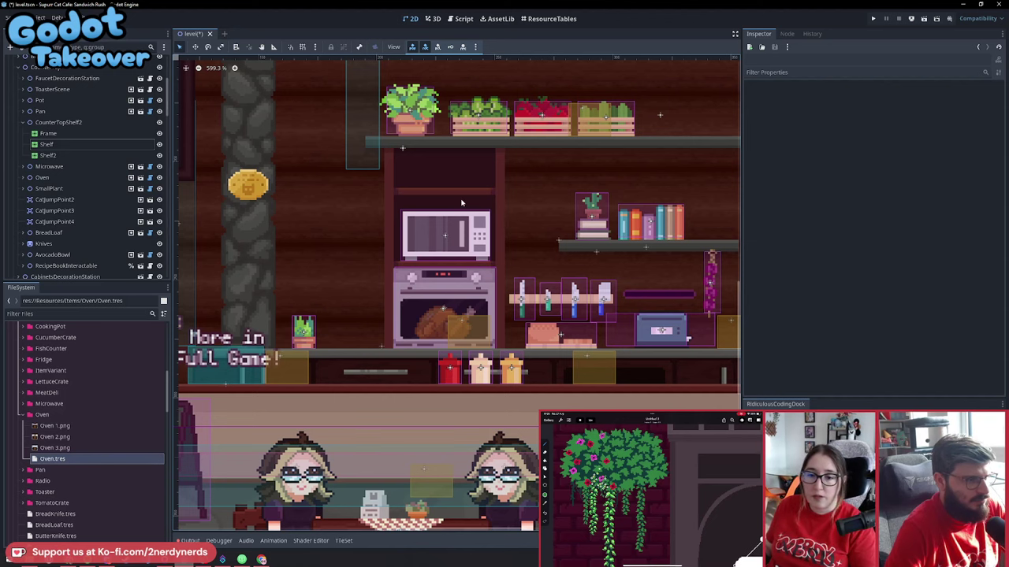
scroll(462, 203, "down", 6)
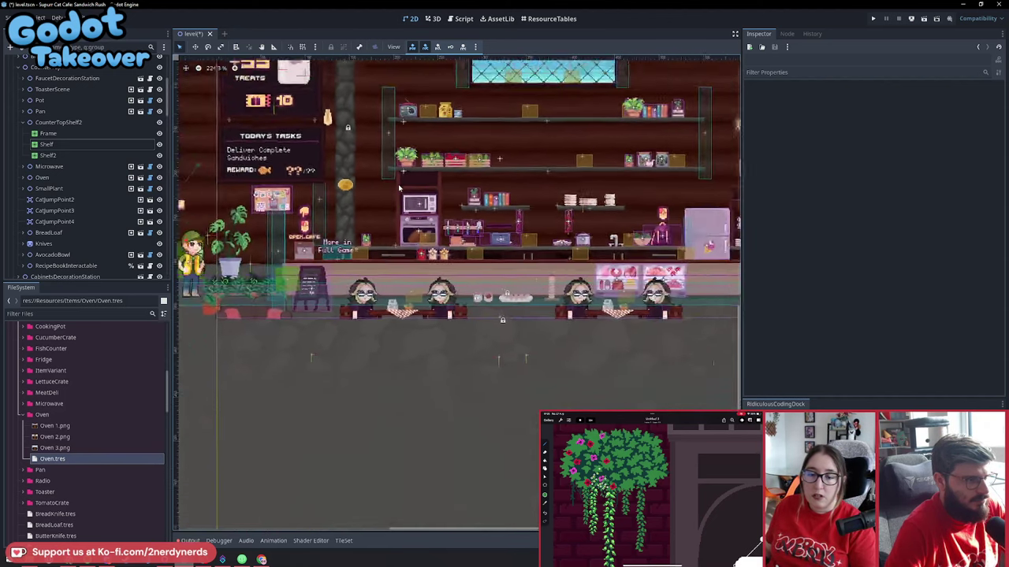
middle_click_drag(498, 183, 465, 201)
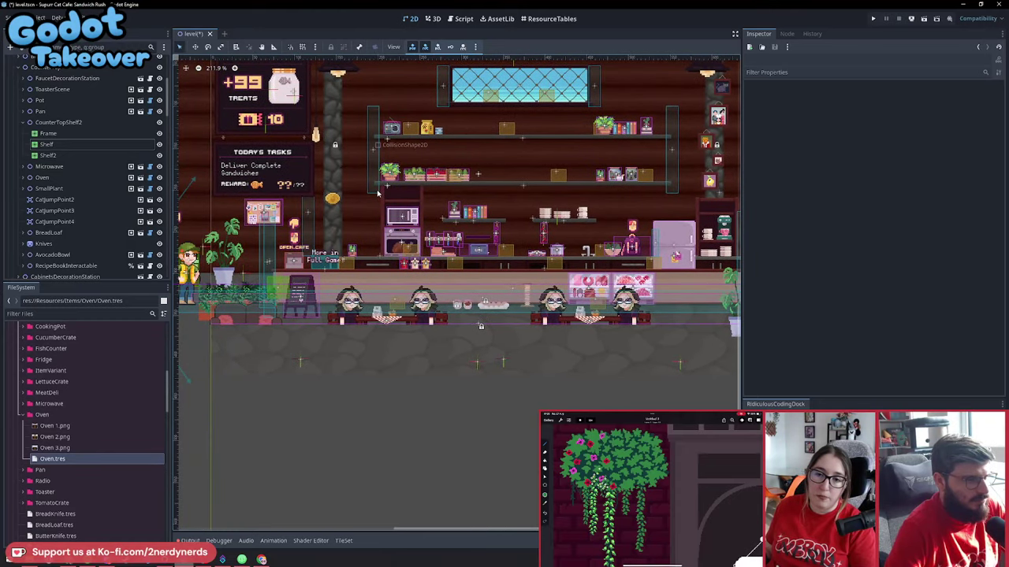
scroll(379, 197, "up", 5)
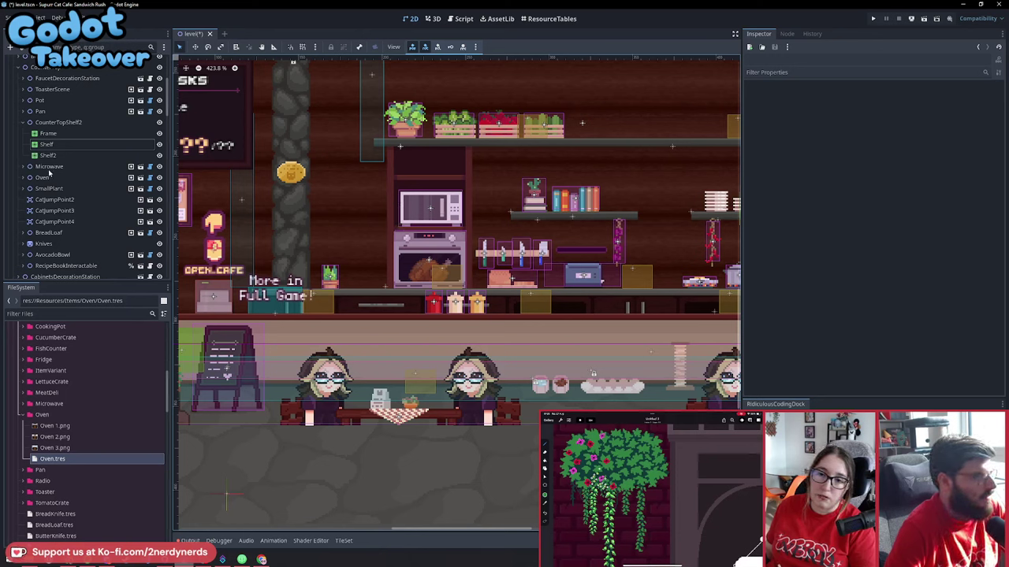
Make the Microwave and Oven nodes children of CounterTopShelf2
left_click(49, 167)
left_click(47, 178, "shift")
left_click_drag(63, 141, 58, 124)
Shift CounterTopShelf2 with its appliances about 21 px to the right along the counter and collapse its node
left_click(58, 122)
key("w")
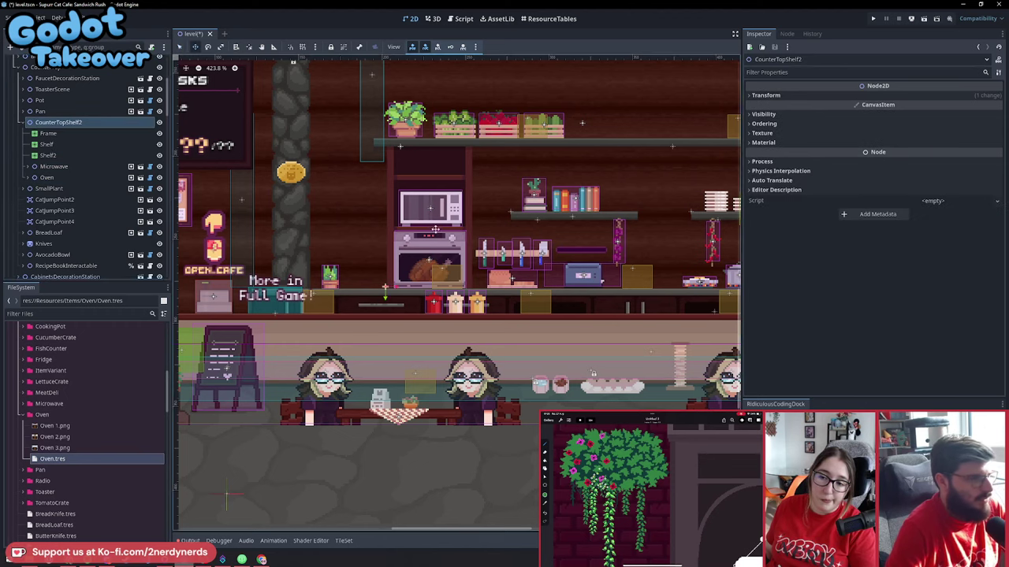
scroll(394, 288, "up", 3)
left_click_drag(380, 291, 451, 300)
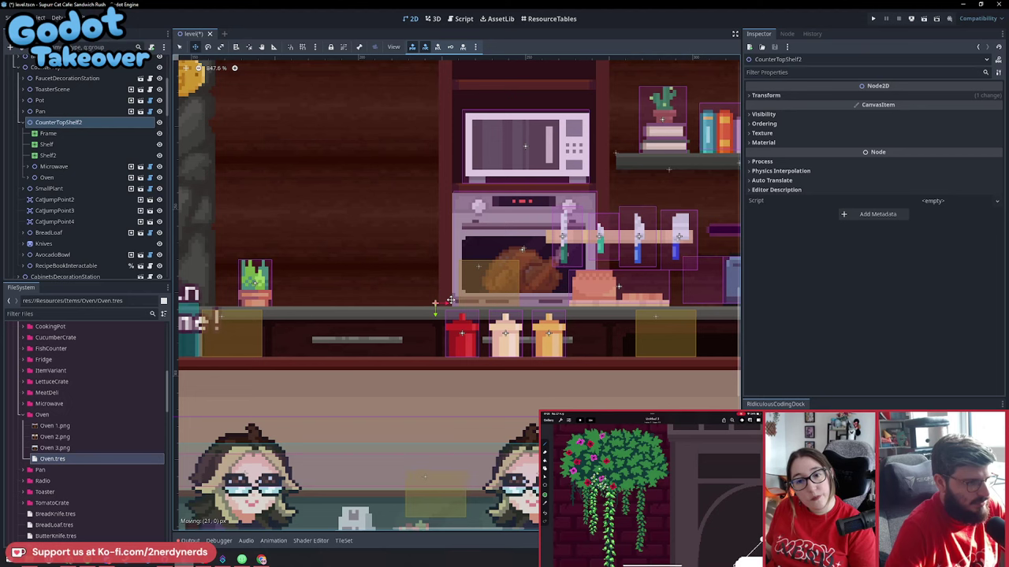
scroll(448, 297, "down", 3)
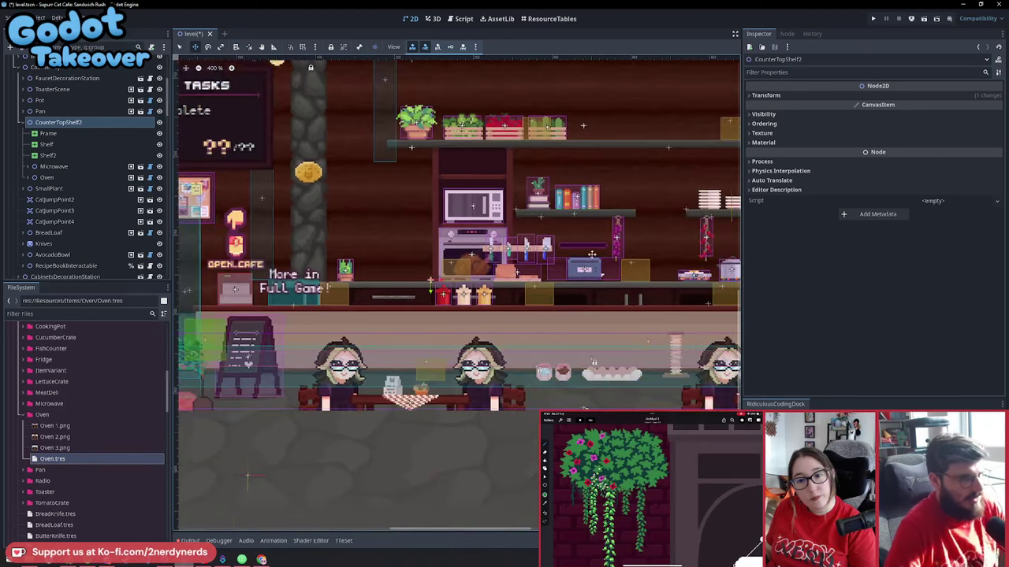
scroll(260, 226, "up", 2)
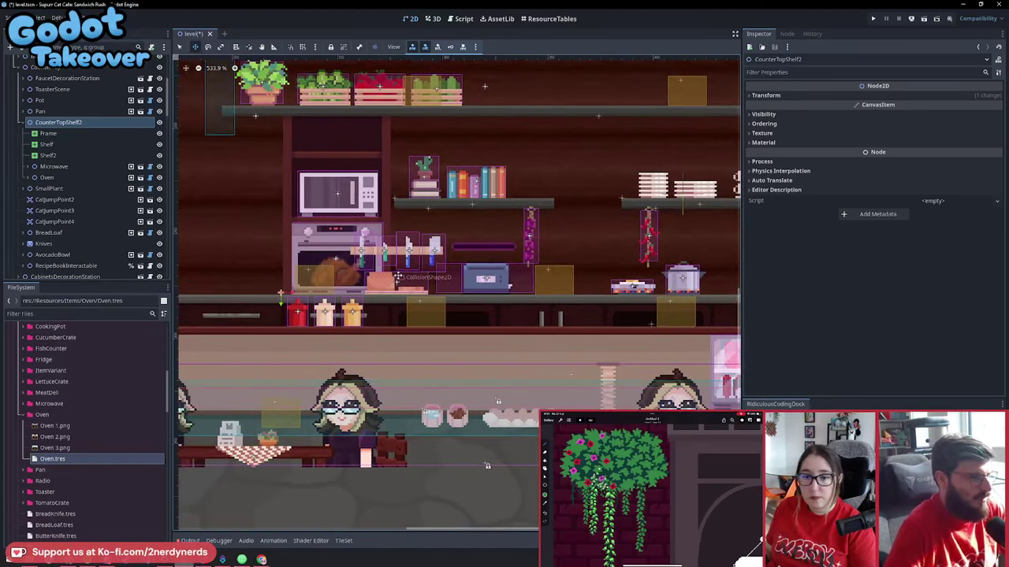
left_click(26, 122)
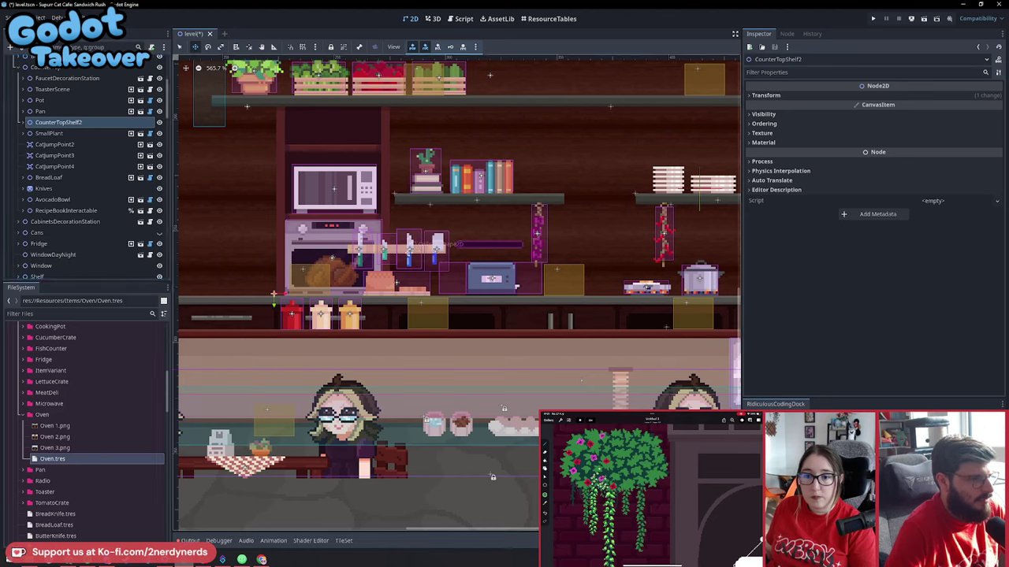
Move the Knives, BreadLoaf and ToasterScene nodes together along the counter, away from the oven, until the knife rack clears the cabinet
left_click(425, 252)
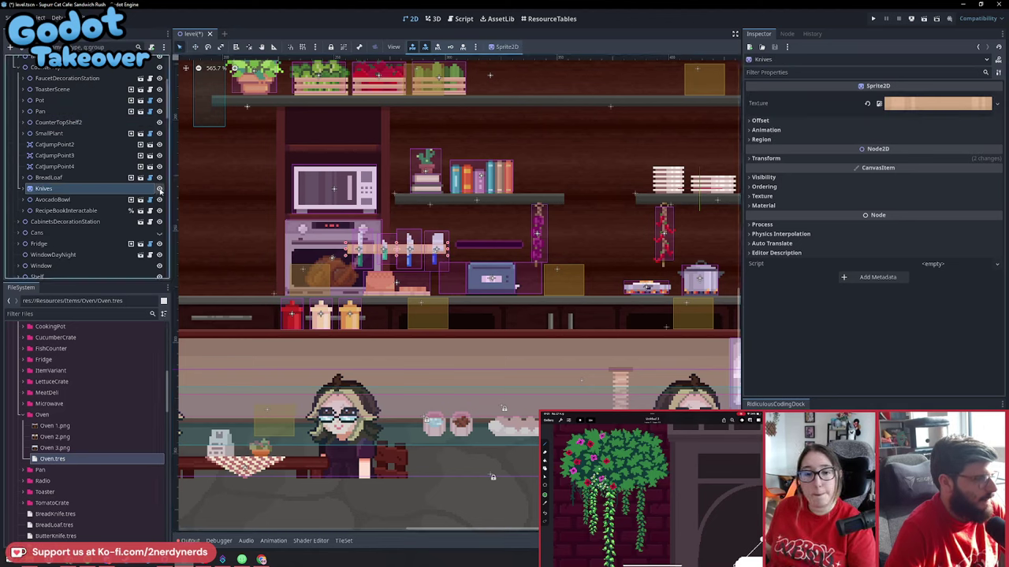
left_click(160, 190)
left_click(160, 190)
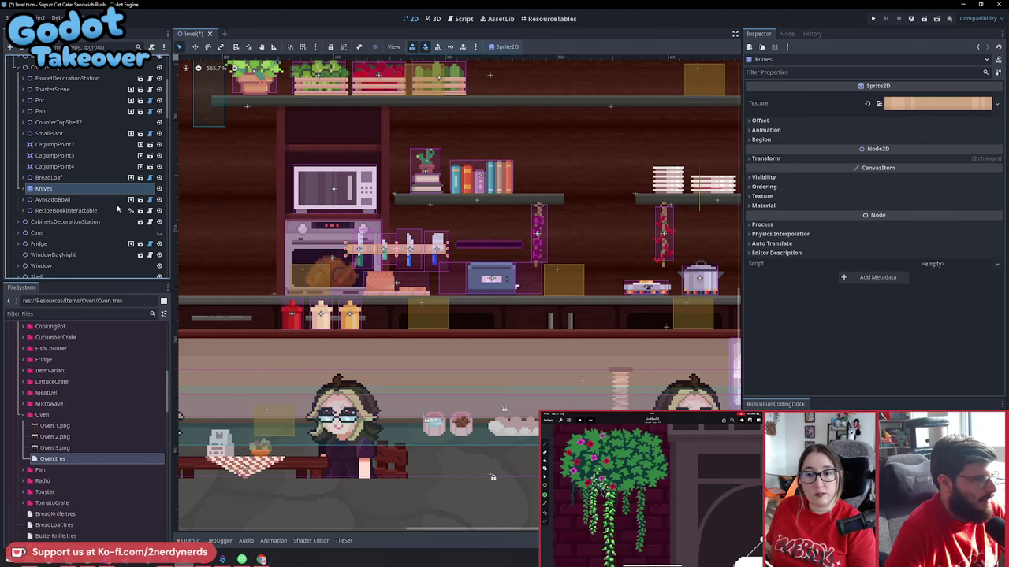
left_click(49, 177, "ctrl")
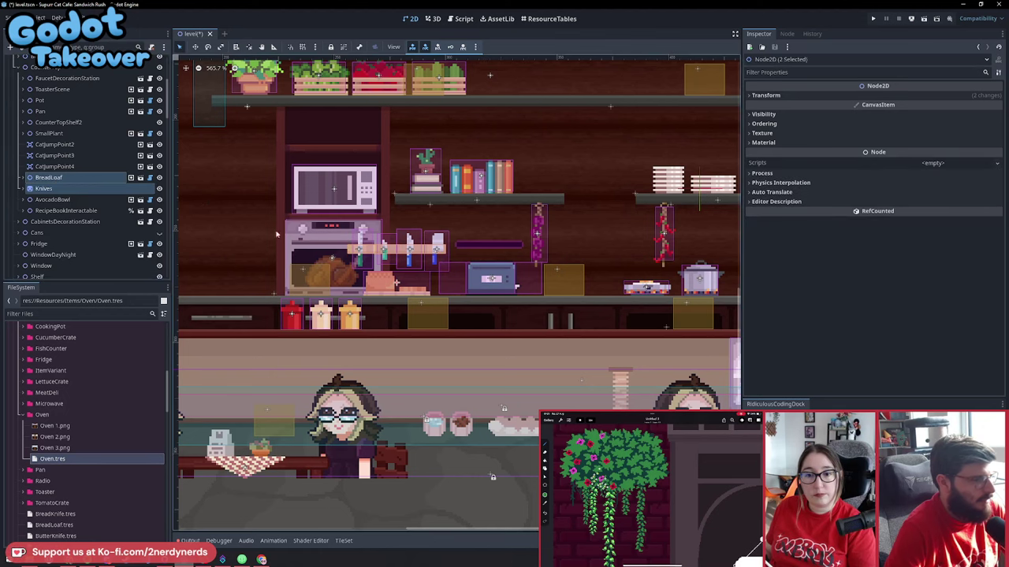
left_click(489, 286)
scroll(113, 174, "up", 2)
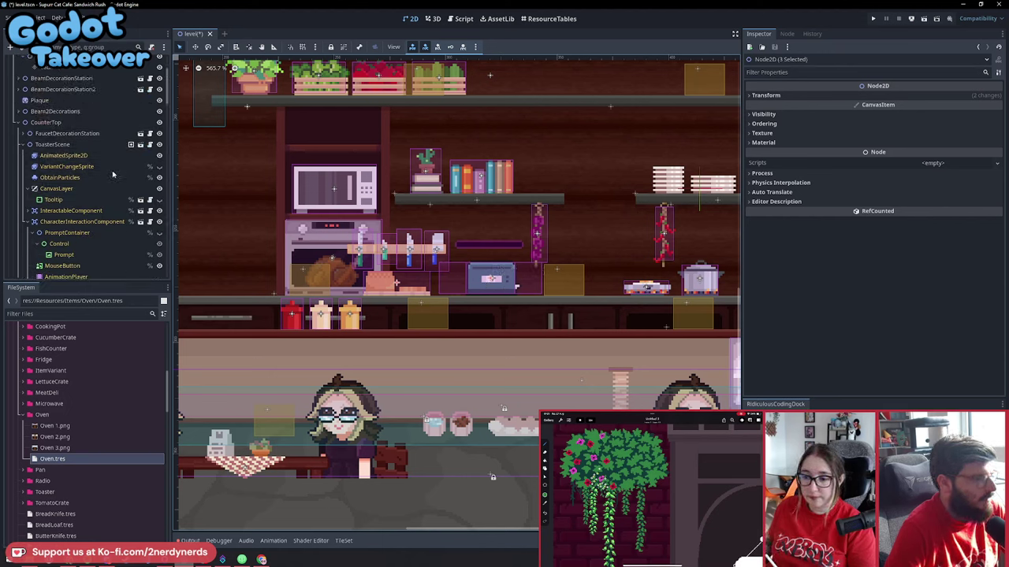
left_click(25, 145)
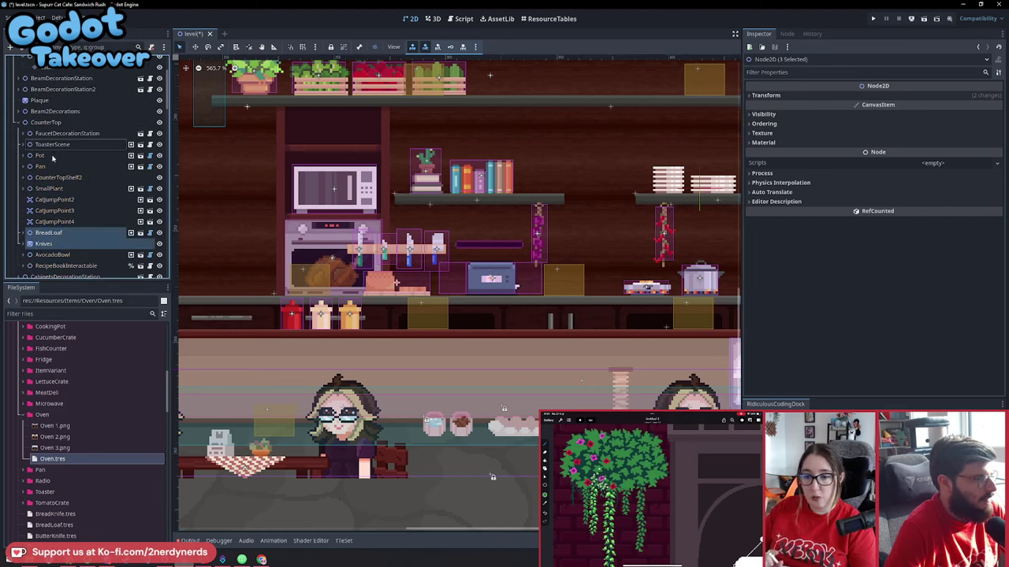
left_click(60, 258, "ctrl")
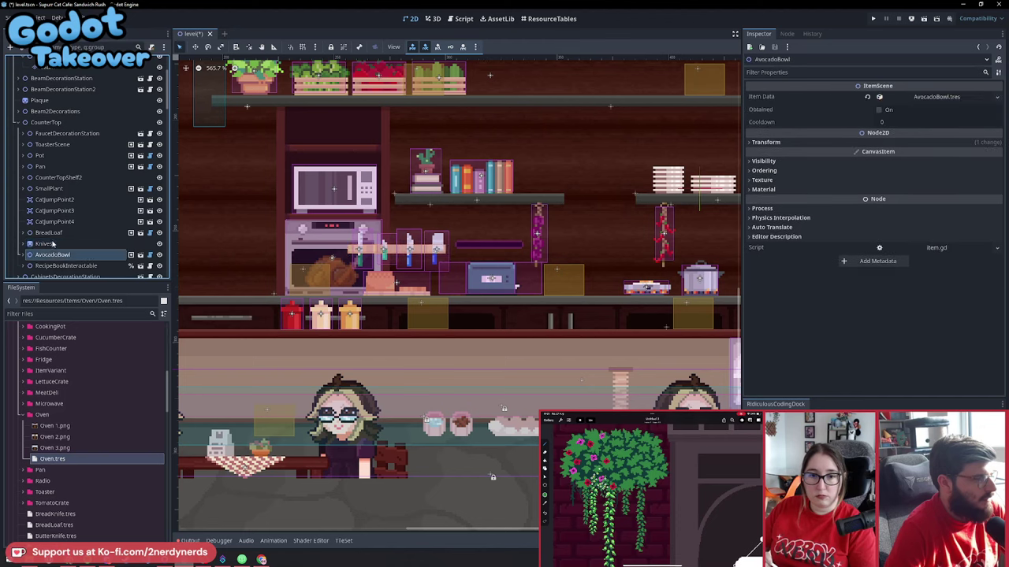
left_click(55, 148, "ctrl")
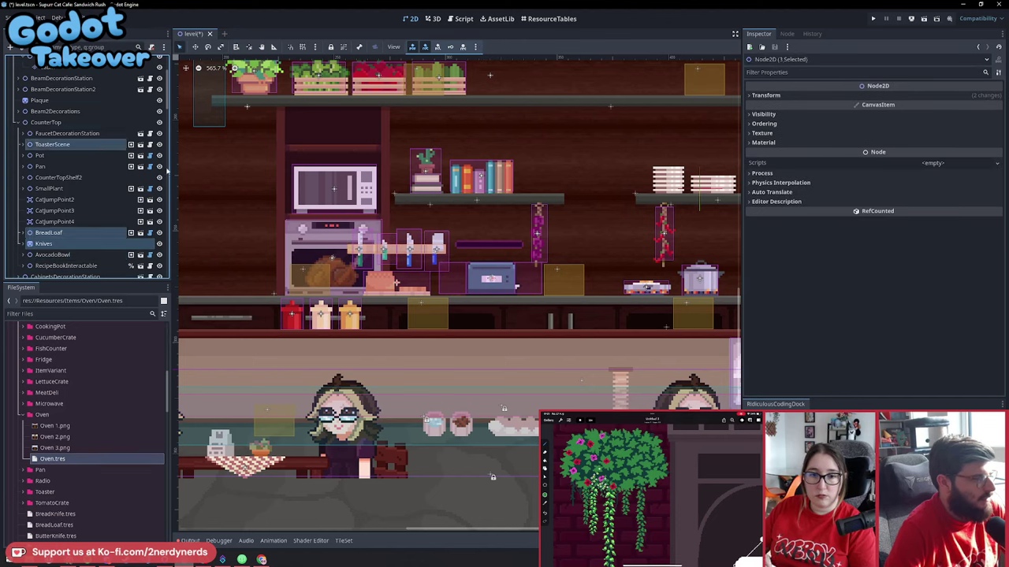
key("w")
left_click_drag(471, 282, 533, 285)
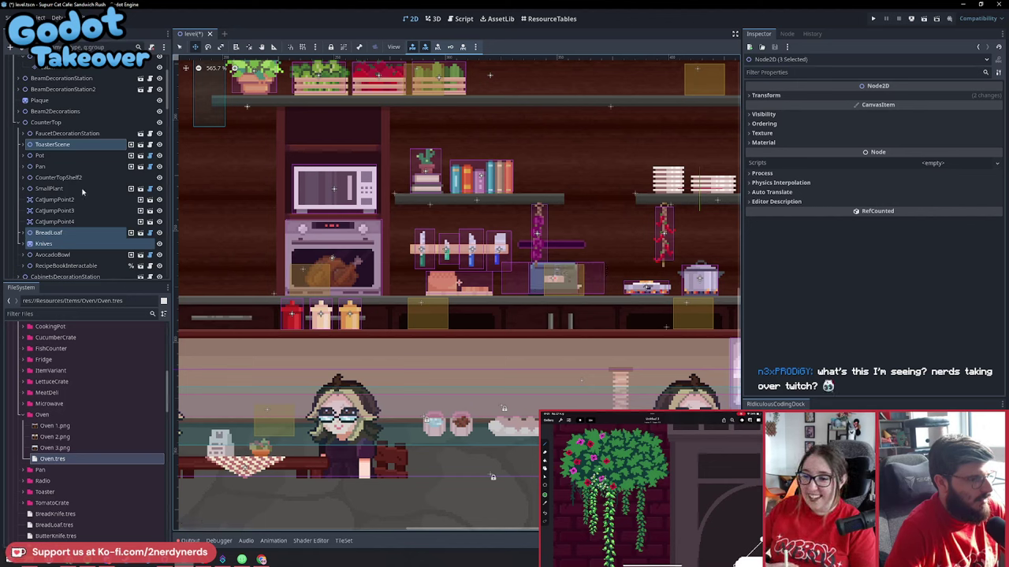
left_click(53, 145)
left_click_drag(571, 286, 563, 286)
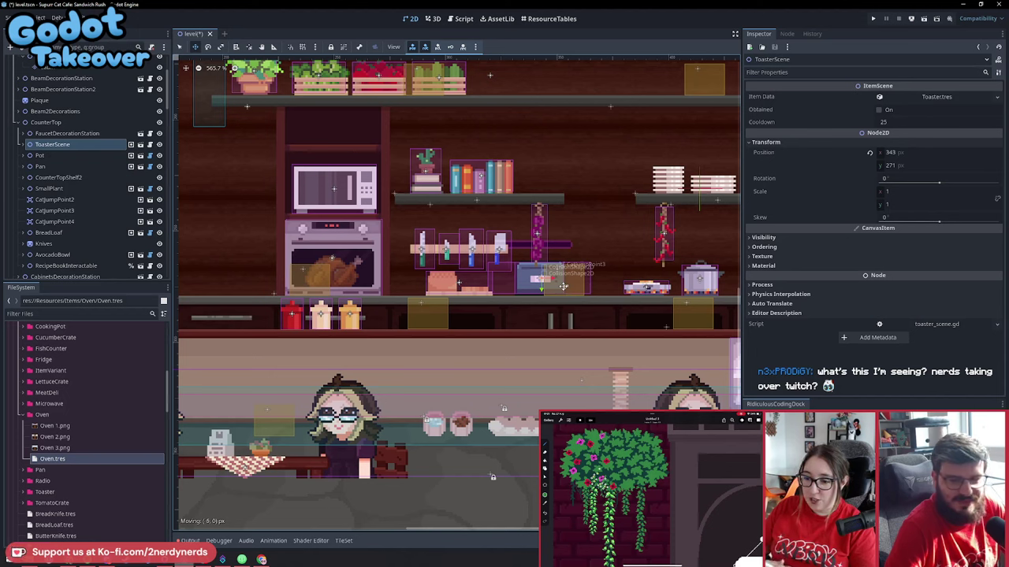
left_click_drag(563, 286, 576, 286)
Save the level scene and run the project
key("ctrl+s")
scroll(465, 252, "down", 1)
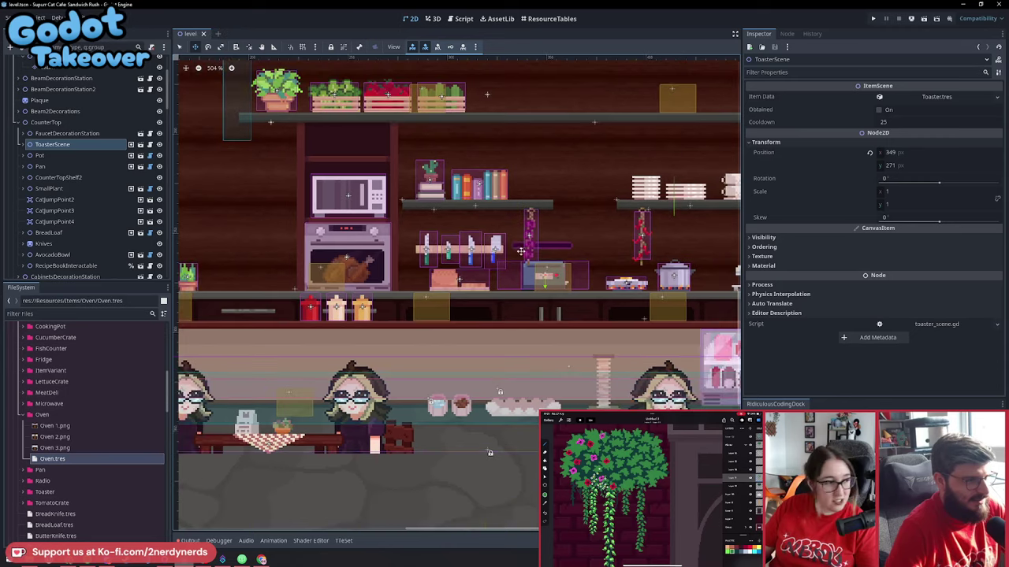
scroll(449, 252, "down", 5)
left_click(532, 404)
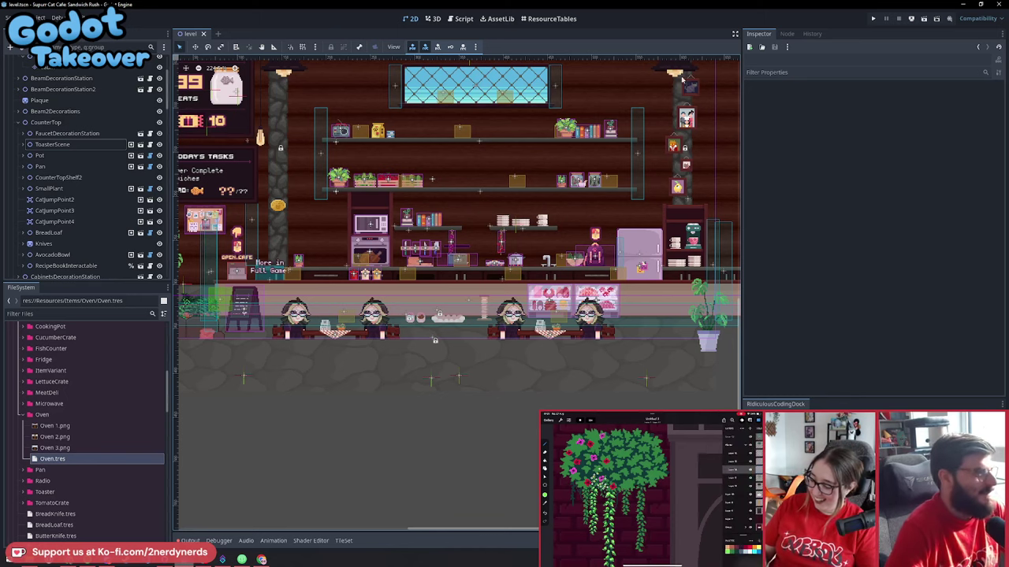
left_click(914, 24)
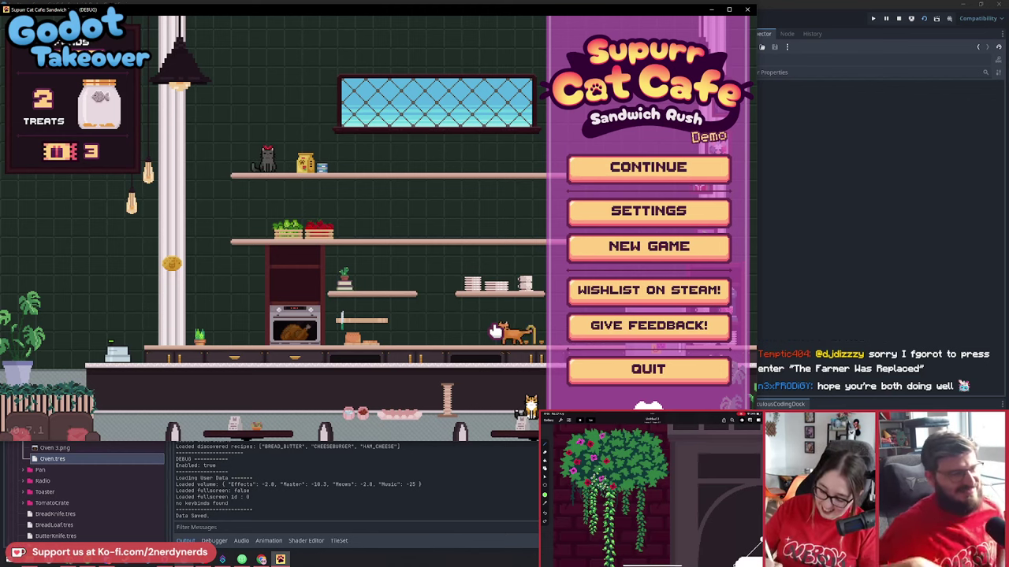
Continue the saved game and walk the character along the counter past the oven cabinet
left_click(596, 167)
key("d")
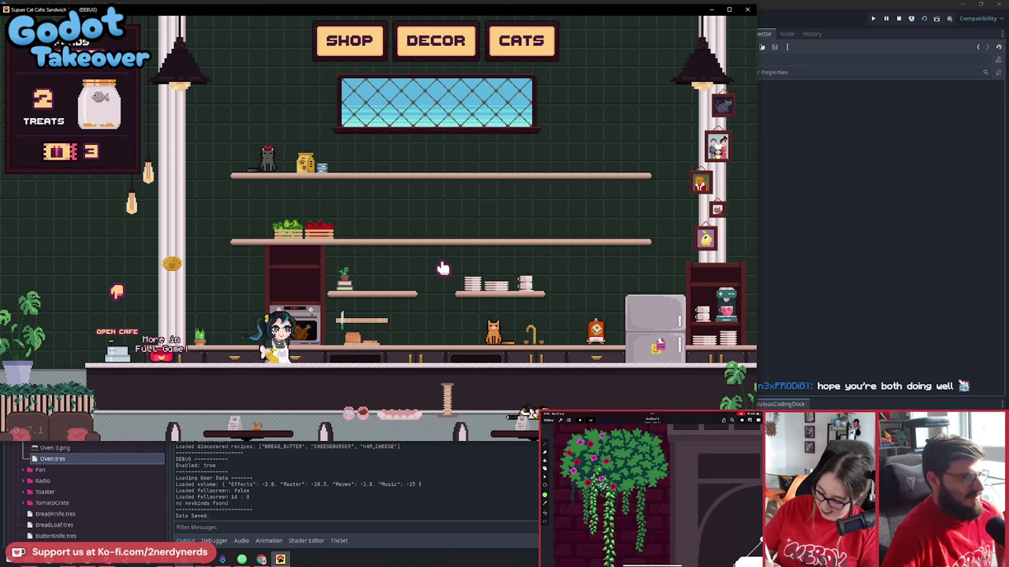
key("d")
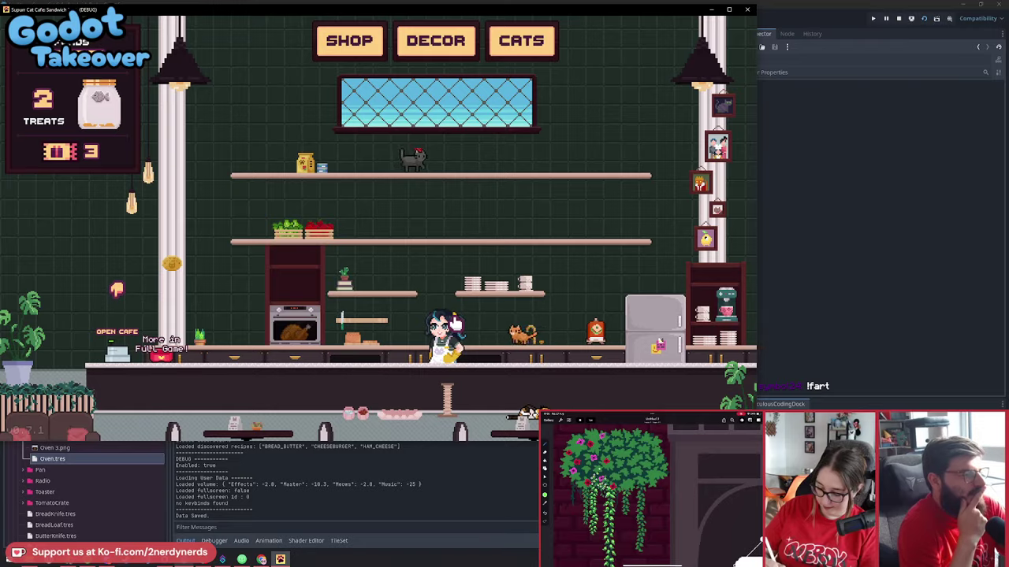
Buy missing items in the in-game shop, including the Cucumber Crate, Small Decoration, Menu Board and Mustard Bottle
left_click(436, 39)
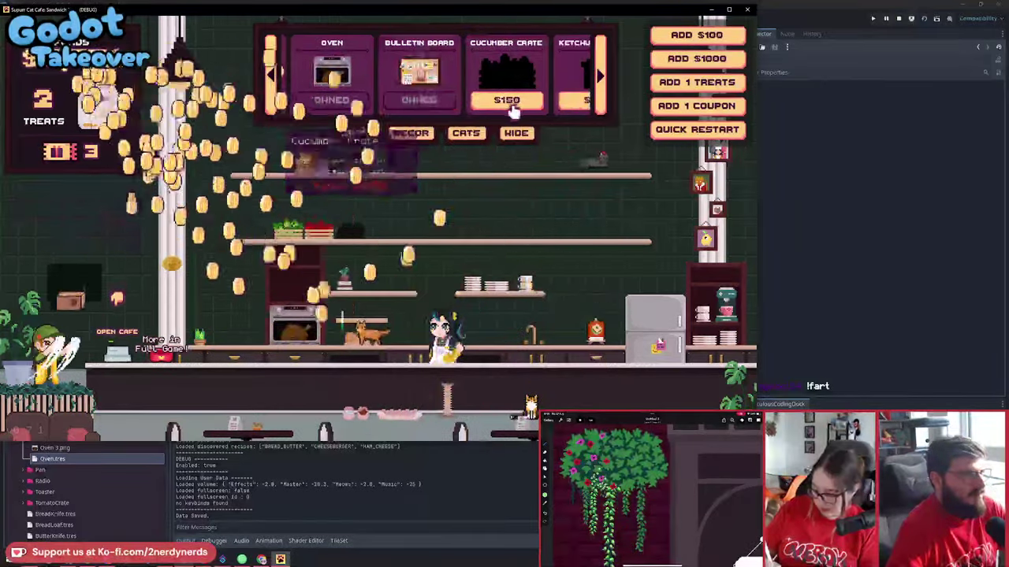
scroll(489, 94, "down", 2)
scroll(470, 105, "down", 2)
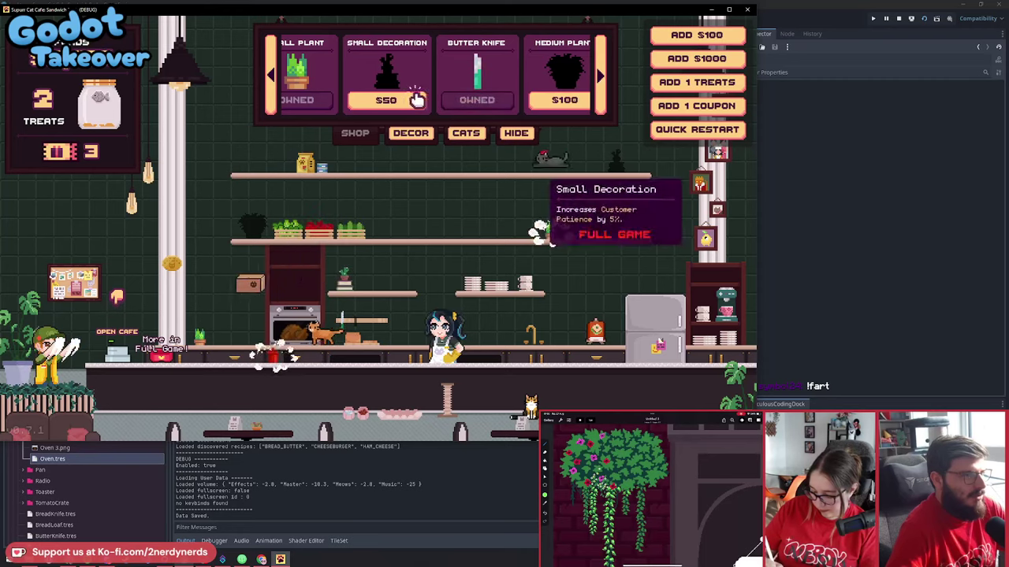
scroll(425, 110, "down", 2)
scroll(442, 106, "down", 5)
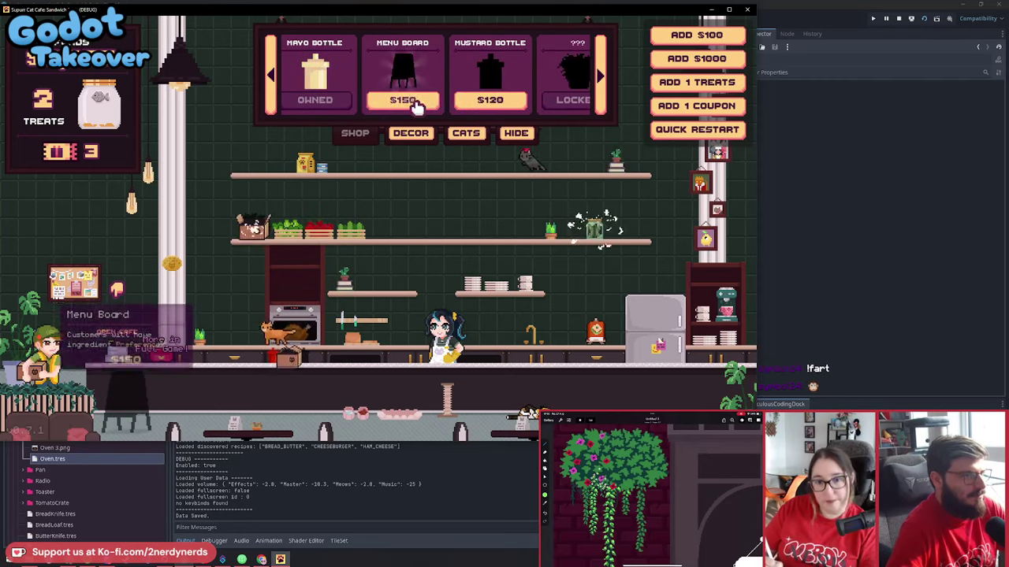
left_click(558, 101)
scroll(465, 102, "down", 2)
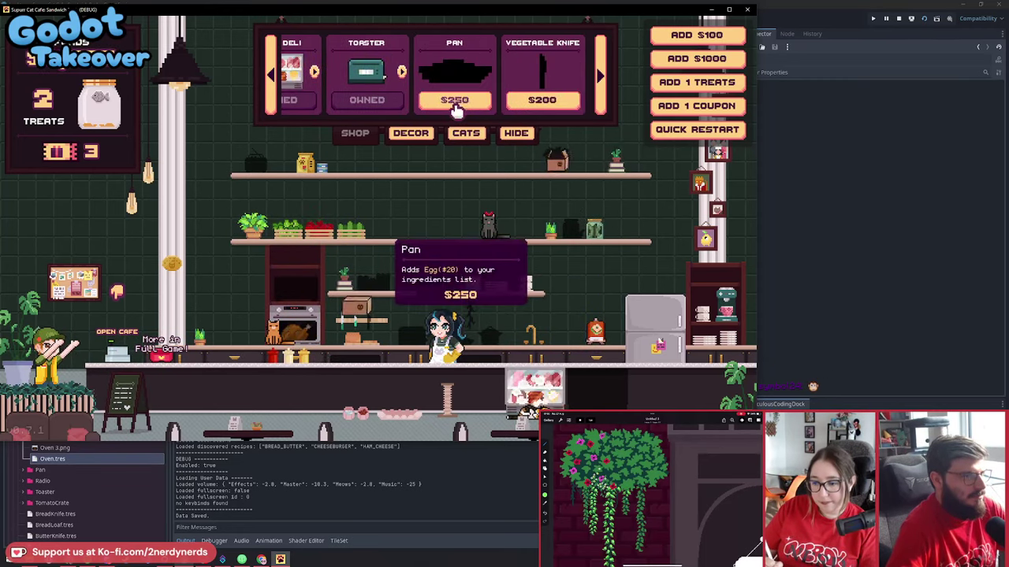
Buy the Pan, Vegetable Knife and Microwave in the in-game shop
left_click(464, 102)
left_click(447, 309)
scroll(461, 101, "down", 3)
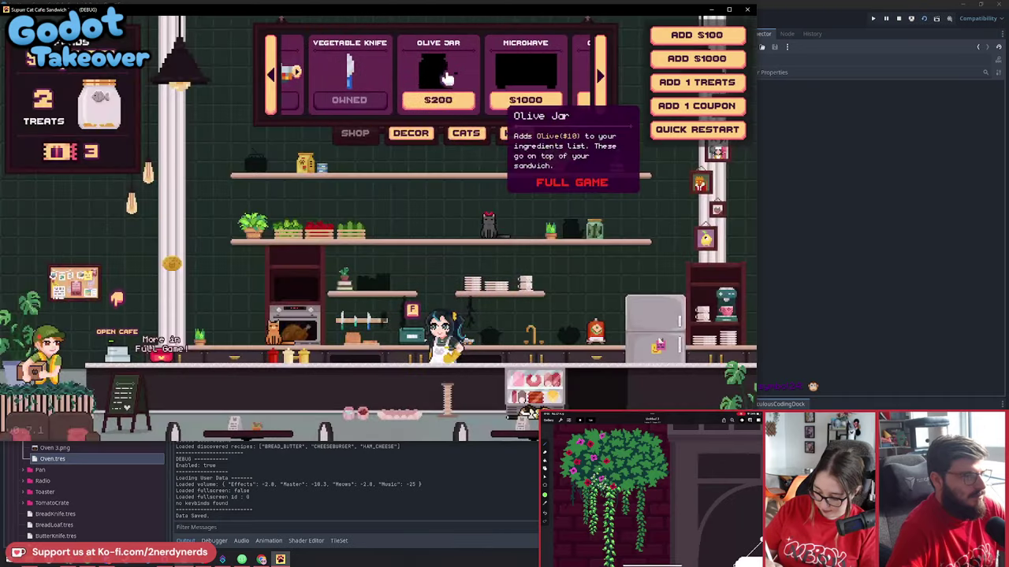
scroll(477, 101, "down", 1)
left_click(484, 101)
left_click(461, 304)
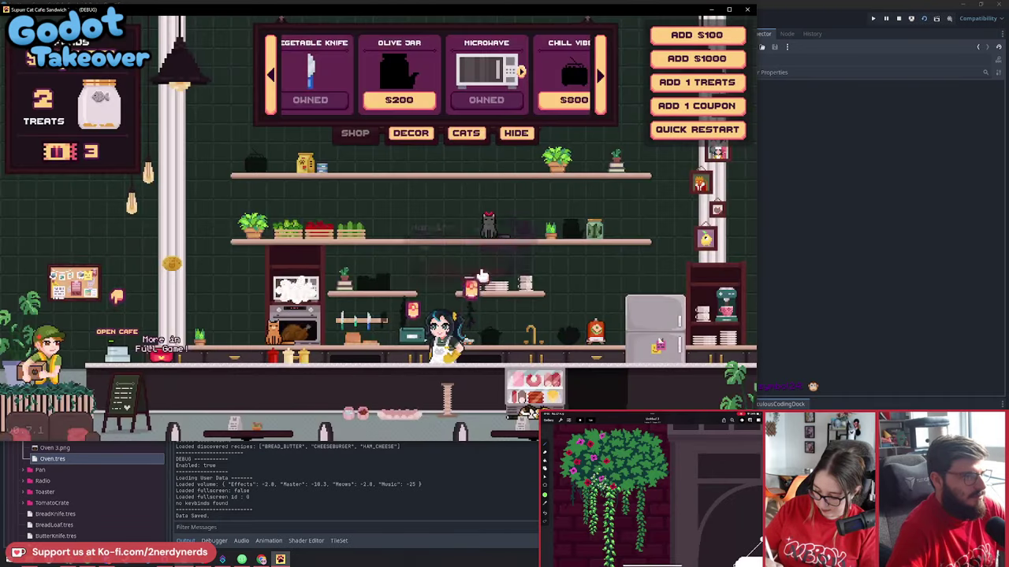
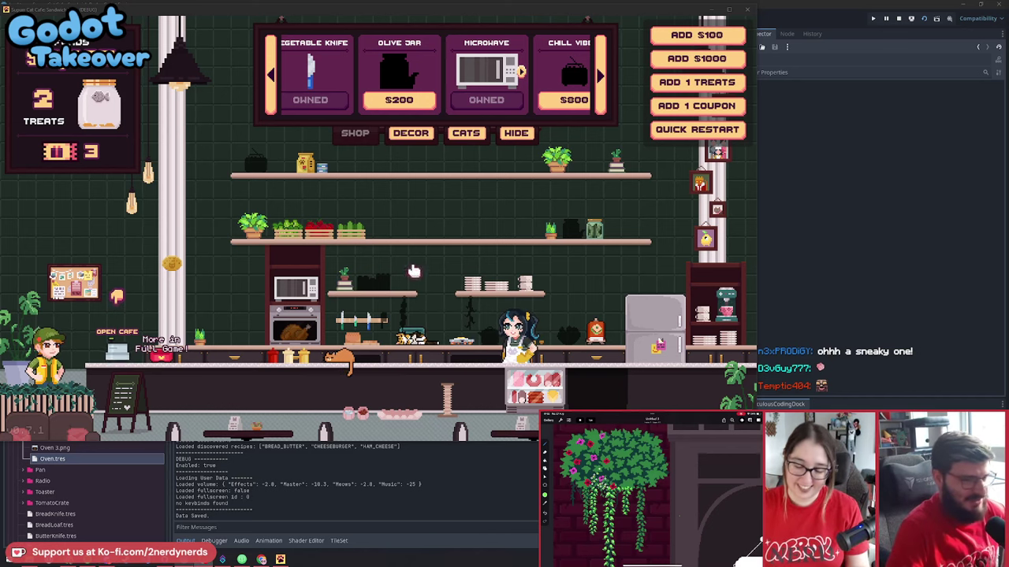
left_click(412, 233)
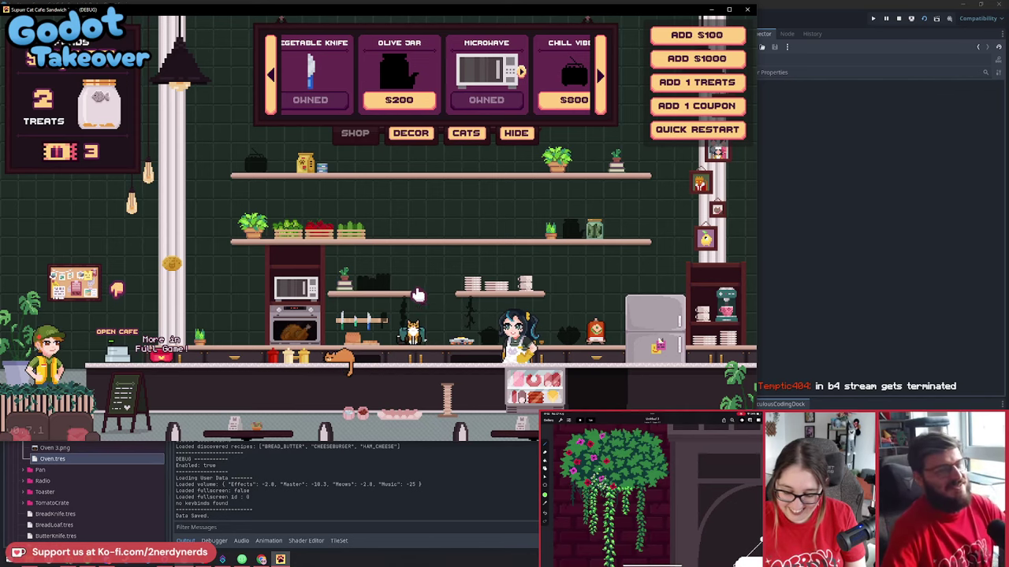
left_click(833, 183)
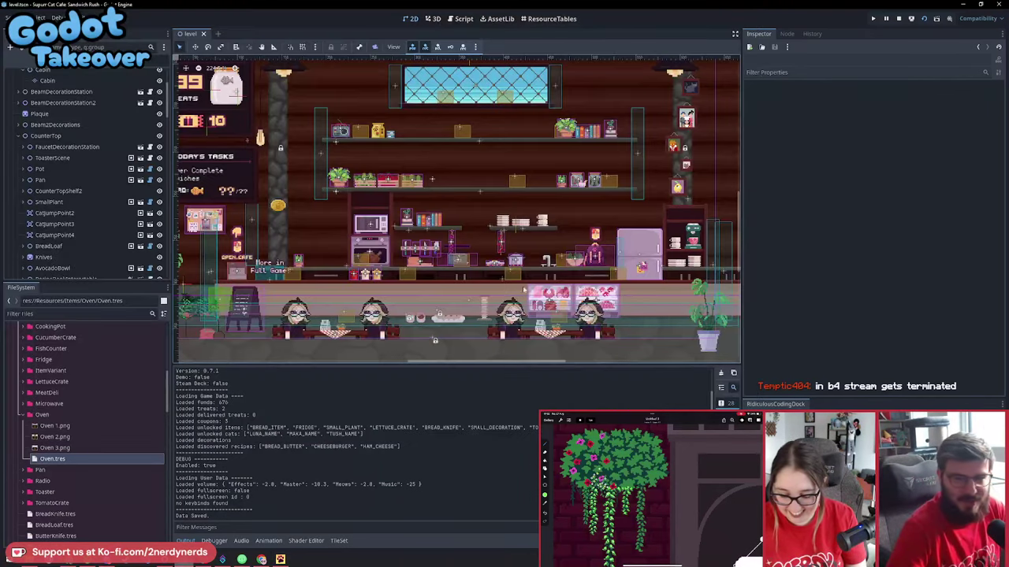
key("alt+Tab")
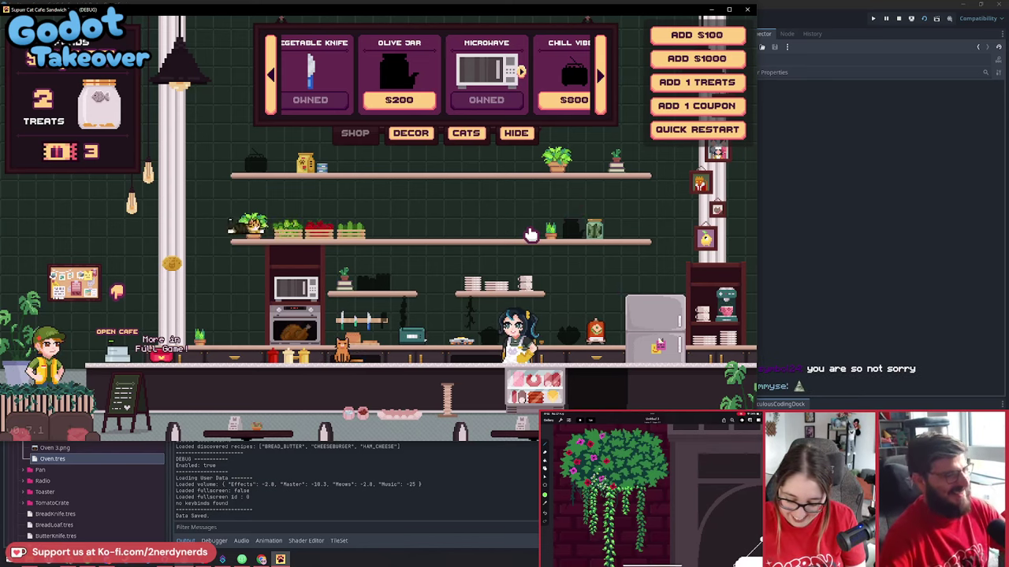
Return to the level in the Godot editor and nudge the Microwave node horizontally to centre it above the oven
key("F8")
scroll(364, 224, "up", 4)
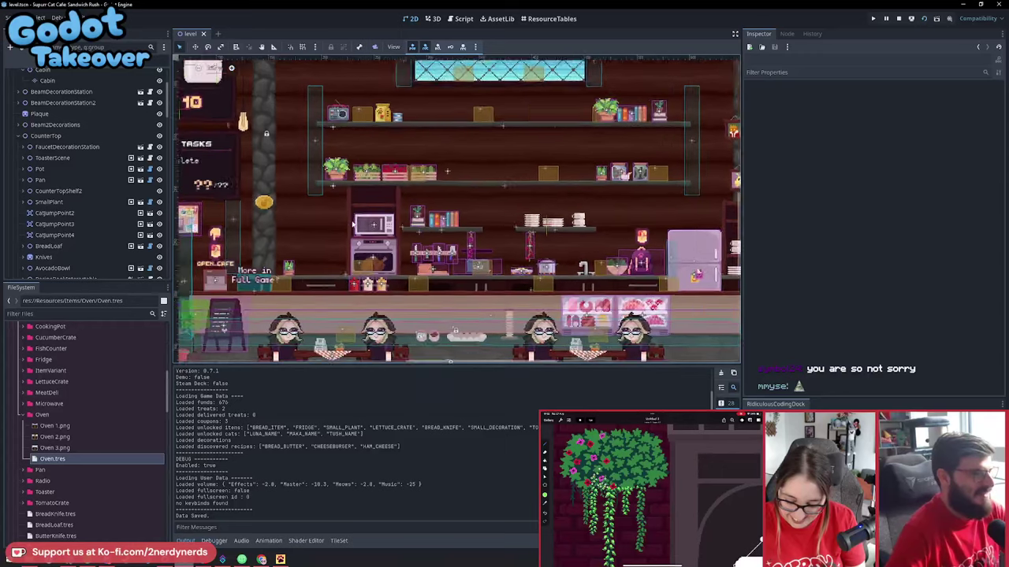
left_click(363, 224)
scroll(363, 224, "up", 3)
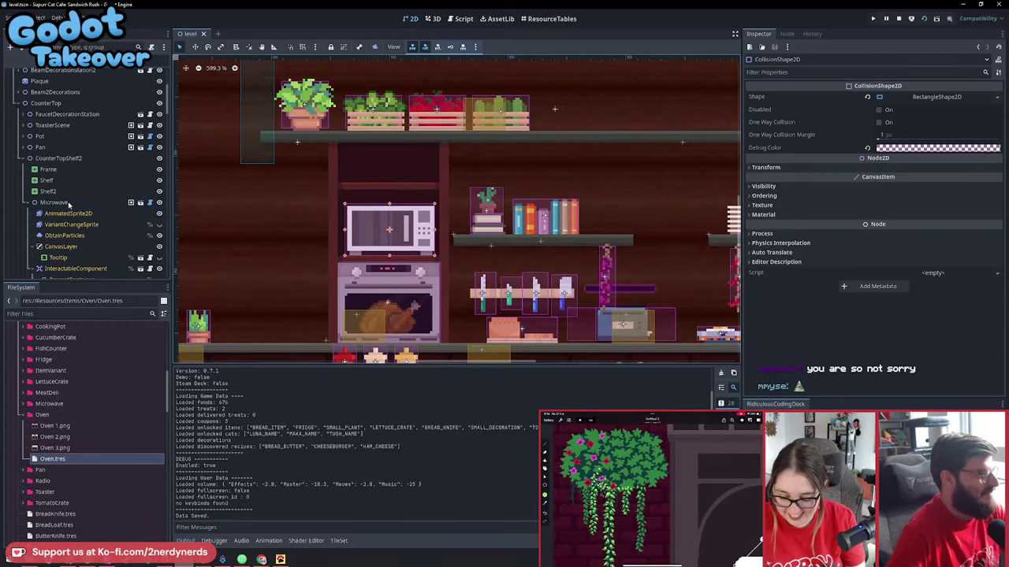
left_click(68, 204)
scroll(405, 237, "up", 5)
left_click_drag(405, 237, 408, 237)
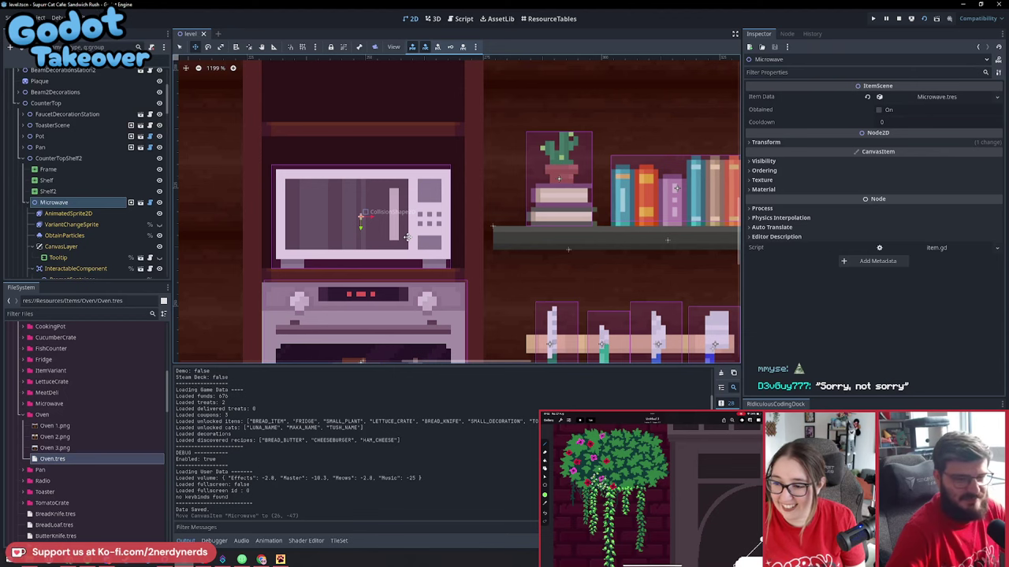
scroll(406, 236, "down", 8)
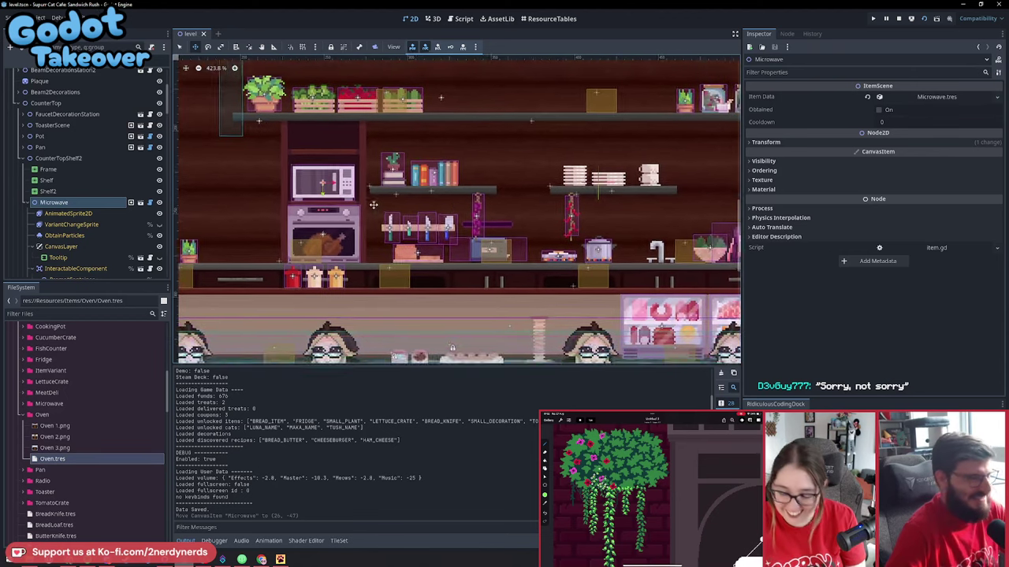
middle_click_drag(374, 205, 333, 204)
Switch to the running game and mark up the cabinet beside the fridge and the area beside the oven cabinet's top with yellow strokes
key("F5")
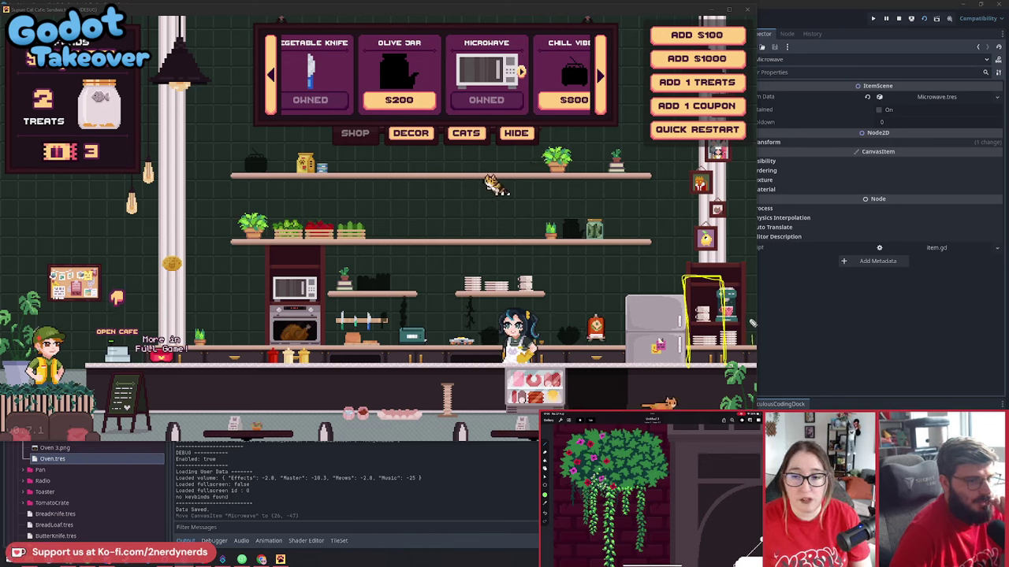
left_click_drag(750, 342, 723, 309)
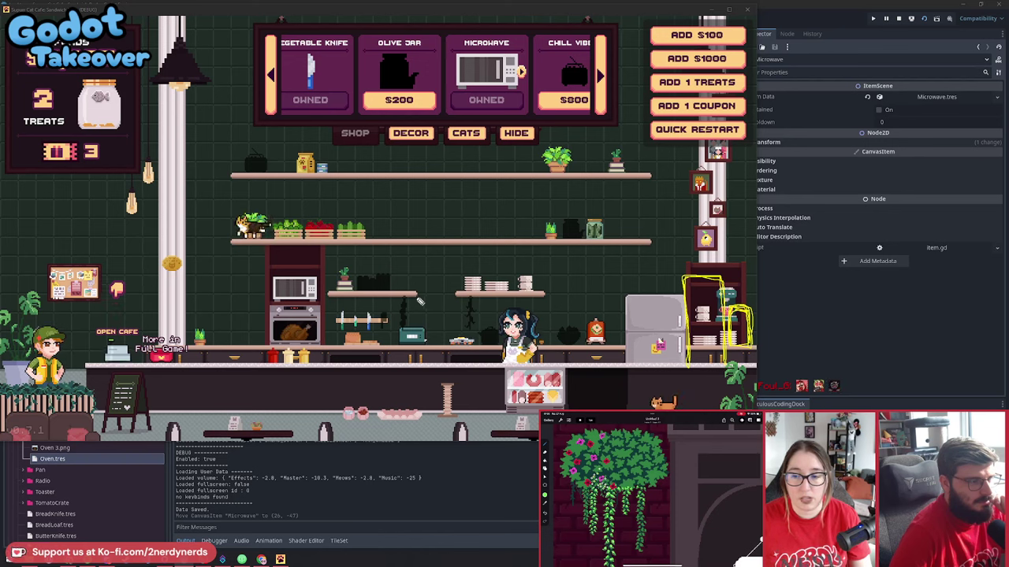
left_click_drag(249, 262, 263, 260)
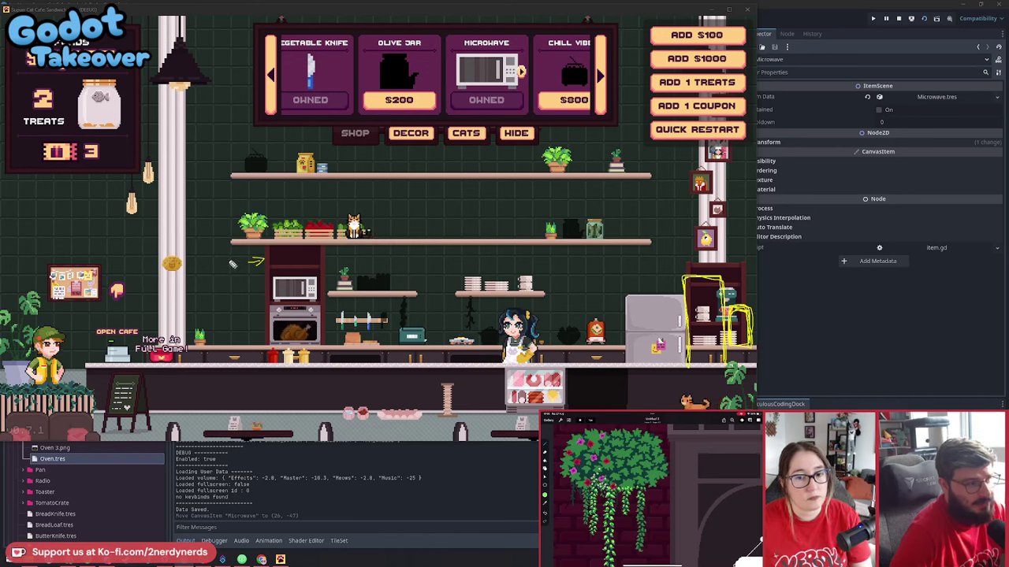
left_click_drag(228, 250, 236, 261)
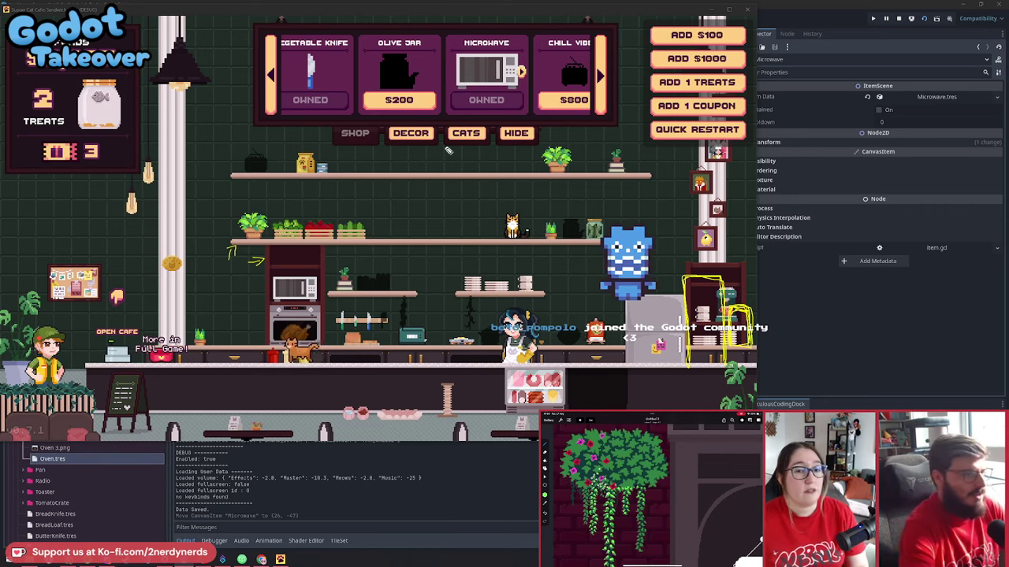
Open the in-game decor options and switch the Shelves to the dark wood variant
left_click(410, 127)
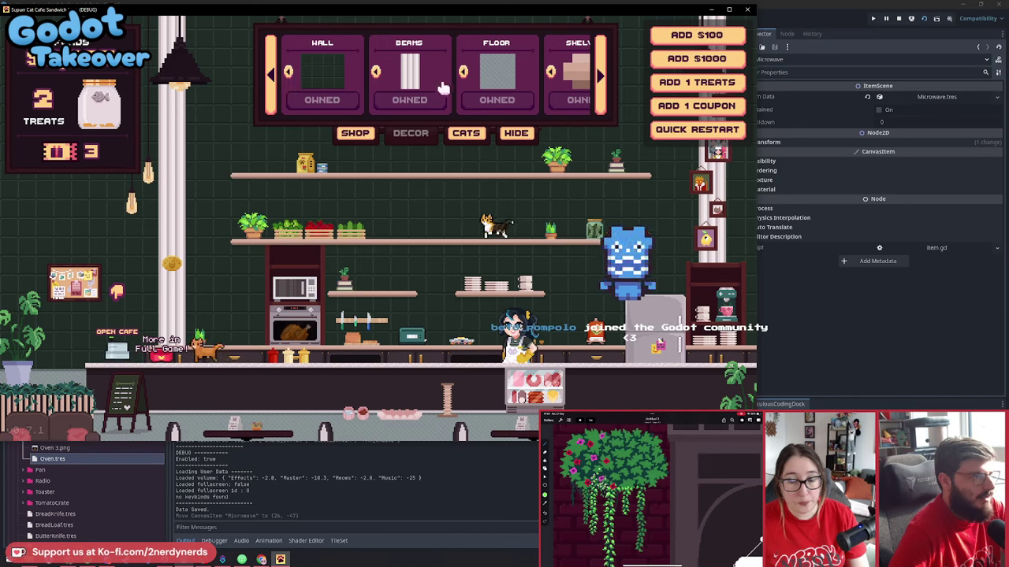
left_click(550, 72)
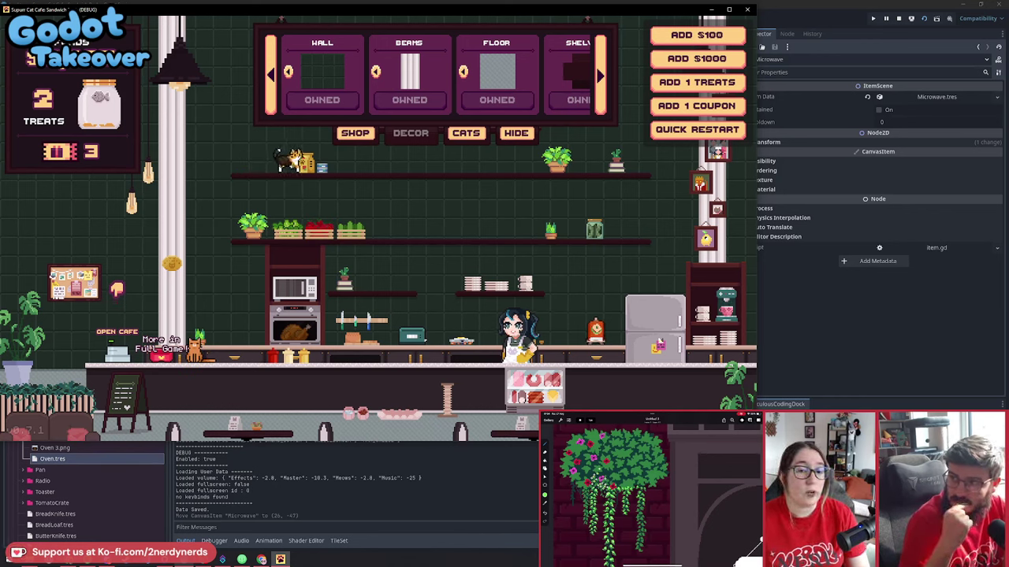
scroll(497, 100, "down", 1)
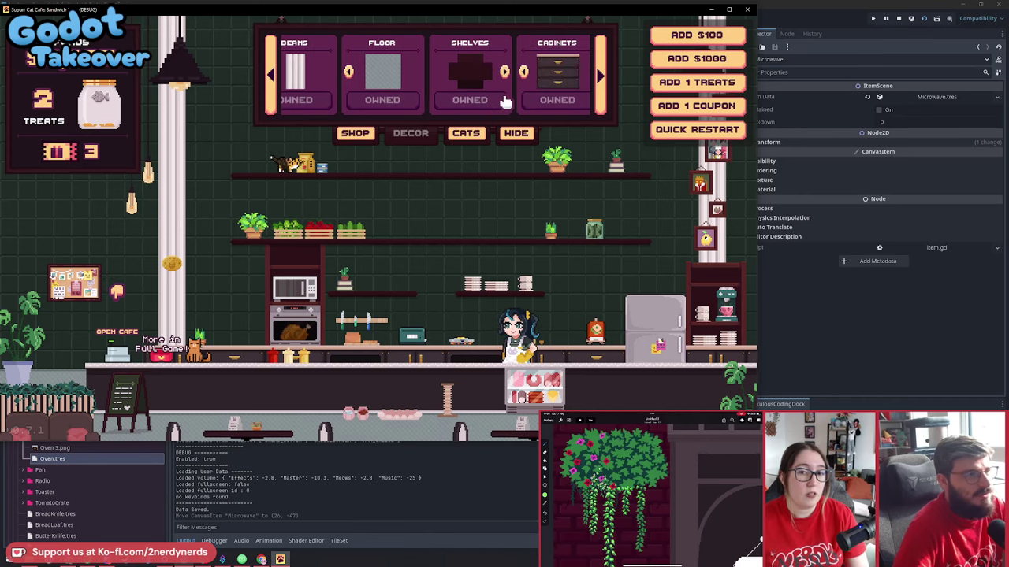
Compare the light and dark wood variants of the Shelves decor and settle on the light wood one
left_click(498, 100)
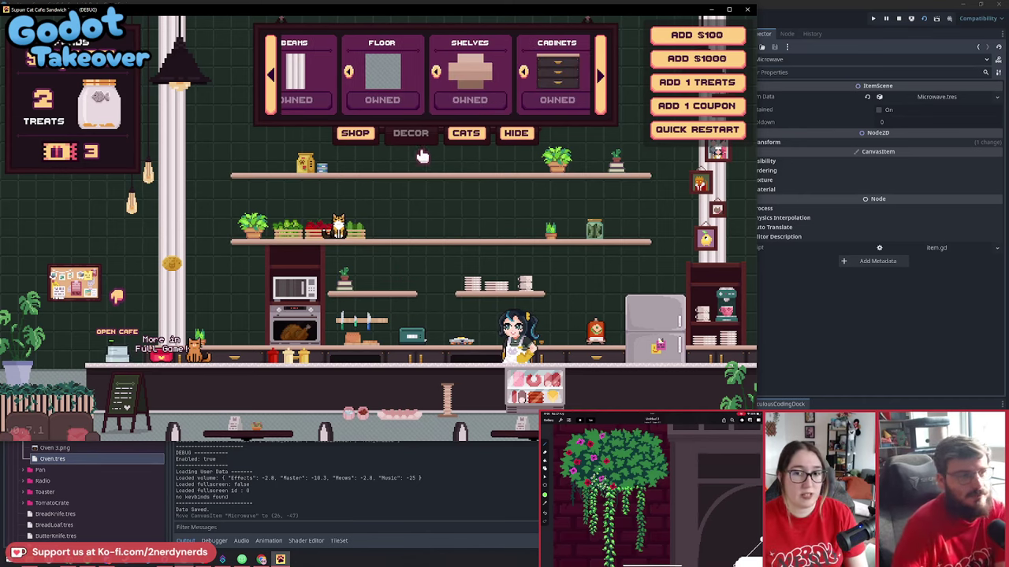
left_click(435, 74)
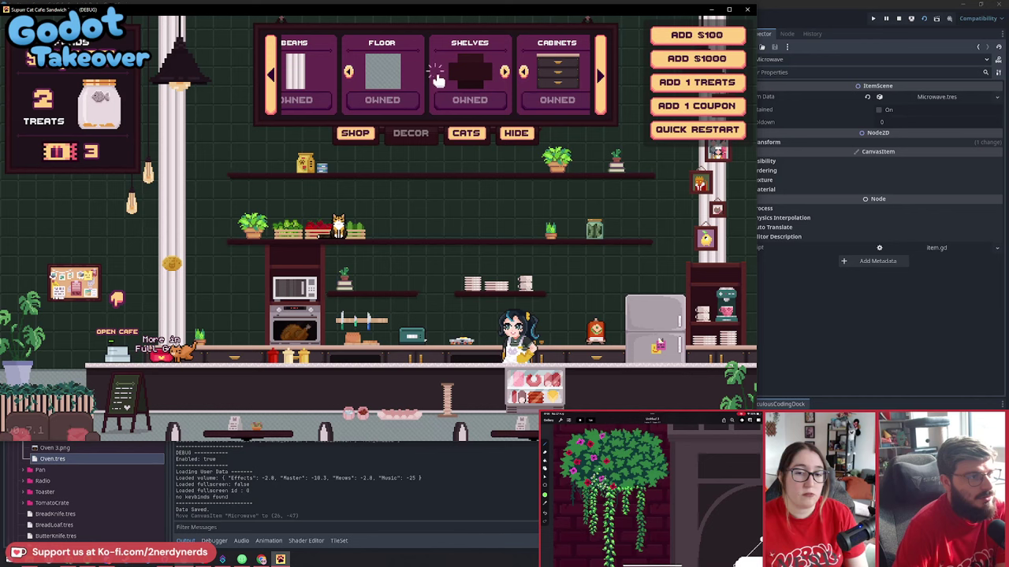
left_click(505, 72)
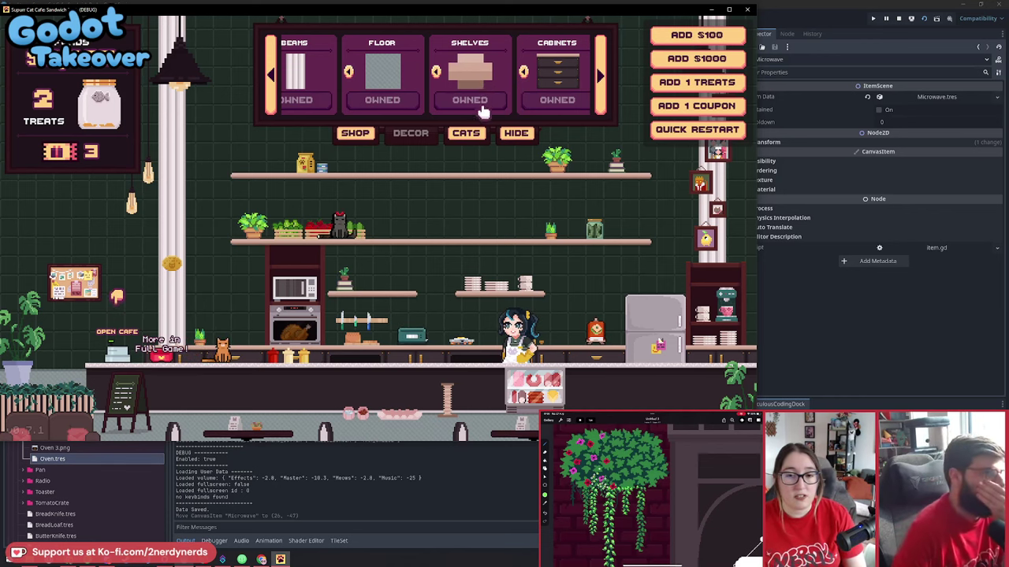
Buy the white-topped Tables decor variant with coupons and hide the in-game decor options
scroll(482, 101, "down", 5)
scroll(484, 103, "up", 5)
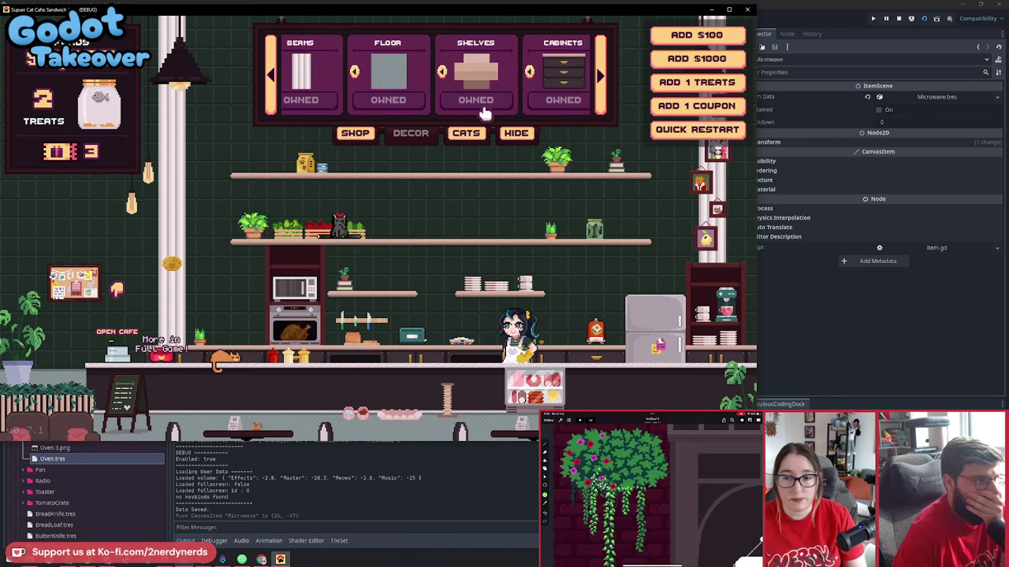
scroll(484, 103, "down", 5)
left_click(469, 106)
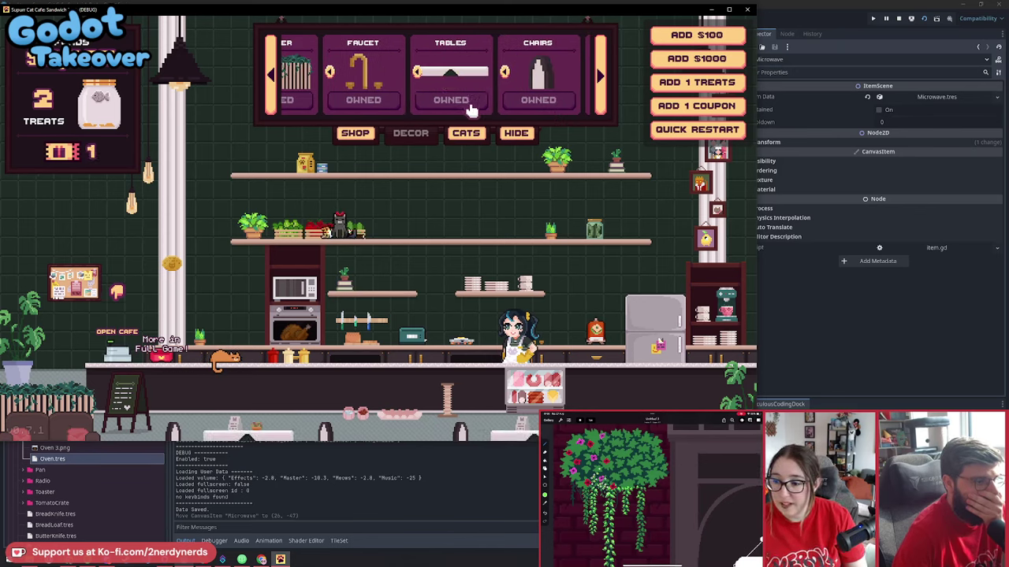
scroll(470, 100, "up", 5)
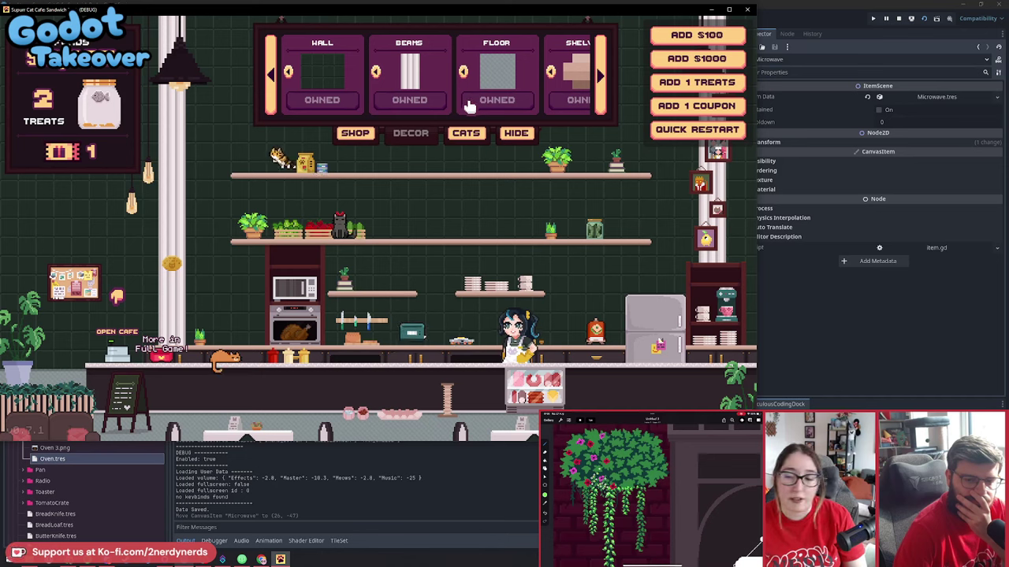
left_click(515, 132)
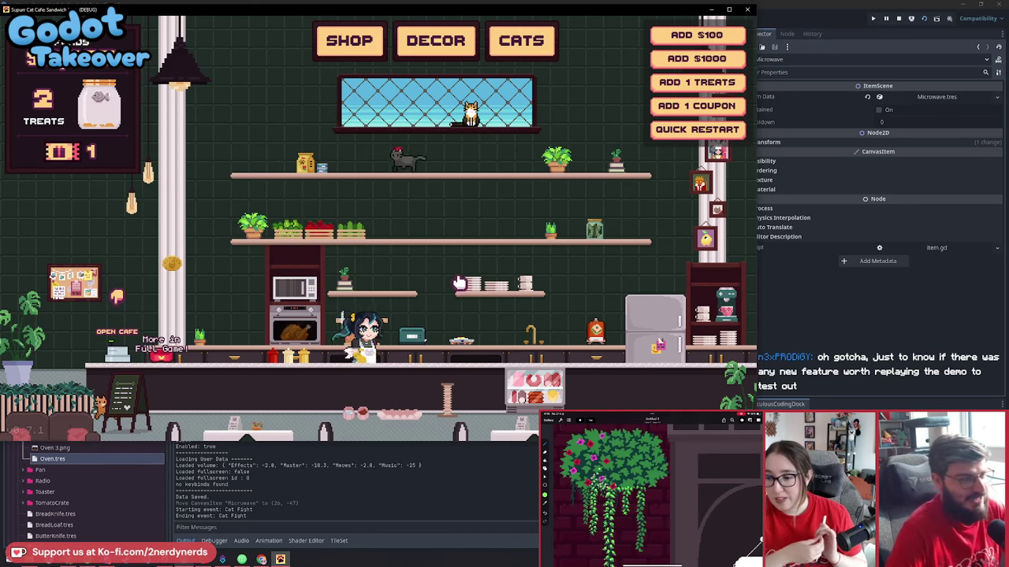
key("d")
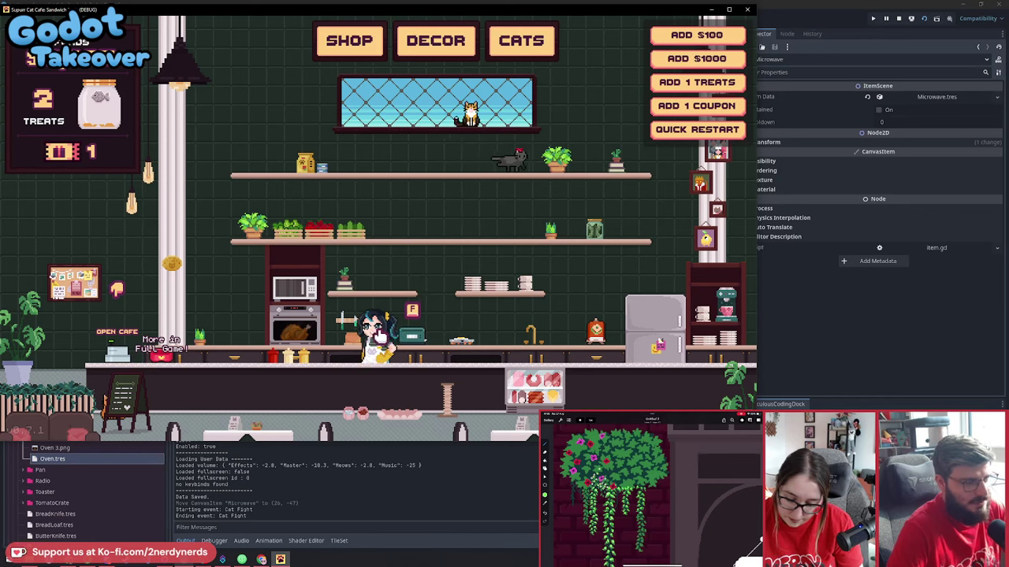
left_click_drag(379, 337, 508, 309)
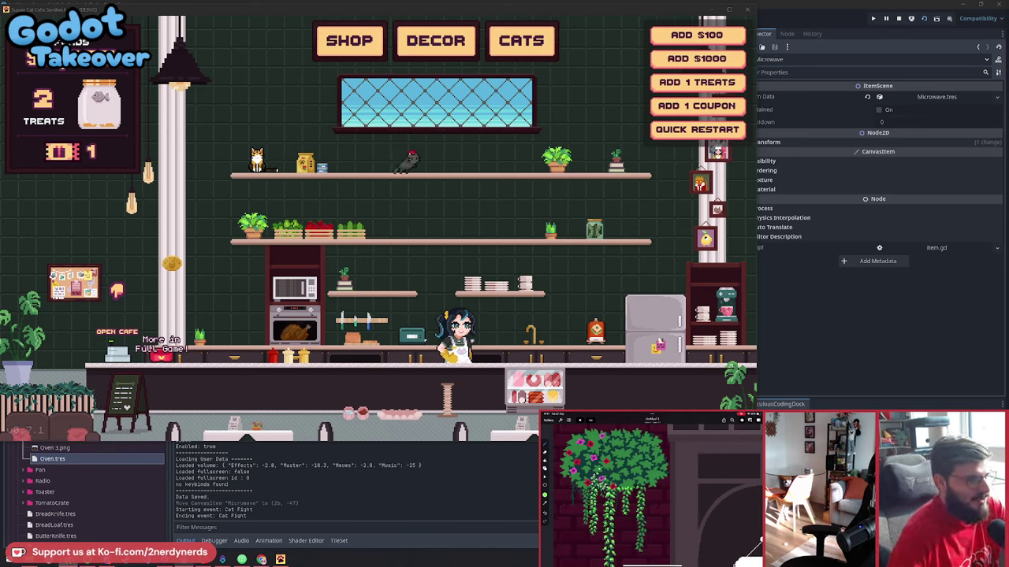
key("a")
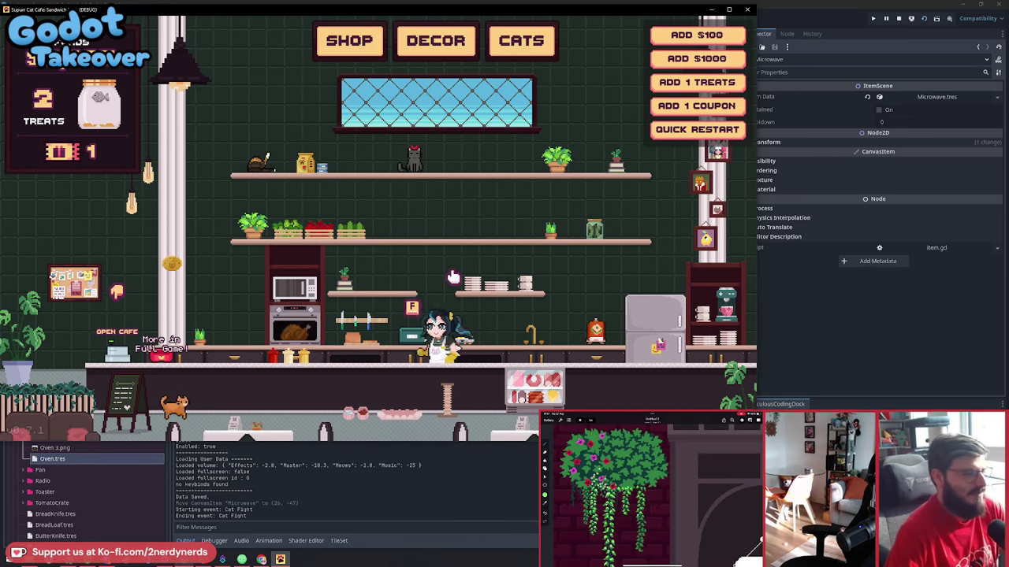
key("d")
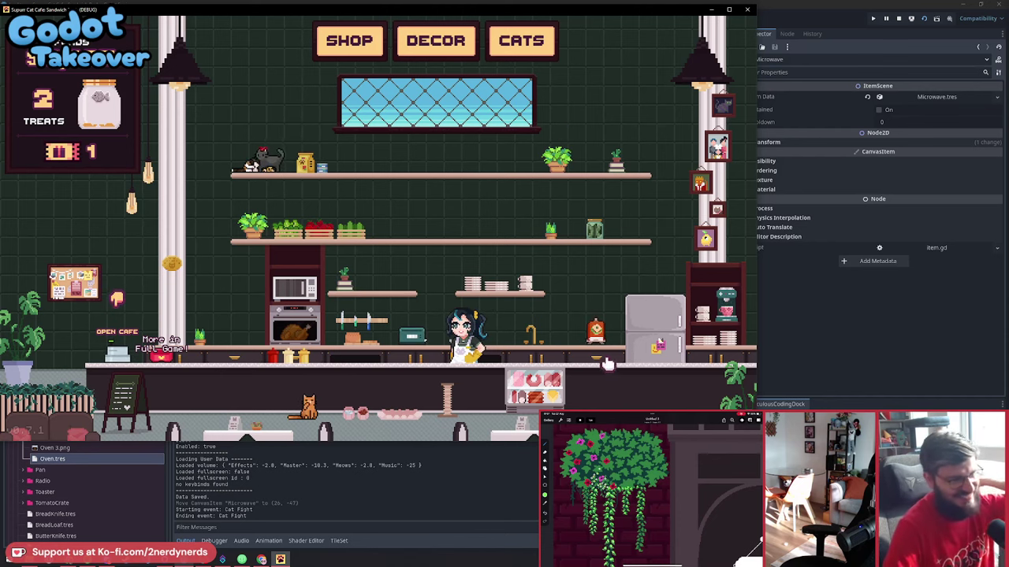
Open the recipe book on the counter and claim the coupon rewards for the Cheeseburger and Ham + Cheese recipes
left_click(597, 334)
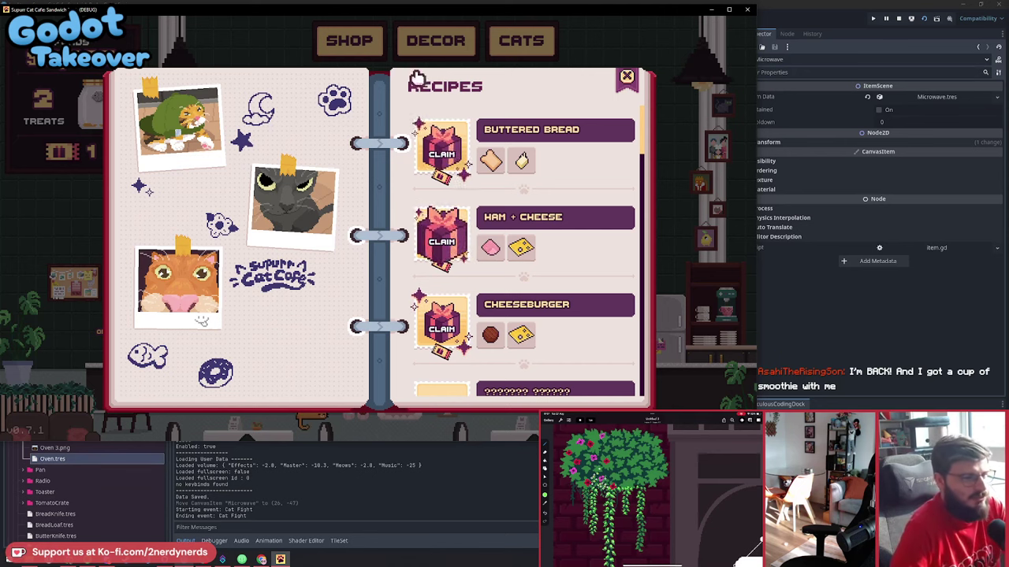
scroll(595, 327, "down", 2)
scroll(595, 326, "down", 1)
scroll(595, 326, "up", 3)
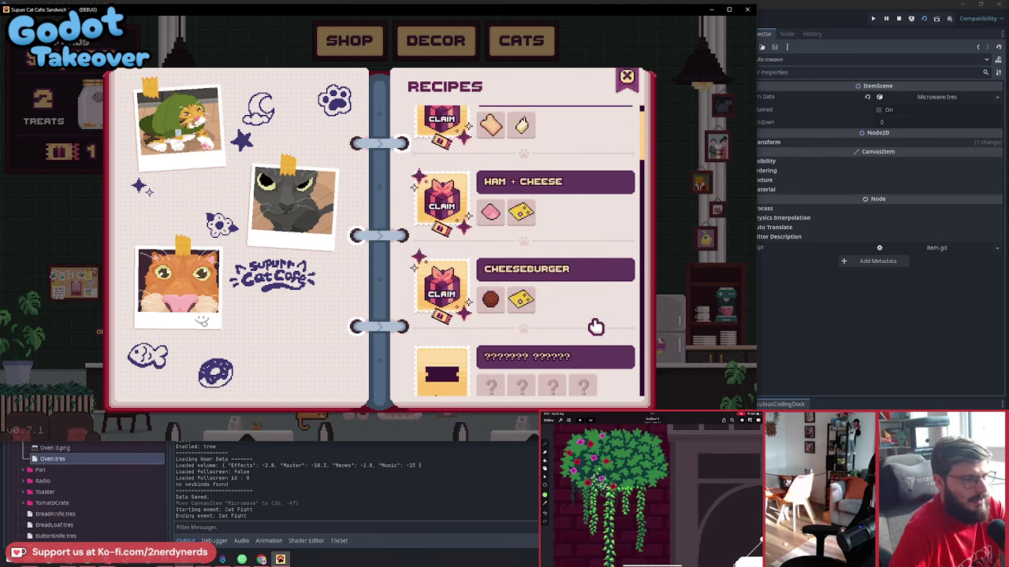
scroll(595, 326, "down", 1)
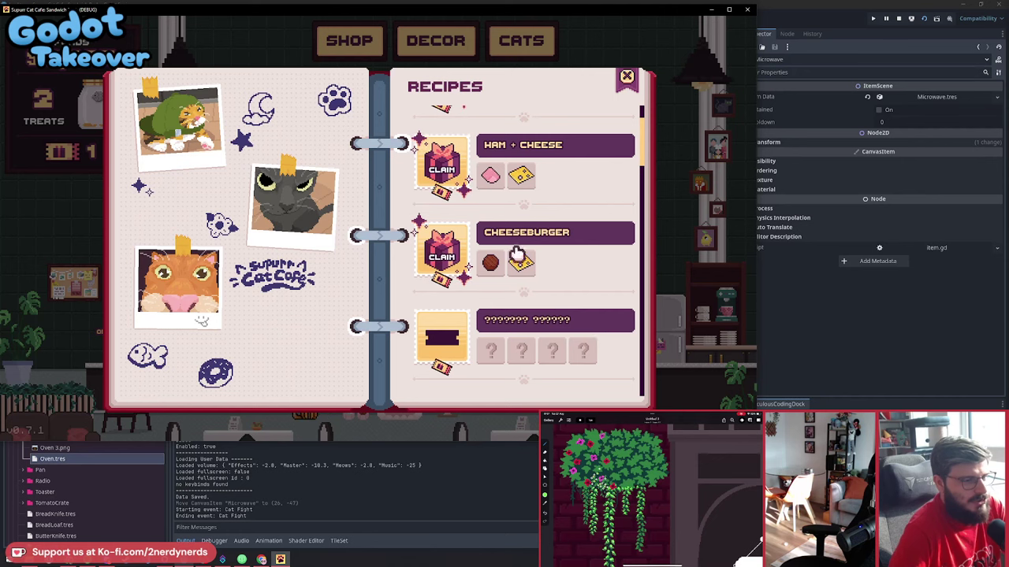
scroll(544, 282, "down", 1)
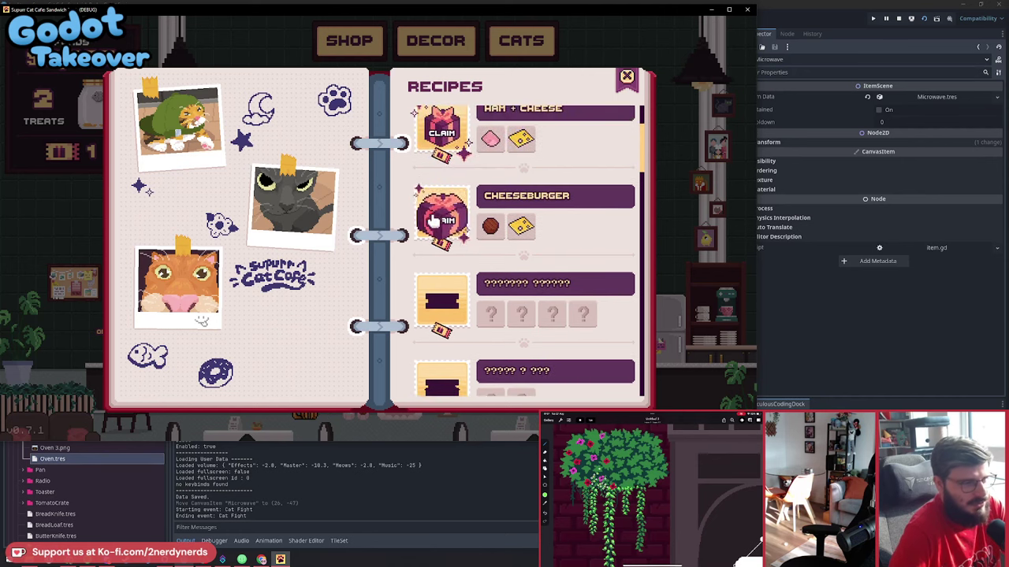
left_click(436, 223)
scroll(491, 268, "up", 2)
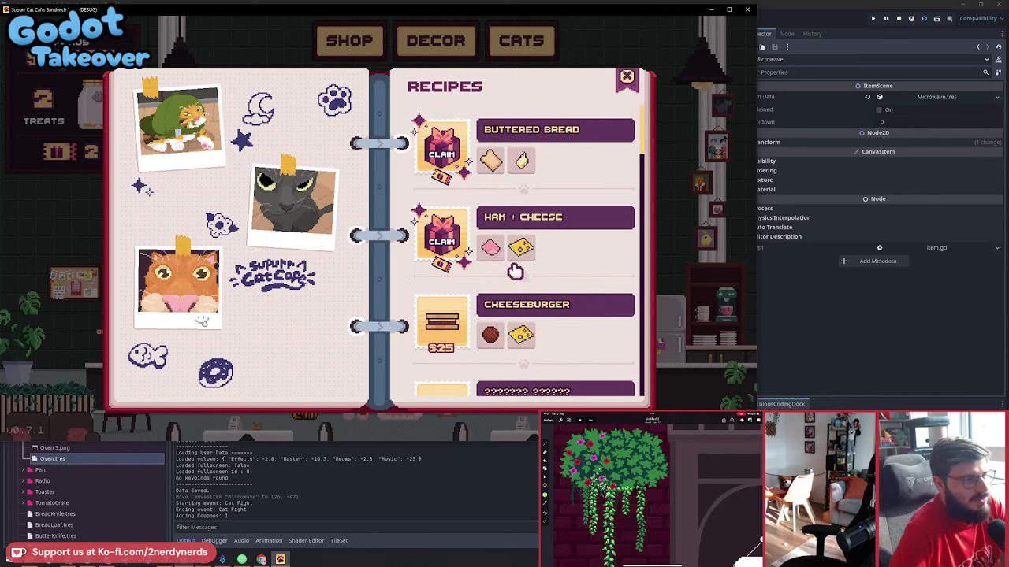
left_click(444, 244)
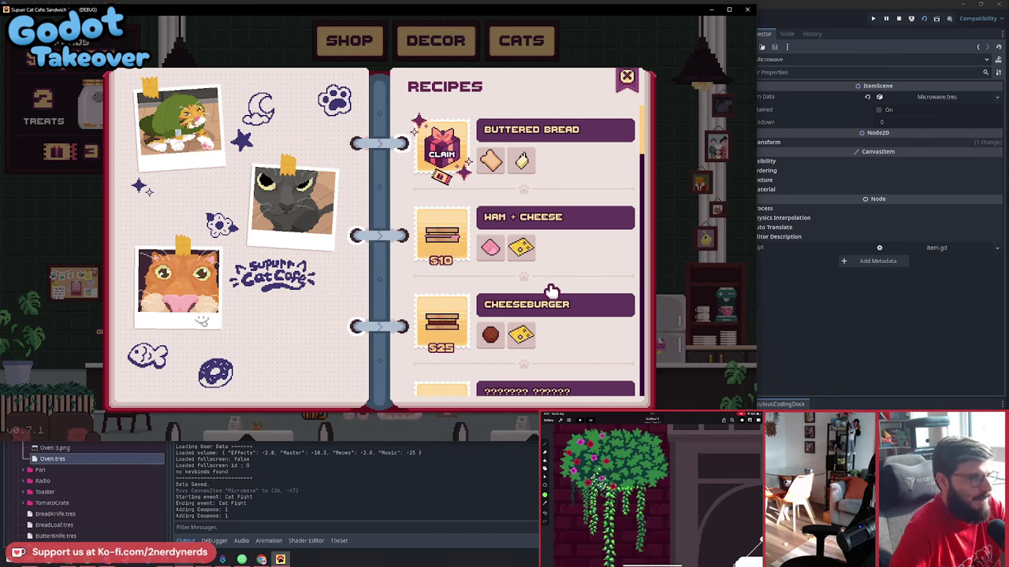
Reopen the recipe book, browse the locked recipes below the Cheeseburger and close the book
left_click(626, 77)
left_click(634, 359)
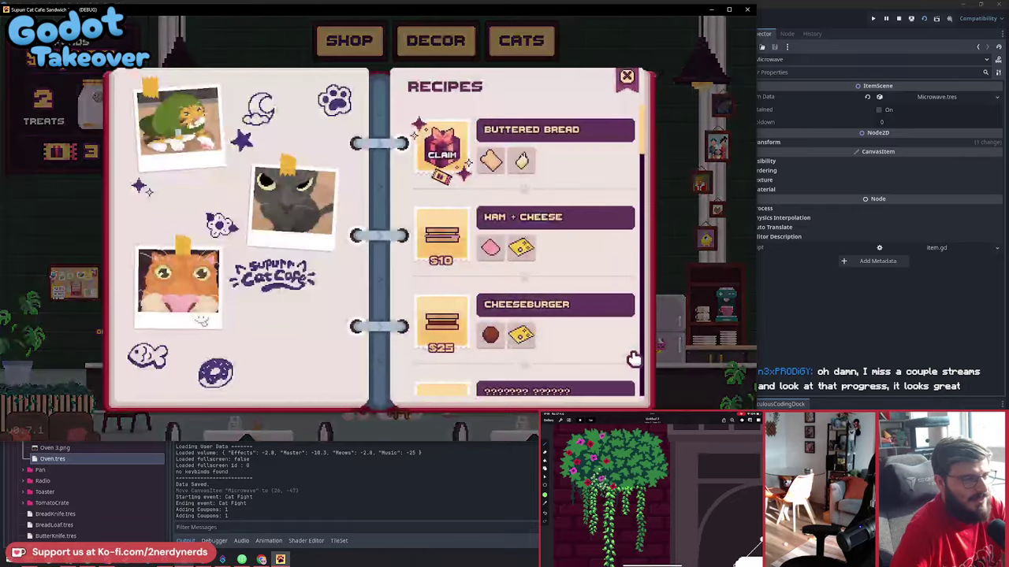
scroll(634, 358, "down", 5)
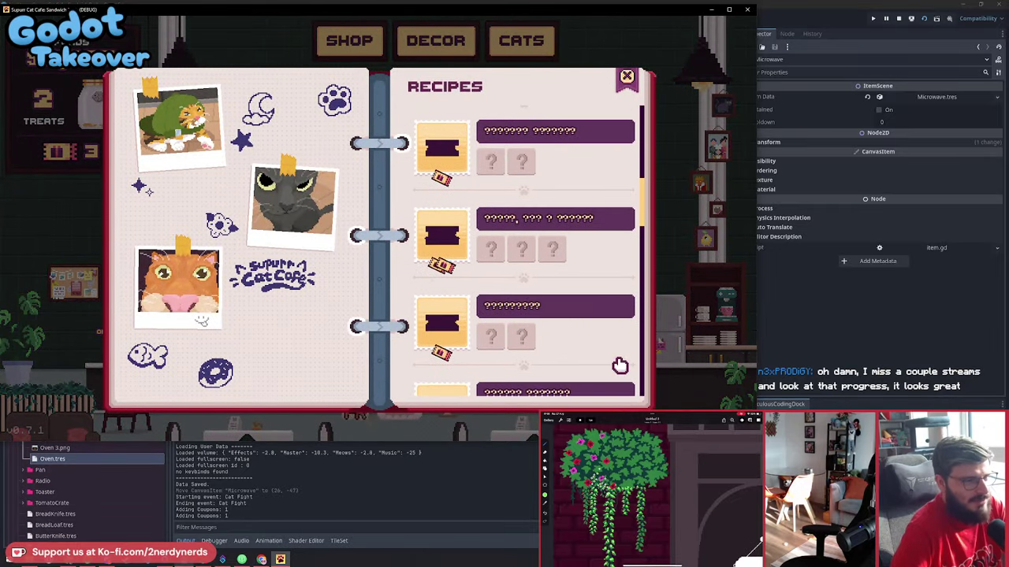
left_click_drag(638, 266, 635, 134)
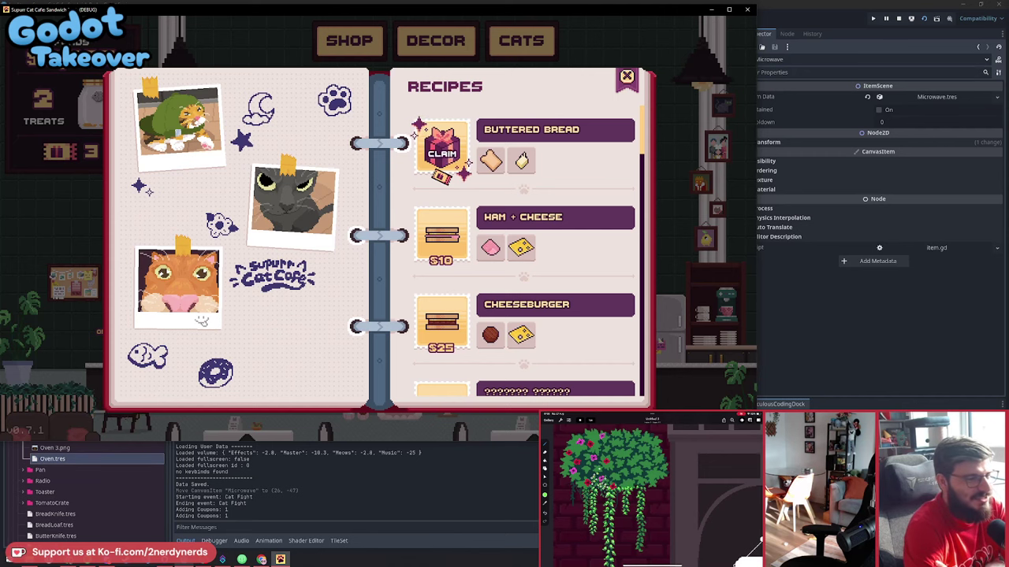
left_click(627, 79)
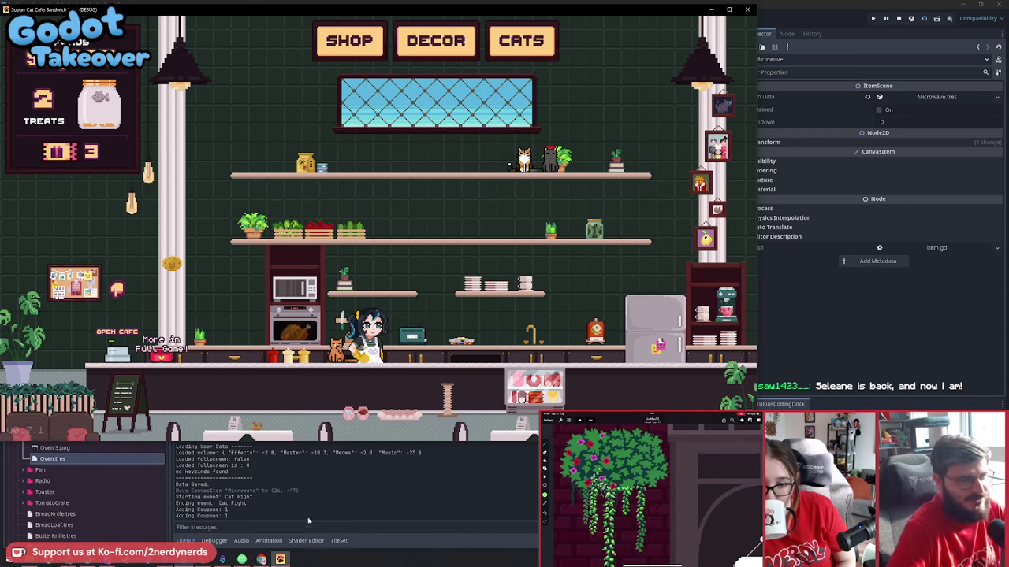
Open the recipe book again, go through it to the last entry and claim the Buttered Bread coupon reward
left_click(300, 331)
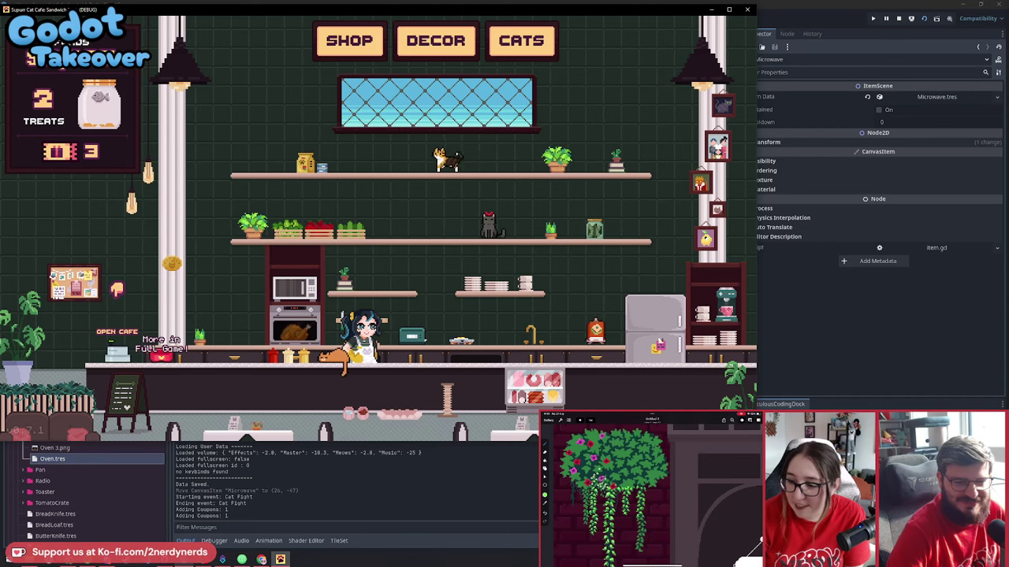
left_click(599, 344)
scroll(562, 331, "down", 5)
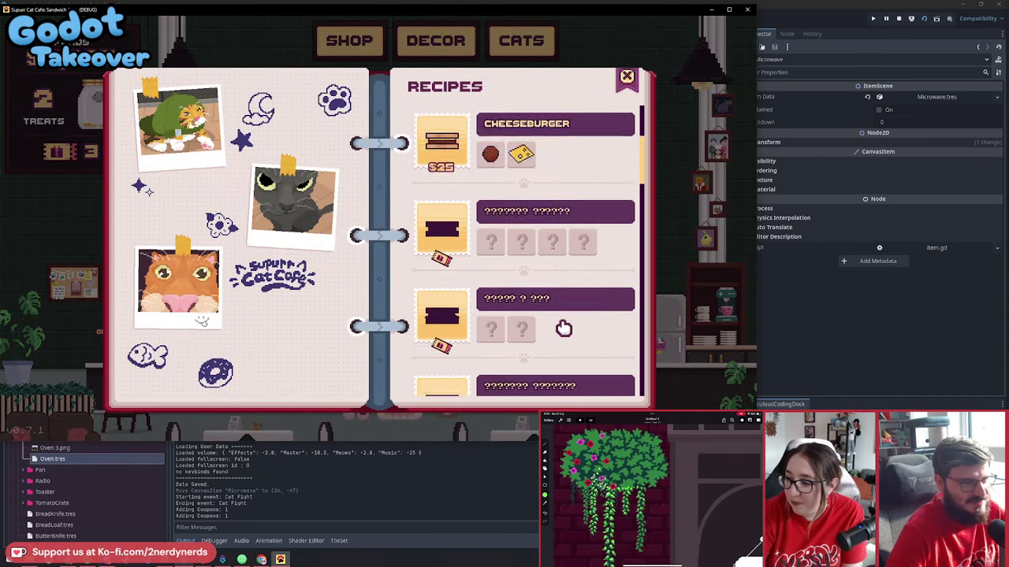
scroll(563, 331, "down", 3)
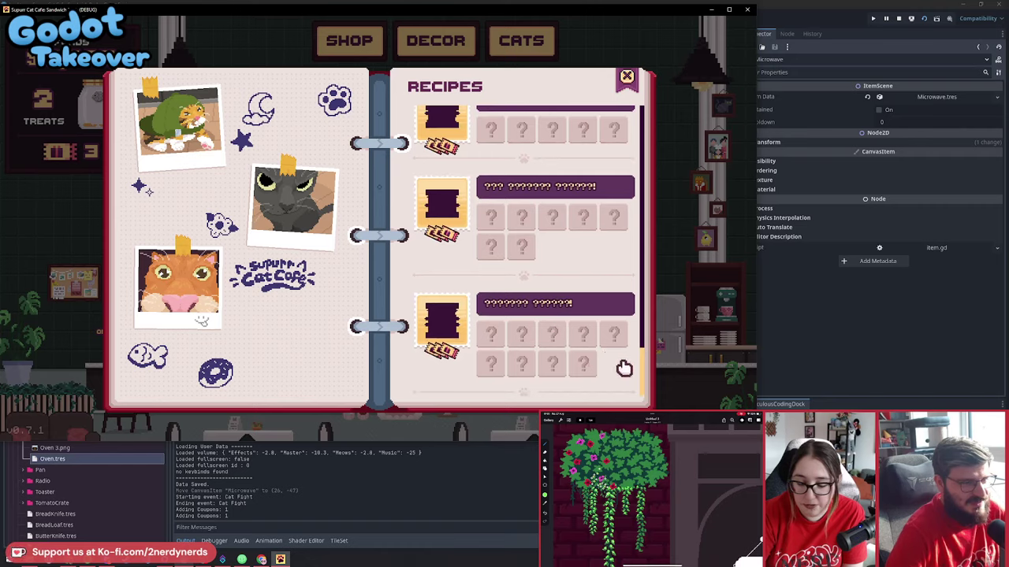
scroll(643, 344, "down", 2)
left_click_drag(642, 345, 639, 112)
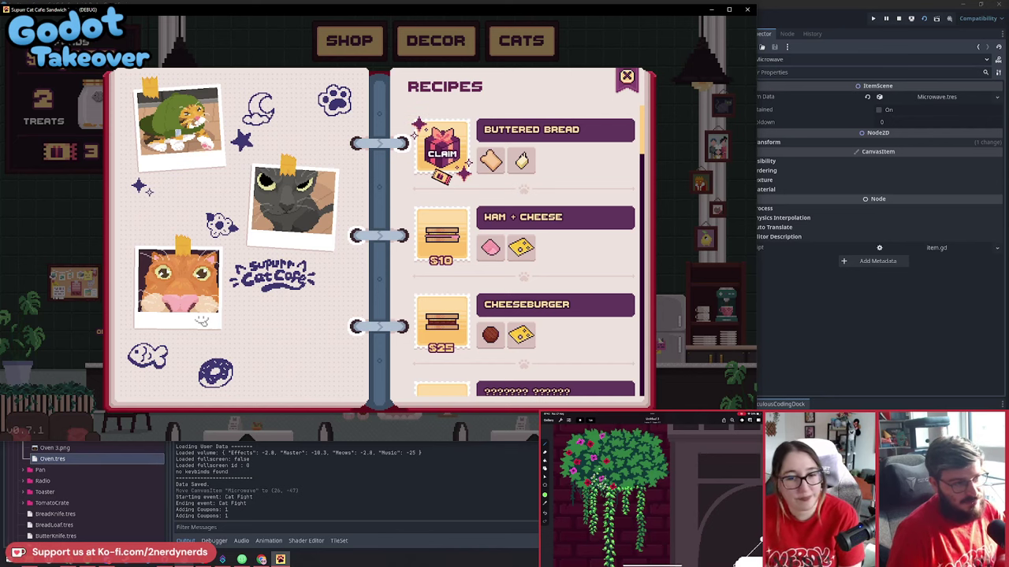
left_click(451, 162)
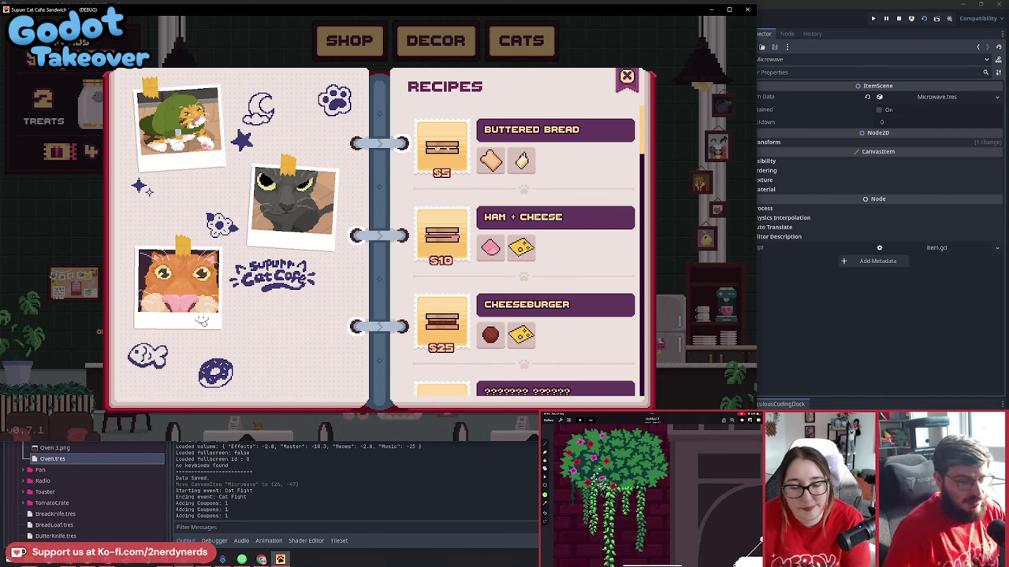
Examine the locked recipes and their ingredient slots down to the end of the recipe book, closing it when done
scroll(528, 331, "down", 3)
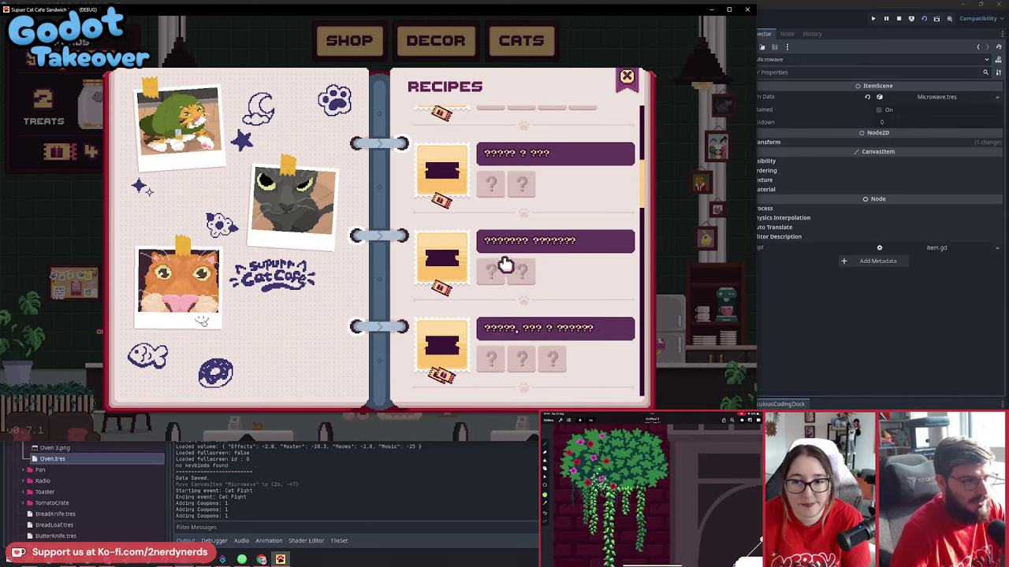
scroll(509, 299, "down", 4)
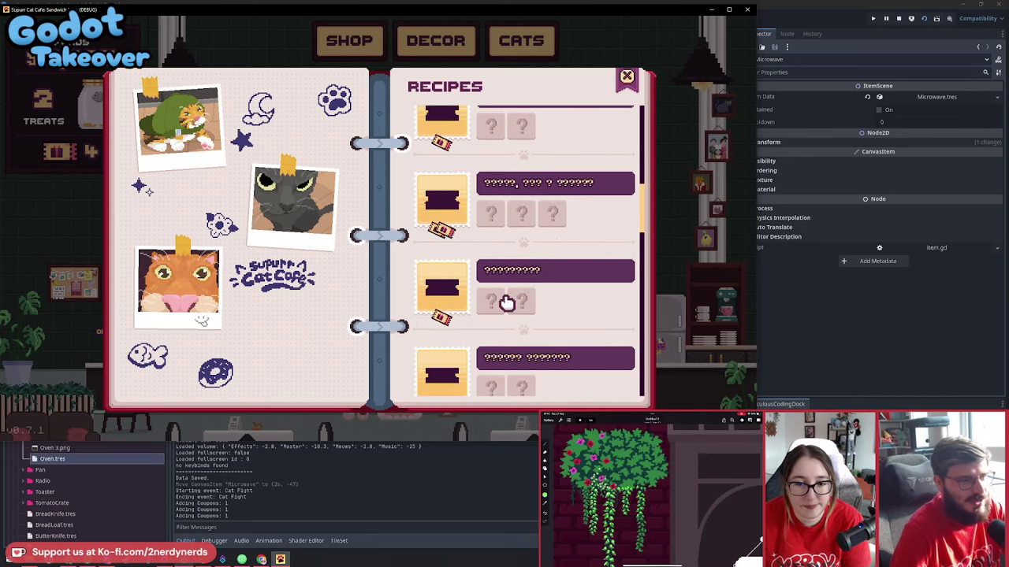
scroll(528, 333, "down", 2)
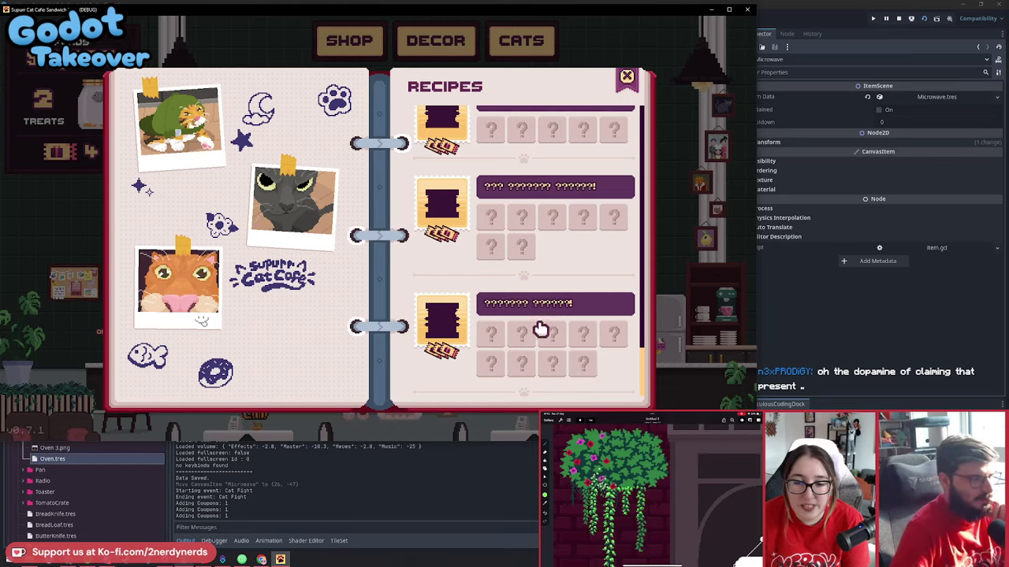
left_click(628, 78)
left_click(596, 333)
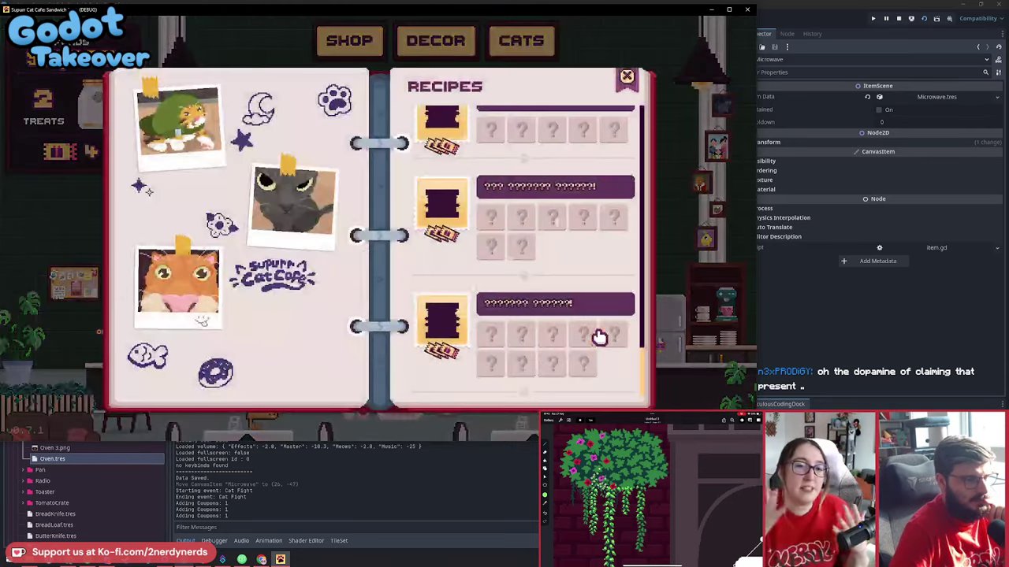
scroll(599, 335, "down", 3)
left_click_drag(643, 318, 635, 403)
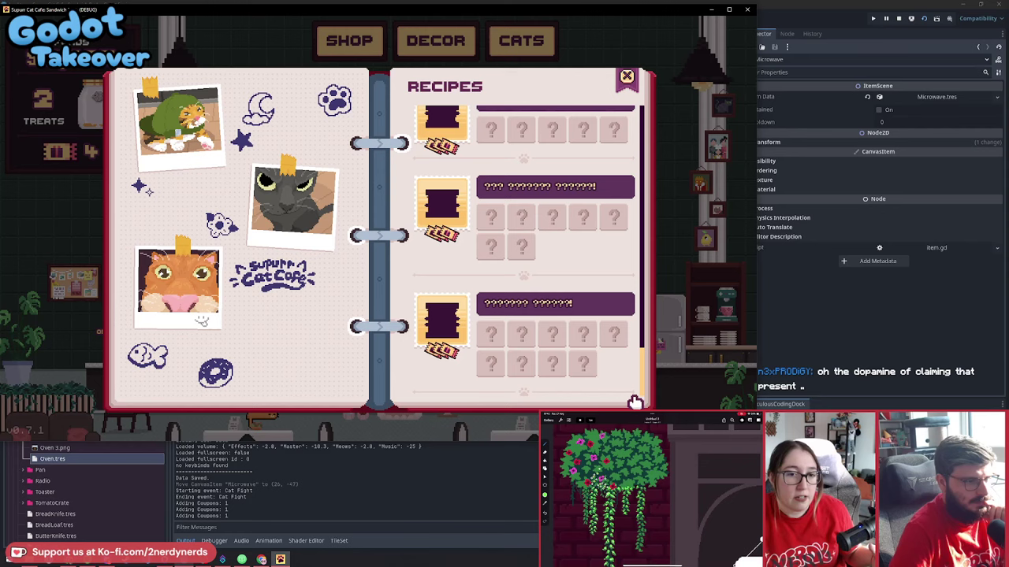
left_click(627, 77)
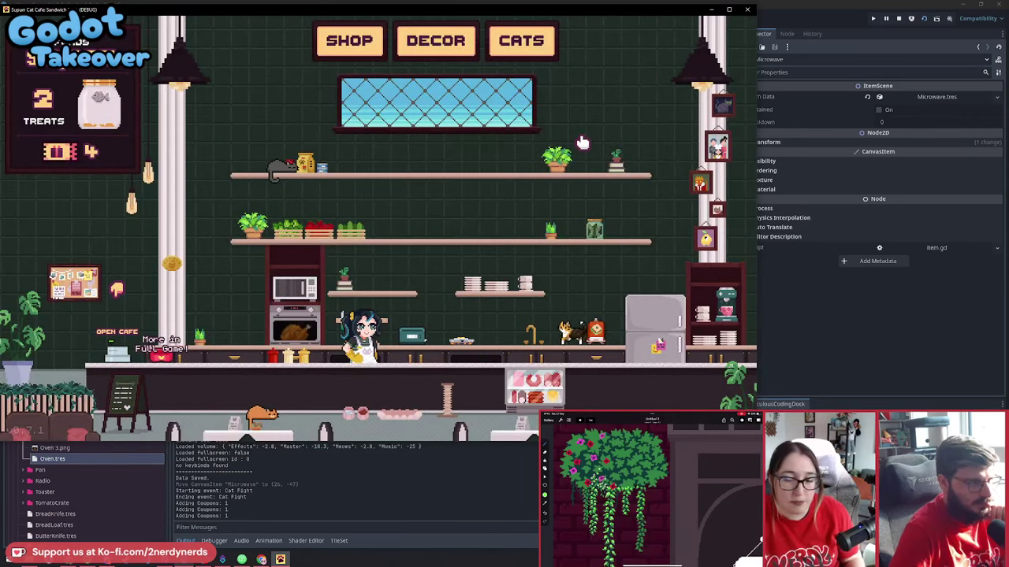
Quit the running game and collapse the Microwave and CounterTopShelf2 nodes in the level's scene tree
left_click(747, 9)
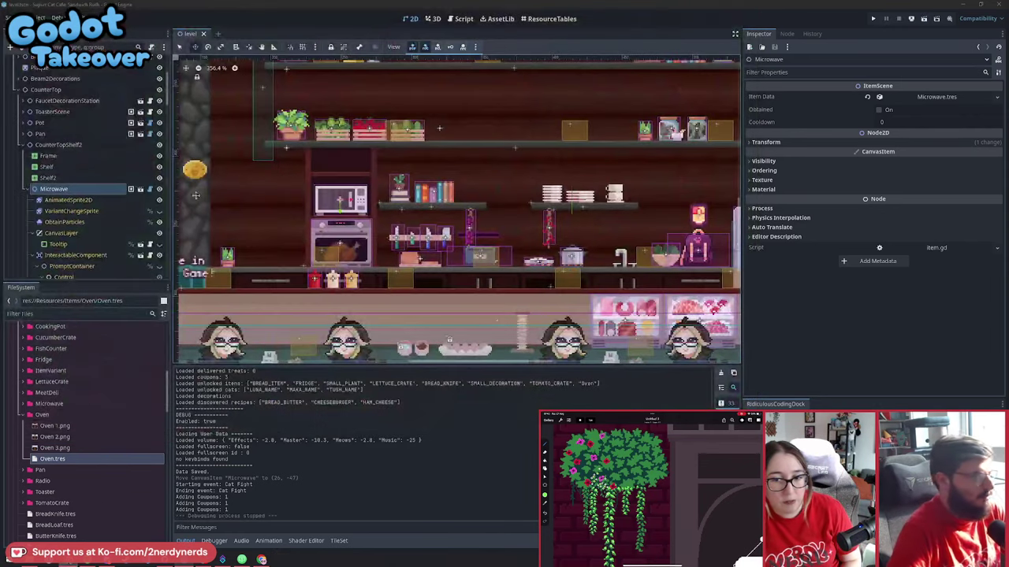
left_click(29, 190)
left_click(23, 145)
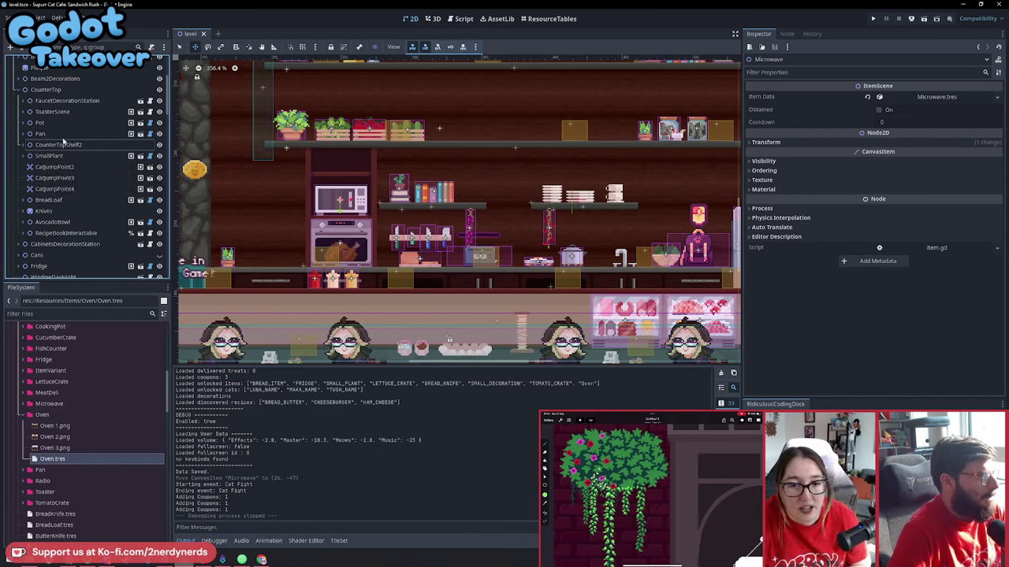
scroll(40, 139, "up", 1)
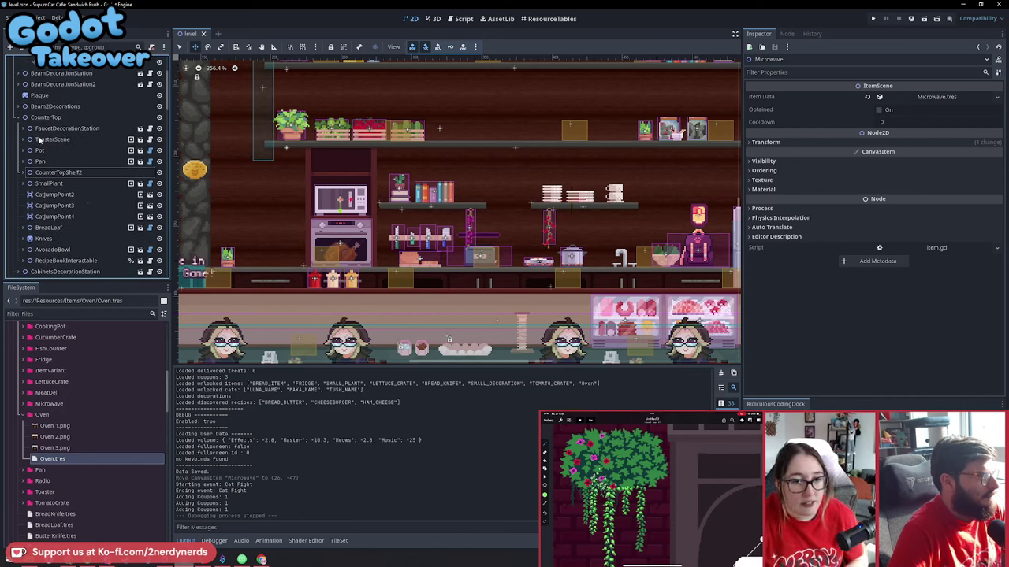
Move the ToasterScene node out of CounterTop so it sits directly below CounterTopShelf in the scene tree
left_click(21, 118)
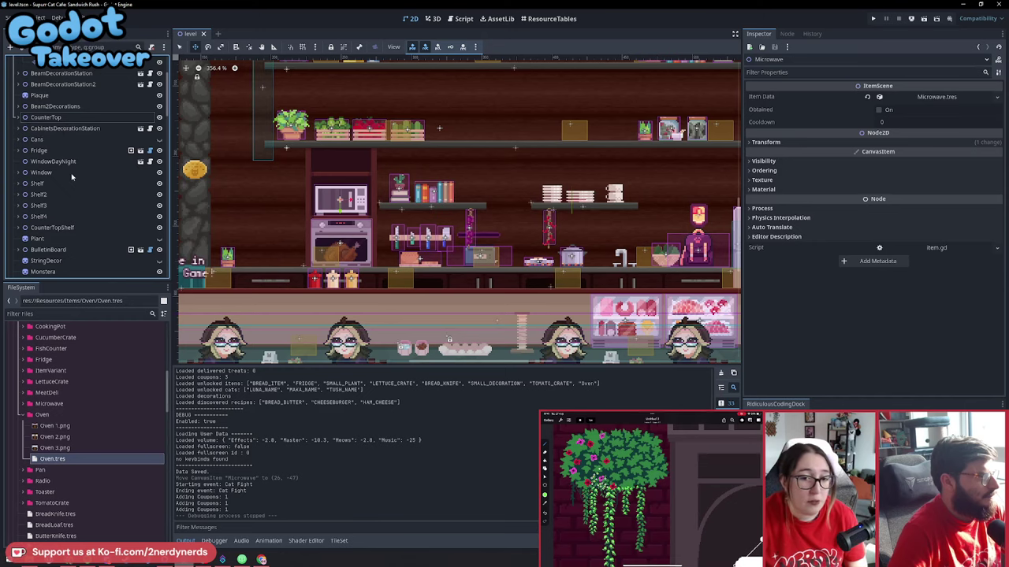
left_click(45, 117)
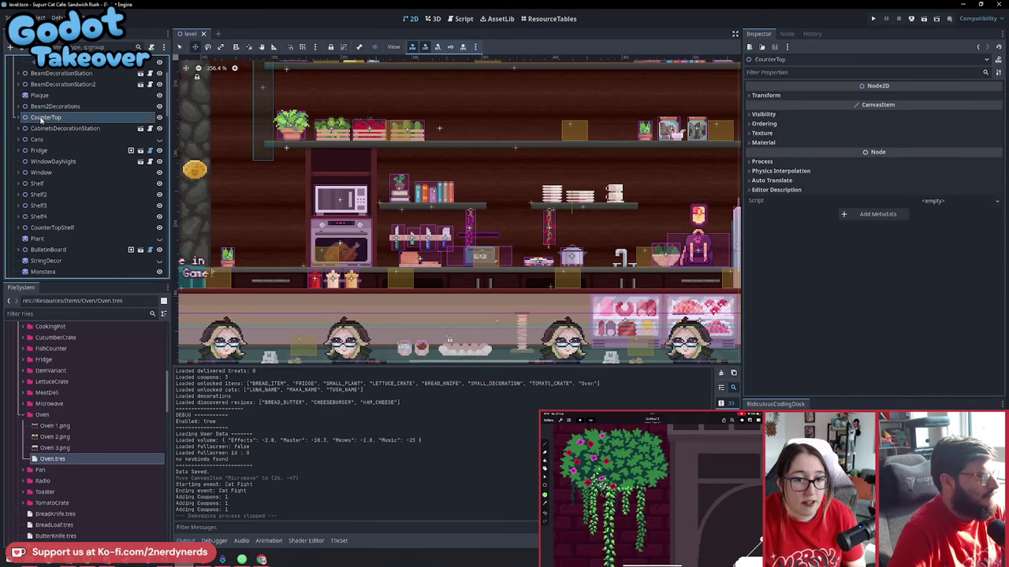
scroll(319, 224, "down", 2)
middle_click_drag(304, 214, 317, 216)
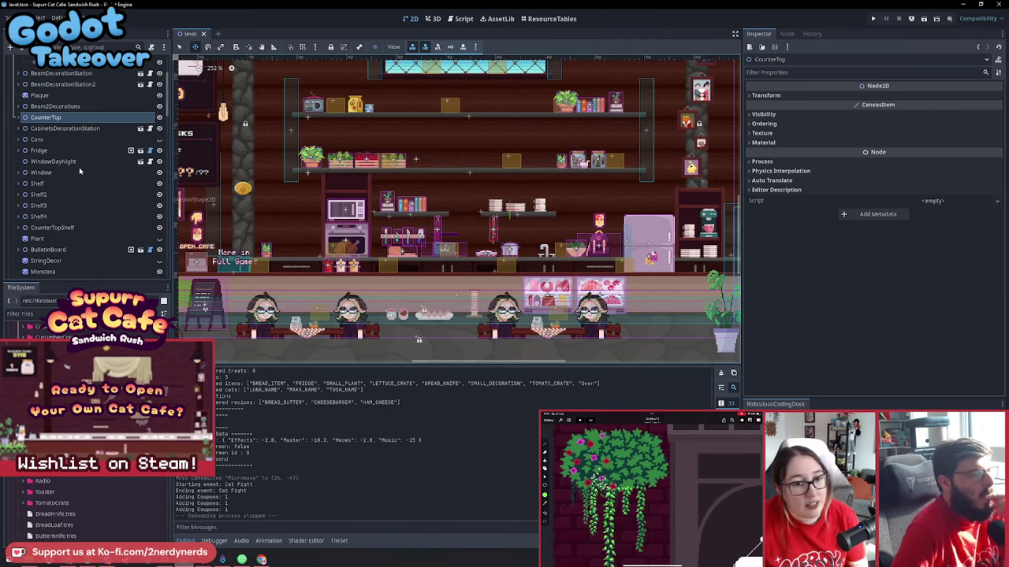
left_click(19, 117)
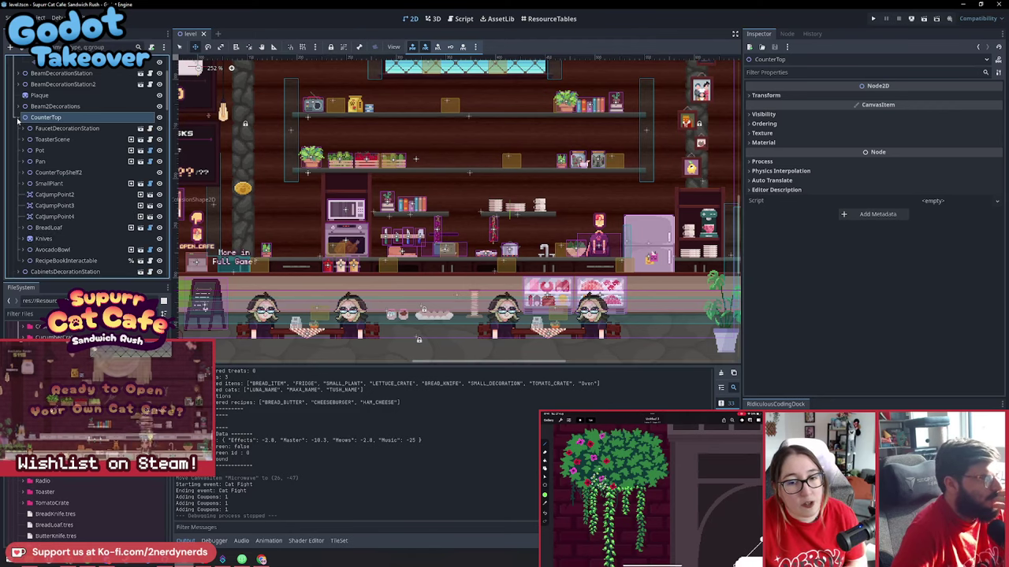
left_click(52, 139)
left_click_drag(53, 149, 82, 213)
scroll(92, 211, "down", 2)
scroll(92, 215, "down", 1)
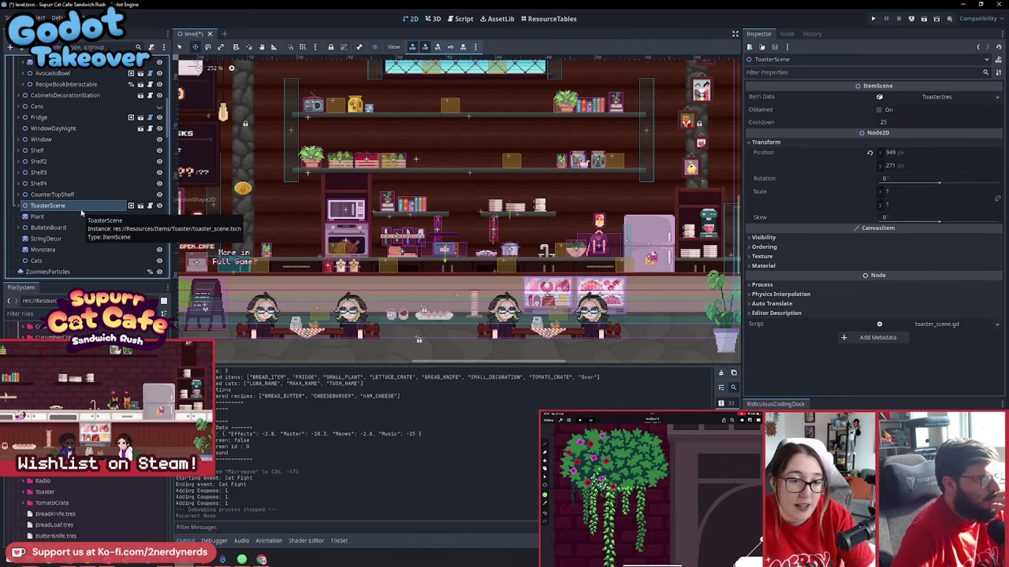
Move HangingOnions from above the toaster to beneath the plate shelf, beside the hanging red peppers, and save the level
scroll(289, 219, "up", 1)
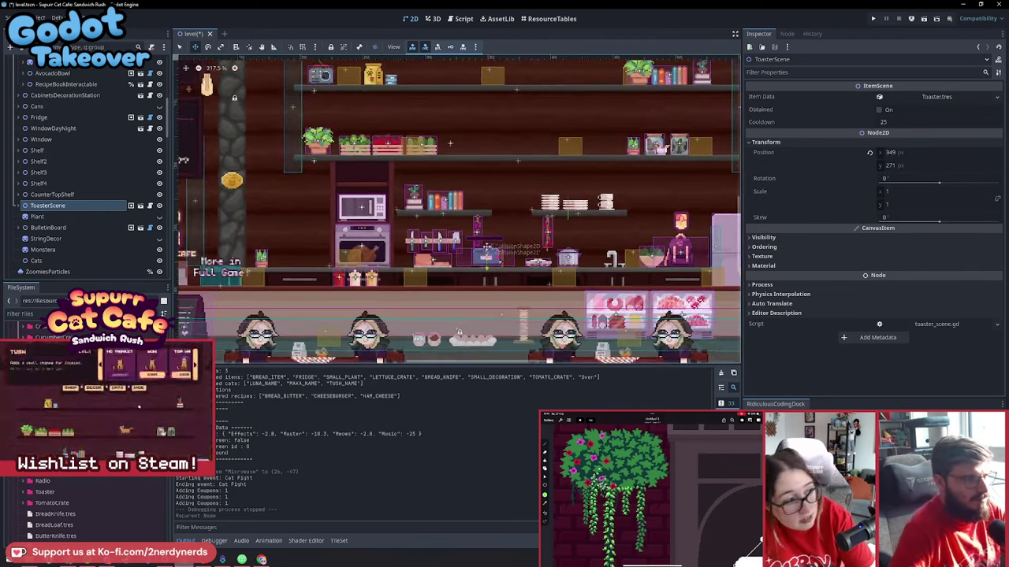
scroll(581, 247, "up", 2)
left_click(581, 246)
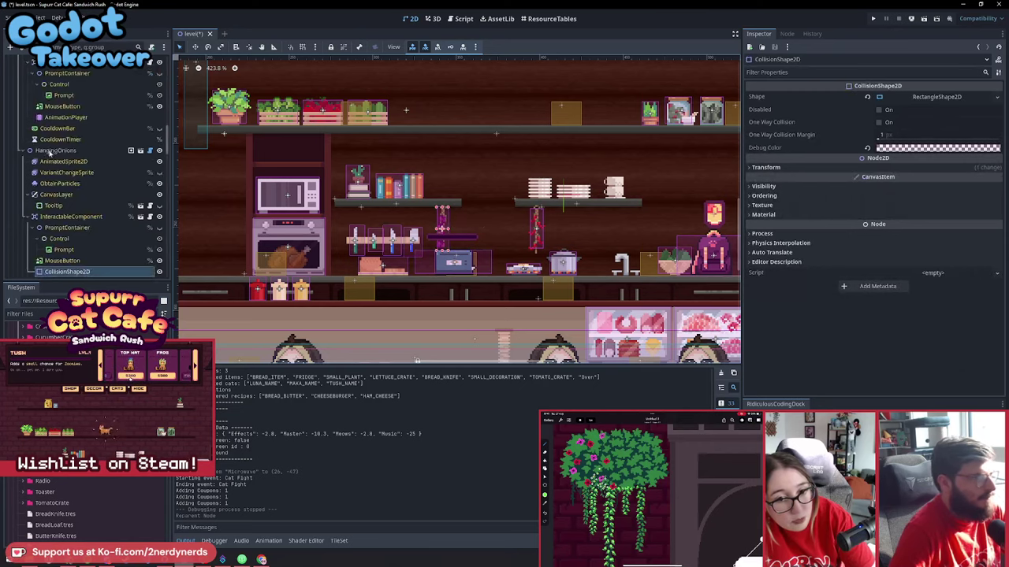
scroll(49, 154, "up", 5)
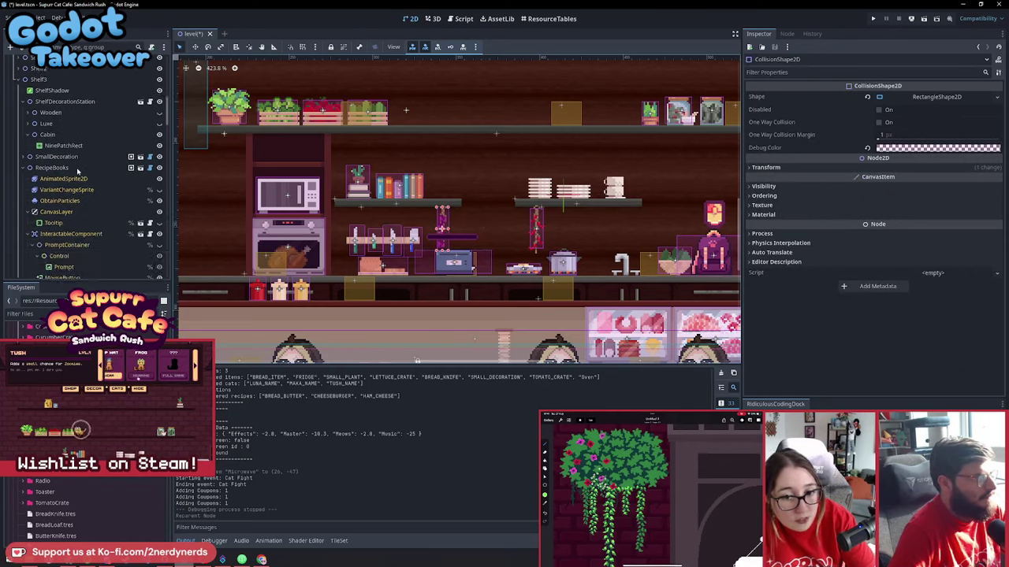
scroll(78, 170, "down", 5)
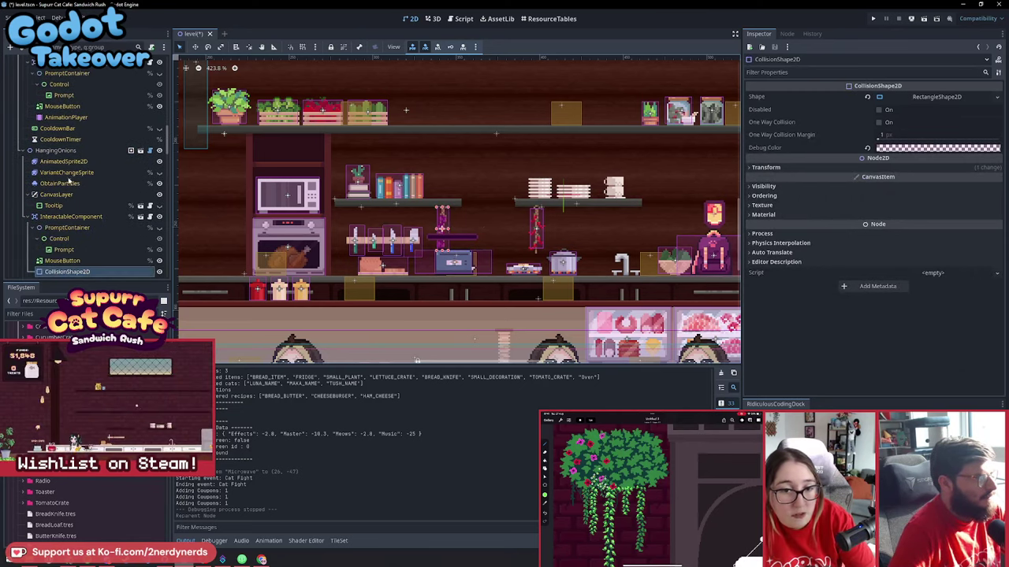
scroll(73, 197, "down", 2)
left_click(55, 149)
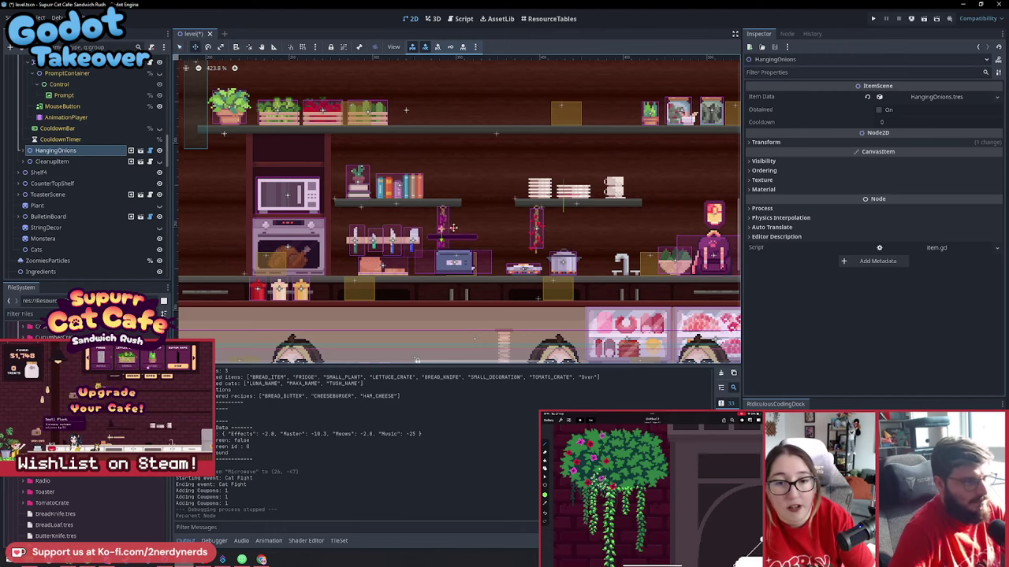
left_click_drag(435, 225, 597, 243)
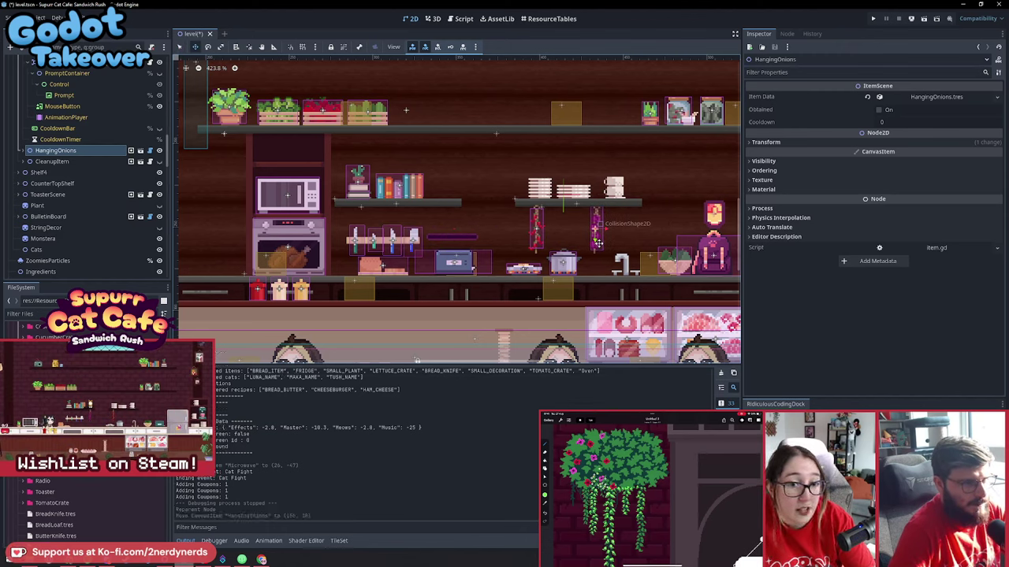
key("ctrl+s")
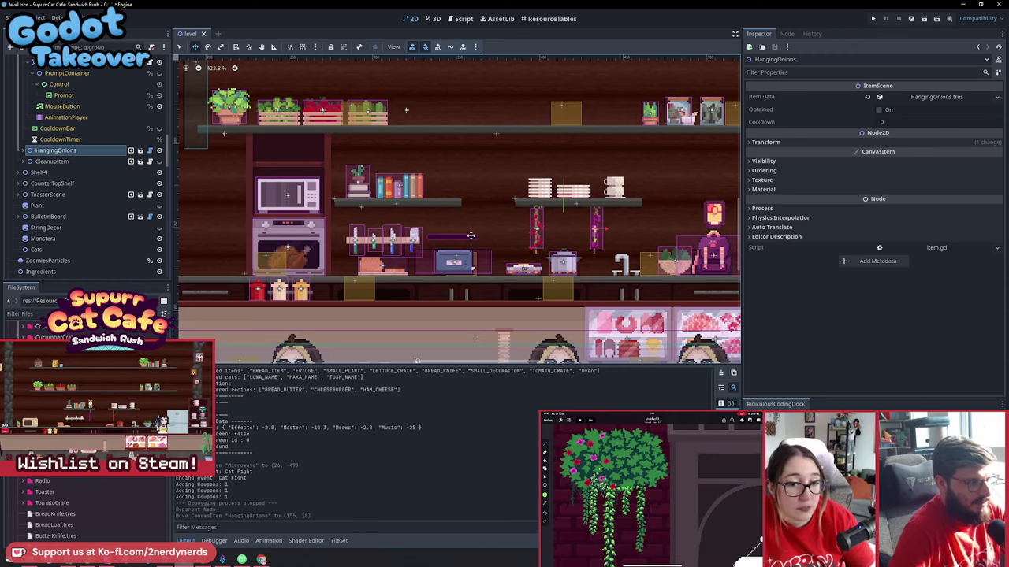
Collapse the Shelf3 branch in the scene tree and select the ToasterScene node
scroll(470, 235, "up", 5)
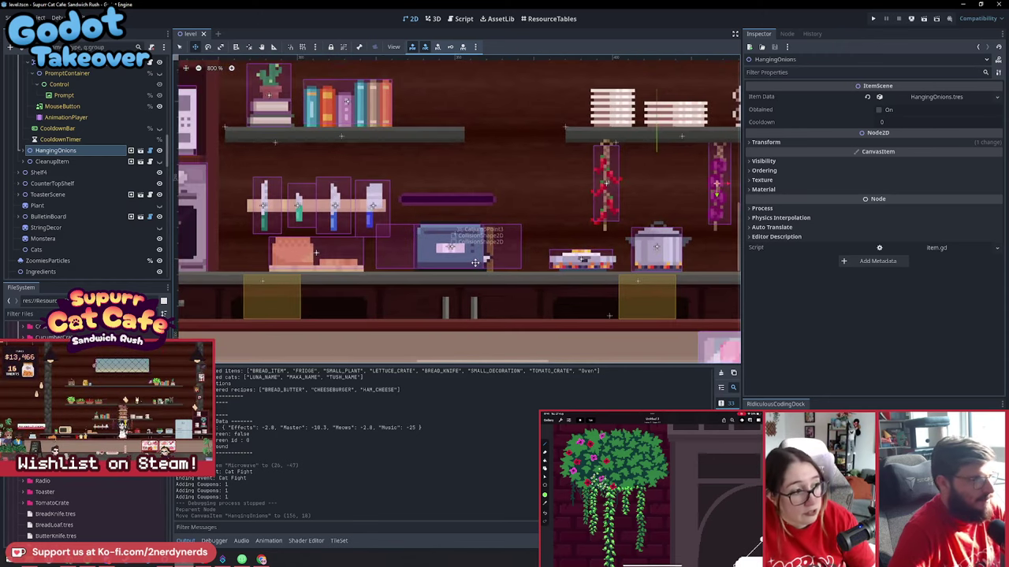
scroll(59, 177, "up", 5)
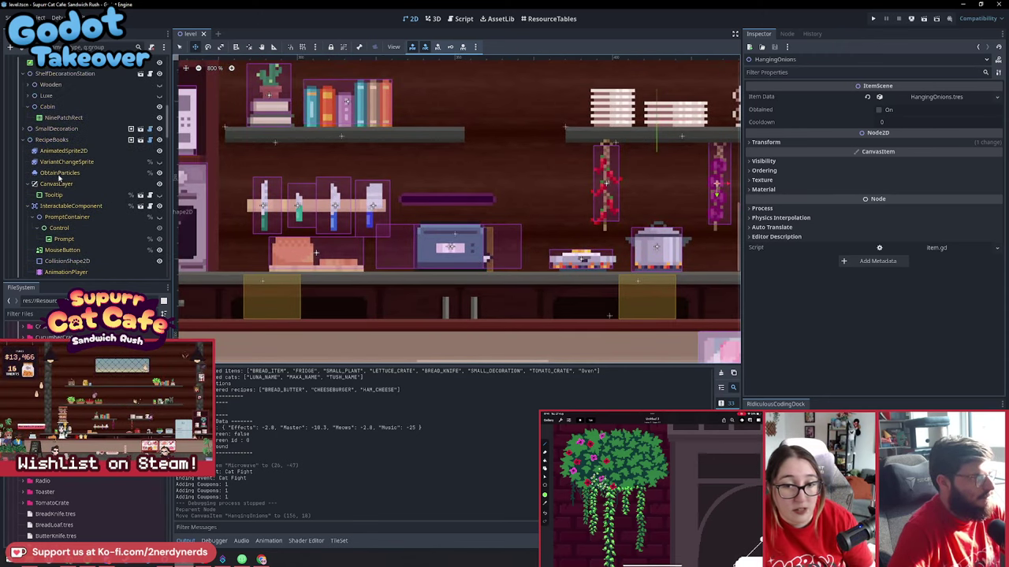
scroll(59, 179, "up", 3)
left_click(20, 135)
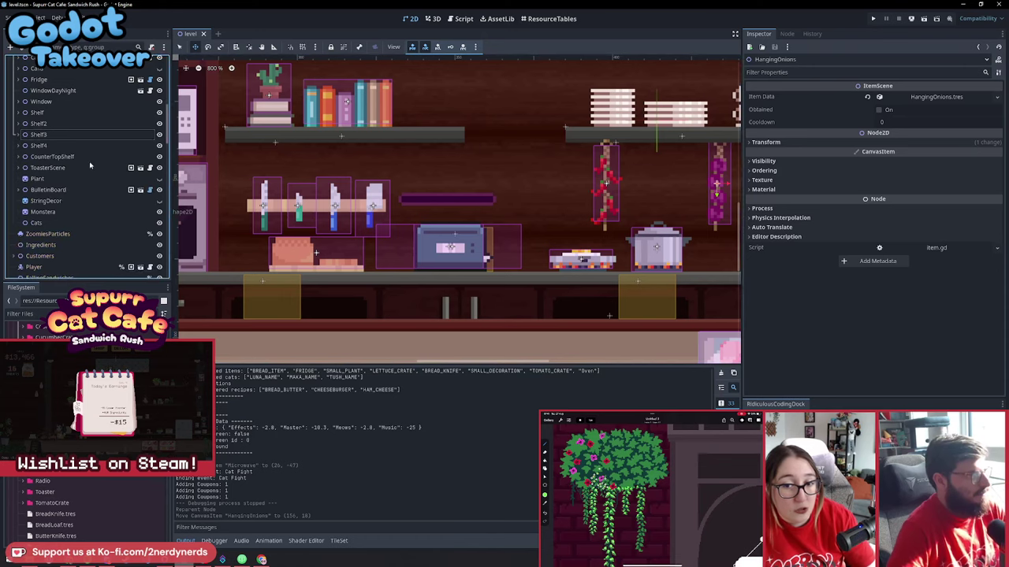
double_click(59, 168)
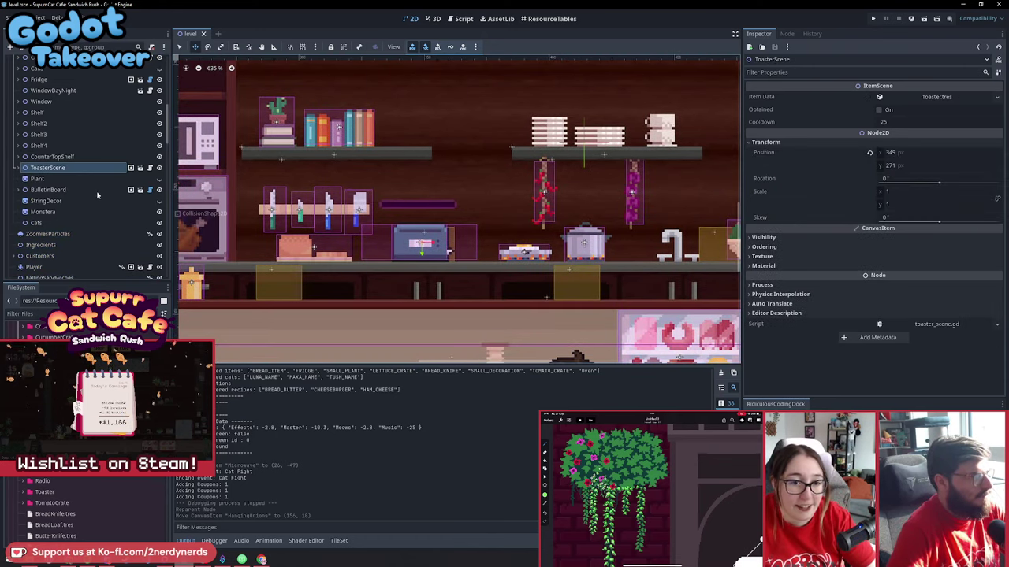
Check the Cans and Cats nodes, switching the visibility of Cats off and back on
scroll(43, 165, "up", 3)
left_click(37, 150)
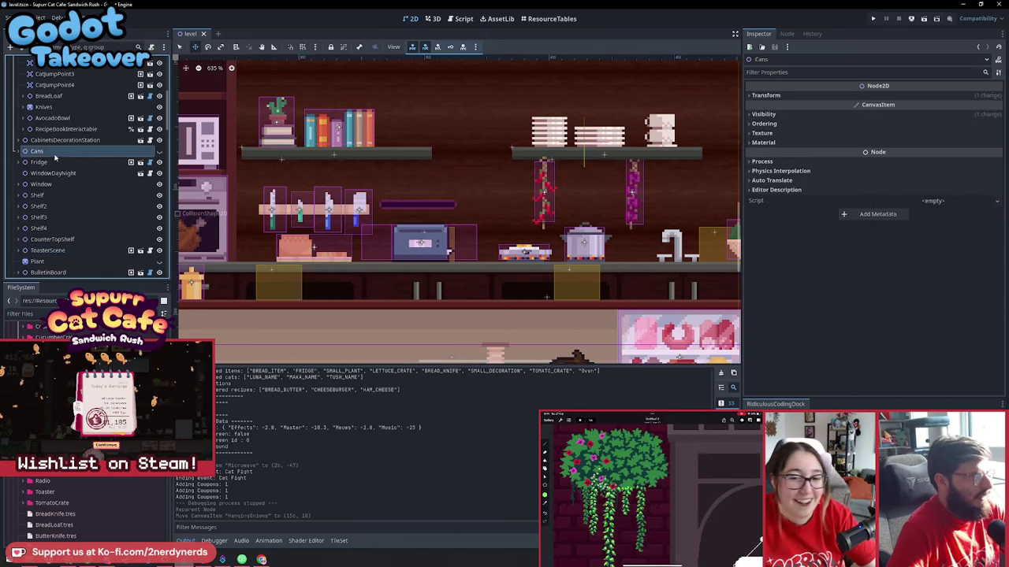
scroll(77, 210, "down", 3)
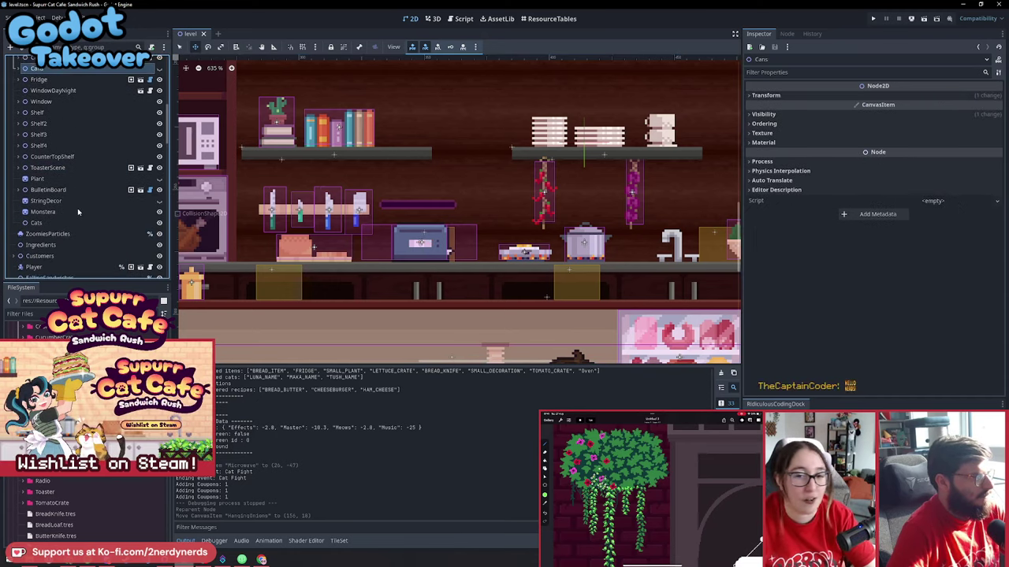
left_click(52, 224)
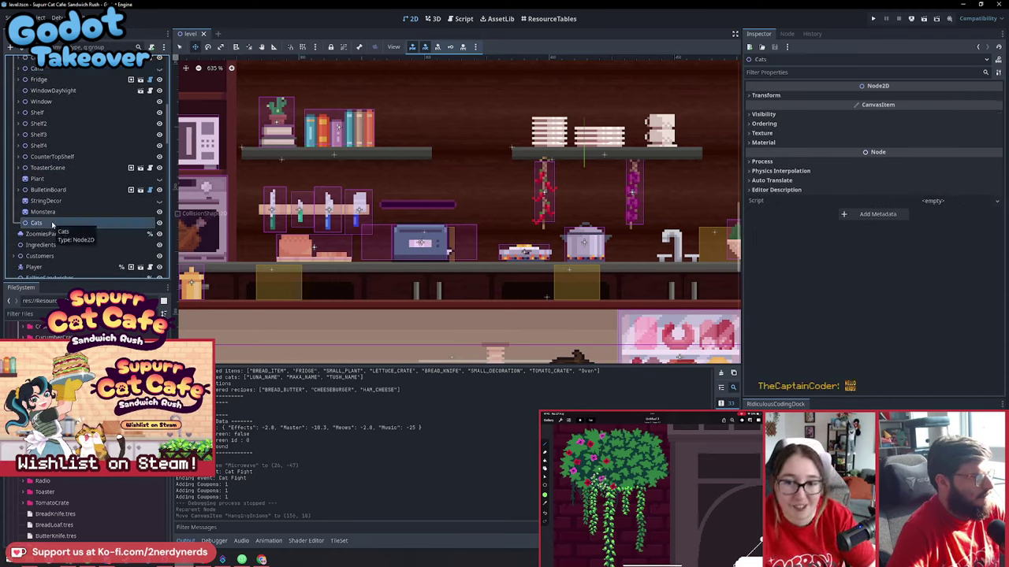
left_click(159, 223)
left_click(159, 223)
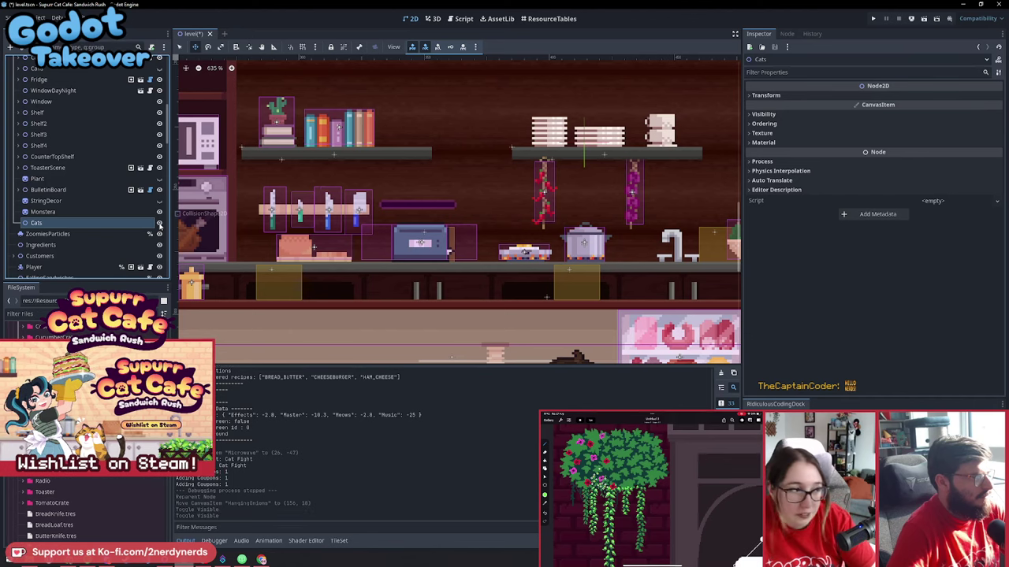
Select the toaster's collision shape in the level view and collapse the ToasterScene branch again
scroll(107, 212, "down", 3)
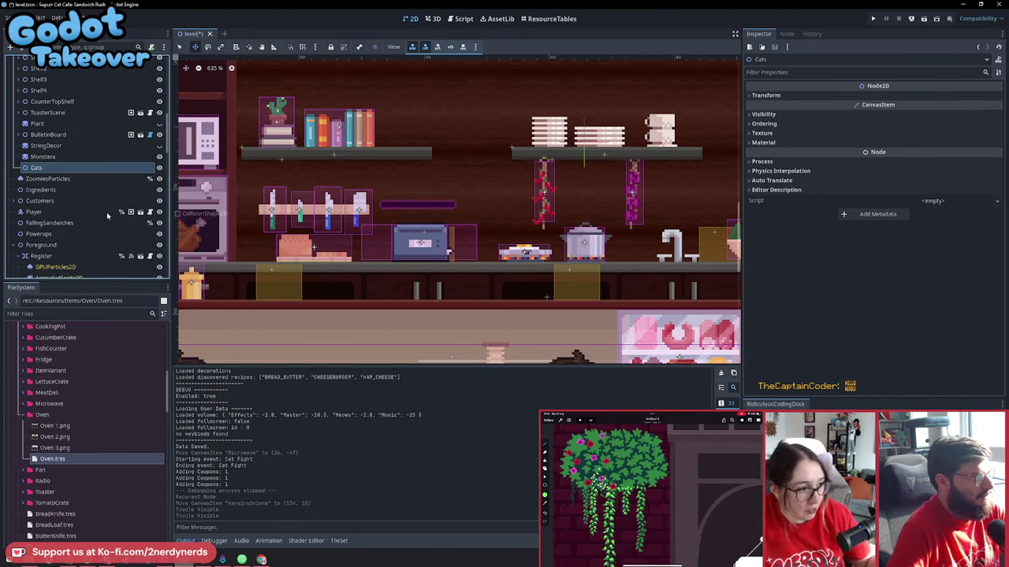
key("q")
left_click(452, 247)
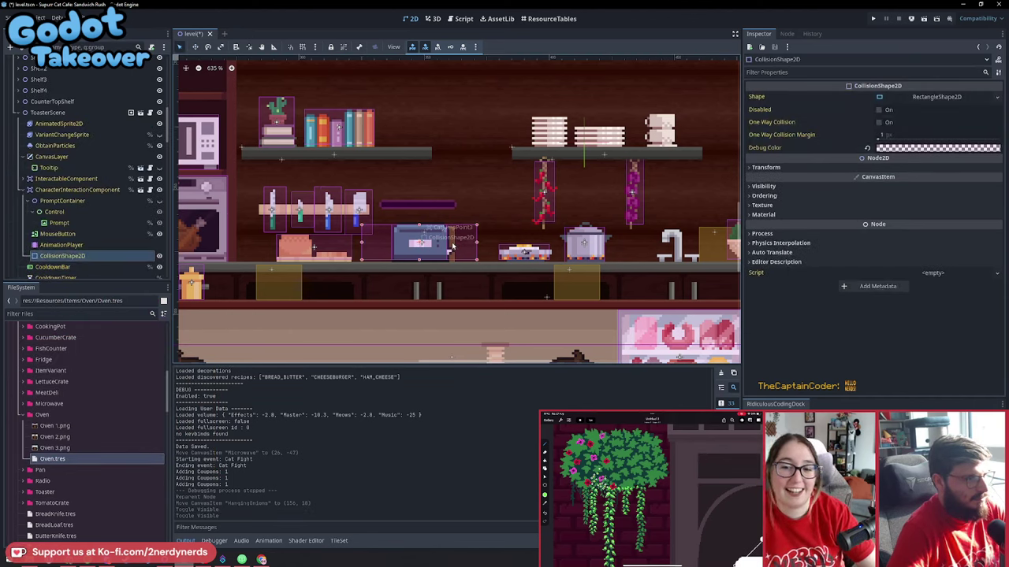
left_click(341, 229)
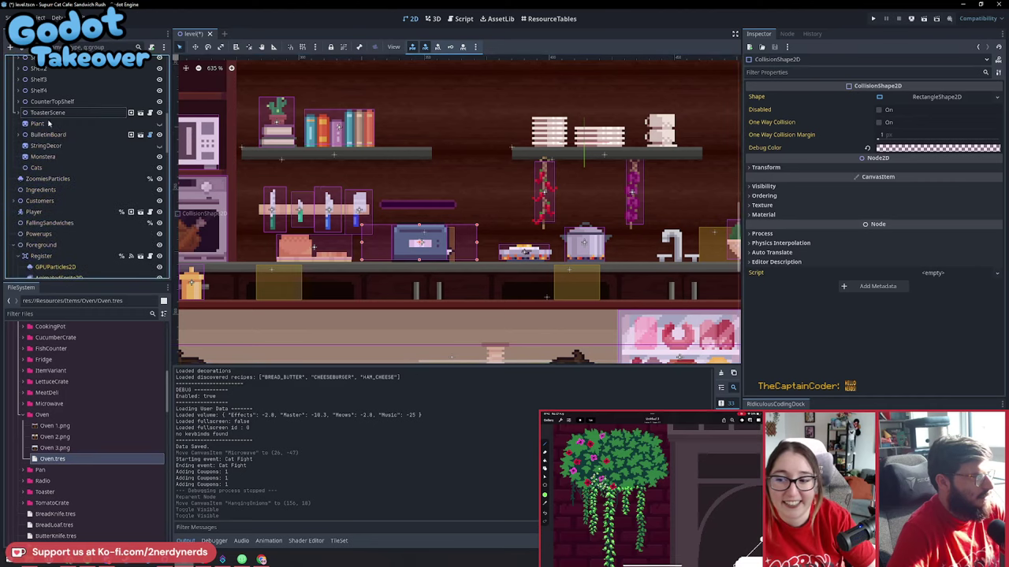
scroll(341, 228, "down", 3)
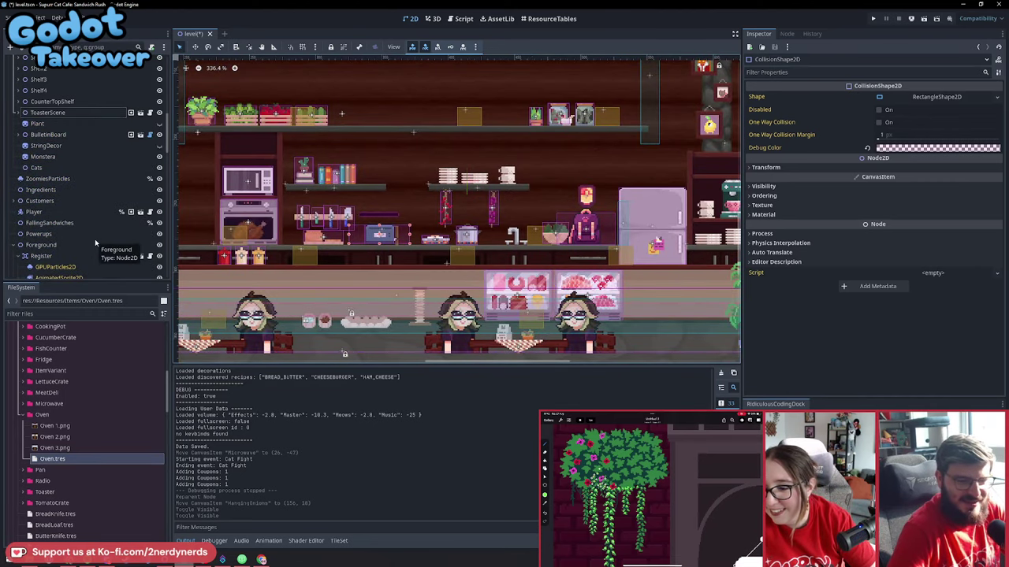
Collapse the Foreground and UI branches in the scene tree
scroll(80, 212, "down", 3)
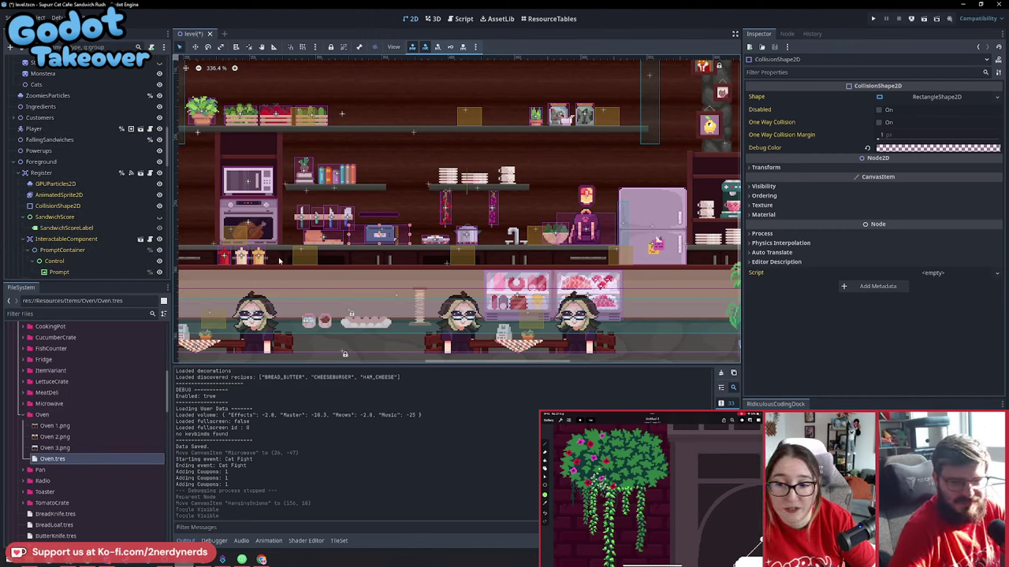
left_click(13, 162)
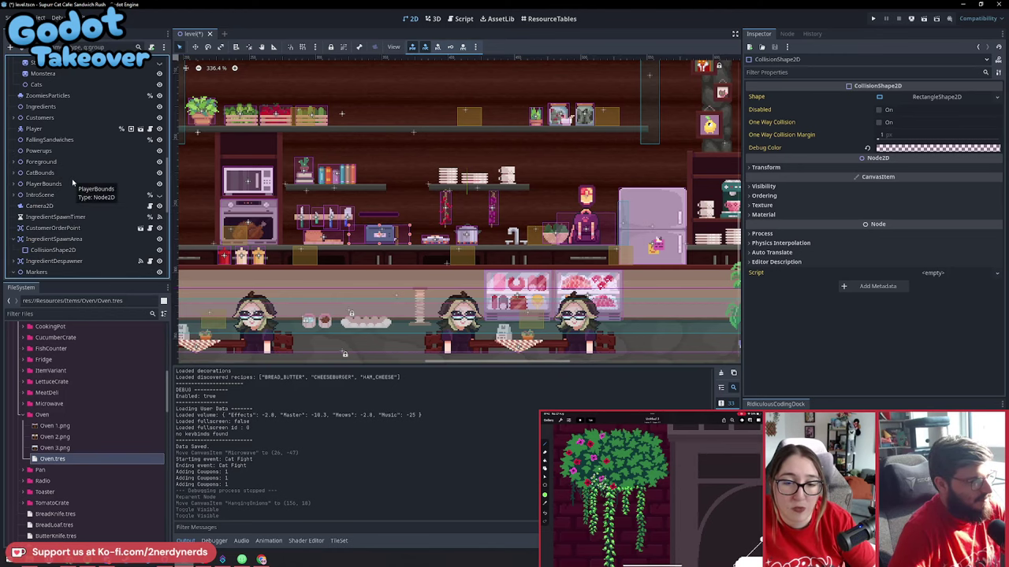
scroll(384, 236, "down", 1)
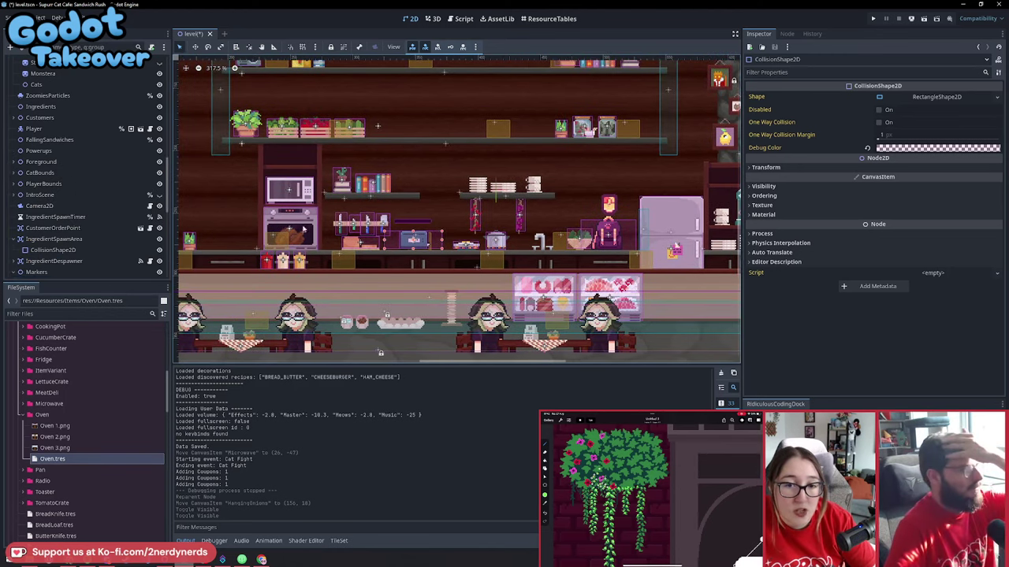
scroll(110, 189, "down", 3)
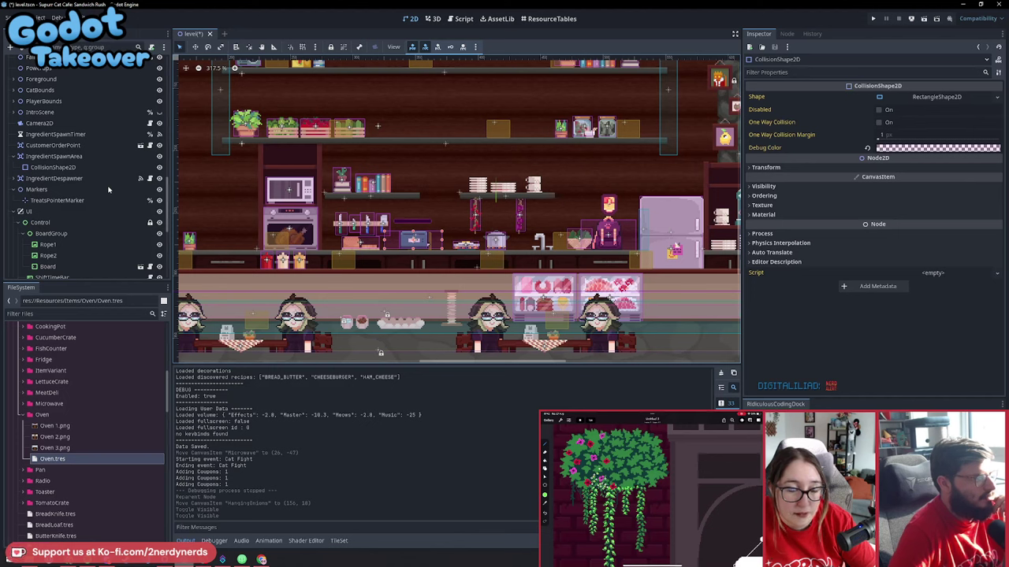
left_click(16, 213)
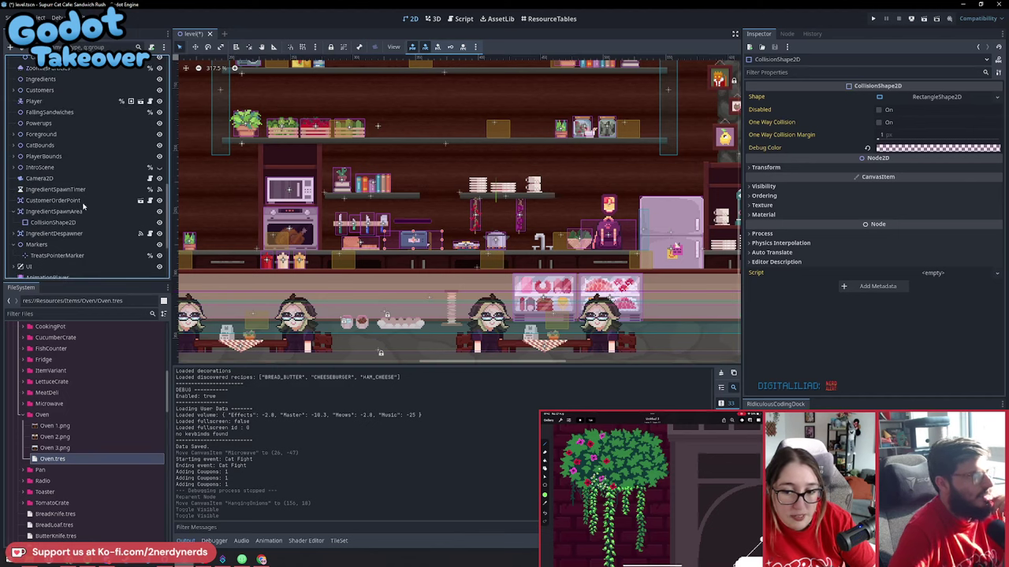
Select the CatBounds node and switch its visibility off and back on to check what it covers
left_click(41, 145)
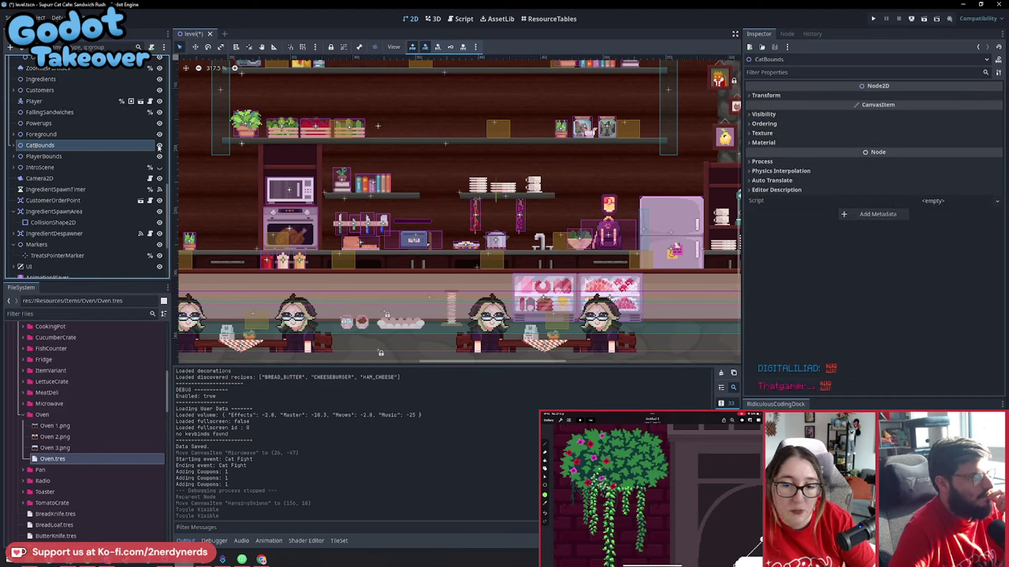
scroll(97, 157, "up", 3)
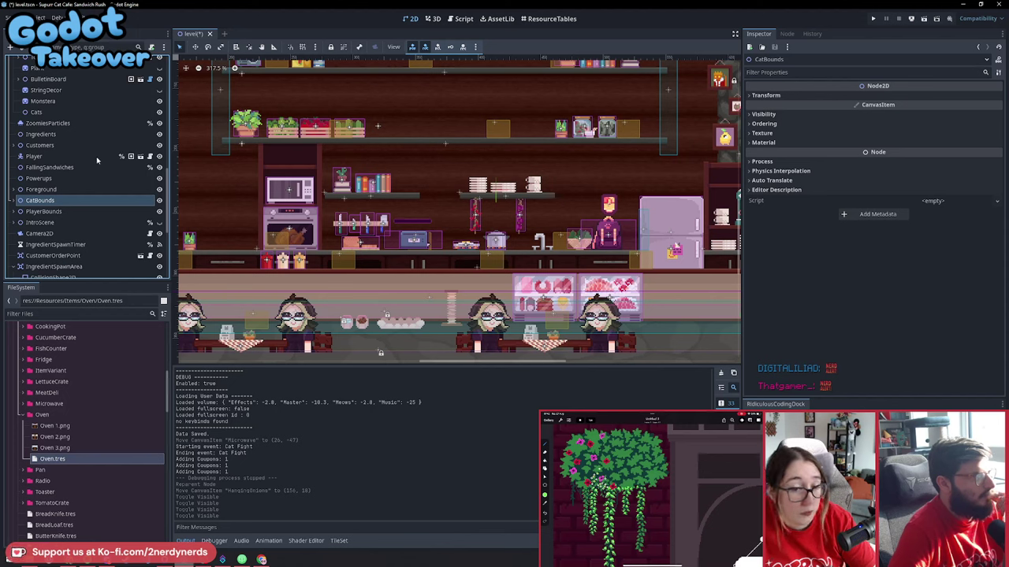
scroll(75, 177, "up", 2)
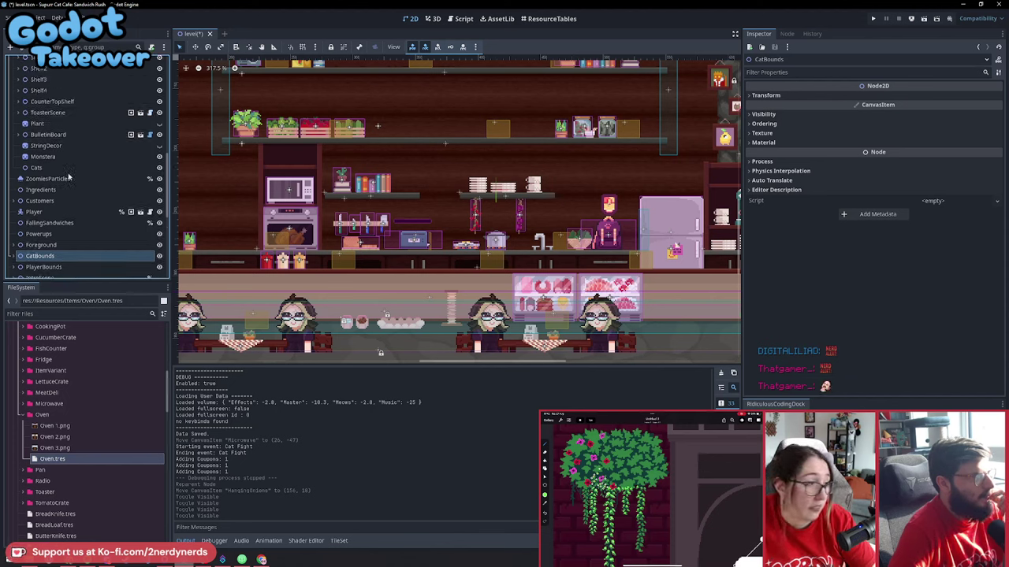
Move CatJumpPoint2, CatJumpPoint3 and CatJumpPoint4 out of the CounterTop branch and make them children of the Cats node
scroll(71, 183, "up", 1)
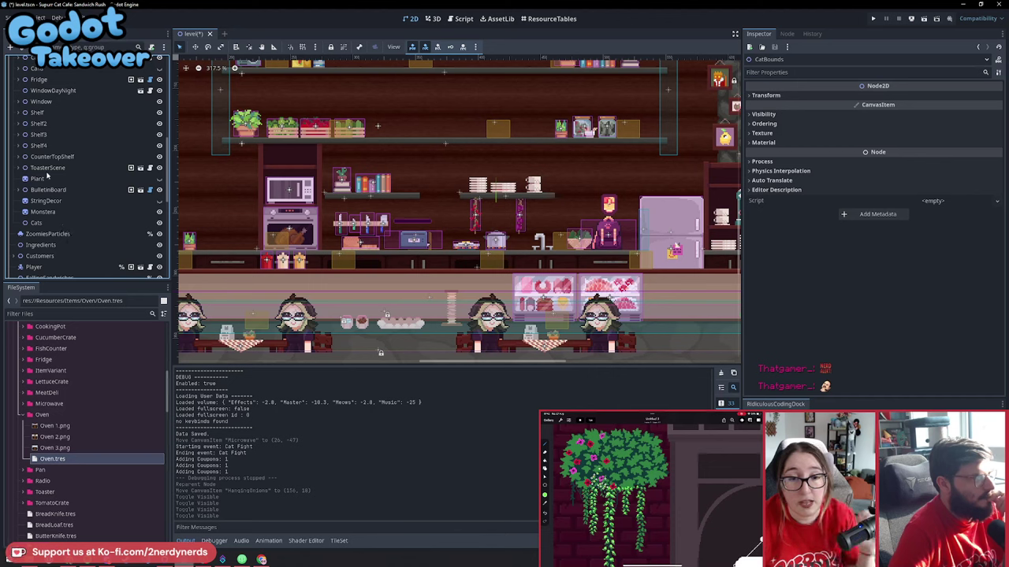
scroll(59, 169, "up", 3)
scroll(57, 162, "up", 5)
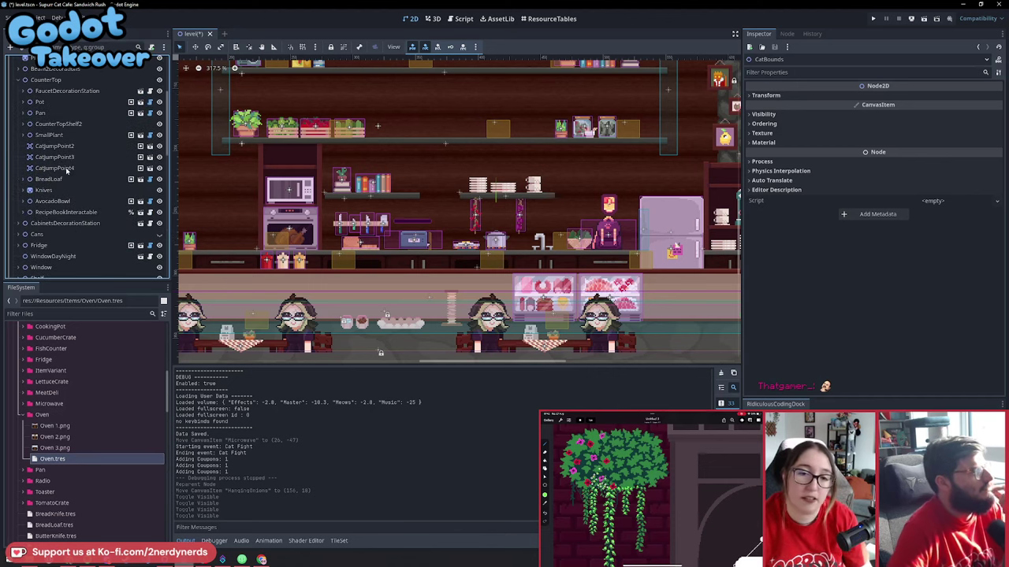
left_click(66, 168)
left_click(56, 148, "shift")
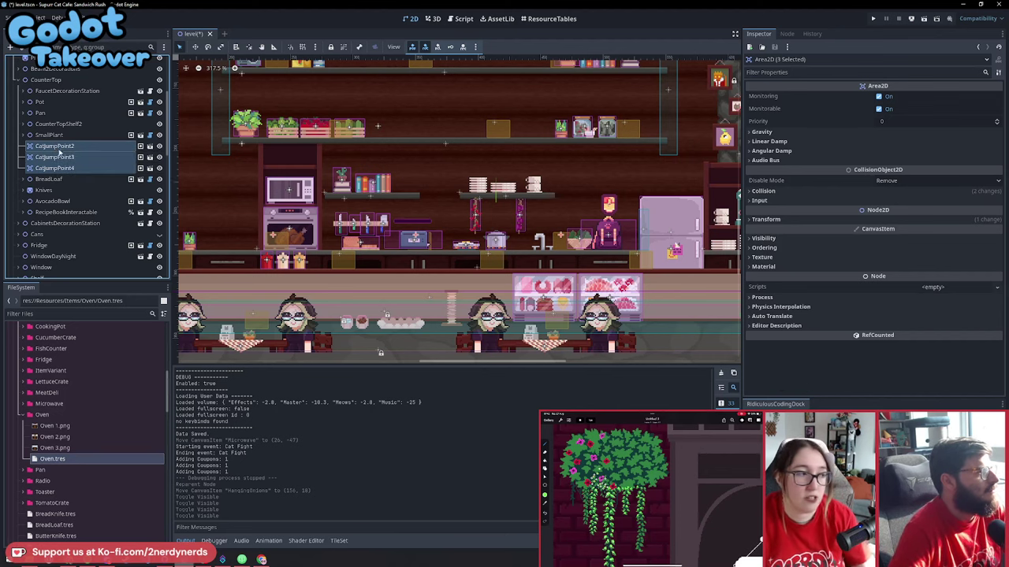
left_click_drag(56, 148, 111, 199)
scroll(70, 202, "down", 5)
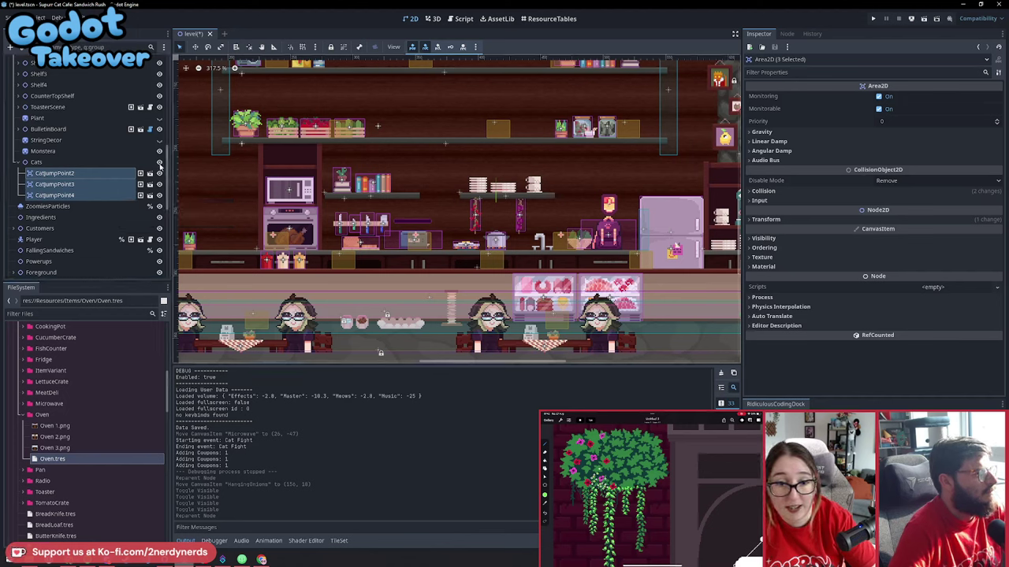
Check what Cats and CounterTopShelf cover by switching each node's visibility off and back on, collapsing the Cats branch in between
left_click(159, 163)
left_click(159, 163)
left_click(159, 162)
left_click(160, 162)
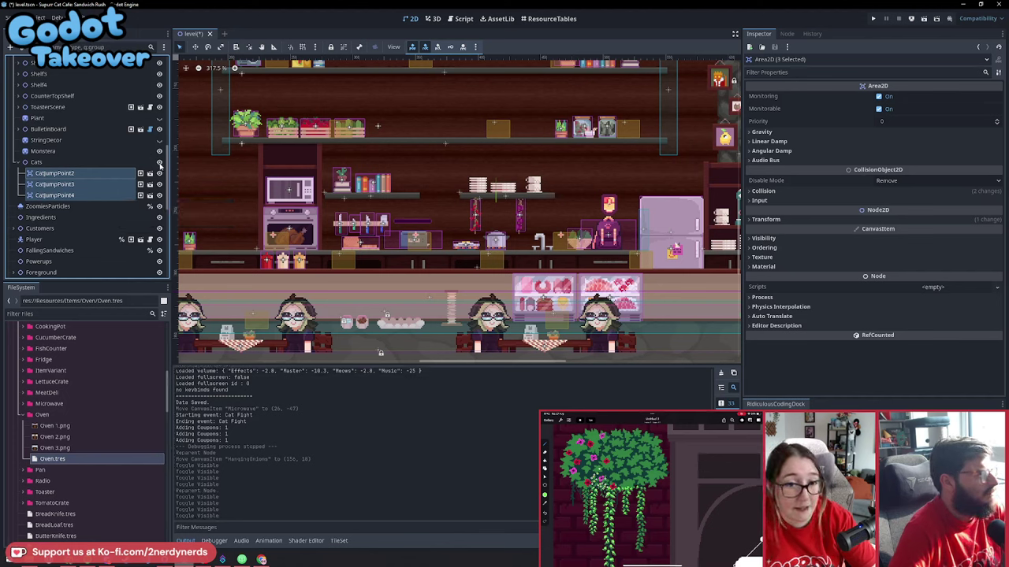
left_click(19, 163)
left_click(49, 163)
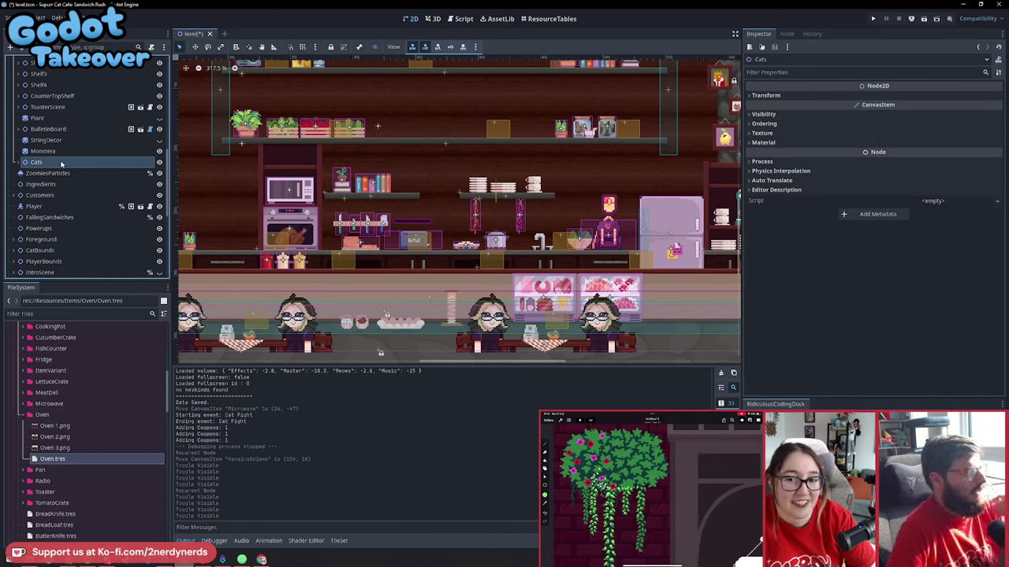
left_click(159, 96)
left_click(159, 95)
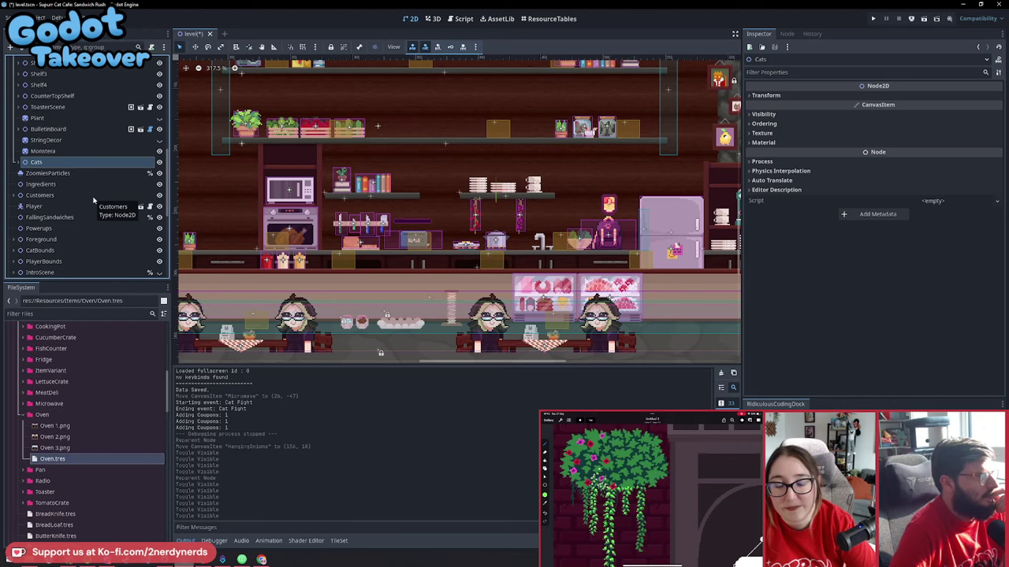
Save the level scene and run the current scene to test it
scroll(439, 255, "down", 2)
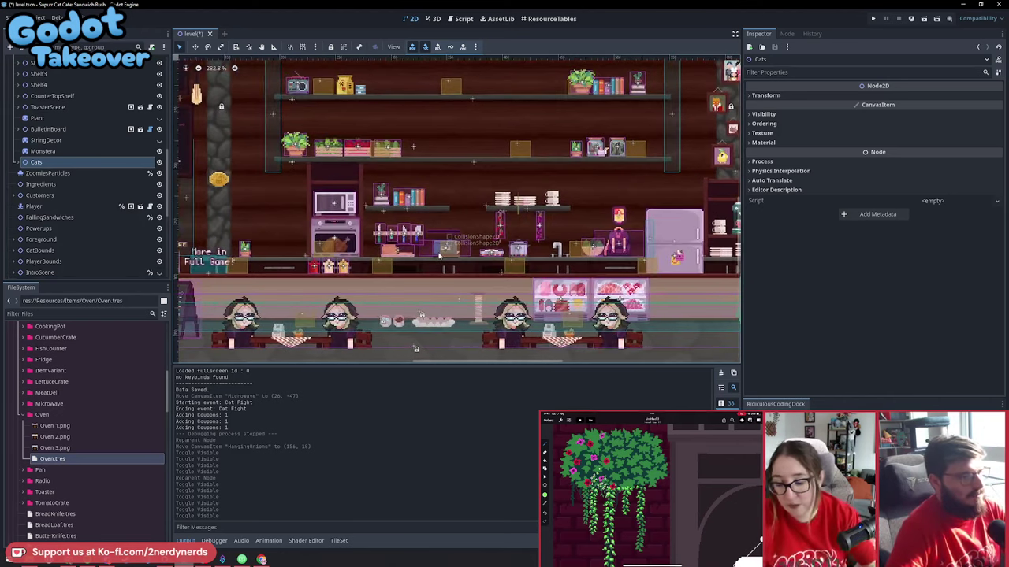
key("ctrl+s")
left_click(923, 18)
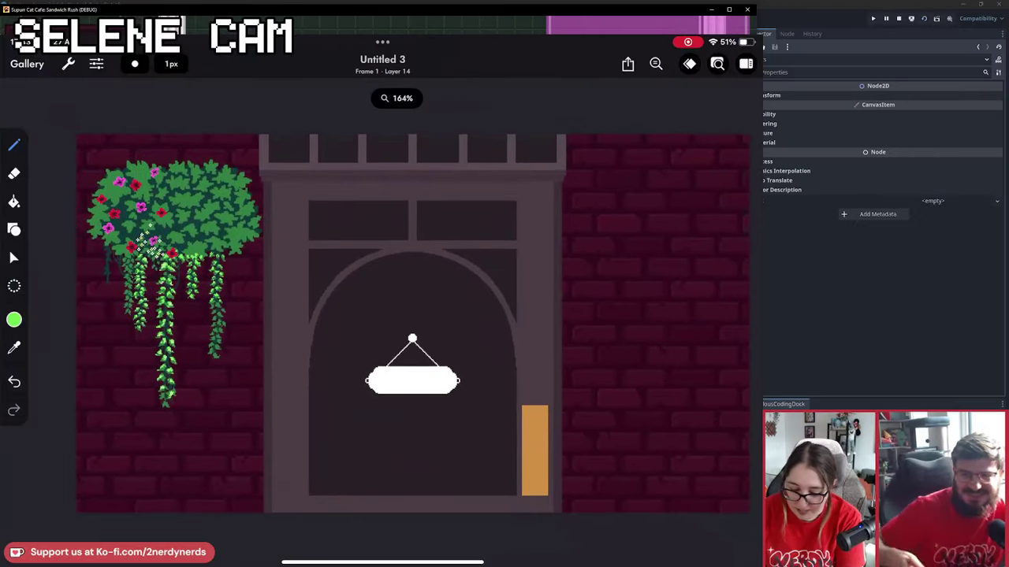
scroll(394, 315, "down", 3)
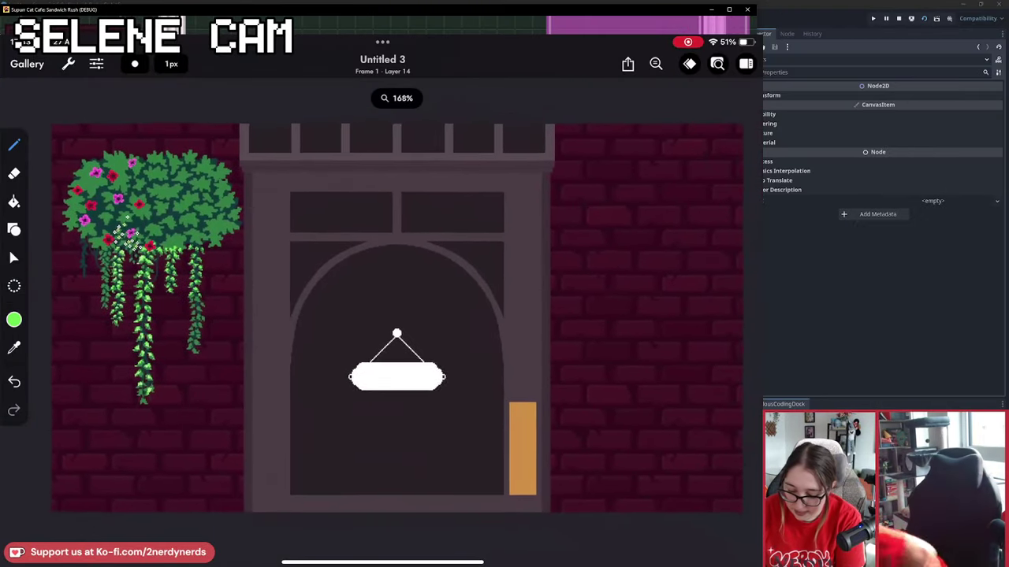